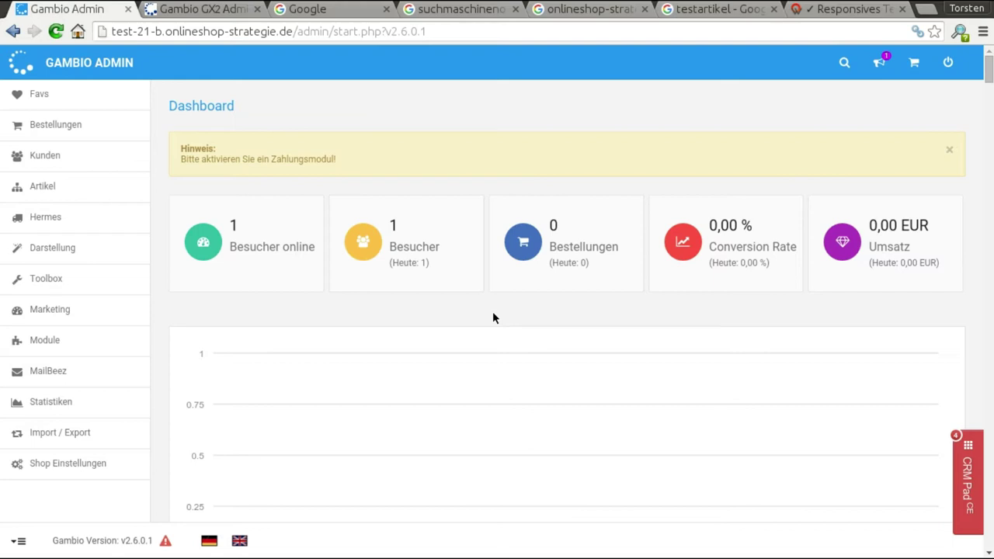
- Open the Testkategorie category in the Artikel / Kategorien overview and start a new article in it
{"action": "mouse_move", "coordinate": [115, 187]}
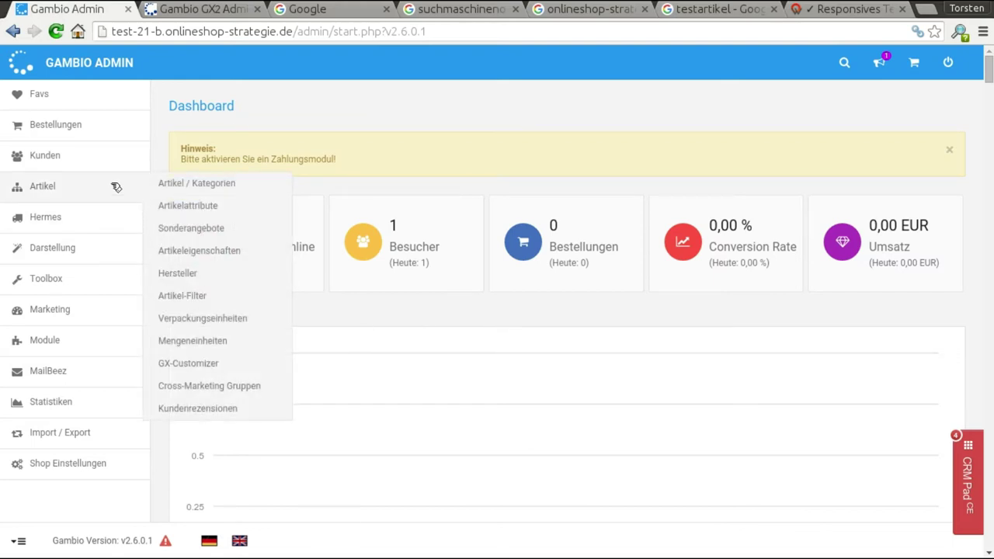
{"action": "left_click", "coordinate": [210, 188]}
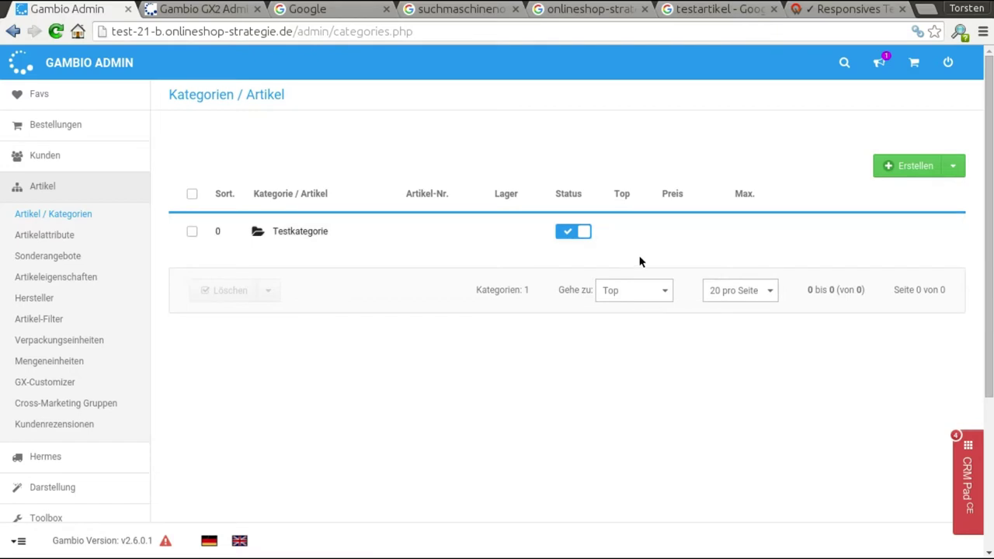
{"action": "mouse_move", "coordinate": [484, 239]}
{"action": "left_click", "coordinate": [789, 231]}
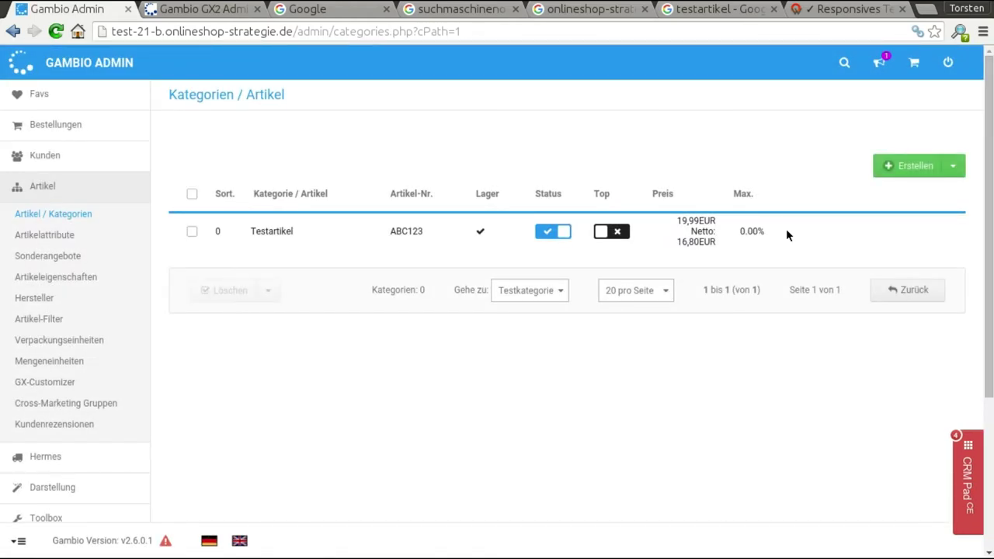
{"action": "left_click", "coordinate": [955, 167]}
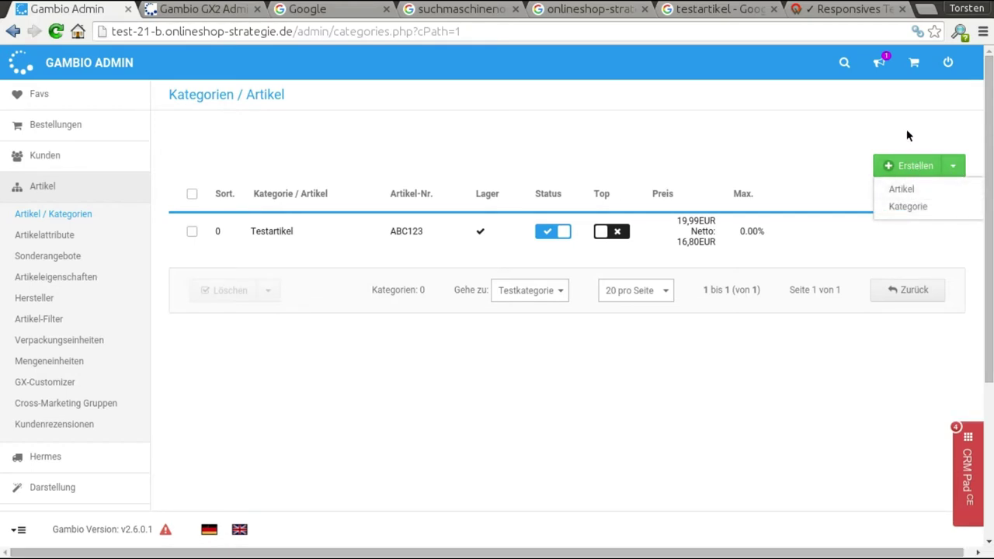
{"action": "left_click", "coordinate": [913, 166]}
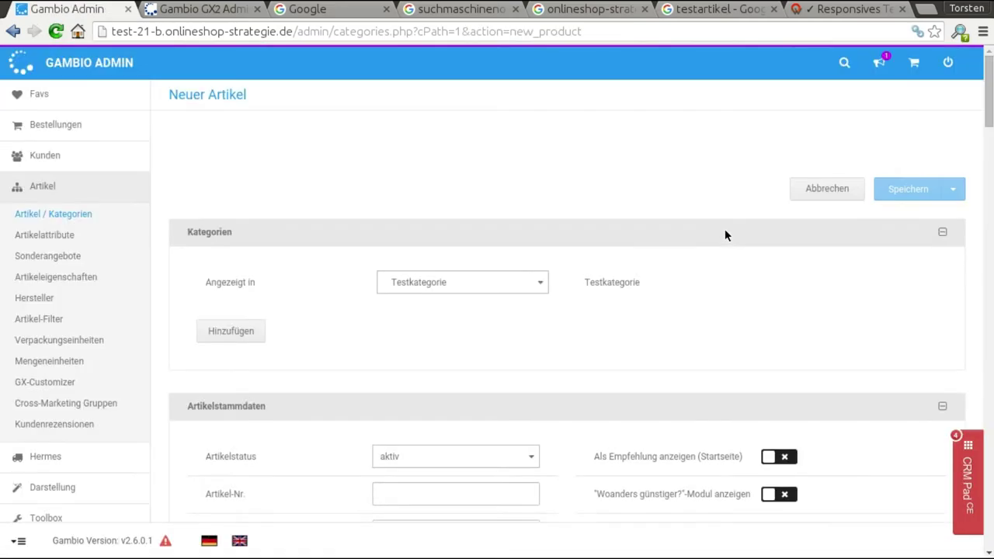
{"action": "scroll", "coordinate": [699, 248], "scroll_direction": "down", "scroll_amount": 4}
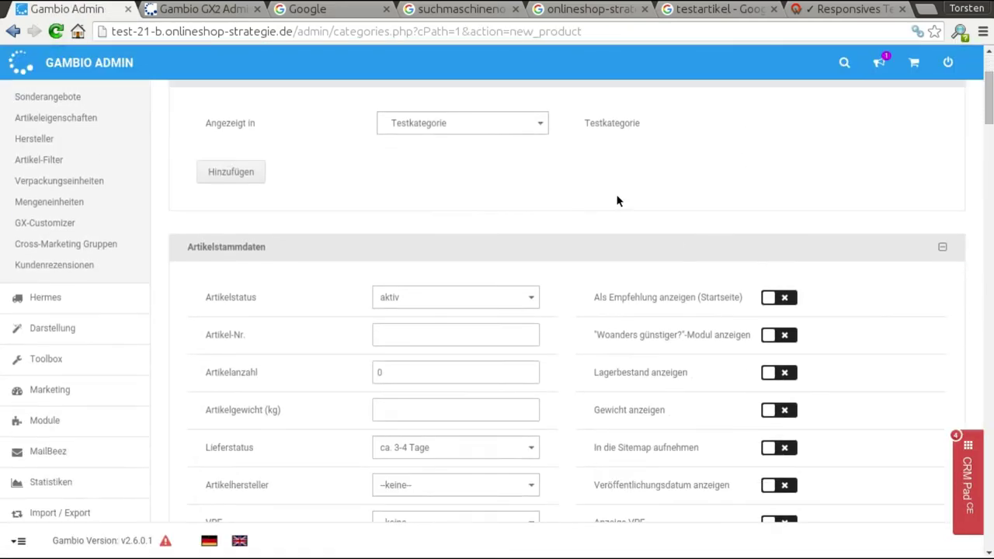
- Switch to the Gambio GX2 v2.4.0.1 shop admin and start a new article from its Artikel / Kategorien overview
{"action": "left_click", "coordinate": [192, 9]}
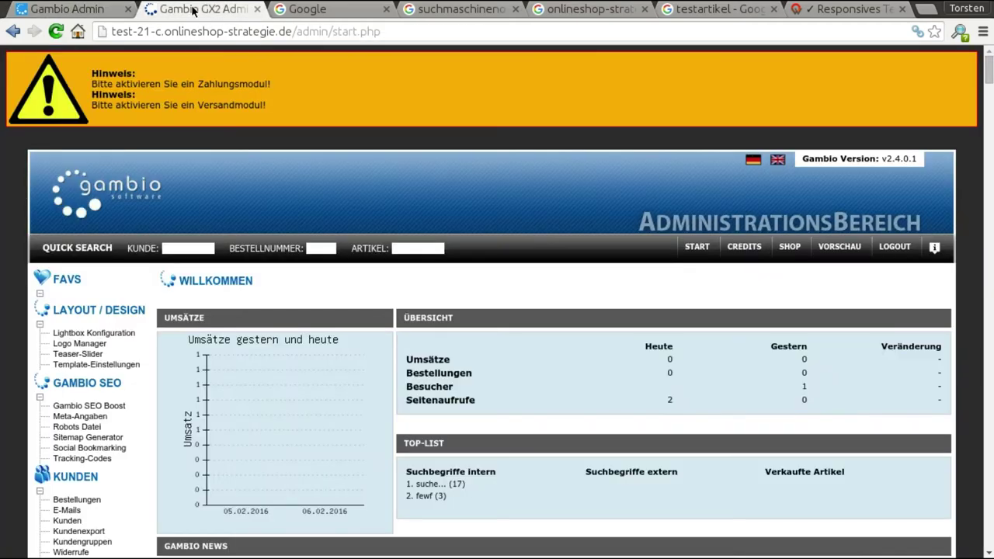
{"action": "scroll", "coordinate": [210, 275], "scroll_direction": "down", "scroll_amount": 10}
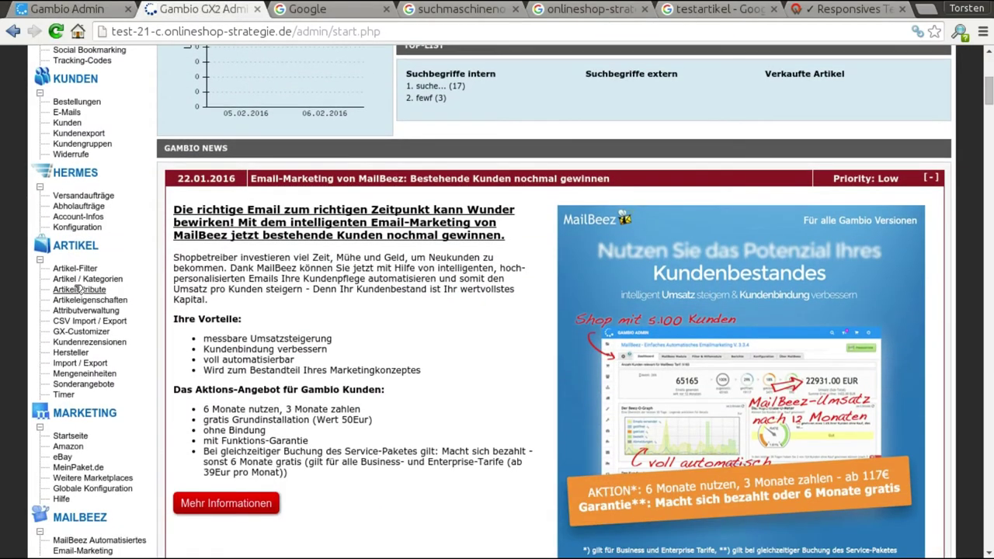
{"action": "left_click", "coordinate": [106, 283]}
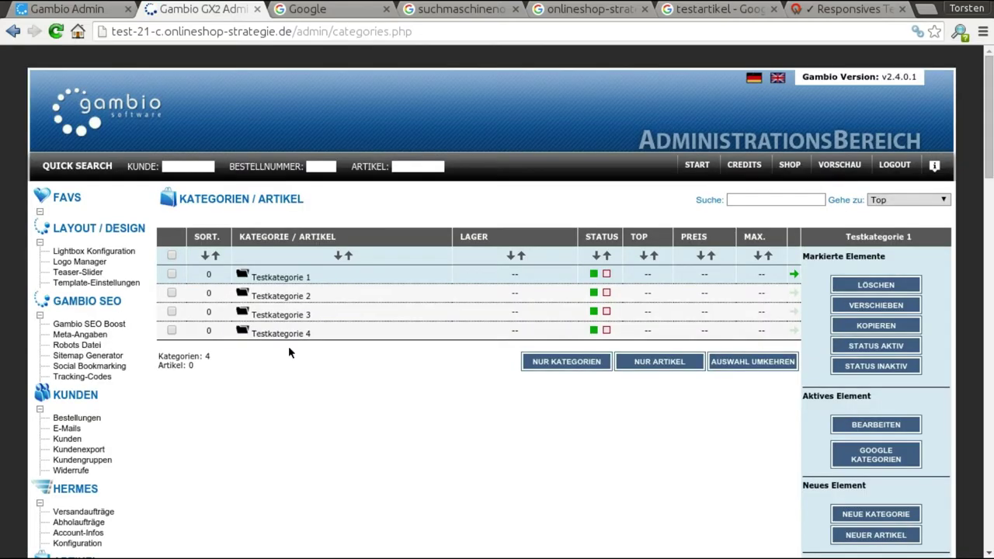
{"action": "scroll", "coordinate": [368, 375], "scroll_direction": "down", "scroll_amount": 2}
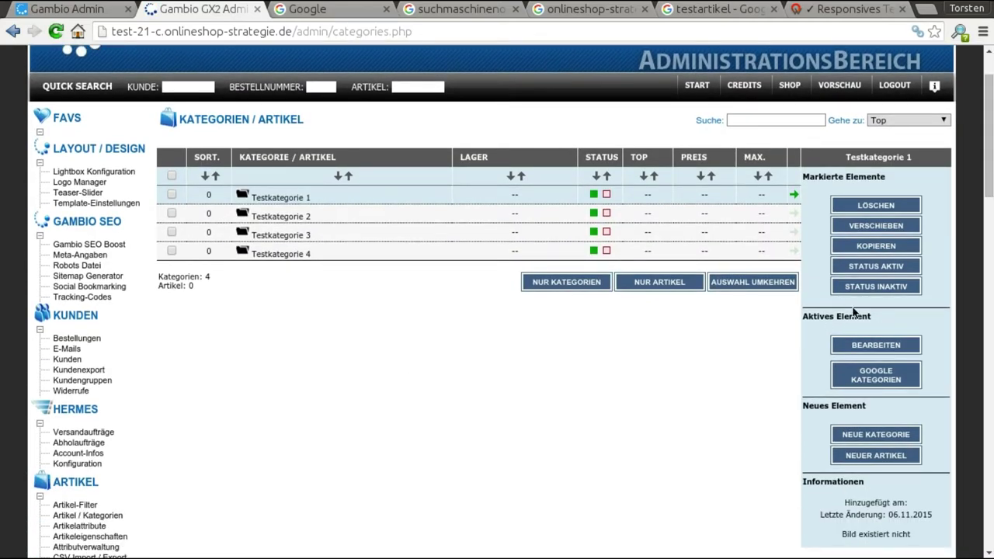
{"action": "left_click", "coordinate": [878, 461]}
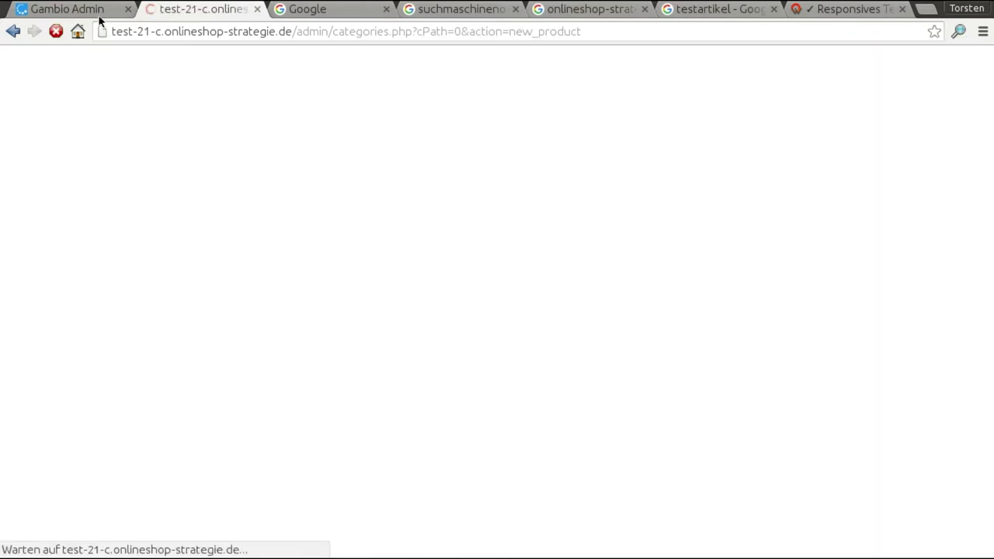
- Return to the new article form of the v2.6.0.1 shop and choose Testkategorie as its display category
{"action": "left_click", "coordinate": [99, 12]}
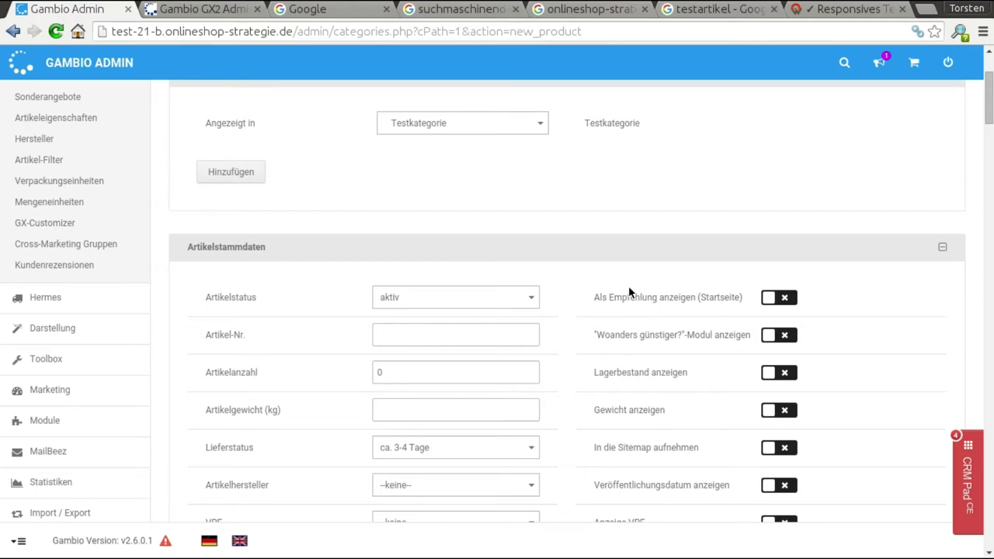
{"action": "scroll", "coordinate": [628, 291], "scroll_direction": "up", "scroll_amount": 4}
{"action": "scroll", "coordinate": [628, 291], "scroll_direction": "down", "scroll_amount": 4}
{"action": "scroll", "coordinate": [628, 292], "scroll_direction": "up", "scroll_amount": 3}
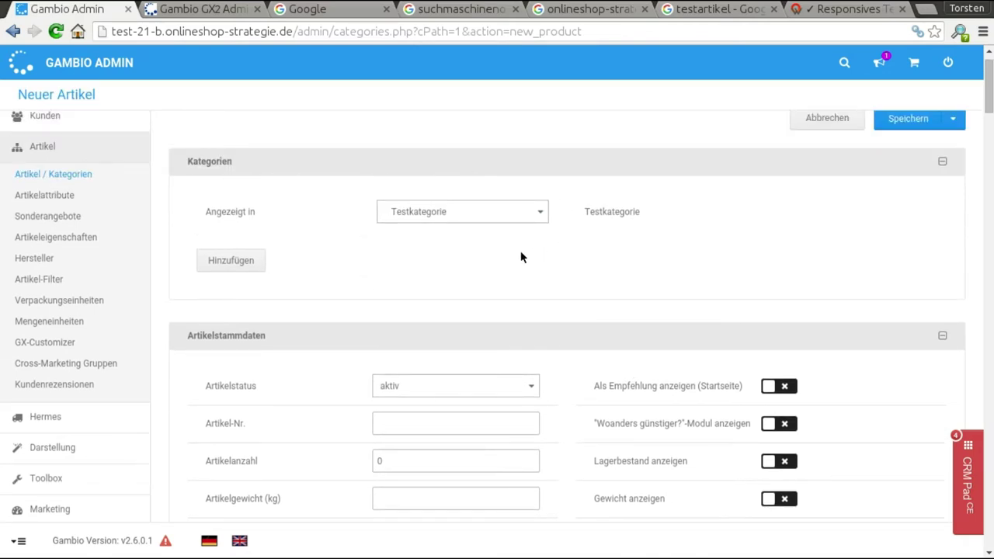
{"action": "left_click", "coordinate": [535, 212]}
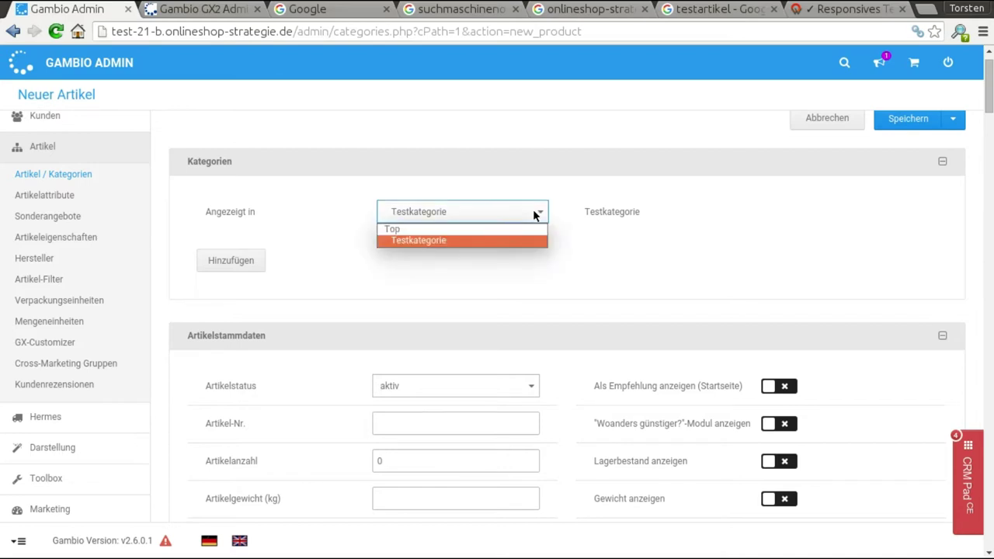
{"action": "left_click", "coordinate": [426, 239]}
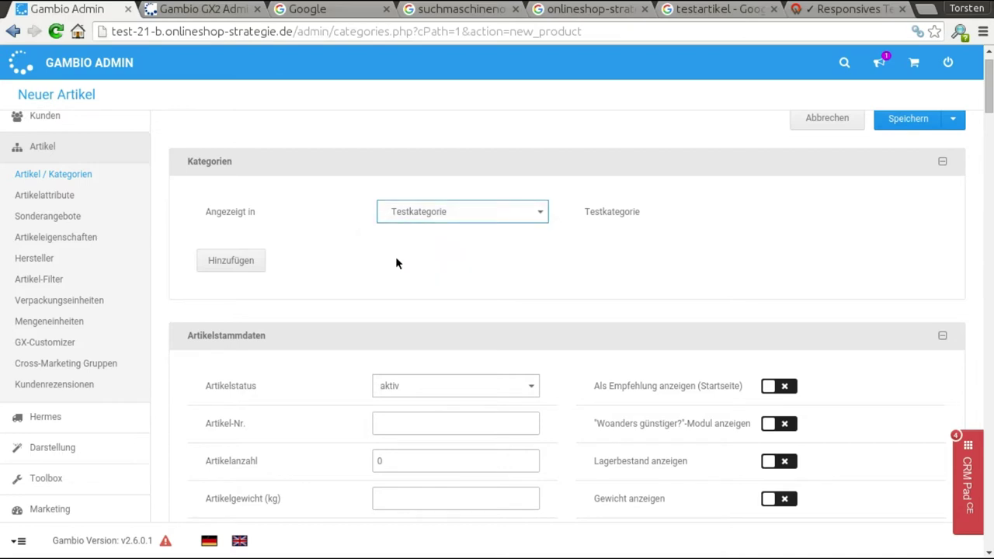
- Add a second category assignment to the article and set it to Top
{"action": "left_click", "coordinate": [246, 261]}
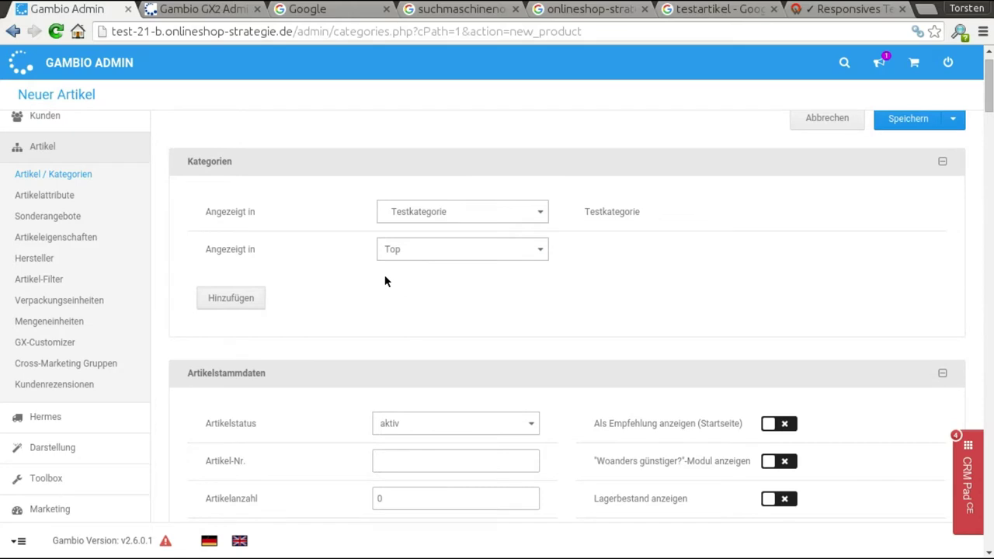
{"action": "left_click", "coordinate": [492, 251]}
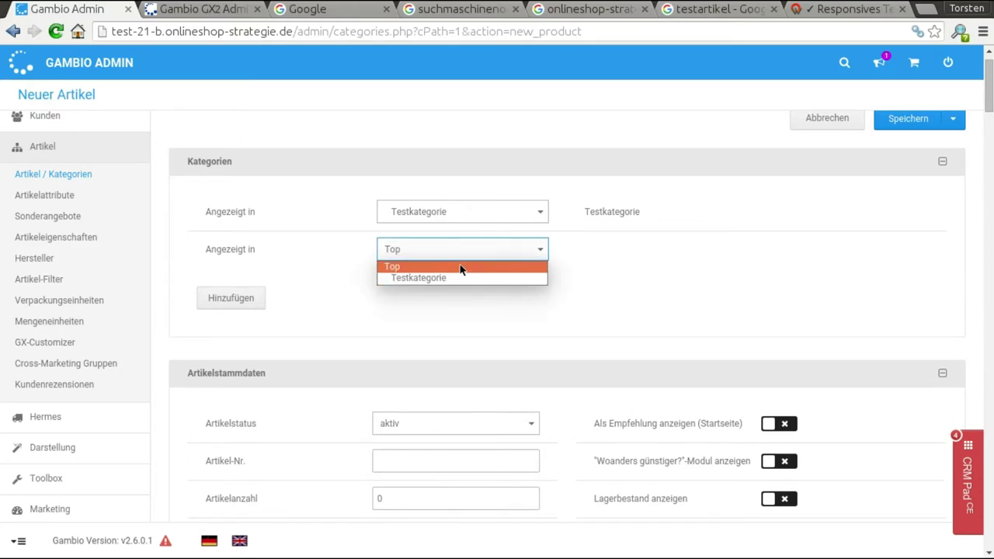
{"action": "left_click", "coordinate": [414, 268]}
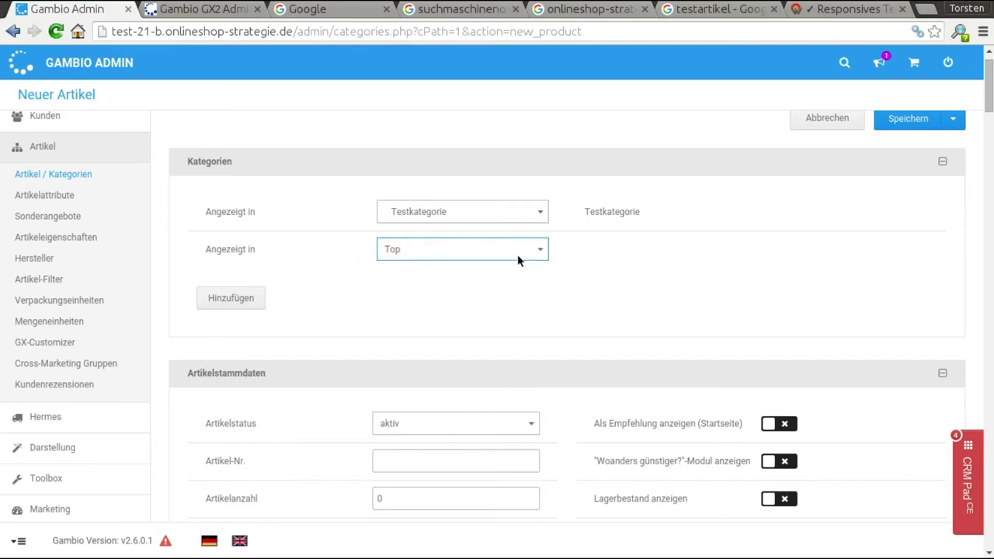
{"action": "left_click", "coordinate": [594, 261]}
- Keep the Artikelstatus at aktiv in the article master data and set the Artikel-Nr. to "art 12"
{"action": "scroll", "coordinate": [595, 265], "scroll_direction": "down", "scroll_amount": 3}
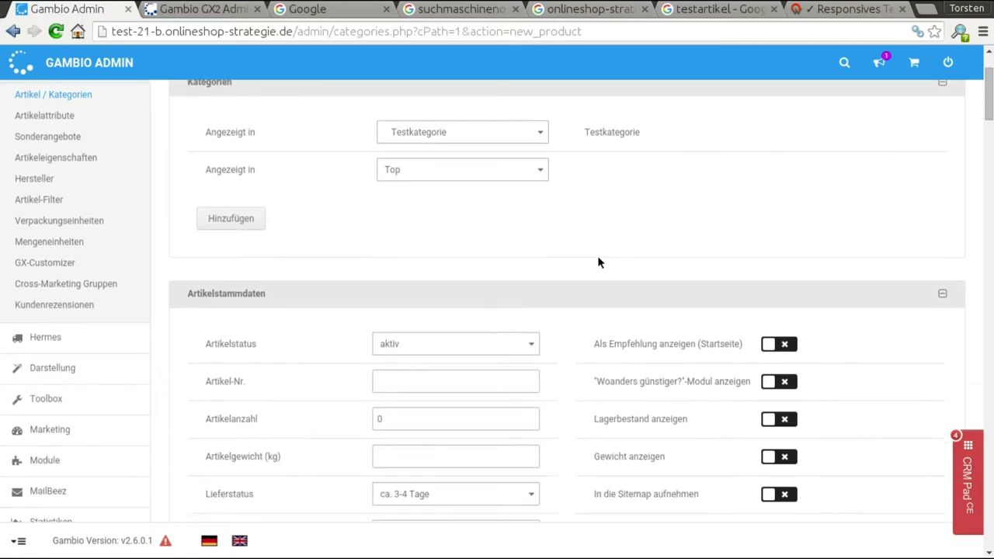
{"action": "scroll", "coordinate": [594, 268], "scroll_direction": "down", "scroll_amount": 2}
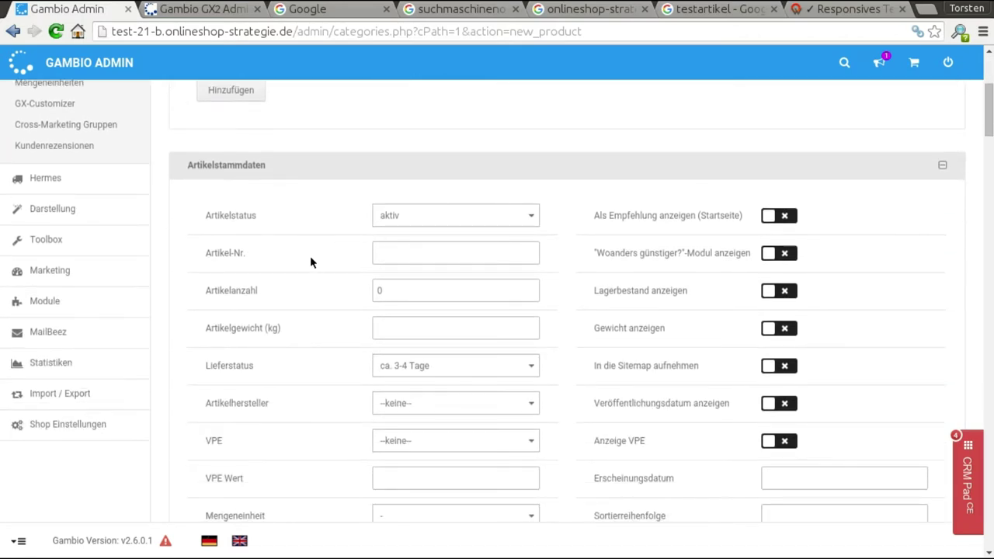
{"action": "scroll", "coordinate": [310, 262], "scroll_direction": "down", "scroll_amount": 1}
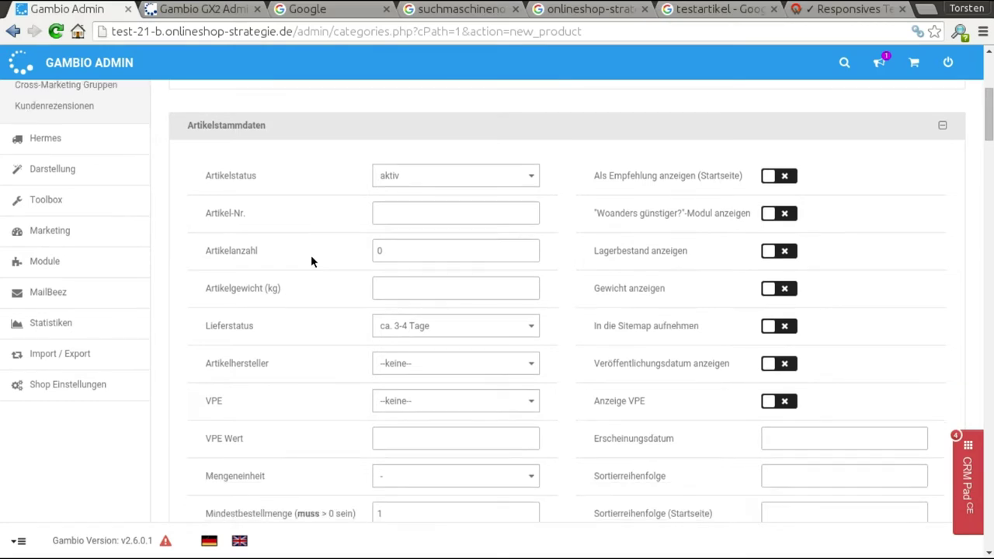
{"action": "left_click", "coordinate": [487, 179]}
{"action": "left_click", "coordinate": [468, 176]}
{"action": "left_click", "coordinate": [419, 216]}
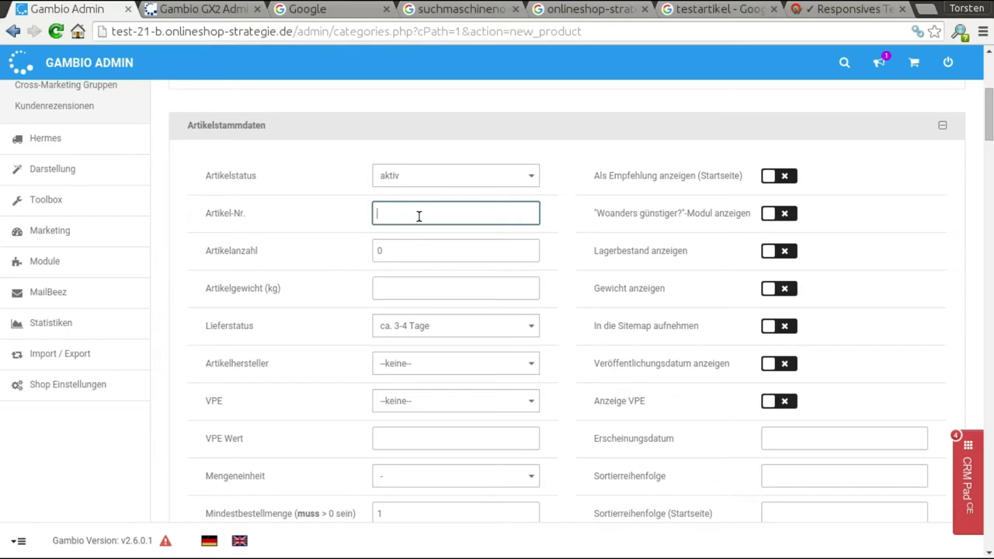
{"action": "type", "text": "art 12"}
- Set the Artikelanzahl to 55 and the Artikelgewicht to 1 kg
{"action": "scroll", "coordinate": [419, 216], "scroll_direction": "down", "scroll_amount": 1}
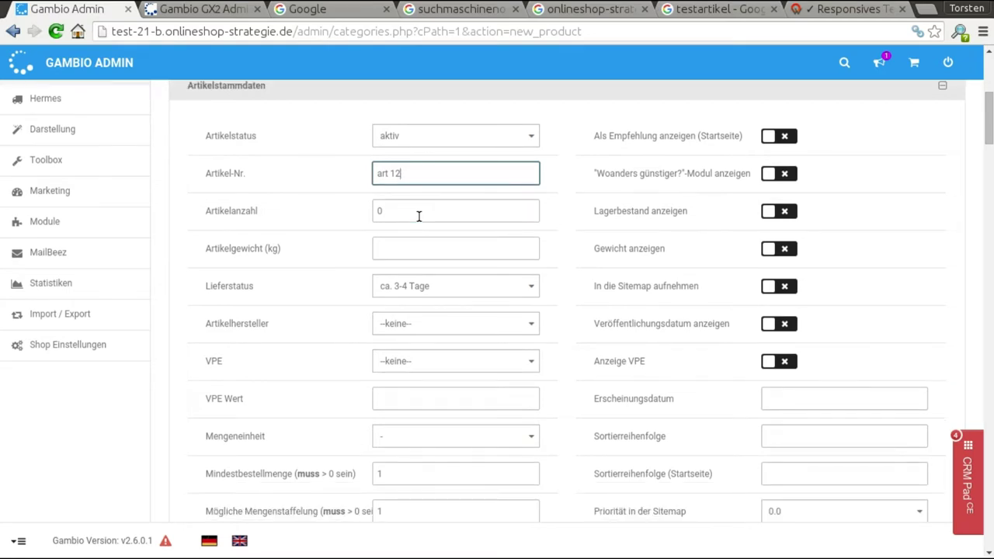
{"action": "double_click", "coordinate": [402, 210]}
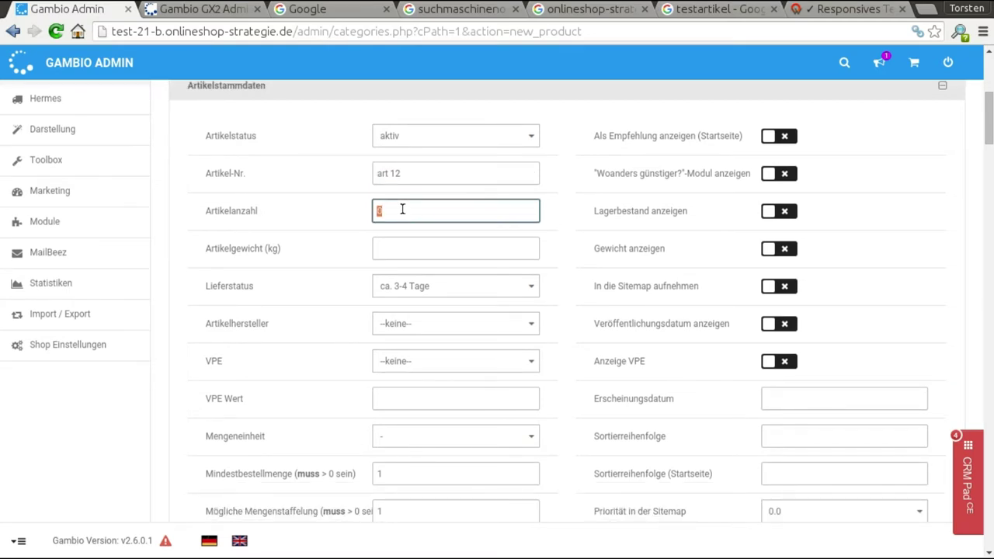
{"action": "type", "text": "55"}
{"action": "scroll", "coordinate": [401, 225], "scroll_direction": "down", "scroll_amount": 1}
{"action": "left_click", "coordinate": [392, 209]}
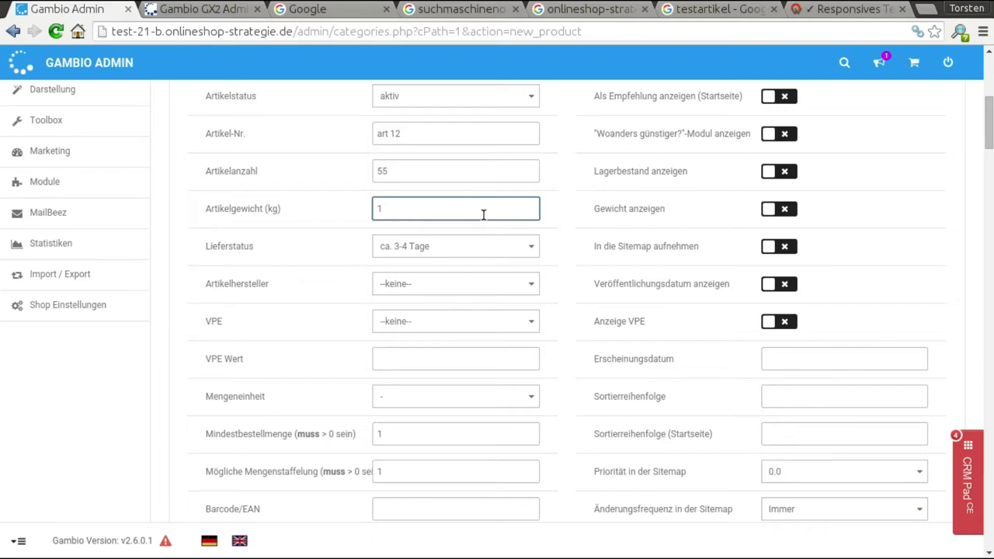
- Review the available Lieferstatus options for the article and leave it at ca. 3-4 Tage
{"action": "scroll", "coordinate": [484, 218], "scroll_direction": "down", "scroll_amount": 1}
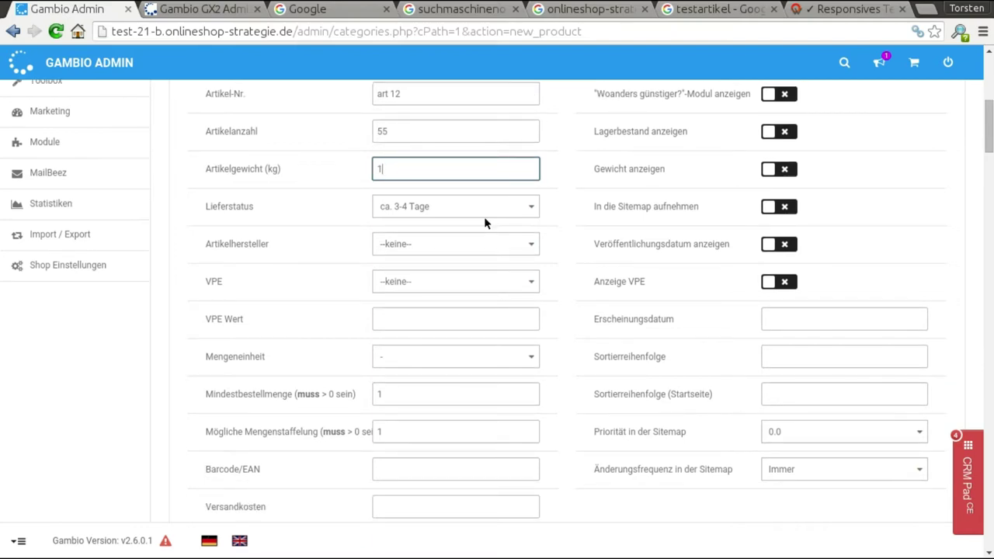
{"action": "left_click", "coordinate": [456, 211]}
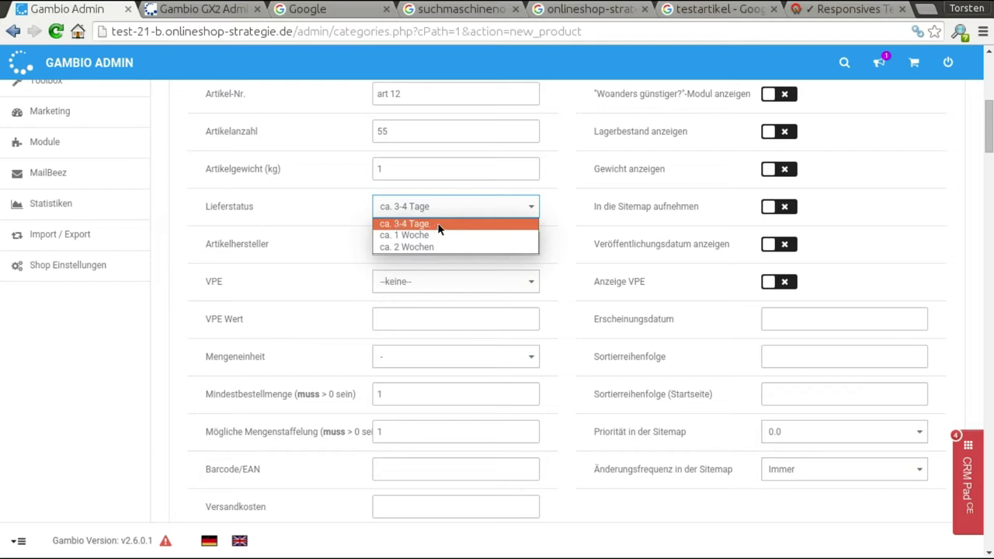
{"action": "left_click", "coordinate": [302, 216]}
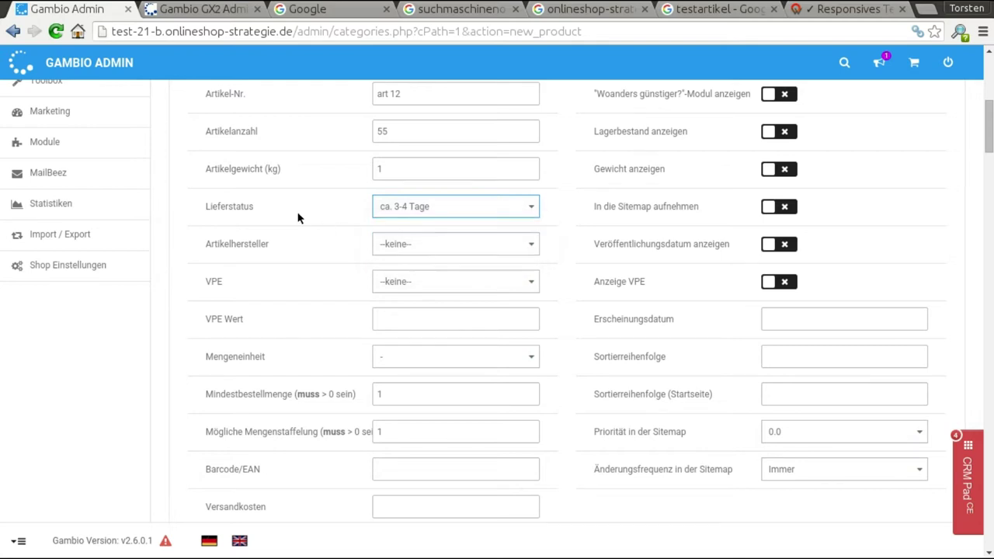
- Open the shop's Lieferstatus settings in a new browser tab and edit the ca. 3-4 Tage entry
{"action": "mouse_move", "coordinate": [47, 268]}
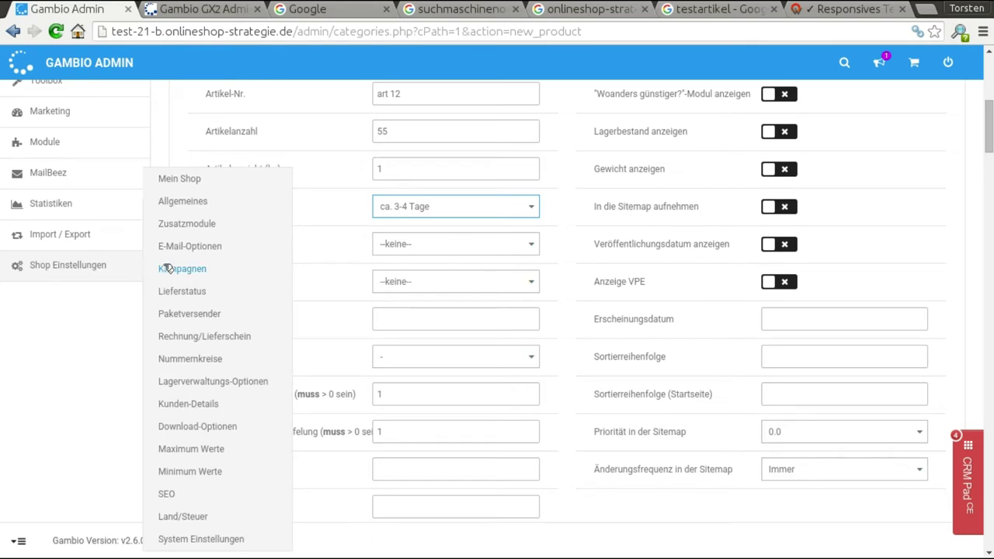
{"action": "right_click", "coordinate": [180, 297]}
{"action": "left_click", "coordinate": [194, 306]}
{"action": "left_click", "coordinate": [183, 9]}
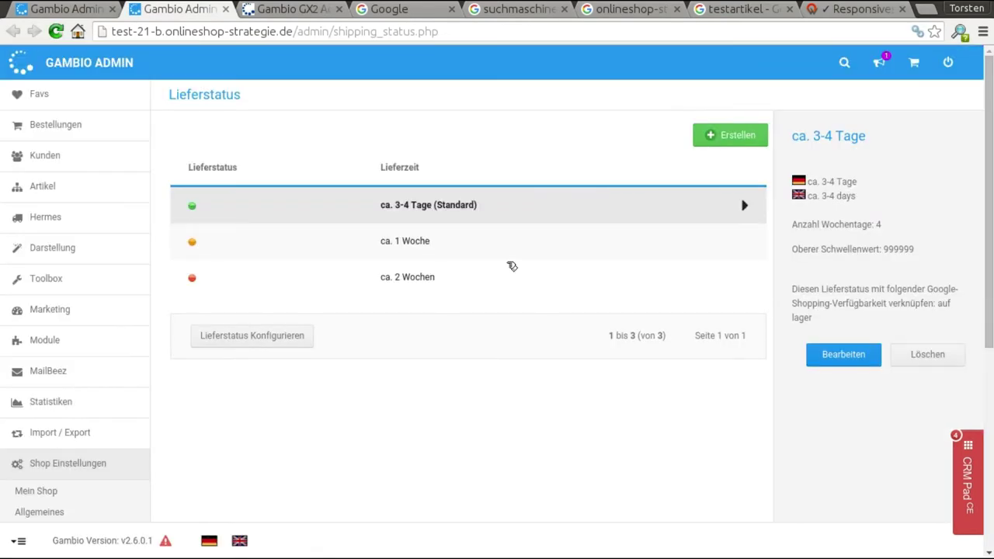
{"action": "left_click", "coordinate": [839, 356]}
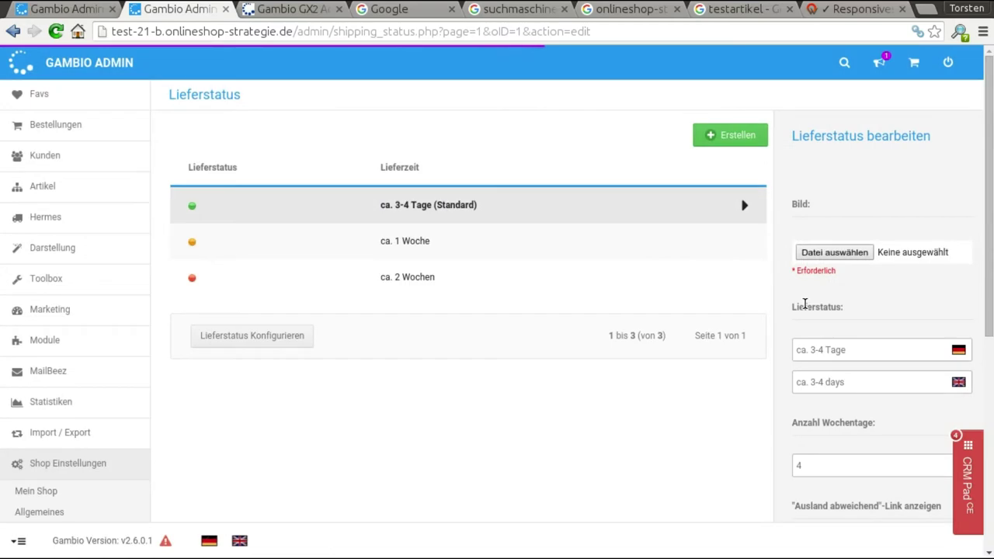
- Rename the delivery status to "3-4 Tage" in German and "3-4 days" in English
{"action": "left_click", "coordinate": [810, 349]}
{"action": "key", "text": "BackSpace"}
{"action": "key", "text": "BackSpace"}
{"action": "key", "text": "BackSpace"}
{"action": "key", "text": "BackSpace"}
{"action": "left_click", "coordinate": [814, 382]}
{"action": "key", "text": "BackSpace"}
{"action": "key", "text": "BackSpace"}
{"action": "key", "text": "BackSpace"}
{"action": "key", "text": "BackSpace"}
- Turn off the "Ausland abweichend" link display for this delivery status
{"action": "scroll", "coordinate": [821, 436], "scroll_direction": "down", "scroll_amount": 3}
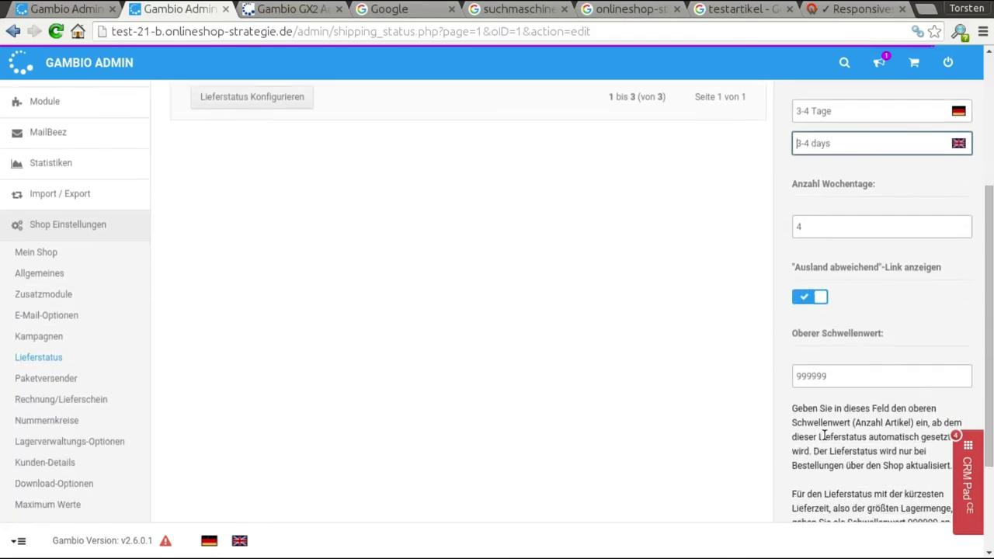
{"action": "scroll", "coordinate": [823, 435], "scroll_direction": "down", "scroll_amount": 3}
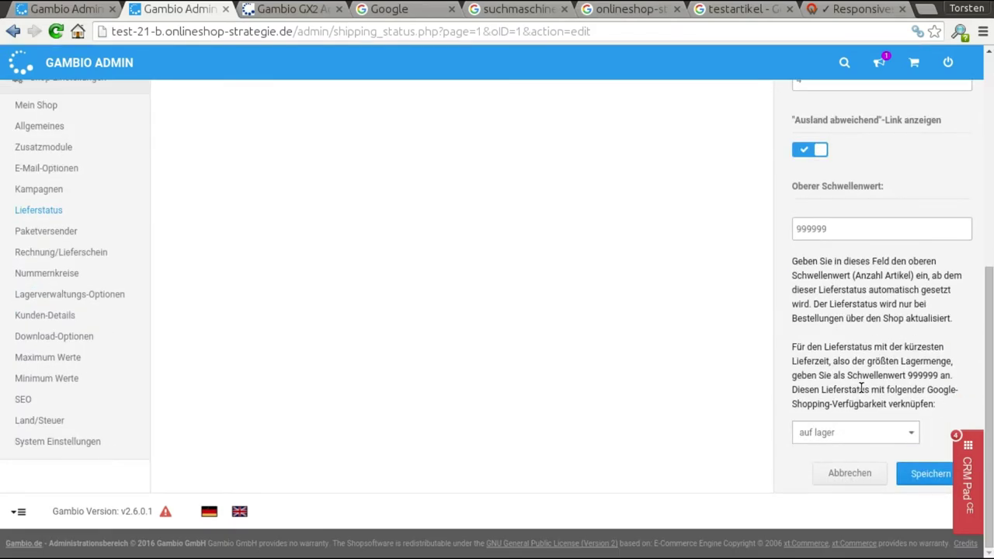
{"action": "scroll", "coordinate": [882, 316], "scroll_direction": "up", "scroll_amount": 3}
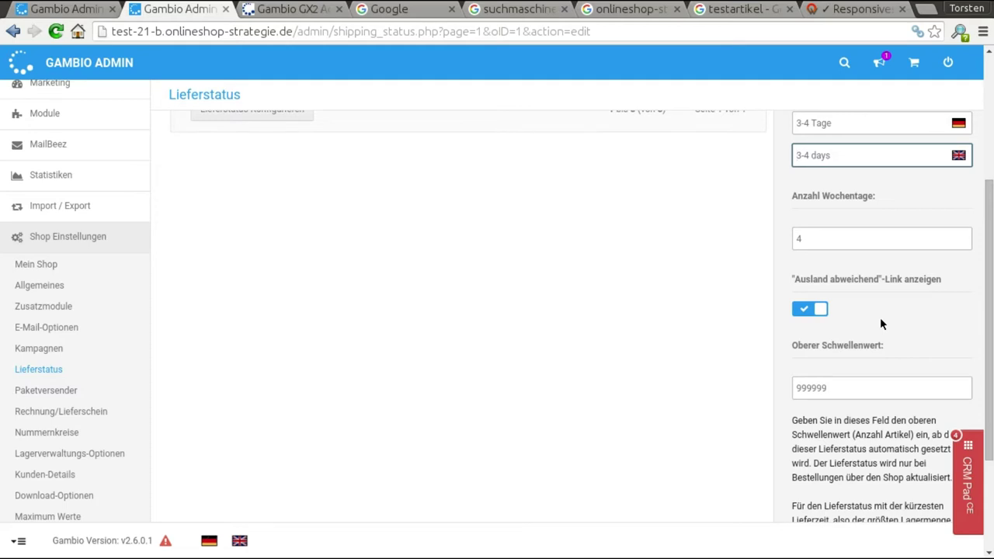
{"action": "left_click", "coordinate": [814, 313]}
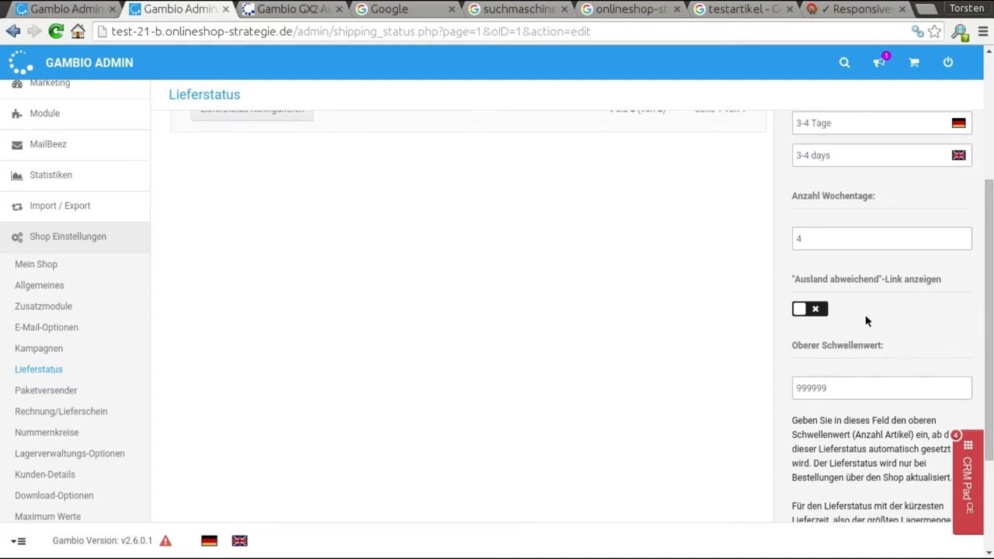
- Turn the "Ausland abweichend" link display back on, save the delivery status and close the Lieferstatus browser tab
{"action": "left_click", "coordinate": [816, 309]}
{"action": "scroll", "coordinate": [894, 335], "scroll_direction": "down", "scroll_amount": 2}
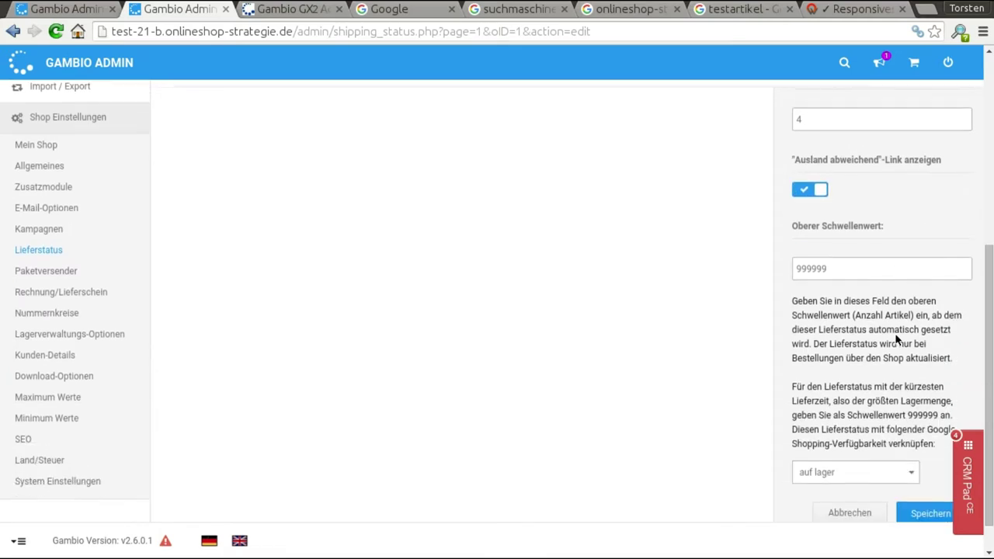
{"action": "left_click", "coordinate": [930, 474]}
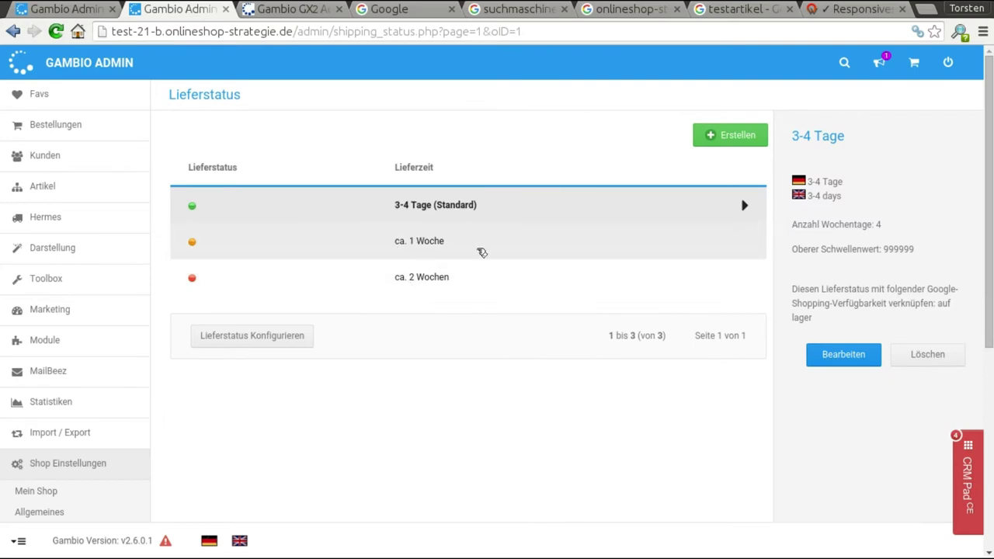
{"action": "left_click", "coordinate": [226, 9]}
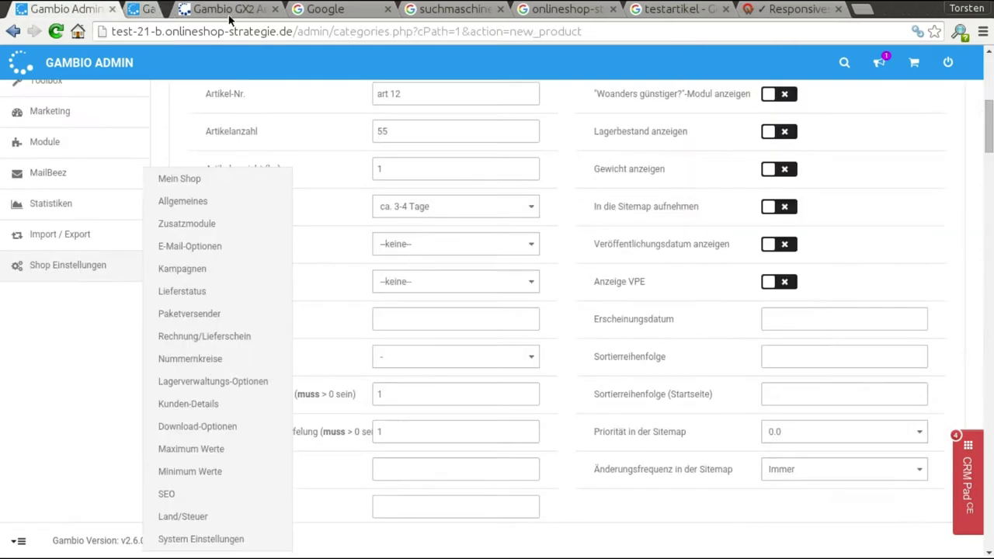
- Save the new article with the Aktualisieren option so its form stays open, and check the article's Lieferstatus
{"action": "scroll", "coordinate": [606, 205], "scroll_direction": "up", "scroll_amount": 5}
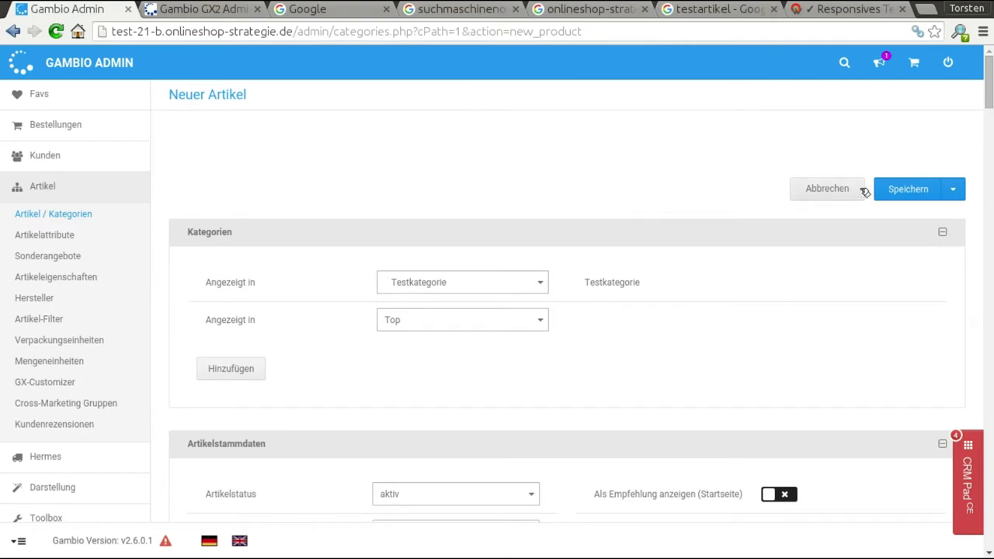
{"action": "left_click", "coordinate": [953, 189]}
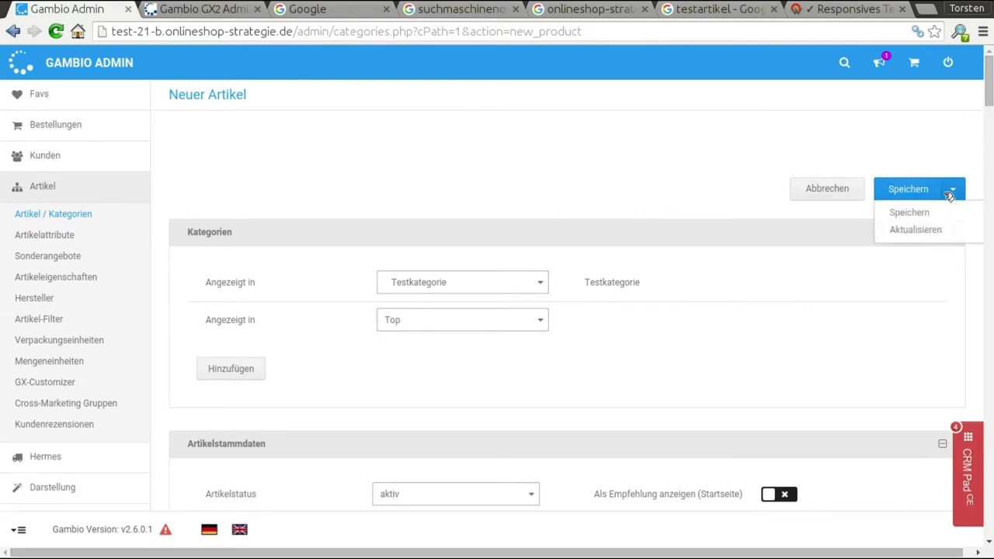
{"action": "left_click", "coordinate": [914, 231]}
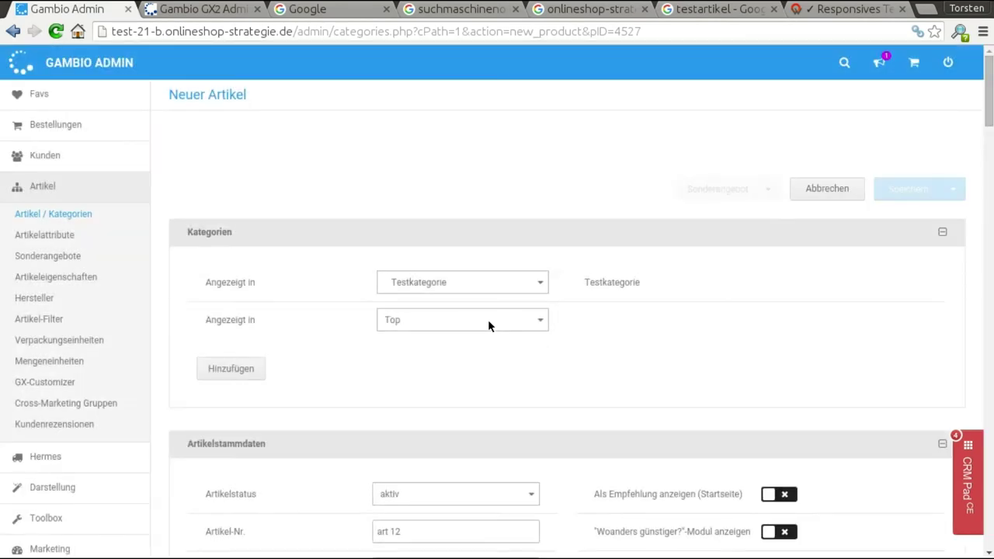
{"action": "scroll", "coordinate": [488, 319], "scroll_direction": "down", "scroll_amount": 4}
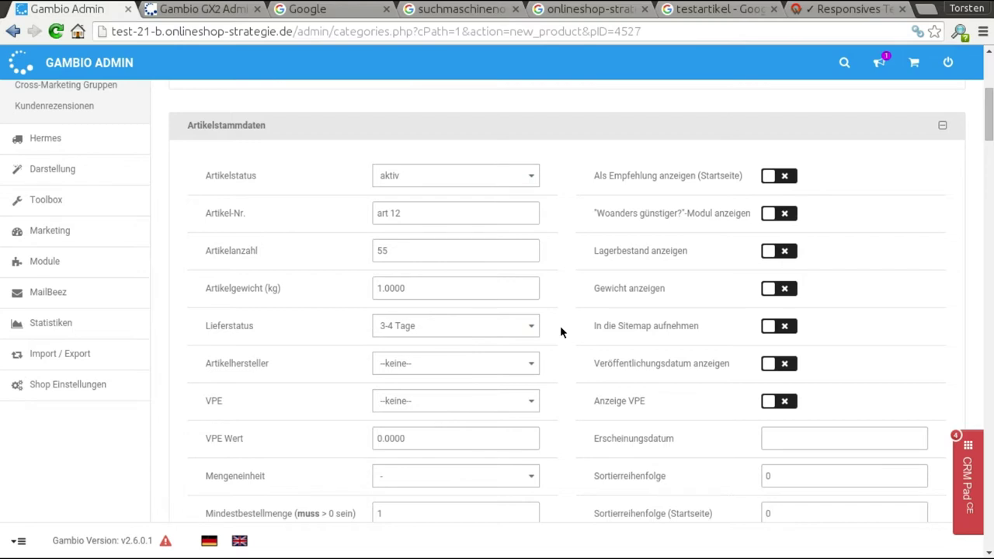
- Review the Artikelhersteller options for the article and open the shop's Hersteller page in a new browser tab
{"action": "scroll", "coordinate": [561, 325], "scroll_direction": "down", "scroll_amount": 1}
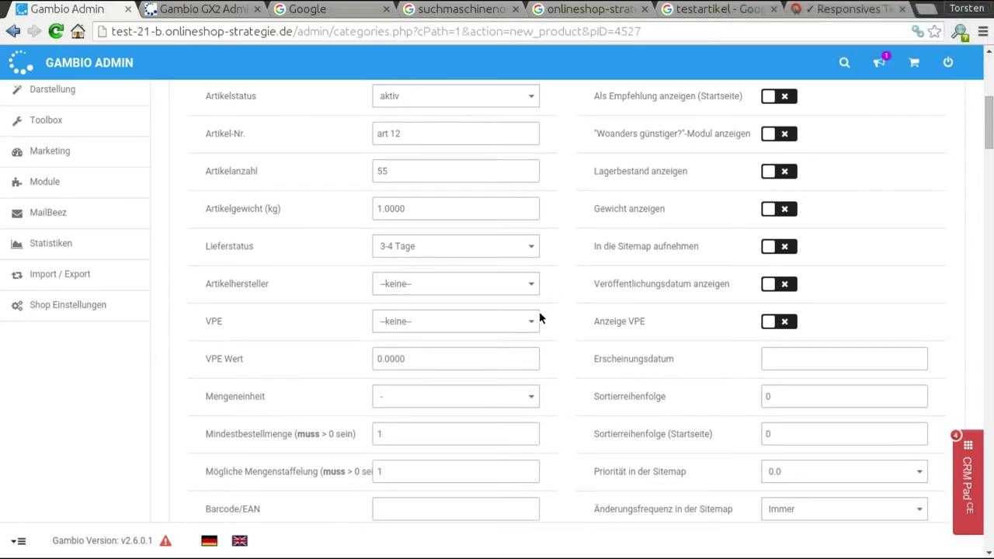
{"action": "left_click", "coordinate": [479, 286]}
{"action": "left_click", "coordinate": [480, 288]}
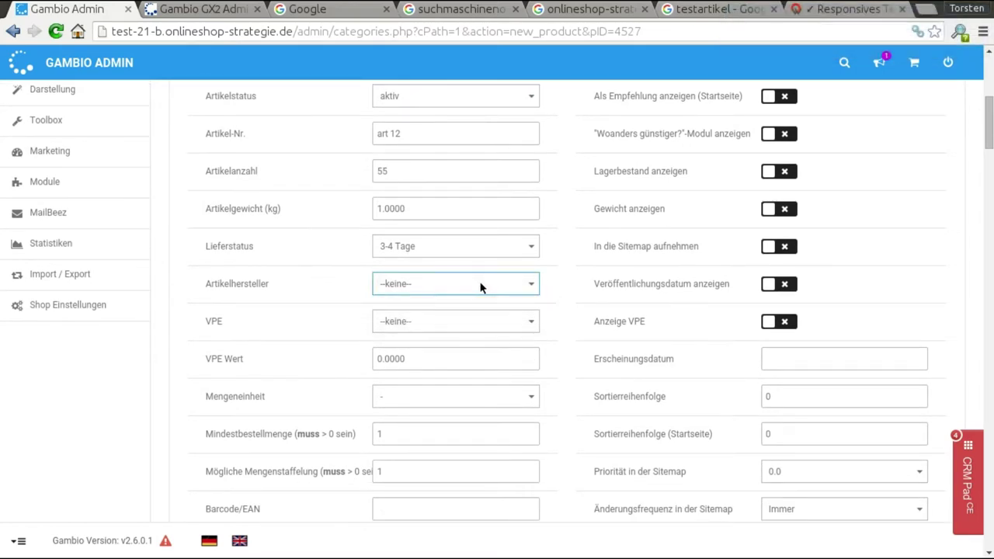
{"action": "scroll", "coordinate": [480, 287], "scroll_direction": "up", "scroll_amount": 4}
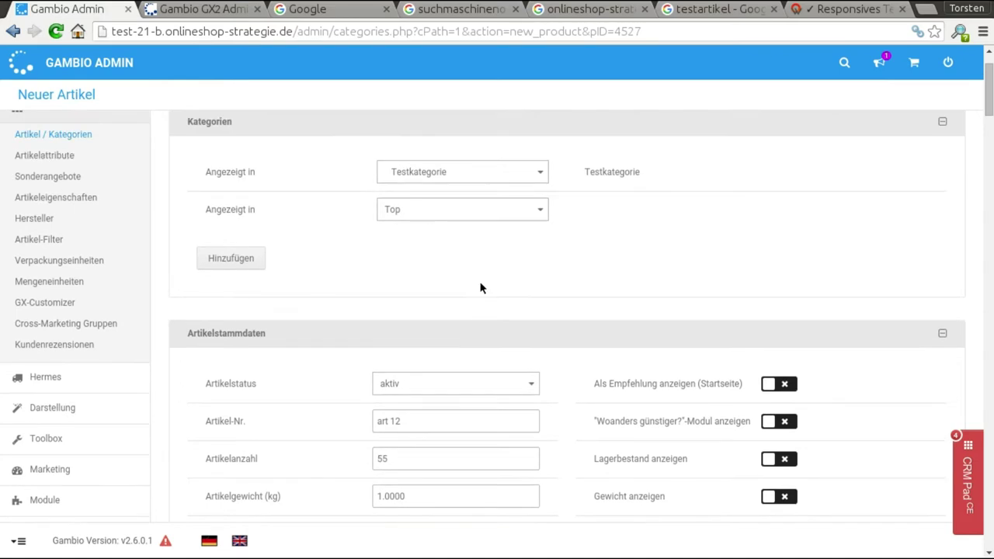
{"action": "scroll", "coordinate": [480, 287], "scroll_direction": "up", "scroll_amount": 1}
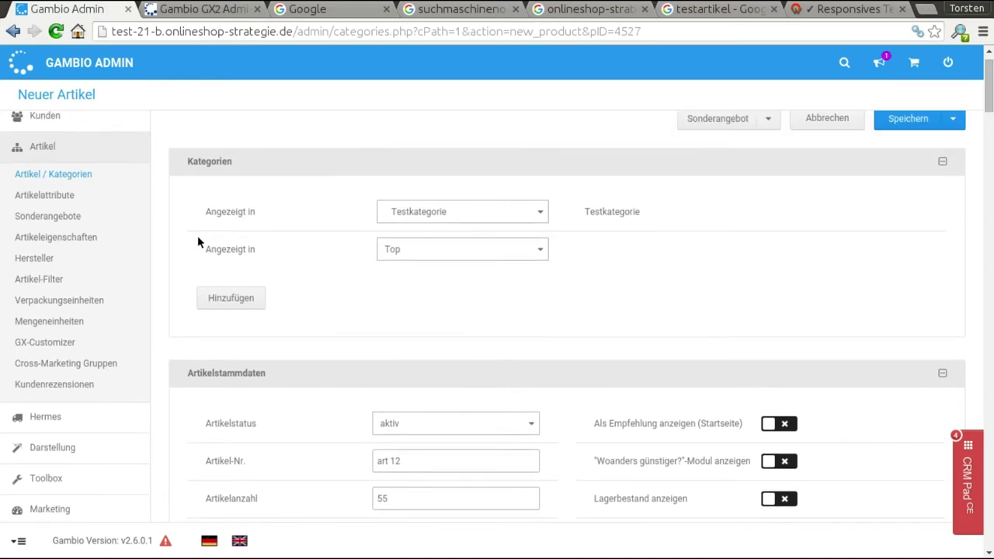
{"action": "right_click", "coordinate": [35, 258]}
{"action": "left_click", "coordinate": [72, 263]}
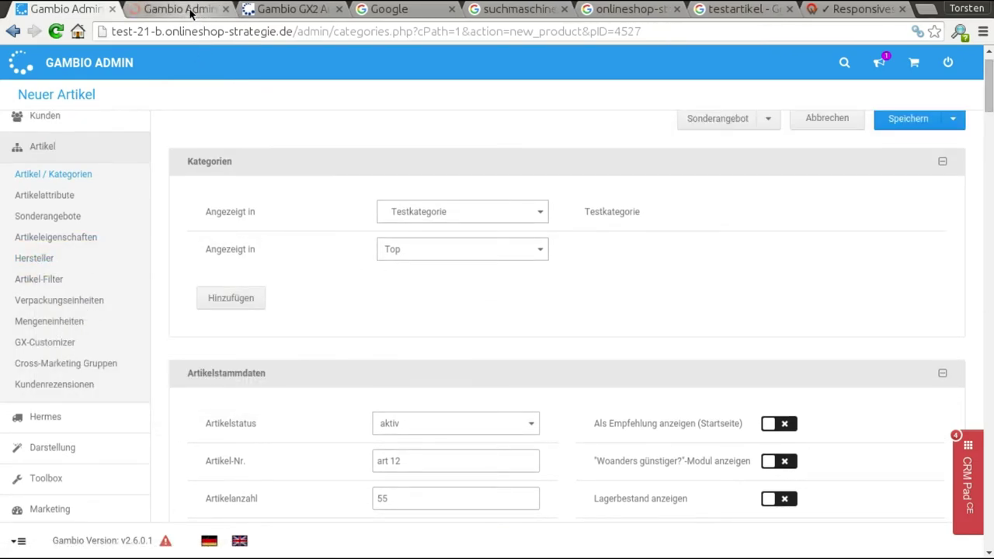
{"action": "key", "text": "ctrl+Tab"}
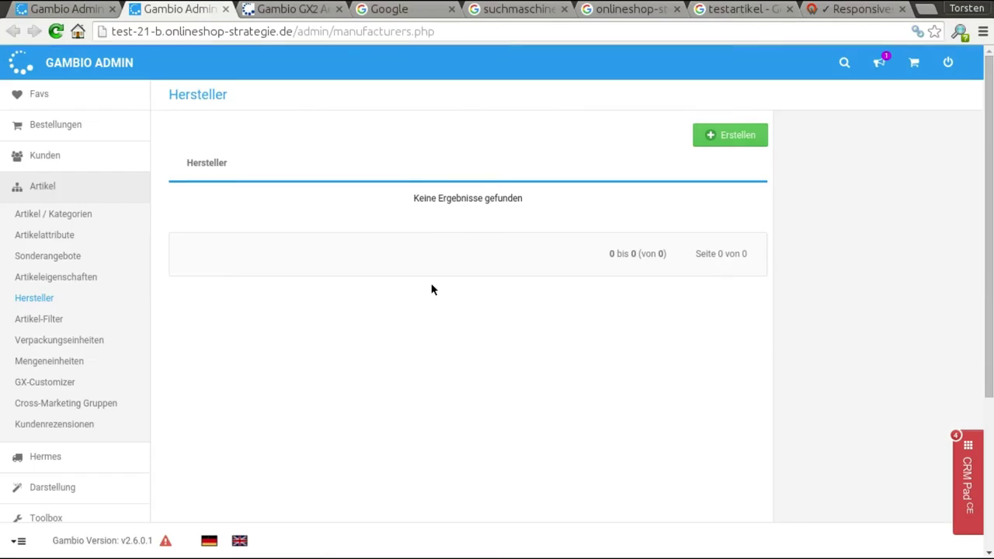
- Open the form for a new manufacturer, look over its fields and close the browser tab without saving
{"action": "left_click", "coordinate": [734, 134]}
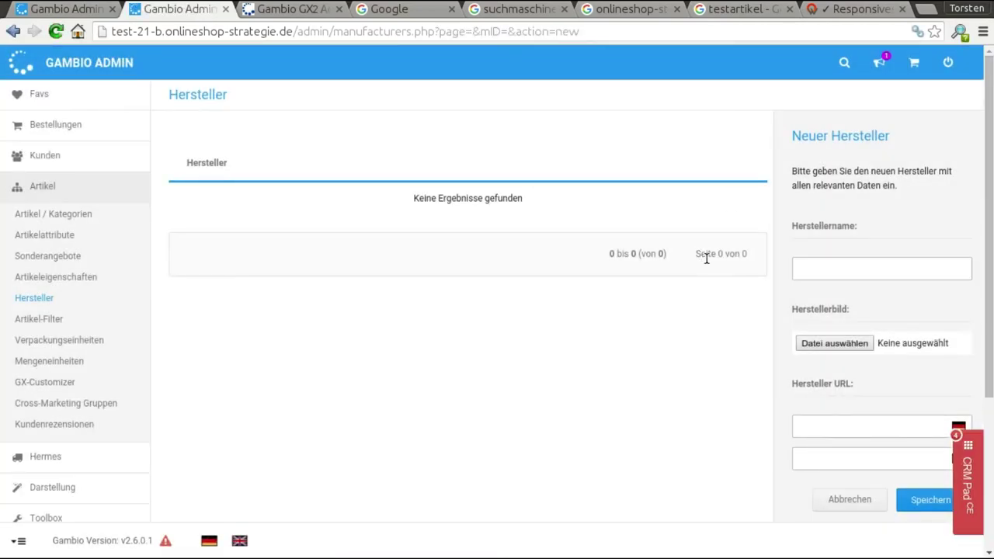
{"action": "scroll", "coordinate": [777, 247], "scroll_direction": "down", "scroll_amount": 2}
{"action": "scroll", "coordinate": [617, 366], "scroll_direction": "up", "scroll_amount": 2}
{"action": "left_click", "coordinate": [225, 9]}
- Review the article's VPE options and locate the Verpackungseinheiten entry among the Artikel settings
{"action": "scroll", "coordinate": [542, 383], "scroll_direction": "down", "scroll_amount": 3}
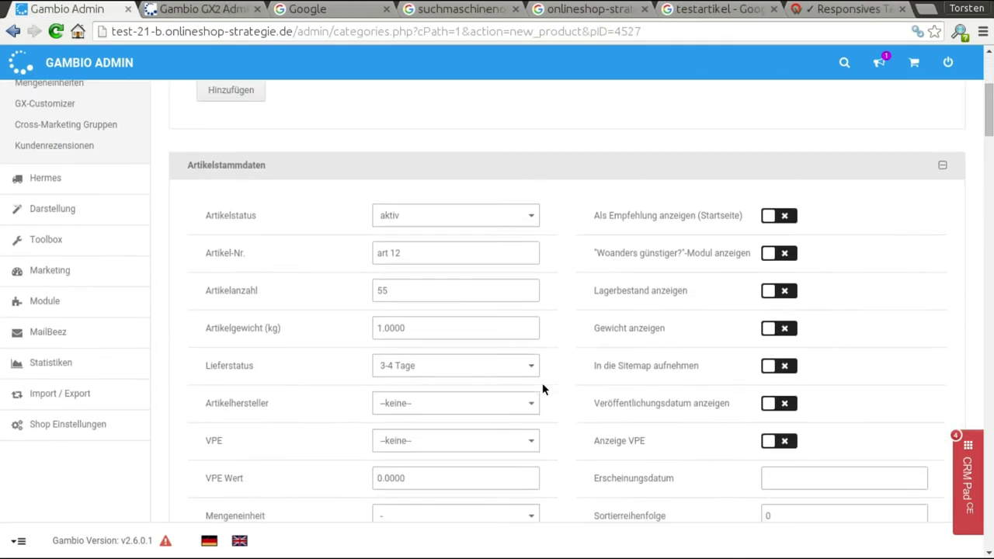
{"action": "scroll", "coordinate": [542, 389], "scroll_direction": "down", "scroll_amount": 2}
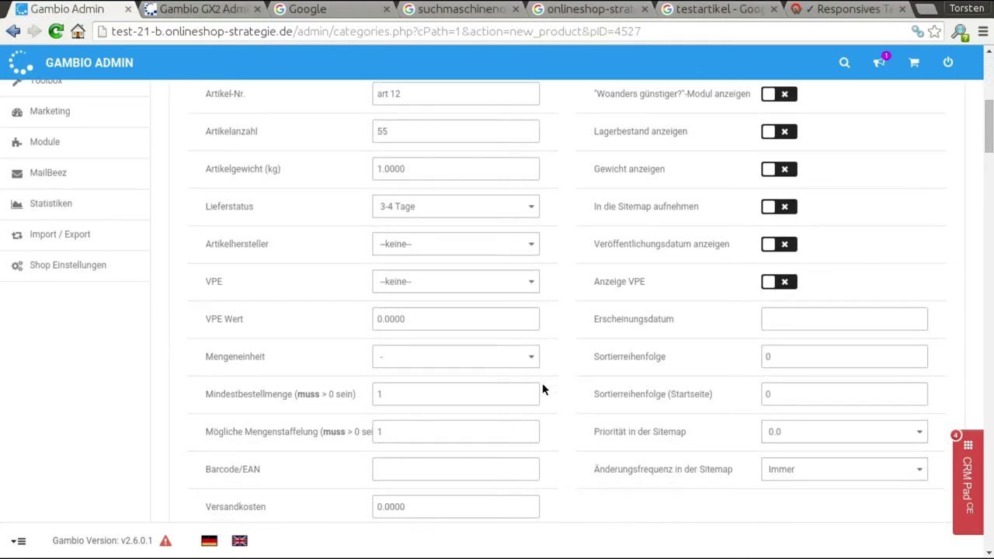
{"action": "left_click", "coordinate": [403, 280]}
{"action": "left_click", "coordinate": [402, 280]}
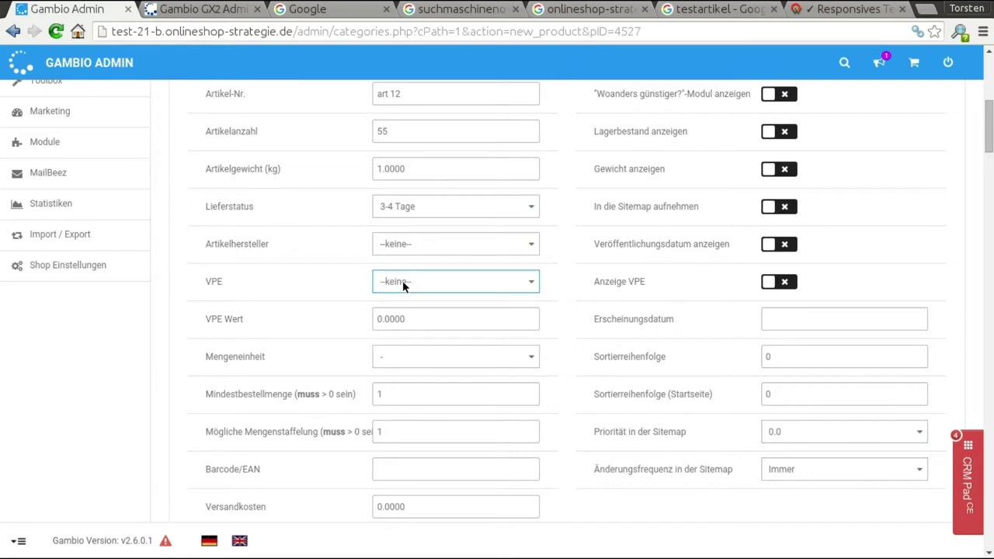
{"action": "mouse_move", "coordinate": [91, 265]}
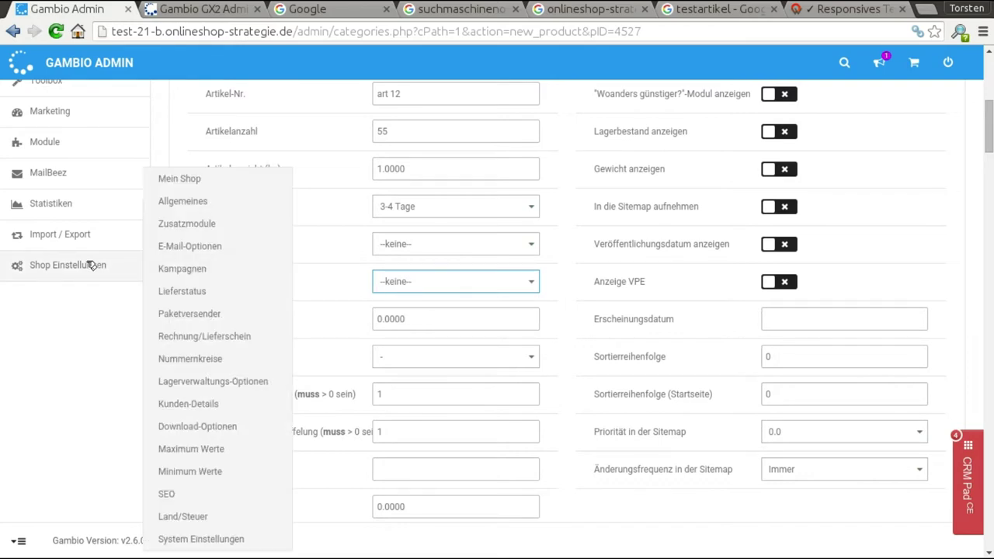
{"action": "scroll", "coordinate": [227, 268], "scroll_direction": "up", "scroll_amount": 3}
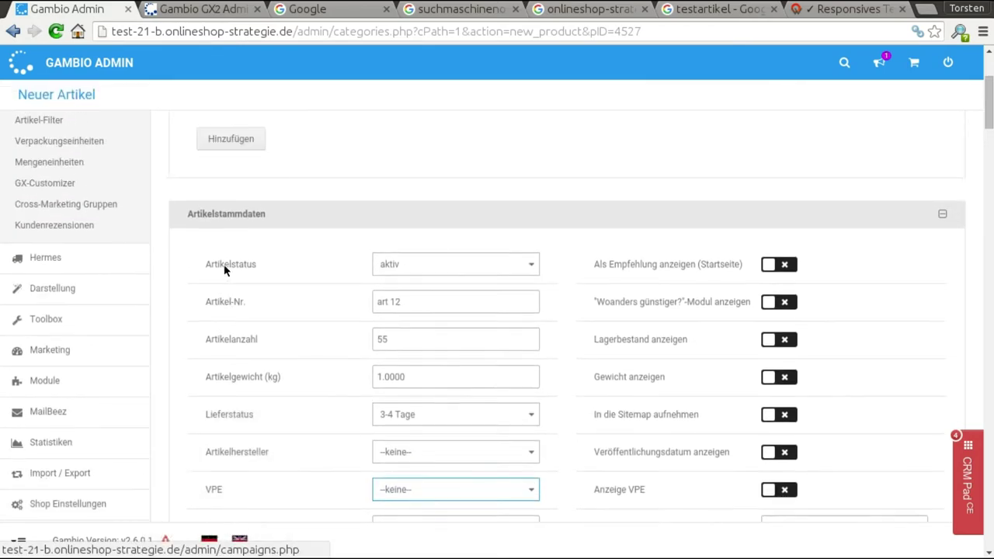
{"action": "scroll", "coordinate": [129, 188], "scroll_direction": "up", "scroll_amount": 1}
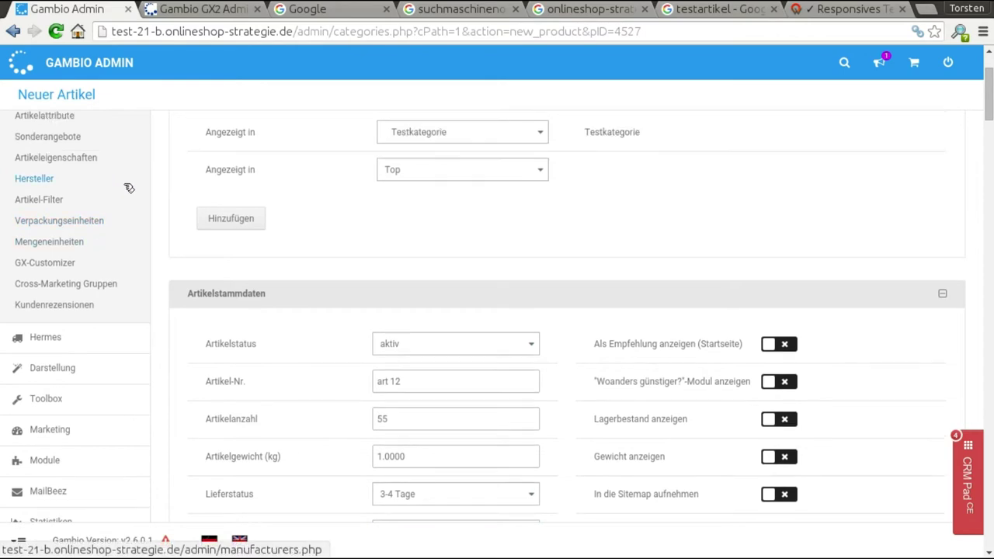
{"action": "scroll", "coordinate": [129, 188], "scroll_direction": "up", "scroll_amount": 2}
{"action": "scroll", "coordinate": [124, 262], "scroll_direction": "down", "scroll_amount": 1}
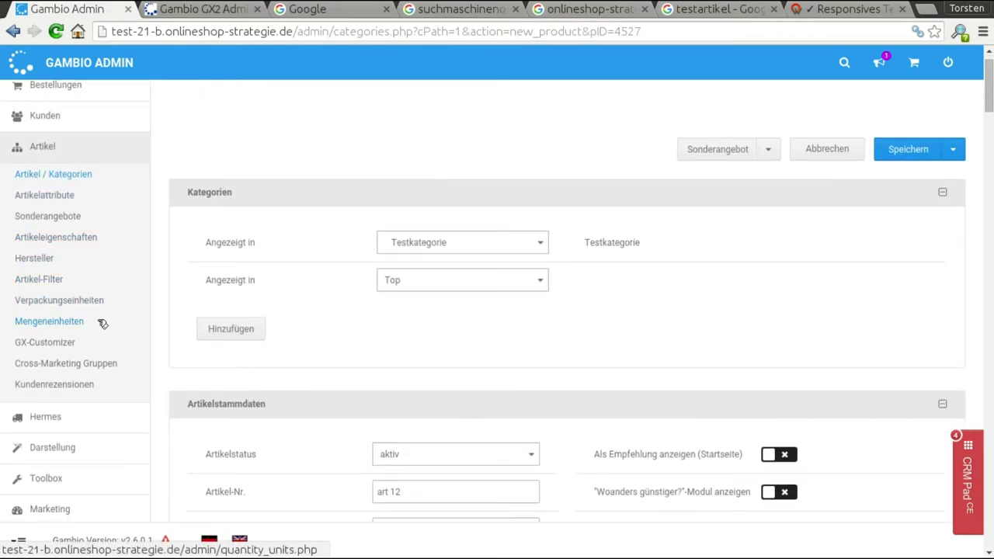
- Locate the Verpackungseinheiten entry under Konfiguration in the older Gambio GX2 admin, and return to the article form
{"action": "left_click", "coordinate": [222, 9]}
{"action": "scroll", "coordinate": [255, 299], "scroll_direction": "down", "scroll_amount": 20}
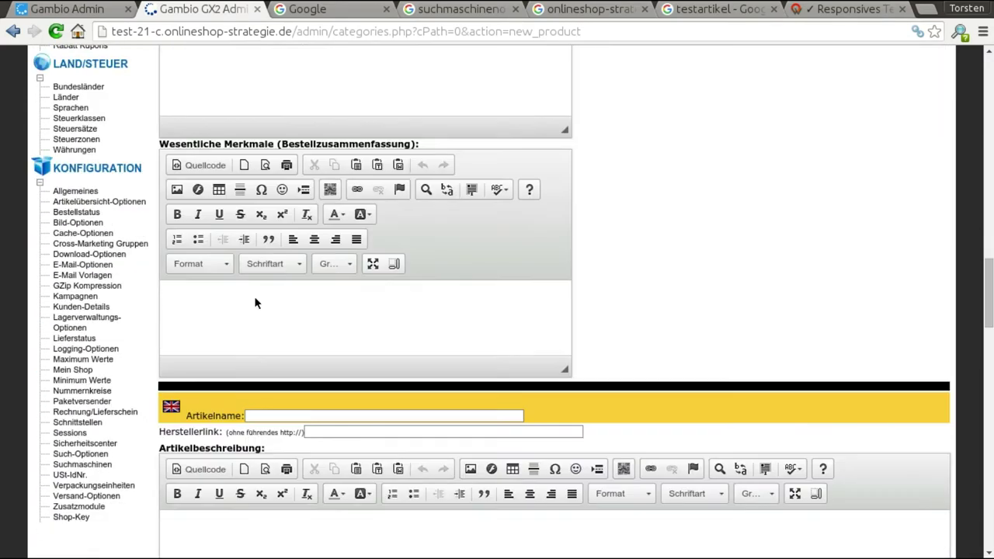
{"action": "scroll", "coordinate": [254, 296], "scroll_direction": "down", "scroll_amount": 3}
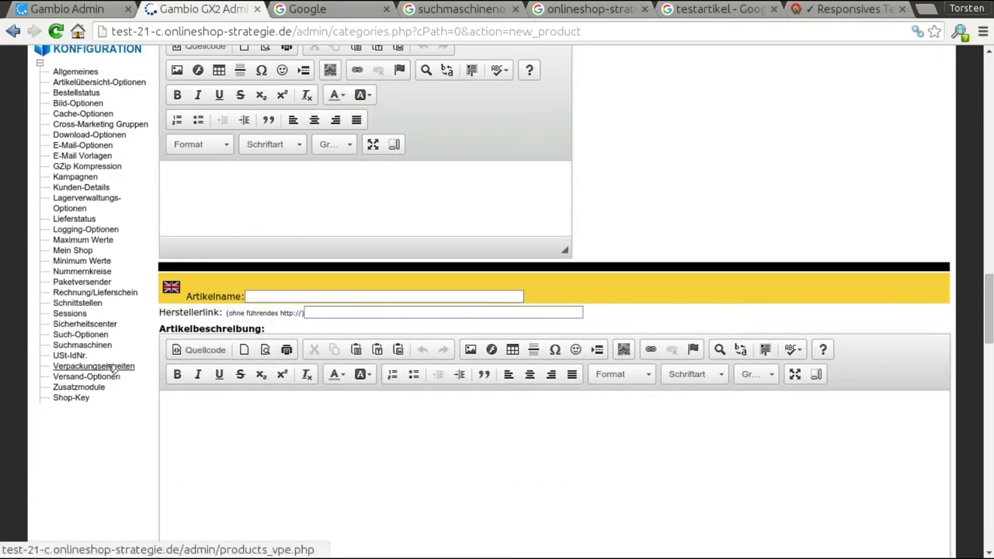
{"action": "left_click", "coordinate": [69, 9]}
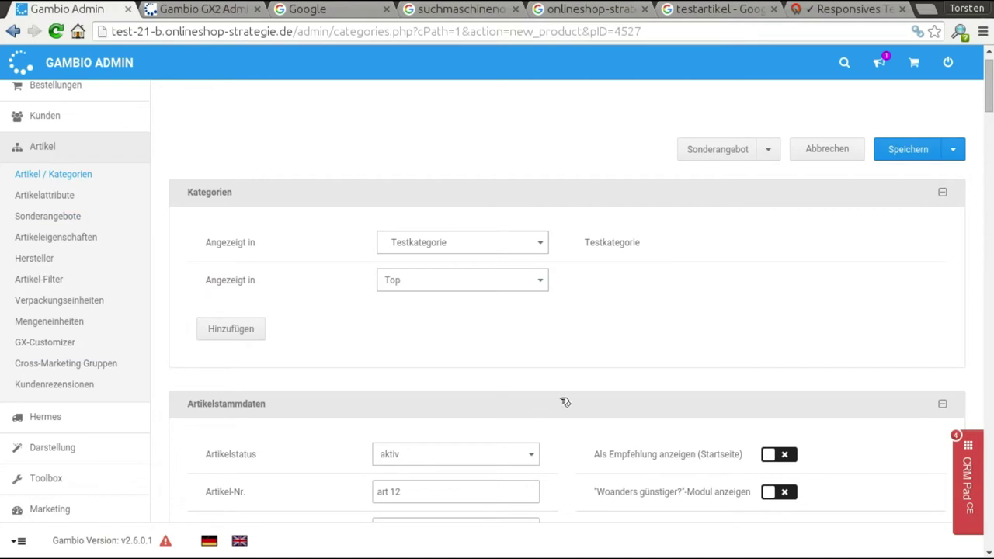
- Review the article's Mengeneinheit options and locate the Mengeneinheiten entry among the Artikel settings
{"action": "scroll", "coordinate": [564, 402], "scroll_direction": "down", "scroll_amount": 5}
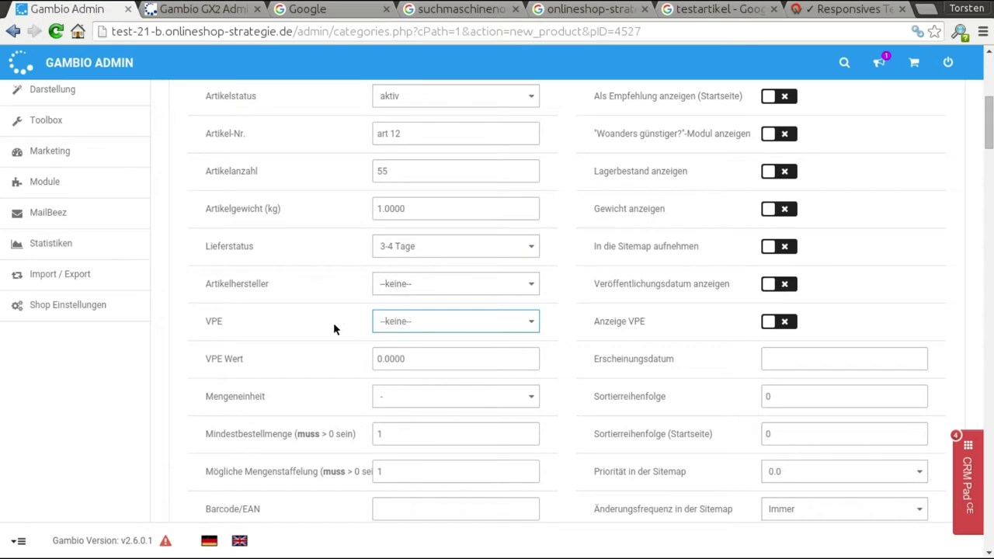
{"action": "scroll", "coordinate": [334, 329], "scroll_direction": "down", "scroll_amount": 1}
{"action": "scroll", "coordinate": [334, 329], "scroll_direction": "down", "scroll_amount": 1}
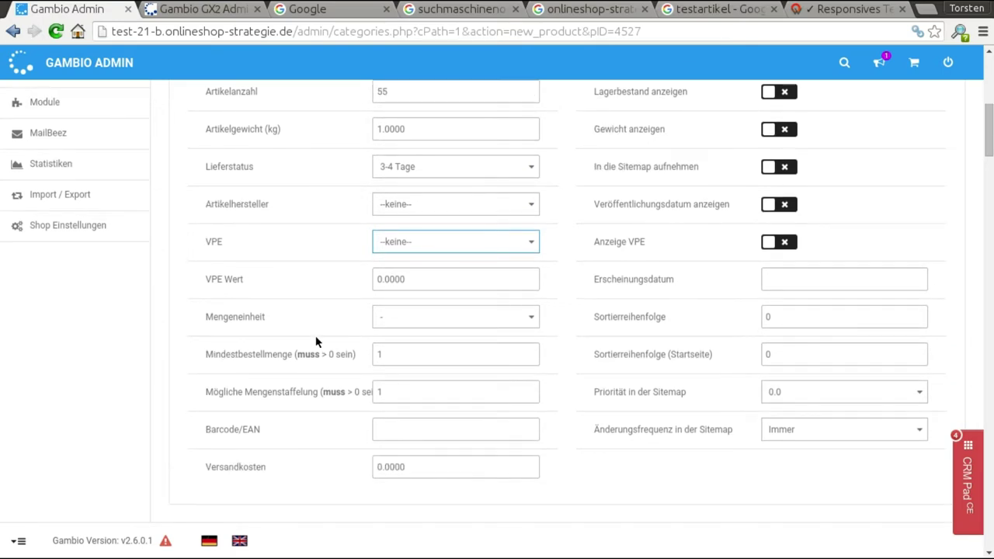
{"action": "scroll", "coordinate": [326, 325], "scroll_direction": "down", "scroll_amount": 1}
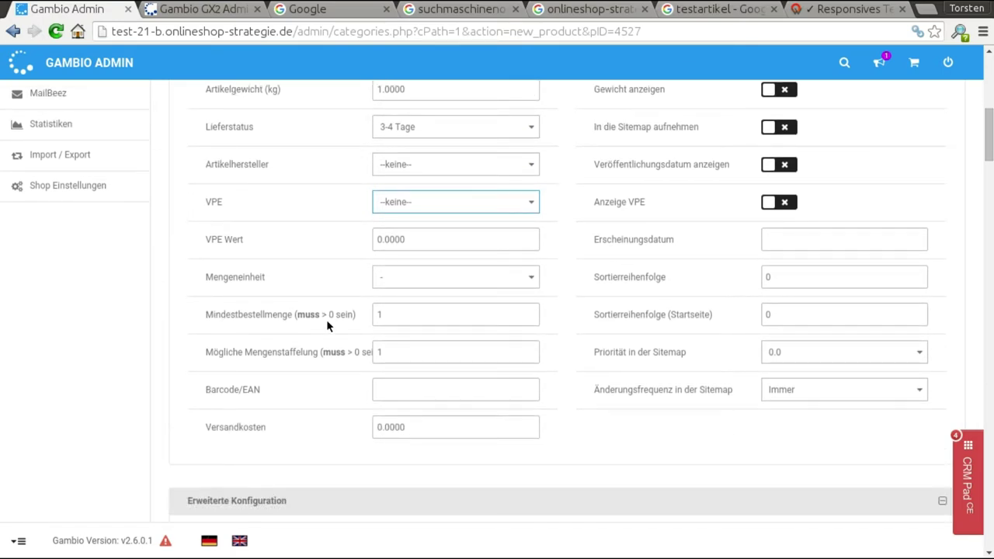
{"action": "left_click", "coordinate": [529, 272]}
{"action": "left_click", "coordinate": [529, 271]}
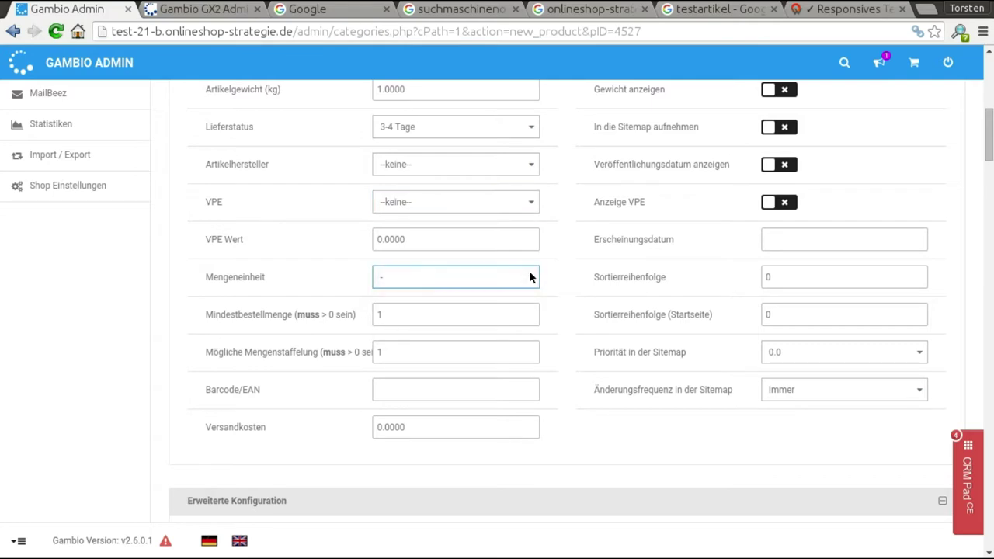
{"action": "scroll", "coordinate": [553, 280], "scroll_direction": "up", "scroll_amount": 11}
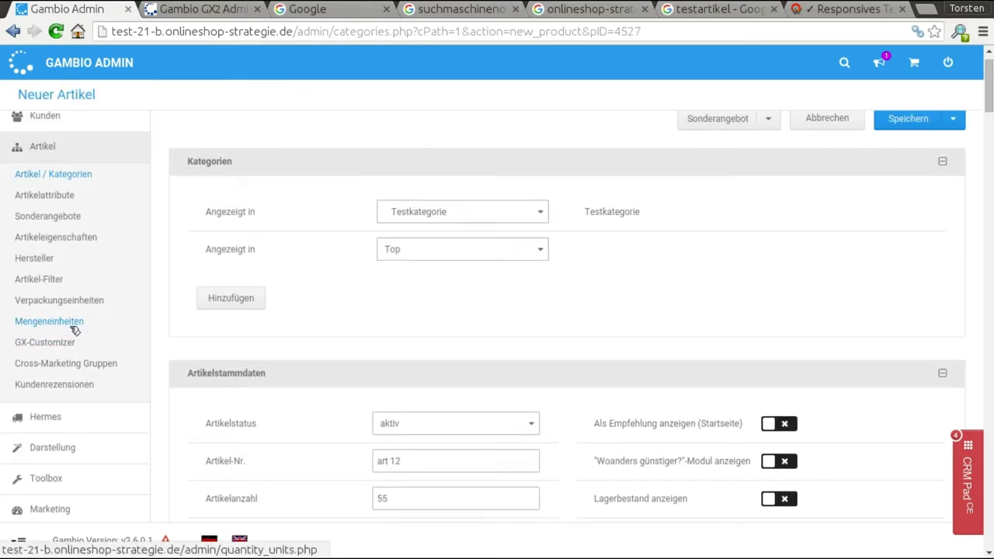
- Examine the article's Mindestbestellmenge, Mengenstaffelung, Barcode/EAN and Versandkosten fields without entering any values
{"action": "scroll", "coordinate": [285, 360], "scroll_direction": "down", "scroll_amount": 12}
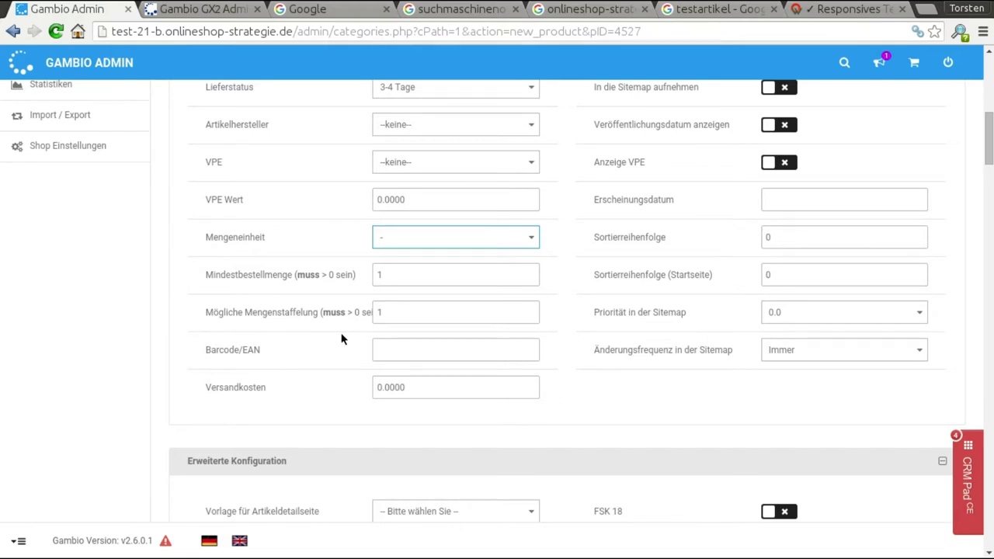
{"action": "scroll", "coordinate": [342, 339], "scroll_direction": "down", "scroll_amount": 1}
{"action": "left_click", "coordinate": [438, 310]}
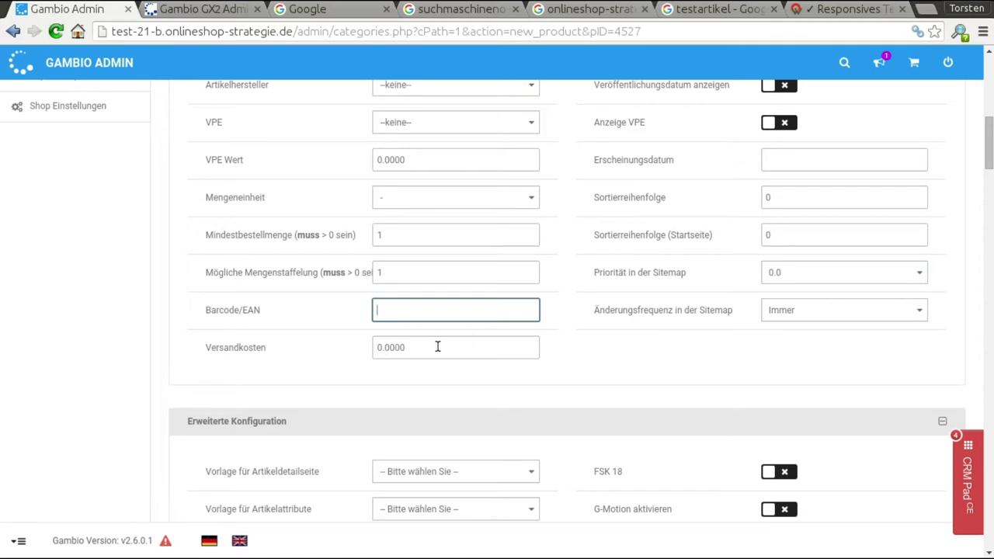
{"action": "left_click", "coordinate": [462, 347]}
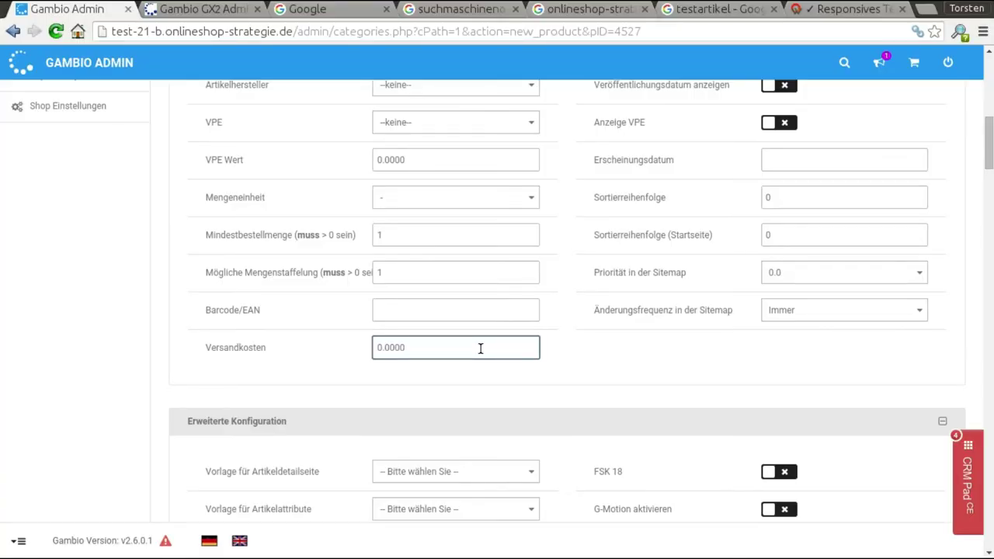
- Turn on "Als Empfehlung anzeigen (Startseite)" and "Woanders günstiger?"-Modul anzeigen in the article's master data
{"action": "scroll", "coordinate": [812, 333], "scroll_direction": "up", "scroll_amount": 4}
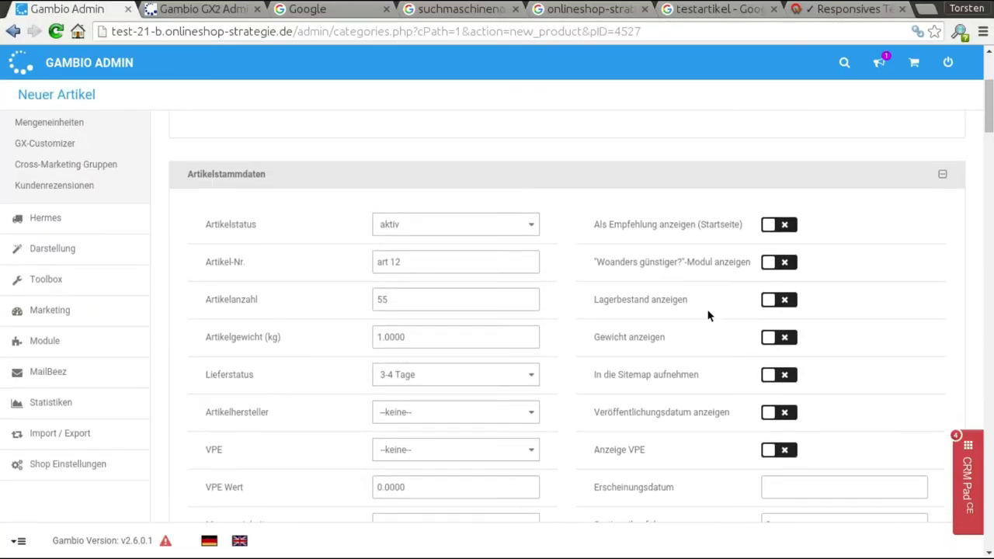
{"action": "left_click", "coordinate": [779, 224]}
{"action": "scroll", "coordinate": [835, 222], "scroll_direction": "down", "scroll_amount": 1}
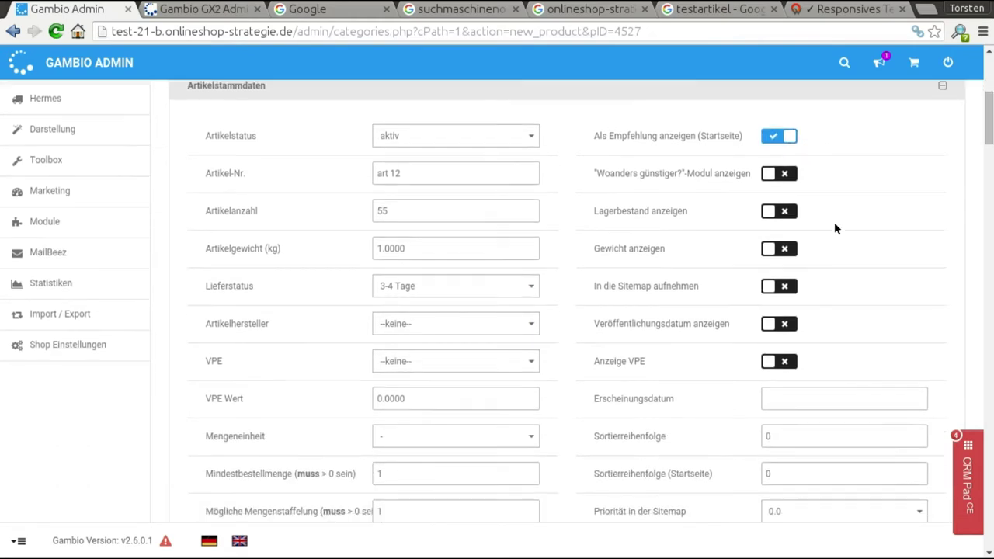
{"action": "left_click", "coordinate": [786, 176]}
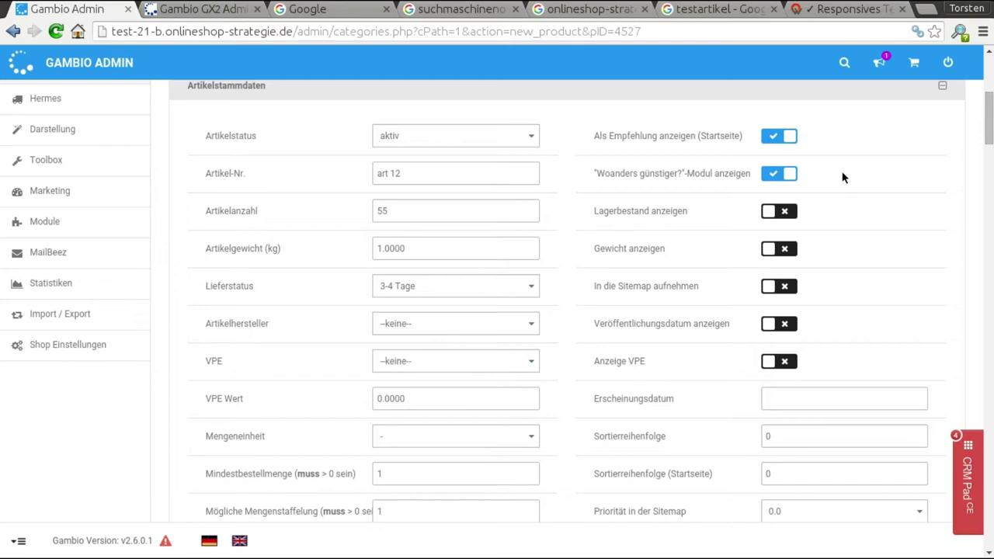
- Turn off the "Woanders günstiger?"-Modul display and turn on In die Sitemap aufnehmen for the article
{"action": "left_click", "coordinate": [785, 177]}
{"action": "scroll", "coordinate": [839, 211], "scroll_direction": "down", "scroll_amount": 1}
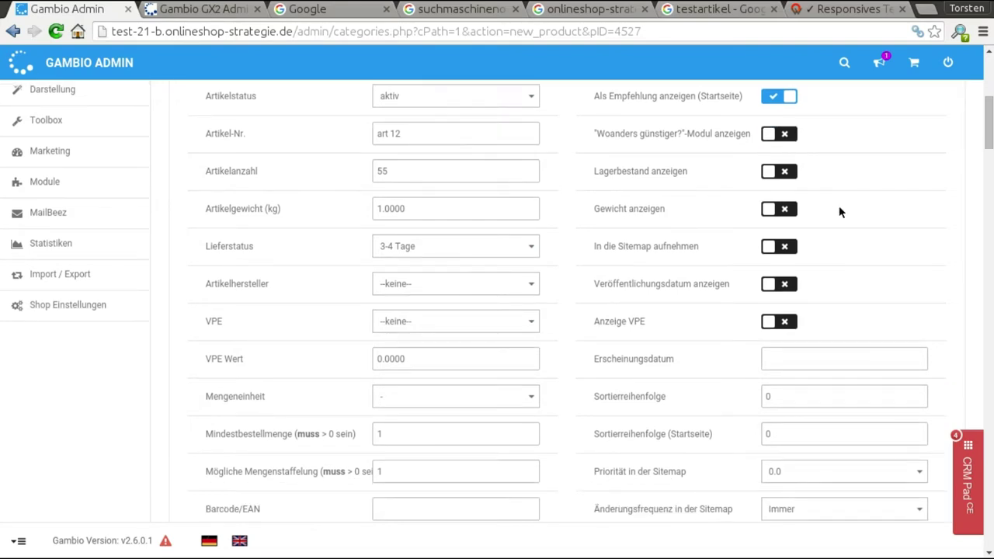
{"action": "scroll", "coordinate": [839, 211], "scroll_direction": "up", "scroll_amount": 1}
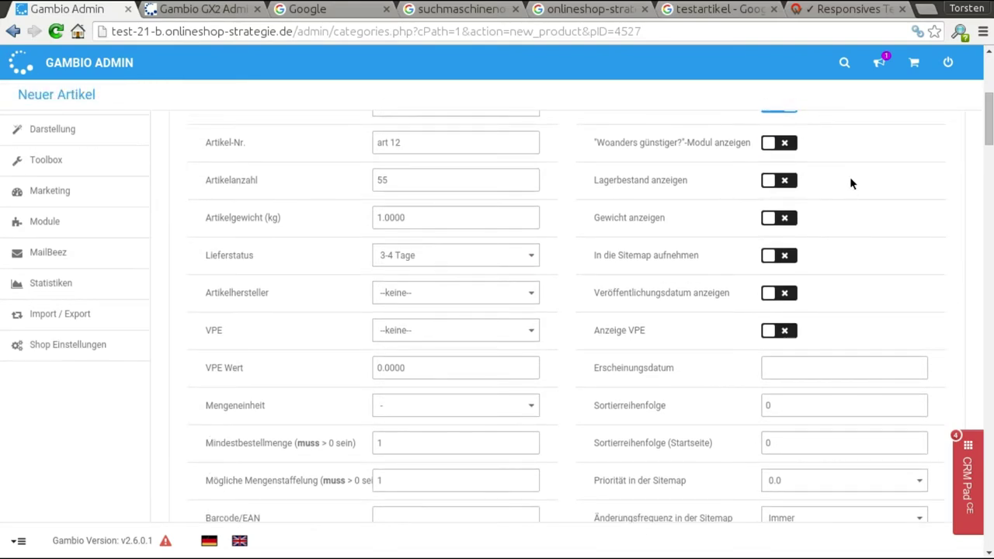
{"action": "scroll", "coordinate": [825, 203], "scroll_direction": "up", "scroll_amount": 1}
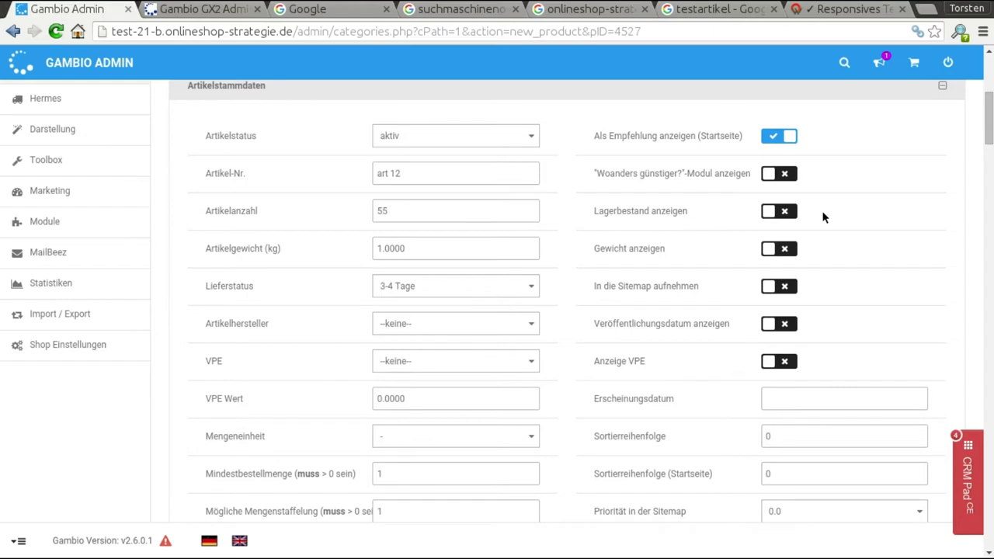
{"action": "scroll", "coordinate": [825, 221], "scroll_direction": "down", "scroll_amount": 1}
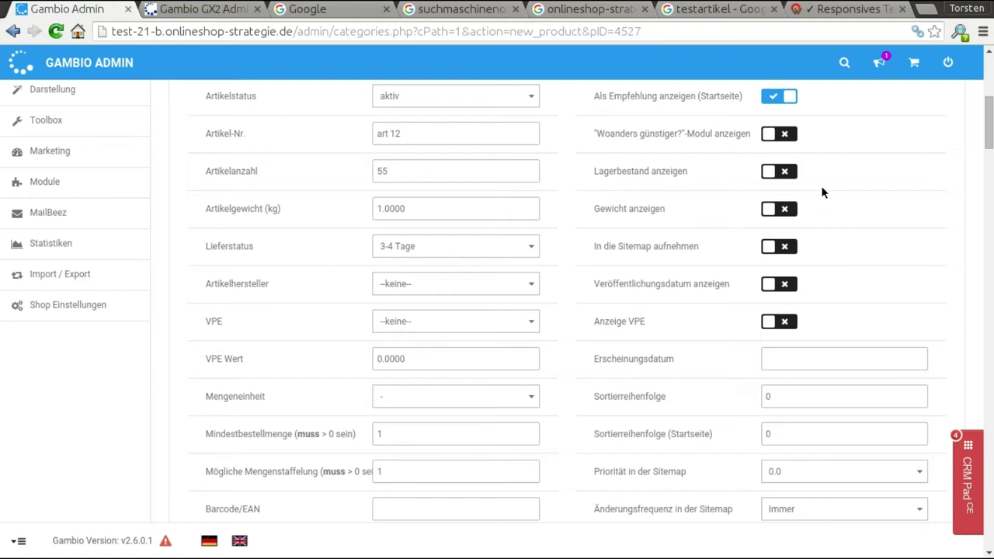
{"action": "left_click", "coordinate": [781, 247]}
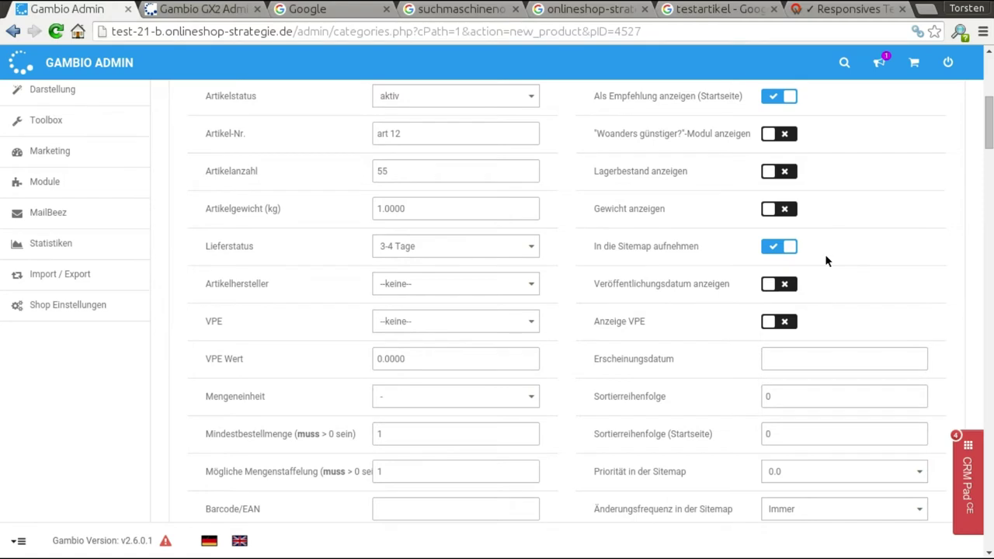
- Review the article's Erscheinungsdatum calendar and Sortierreihenfolge field without entering any values
{"action": "scroll", "coordinate": [830, 255], "scroll_direction": "down", "scroll_amount": 1}
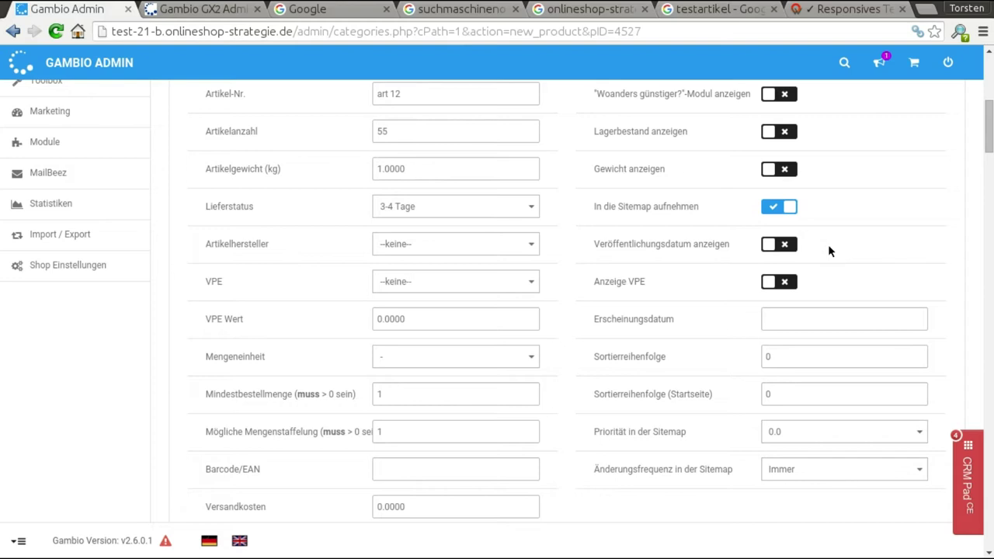
{"action": "scroll", "coordinate": [829, 254], "scroll_direction": "down", "scroll_amount": 1}
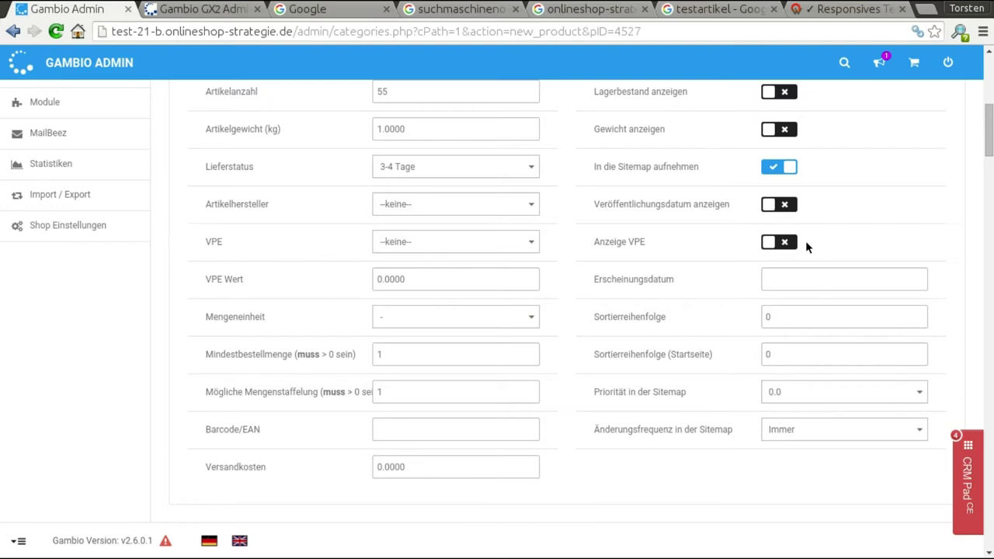
{"action": "scroll", "coordinate": [797, 302], "scroll_direction": "down", "scroll_amount": 1}
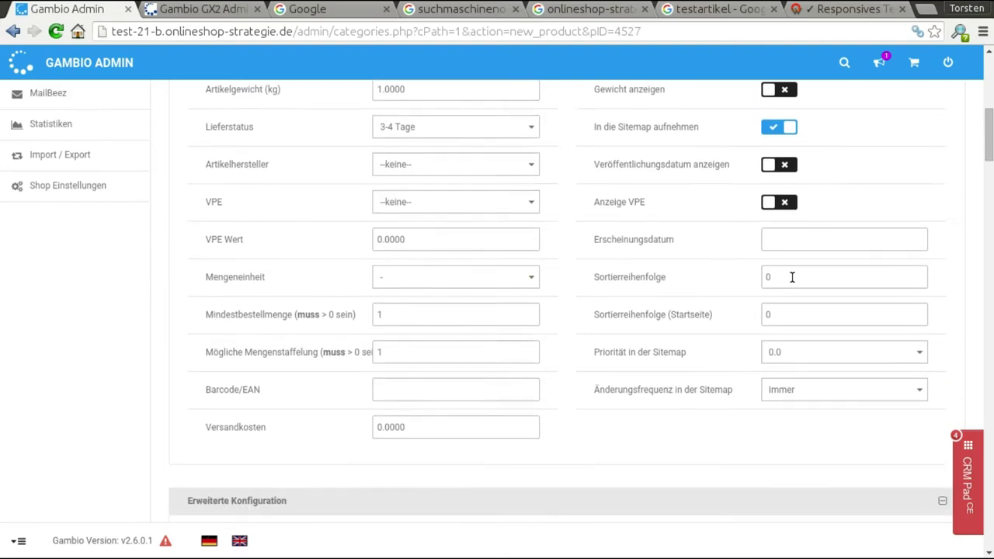
{"action": "left_click", "coordinate": [811, 240]}
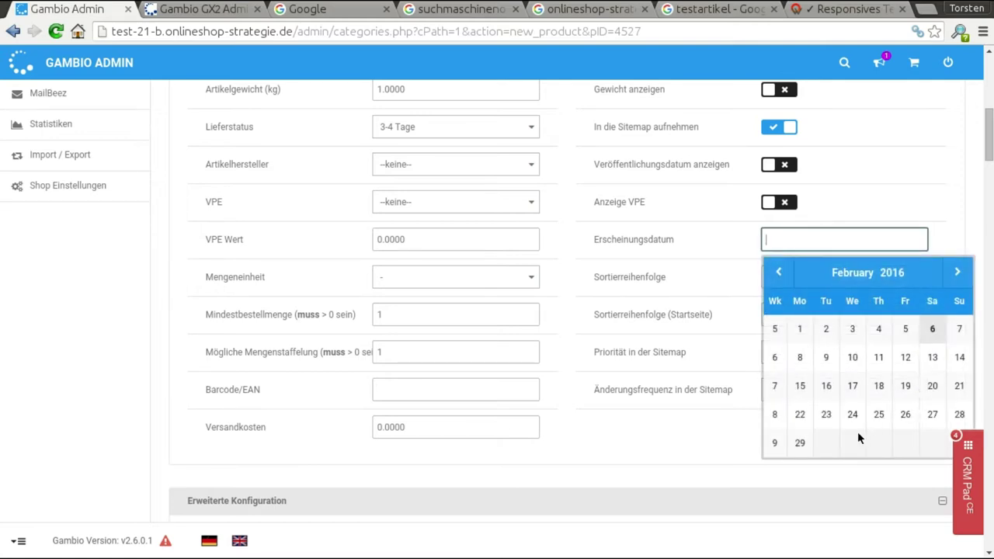
{"action": "left_click", "coordinate": [950, 226]}
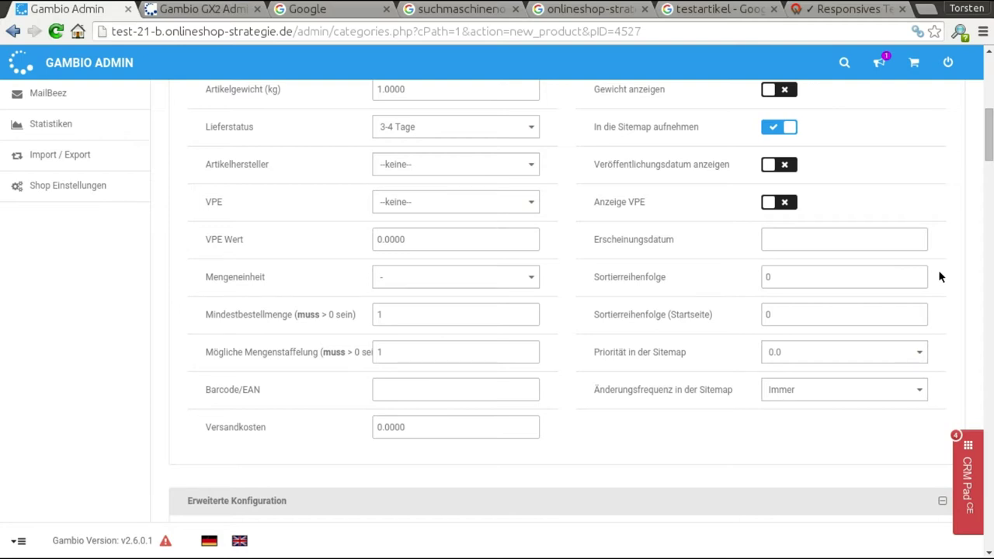
{"action": "left_click", "coordinate": [851, 280]}
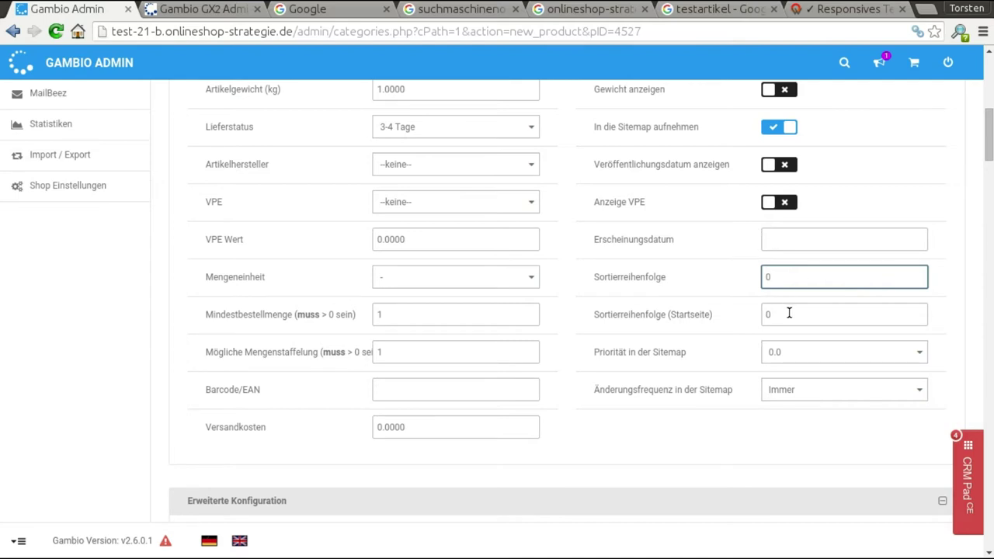
- Review the options for Priorität in der Sitemap and Änderungsfrequenz in der Sitemap without changing either one
{"action": "scroll", "coordinate": [789, 313], "scroll_direction": "down", "scroll_amount": 1}
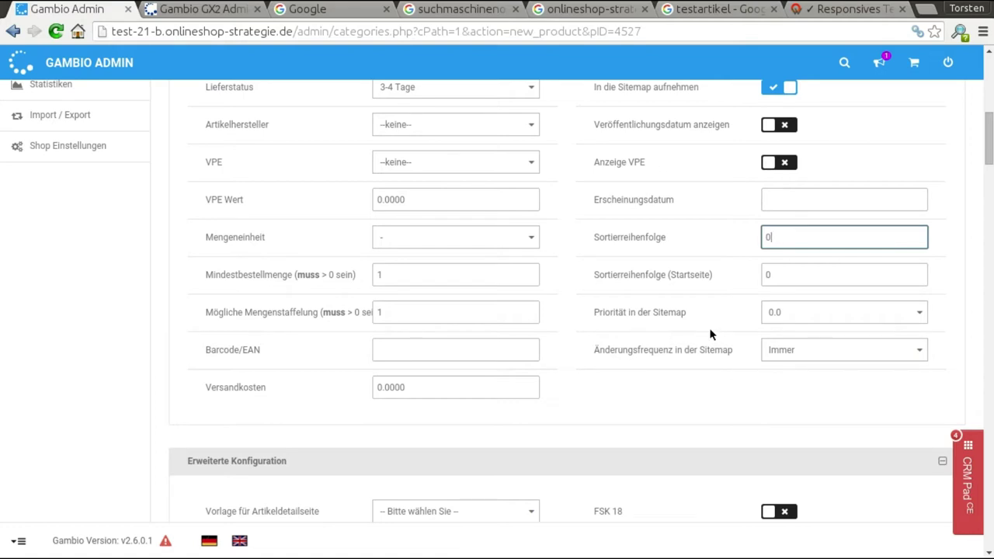
{"action": "left_click", "coordinate": [826, 317]}
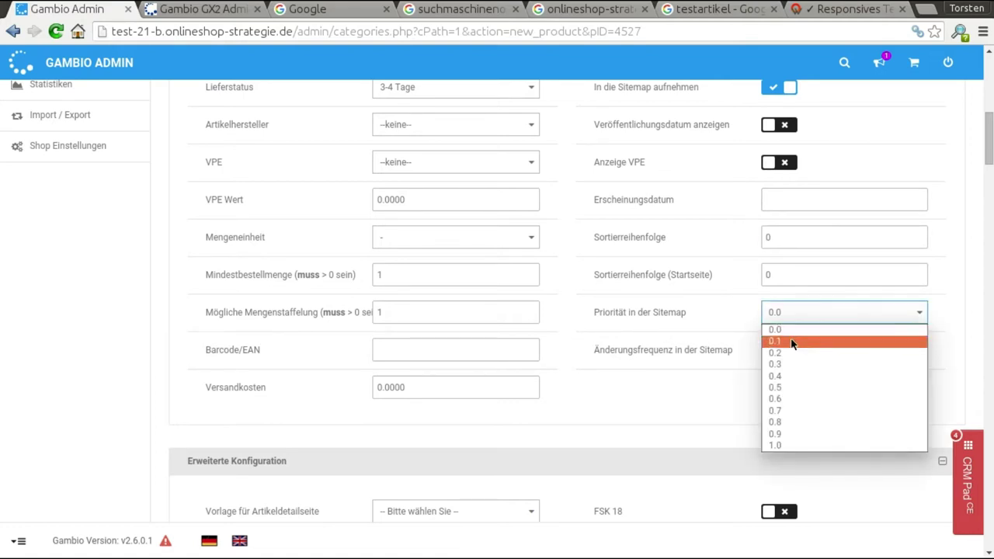
{"action": "left_click", "coordinate": [951, 300]}
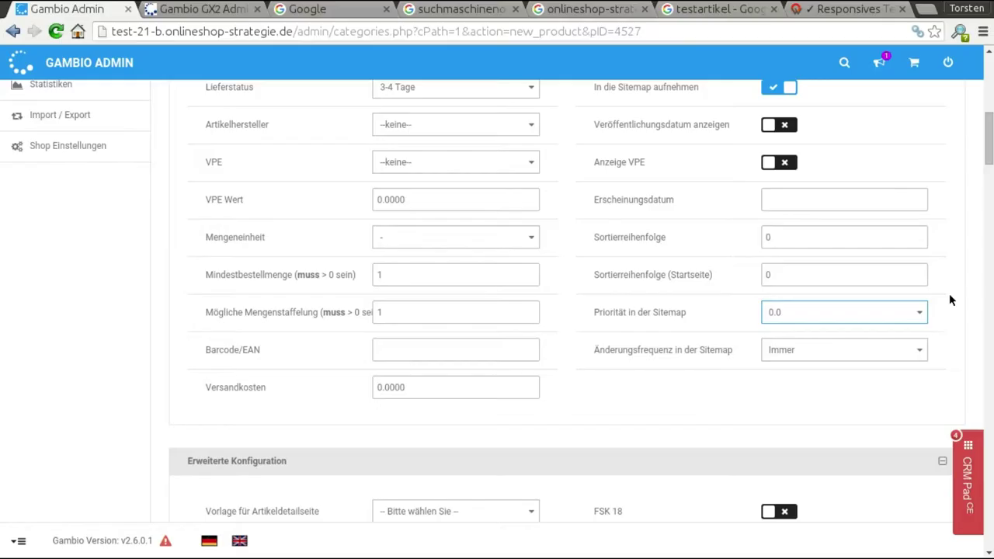
{"action": "scroll", "coordinate": [950, 300], "scroll_direction": "down", "scroll_amount": 1}
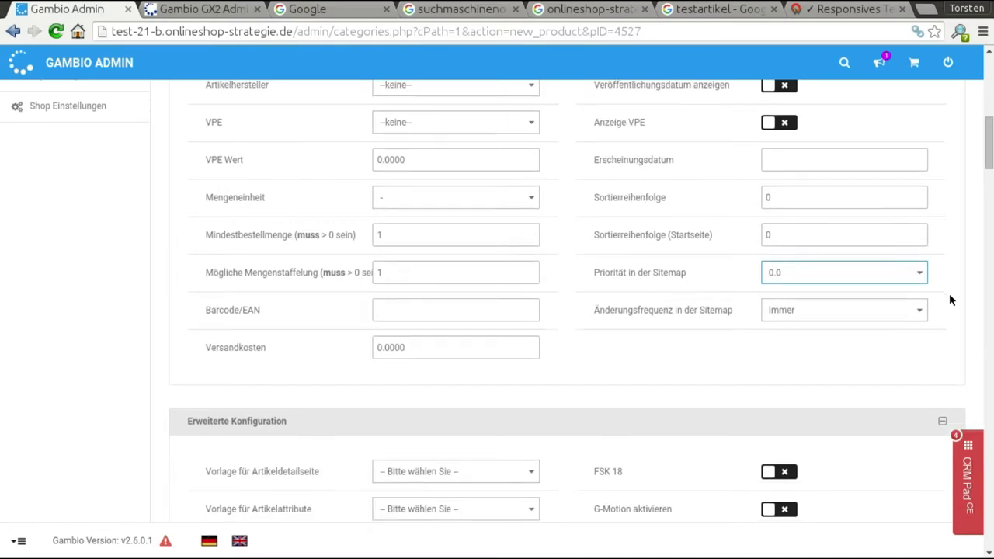
{"action": "scroll", "coordinate": [949, 294], "scroll_direction": "down", "scroll_amount": 2}
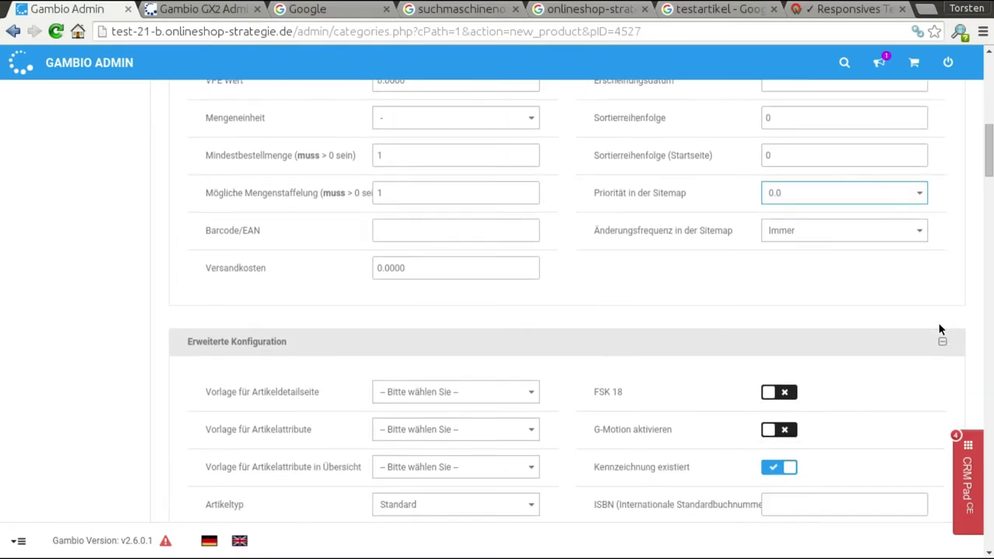
{"action": "left_click", "coordinate": [850, 231]}
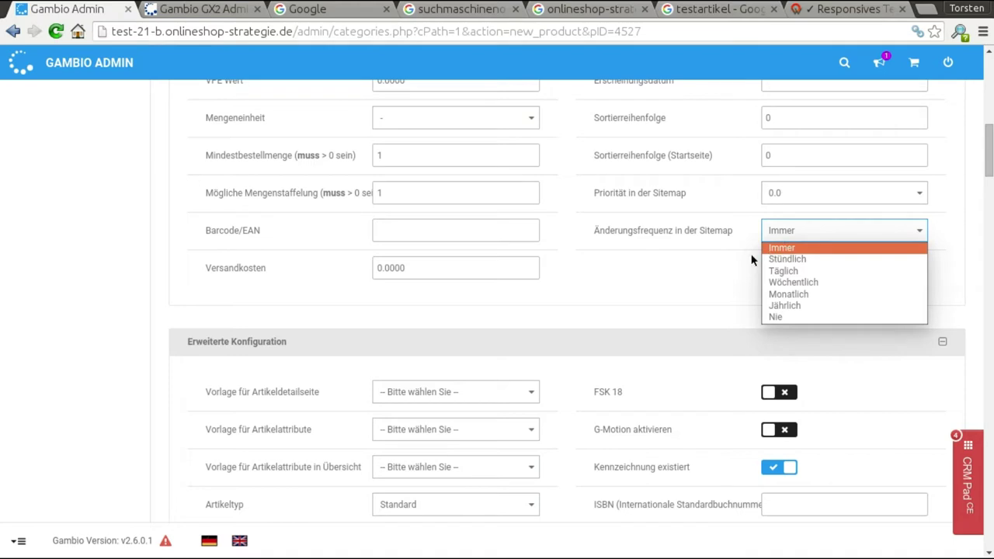
{"action": "left_click", "coordinate": [708, 267]}
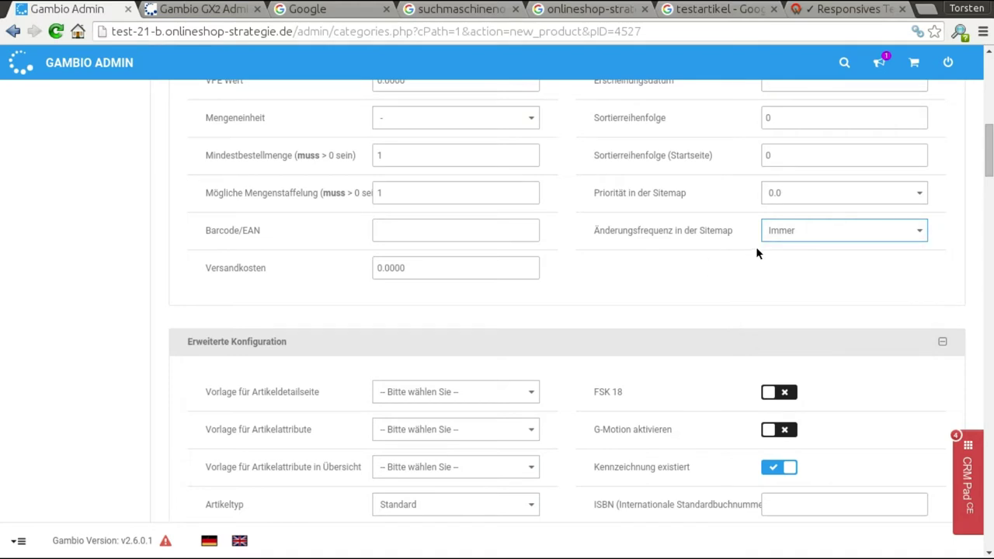
- Set Vorlage für Artikeldetailseite to standard.html in the article's Erweiterte Konfiguration
{"action": "scroll", "coordinate": [561, 304], "scroll_direction": "down", "scroll_amount": 3}
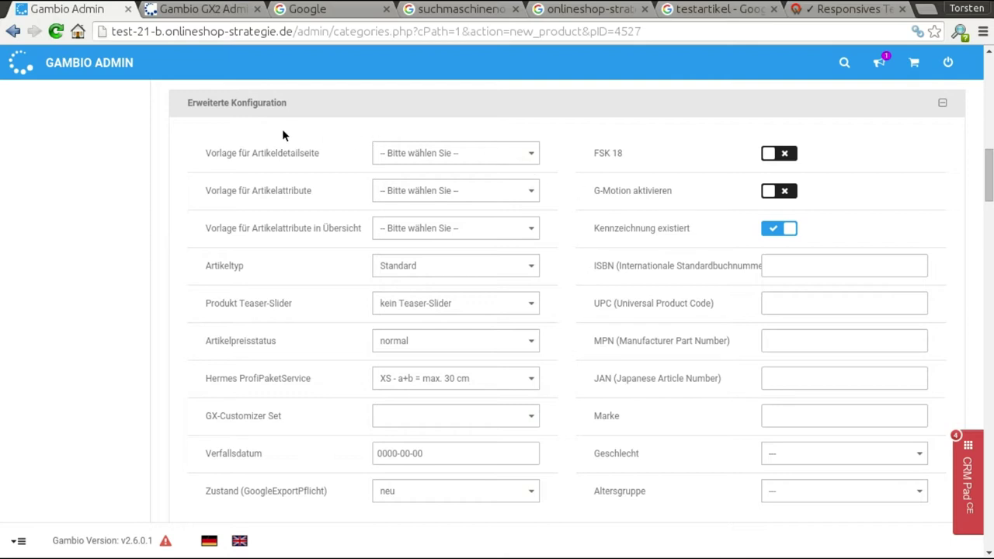
{"action": "scroll", "coordinate": [283, 132], "scroll_direction": "up", "scroll_amount": 2}
{"action": "scroll", "coordinate": [249, 237], "scroll_direction": "down", "scroll_amount": 1}
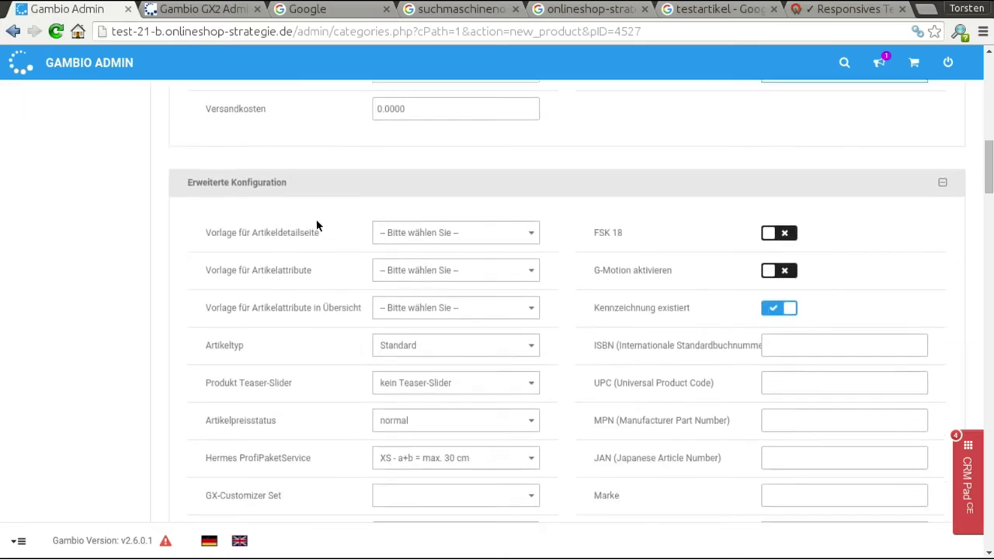
{"action": "scroll", "coordinate": [319, 227], "scroll_direction": "down", "scroll_amount": 1}
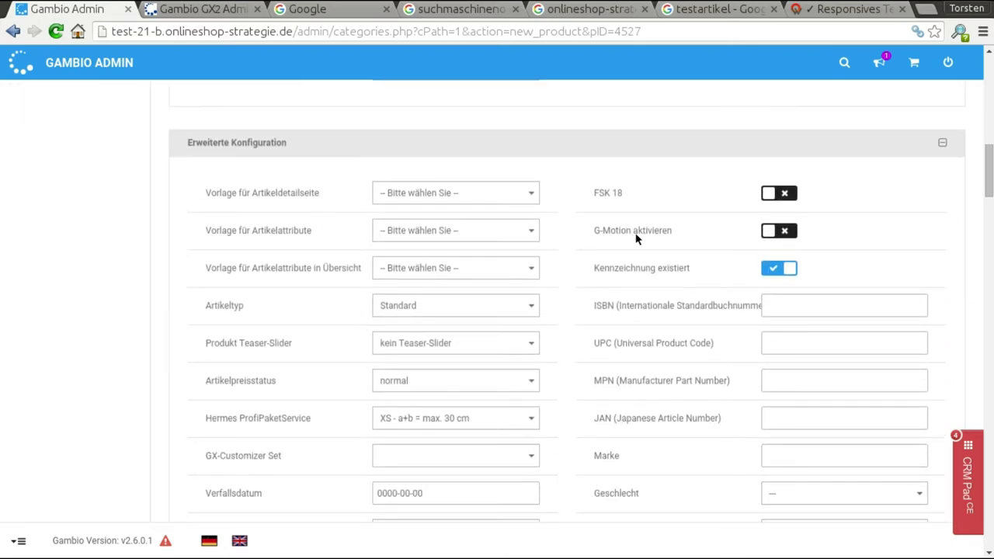
{"action": "scroll", "coordinate": [635, 236], "scroll_direction": "down", "scroll_amount": 1}
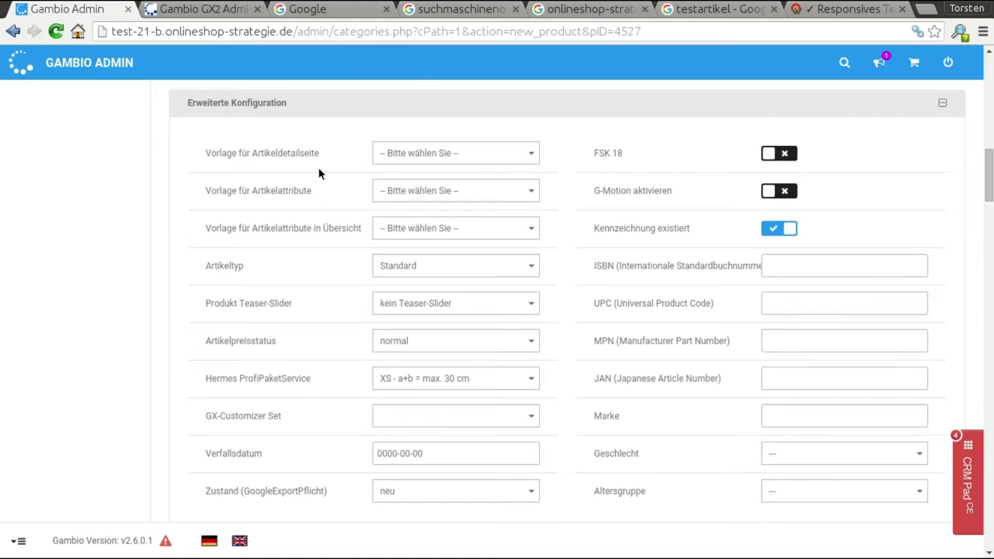
{"action": "left_click", "coordinate": [533, 153]}
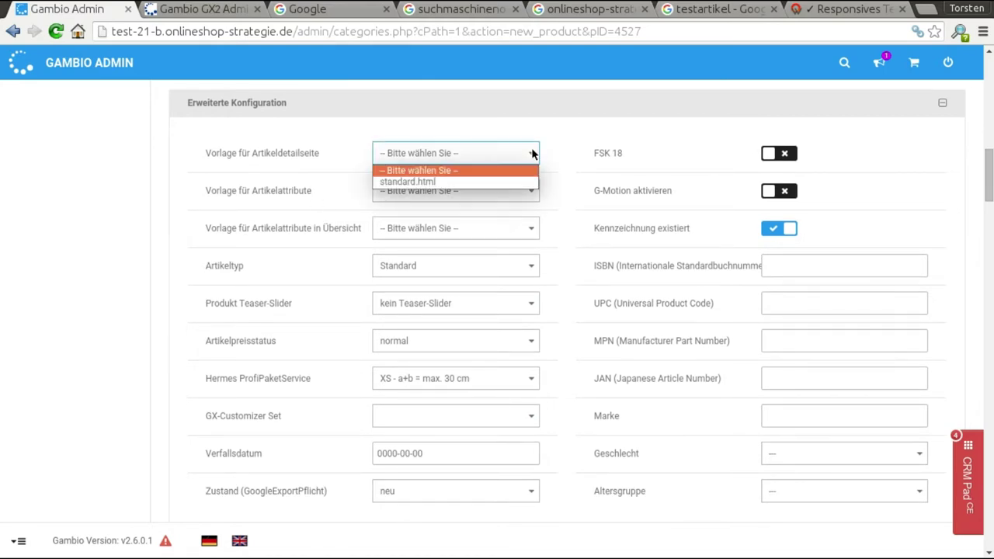
{"action": "left_click", "coordinate": [500, 184]}
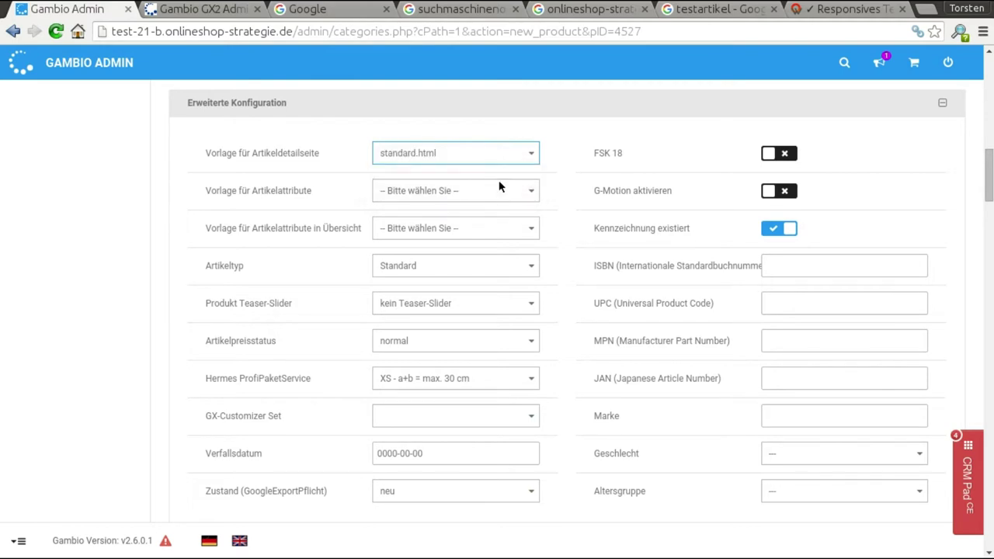
- Examine the product detail layout and Artikelbeschreibung of Gambio GX2 Template Nr. 2151 on templates-fuer-gambio.de, and return to the article form
{"action": "left_click", "coordinate": [828, 11]}
{"action": "scroll", "coordinate": [808, 295], "scroll_direction": "down", "scroll_amount": 3}
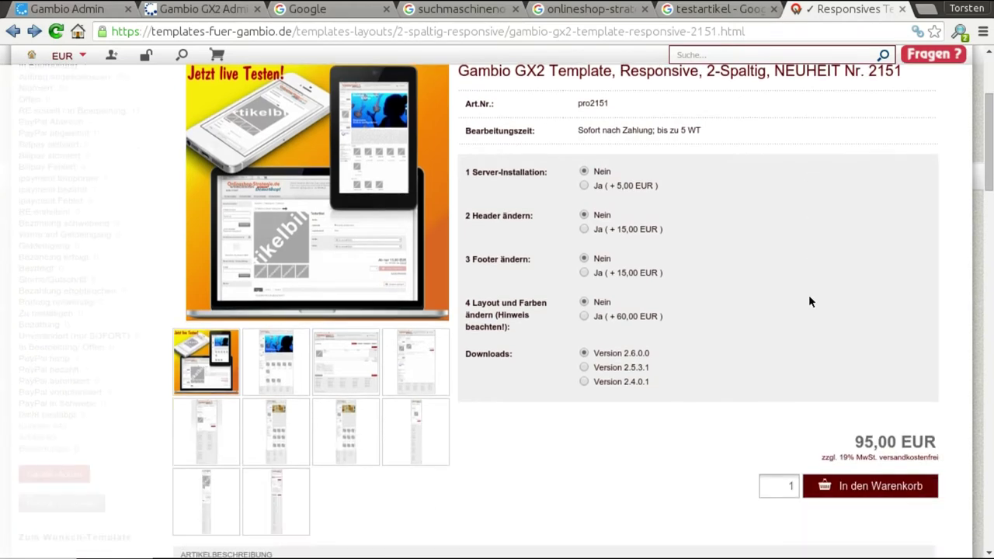
{"action": "scroll", "coordinate": [689, 160], "scroll_direction": "down", "scroll_amount": 7}
{"action": "scroll", "coordinate": [683, 171], "scroll_direction": "down", "scroll_amount": 3}
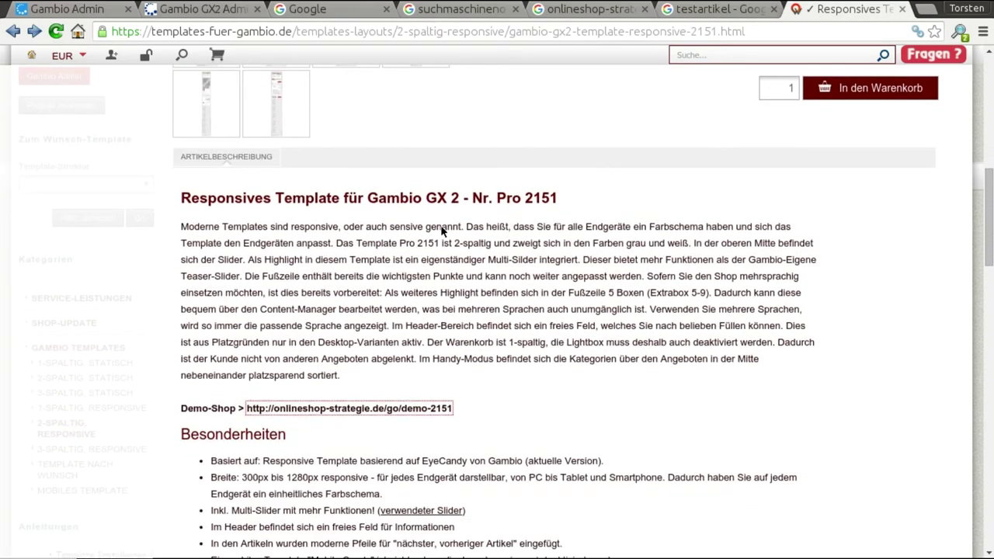
{"action": "scroll", "coordinate": [706, 225], "scroll_direction": "up", "scroll_amount": 6}
{"action": "scroll", "coordinate": [706, 243], "scroll_direction": "up", "scroll_amount": 4}
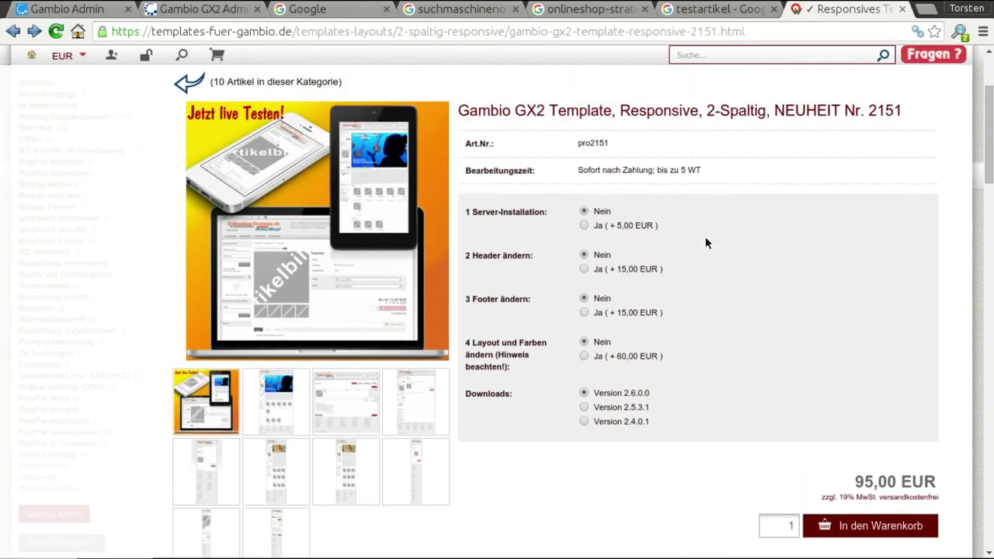
{"action": "scroll", "coordinate": [705, 243], "scroll_direction": "down", "scroll_amount": 4}
{"action": "scroll", "coordinate": [706, 243], "scroll_direction": "down", "scroll_amount": 1}
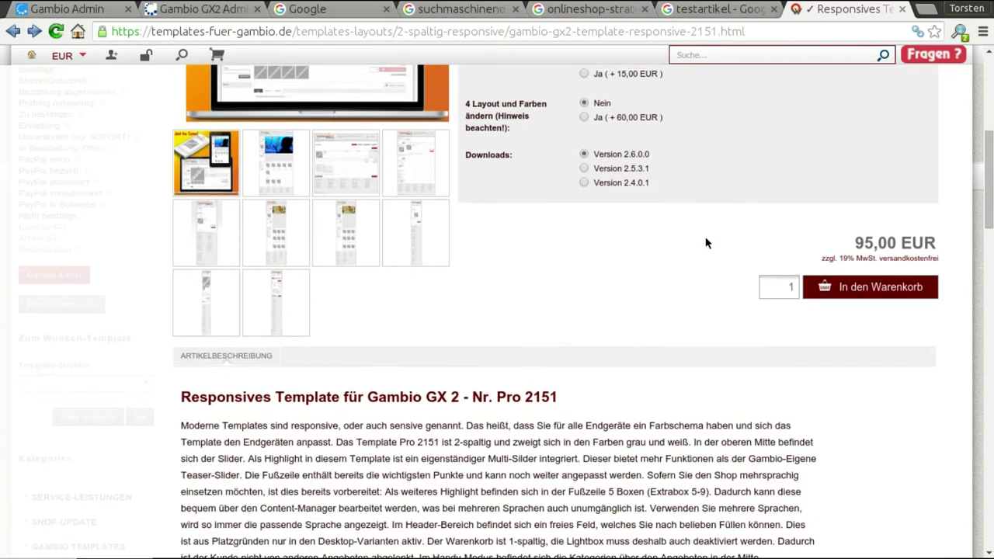
{"action": "scroll", "coordinate": [684, 235], "scroll_direction": "down", "scroll_amount": 1}
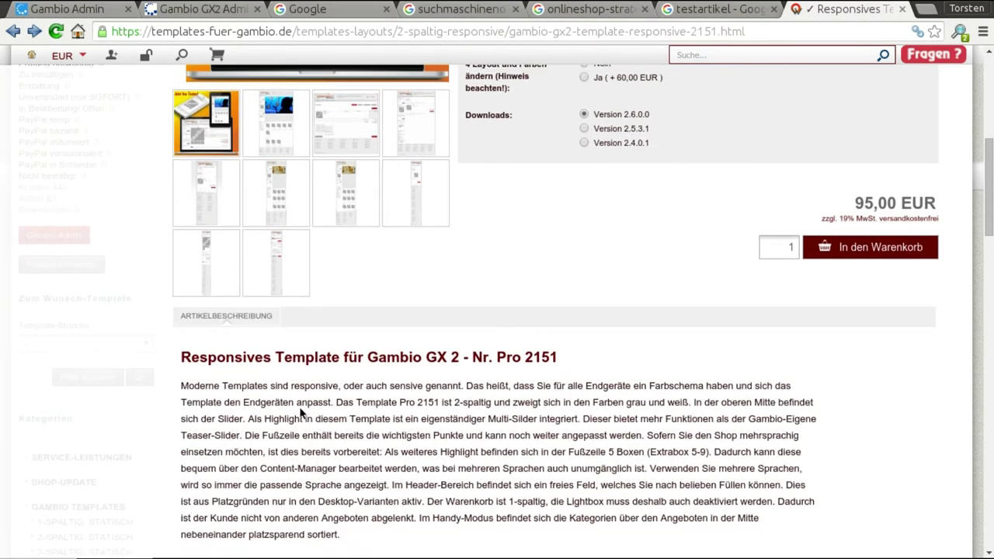
{"action": "left_click_drag", "start_coordinate": [207, 386], "coordinate": [660, 203]}
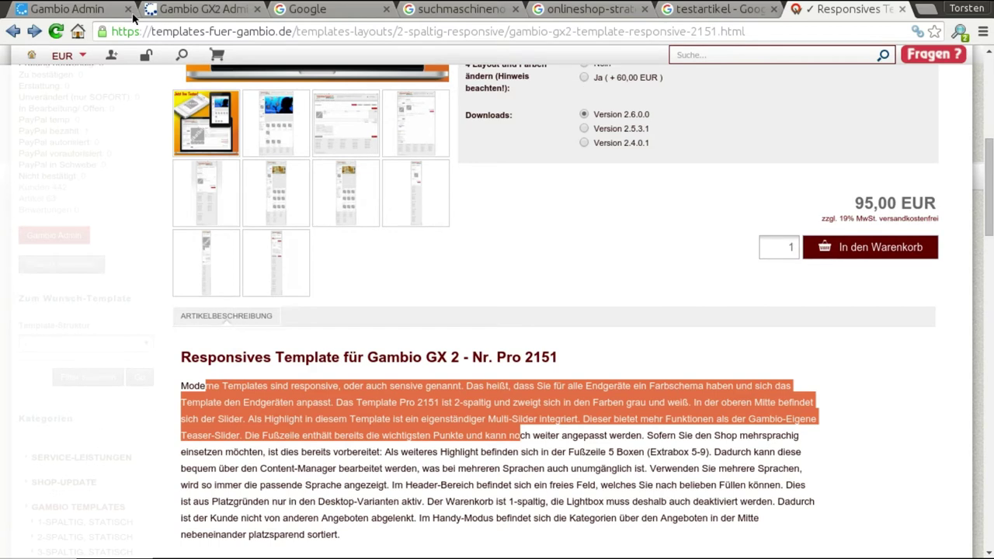
{"action": "left_click", "coordinate": [78, 9]}
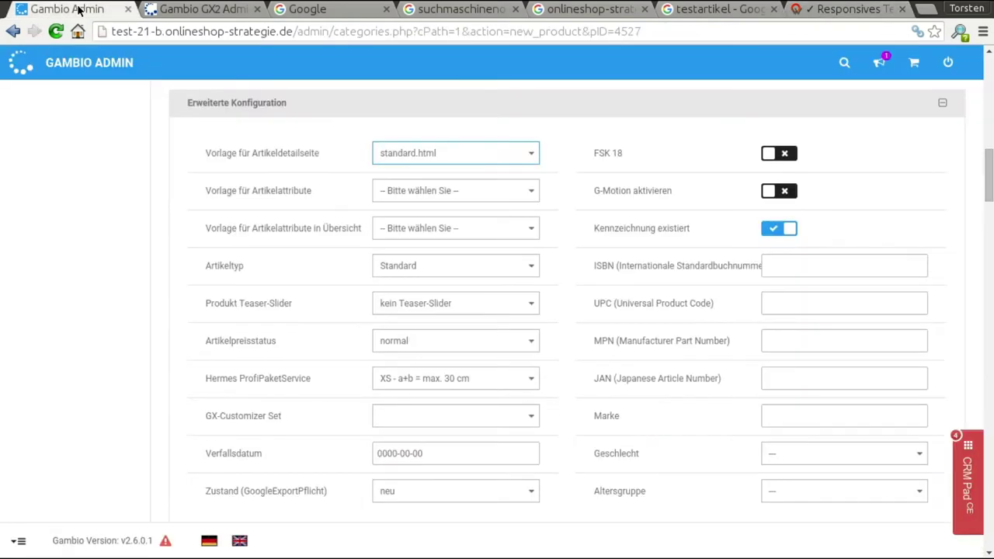
- Select standard.html for Vorlage für Artikeldetailseite and review the templates offered for Vorlage für Artikelattribute
{"action": "left_click", "coordinate": [461, 154]}
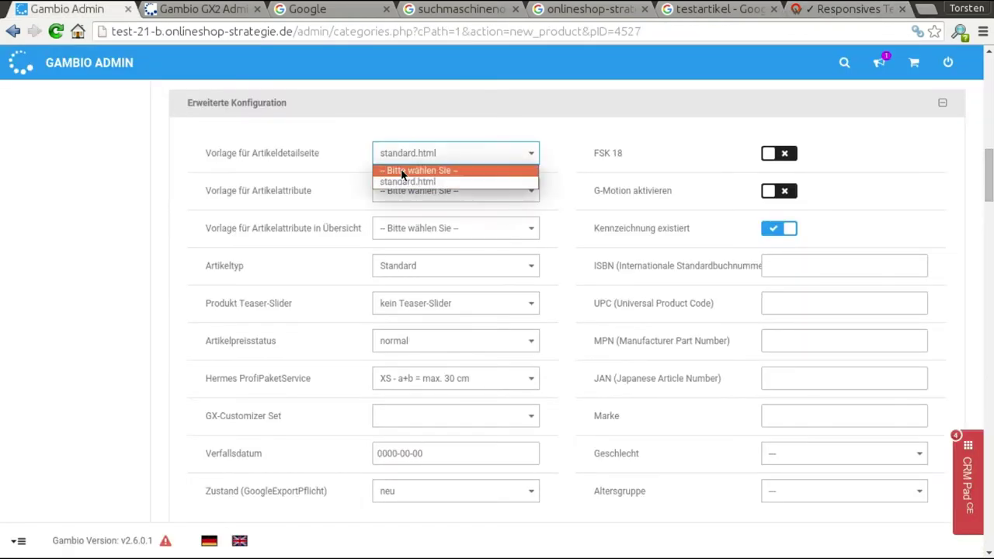
{"action": "left_click", "coordinate": [475, 182]}
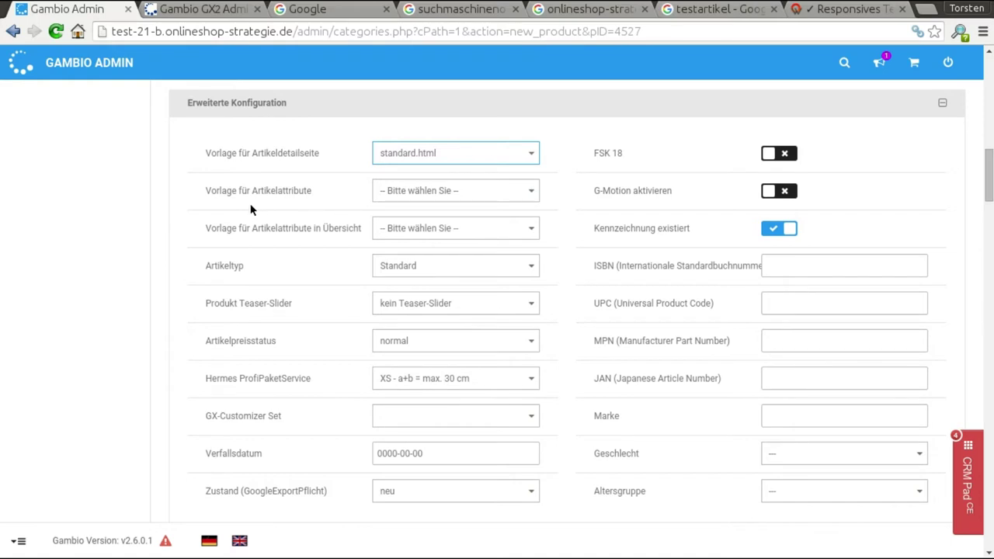
{"action": "left_click", "coordinate": [510, 193]}
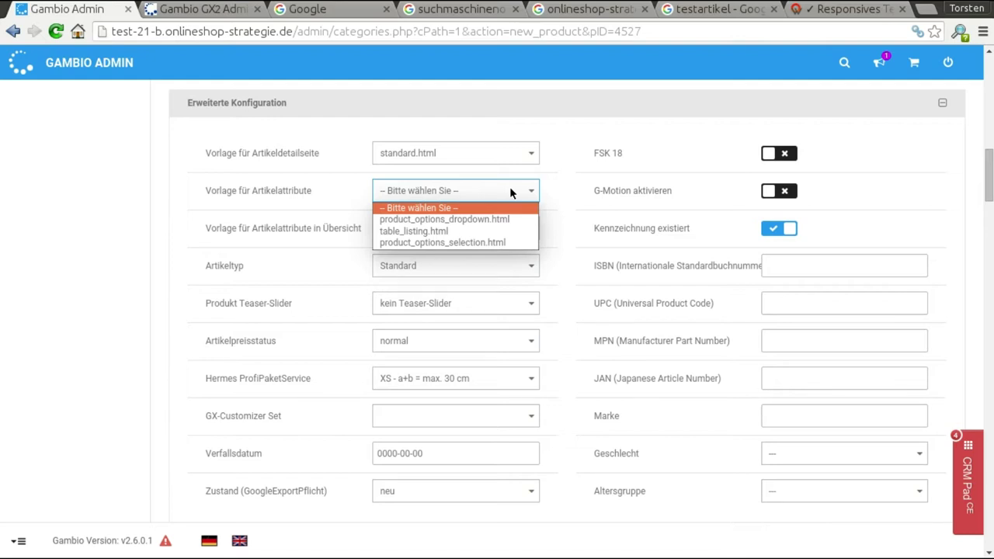
{"action": "key", "text": "Down"}
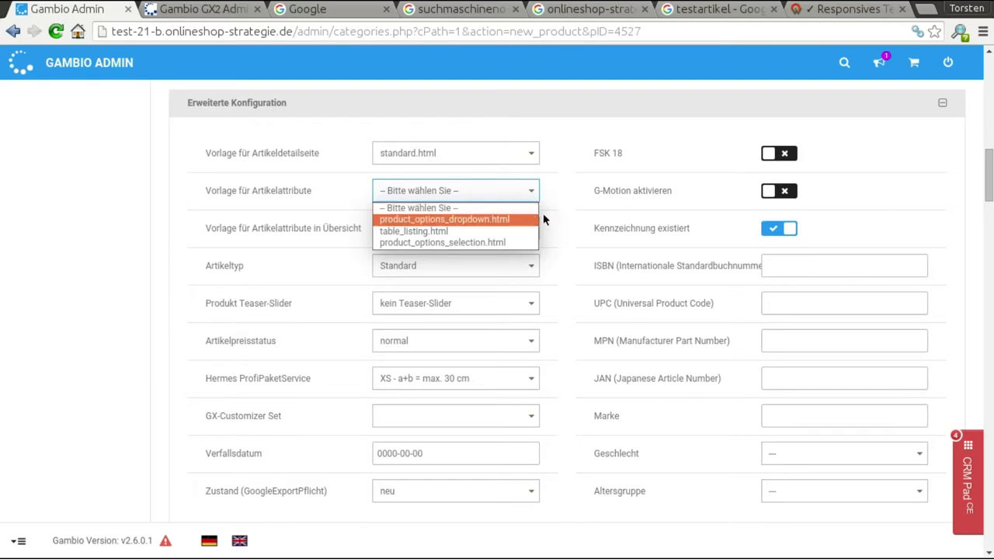
- Examine how the options from Server-Installation to Downloads are presented on the Template Nr. 2151 page, and return to the article form
{"action": "left_click", "coordinate": [827, 11]}
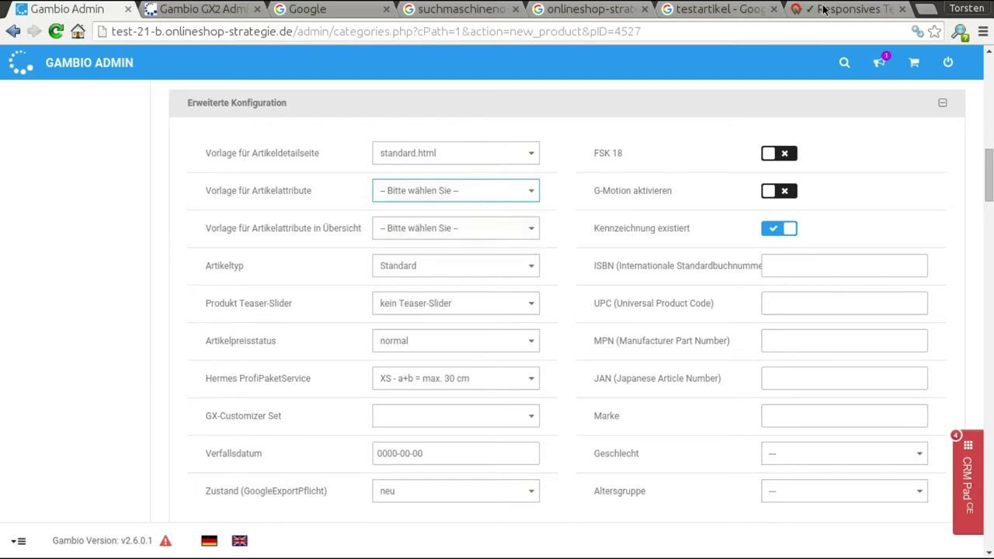
{"action": "left_click", "coordinate": [844, 9]}
{"action": "scroll", "coordinate": [724, 197], "scroll_direction": "up", "scroll_amount": 4}
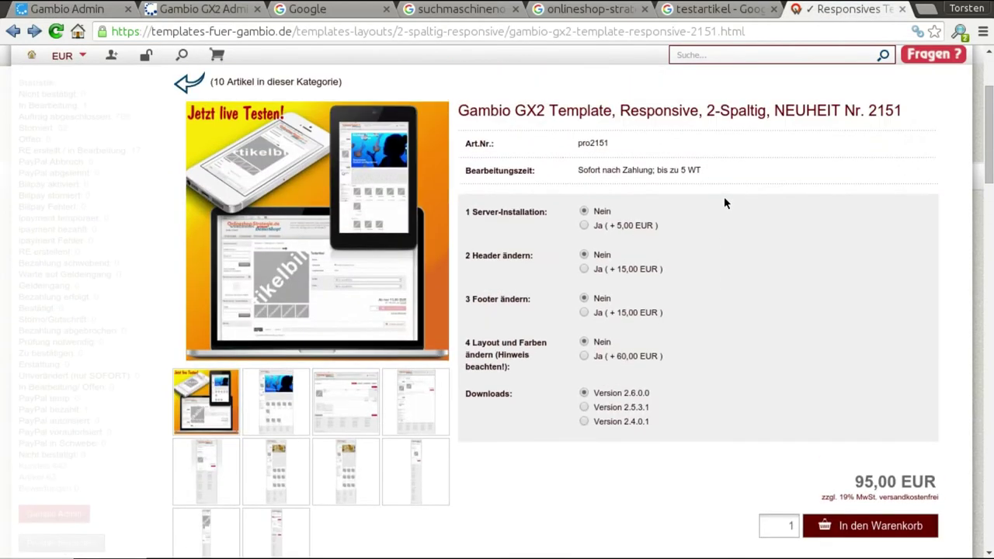
{"action": "left_click_drag", "start_coordinate": [460, 214], "coordinate": [735, 314]}
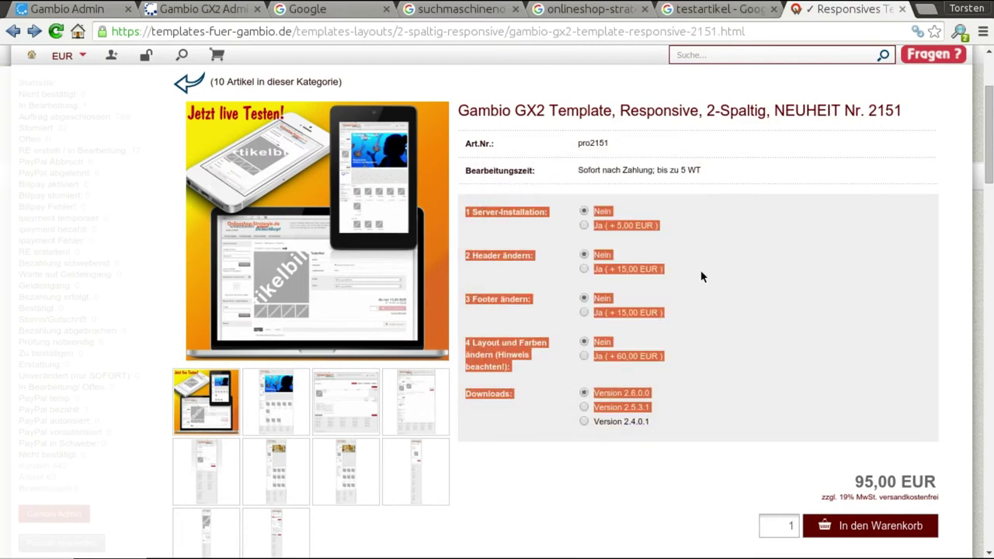
{"action": "left_click", "coordinate": [94, 12]}
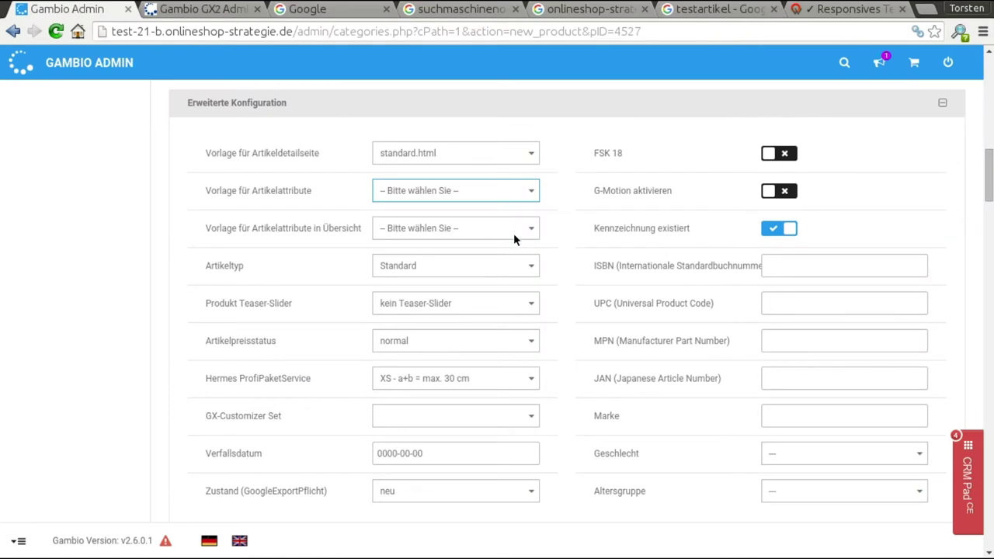
- Try table_listing.html as Vorlage für Artikelattribute and compare it with the option layout on the Template Nr. 2151 page
{"action": "left_click", "coordinate": [447, 191]}
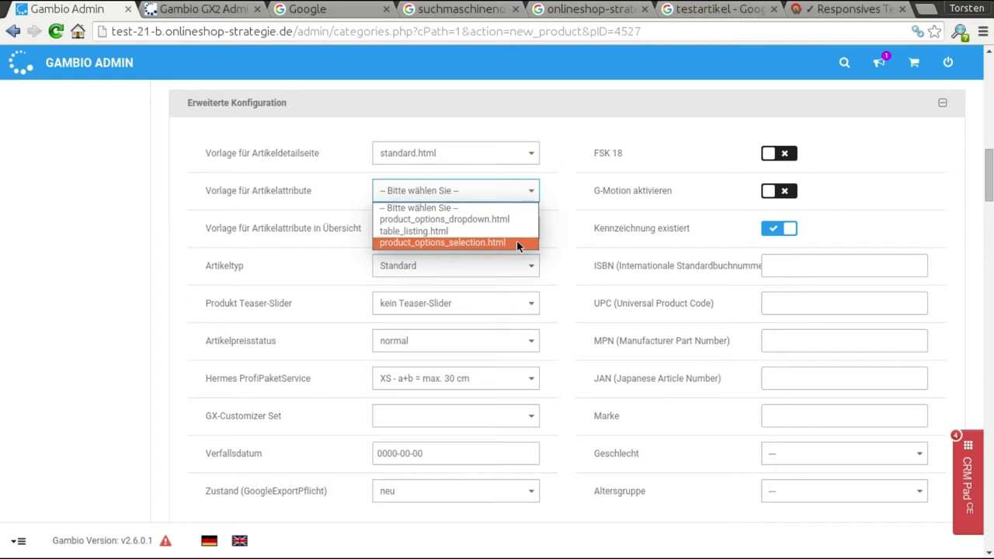
{"action": "left_click", "coordinate": [455, 231]}
{"action": "left_click", "coordinate": [830, 13]}
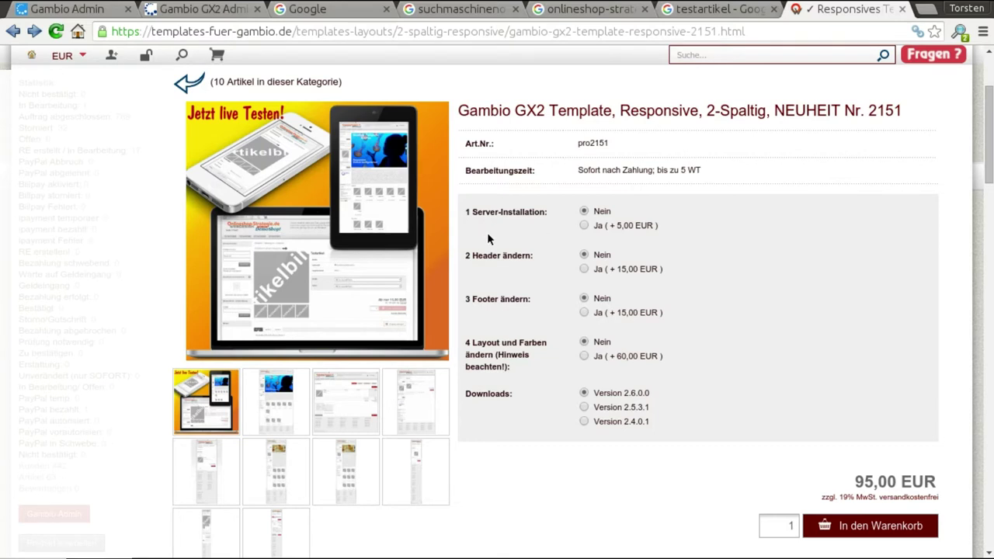
{"action": "left_click", "coordinate": [93, 10]}
- Set Vorlage für Artikelattribute to product_options_dropdown.html and check the alternative templates offered for it
{"action": "left_click", "coordinate": [491, 192]}
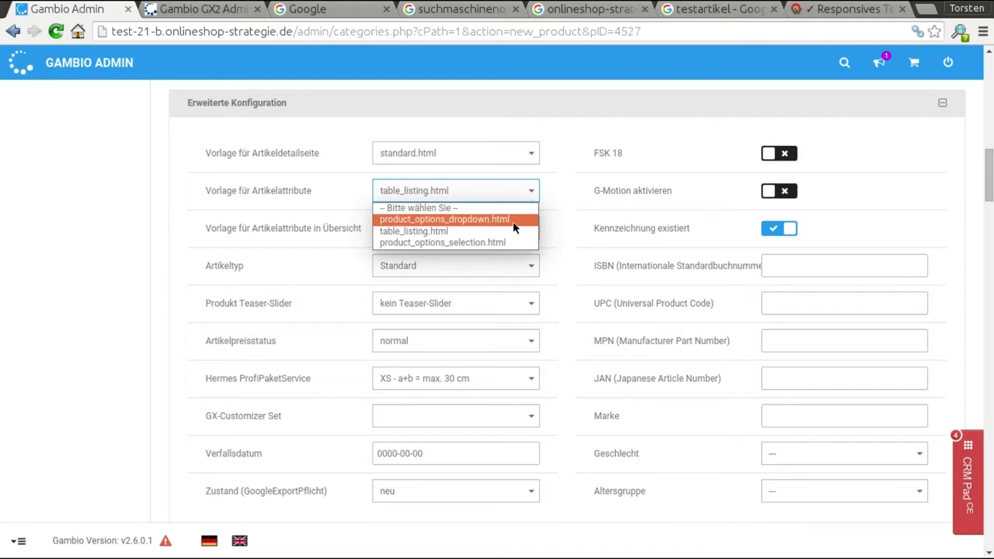
{"action": "left_click", "coordinate": [512, 218]}
{"action": "left_click", "coordinate": [530, 194]}
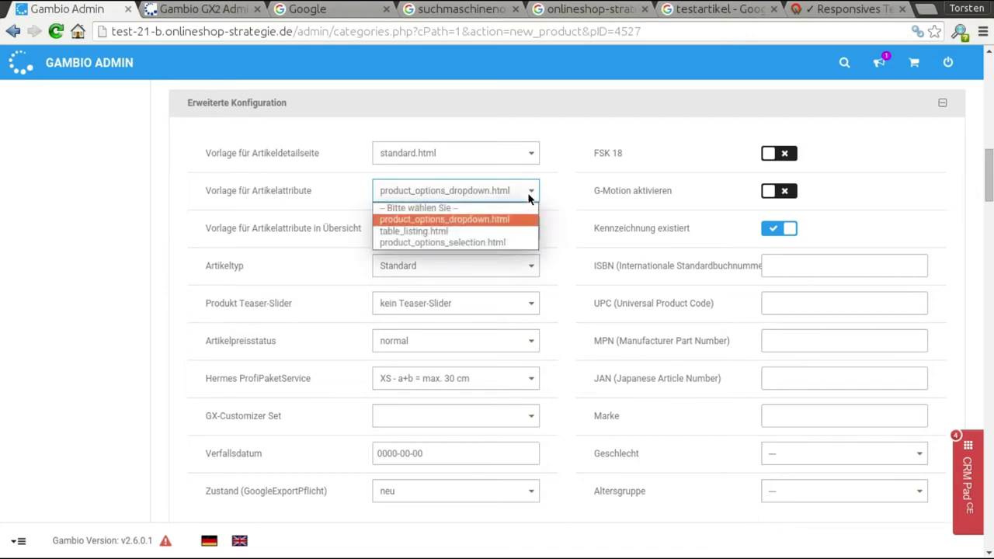
{"action": "left_click", "coordinate": [531, 196]}
{"action": "left_click", "coordinate": [532, 195]}
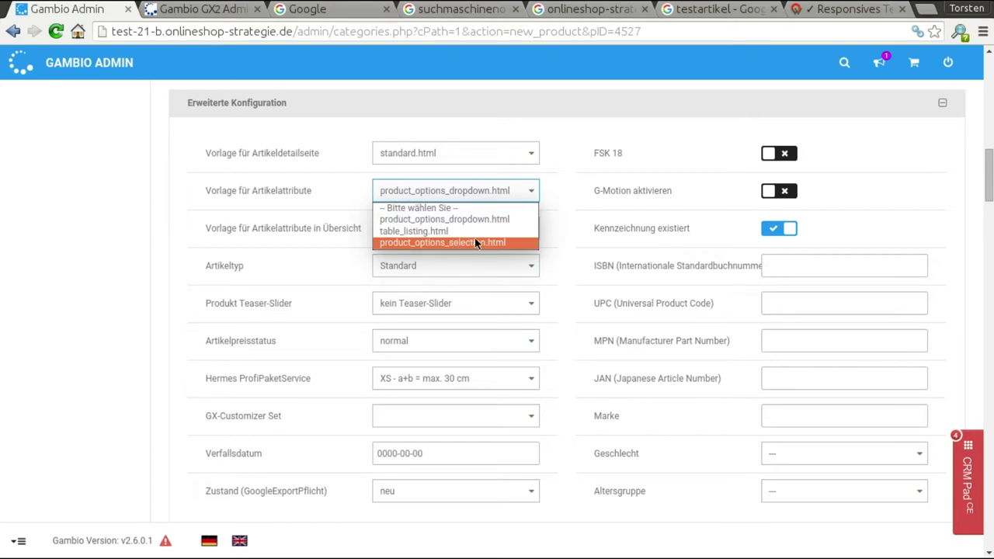
{"action": "left_click", "coordinate": [854, 10]}
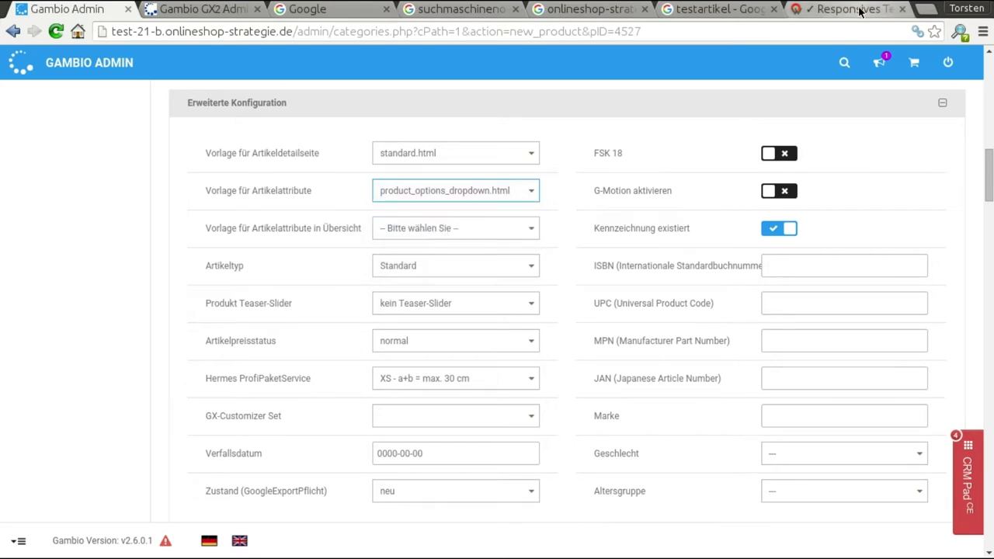
{"action": "left_click", "coordinate": [101, 10]}
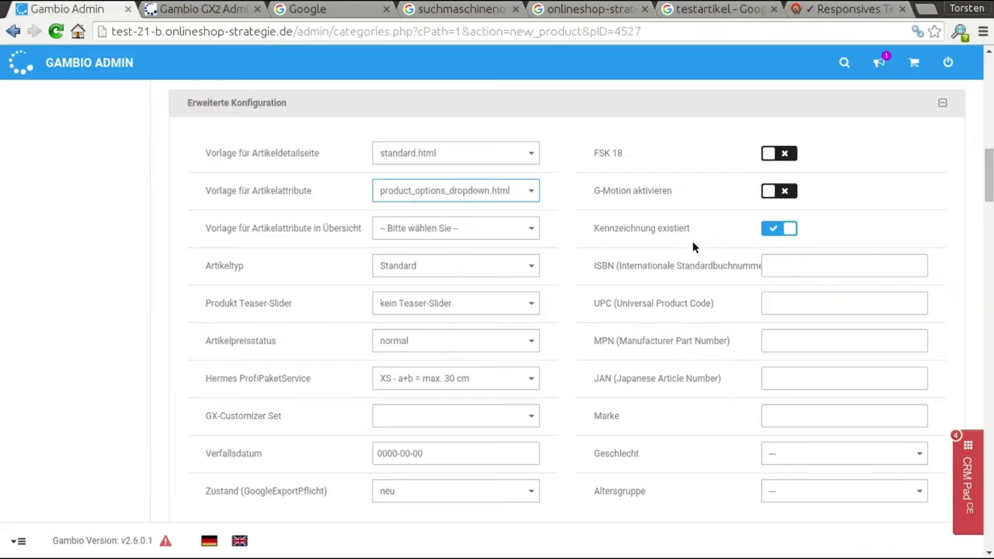
- Set Vorlage für Artikelattribute in Übersicht to product_options_dropdown.html
{"action": "scroll", "coordinate": [568, 271], "scroll_direction": "down", "scroll_amount": 1}
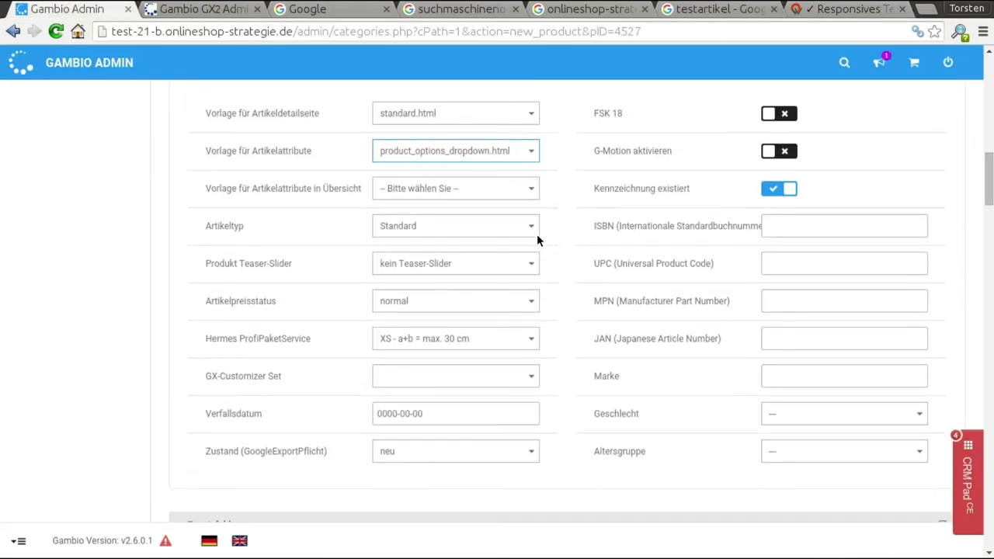
{"action": "left_click", "coordinate": [496, 193]}
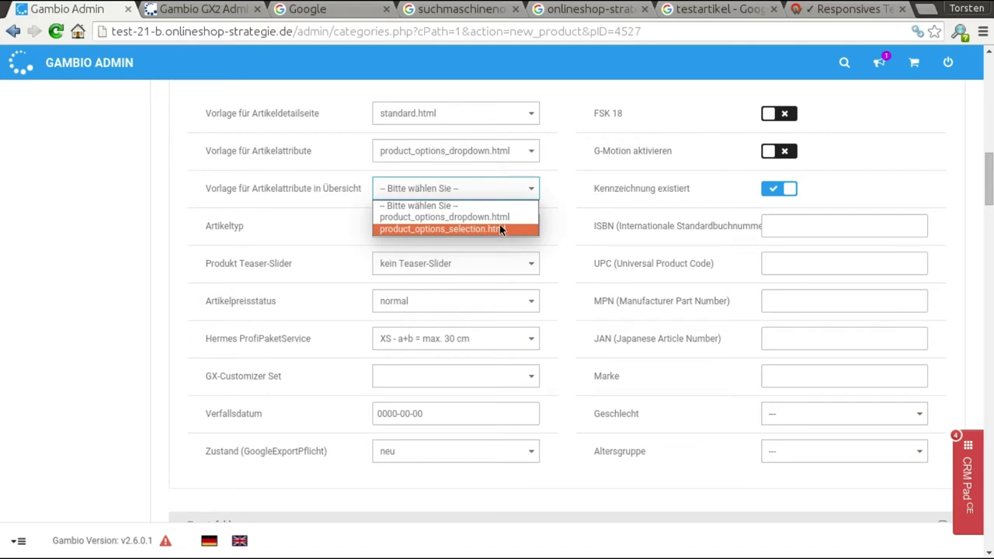
{"action": "left_click", "coordinate": [479, 217]}
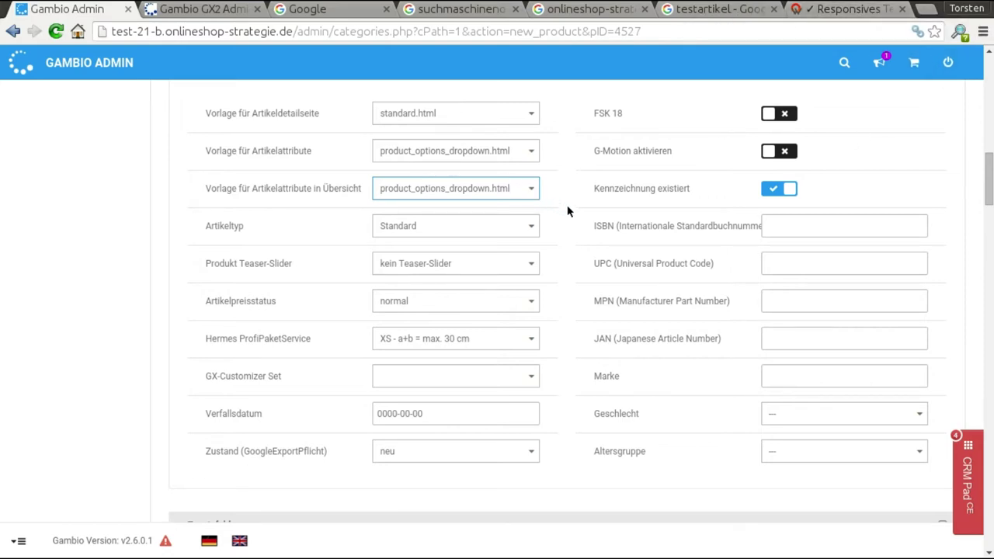
- Review the choices for Artikeltyp and Produkt Teaser-Slider without changing either one
{"action": "scroll", "coordinate": [568, 211], "scroll_direction": "down", "scroll_amount": 1}
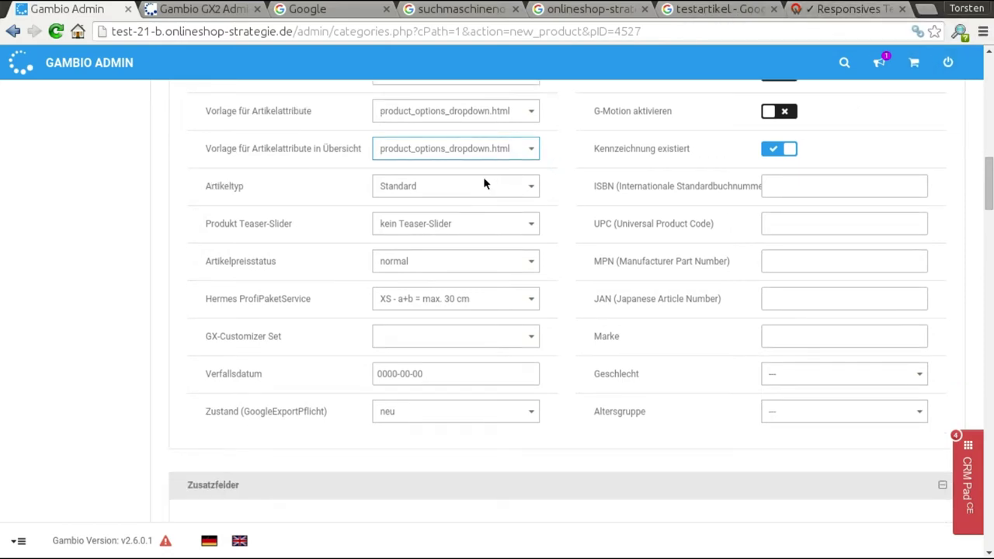
{"action": "left_click", "coordinate": [440, 186]}
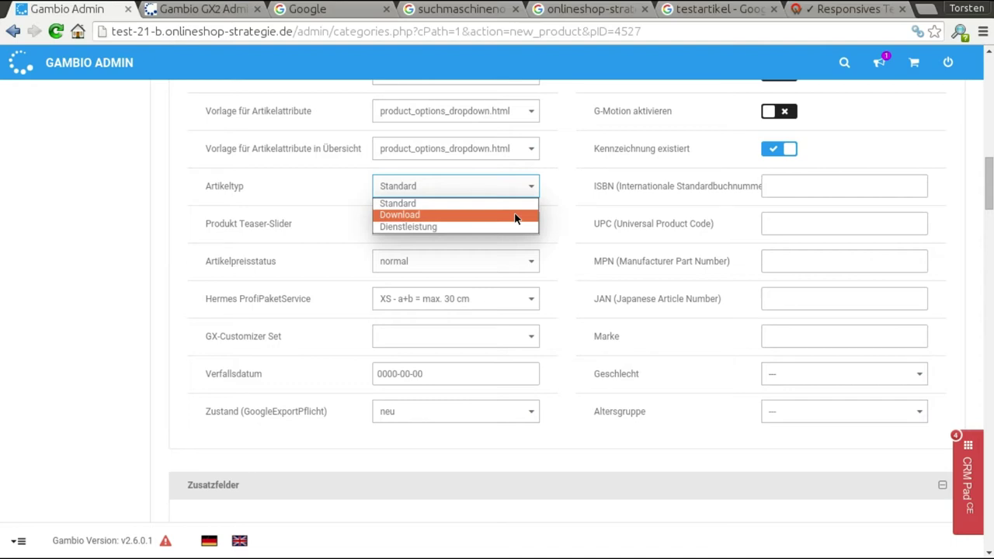
{"action": "left_click", "coordinate": [565, 240]}
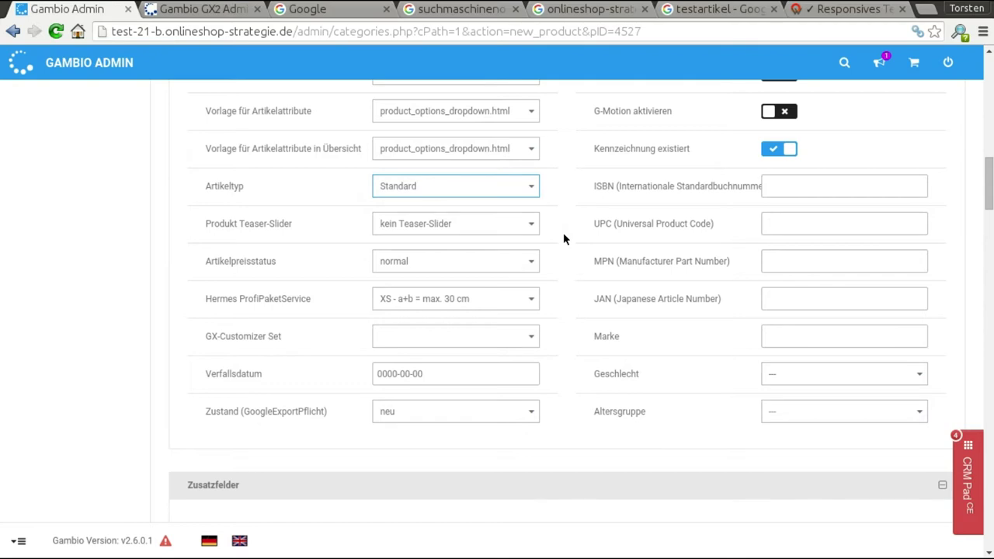
{"action": "left_click", "coordinate": [521, 227]}
{"action": "left_click", "coordinate": [520, 225]}
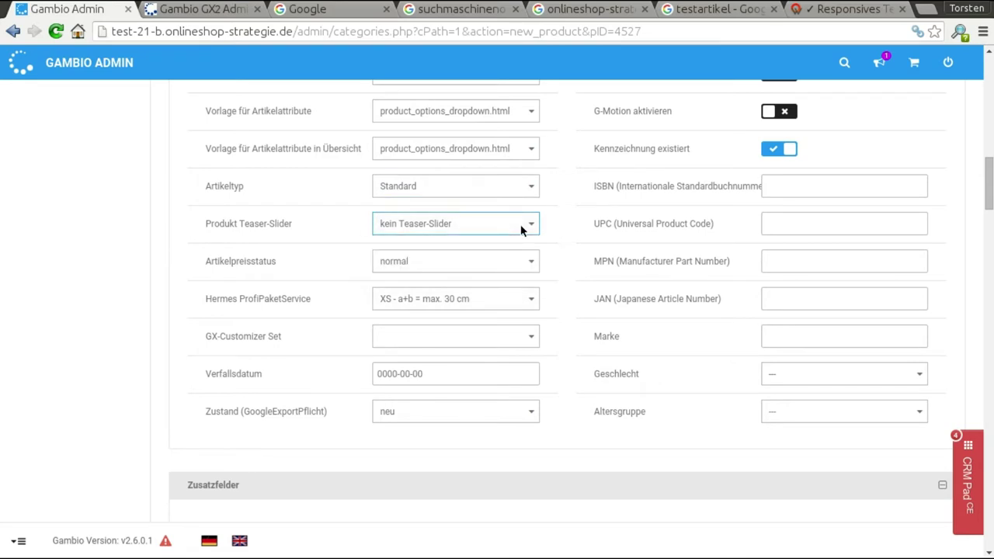
- Inspect the upper area of the Template Nr. 2151 page for the teaser slider, and check the Darstellung entries in the shop admin
{"action": "left_click", "coordinate": [845, 9]}
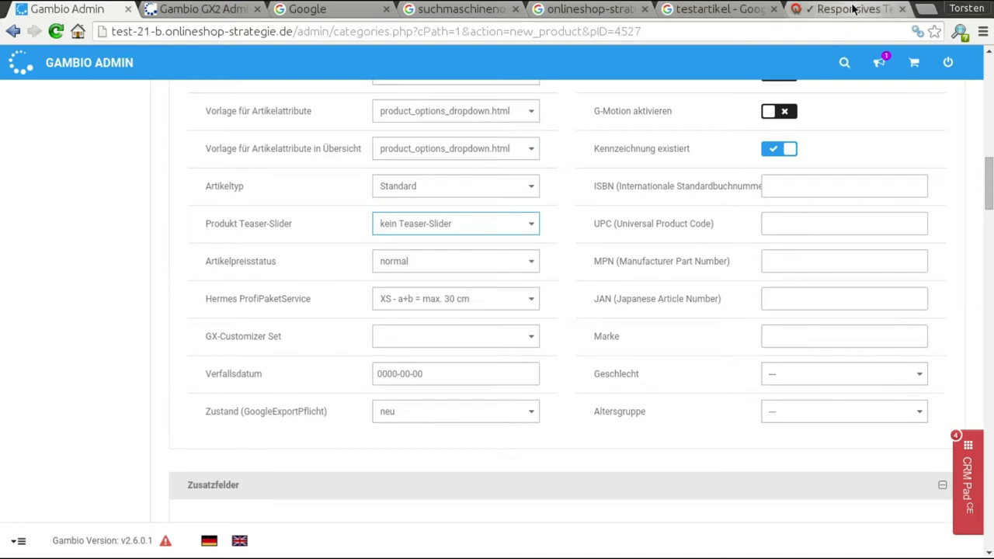
{"action": "scroll", "coordinate": [673, 191], "scroll_direction": "up", "scroll_amount": 1}
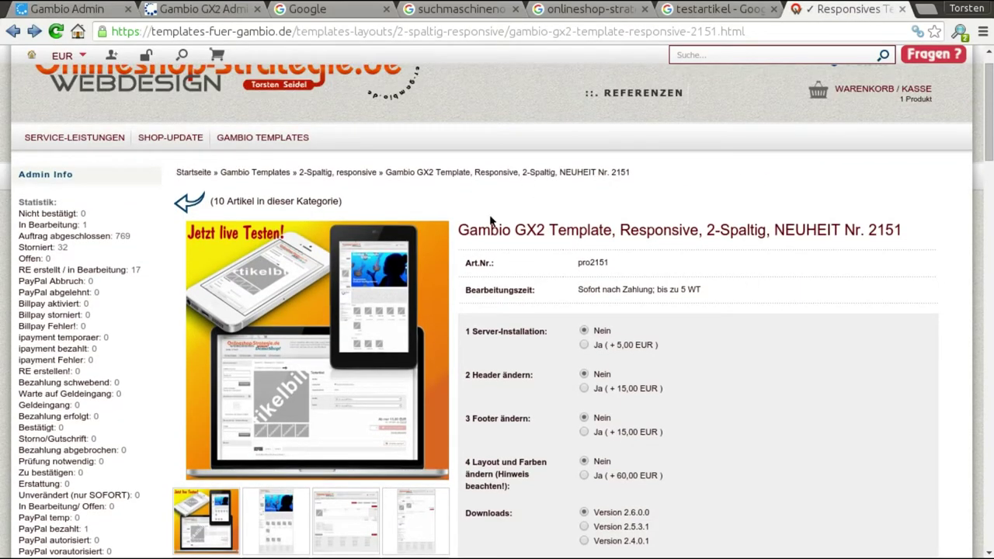
{"action": "left_click", "coordinate": [107, 8]}
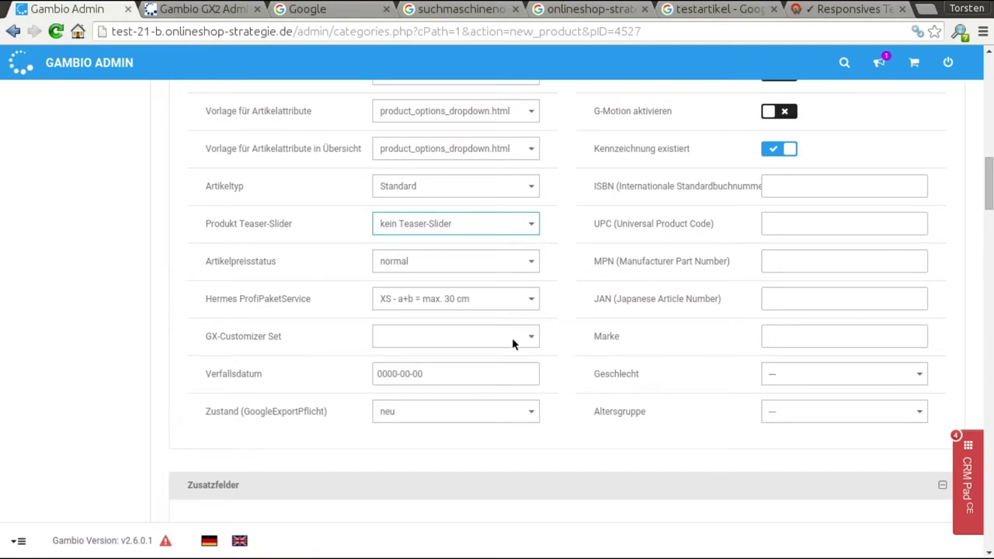
{"action": "scroll", "coordinate": [295, 272], "scroll_direction": "up", "scroll_amount": 15}
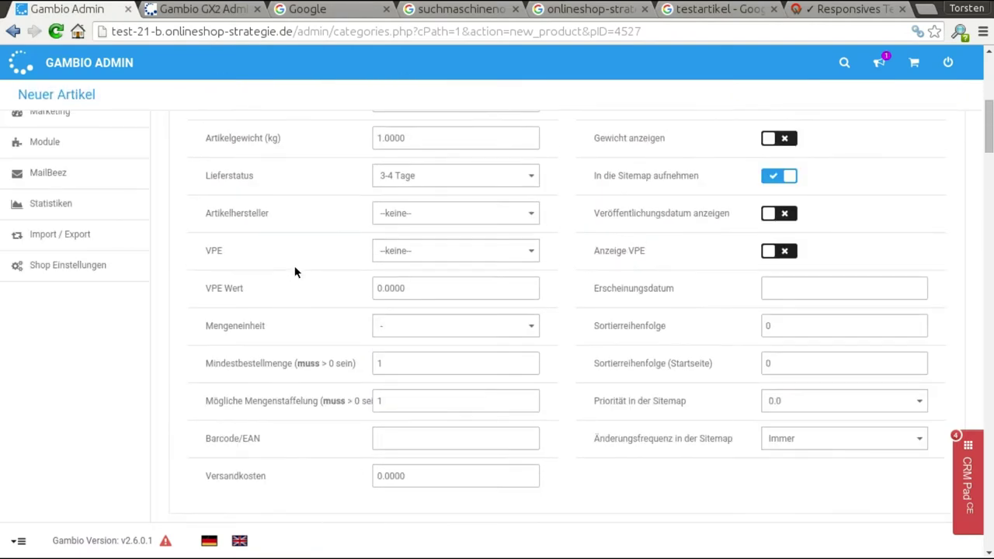
{"action": "scroll", "coordinate": [295, 271], "scroll_direction": "down", "scroll_amount": 3}
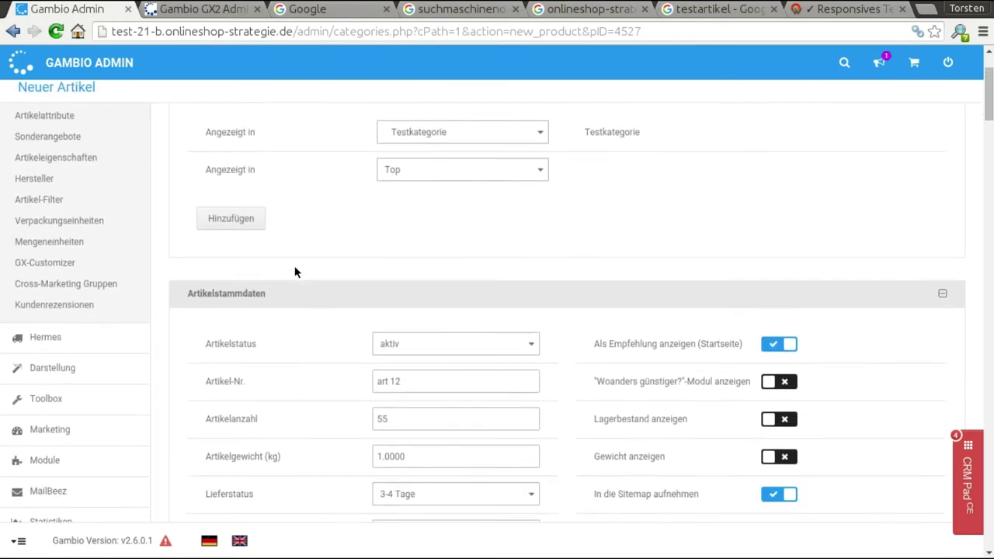
{"action": "mouse_move", "coordinate": [110, 252]}
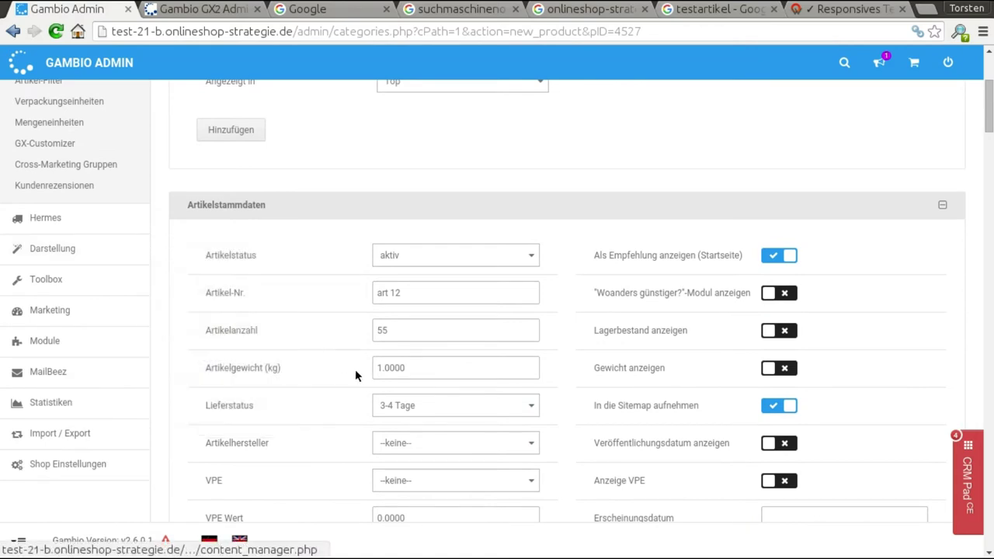
- Review the Artikelpreisstatus choices in Erweiterte Konfiguration without changing the setting
{"action": "scroll", "coordinate": [356, 369], "scroll_direction": "down", "scroll_amount": 10}
{"action": "scroll", "coordinate": [339, 363], "scroll_direction": "down", "scroll_amount": 2}
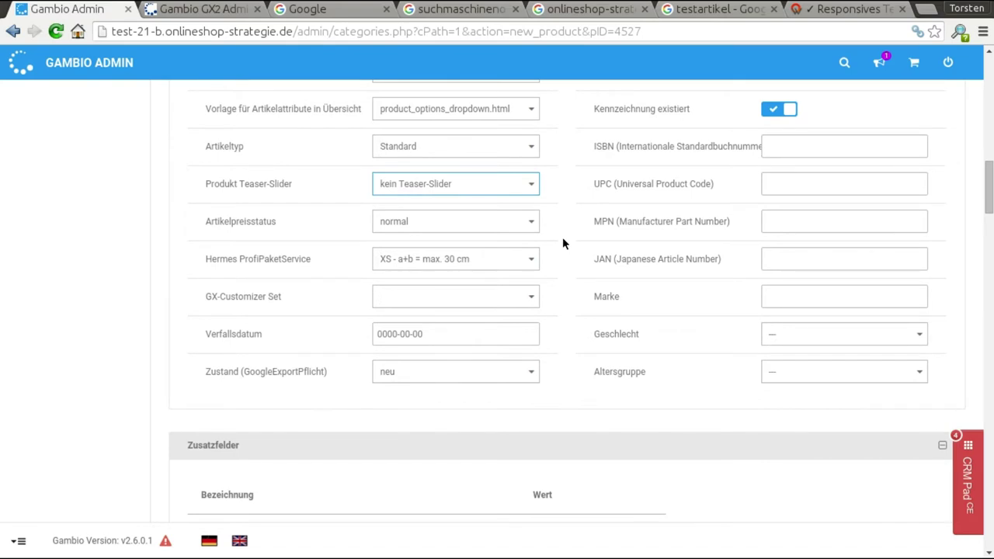
{"action": "left_click", "coordinate": [509, 220]}
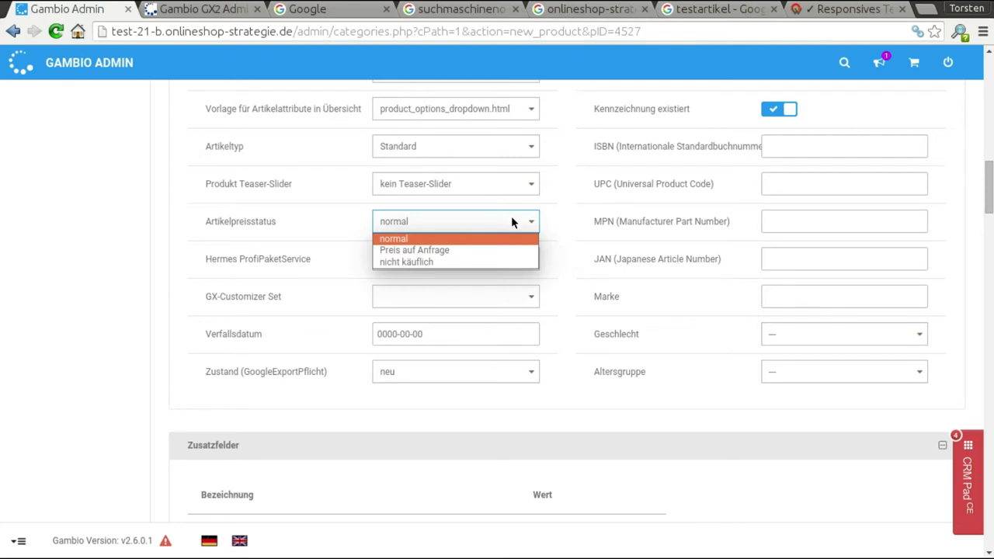
{"action": "left_click", "coordinate": [558, 223]}
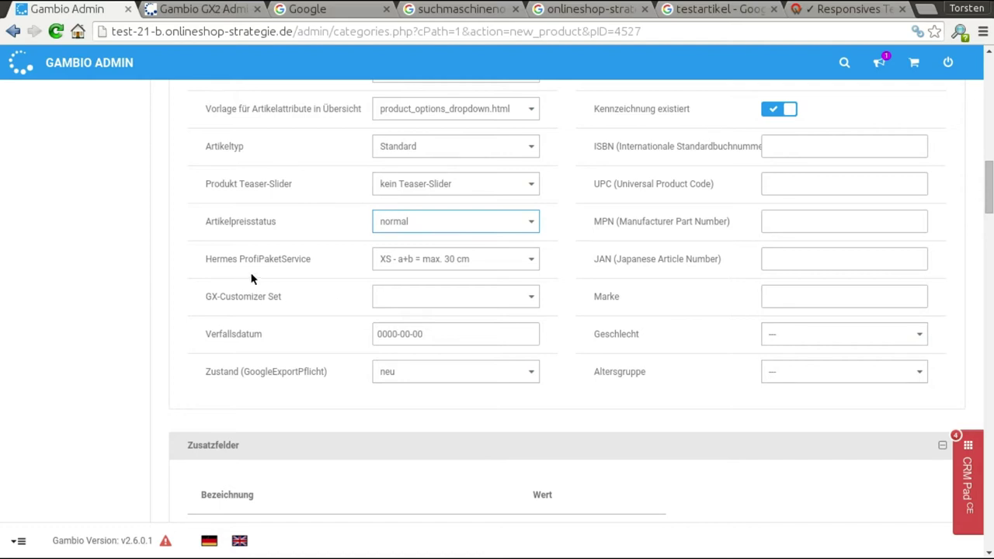
- Review the Hermes ProfiPaketService package sizes and look up the entries under Module, including Modul-Center
{"action": "left_click", "coordinate": [531, 264]}
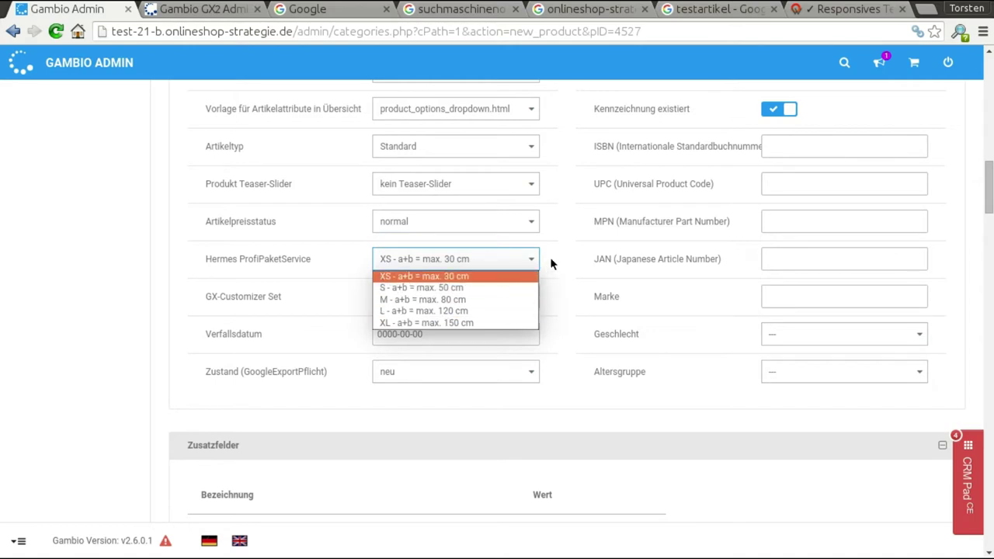
{"action": "left_click", "coordinate": [551, 261]}
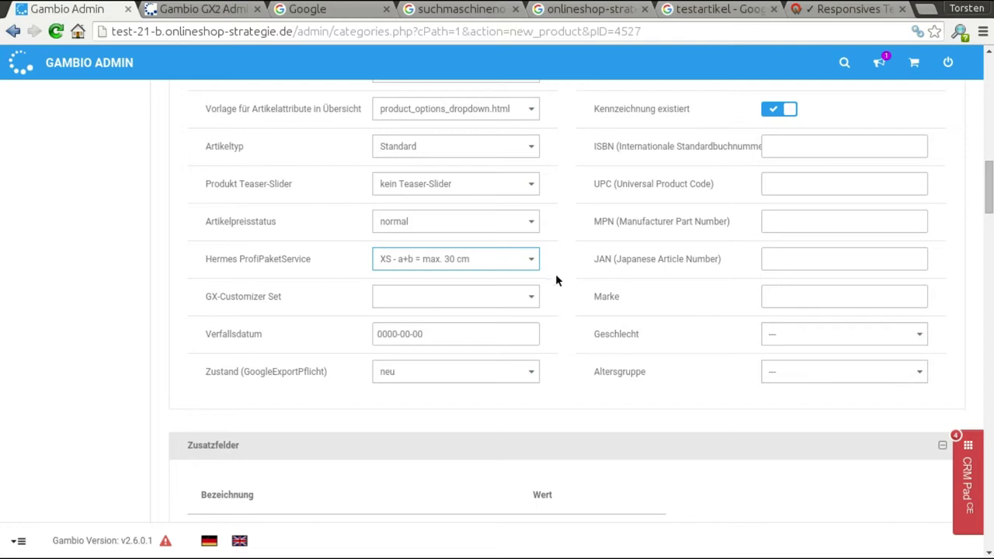
{"action": "scroll", "coordinate": [382, 285], "scroll_direction": "up", "scroll_amount": 12}
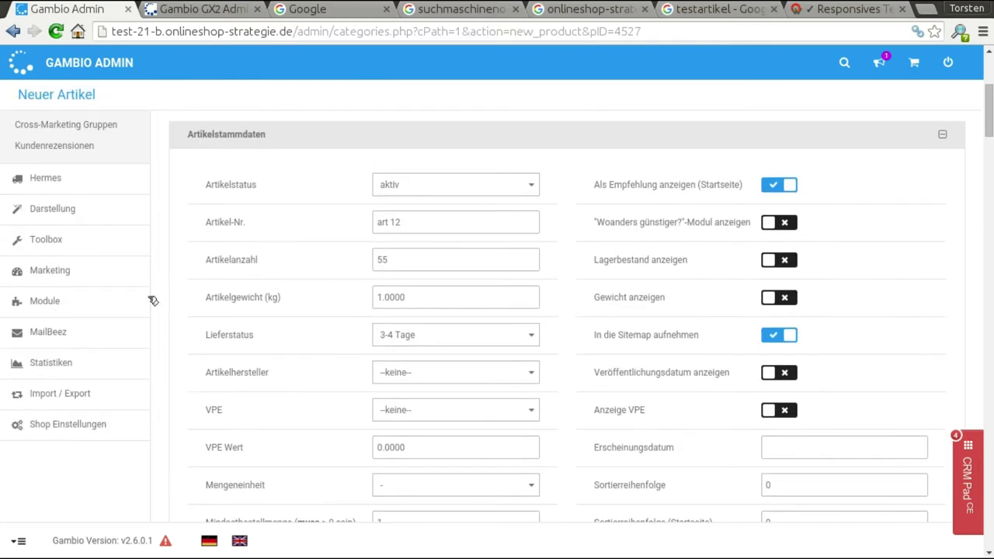
{"action": "mouse_move", "coordinate": [67, 309]}
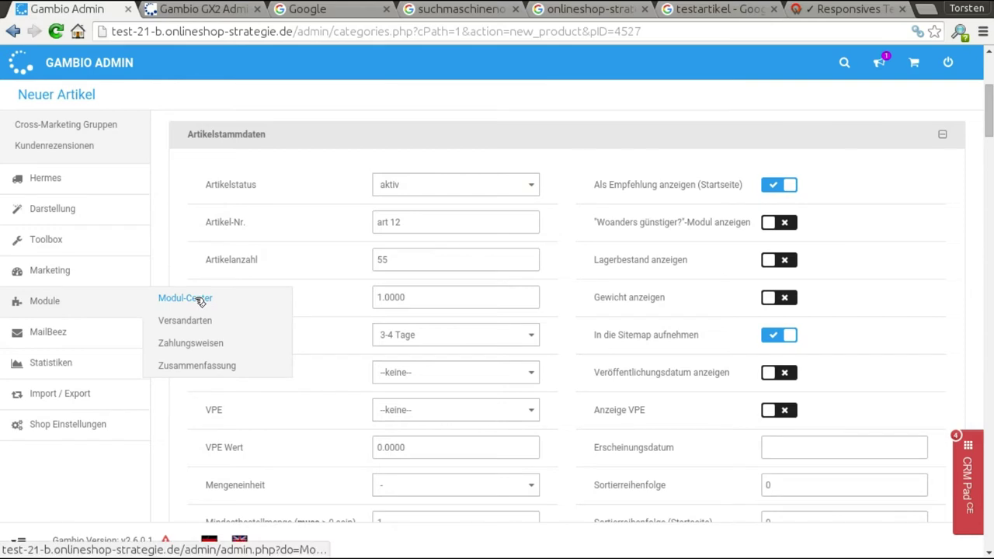
- Return to Erweiterte Konfiguration and view the Hermes ProfiPaketService size options without changing the selection
{"action": "scroll", "coordinate": [557, 366], "scroll_direction": "down", "scroll_amount": 9}
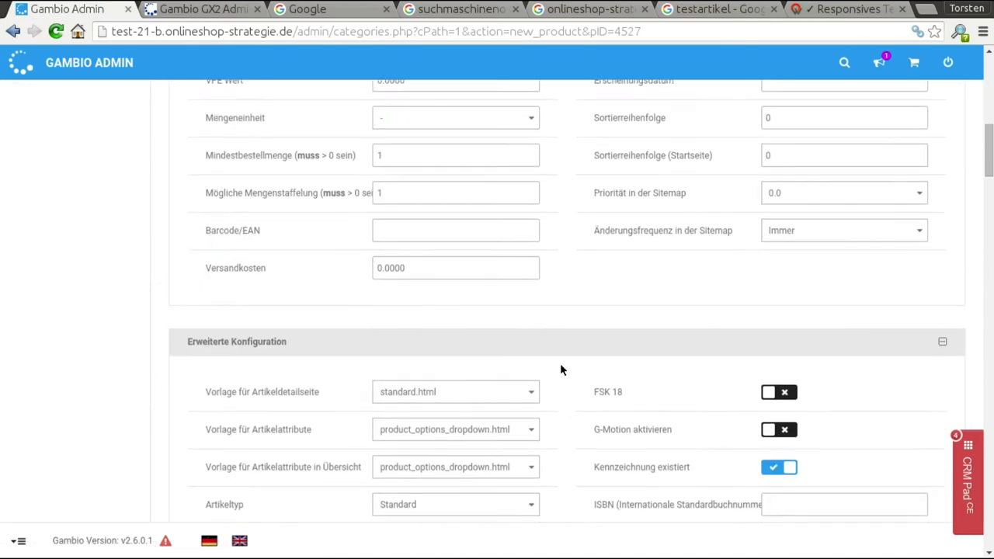
{"action": "scroll", "coordinate": [560, 369], "scroll_direction": "down", "scroll_amount": 1}
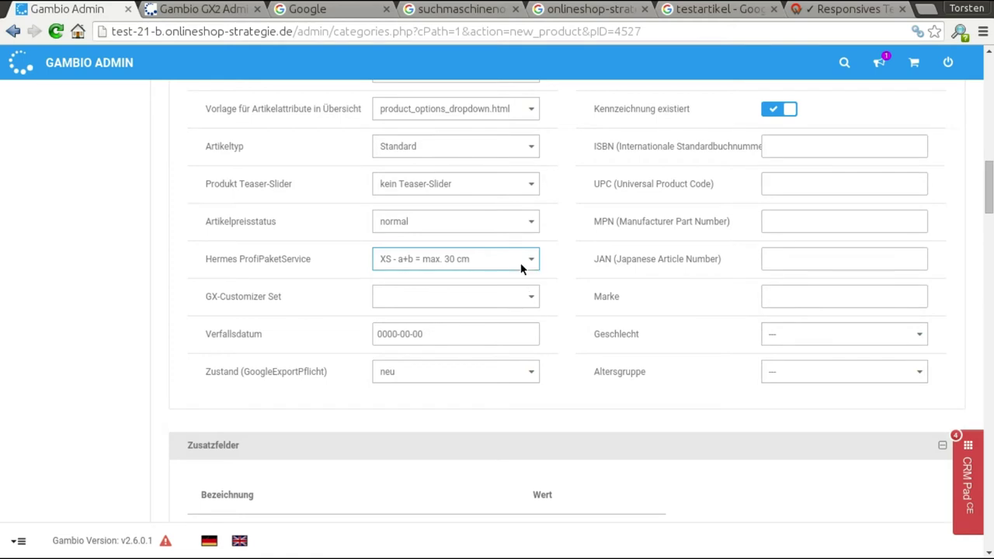
{"action": "left_click", "coordinate": [472, 258]}
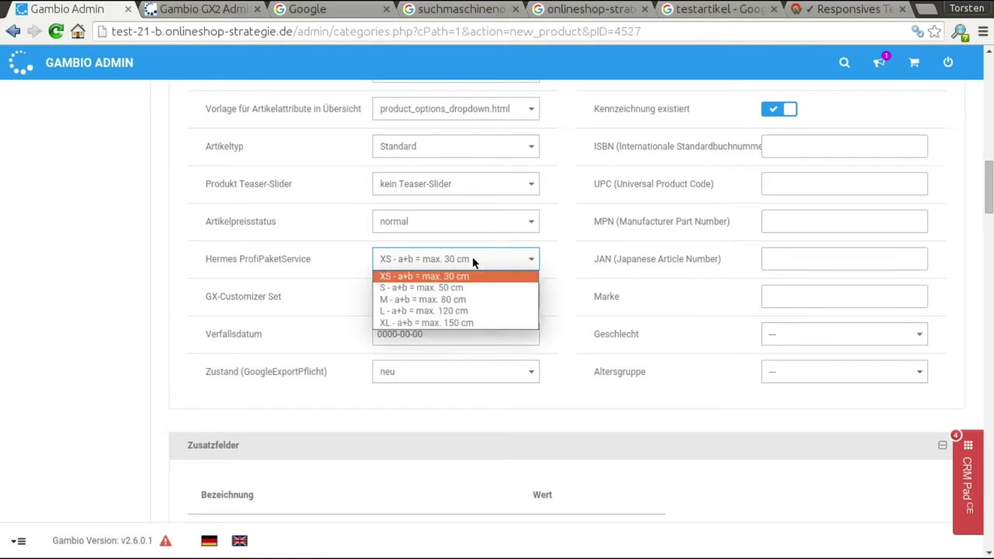
{"action": "left_click", "coordinate": [551, 266]}
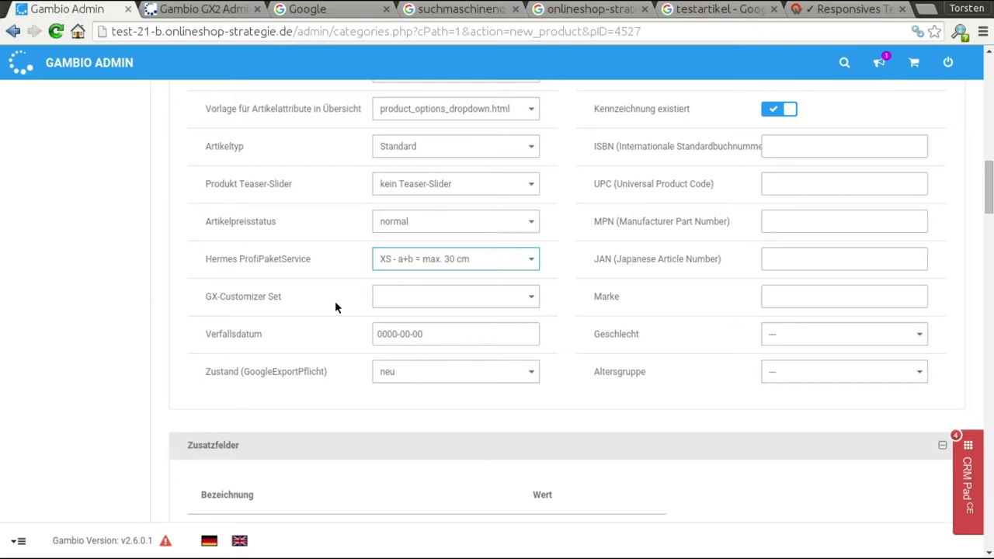
- Check the GX-Customizer Set choices and find the GX-Customizer entry among the shop's article administration pages
{"action": "left_click", "coordinate": [498, 301]}
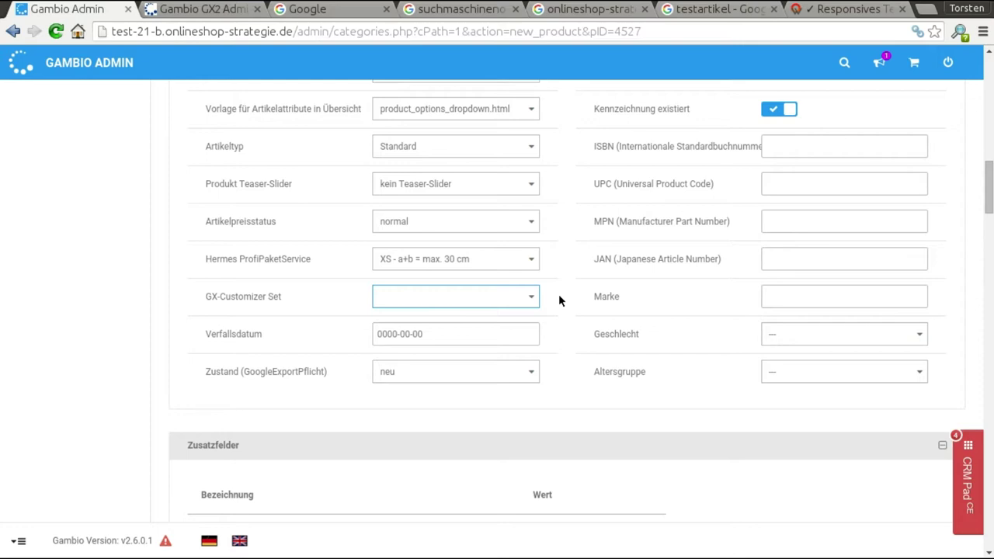
{"action": "scroll", "coordinate": [559, 294], "scroll_direction": "up", "scroll_amount": 2}
{"action": "scroll", "coordinate": [248, 291], "scroll_direction": "up", "scroll_amount": 8}
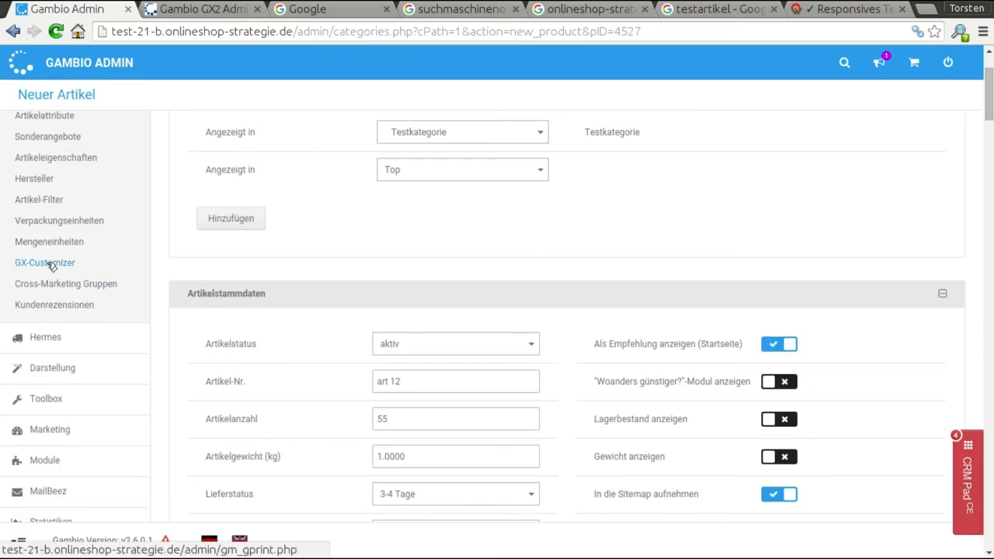
{"action": "scroll", "coordinate": [49, 260], "scroll_direction": "up", "scroll_amount": 2}
{"action": "scroll", "coordinate": [171, 378], "scroll_direction": "down", "scroll_amount": 5}
{"action": "scroll", "coordinate": [169, 373], "scroll_direction": "down", "scroll_amount": 3}
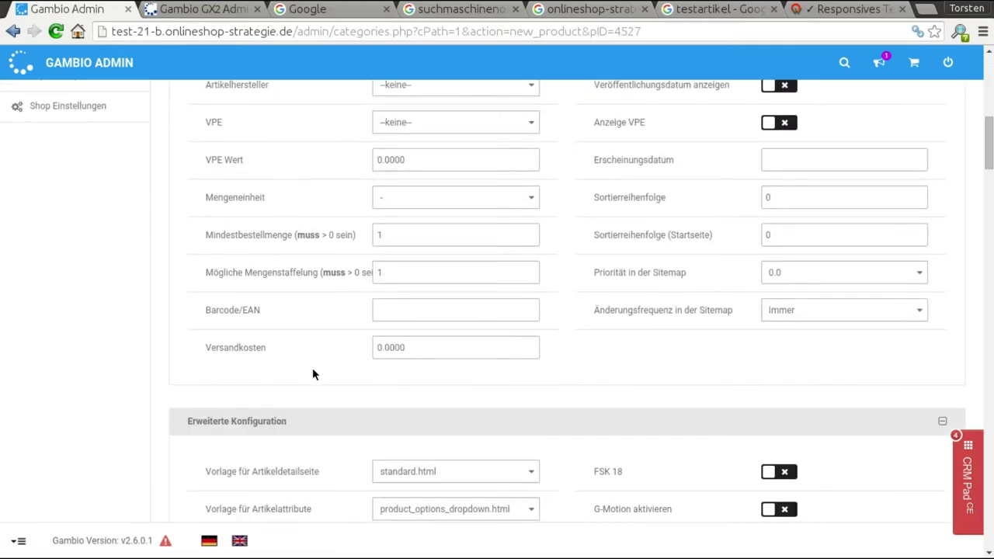
{"action": "scroll", "coordinate": [315, 375], "scroll_direction": "down", "scroll_amount": 1}
{"action": "scroll", "coordinate": [319, 375], "scroll_direction": "down", "scroll_amount": 6}
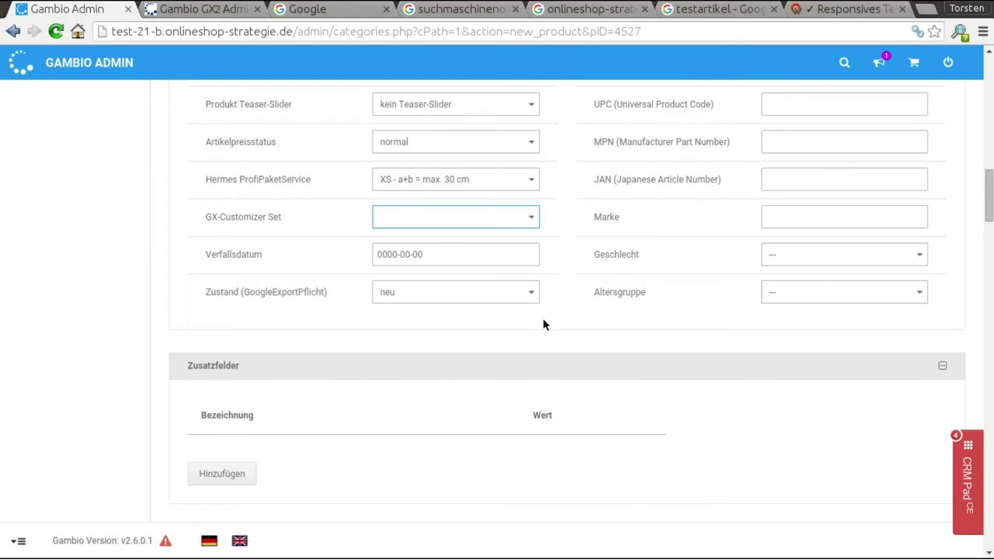
- Review the Zustand (GoogleExportPflicht) choices and keep the condition set to neu
{"action": "scroll", "coordinate": [557, 275], "scroll_direction": "up", "scroll_amount": 1}
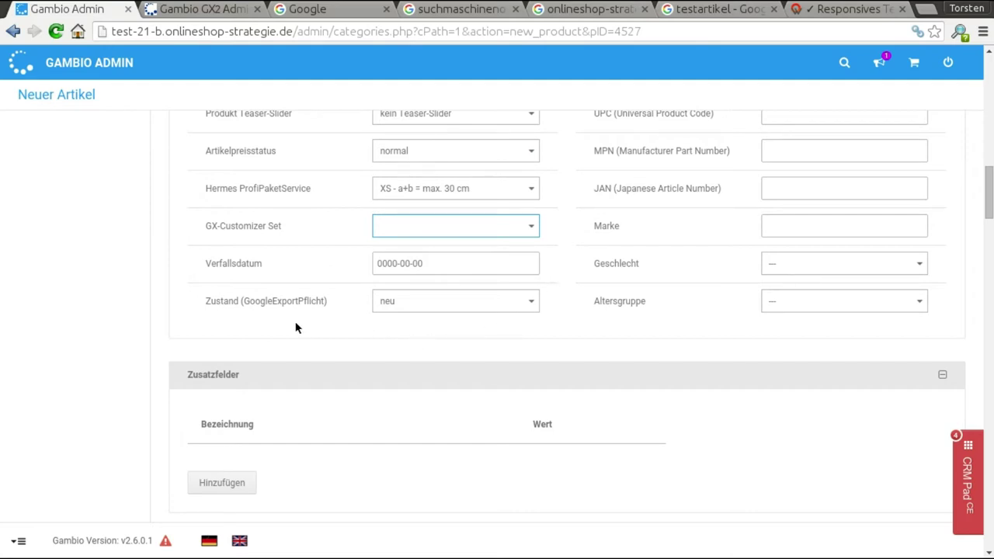
{"action": "left_click", "coordinate": [516, 305]}
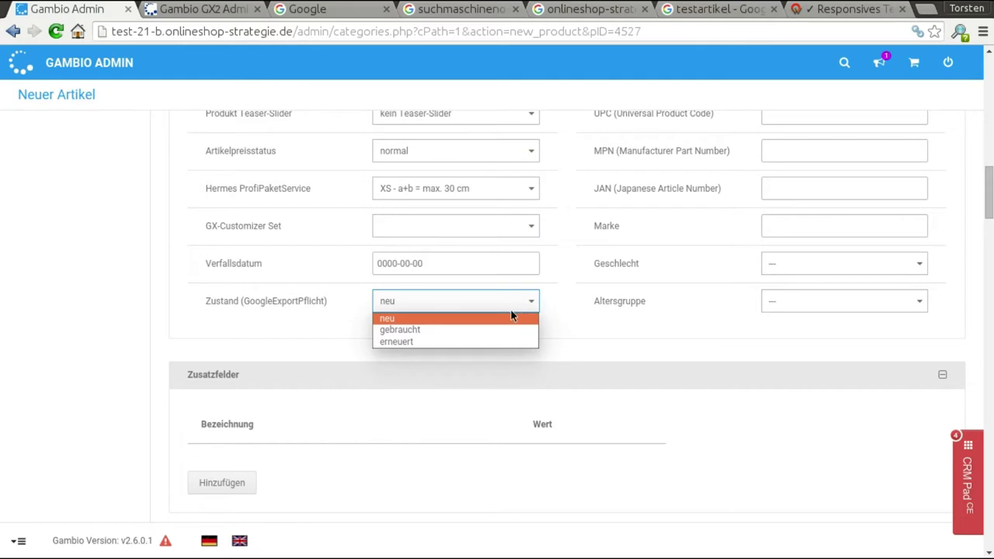
{"action": "left_click", "coordinate": [558, 309]}
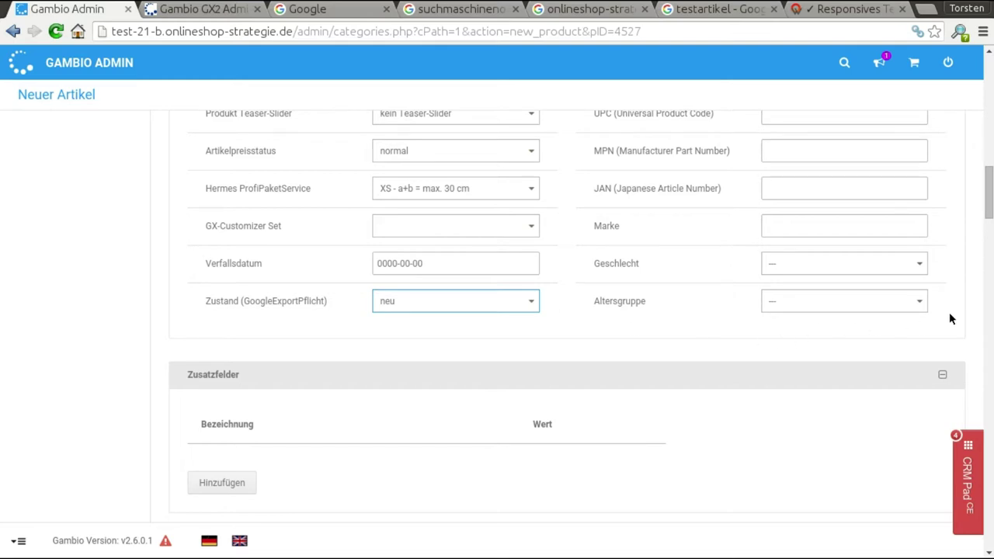
- Switch FSK 18 on in Erweiterte Konfiguration and turn it back off
{"action": "scroll", "coordinate": [949, 317], "scroll_direction": "up", "scroll_amount": 5}
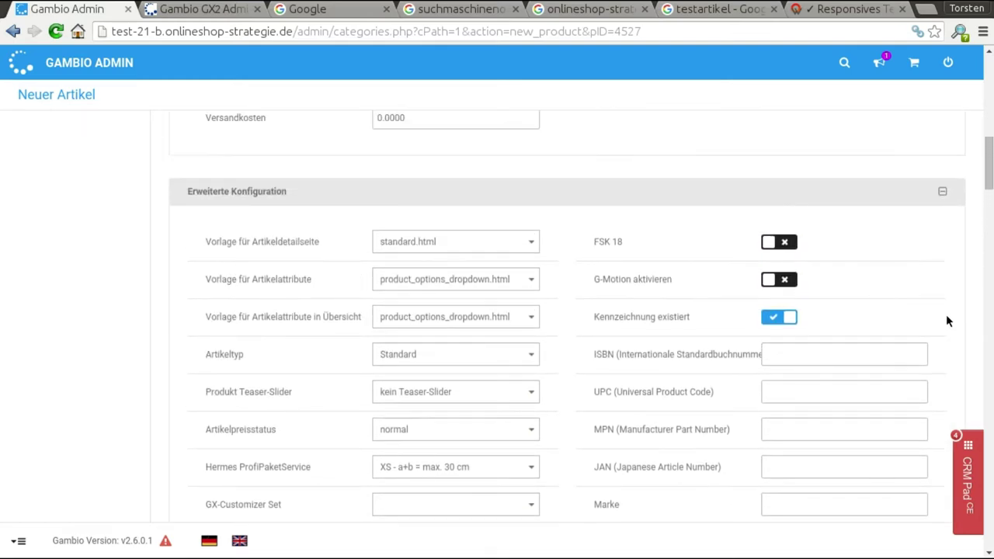
{"action": "scroll", "coordinate": [947, 314], "scroll_direction": "down", "scroll_amount": 1}
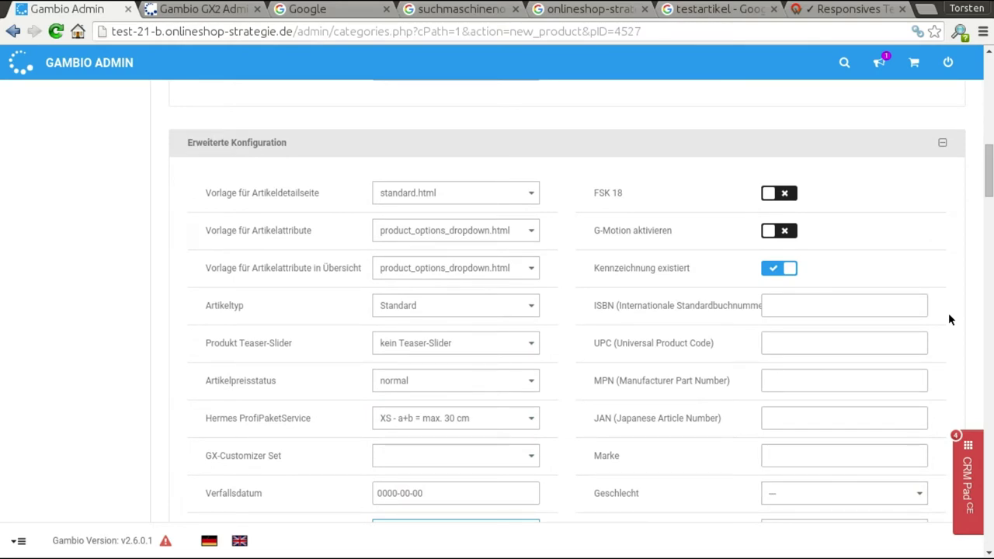
{"action": "scroll", "coordinate": [948, 314], "scroll_direction": "down", "scroll_amount": 1}
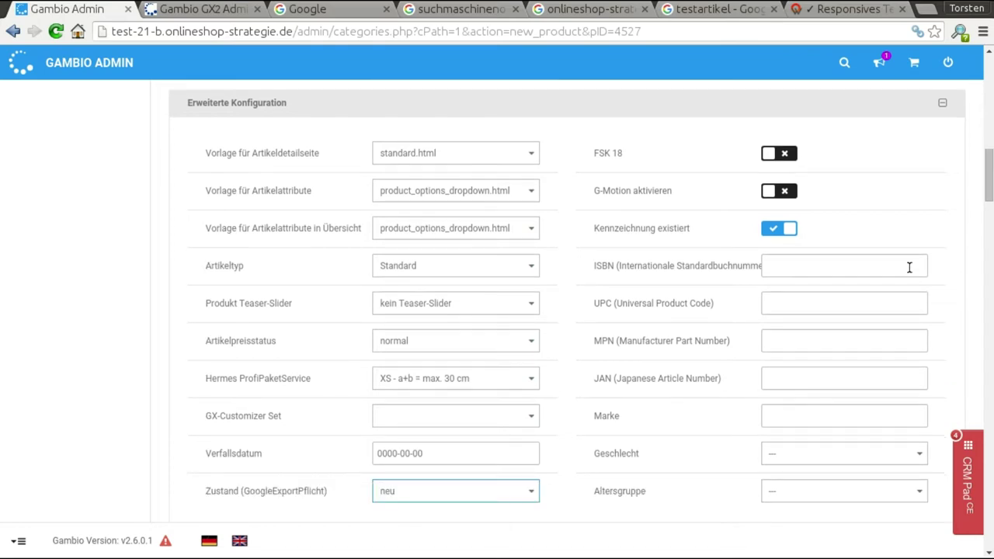
{"action": "left_click", "coordinate": [779, 153]}
{"action": "left_click", "coordinate": [779, 153]}
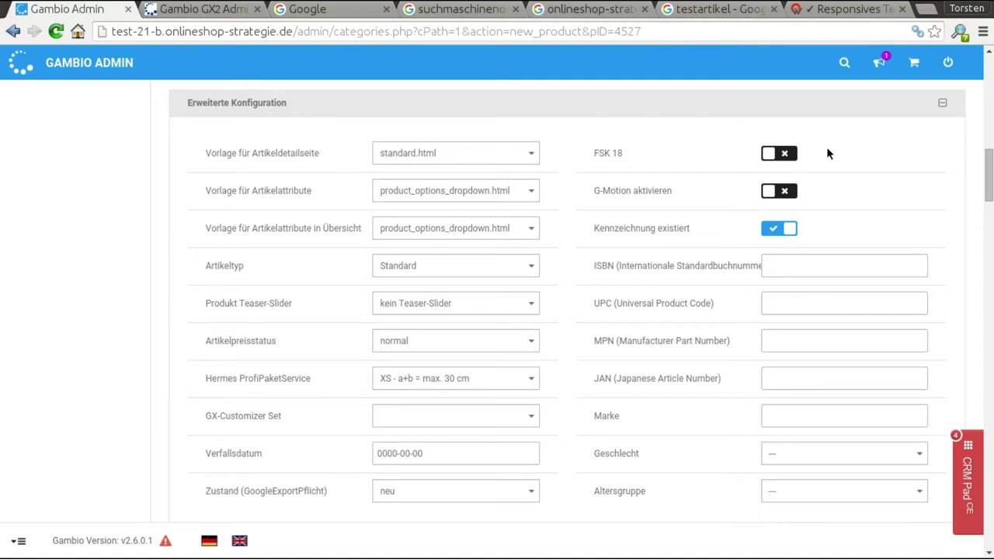
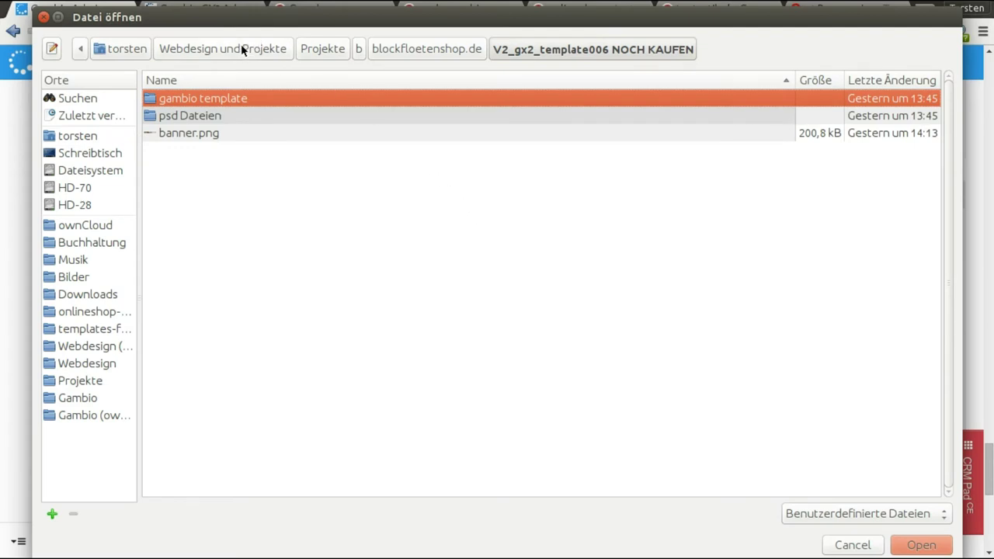
{"action": "left_click", "coordinate": [90, 277]}
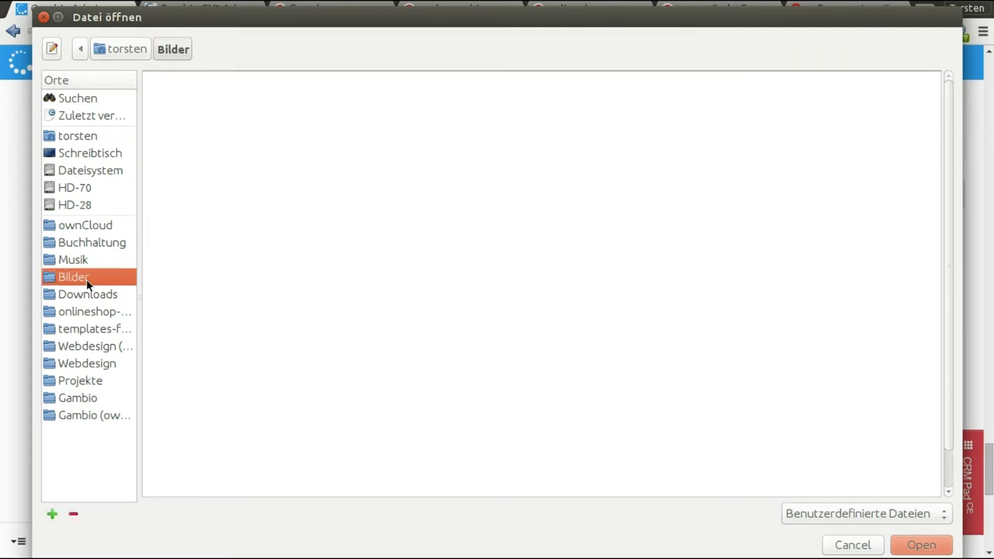
{"action": "scroll", "coordinate": [412, 297], "scroll_direction": "down", "scroll_amount": 1}
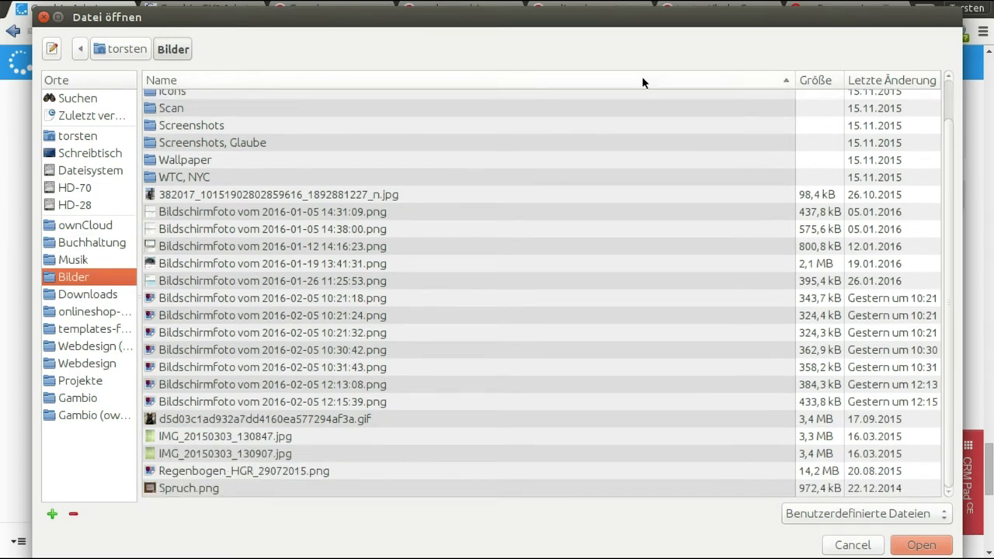
{"action": "left_click", "coordinate": [42, 18]}
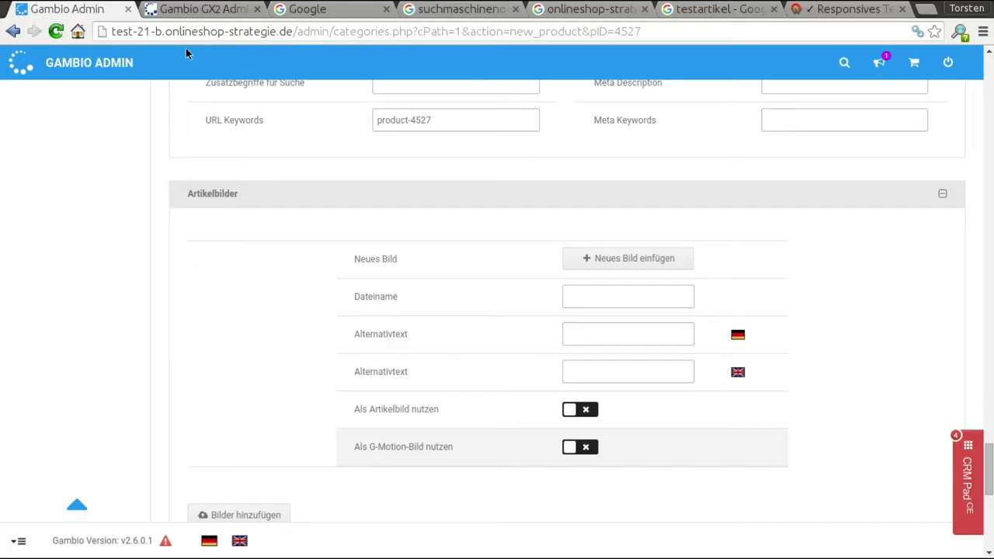
- Open the shop's storefront in a separate tab and go to the Testartikel product page from Angebote
{"action": "right_click", "coordinate": [914, 62]}
{"action": "left_click", "coordinate": [910, 69]}
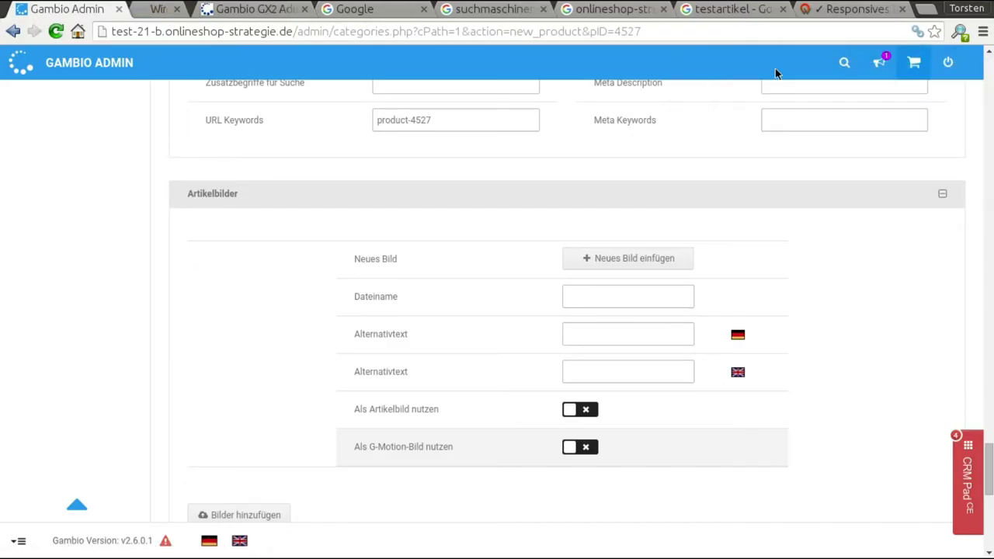
{"action": "left_click", "coordinate": [175, 9]}
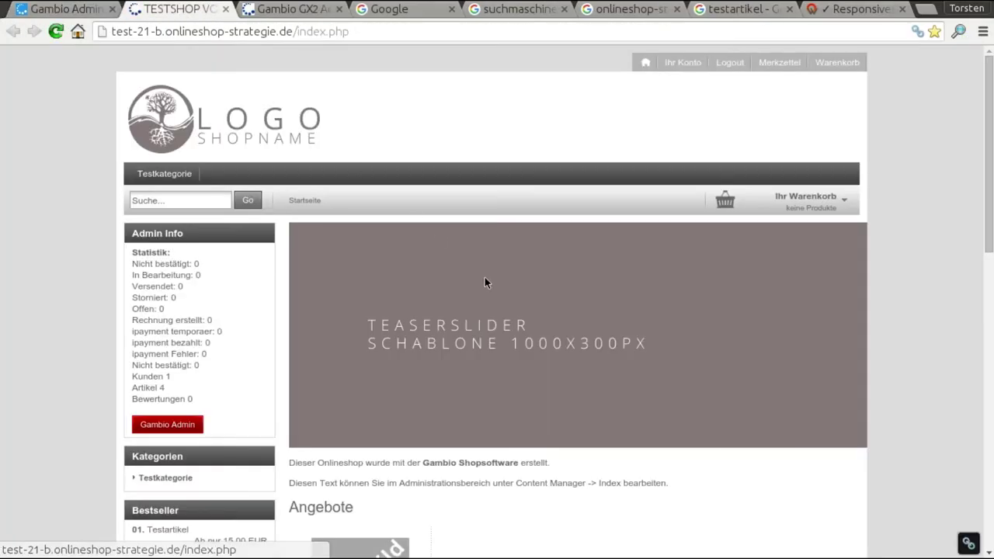
{"action": "scroll", "coordinate": [455, 300], "scroll_direction": "down", "scroll_amount": 4}
{"action": "left_click", "coordinate": [389, 283]}
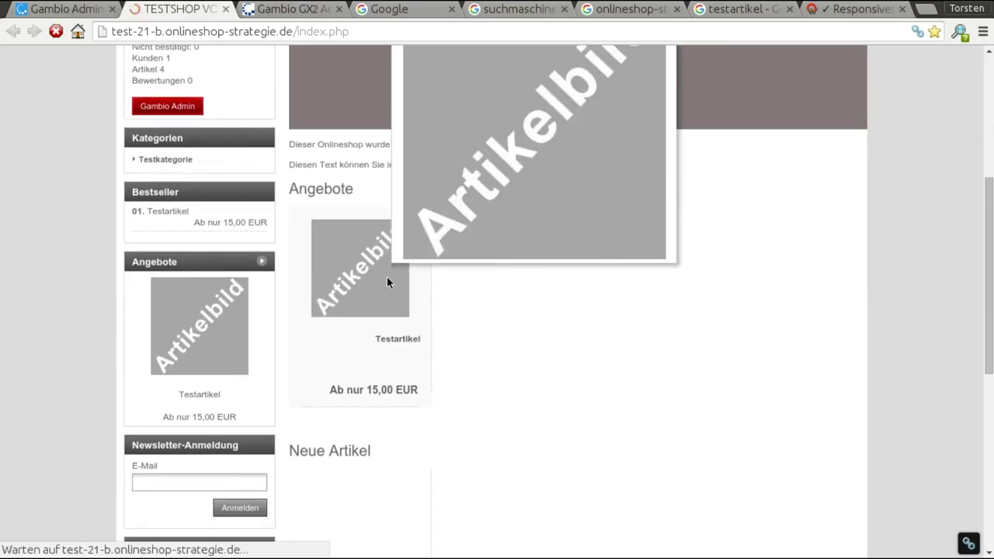
{"action": "scroll", "coordinate": [531, 317], "scroll_direction": "down", "scroll_amount": 1}
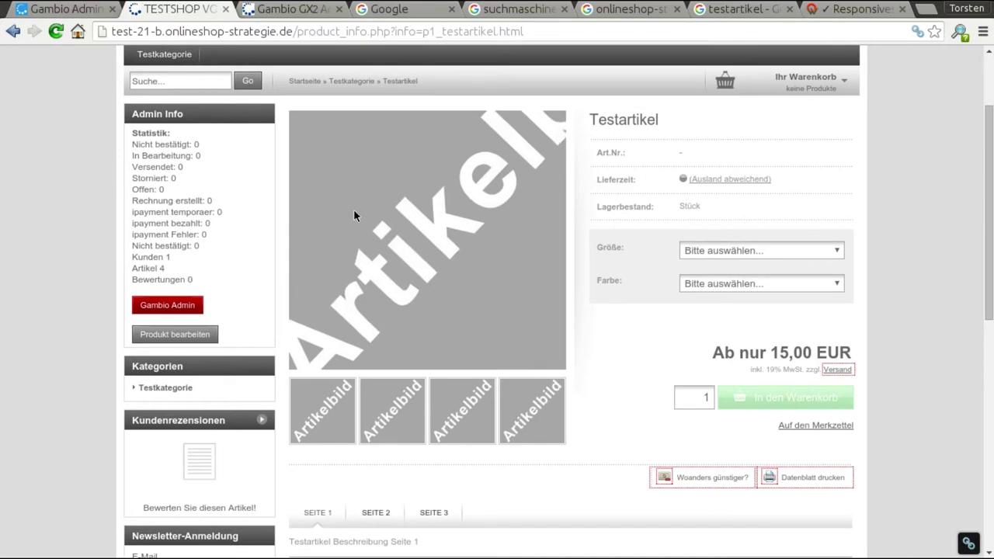
- Save the main Testartikel product image as artikelbild.jpg in the Schreibtisch folder
{"action": "right_click", "coordinate": [485, 273]}
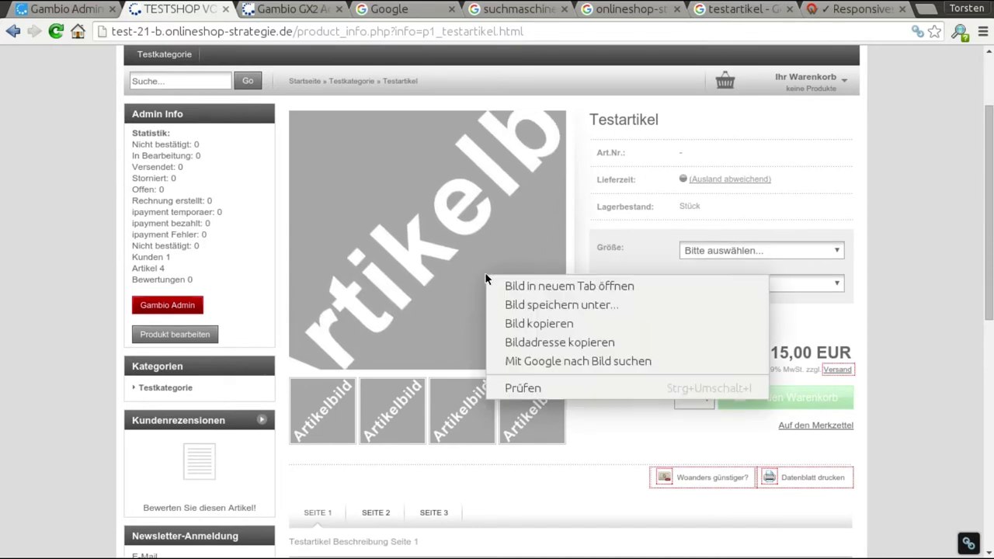
{"action": "left_click", "coordinate": [552, 311]}
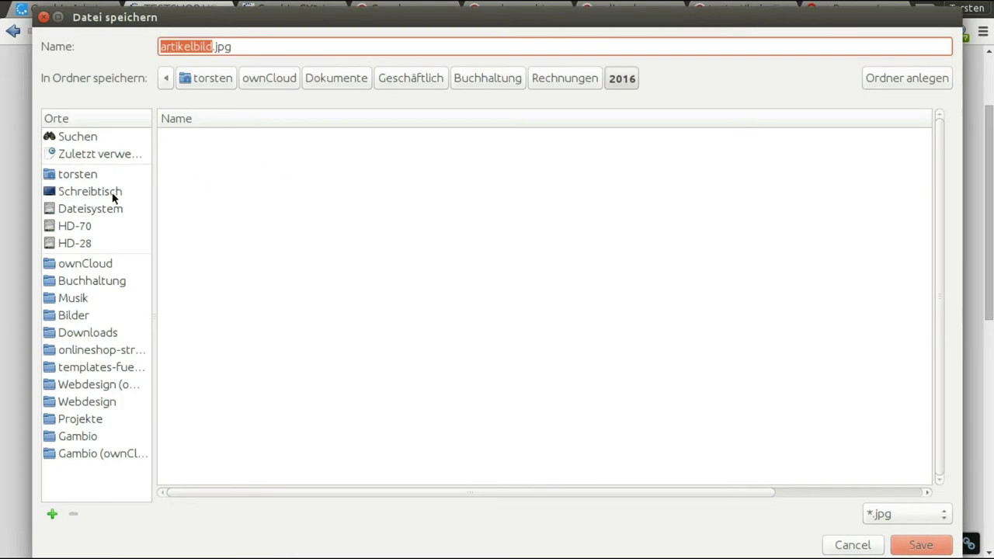
{"action": "left_click", "coordinate": [92, 190]}
{"action": "left_click", "coordinate": [922, 547]}
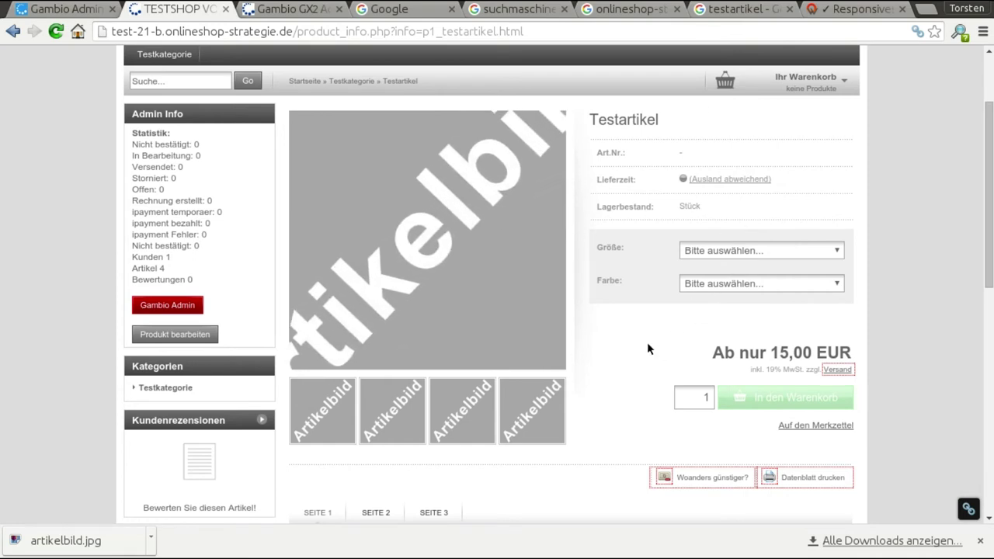
- Return to the new article in the Gambio admin and add artikelbild.jpg from Schreibtisch under Artikelbilder
{"action": "left_click", "coordinate": [62, 10]}
{"action": "left_click", "coordinate": [640, 258]}
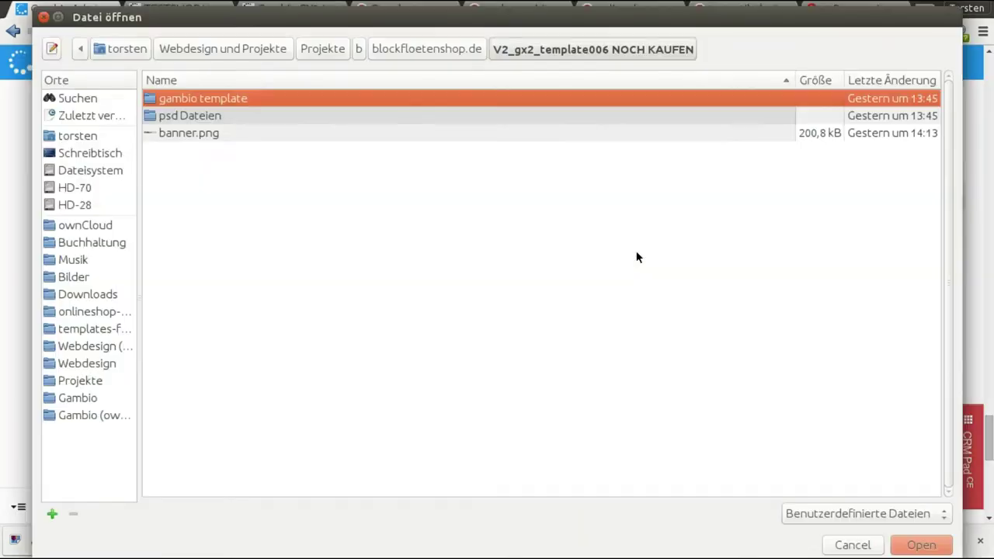
{"action": "left_click", "coordinate": [90, 153]}
{"action": "left_click", "coordinate": [85, 140]}
{"action": "left_click", "coordinate": [88, 150]}
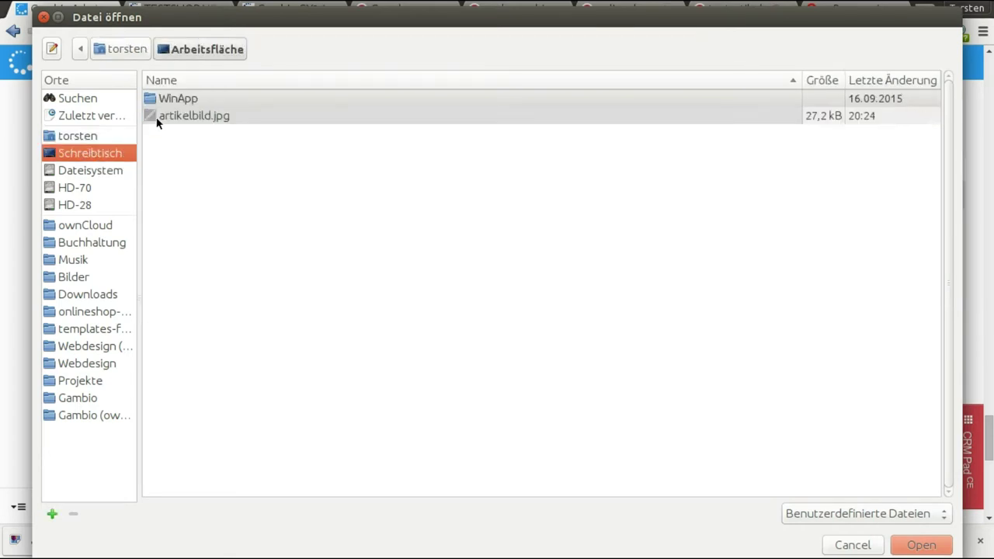
{"action": "left_click", "coordinate": [181, 115]}
{"action": "double_click", "coordinate": [182, 115]}
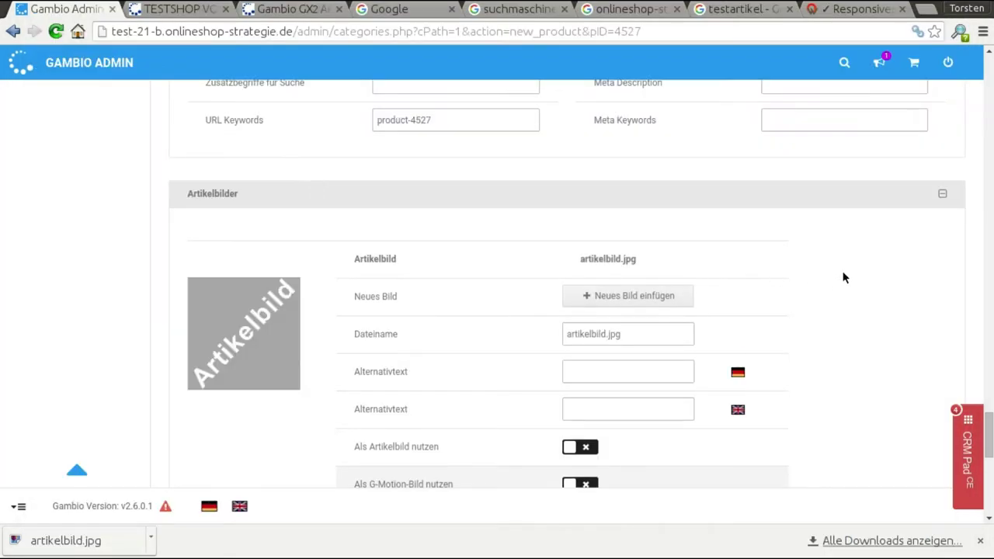
- Enable Als G-Motion-Bild nutzen for artikelbild.jpg and reposition the pan points, placing the start at 20% 100%
{"action": "scroll", "coordinate": [834, 277], "scroll_direction": "down", "scroll_amount": 1}
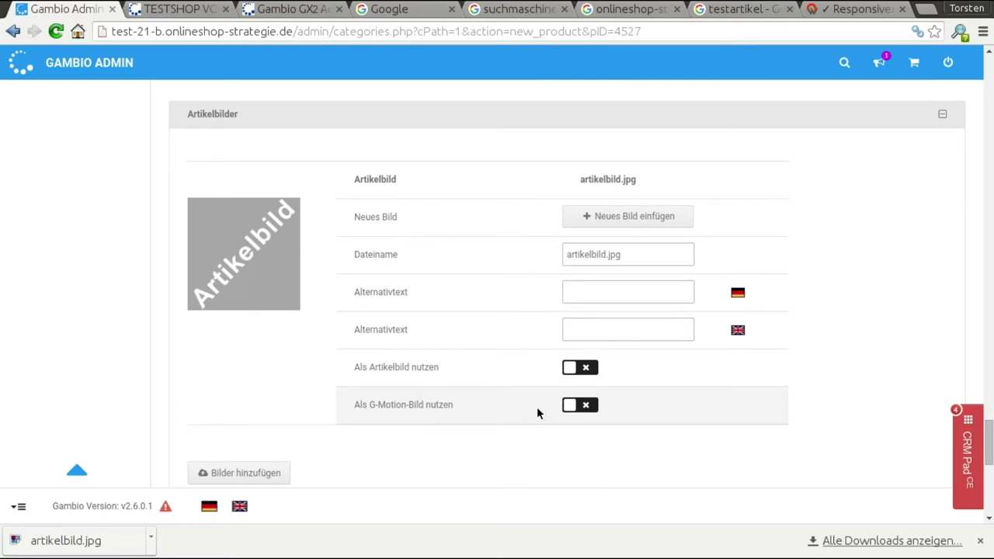
{"action": "left_click", "coordinate": [588, 406]}
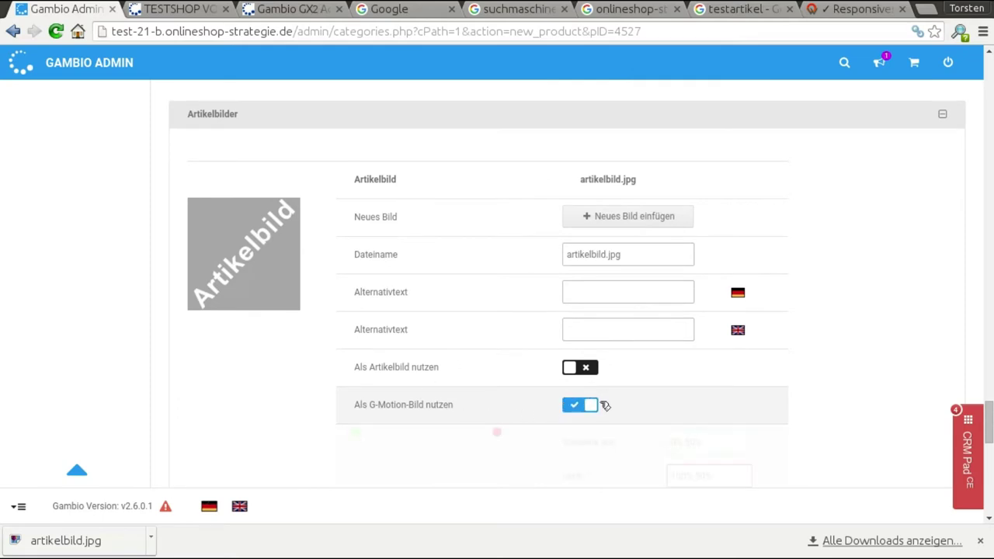
{"action": "scroll", "coordinate": [628, 388], "scroll_direction": "down", "scroll_amount": 3}
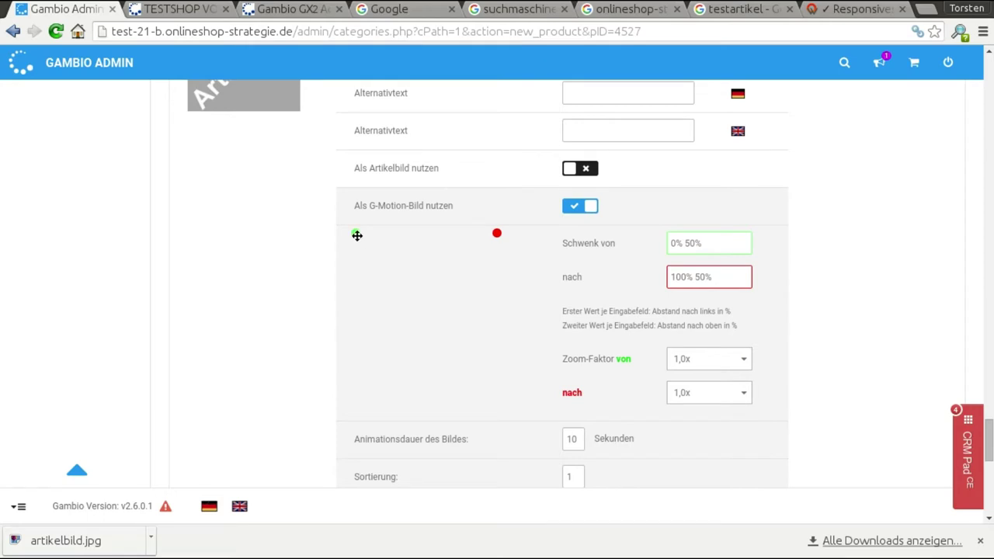
{"action": "left_click_drag", "start_coordinate": [497, 232], "coordinate": [509, 304]}
{"action": "mouse_move", "coordinate": [353, 234]}
{"action": "left_mouse_down"}
{"action": "mouse_move", "coordinate": [410, 247]}
{"action": "mouse_move", "coordinate": [382, 230]}
{"action": "left_mouse_up"}
- Try entering different percentages for the nach position of the G-Motion pan
{"action": "left_click", "coordinate": [705, 276]}
{"action": "key", "text": "shift+Left"}
{"action": "key", "text": "shift+Left"}
{"action": "type", "text": "7"}
{"action": "key", "text": "shift+Left"}
{"action": "type", "text": "-1"}
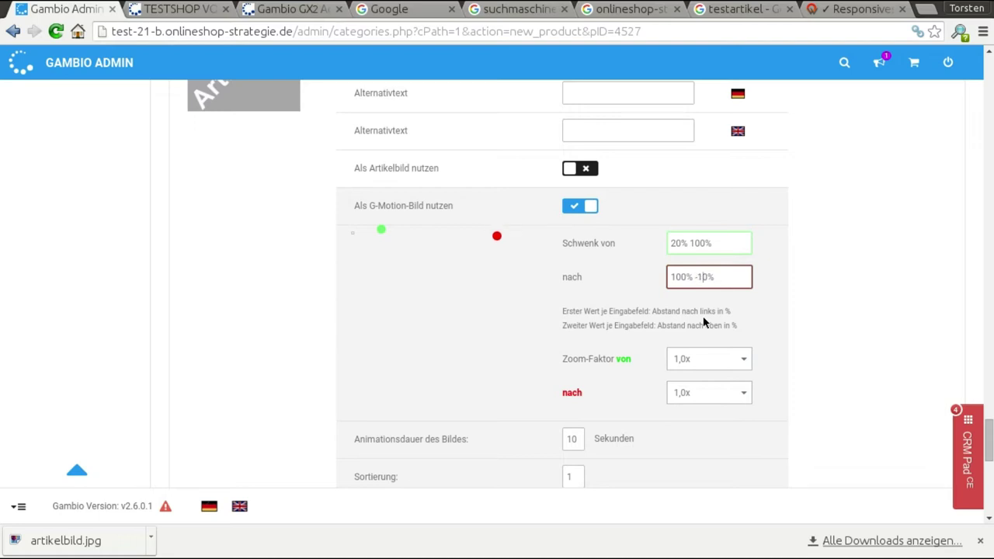
{"action": "type", "text": "0"}
{"action": "key", "text": "shift+Left"}
{"action": "key", "text": "shift+Left"}
{"action": "key", "text": "shift+Left"}
{"action": "type", "text": "7"}
{"action": "key", "text": "Left"}
{"action": "key", "text": "Left"}
{"action": "key", "text": "Left"}
{"action": "key", "text": "Left"}
{"action": "key", "text": "Left"}
{"action": "key", "text": "Right"}
{"action": "key", "text": "shift+Left"}
{"action": "key", "text": "shift+Left"}
{"action": "type", "text": "7"}
- Move the end point of the G-Motion pan to 100% 100%
{"action": "left_click_drag", "start_coordinate": [455, 232], "coordinate": [467, 229]}
{"action": "left_click_drag", "start_coordinate": [480, 265], "coordinate": [521, 253]}
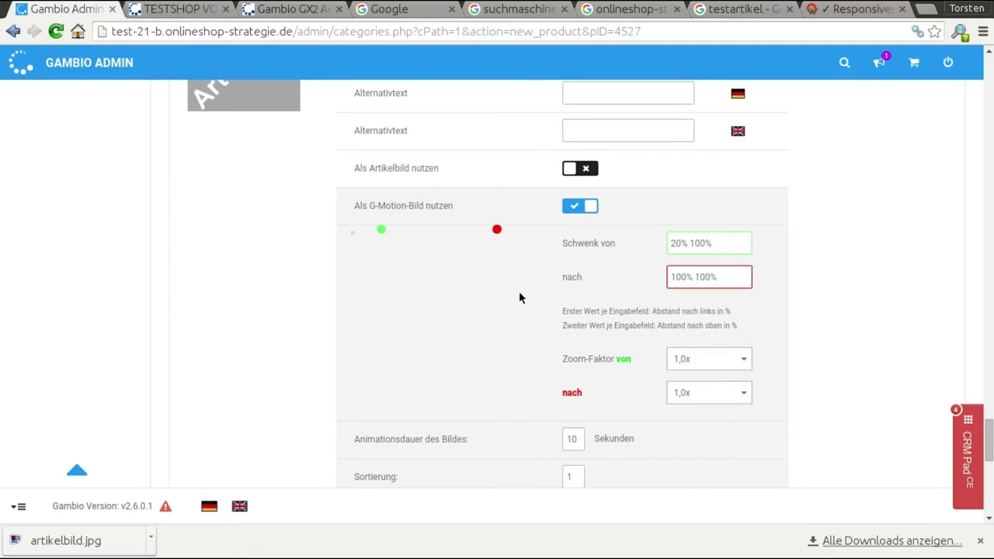
{"action": "scroll", "coordinate": [631, 435], "scroll_direction": "down", "scroll_amount": 1}
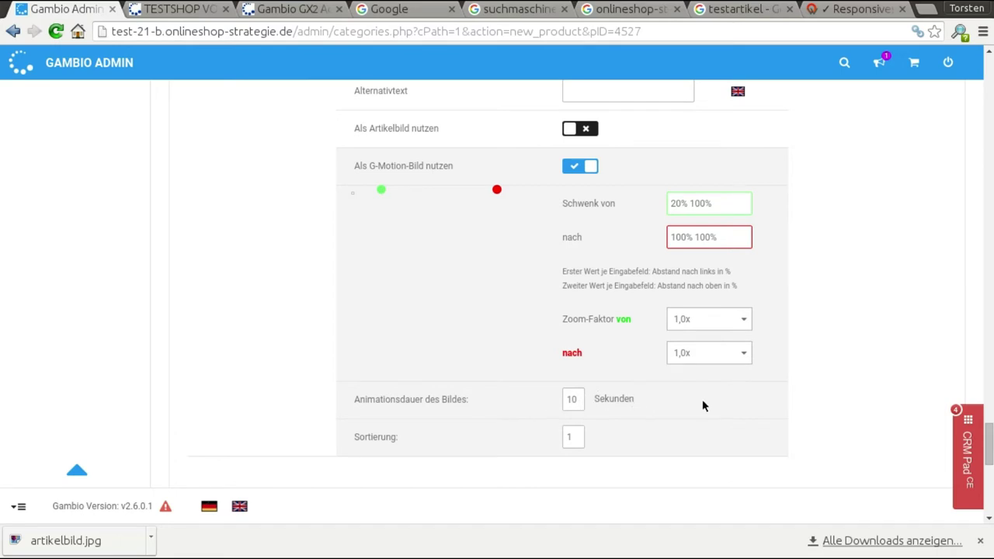
- Try different G-Motion zoom factors for artikelbild.jpg, choosing 0,3x for von and 2,0x for nach
{"action": "left_click", "coordinate": [709, 328]}
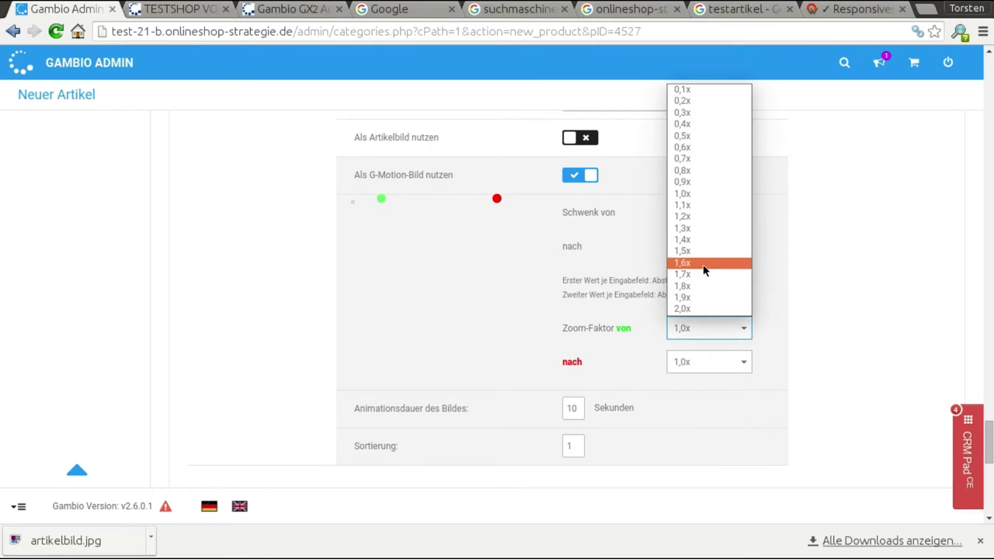
{"action": "left_click", "coordinate": [705, 264]}
{"action": "left_click", "coordinate": [698, 357]}
{"action": "left_click", "coordinate": [699, 340]}
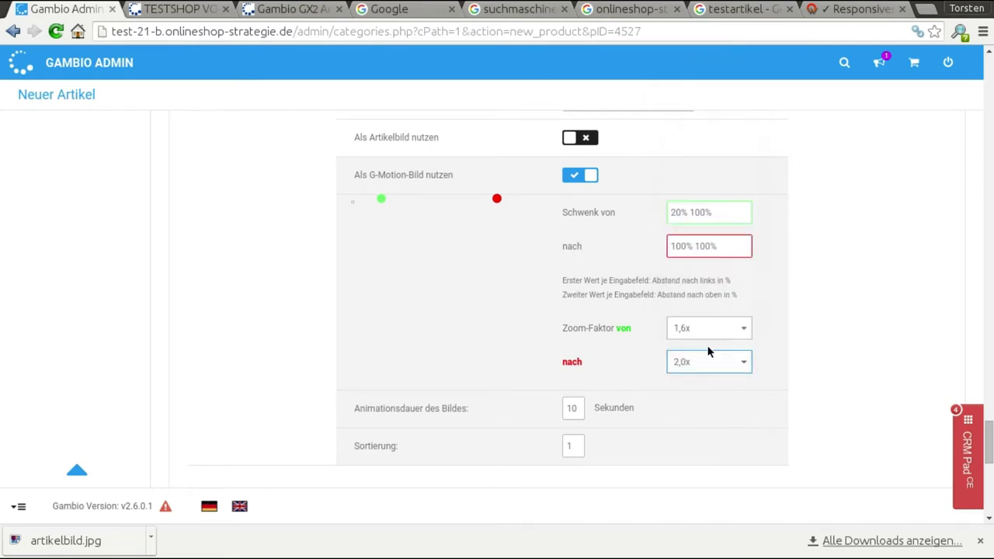
{"action": "left_click", "coordinate": [716, 330]}
{"action": "left_click", "coordinate": [707, 114]}
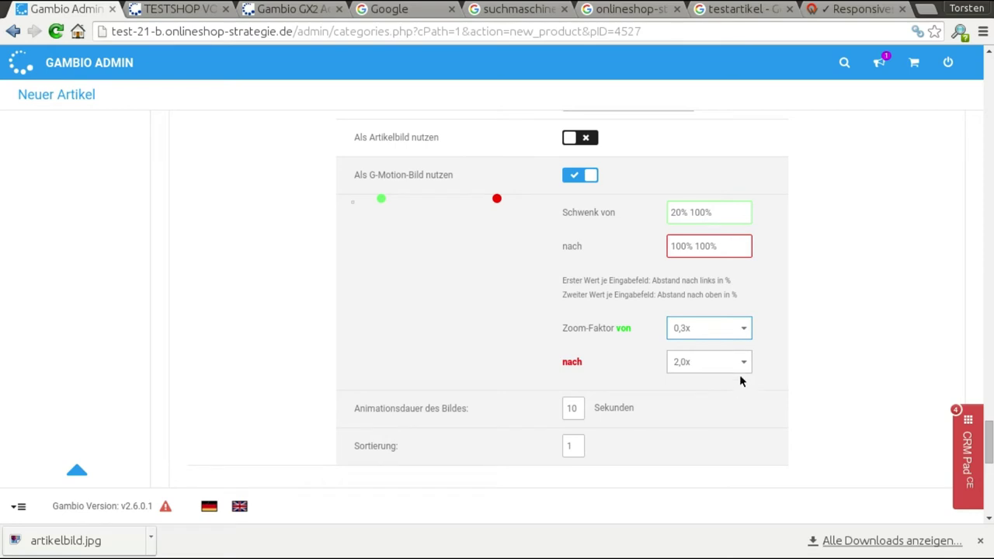
- Disable Als G-Motion-Bild nutzen for artikelbild.jpg
{"action": "scroll", "coordinate": [777, 311], "scroll_direction": "up", "scroll_amount": 1}
{"action": "left_click", "coordinate": [584, 255]}
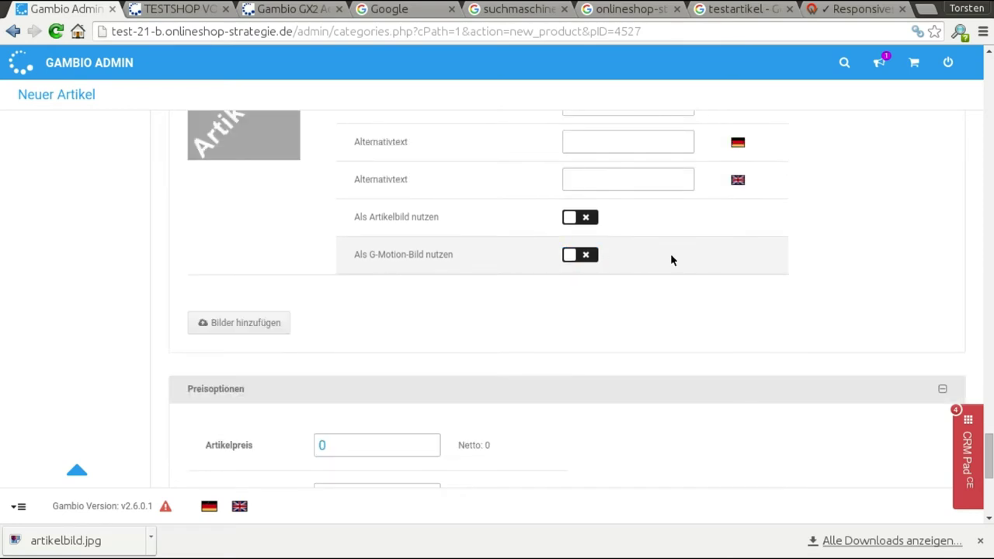
- Return to the Erweiterte Konfiguration section and review the G-Motion activation and the product identification fields
{"action": "scroll", "coordinate": [901, 221], "scroll_direction": "up", "scroll_amount": 10}
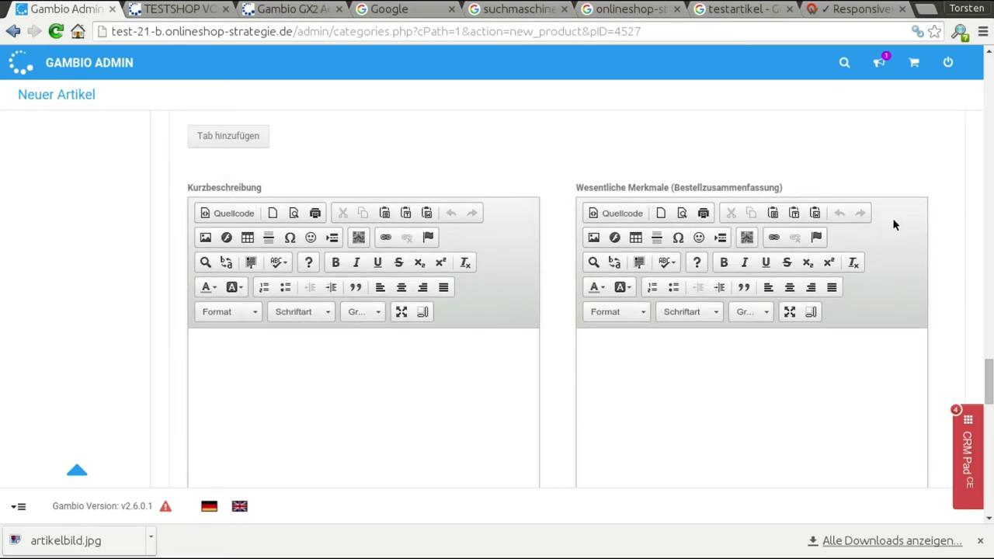
{"action": "scroll", "coordinate": [900, 233], "scroll_direction": "up", "scroll_amount": 10}
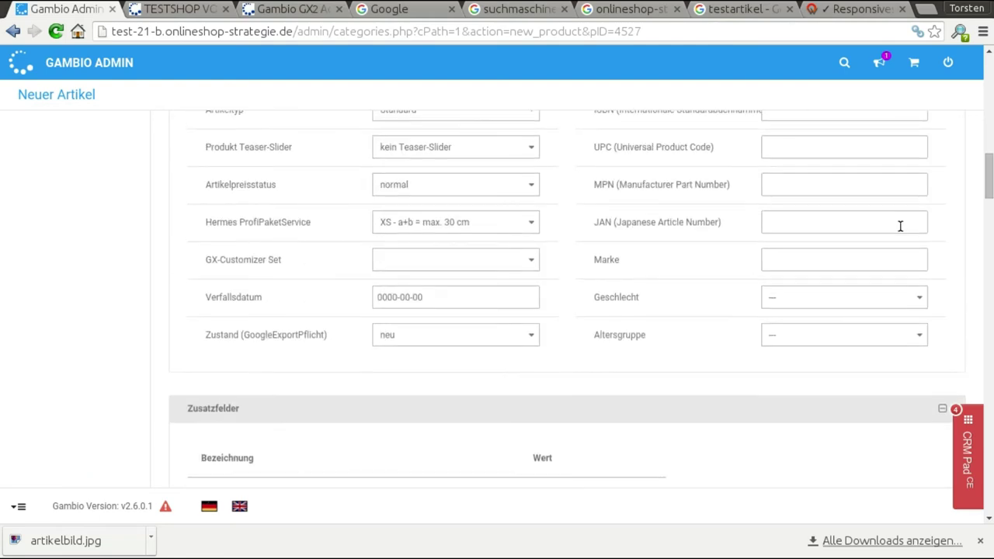
{"action": "scroll", "coordinate": [910, 233], "scroll_direction": "down", "scroll_amount": 2}
{"action": "scroll", "coordinate": [910, 236], "scroll_direction": "up", "scroll_amount": 1}
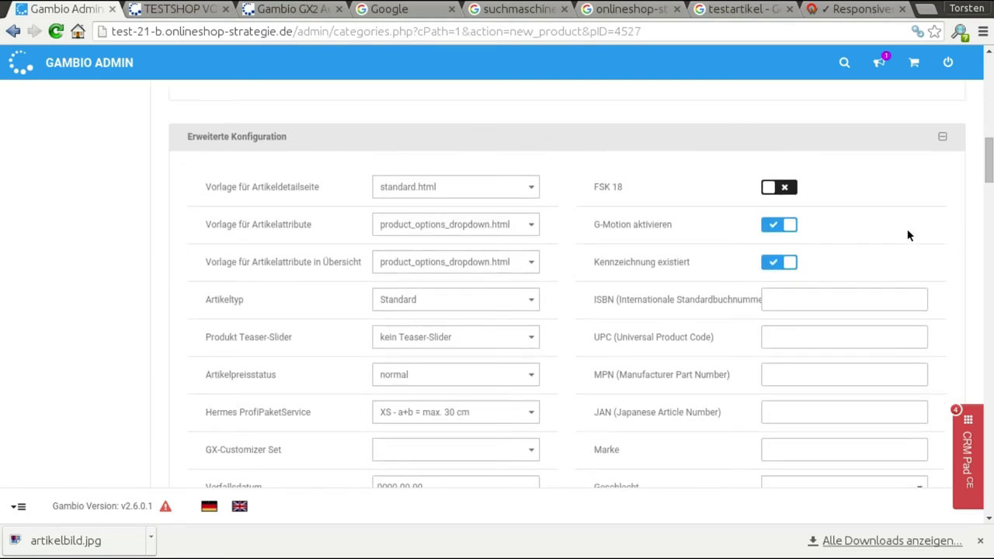
{"action": "scroll", "coordinate": [955, 246], "scroll_direction": "down", "scroll_amount": 4}
{"action": "scroll", "coordinate": [955, 247], "scroll_direction": "up", "scroll_amount": 4}
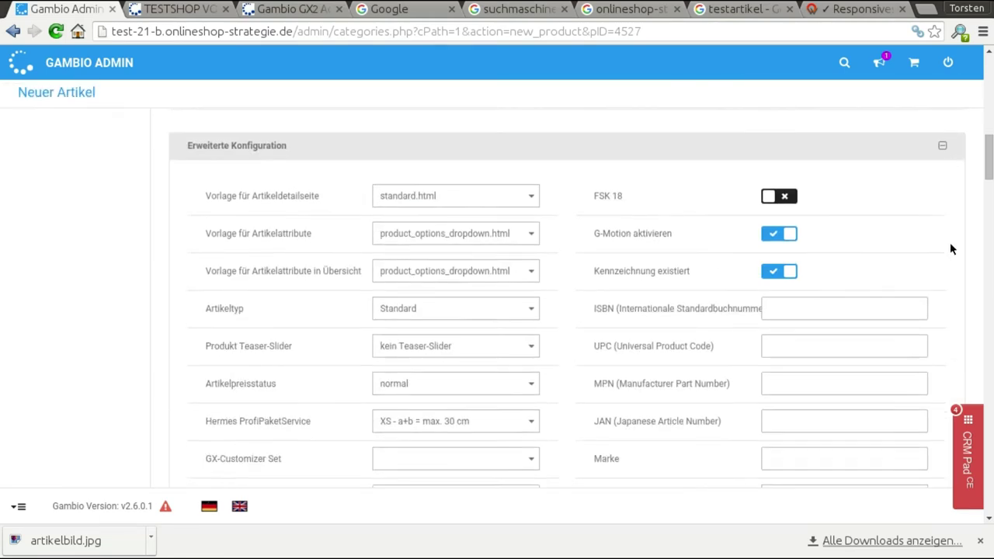
{"action": "scroll", "coordinate": [951, 247], "scroll_direction": "up", "scroll_amount": 1}
{"action": "scroll", "coordinate": [951, 247], "scroll_direction": "down", "scroll_amount": 1}
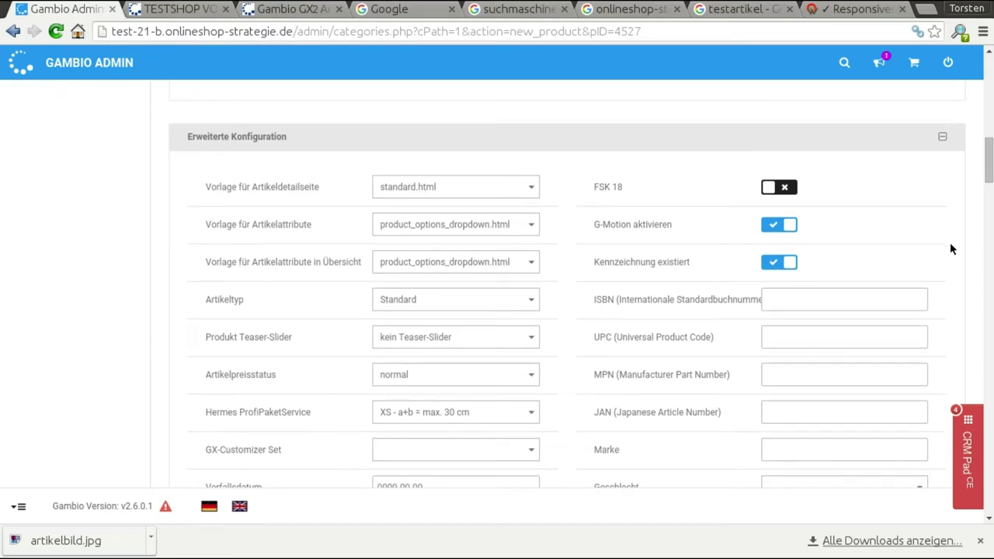
{"action": "scroll", "coordinate": [950, 248], "scroll_direction": "down", "scroll_amount": 2}
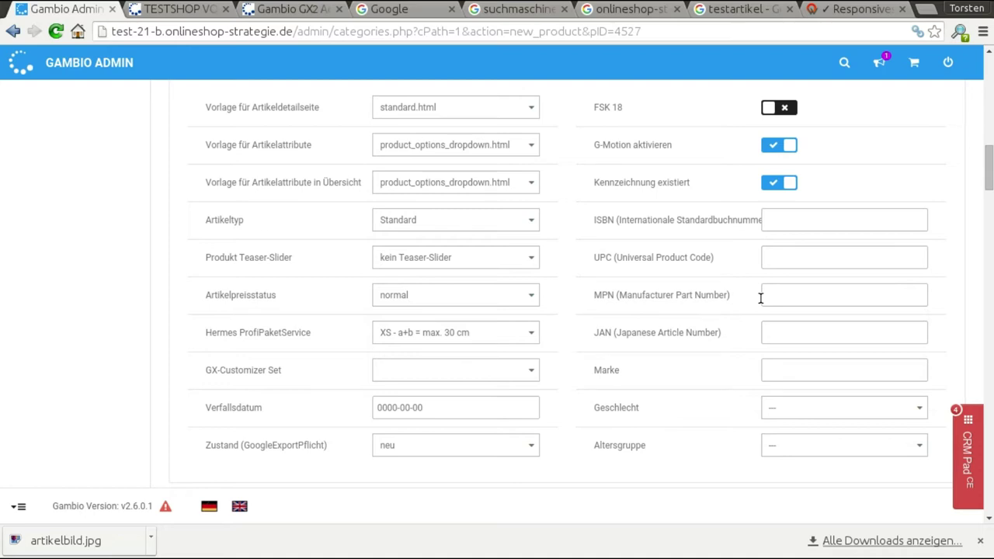
- Examine the Marke field and the available options for Geschlecht and Altersgruppe, leaving them unset
{"action": "scroll", "coordinate": [740, 349], "scroll_direction": "down", "scroll_amount": 1}
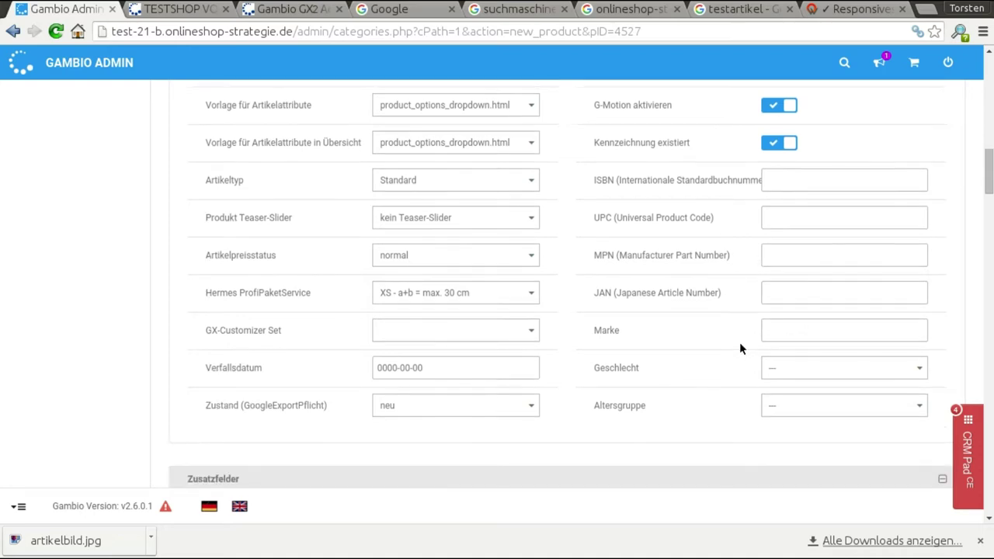
{"action": "left_click", "coordinate": [791, 336]}
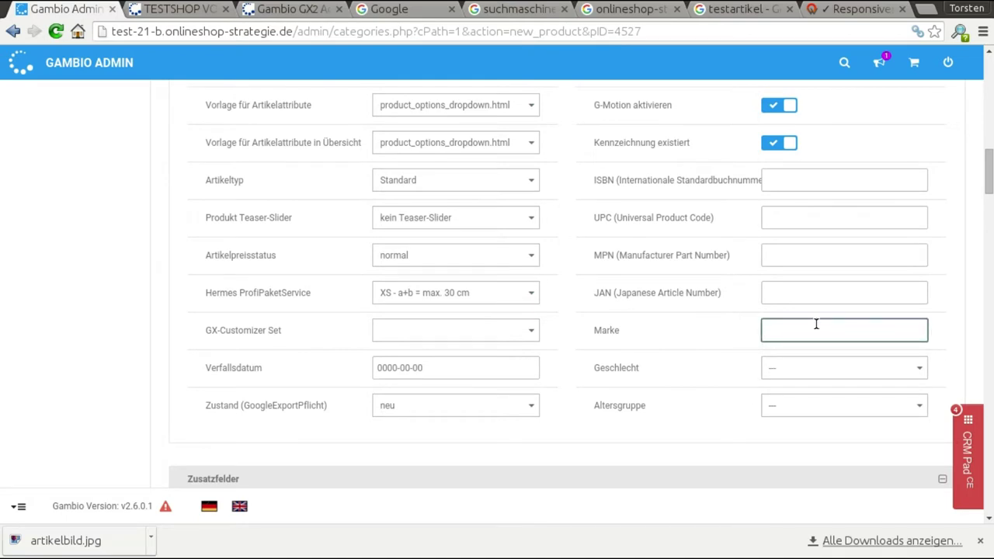
{"action": "scroll", "coordinate": [697, 342], "scroll_direction": "down", "scroll_amount": 1}
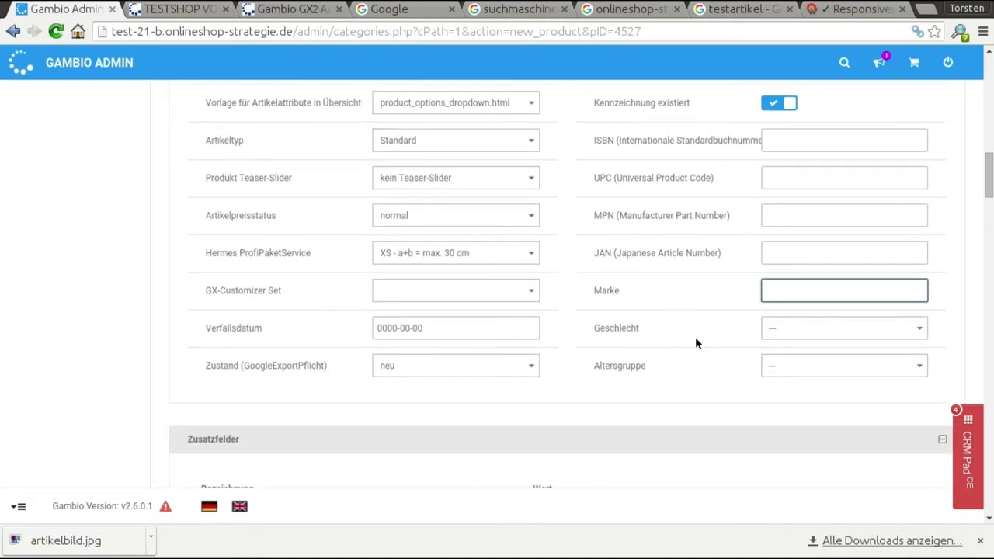
{"action": "scroll", "coordinate": [697, 342], "scroll_direction": "down", "scroll_amount": 1}
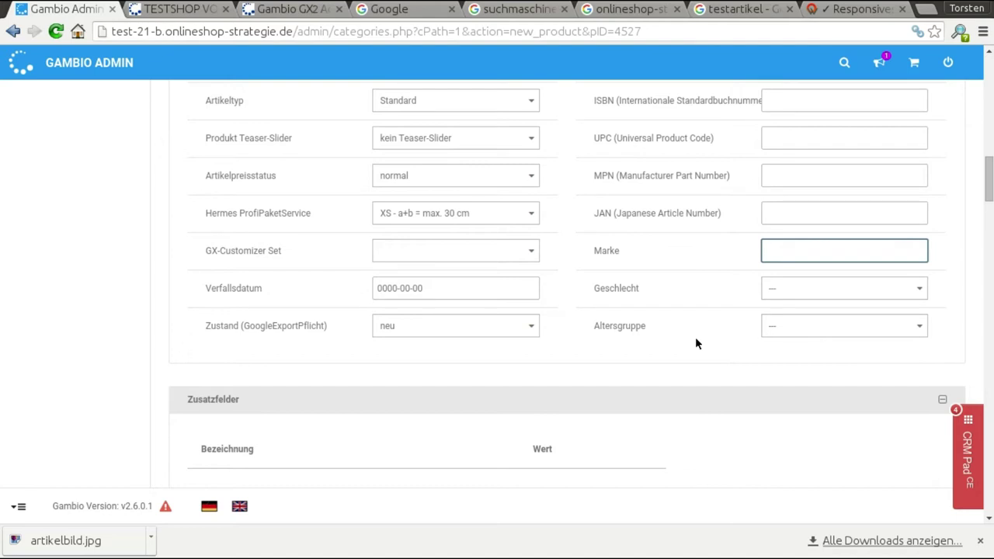
{"action": "left_click", "coordinate": [845, 289]}
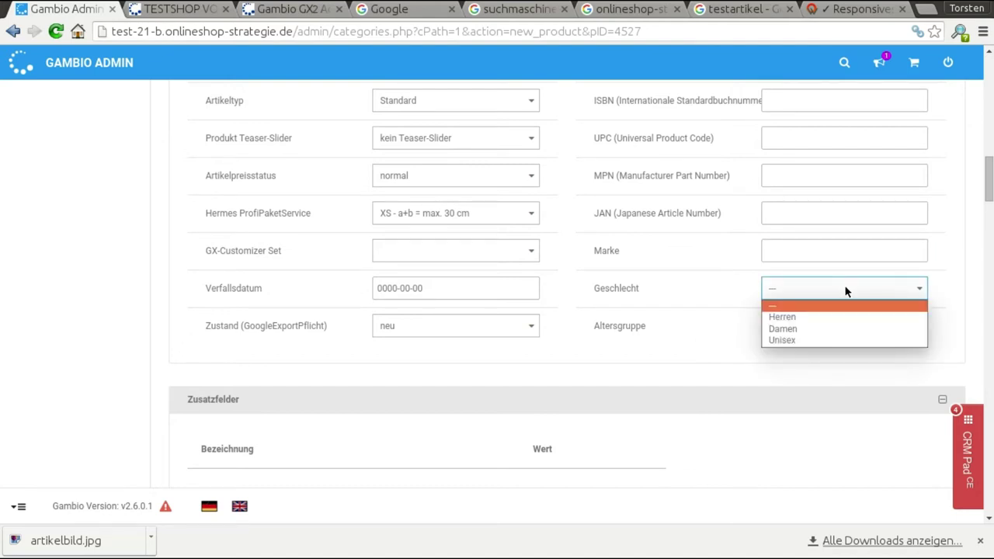
{"action": "left_click", "coordinate": [844, 289]}
{"action": "left_click", "coordinate": [844, 328]}
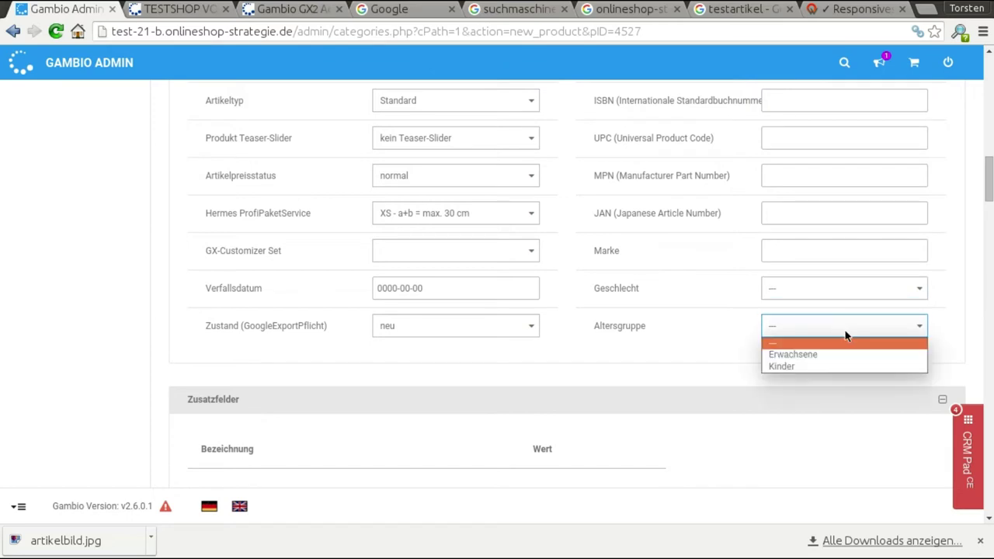
{"action": "left_click", "coordinate": [733, 299]}
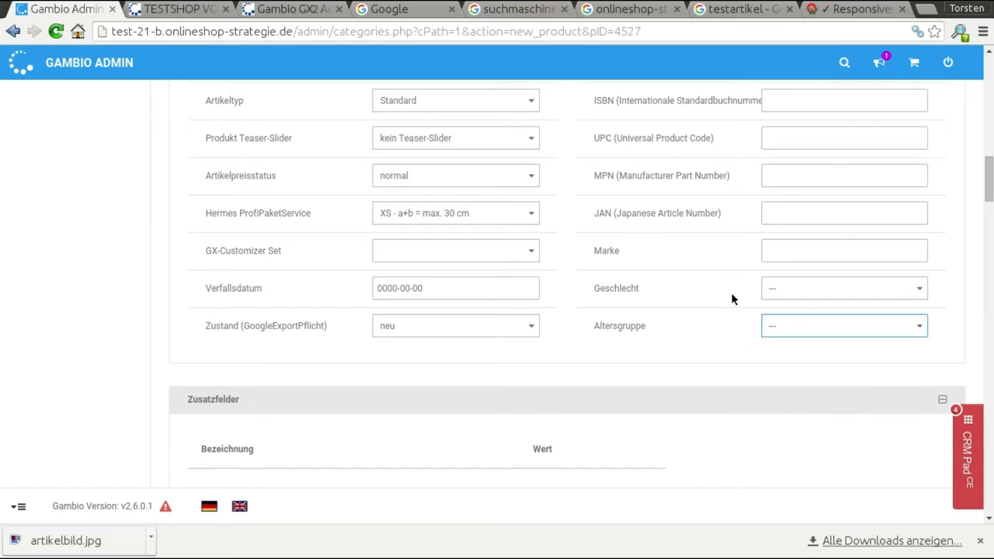
- Add the Google Kategorie Elektronik > Computer > Barebone-Computer to the article
{"action": "scroll", "coordinate": [733, 312], "scroll_direction": "down", "scroll_amount": 3}
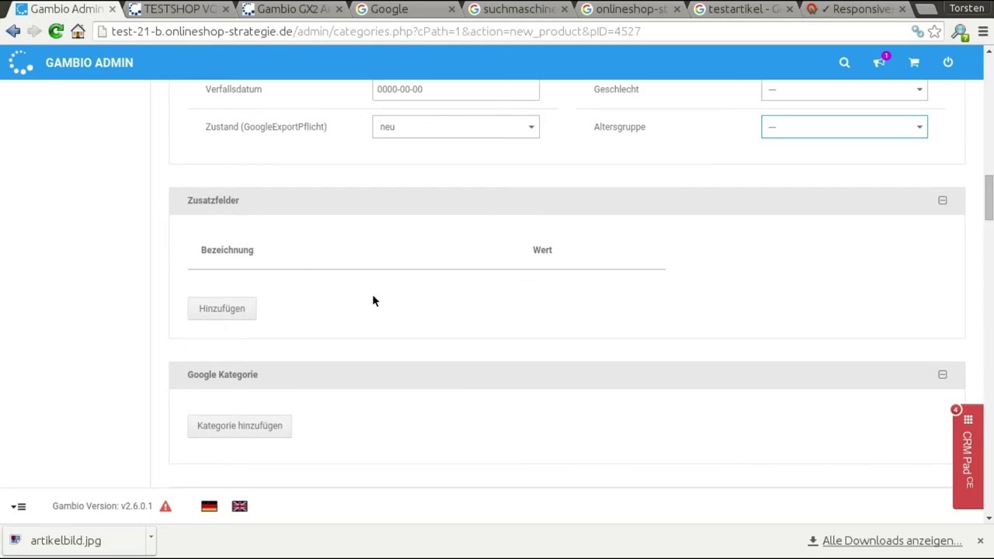
{"action": "left_click", "coordinate": [833, 14]}
{"action": "scroll", "coordinate": [440, 264], "scroll_direction": "down", "scroll_amount": 3}
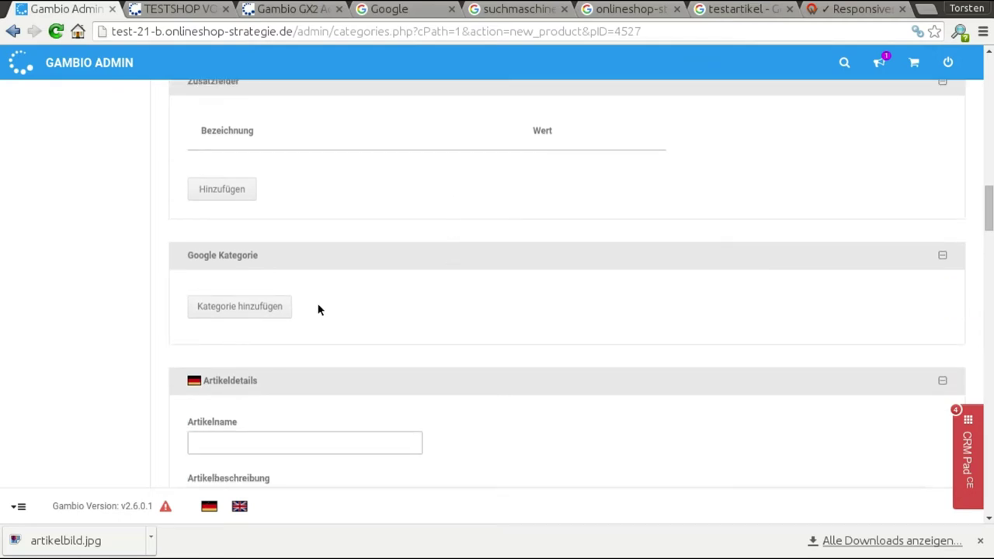
{"action": "left_click", "coordinate": [273, 307]}
{"action": "scroll", "coordinate": [582, 275], "scroll_direction": "down", "scroll_amount": 3}
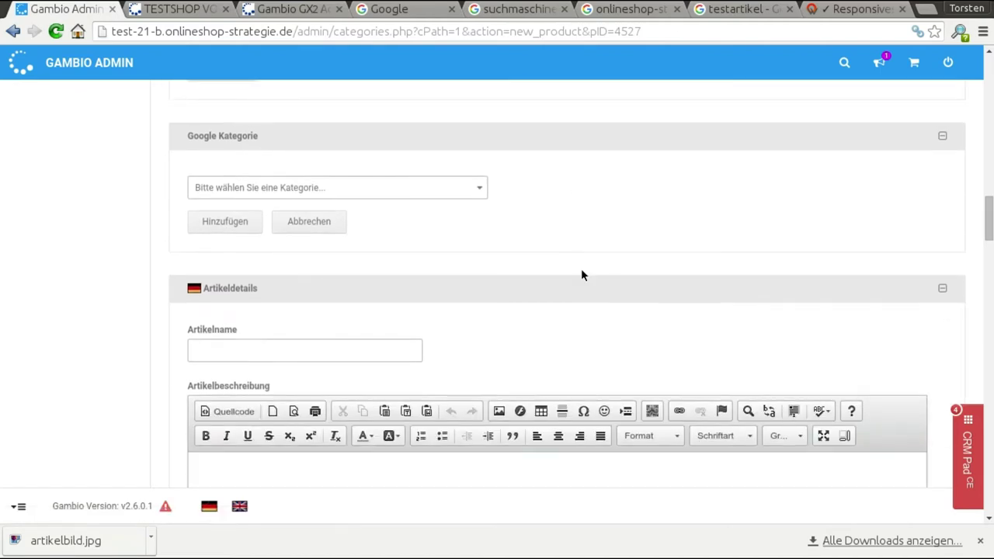
{"action": "scroll", "coordinate": [583, 275], "scroll_direction": "down", "scroll_amount": 2}
{"action": "left_click", "coordinate": [443, 120]}
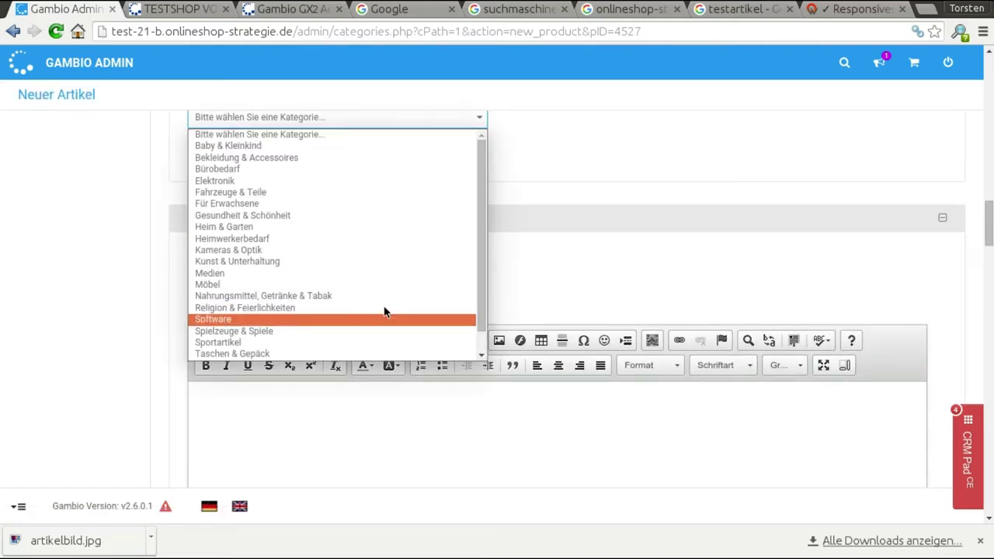
{"action": "left_click", "coordinate": [319, 181]}
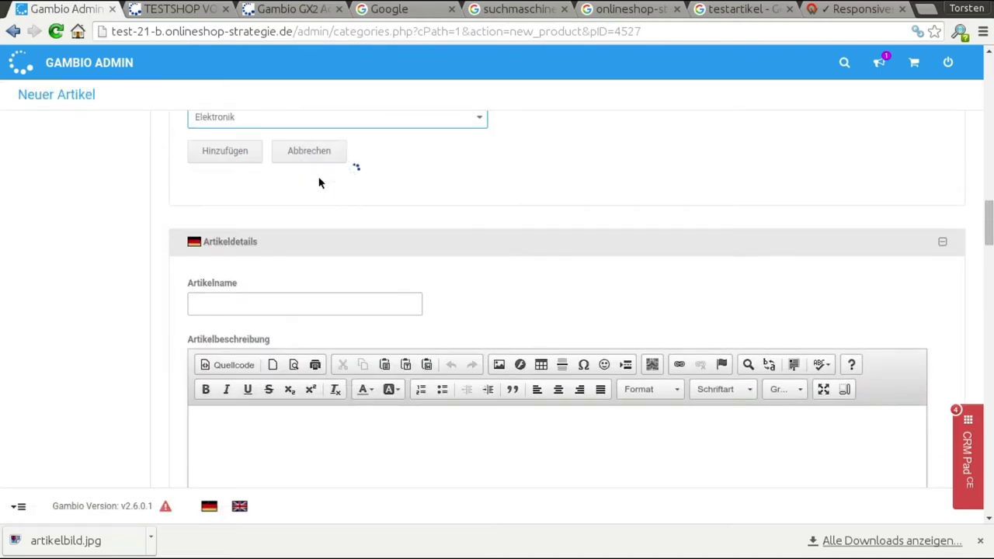
{"action": "left_click", "coordinate": [397, 200]}
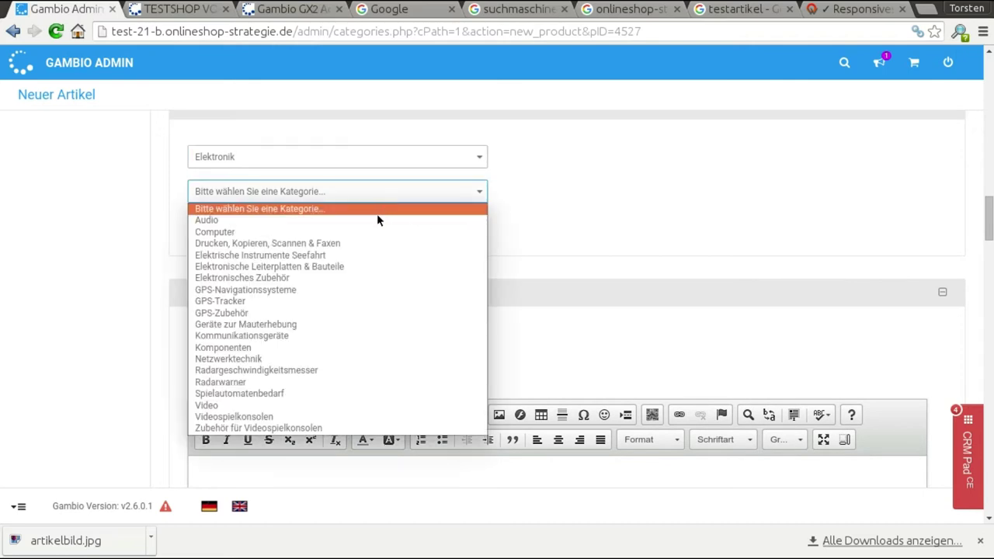
{"action": "left_click", "coordinate": [350, 232]}
{"action": "left_click", "coordinate": [342, 226]}
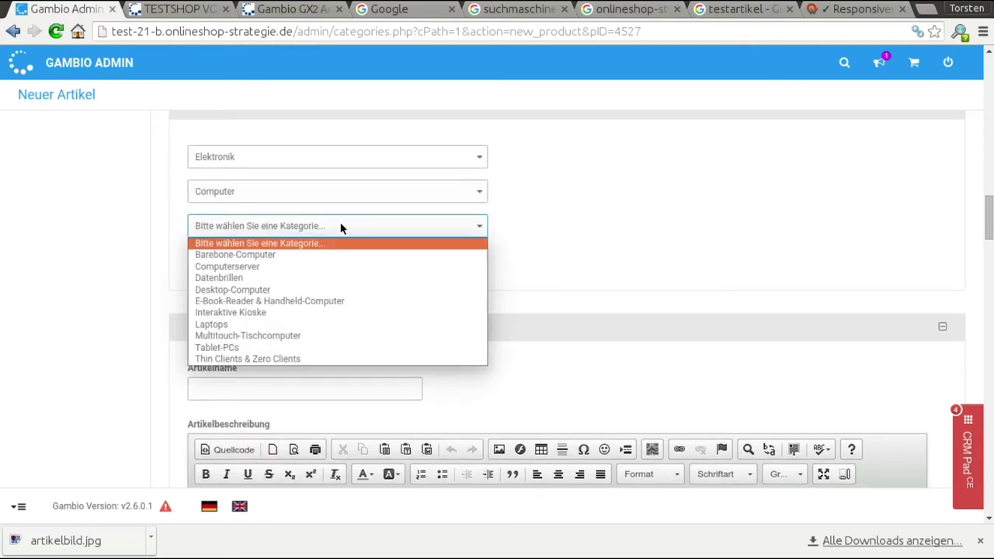
{"action": "left_click", "coordinate": [324, 256]}
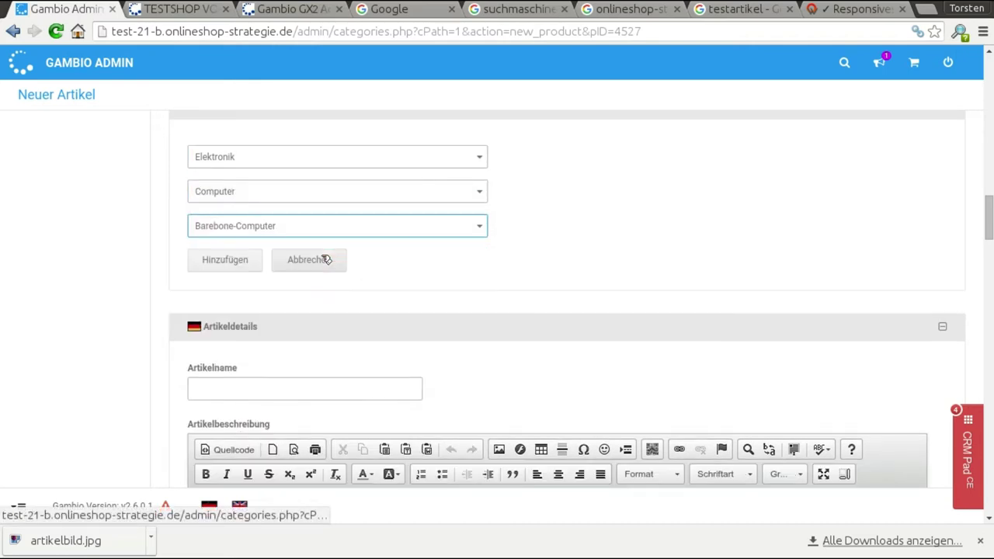
{"action": "left_click", "coordinate": [236, 261]}
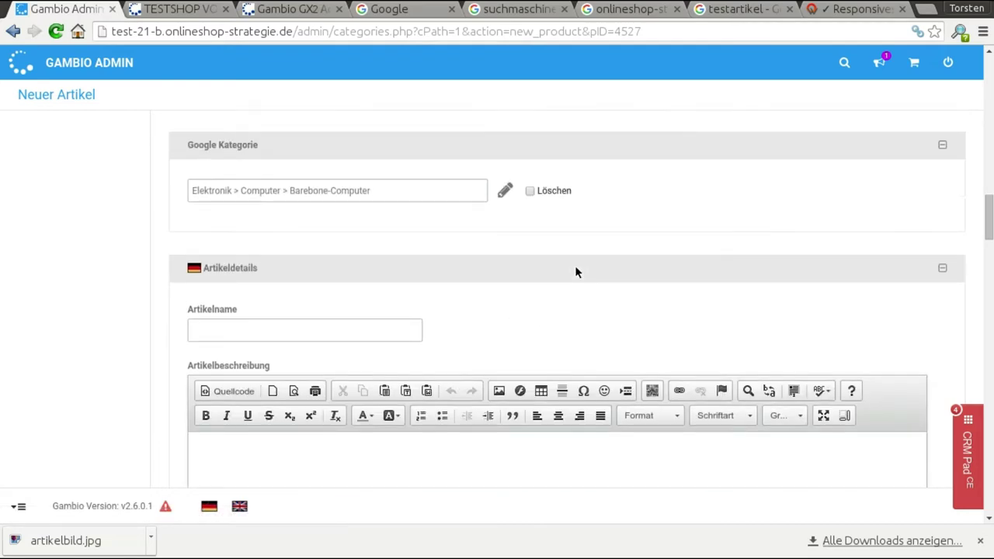
- Mark the article's Elektronik > Computer > Barebone-Computer Google Kategorie for deletion
{"action": "scroll", "coordinate": [577, 272], "scroll_direction": "up", "scroll_amount": 1}
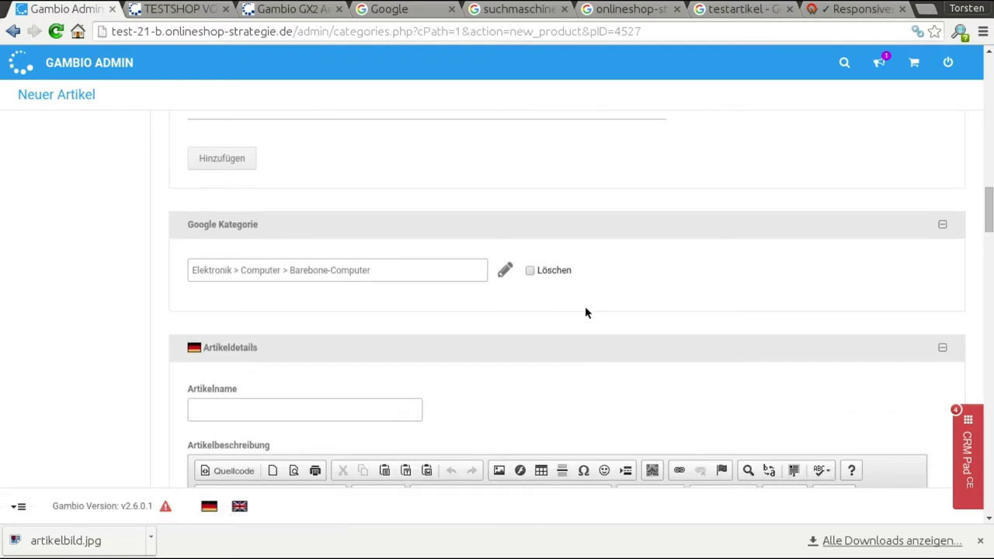
{"action": "scroll", "coordinate": [161, 317], "scroll_direction": "down", "scroll_amount": 1}
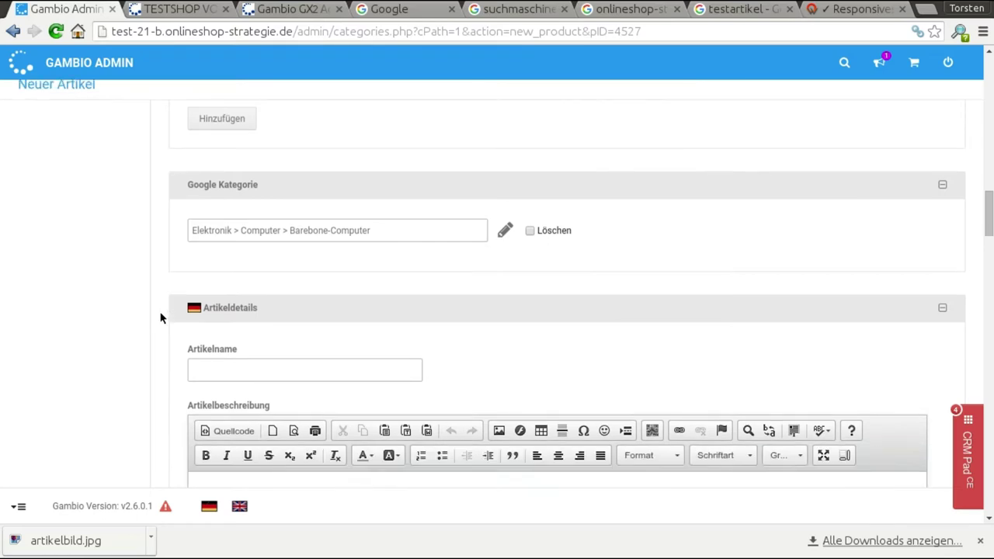
{"action": "scroll", "coordinate": [161, 318], "scroll_direction": "down", "scroll_amount": 1}
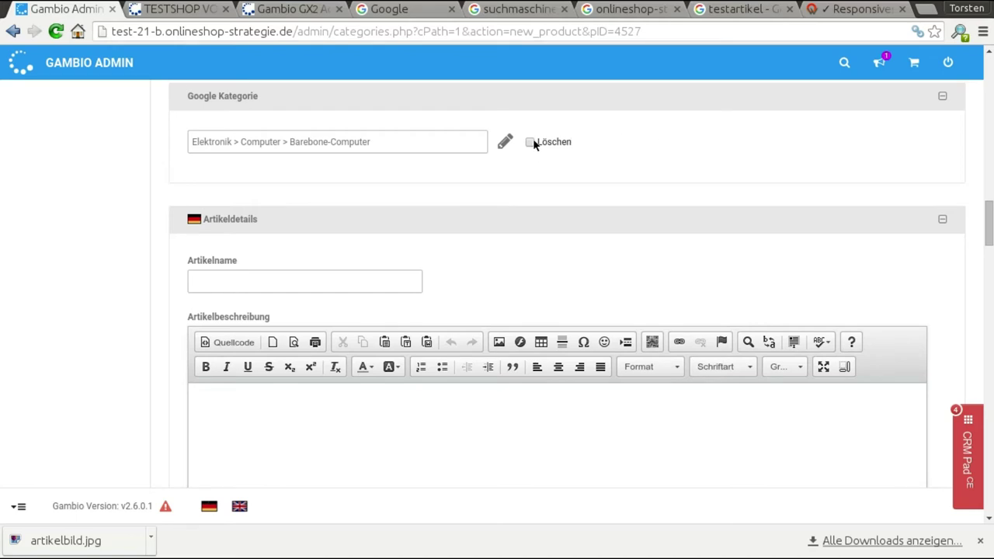
{"action": "scroll", "coordinate": [469, 207], "scroll_direction": "down", "scroll_amount": 1}
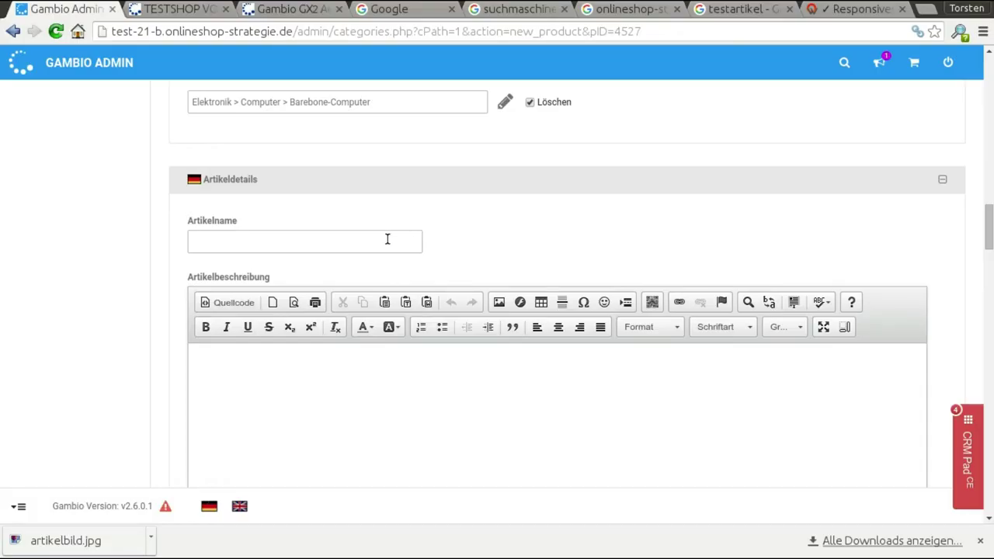
- Set the German Artikelname to Testartikel xy and enter 150-200 +++ as the Artikelbeschreibung
{"action": "left_click", "coordinate": [388, 239]}
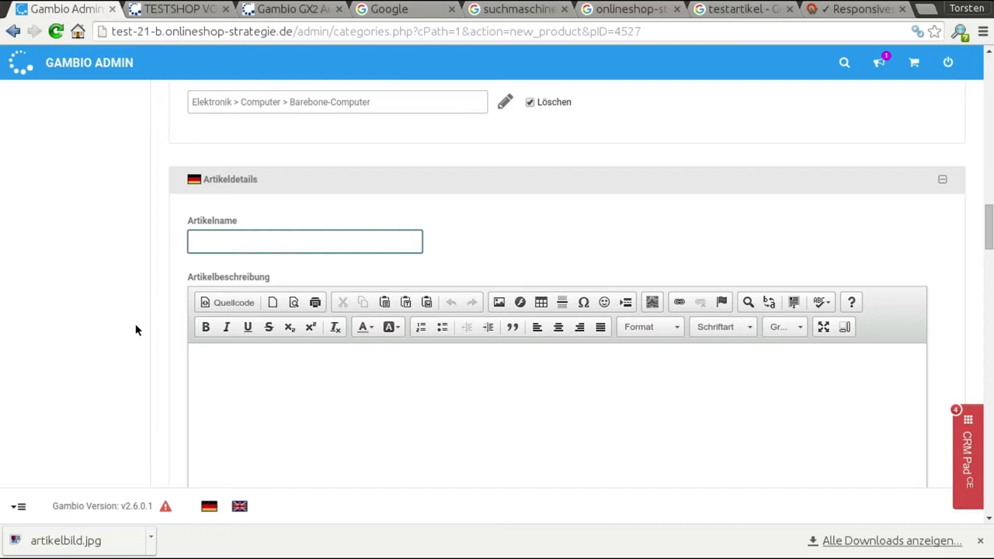
{"action": "type", "text": "Testartikel xy"}
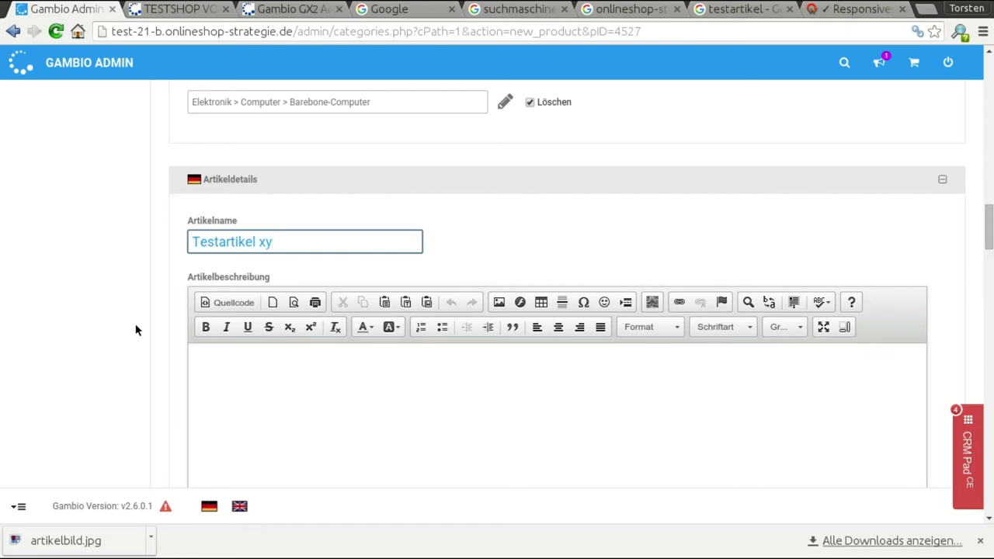
{"action": "scroll", "coordinate": [155, 308], "scroll_direction": "down", "scroll_amount": 3}
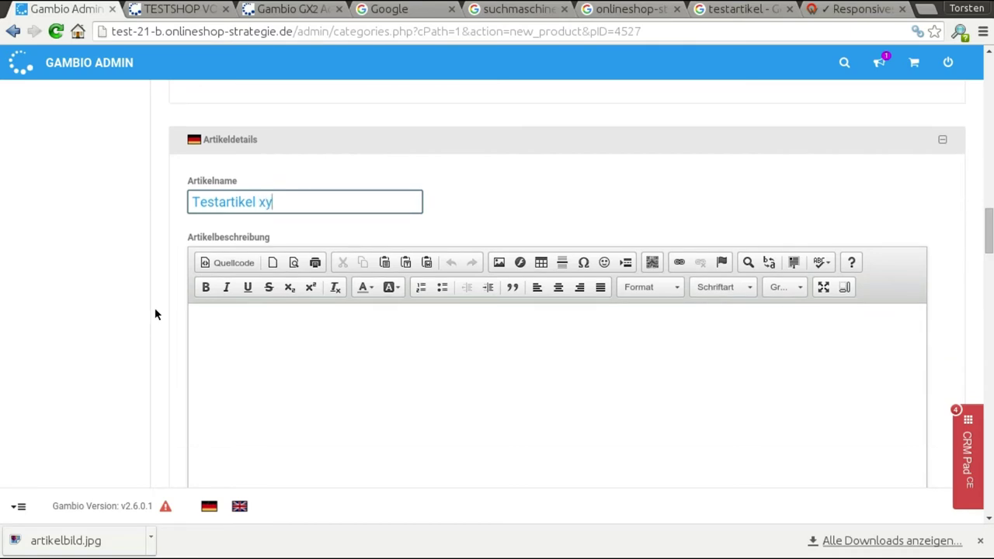
{"action": "left_click", "coordinate": [404, 289]}
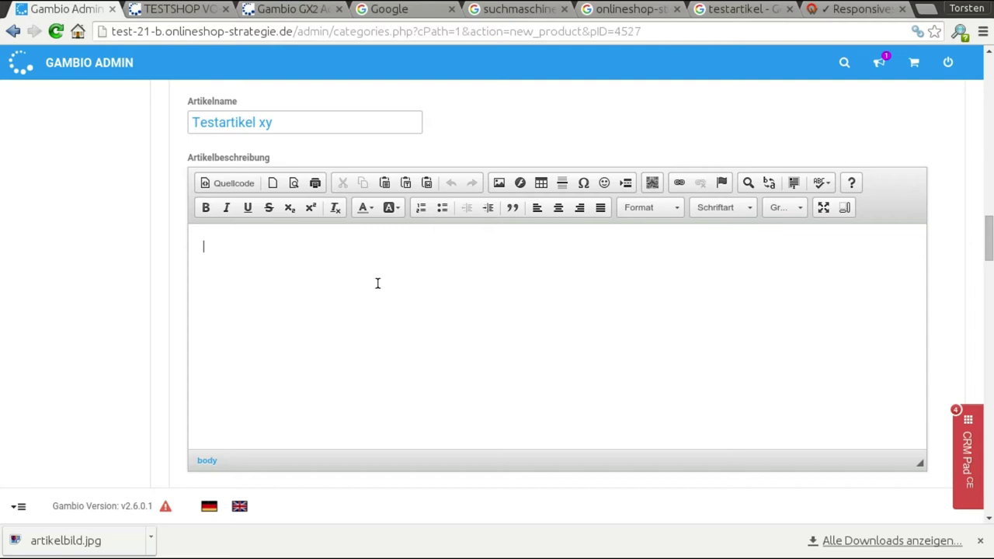
{"action": "type", "text": "150-200 +++"}
{"action": "scroll", "coordinate": [392, 292], "scroll_direction": "down", "scroll_amount": 10}
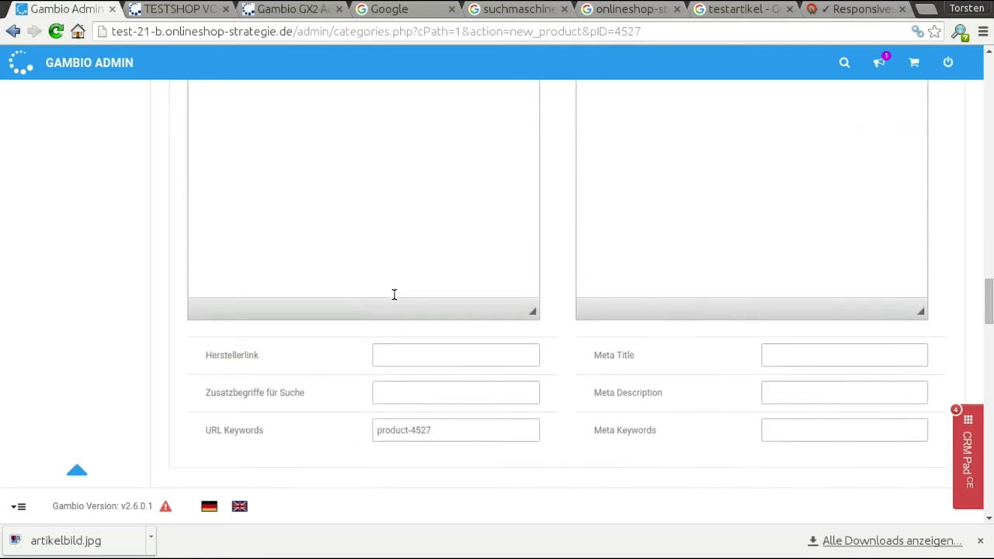
- Review the German article's link, keyword and meta fields, return to the Artikelbeschreibung, and dismiss the browser's download bar
{"action": "scroll", "coordinate": [394, 295], "scroll_direction": "down", "scroll_amount": 1}
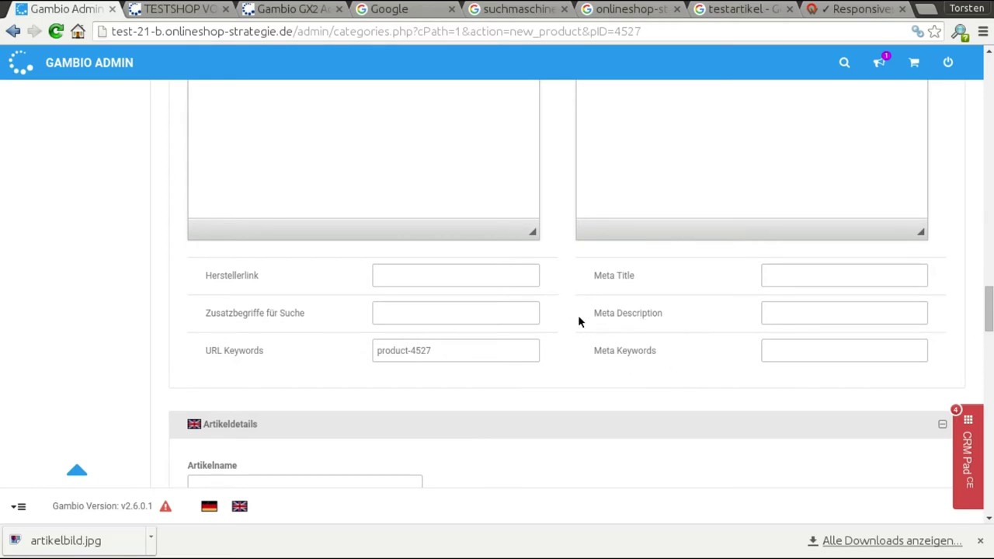
{"action": "scroll", "coordinate": [571, 309], "scroll_direction": "up", "scroll_amount": 10}
{"action": "scroll", "coordinate": [568, 308], "scroll_direction": "up", "scroll_amount": 1}
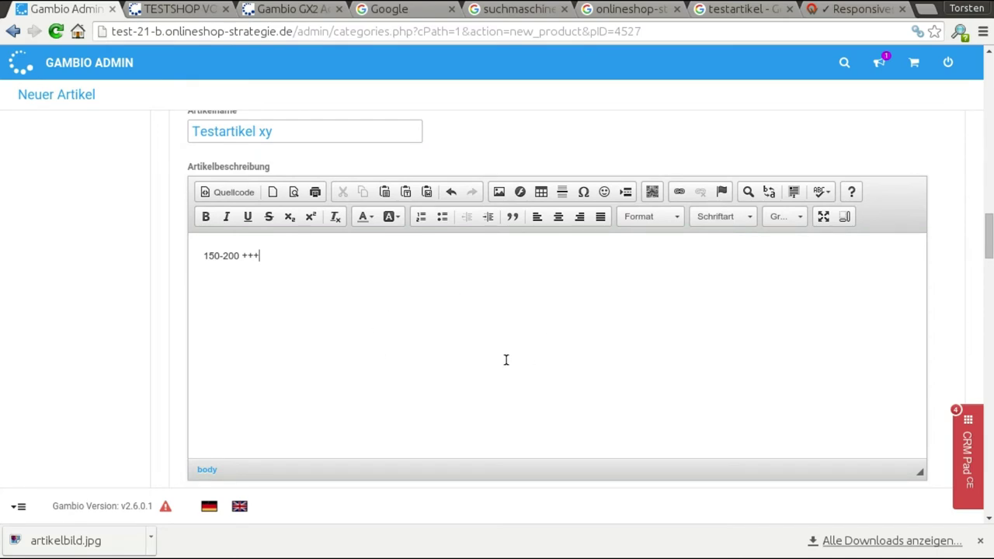
{"action": "left_click", "coordinate": [521, 296]}
{"action": "left_click", "coordinate": [981, 542]}
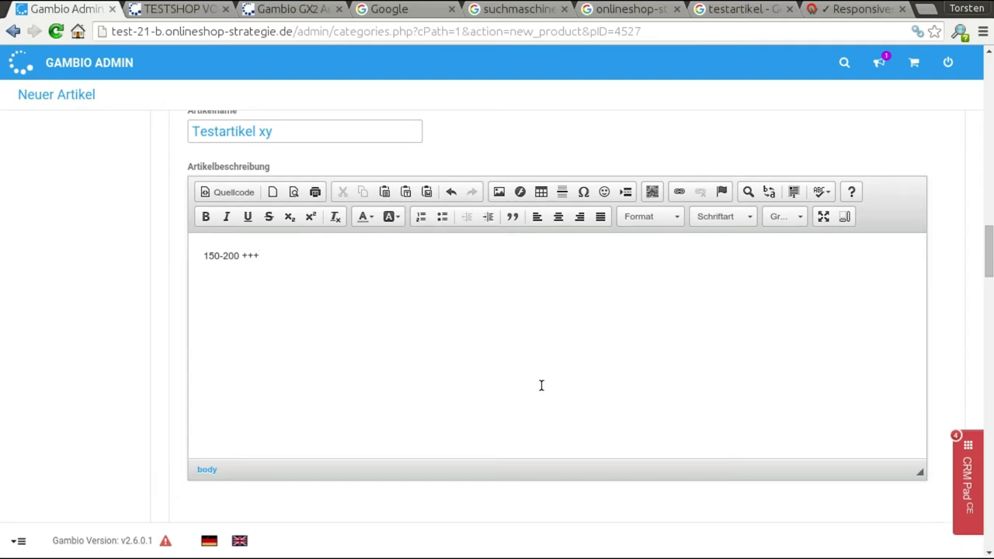
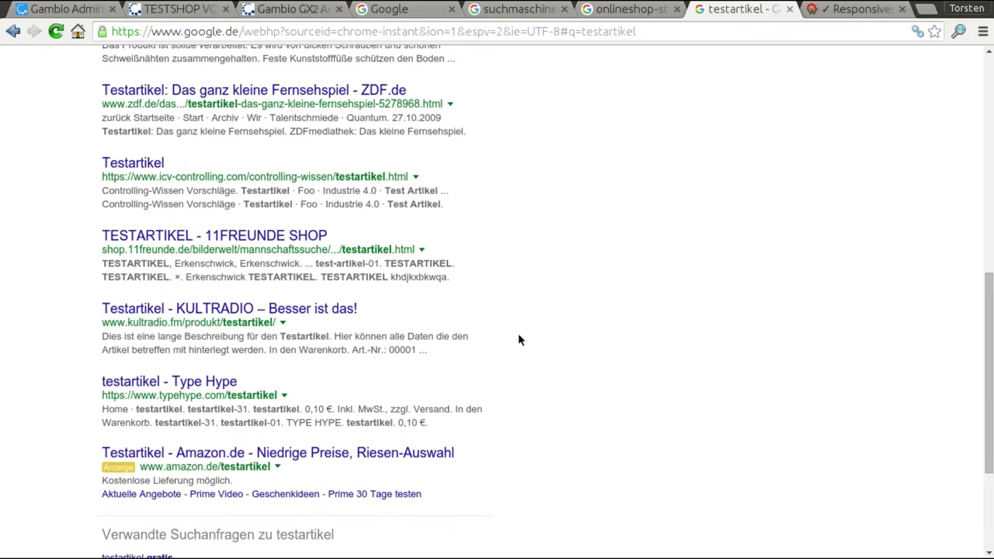
- Examine the page titles in the Google results for testartikel, highlighting the ZDF.de, 11FREUNDE SHOP and KULTRADIO titles
{"action": "scroll", "coordinate": [533, 351], "scroll_direction": "up", "scroll_amount": 5}
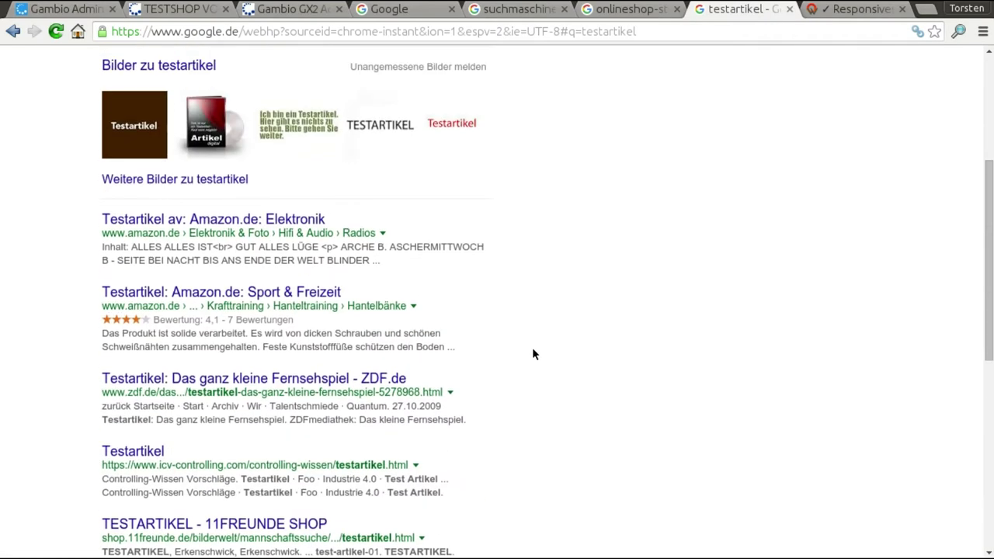
{"action": "scroll", "coordinate": [531, 339], "scroll_direction": "down", "scroll_amount": 2}
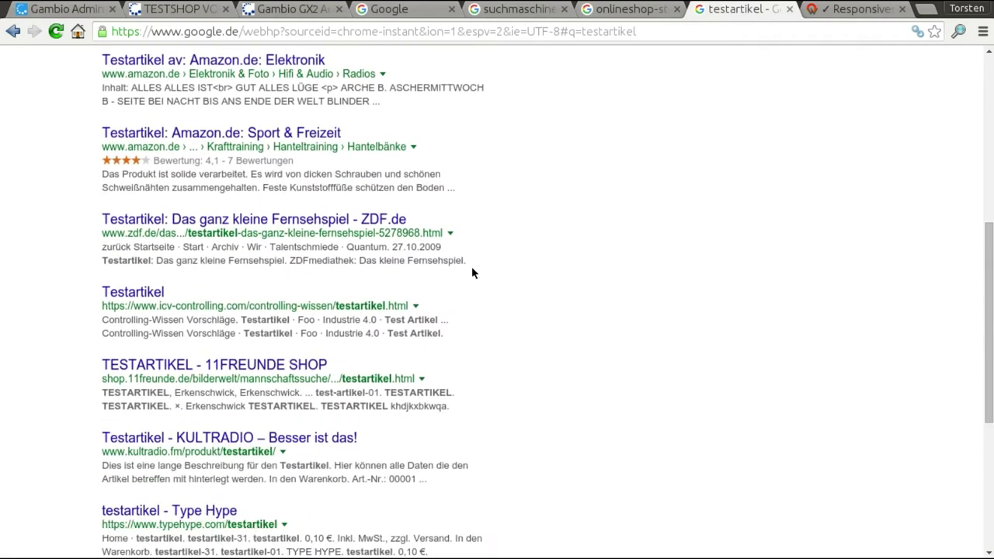
{"action": "left_click_drag", "start_coordinate": [417, 220], "coordinate": [82, 219]}
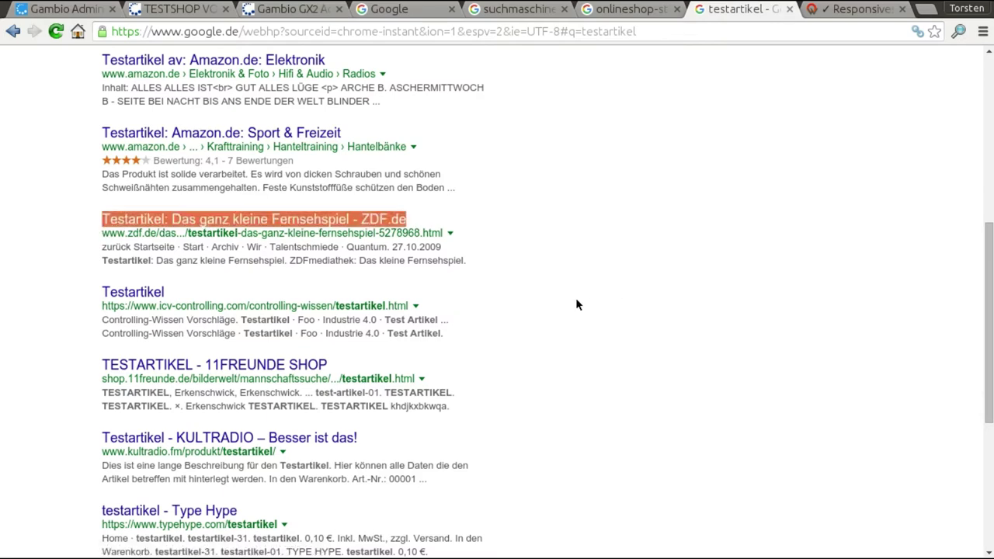
{"action": "scroll", "coordinate": [577, 304], "scroll_direction": "down", "scroll_amount": 1}
{"action": "left_click_drag", "start_coordinate": [336, 282], "coordinate": [93, 278]}
{"action": "scroll", "coordinate": [566, 295], "scroll_direction": "down", "scroll_amount": 1}
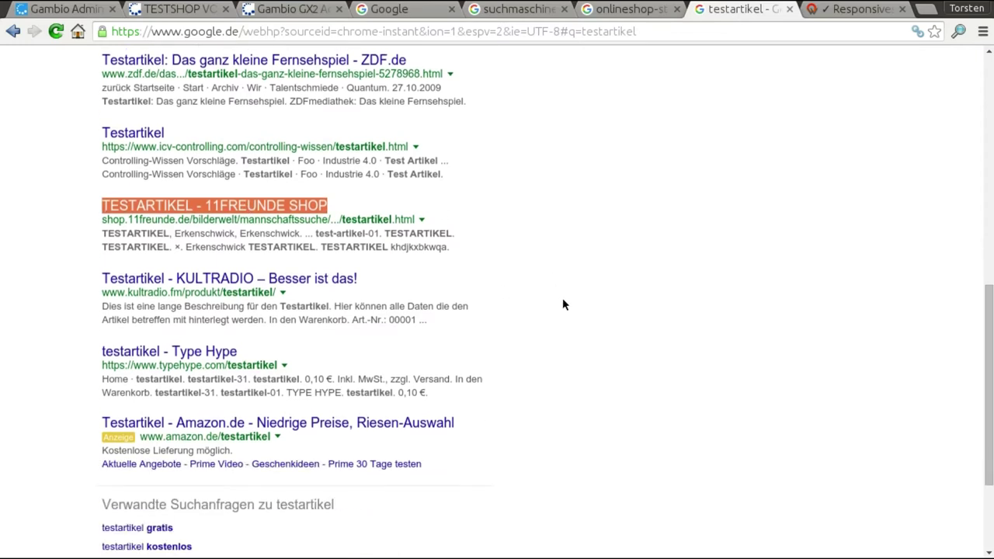
{"action": "left_click_drag", "start_coordinate": [398, 281], "coordinate": [94, 281]}
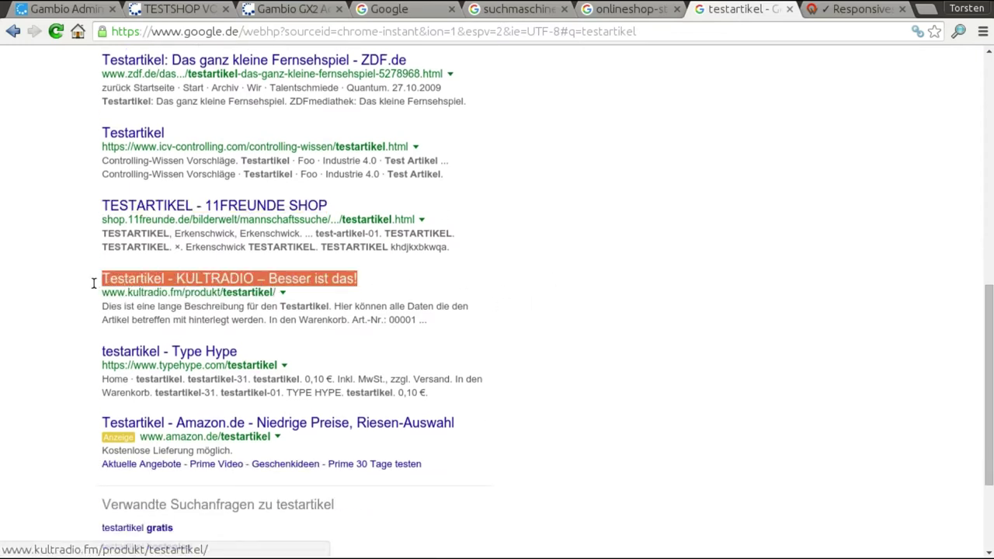
{"action": "left_click", "coordinate": [578, 265]}
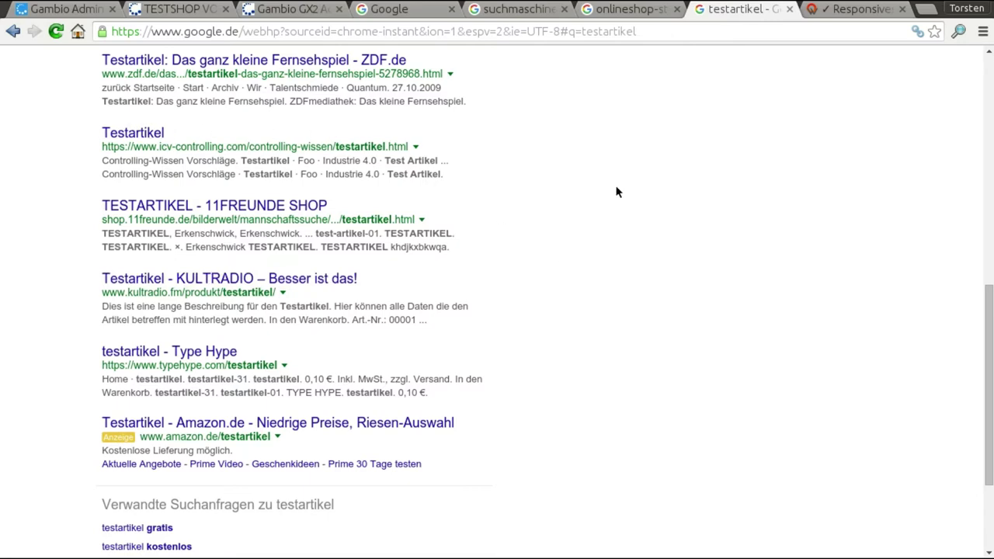
- Copy the result title "Testartikel: Amazon.de: Sport & Freizeit" from Google into the blank document in the text editor
{"action": "scroll", "coordinate": [590, 277], "scroll_direction": "up", "scroll_amount": 2}
{"action": "scroll", "coordinate": [428, 143], "scroll_direction": "up", "scroll_amount": 2}
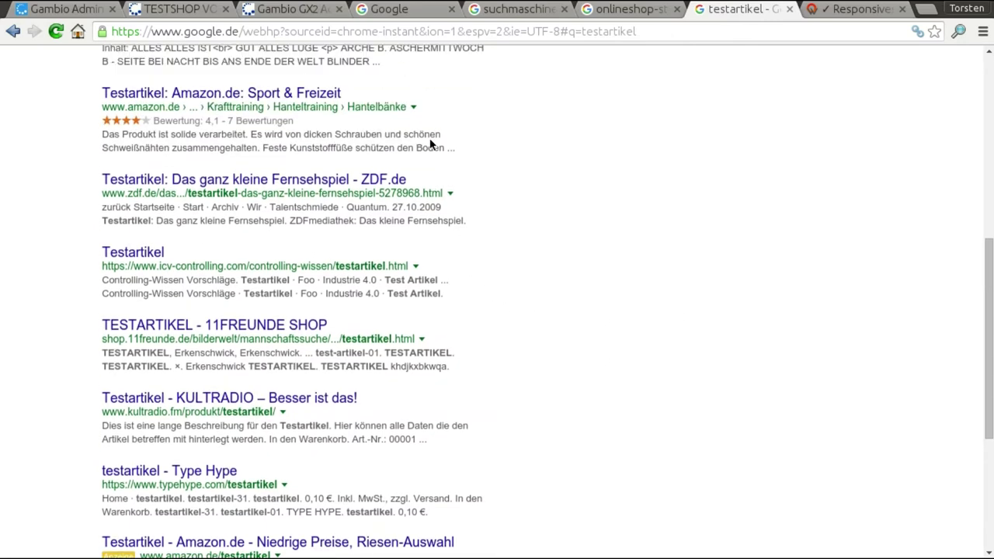
{"action": "left_click_drag", "start_coordinate": [342, 133], "coordinate": [101, 132]}
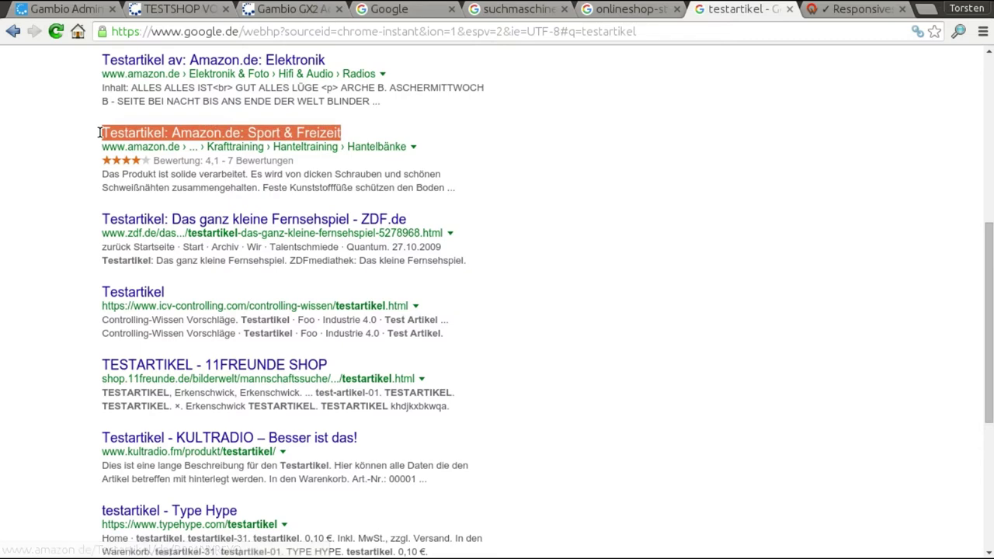
{"action": "key", "text": "ctrl+c"}
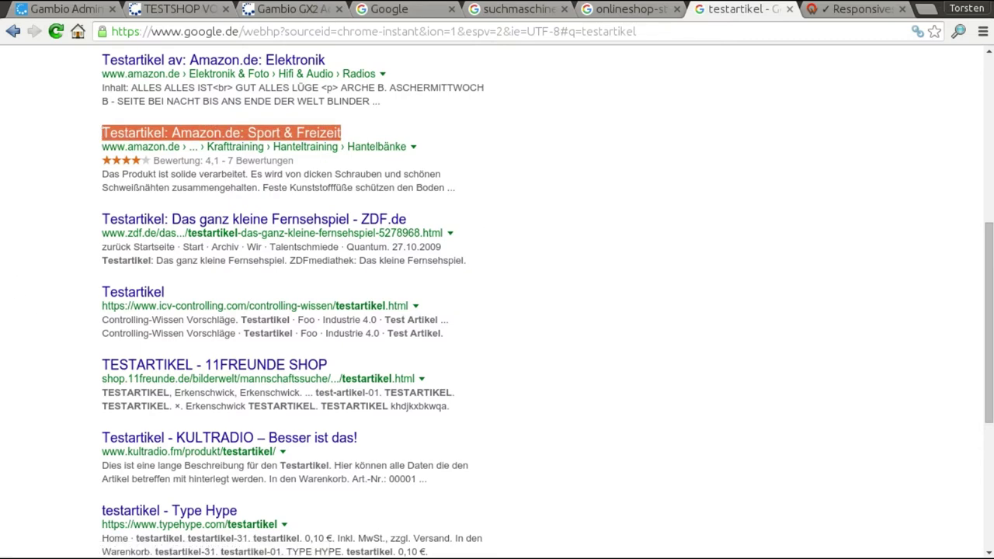
{"action": "key", "text": "alt+Tab"}
{"action": "key", "text": "ctrl+v"}
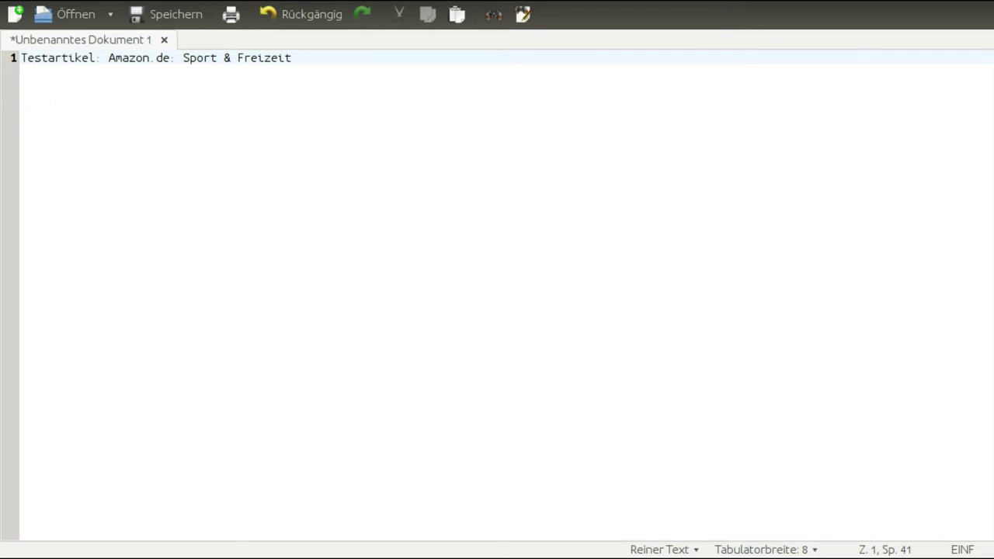
- Replace the text editor's content with the Google result title "Testartikel: Das ganz kleine Fernsehspiel - ZDF.de"
{"action": "key", "text": "alt+Tab"}
{"action": "left_click_drag", "start_coordinate": [444, 224], "coordinate": [102, 220]}
{"action": "key", "text": "ctrl+c"}
{"action": "key", "text": "alt+Tab"}
{"action": "key", "text": "ctrl+a"}
{"action": "key", "text": "ctrl+v"}
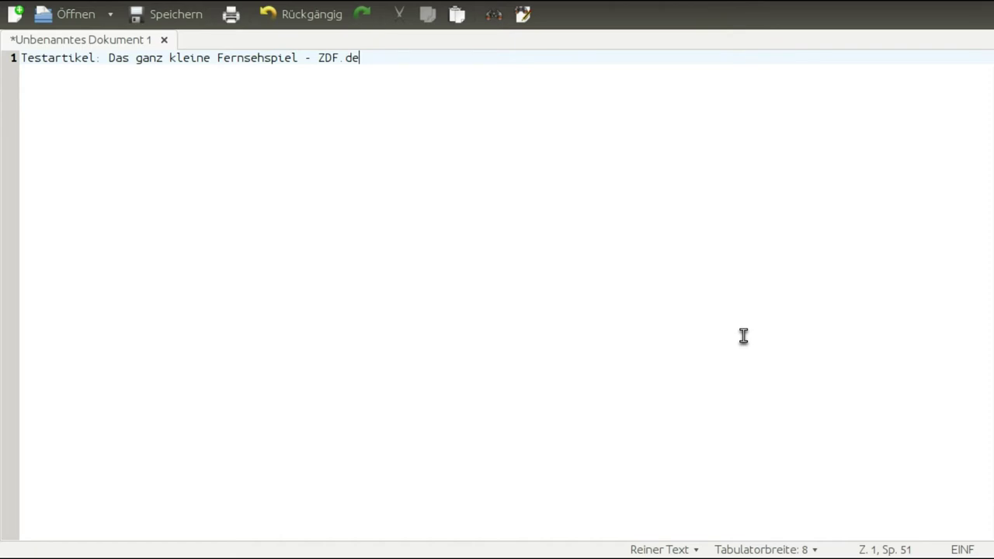
- Return to the Gambio article form in the browser and place the cursor in the German Meta Description field
{"action": "left_click", "coordinate": [13, 121]}
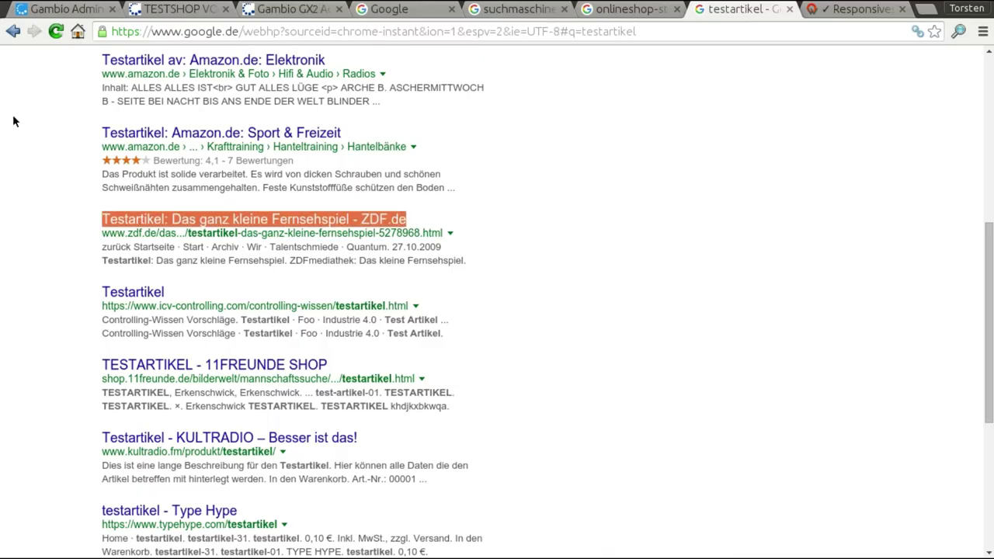
{"action": "left_click", "coordinate": [491, 225]}
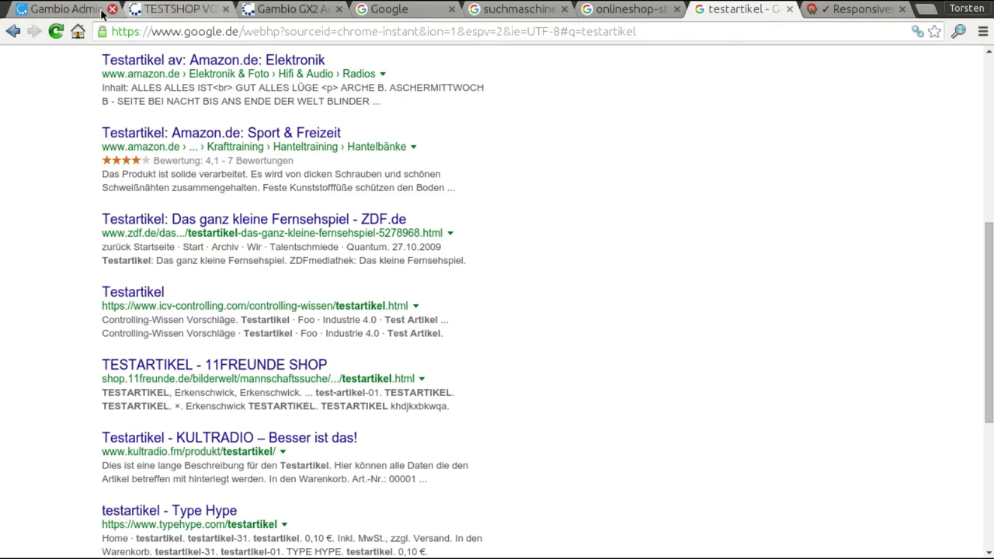
{"action": "left_click", "coordinate": [66, 9]}
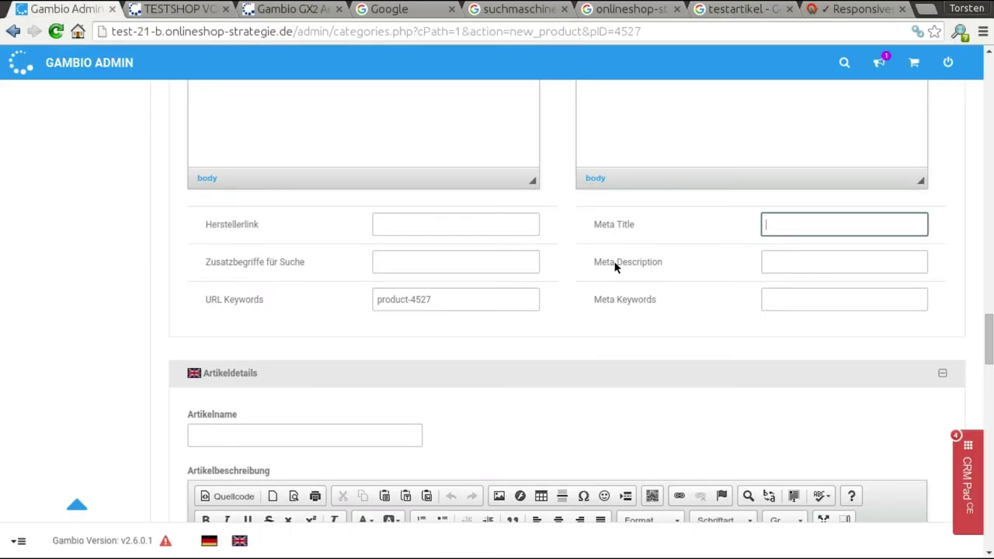
{"action": "left_click", "coordinate": [800, 267]}
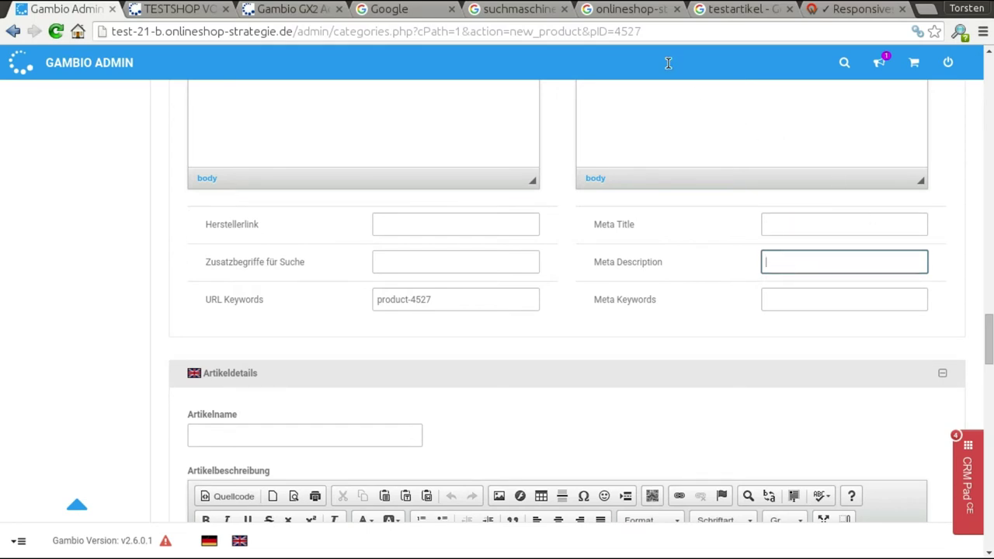
- Examine the Wikipedia result's description snippet in the Google results for suchmaschinenoptimierung
{"action": "left_click", "coordinate": [507, 10]}
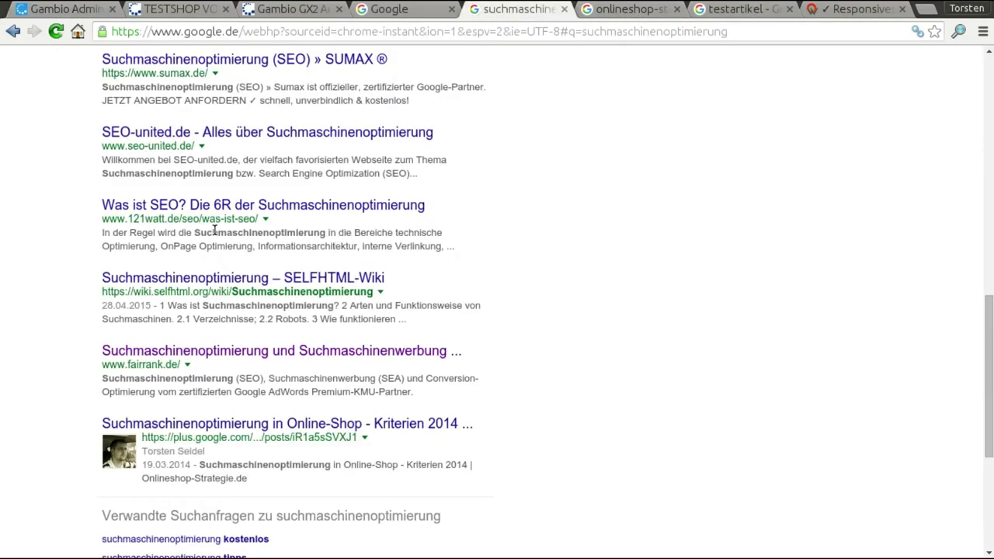
{"action": "scroll", "coordinate": [527, 231], "scroll_direction": "up", "scroll_amount": 10}
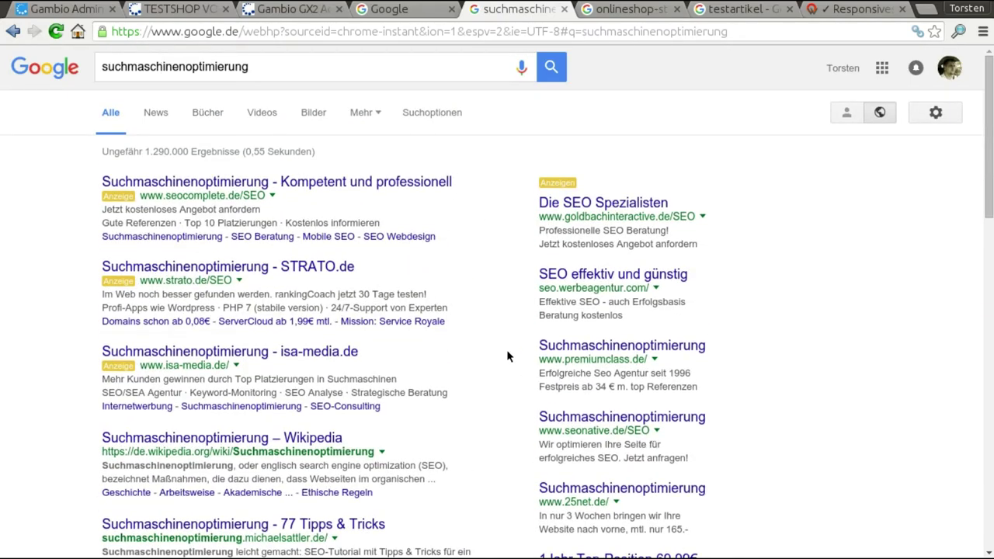
{"action": "scroll", "coordinate": [506, 355], "scroll_direction": "down", "scroll_amount": 3}
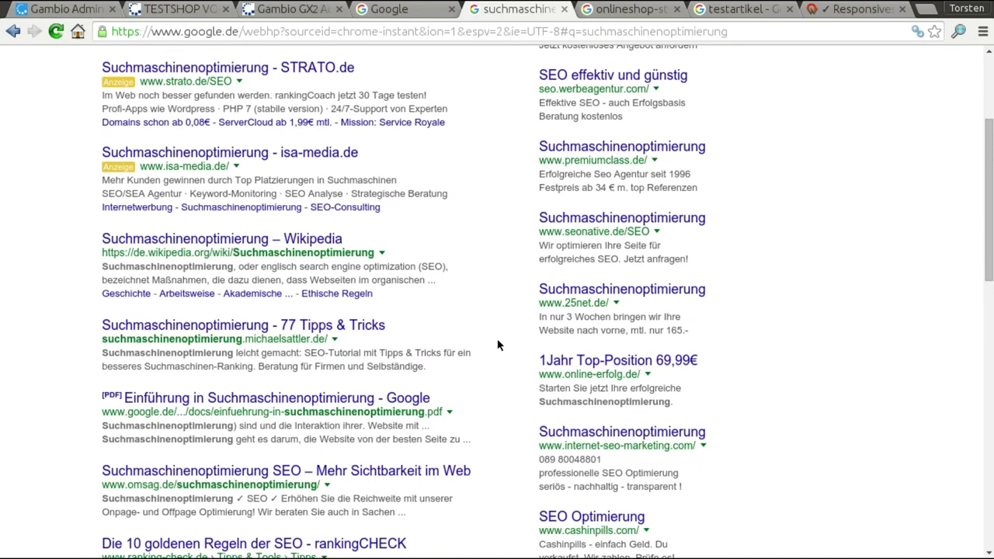
{"action": "left_click_drag", "start_coordinate": [438, 280], "coordinate": [102, 266]}
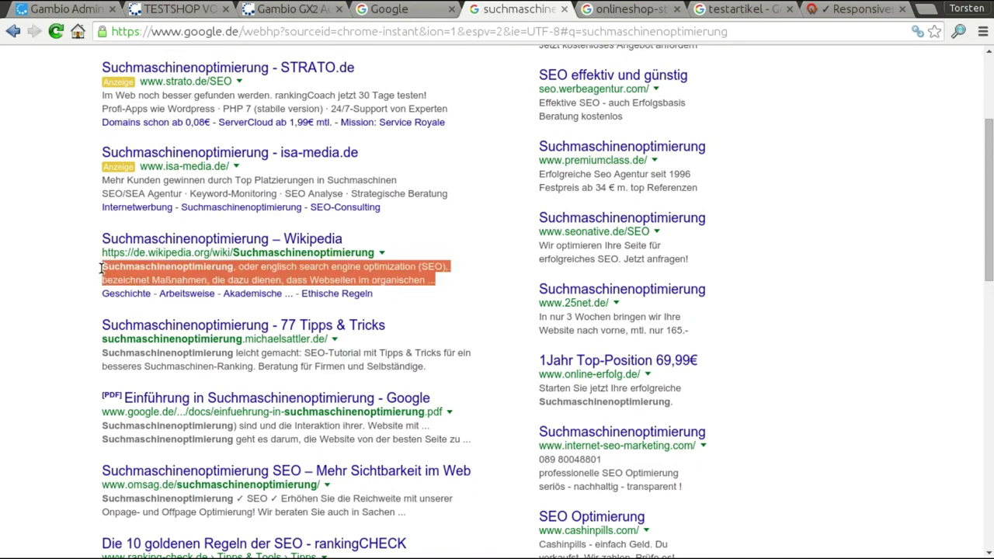
{"action": "left_click", "coordinate": [481, 273]}
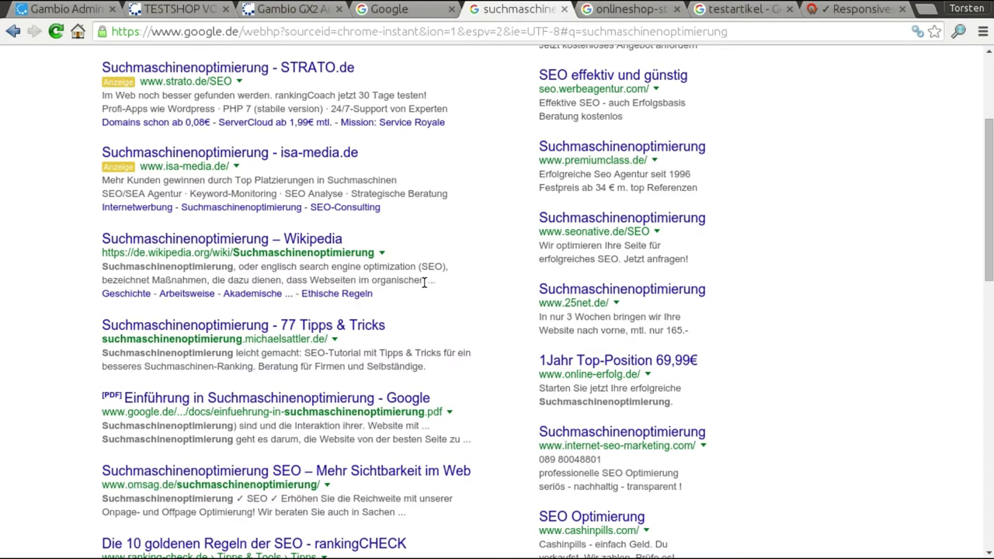
- Replace the text editor's content with the Wikipedia result's two-line description snippet copied from Google
{"action": "left_click_drag", "start_coordinate": [438, 283], "coordinate": [103, 265]}
{"action": "key", "text": "ctrl+c"}
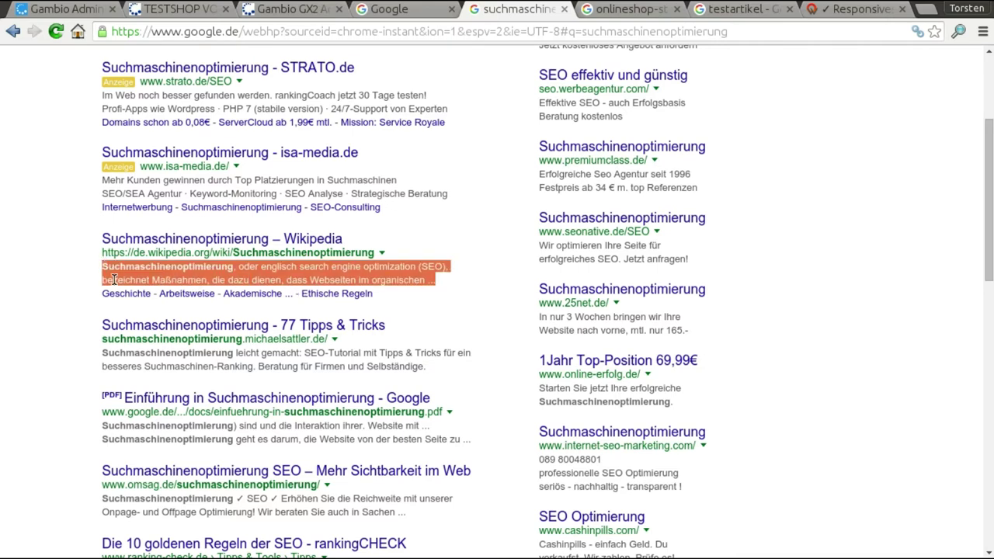
{"action": "key", "text": "alt+Tab"}
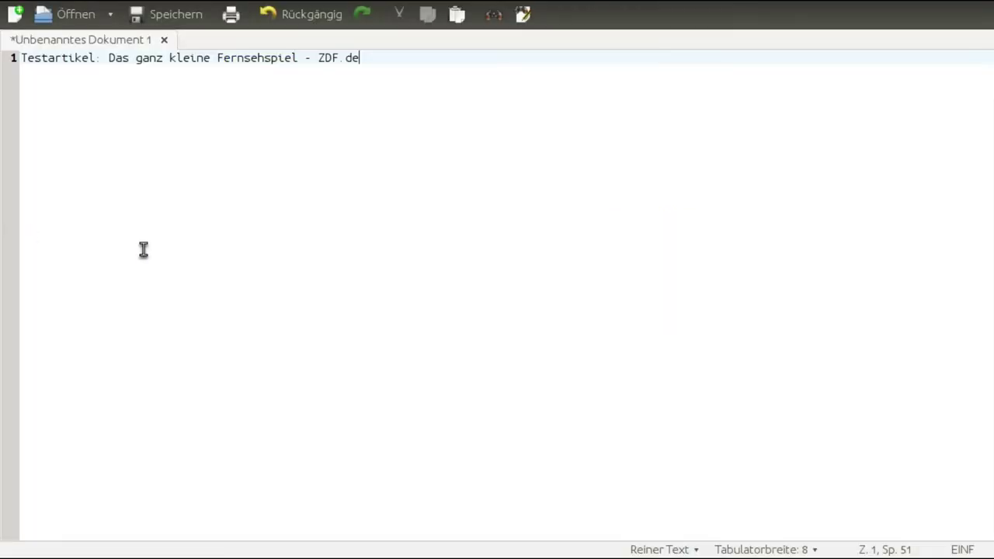
{"action": "key", "text": "ctrl+a"}
{"action": "key", "text": "ctrl+v"}
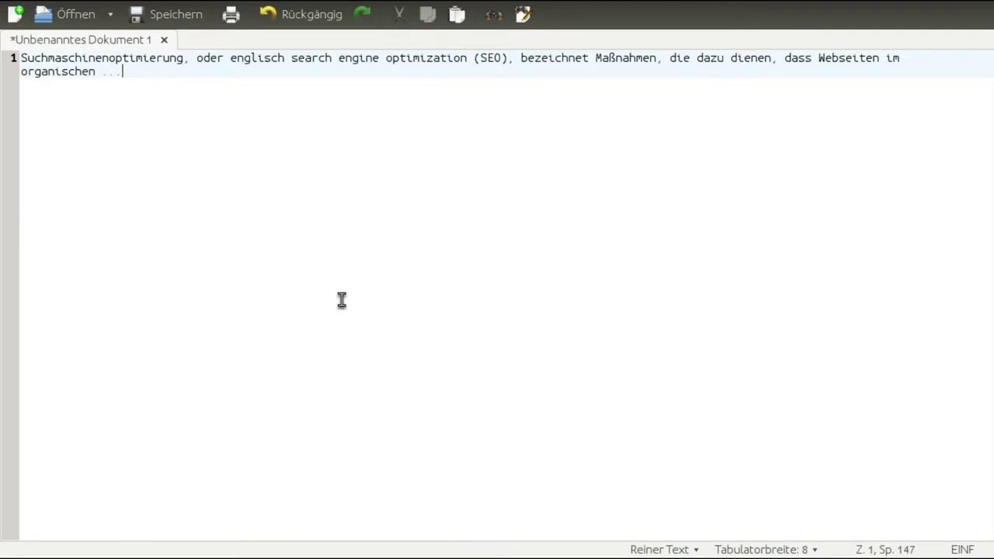
{"action": "left_click", "coordinate": [97, 72]}
{"action": "left_click", "coordinate": [139, 79]}
- Open the "Suchmaschinenoptimierung – Wikipedia" search result in a new browser tab and switch to it
{"action": "key", "text": "alt+Tab"}
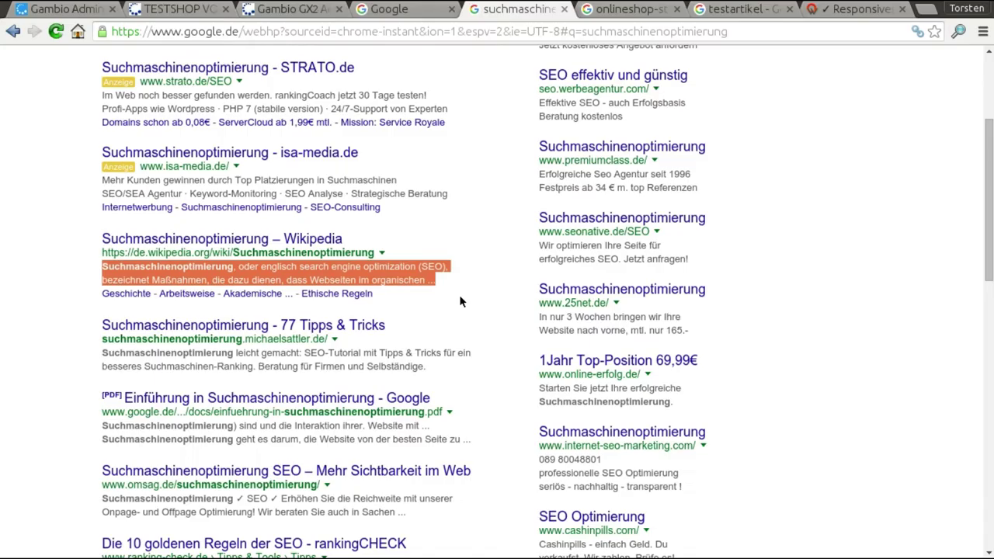
{"action": "right_click", "coordinate": [275, 242]}
{"action": "left_click", "coordinate": [285, 250]}
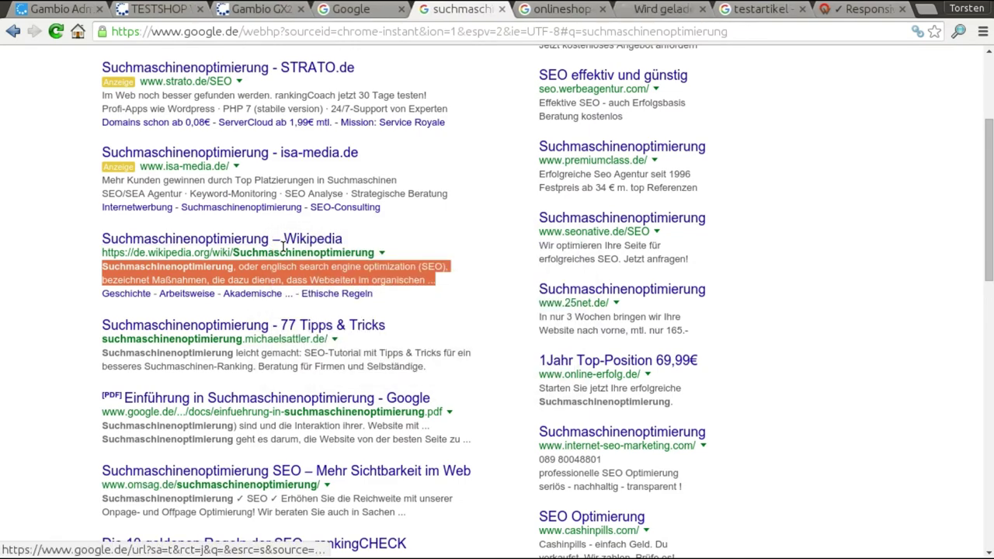
{"action": "left_click", "coordinate": [632, 9]}
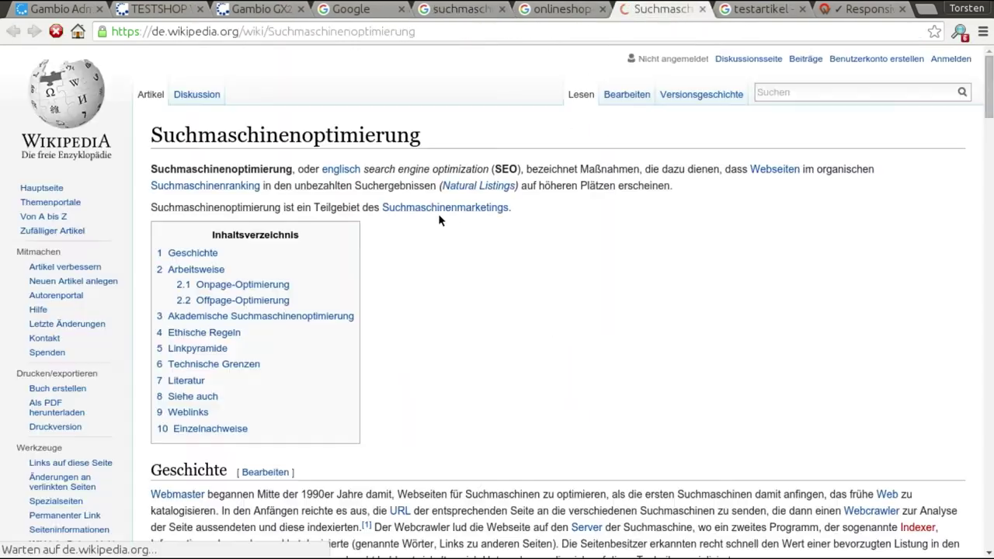
- Open the source code of the Wikipedia article and check its head section for a meta description
{"action": "key", "text": "ctrl+u"}
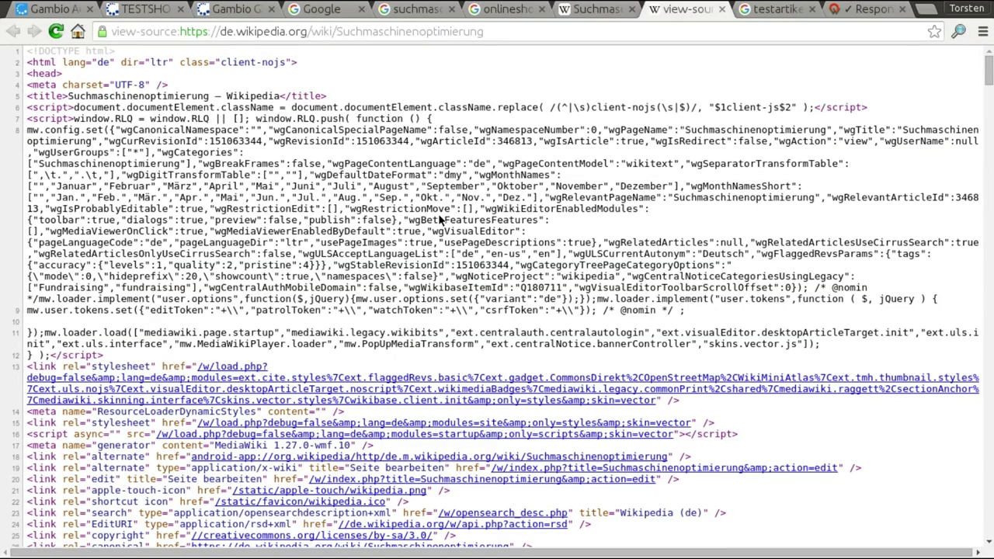
{"action": "scroll", "coordinate": [440, 220], "scroll_direction": "down", "scroll_amount": 5}
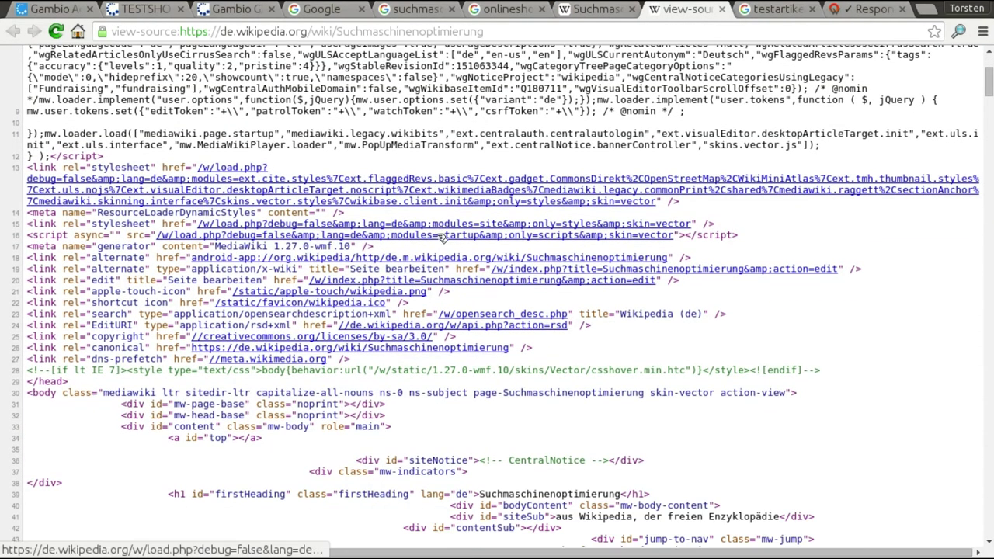
{"action": "scroll", "coordinate": [555, 292], "scroll_direction": "up", "scroll_amount": 5}
{"action": "scroll", "coordinate": [556, 288], "scroll_direction": "down", "scroll_amount": 13}
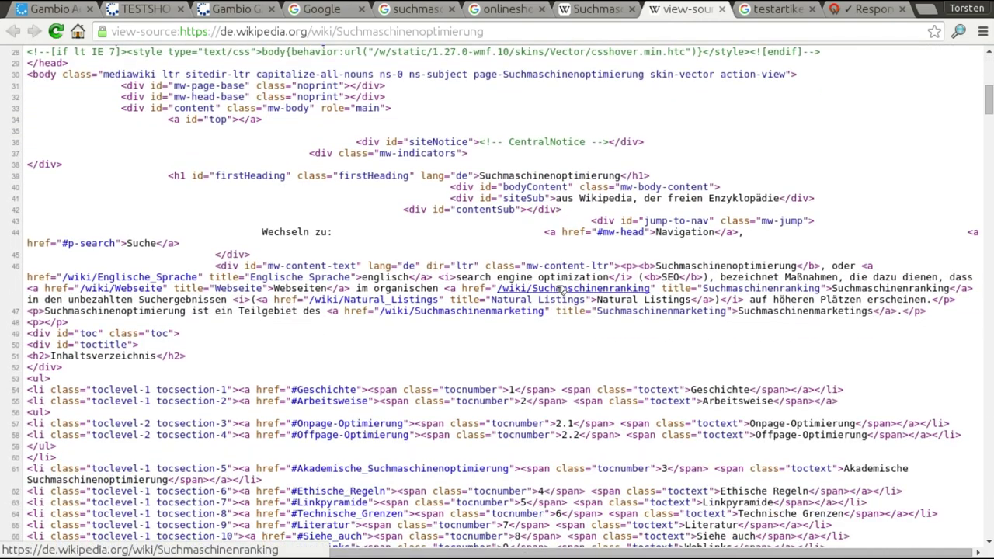
{"action": "scroll", "coordinate": [562, 290], "scroll_direction": "up", "scroll_amount": 4}
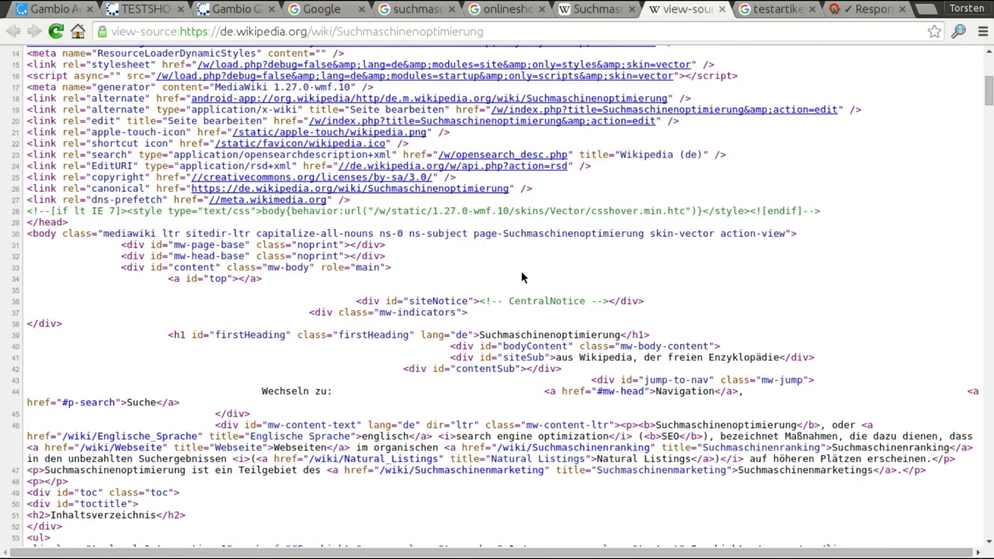
{"action": "scroll", "coordinate": [522, 276], "scroll_direction": "up", "scroll_amount": 2}
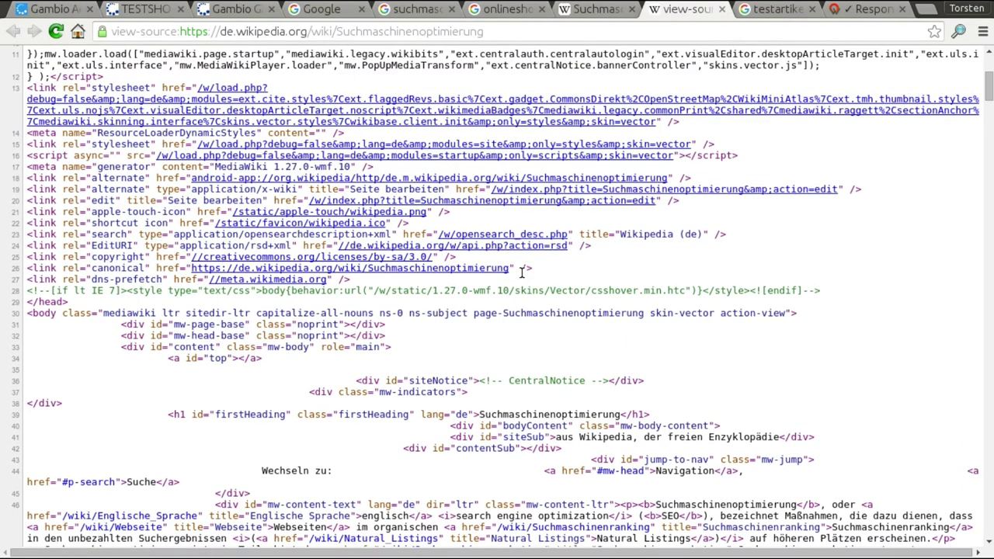
- Search the Wikipedia article's source code for "desc"
{"action": "scroll", "coordinate": [522, 272], "scroll_direction": "up", "scroll_amount": 1}
{"action": "key", "text": "ctrl+f"}
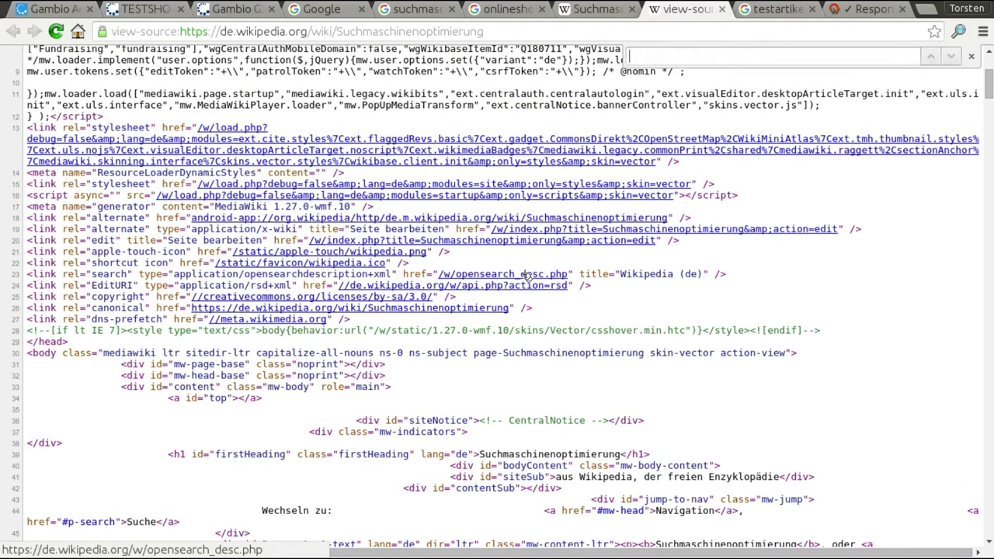
{"action": "type", "text": "decs"}
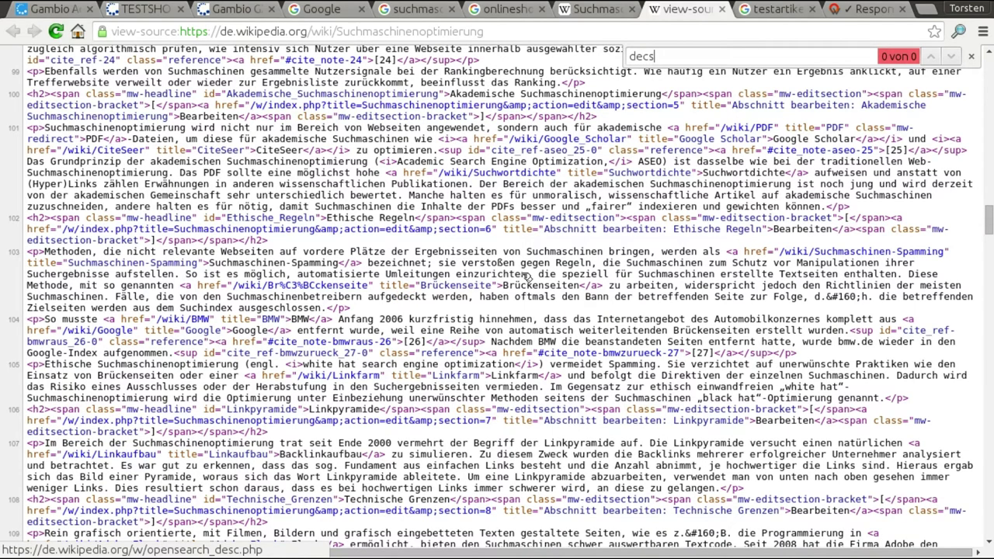
{"action": "key", "text": "BackSpace"}
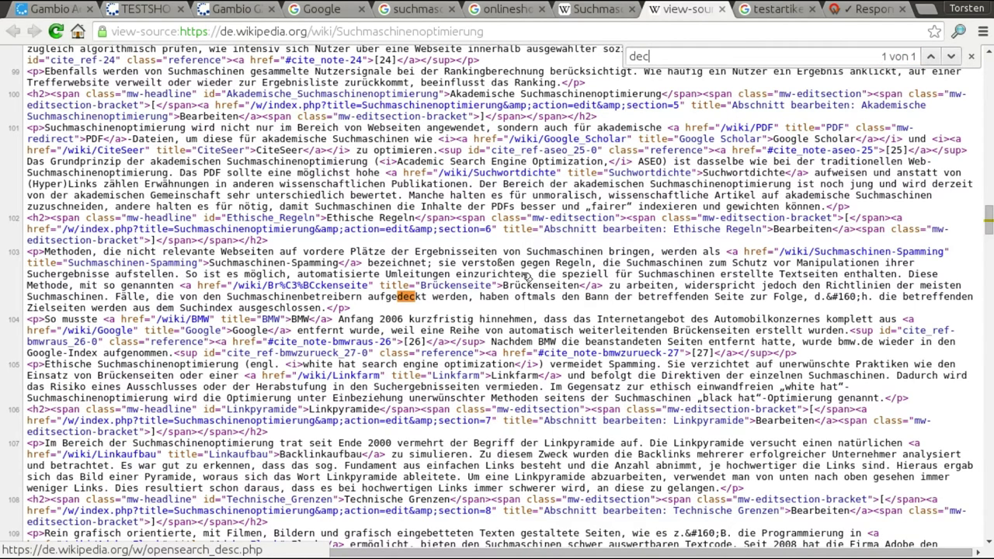
{"action": "key", "text": "BackSpace"}
{"action": "type", "text": "s"}
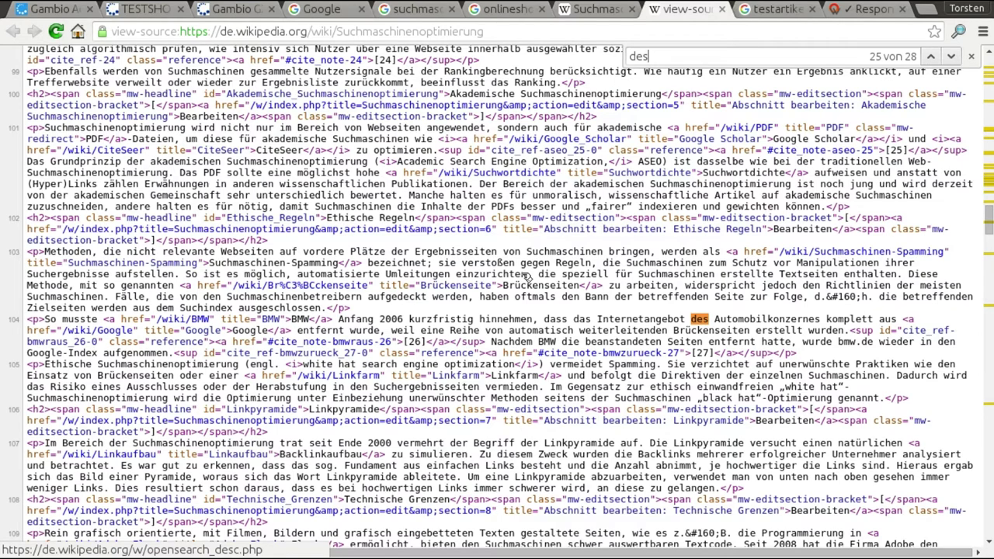
{"action": "type", "text": "c"}
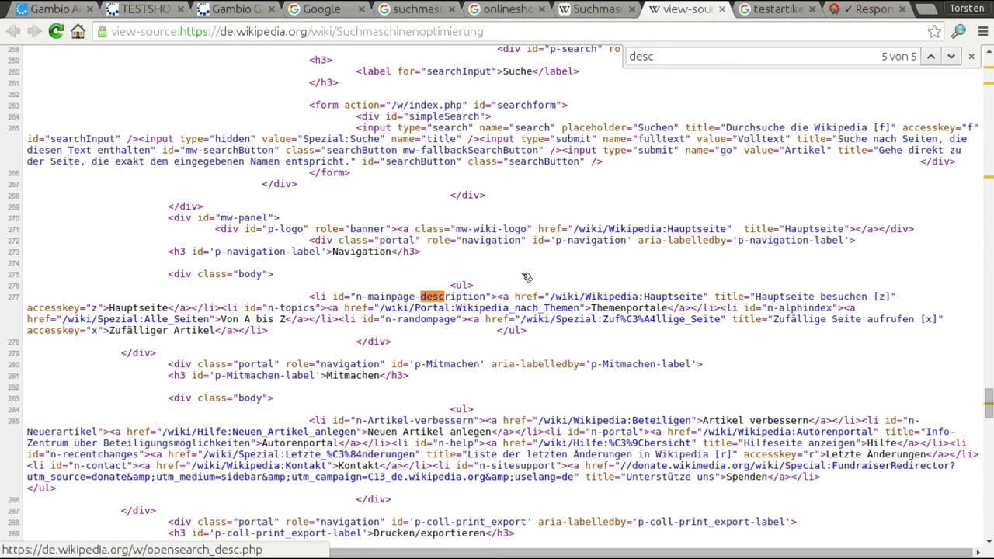
- Go through the "desc" matches in the source code, looking for a meta description in the head section
{"action": "left_click", "coordinate": [929, 56]}
{"action": "left_click", "coordinate": [930, 56]}
{"action": "left_click", "coordinate": [930, 56]}
{"action": "left_click", "coordinate": [929, 56]}
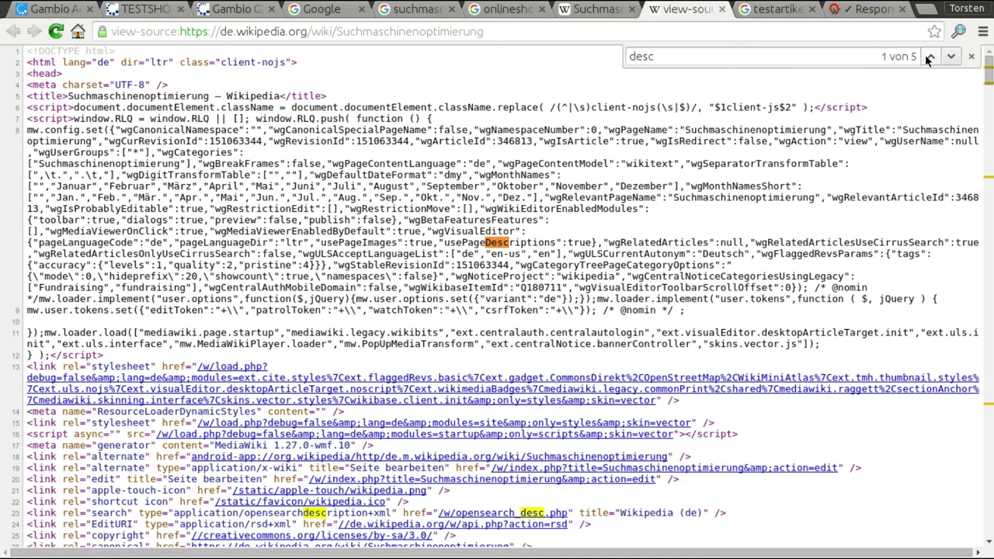
{"action": "left_click", "coordinate": [929, 56]}
{"action": "left_click", "coordinate": [929, 57]}
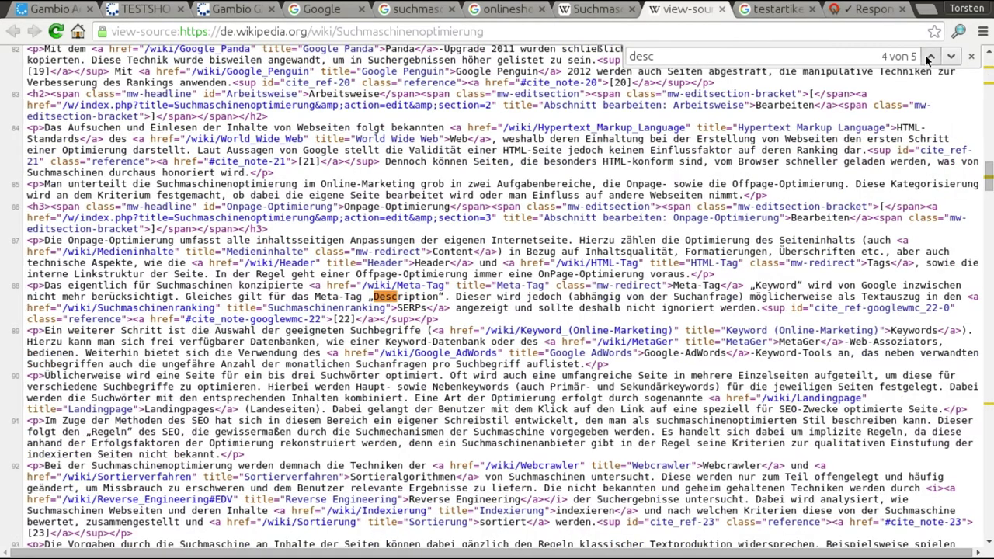
{"action": "left_click", "coordinate": [929, 57]}
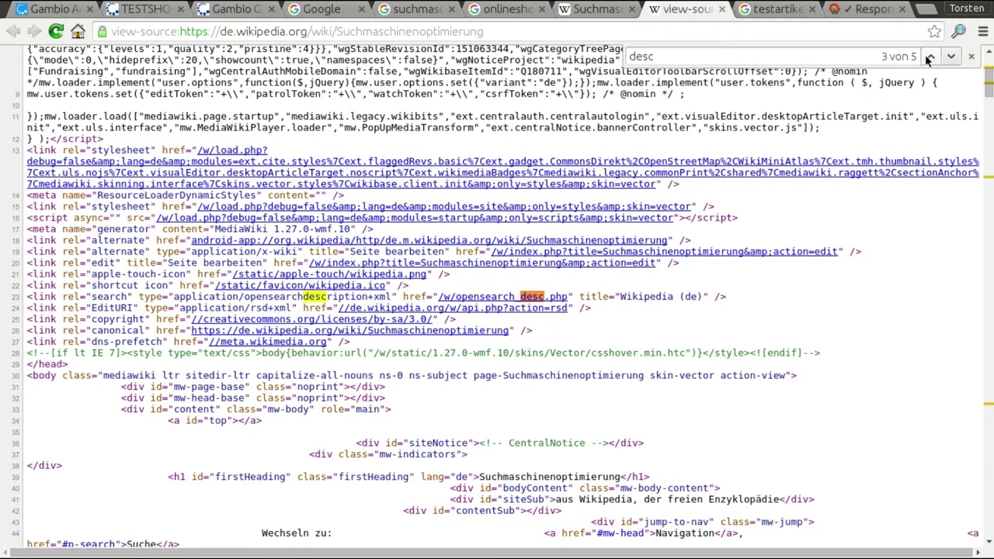
{"action": "scroll", "coordinate": [989, 82], "scroll_direction": "up", "scroll_amount": 3}
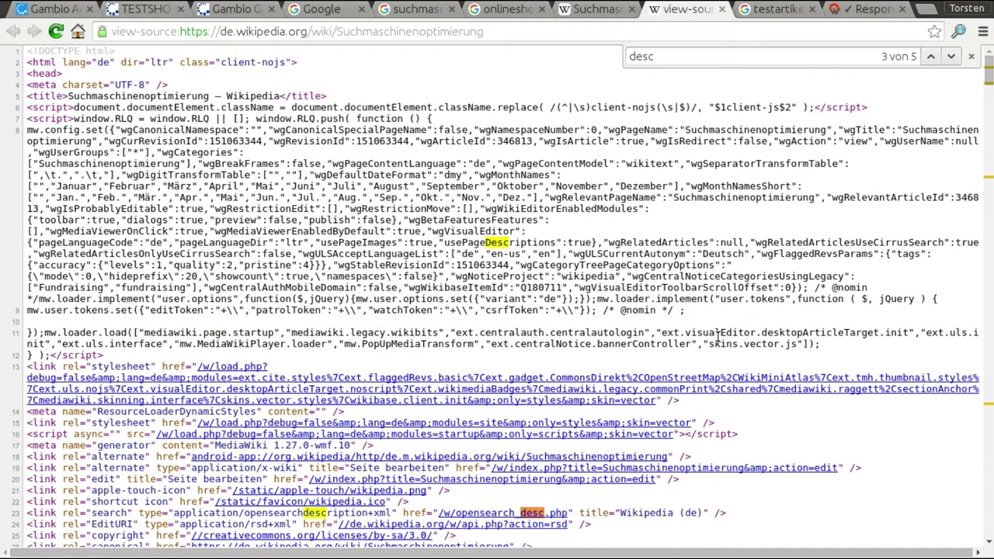
{"action": "scroll", "coordinate": [661, 348], "scroll_direction": "down", "scroll_amount": 4}
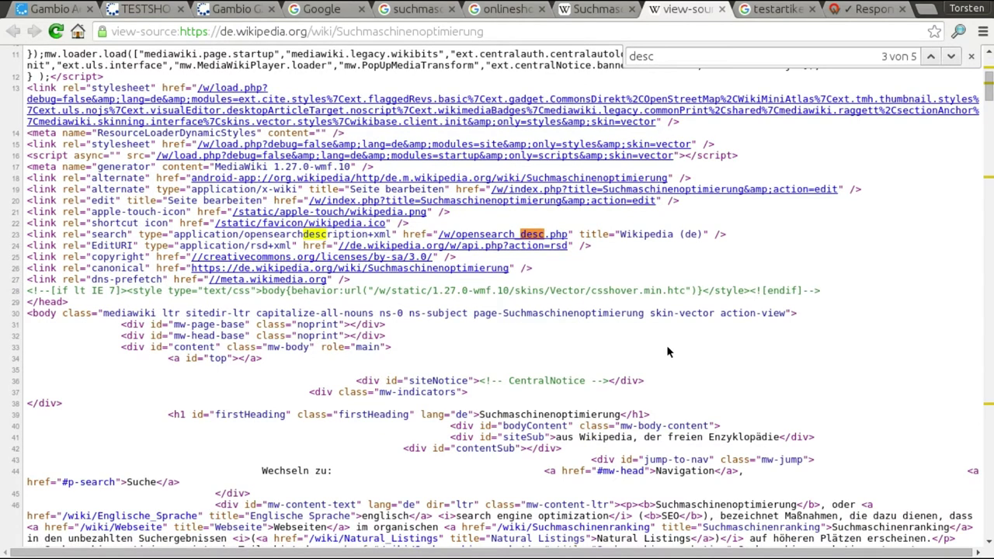
- Close the source code and return to the suchmaschinenoptimierung Google results, clearing the highlight on the Wikipedia snippet
{"action": "left_click", "coordinate": [722, 10]}
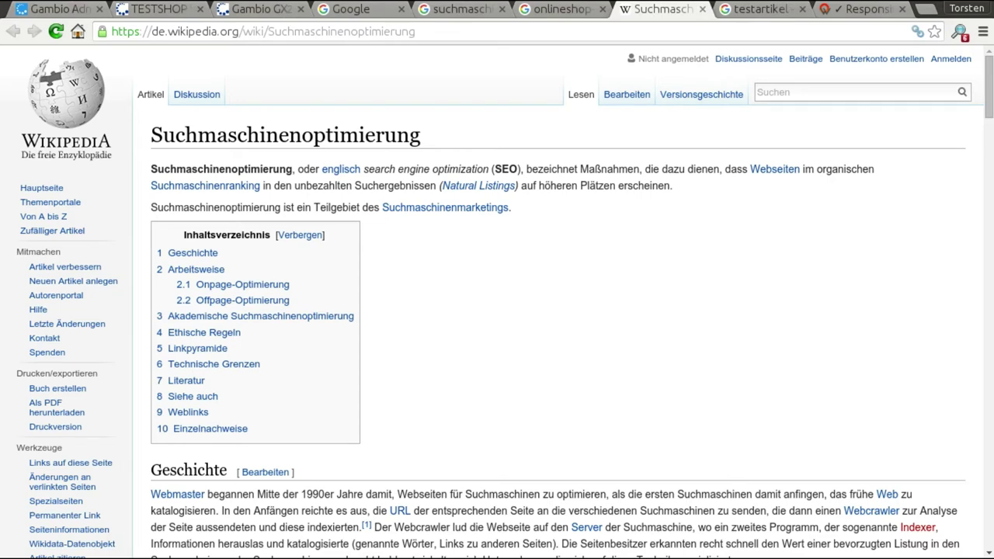
{"action": "left_click", "coordinate": [536, 11]}
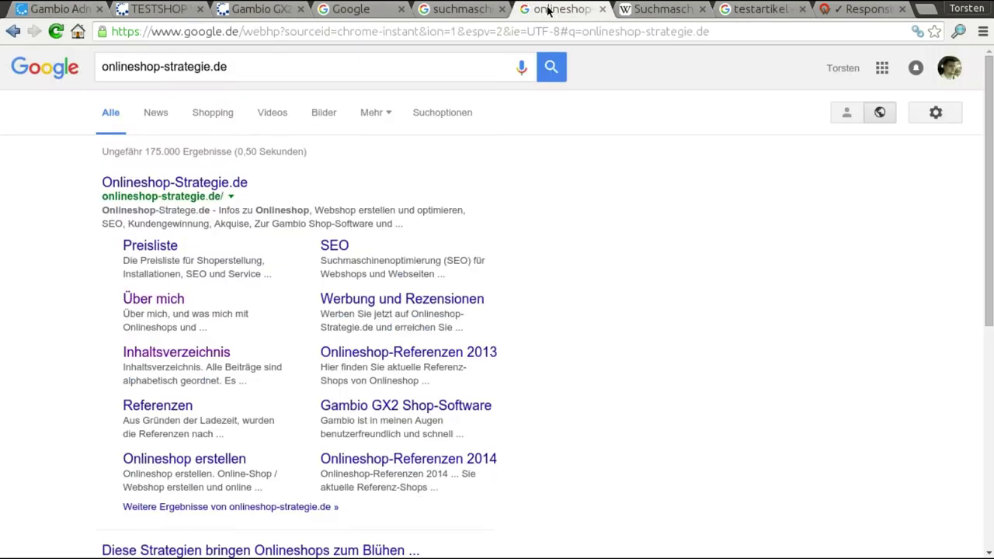
{"action": "left_click", "coordinate": [466, 11]}
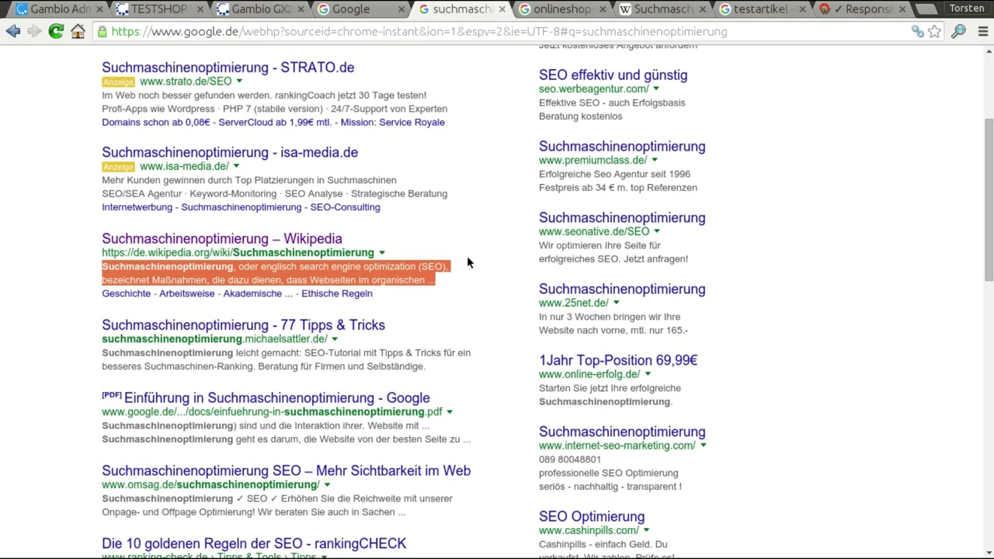
{"action": "left_click", "coordinate": [480, 290]}
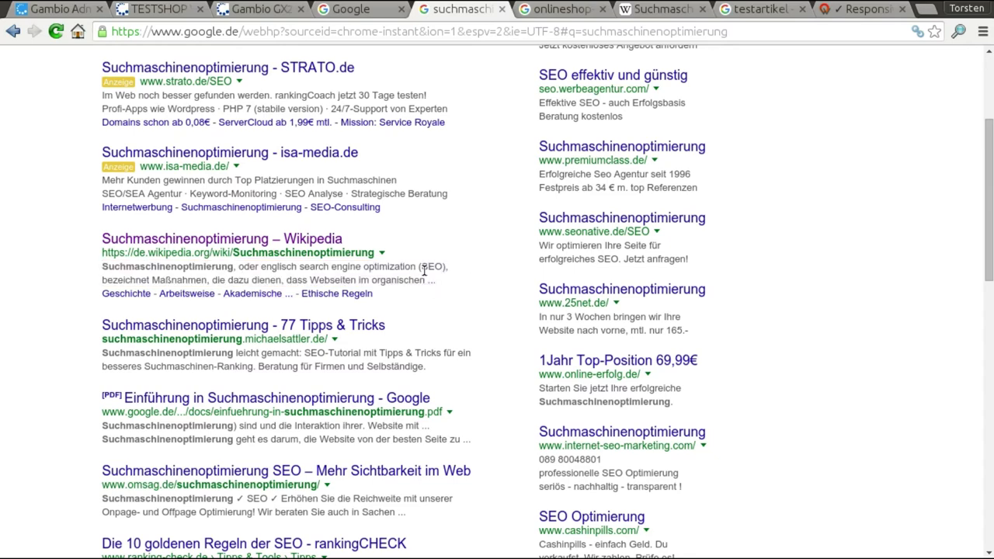
- Compare the opening paragraph of the Wikipedia article with the Google snippet in the text editor
{"action": "left_click", "coordinate": [657, 8]}
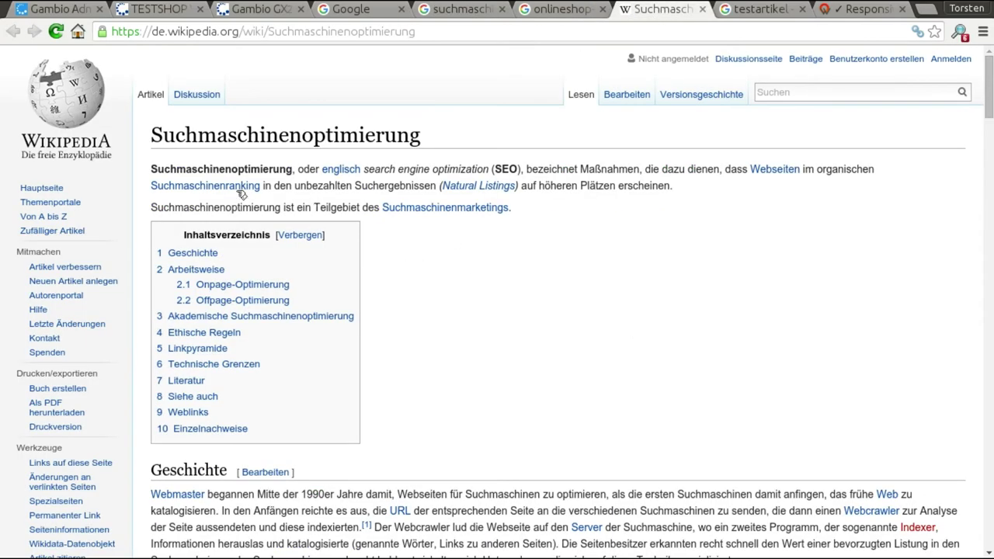
{"action": "left_click_drag", "start_coordinate": [148, 169], "coordinate": [682, 186]}
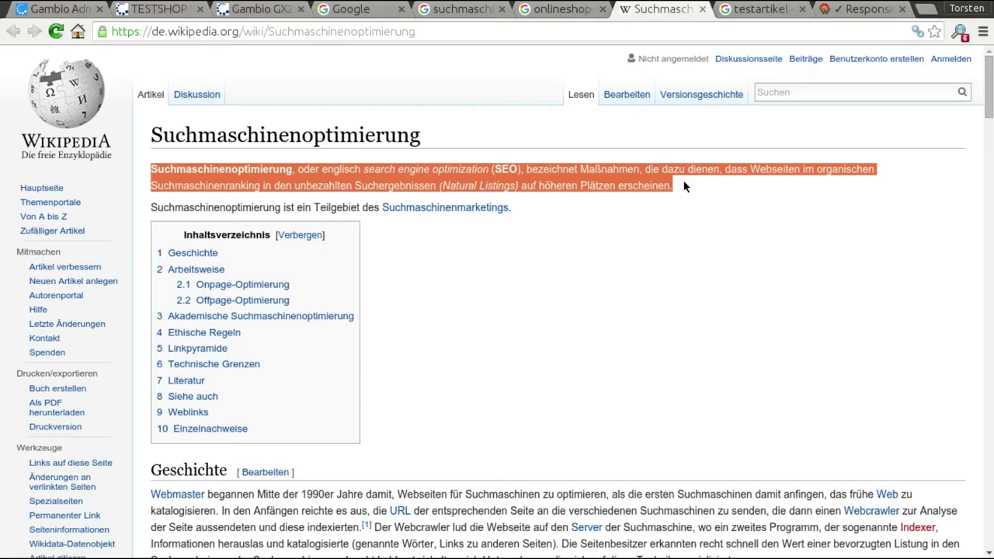
{"action": "left_click", "coordinate": [388, 163]}
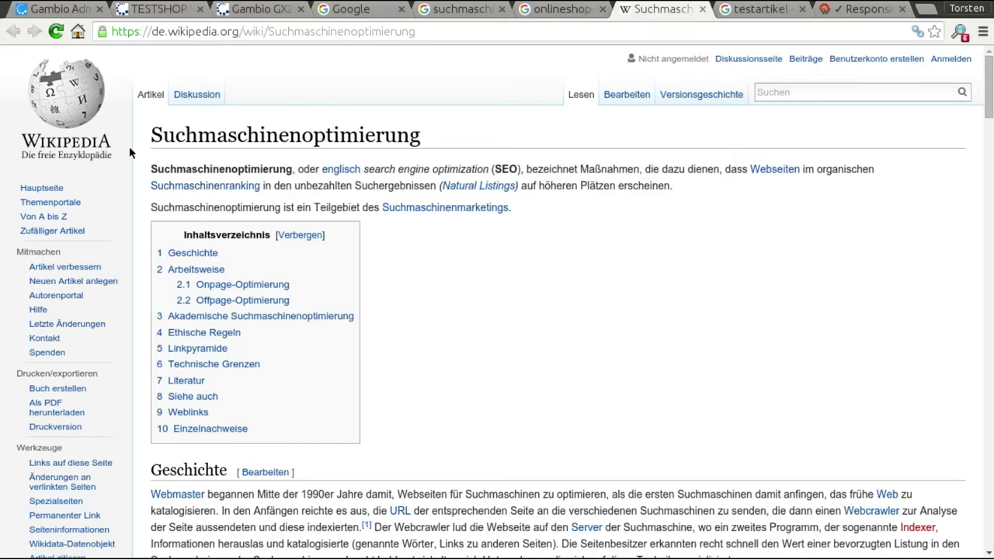
{"action": "left_click_drag", "start_coordinate": [145, 166], "coordinate": [687, 187]}
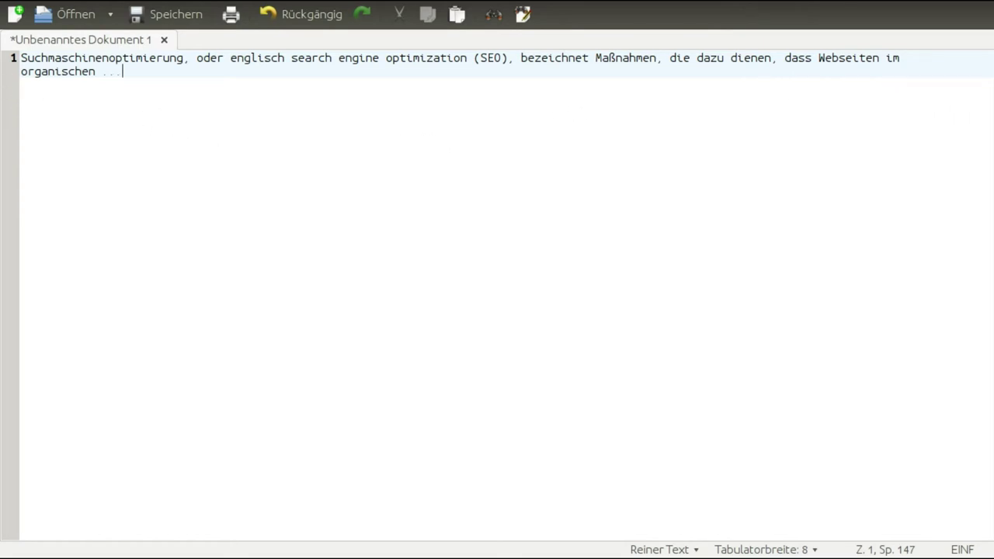
{"action": "key", "text": "alt+Tab"}
{"action": "left_click", "coordinate": [393, 228]}
{"action": "key", "text": "alt+Tab"}
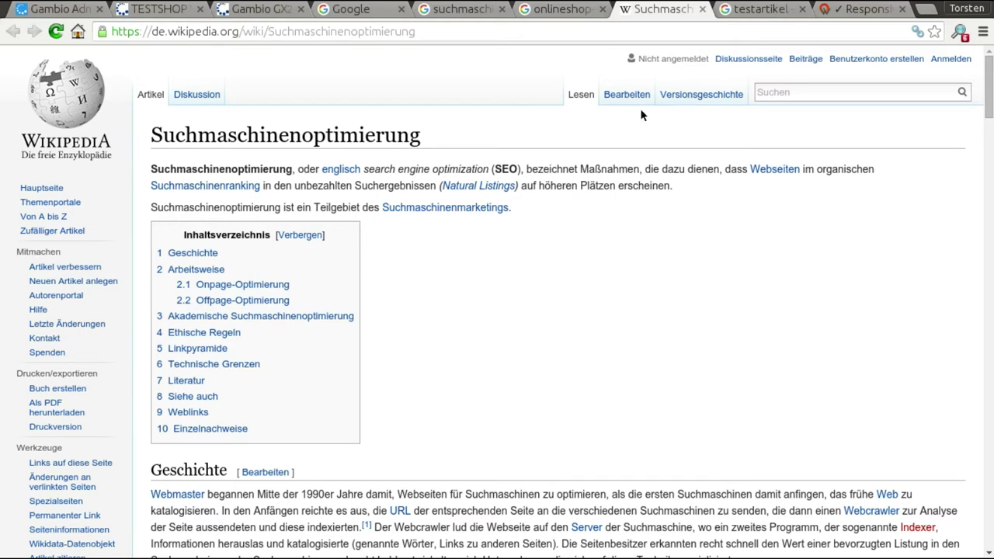
- Close the Wikipedia article and the testartikel search, leaving the suchmaschinenoptimierung results in view
{"action": "left_click", "coordinate": [703, 13]}
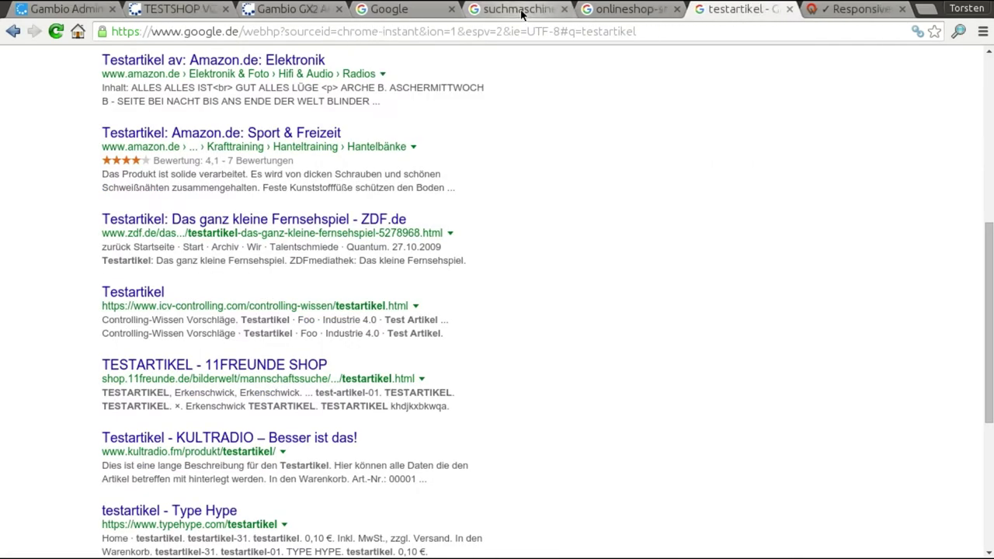
{"action": "left_click", "coordinate": [522, 14]}
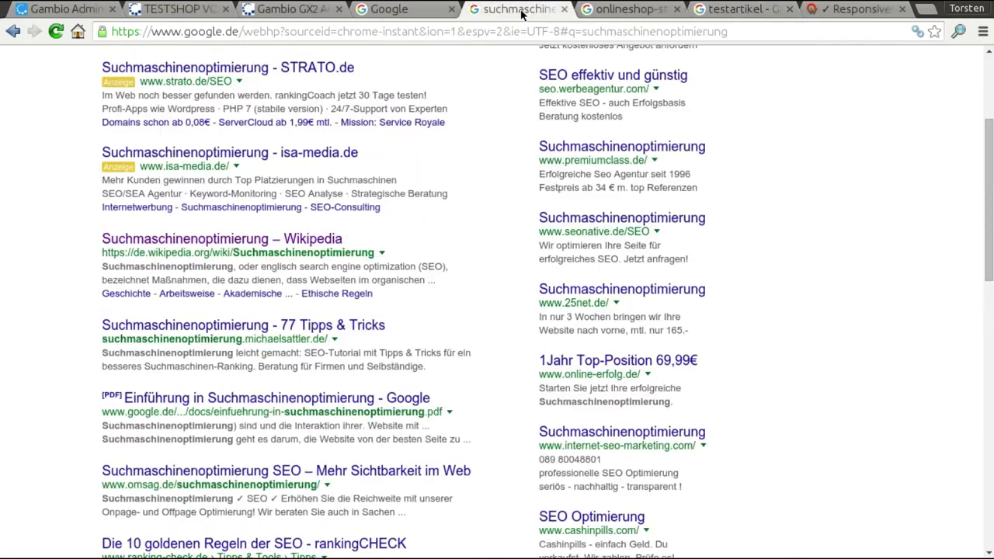
{"action": "left_click", "coordinate": [791, 9]}
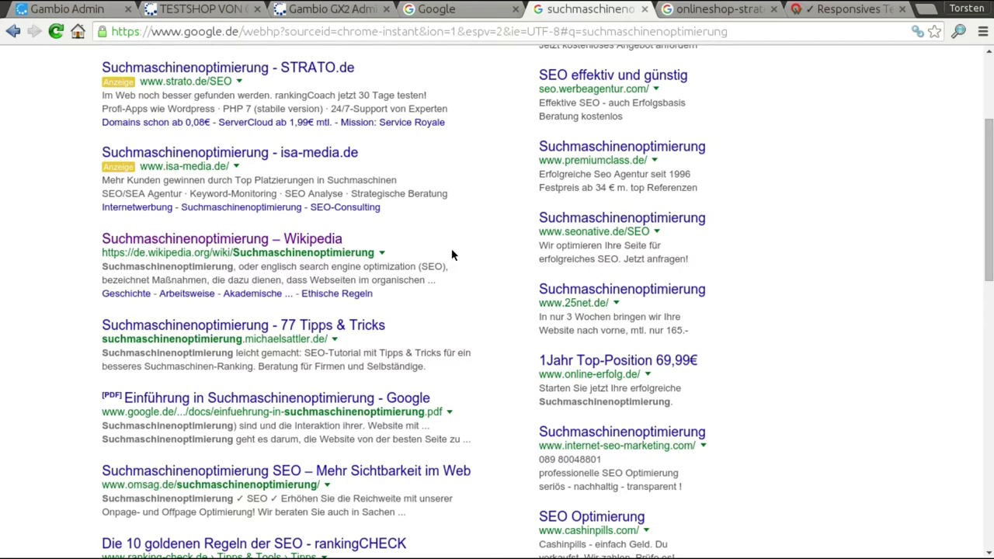
- Examine the check marks and separator dots in the omsag.de and isa-media.de descriptions in the Google results
{"action": "scroll", "coordinate": [453, 255], "scroll_direction": "down", "scroll_amount": 5}
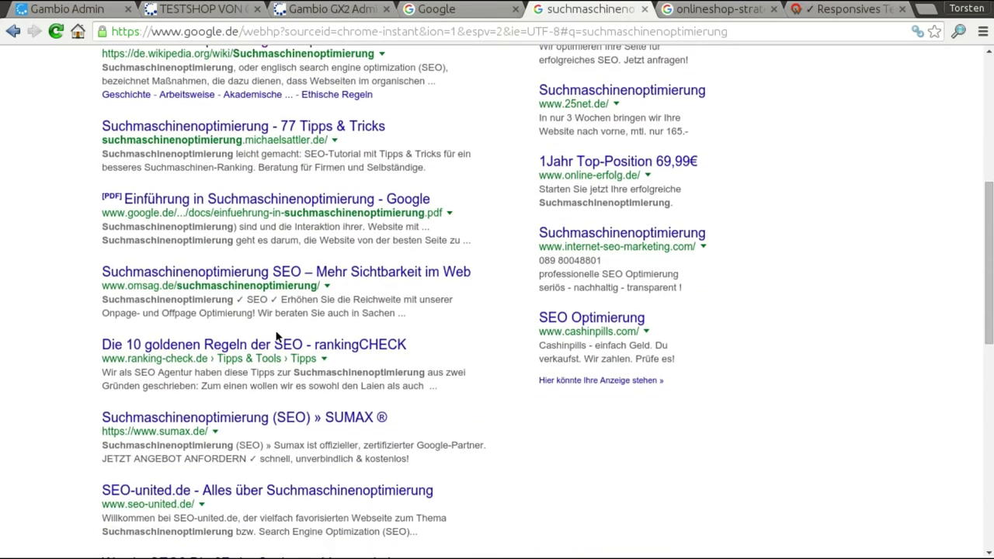
{"action": "double_click", "coordinate": [238, 299]}
{"action": "left_click", "coordinate": [257, 300]}
{"action": "scroll", "coordinate": [372, 299], "scroll_direction": "up", "scroll_amount": 3}
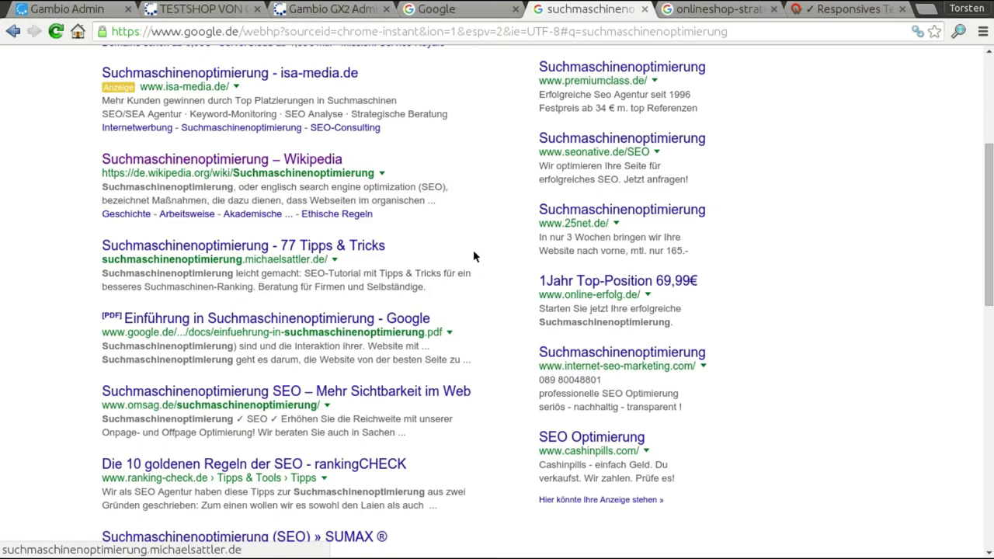
{"action": "left_click_drag", "start_coordinate": [278, 114], "coordinate": [284, 113]}
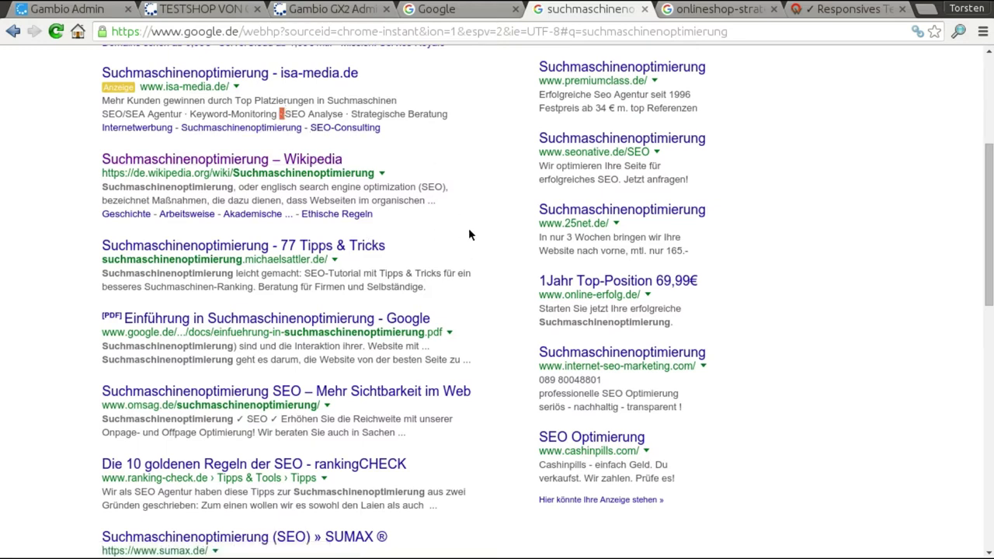
{"action": "left_click", "coordinate": [381, 128]}
{"action": "scroll", "coordinate": [468, 180], "scroll_direction": "up", "scroll_amount": 1}
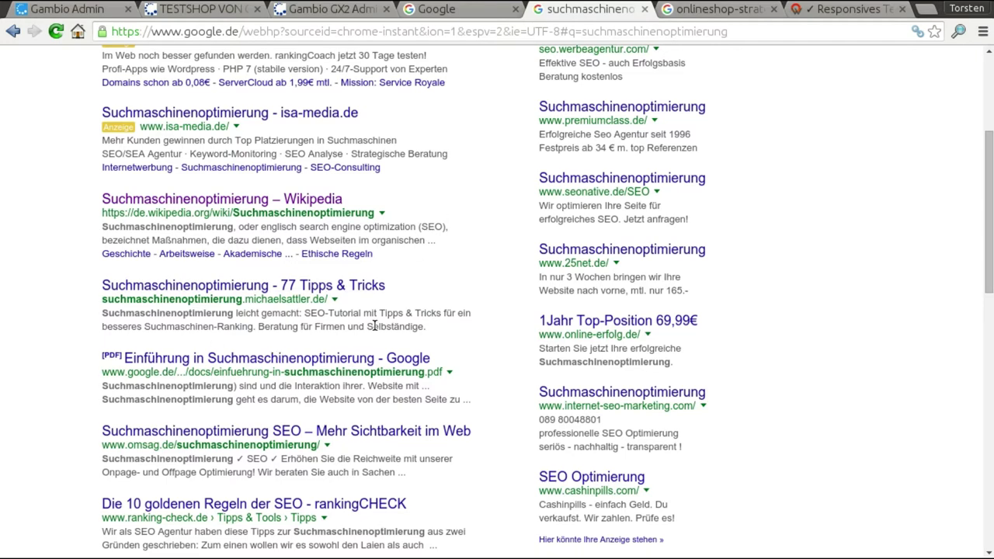
- Examine the titles and descriptions of the remaining suchmaschinenoptimierung results down to the related searches
{"action": "scroll", "coordinate": [398, 321], "scroll_direction": "down", "scroll_amount": 3}
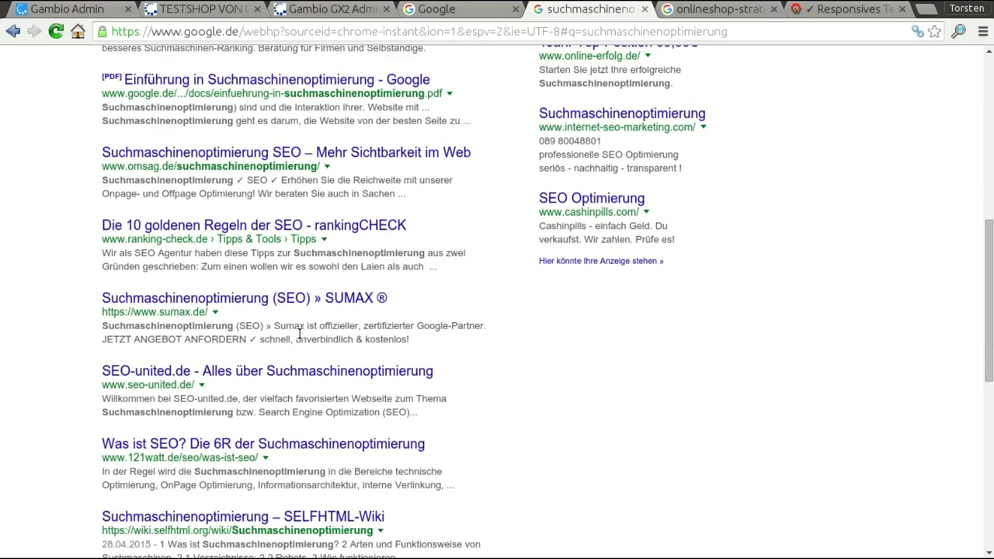
{"action": "scroll", "coordinate": [525, 342], "scroll_direction": "down", "scroll_amount": 2}
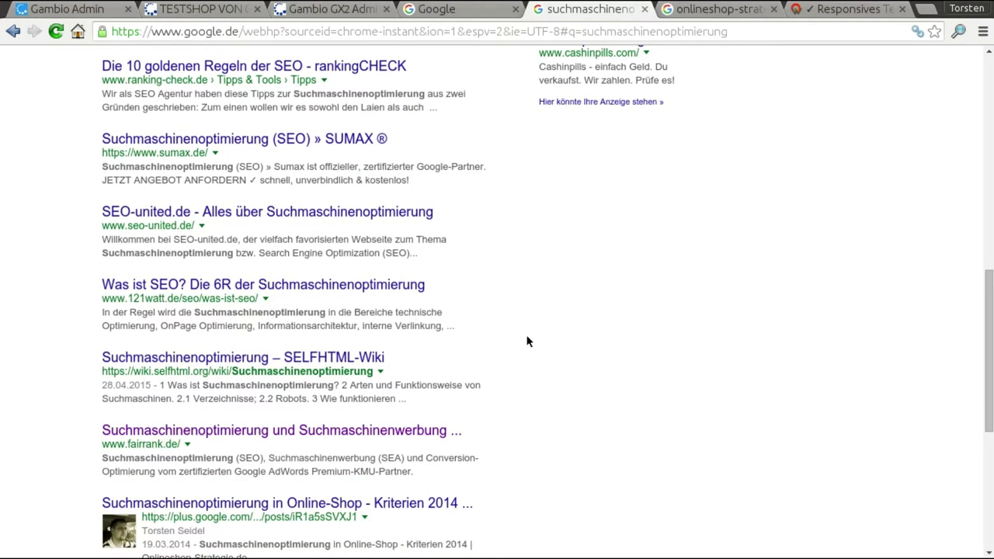
{"action": "scroll", "coordinate": [527, 341], "scroll_direction": "down", "scroll_amount": 2}
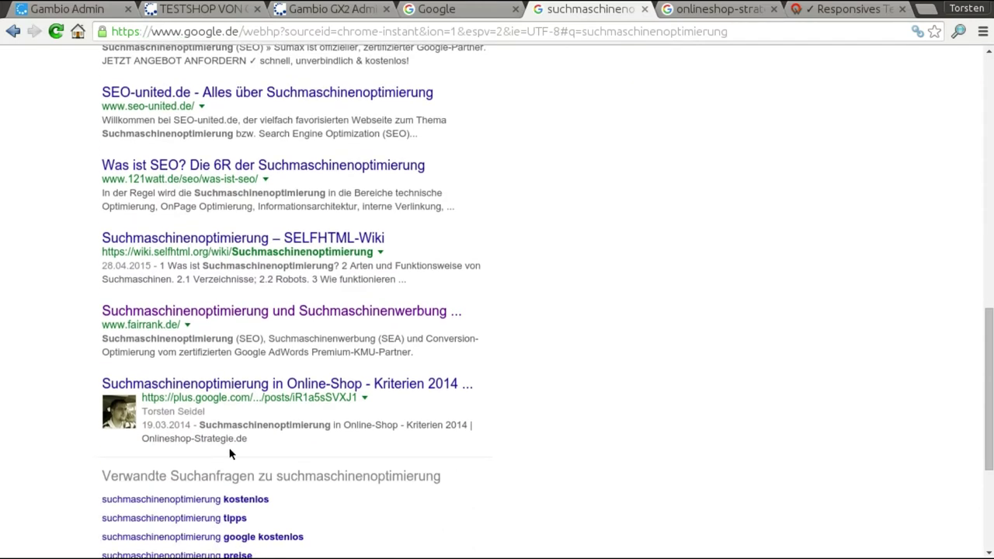
{"action": "scroll", "coordinate": [515, 319], "scroll_direction": "up", "scroll_amount": 1}
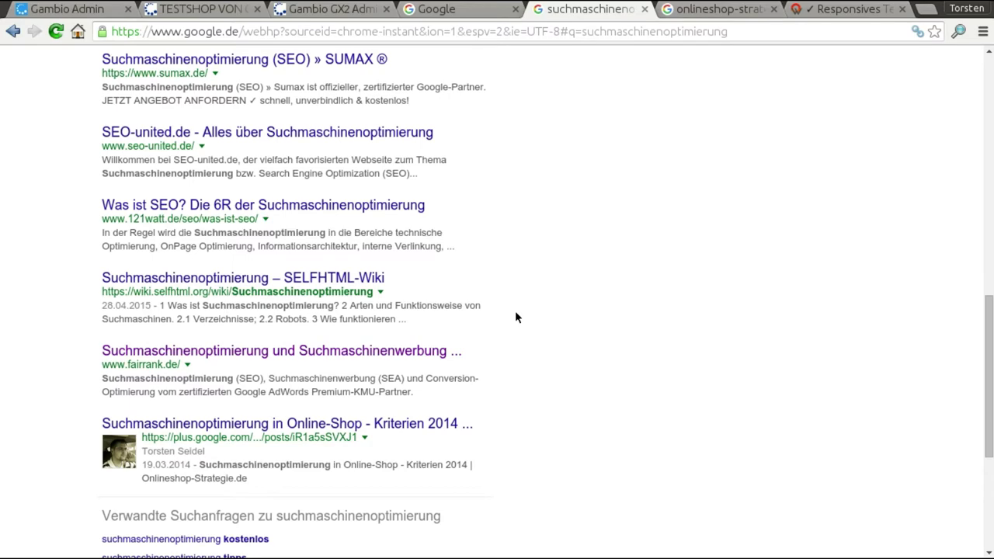
{"action": "scroll", "coordinate": [515, 314], "scroll_direction": "up", "scroll_amount": 2}
{"action": "scroll", "coordinate": [497, 258], "scroll_direction": "up", "scroll_amount": 4}
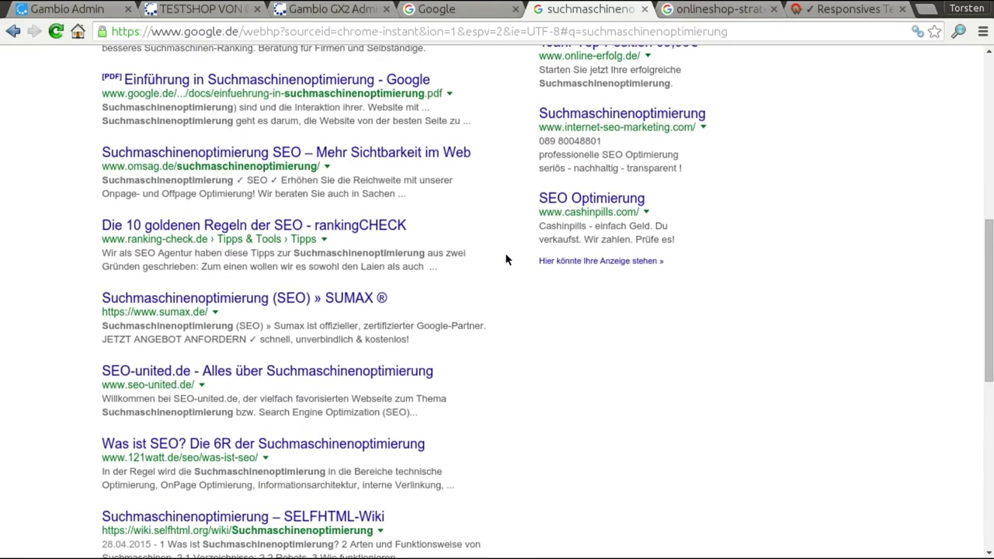
{"action": "scroll", "coordinate": [506, 254], "scroll_direction": "up", "scroll_amount": 12}
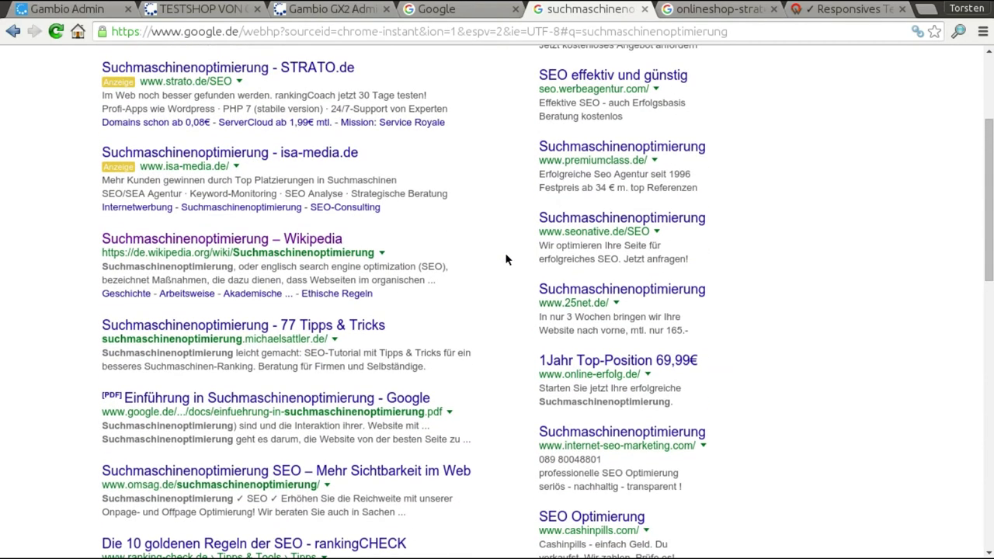
{"action": "scroll", "coordinate": [505, 258], "scroll_direction": "up", "scroll_amount": 1}
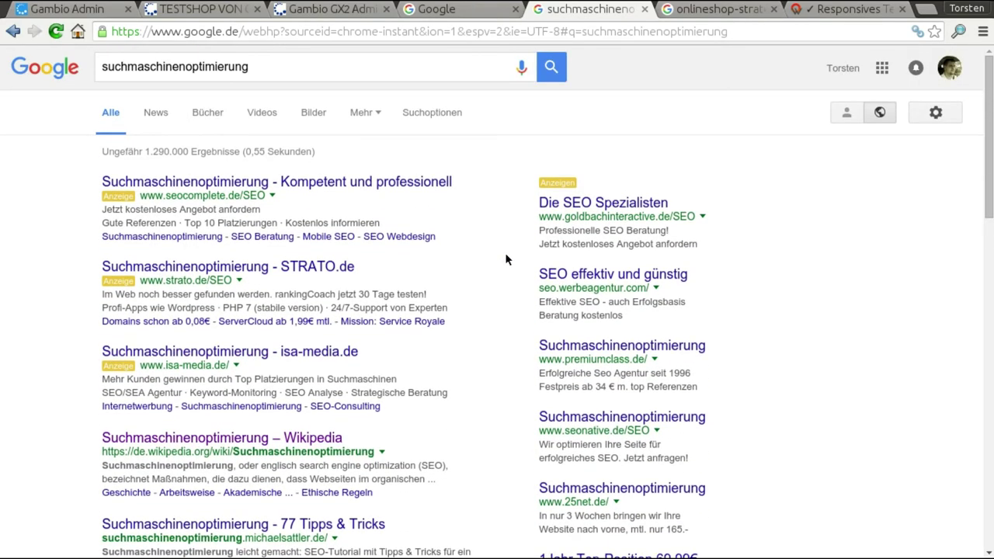
- Return to the new article form in Gambio Admin and place the cursor in the empty Meta Keywords field
{"action": "left_click", "coordinate": [91, 10]}
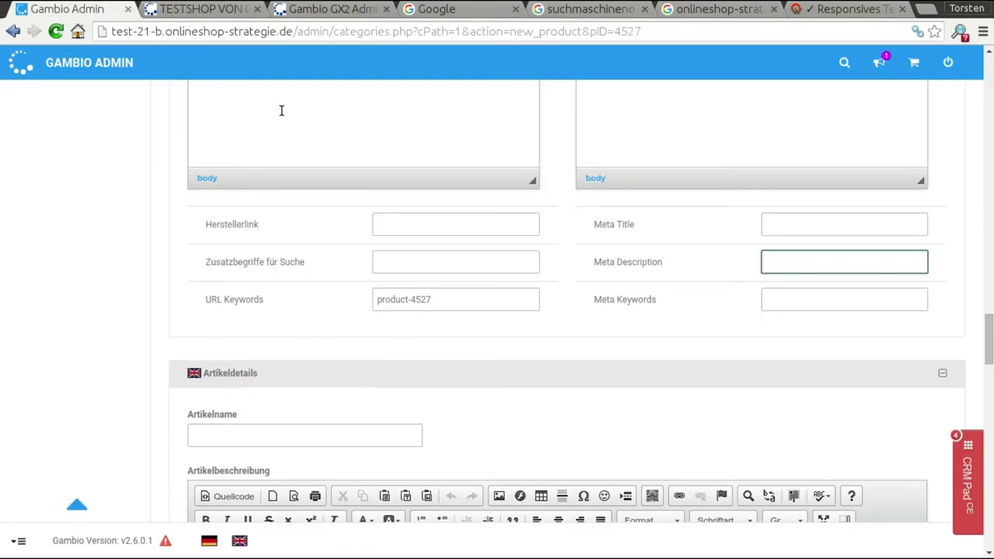
{"action": "left_click", "coordinate": [788, 299]}
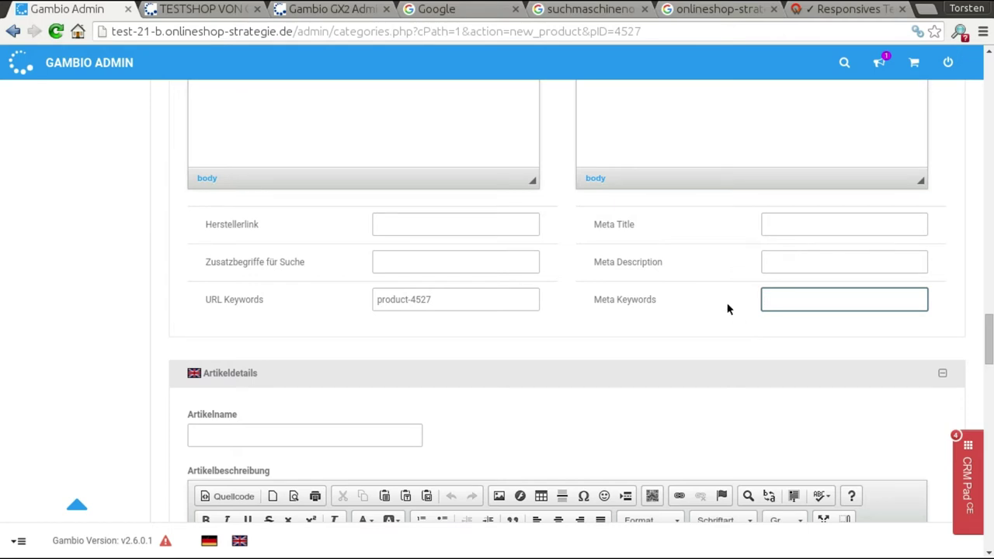
- Review the German article description of Testartikel xy and the tabs defined beneath it
{"action": "scroll", "coordinate": [553, 226], "scroll_direction": "down", "scroll_amount": 15}
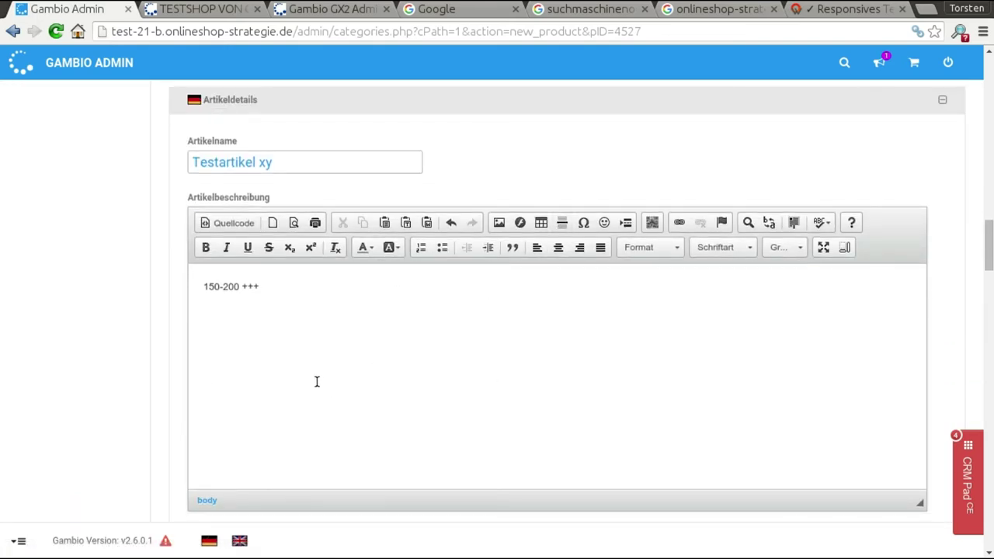
{"action": "scroll", "coordinate": [528, 368], "scroll_direction": "down", "scroll_amount": 1}
{"action": "left_click_drag", "start_coordinate": [204, 244], "coordinate": [599, 295]}
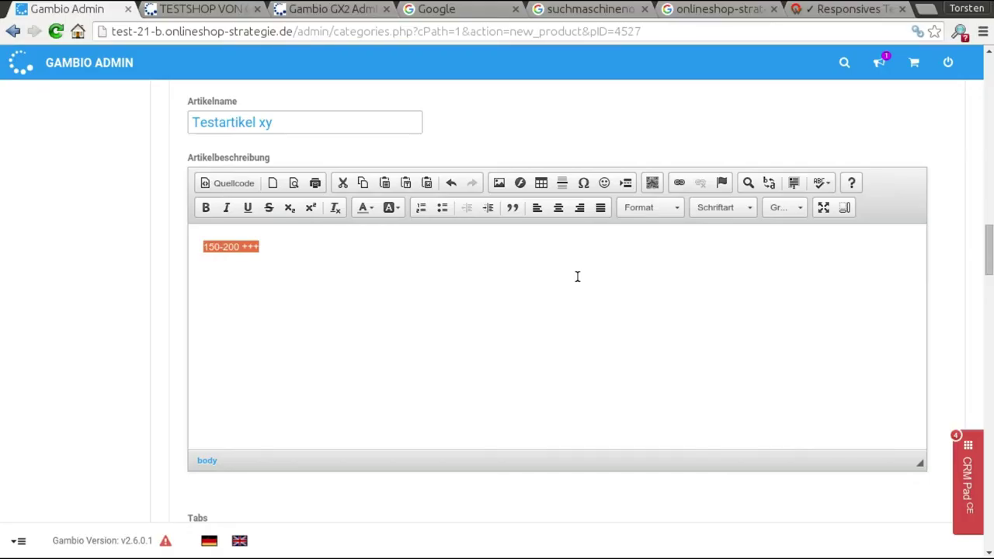
{"action": "scroll", "coordinate": [480, 389], "scroll_direction": "down", "scroll_amount": 3}
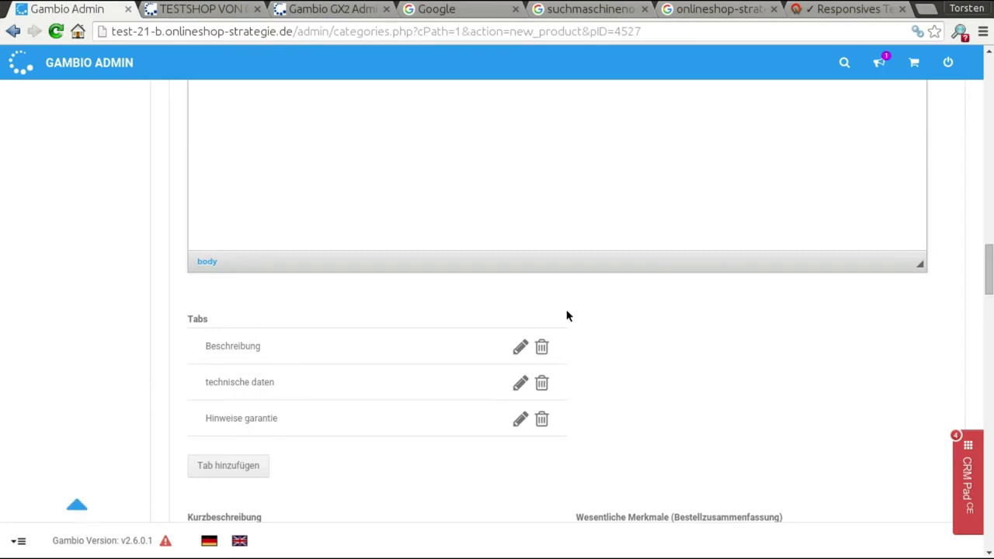
- Open Testartikel in the shop front end and look through its description tabs Seite 1 to Seite 3
{"action": "left_click", "coordinate": [165, 10]}
{"action": "scroll", "coordinate": [392, 407], "scroll_direction": "down", "scroll_amount": 3}
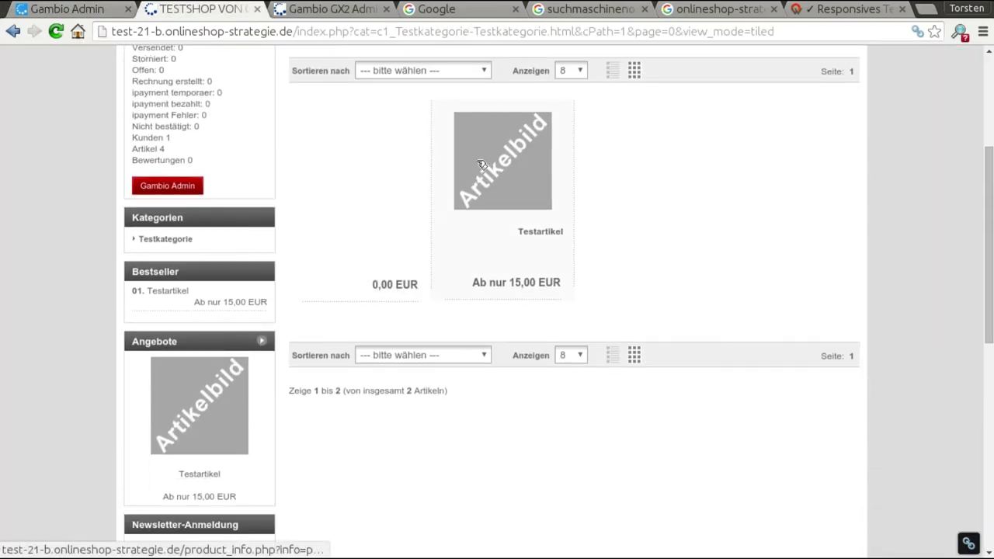
{"action": "left_click", "coordinate": [476, 212]}
{"action": "scroll", "coordinate": [482, 310], "scroll_direction": "down", "scroll_amount": 5}
{"action": "scroll", "coordinate": [466, 334], "scroll_direction": "down", "scroll_amount": 4}
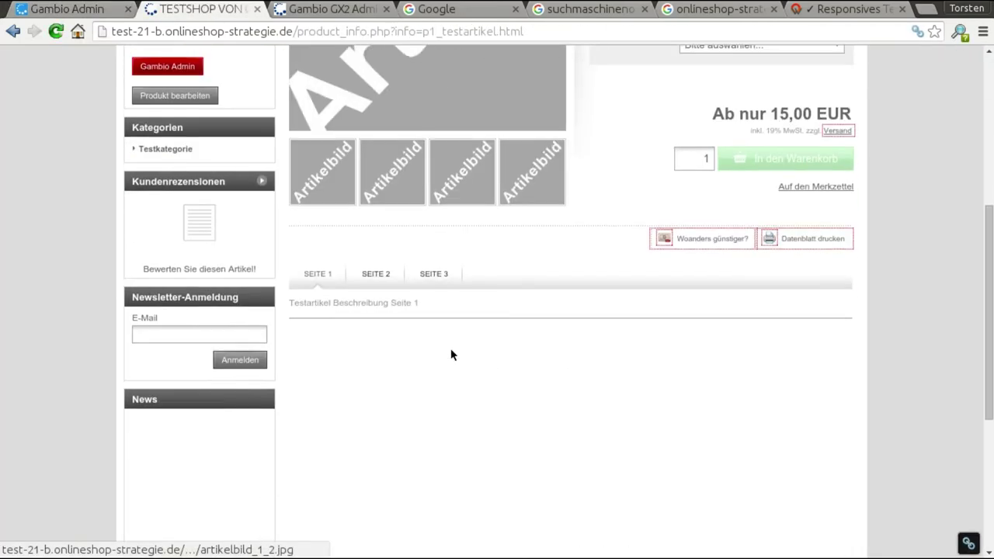
{"action": "left_click", "coordinate": [377, 276]}
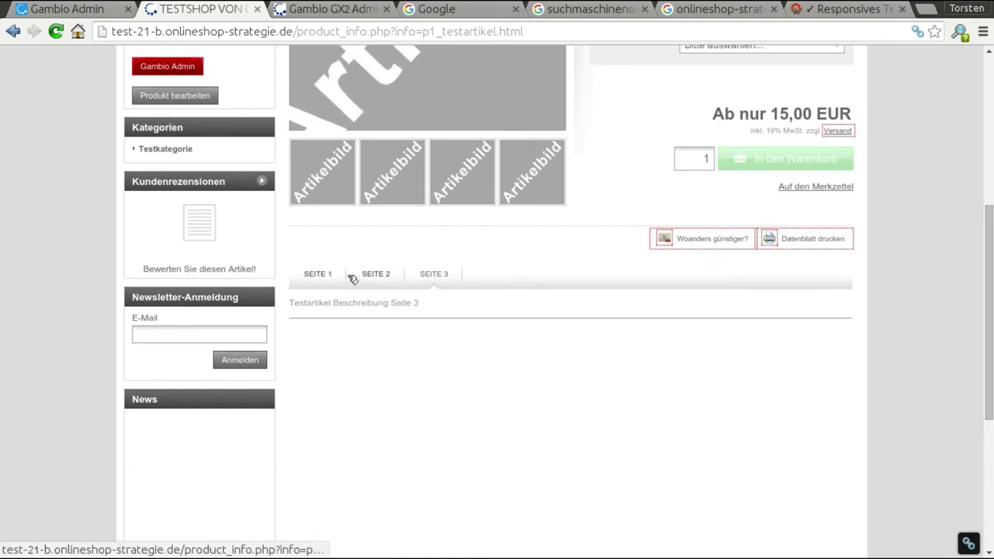
- Return to the new article form and place the cursor in the article image's German Alternativtext field
{"action": "left_click", "coordinate": [96, 11]}
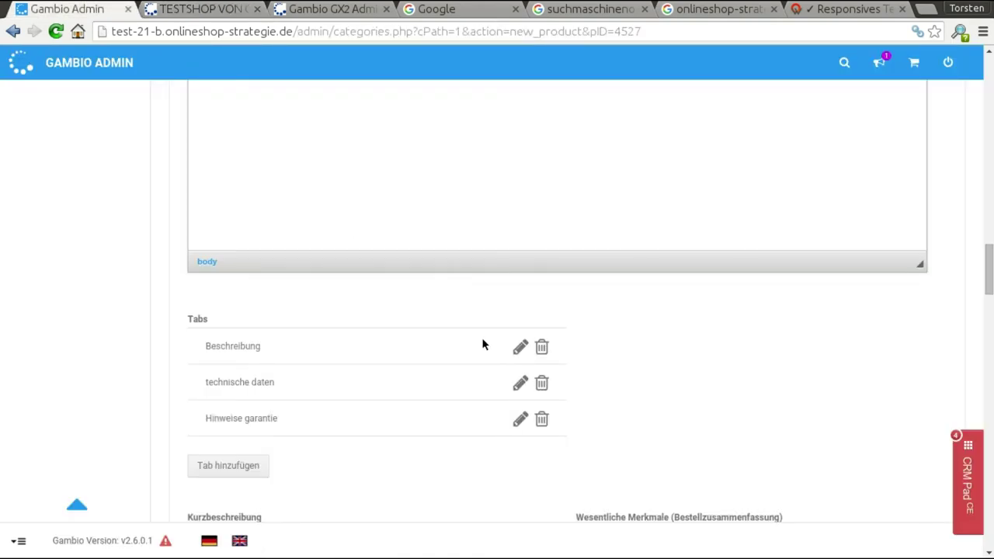
{"action": "scroll", "coordinate": [484, 342], "scroll_direction": "down", "scroll_amount": 10}
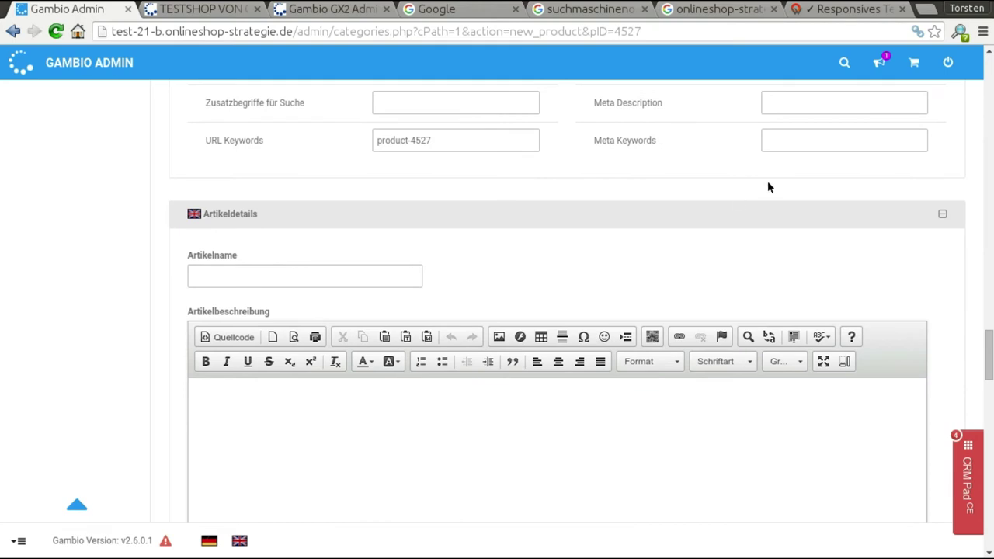
{"action": "scroll", "coordinate": [722, 216], "scroll_direction": "down", "scroll_amount": 5}
{"action": "scroll", "coordinate": [519, 314], "scroll_direction": "down", "scroll_amount": 7}
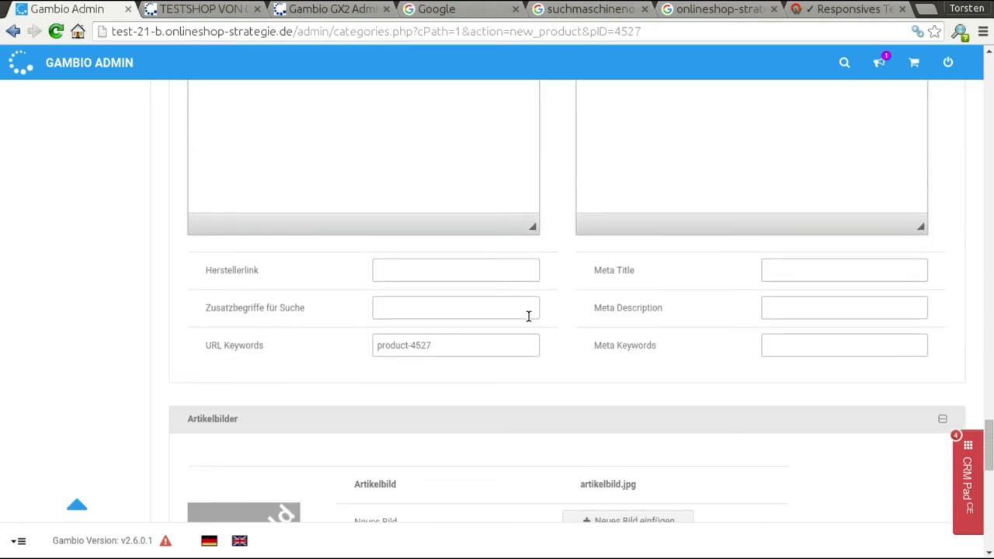
{"action": "scroll", "coordinate": [529, 316], "scroll_direction": "down", "scroll_amount": 4}
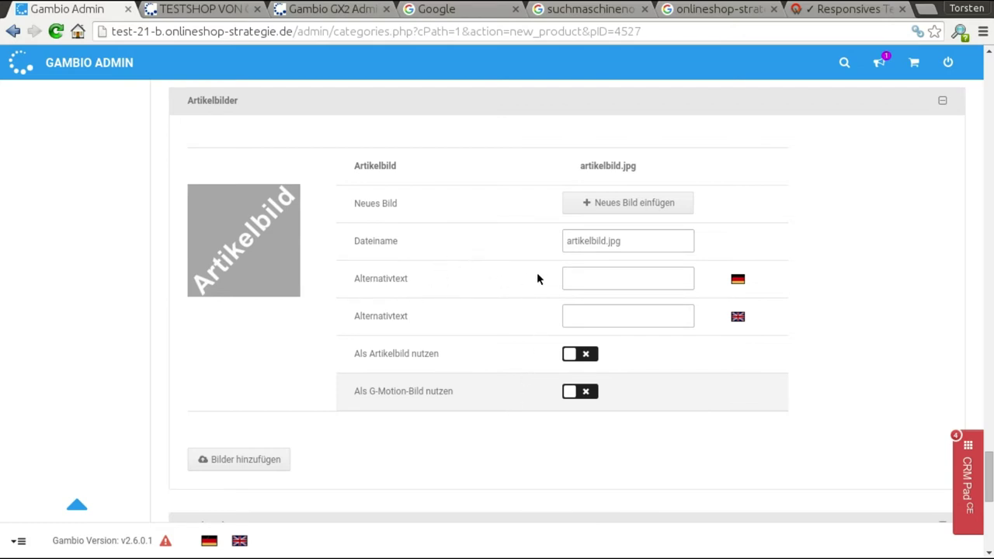
{"action": "left_click", "coordinate": [591, 277]}
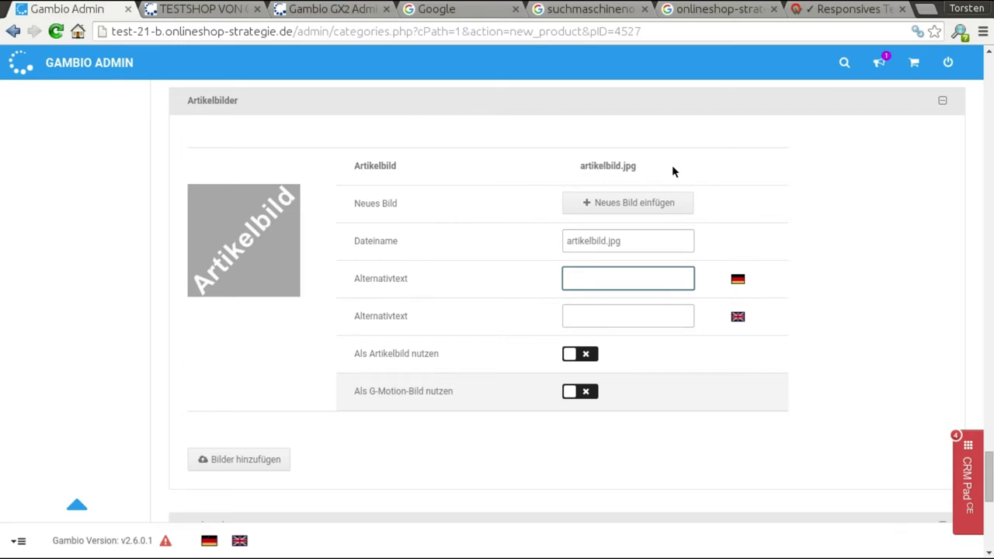
- Replace the article image's file name with neues-bild
{"action": "scroll", "coordinate": [676, 165], "scroll_direction": "down", "scroll_amount": 1}
{"action": "left_click_drag", "start_coordinate": [640, 198], "coordinate": [561, 201]}
{"action": "left_click", "coordinate": [661, 200]}
{"action": "double_click", "coordinate": [658, 203]}
{"action": "key", "text": "BackSpace"}
{"action": "key", "text": "BackSpace"}
{"action": "key", "text": "BackSpace"}
{"action": "key", "text": "BackSpace"}
{"action": "key", "text": "BackSpace"}
{"action": "key", "text": "BackSpace"}
{"action": "key", "text": "BackSpace"}
{"action": "key", "text": "BackSpace"}
{"action": "key", "text": "BackSpace"}
{"action": "key", "text": "BackSpace"}
{"action": "key", "text": "BackSpace"}
{"action": "key", "text": "BackSpace"}
{"action": "key", "text": "BackSpace"}
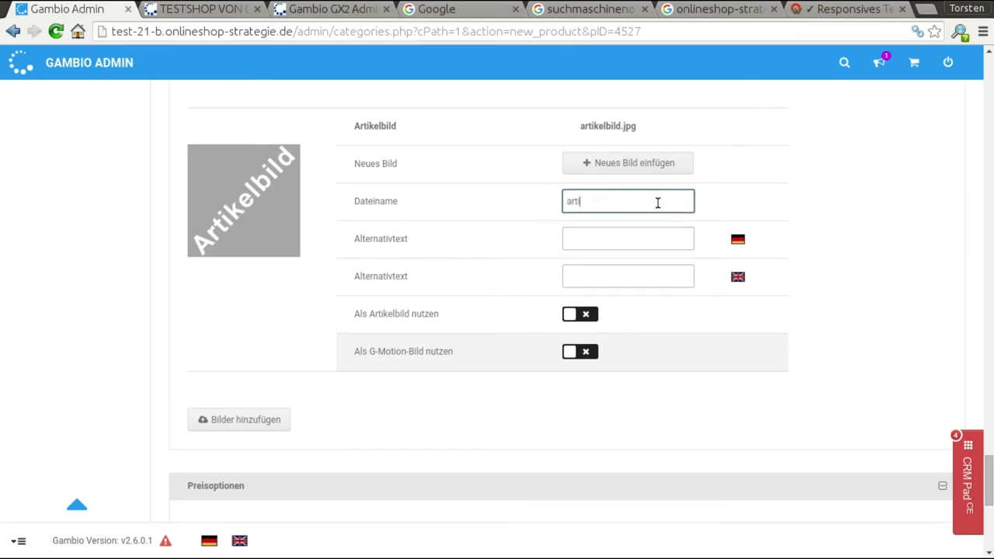
{"action": "type", "text": "neues-"}
{"action": "type", "text": "nild"}
{"action": "key", "text": "BackSpace"}
{"action": "key", "text": "BackSpace"}
{"action": "key", "text": "BackSpace"}
{"action": "key", "text": "BackSpace"}
{"action": "type", "text": "bild"}
{"action": "scroll", "coordinate": [514, 299], "scroll_direction": "down", "scroll_amount": 1}
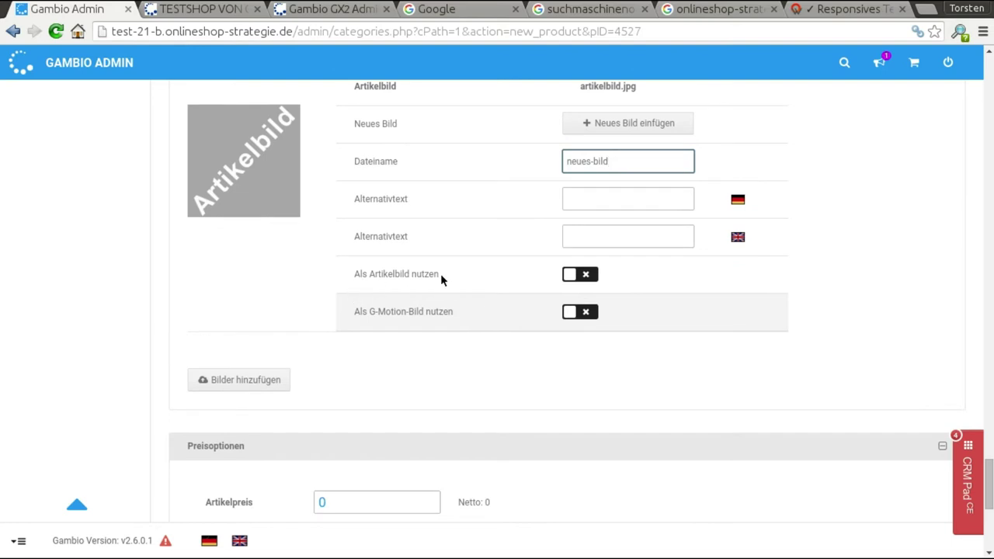
- Enable Als Artikelbild nutzen for the existing image and add an empty entry for another image
{"action": "left_click", "coordinate": [583, 274]}
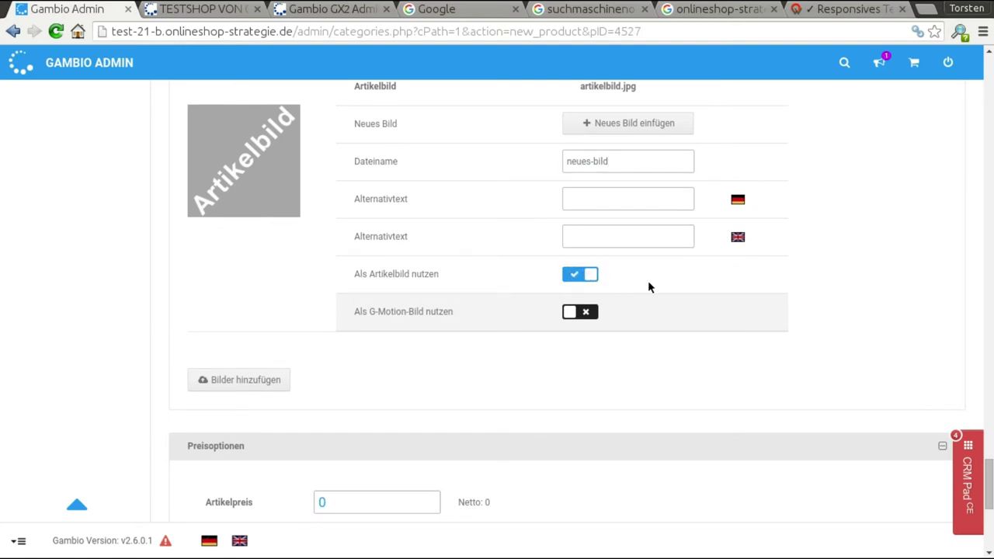
{"action": "scroll", "coordinate": [652, 288], "scroll_direction": "down", "scroll_amount": 3}
{"action": "left_click", "coordinate": [264, 264]}
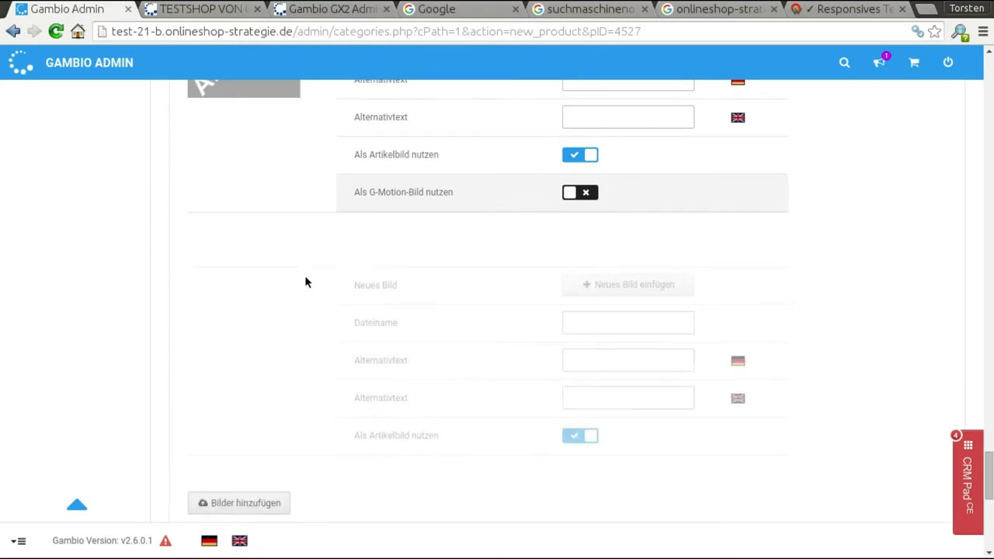
{"action": "scroll", "coordinate": [640, 339], "scroll_direction": "down", "scroll_amount": 2}
{"action": "scroll", "coordinate": [641, 339], "scroll_direction": "down", "scroll_amount": 2}
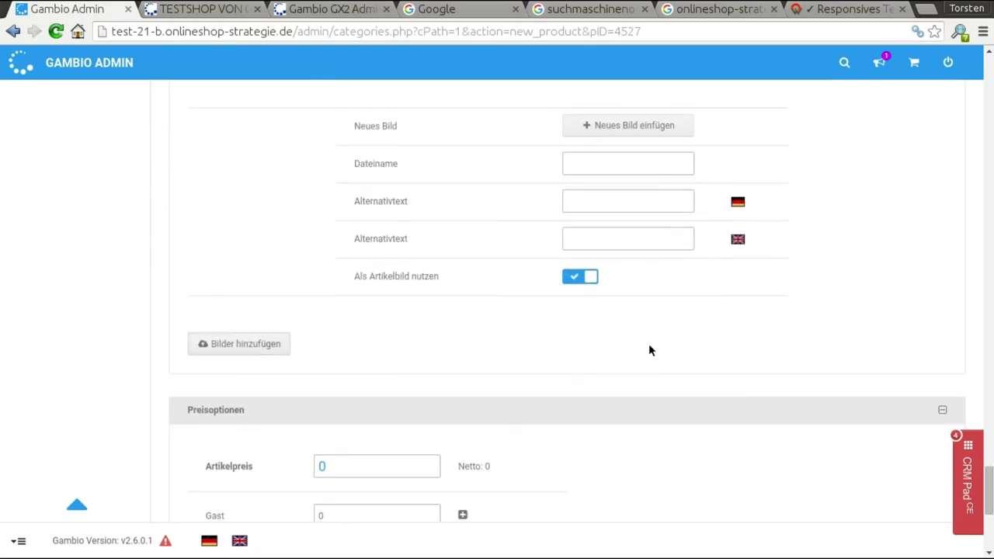
{"action": "scroll", "coordinate": [651, 342], "scroll_direction": "down", "scroll_amount": 4}
{"action": "scroll", "coordinate": [652, 341], "scroll_direction": "up", "scroll_amount": 10}
{"action": "scroll", "coordinate": [653, 342], "scroll_direction": "down", "scroll_amount": 15}
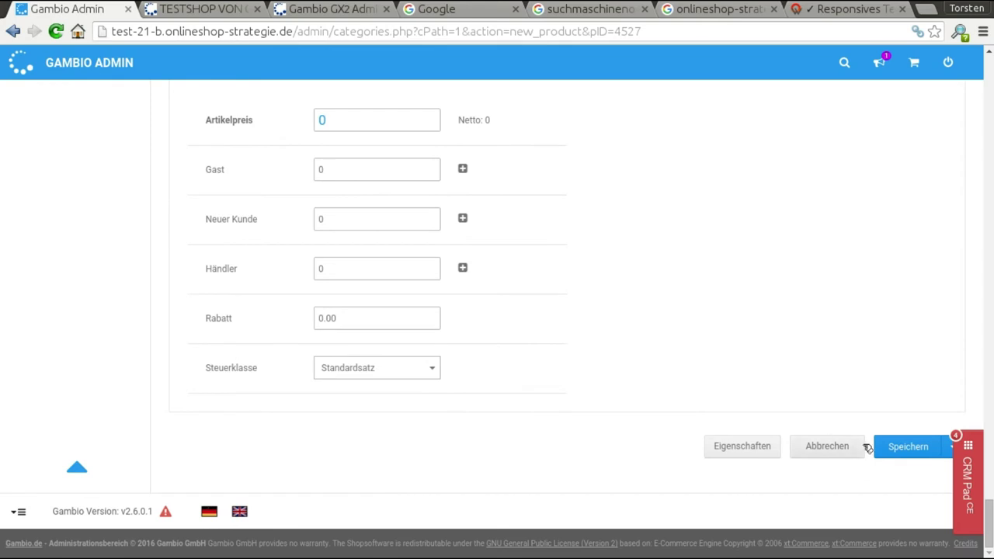
- Try to save the new article, and go back to its form
{"action": "left_click", "coordinate": [951, 451]}
{"action": "left_click", "coordinate": [915, 422]}
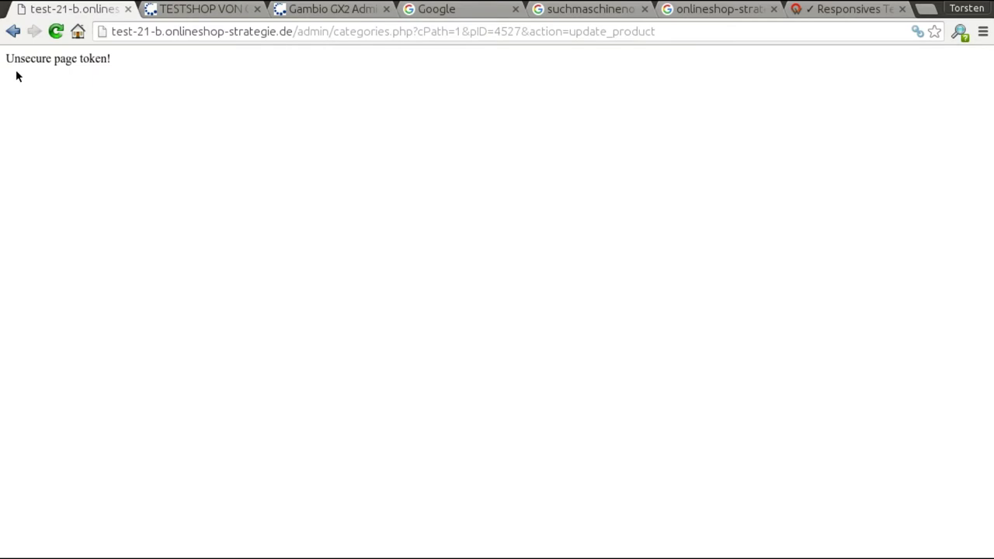
{"action": "left_click", "coordinate": [13, 31]}
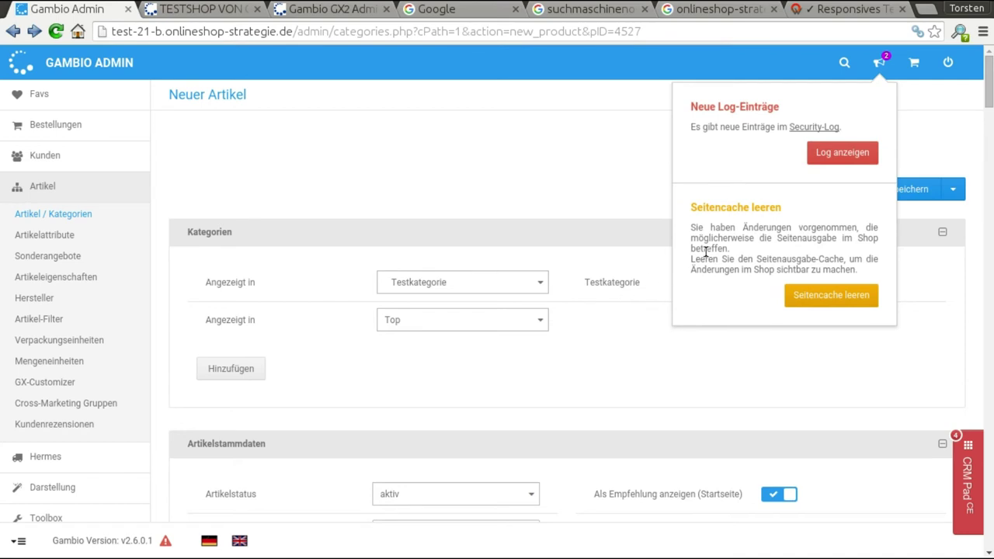
- Open the Zusatzmodule page of the shop settings in a separate browser tab
{"action": "scroll", "coordinate": [714, 281], "scroll_direction": "down", "scroll_amount": 5}
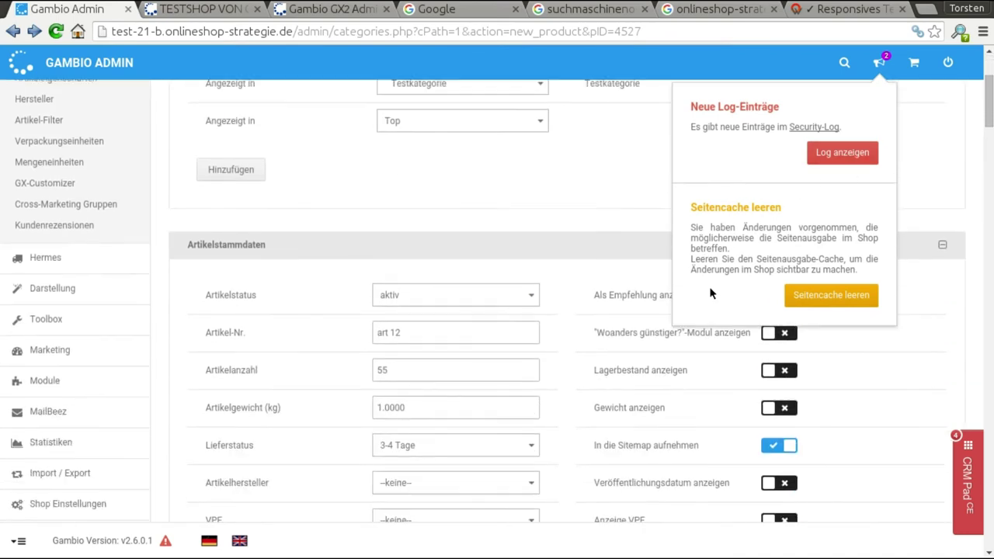
{"action": "left_click", "coordinate": [952, 213]}
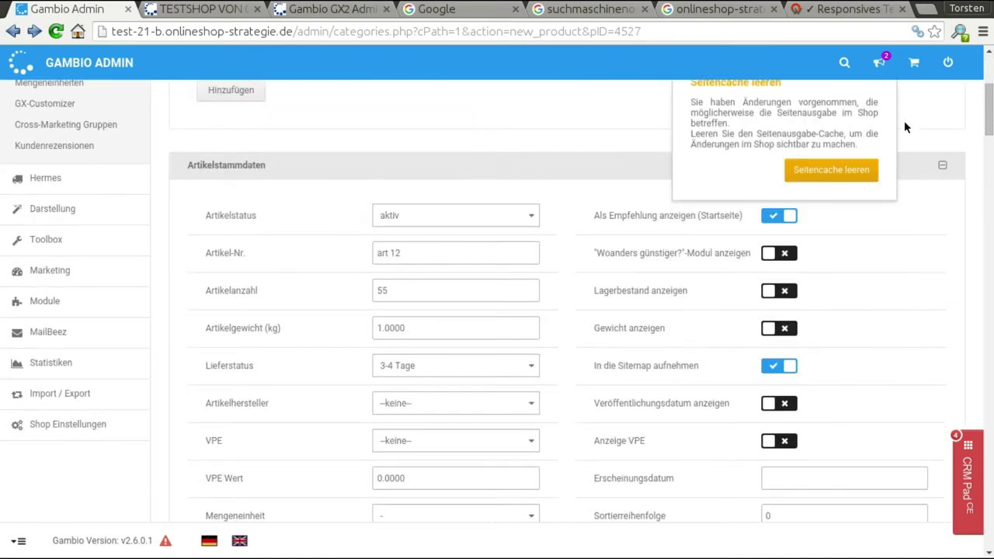
{"action": "scroll", "coordinate": [233, 341], "scroll_direction": "down", "scroll_amount": 3}
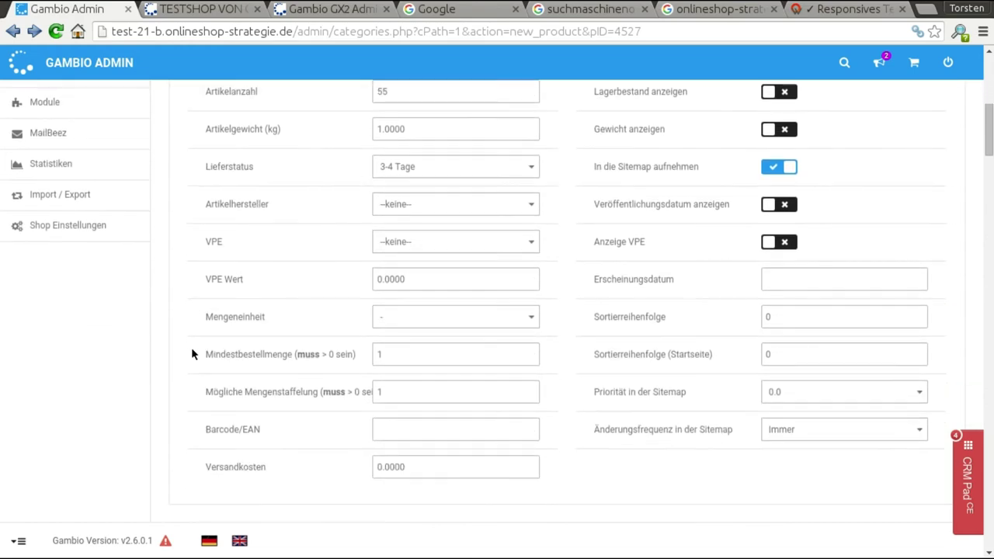
{"action": "mouse_move", "coordinate": [85, 226]}
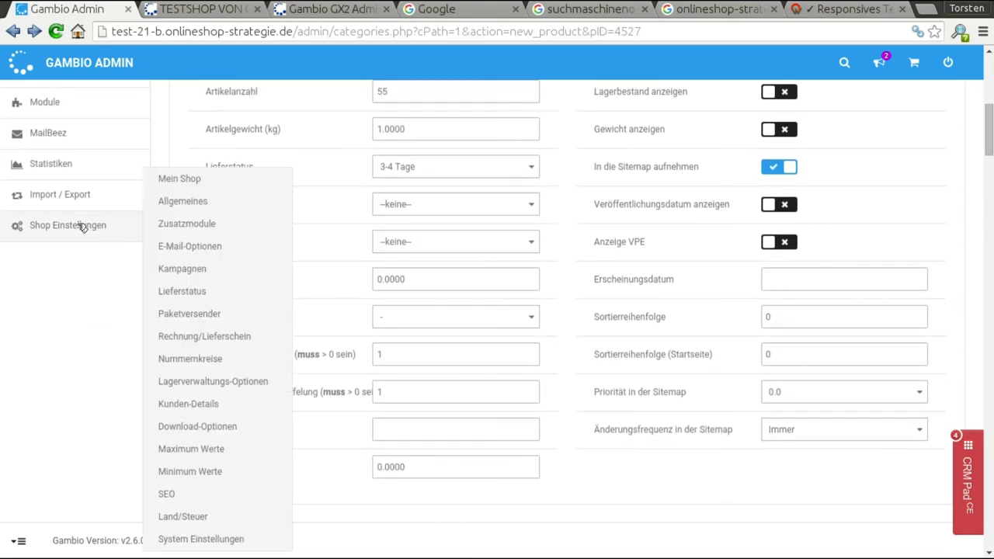
{"action": "scroll", "coordinate": [195, 206], "scroll_direction": "down", "scroll_amount": 1}
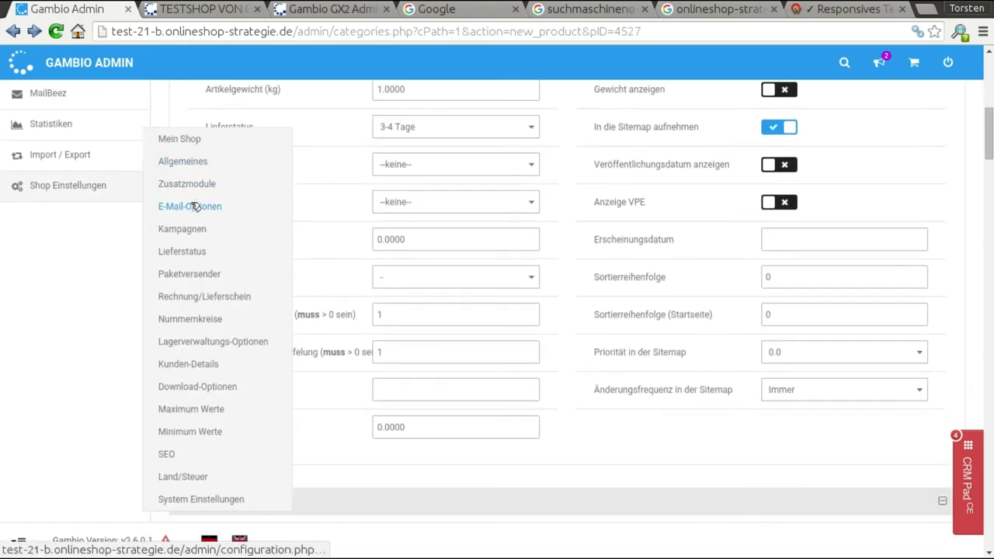
{"action": "scroll", "coordinate": [209, 447], "scroll_direction": "up", "scroll_amount": 1}
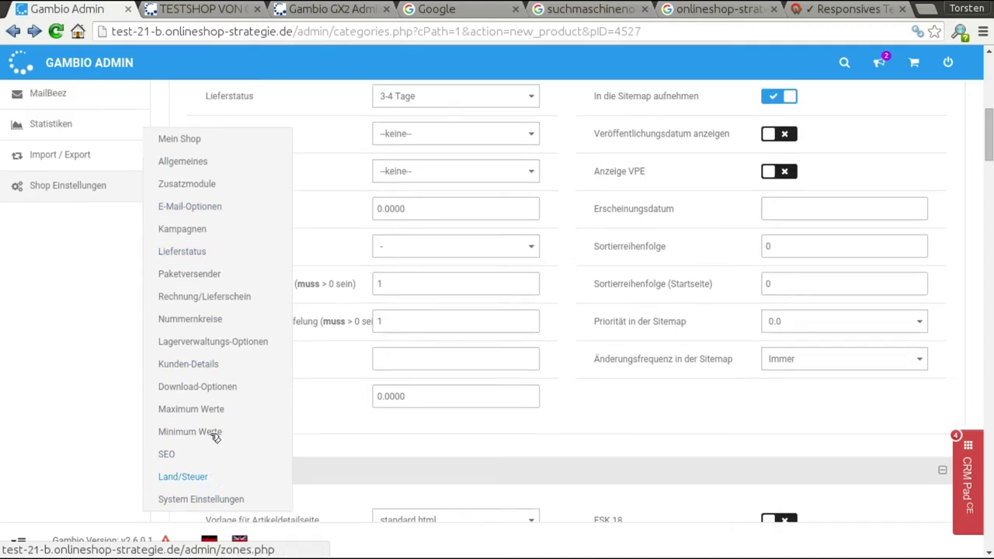
{"action": "right_click", "coordinate": [192, 195]}
{"action": "left_click", "coordinate": [203, 198]}
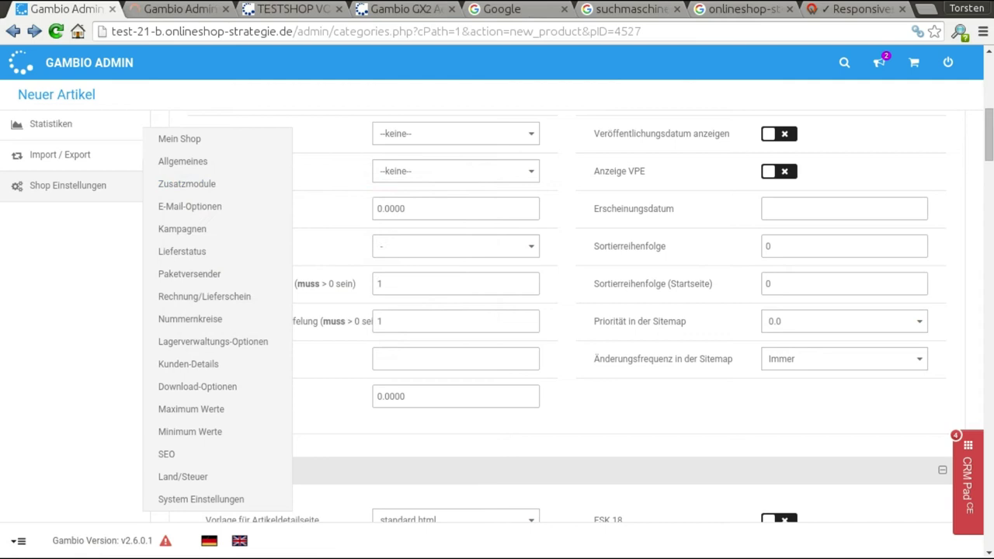
{"action": "key", "text": "ctrl+Tab"}
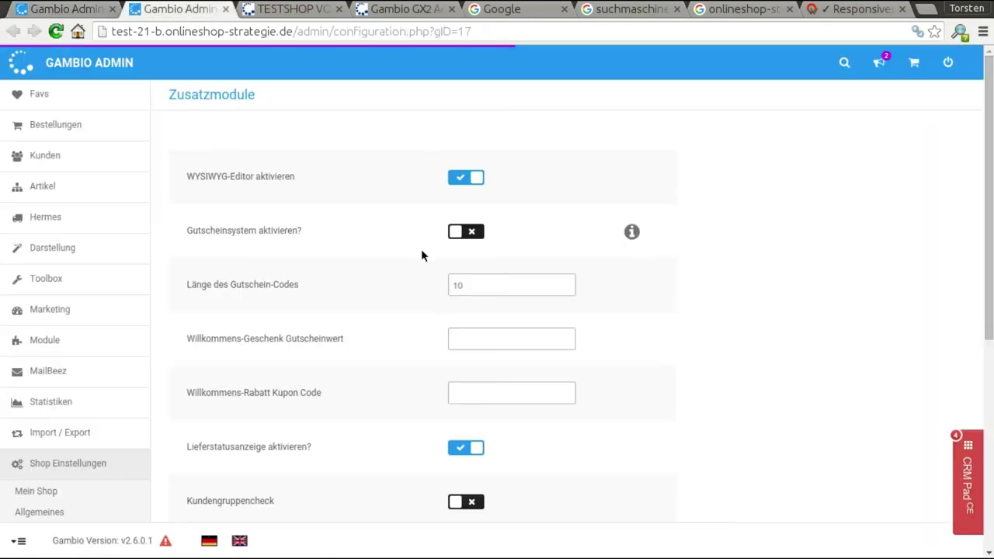
- Deactivate the Page-Token System in the Zusatzmodule settings and save the change
{"action": "scroll", "coordinate": [418, 251], "scroll_direction": "down", "scroll_amount": 5}
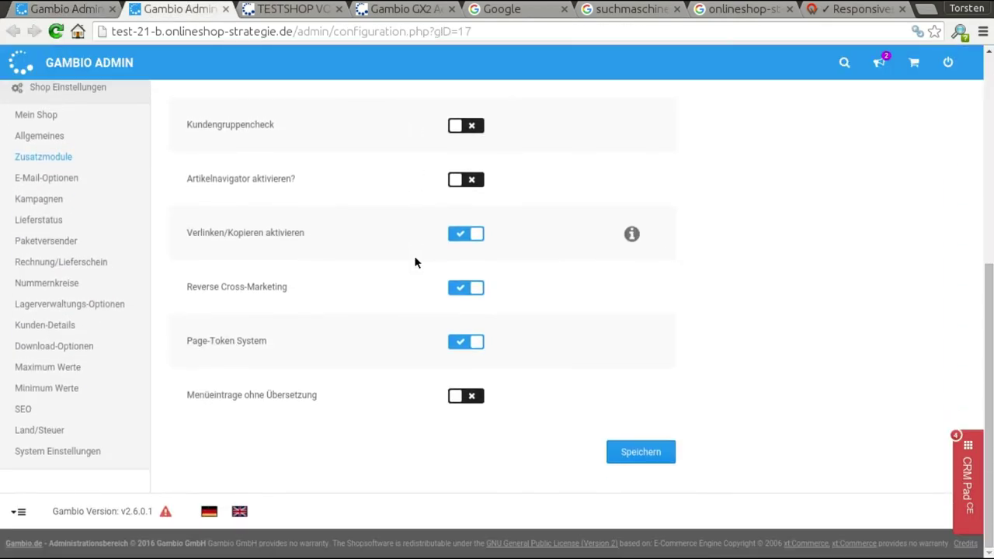
{"action": "left_click", "coordinate": [472, 345]}
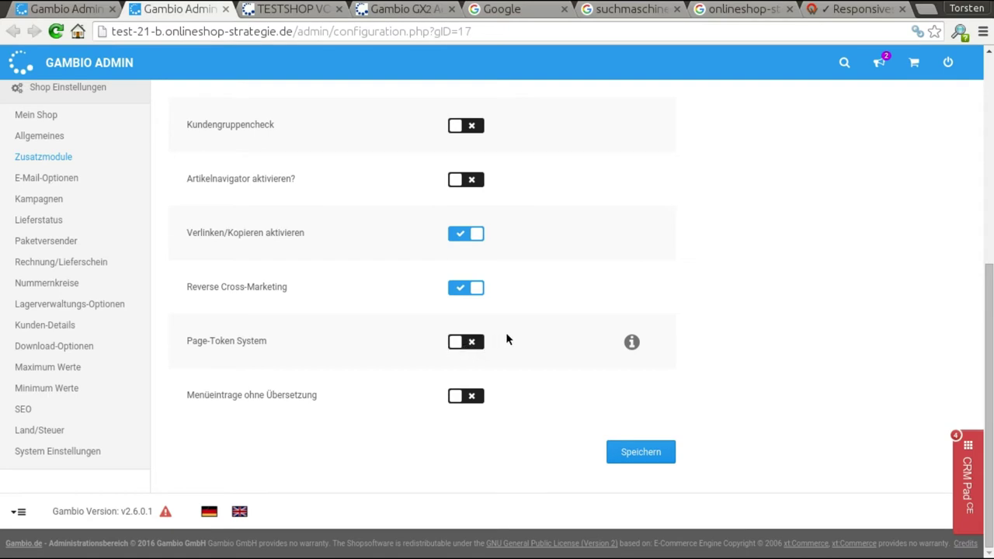
{"action": "left_click", "coordinate": [637, 453]}
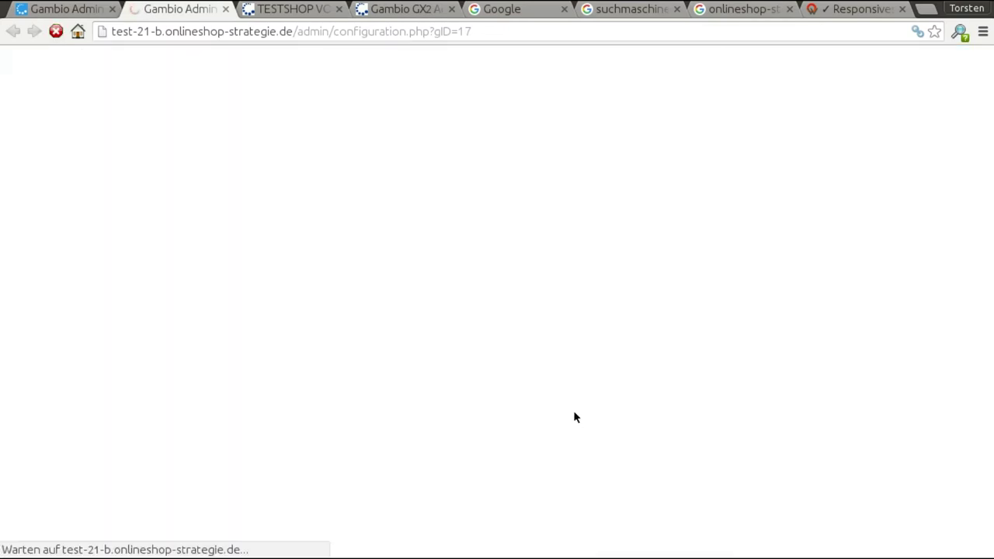
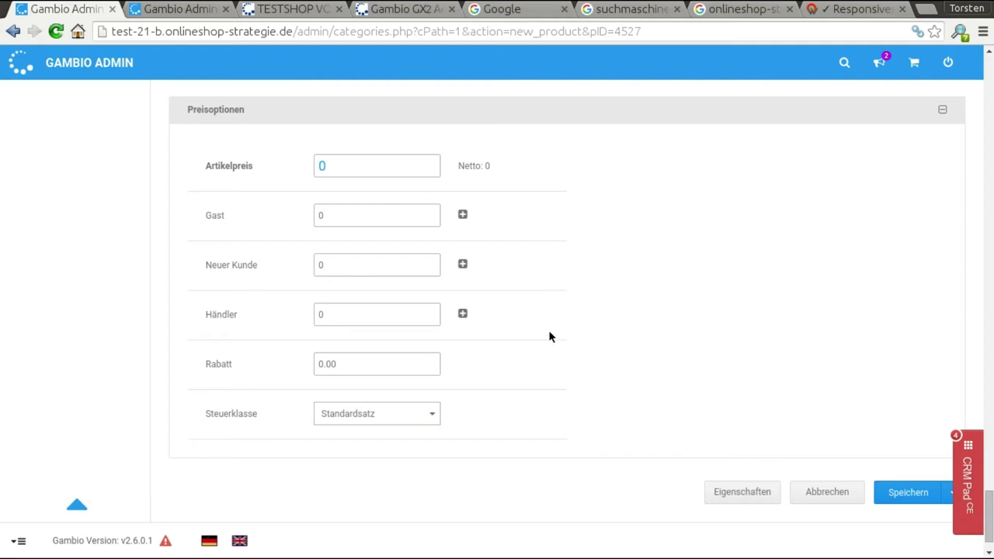
- Expand the quantity pricing of the Gast customer group in the new article's price options, and save the article
{"action": "left_click", "coordinate": [464, 215]}
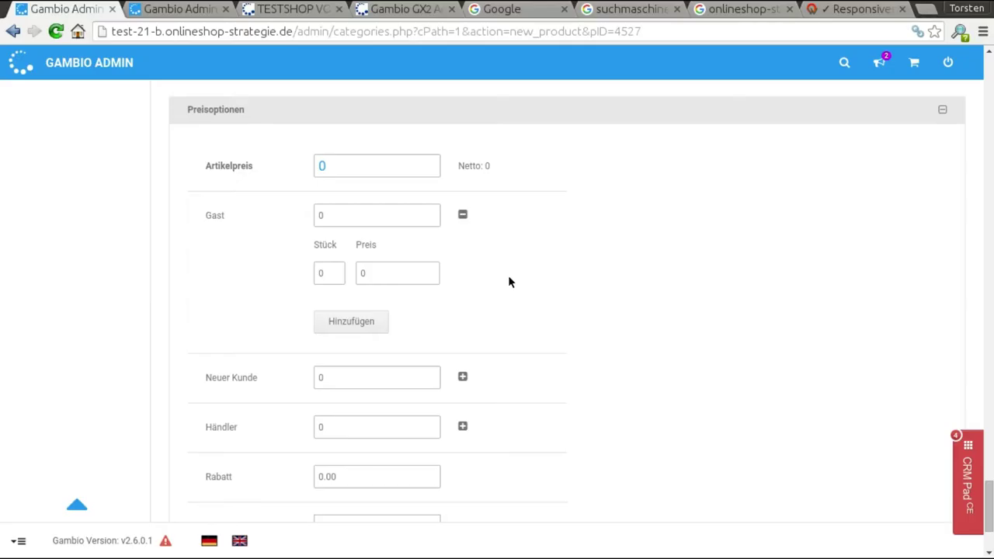
{"action": "scroll", "coordinate": [512, 280], "scroll_direction": "down", "scroll_amount": 3}
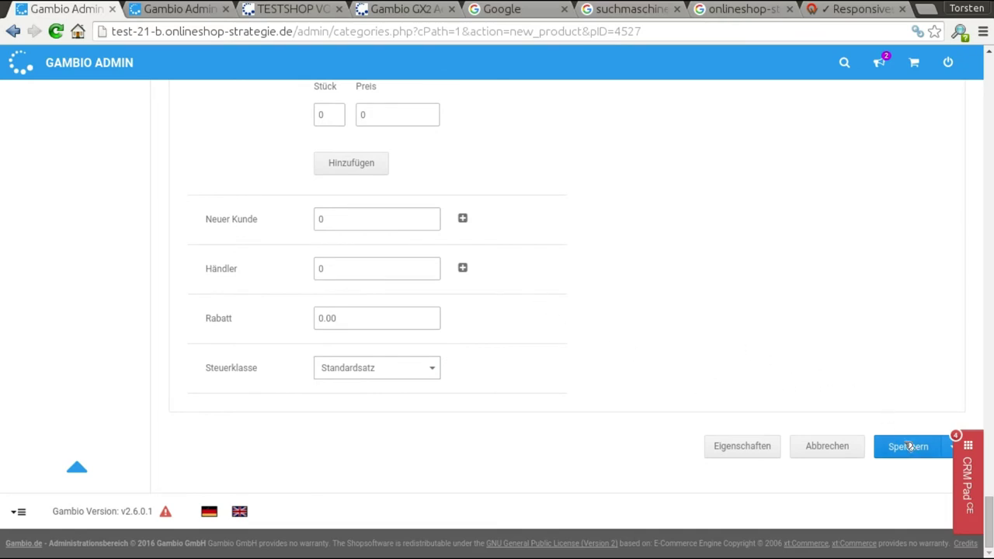
{"action": "scroll", "coordinate": [782, 370], "scroll_direction": "up", "scroll_amount": 5}
{"action": "scroll", "coordinate": [728, 375], "scroll_direction": "down", "scroll_amount": 10}
{"action": "left_click", "coordinate": [885, 448]}
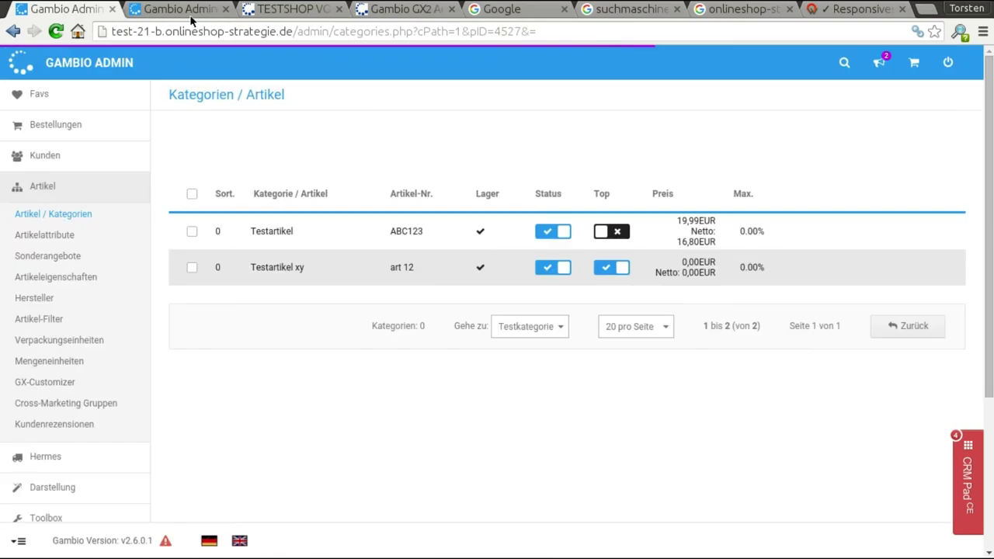
- Activate the Kundengruppencheck in the Zusatzmodule settings and save the change
{"action": "left_click", "coordinate": [180, 9]}
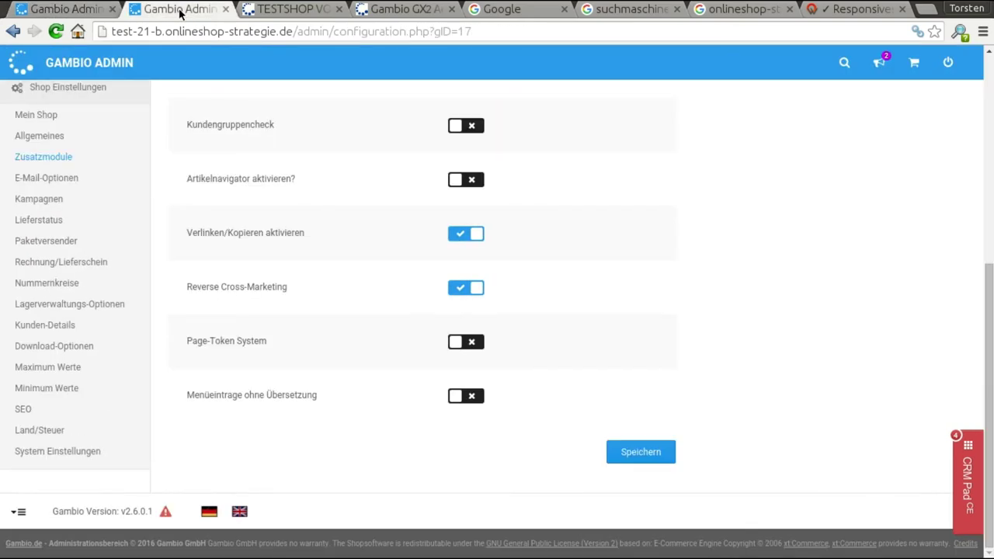
{"action": "scroll", "coordinate": [342, 261], "scroll_direction": "up", "scroll_amount": 5}
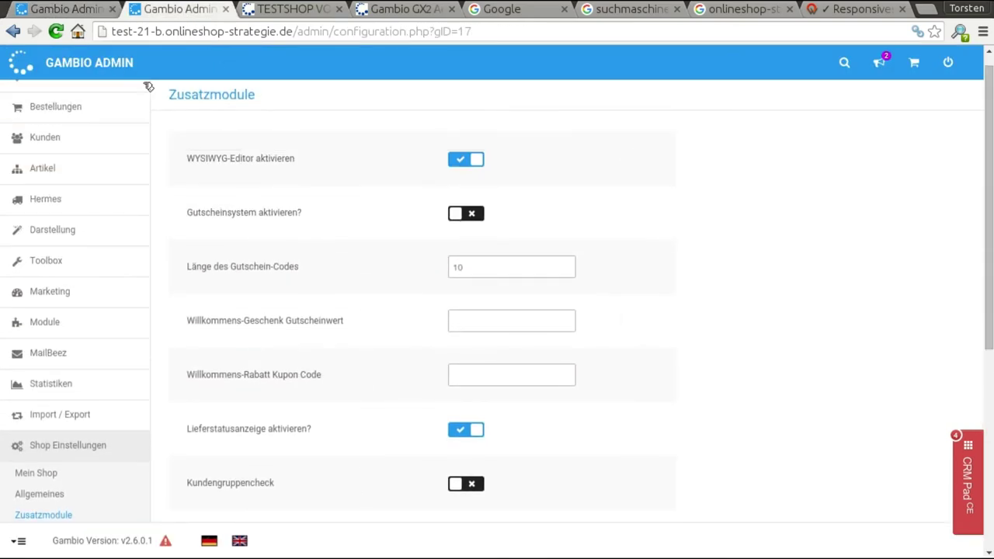
{"action": "scroll", "coordinate": [325, 232], "scroll_direction": "down", "scroll_amount": 5}
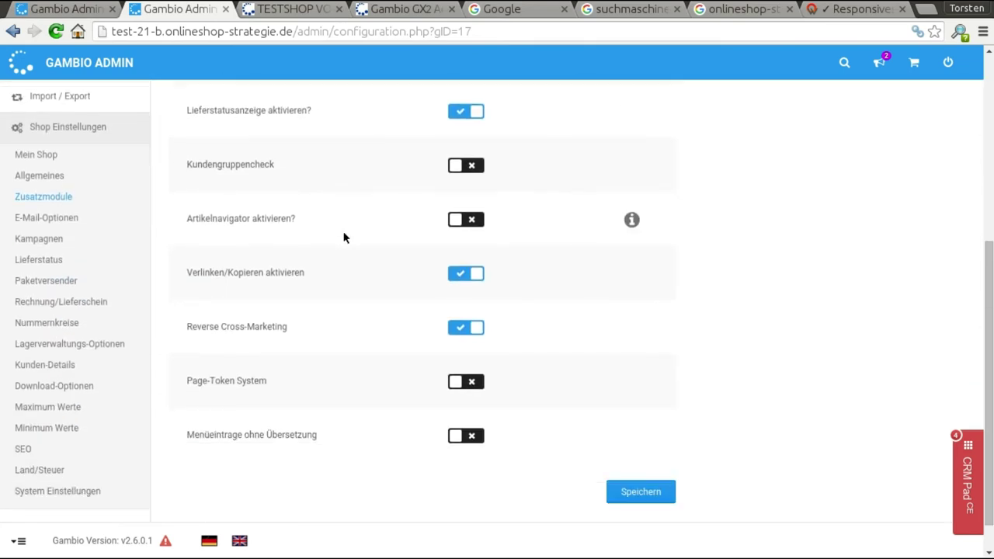
{"action": "left_click", "coordinate": [477, 169]}
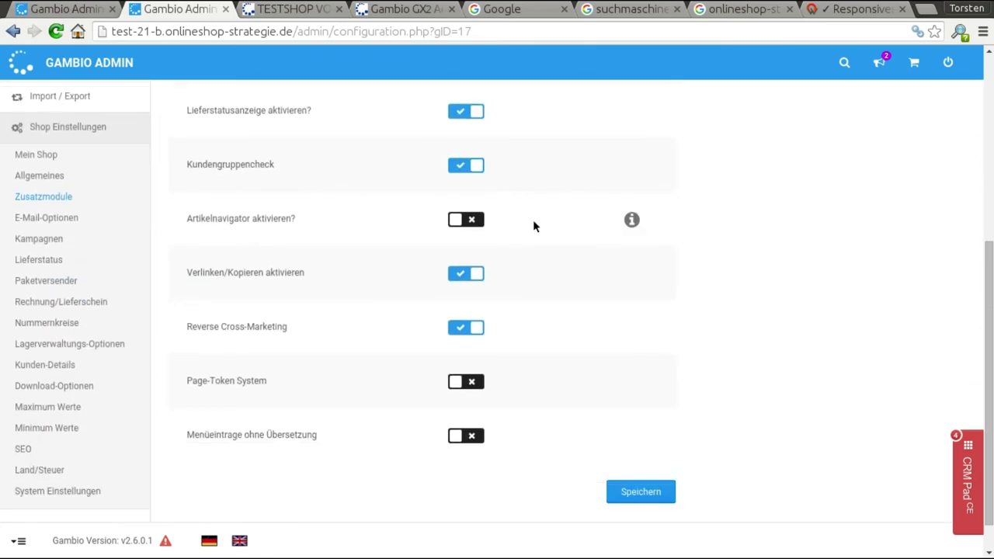
{"action": "left_click", "coordinate": [642, 495]}
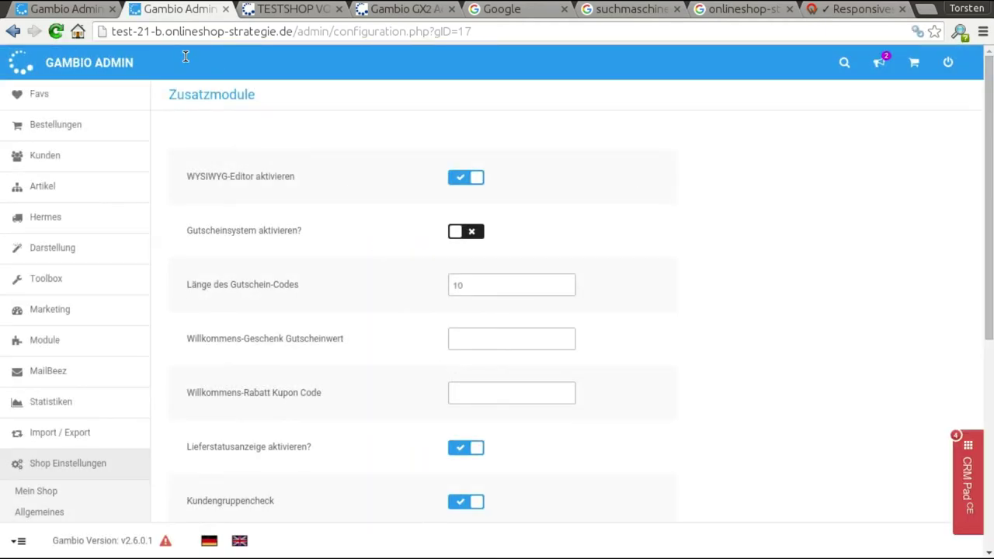
- Return to the article list, open Testartikel xy for editing and go to its Kundengruppe section
{"action": "left_click", "coordinate": [70, 8]}
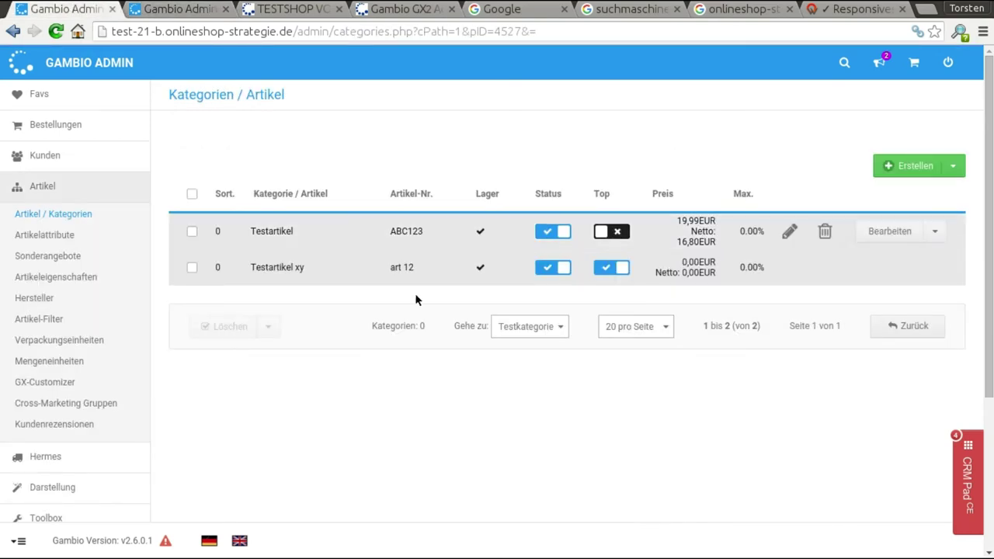
{"action": "mouse_move", "coordinate": [884, 268]}
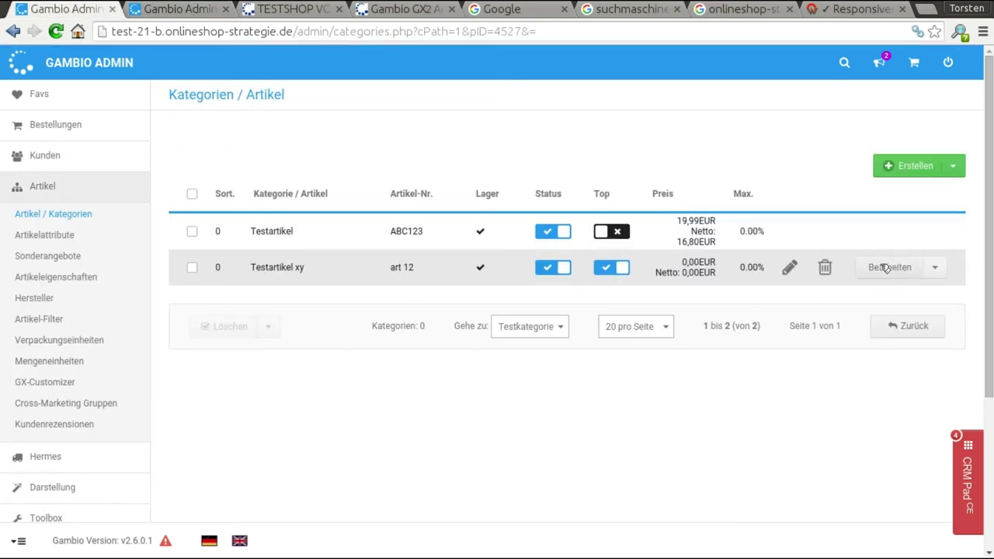
{"action": "left_click", "coordinate": [792, 268]}
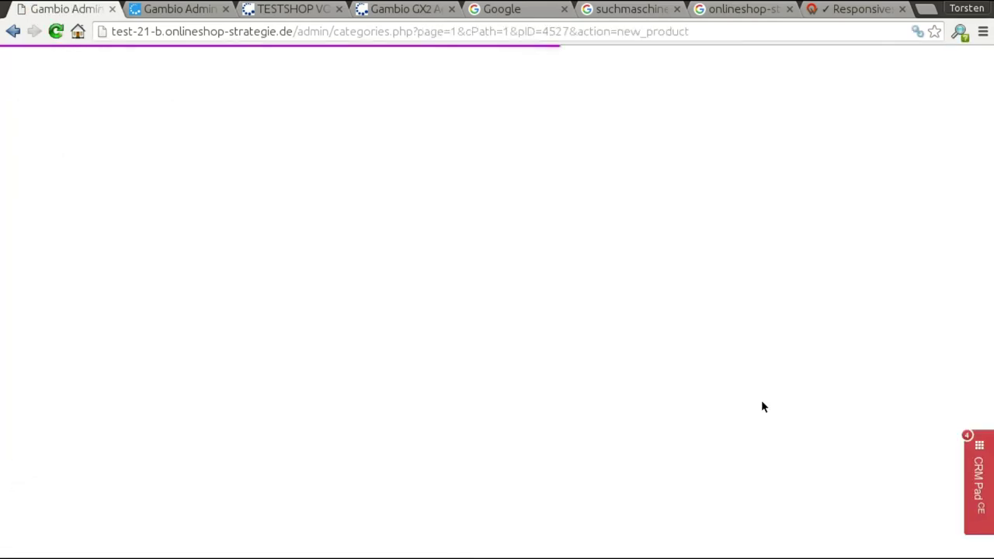
{"action": "scroll", "coordinate": [419, 351], "scroll_direction": "down", "scroll_amount": 20}
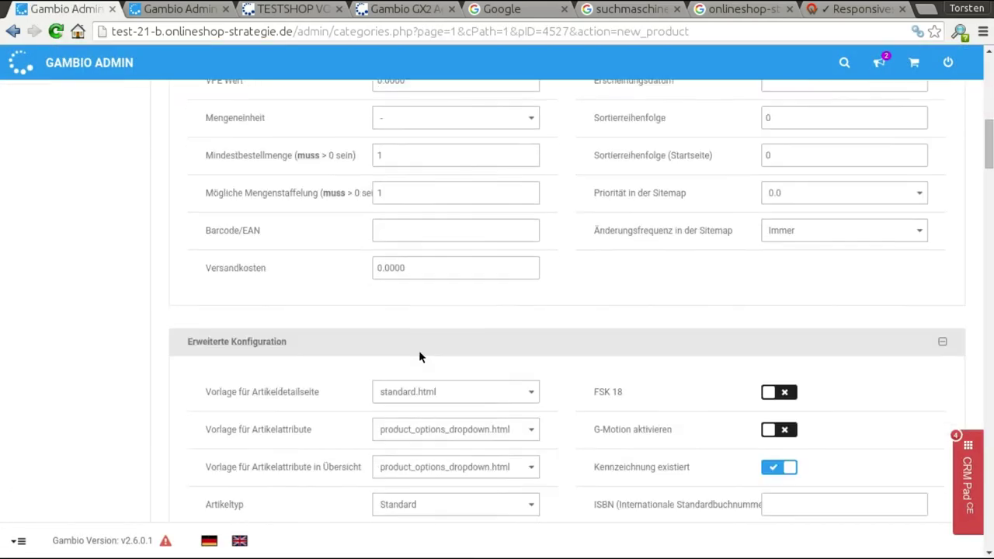
{"action": "scroll", "coordinate": [420, 358], "scroll_direction": "down", "scroll_amount": 20}
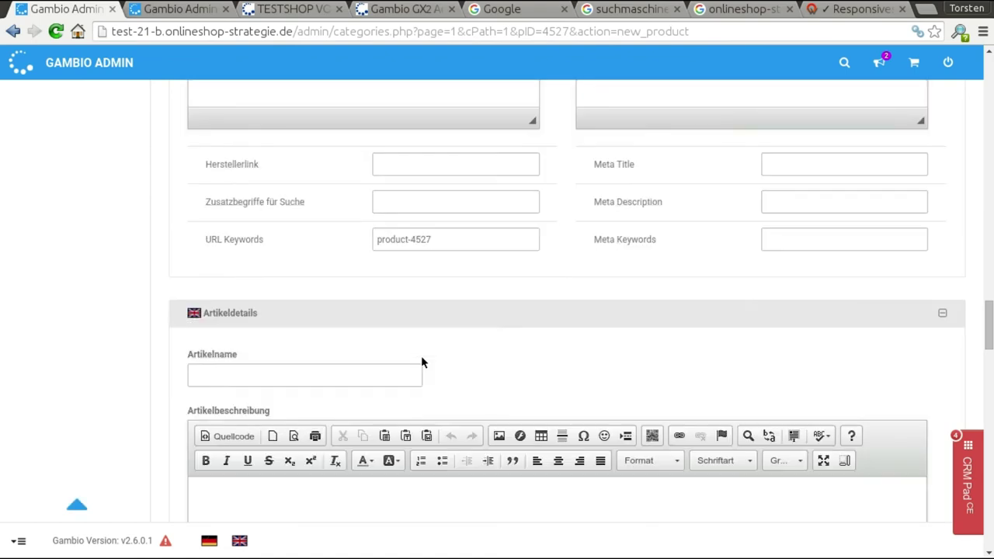
{"action": "scroll", "coordinate": [421, 362], "scroll_direction": "down", "scroll_amount": 10}
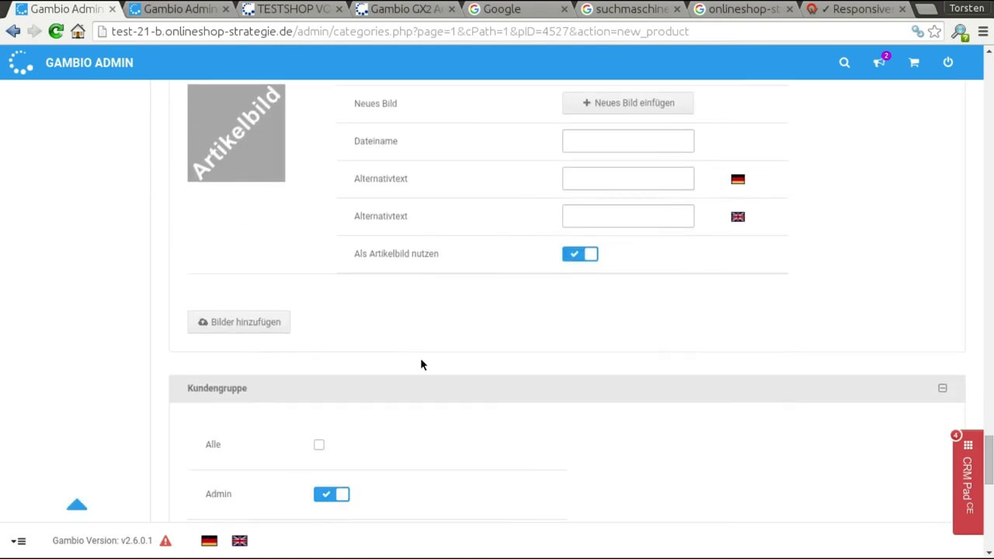
{"action": "scroll", "coordinate": [420, 362], "scroll_direction": "down", "scroll_amount": 1}
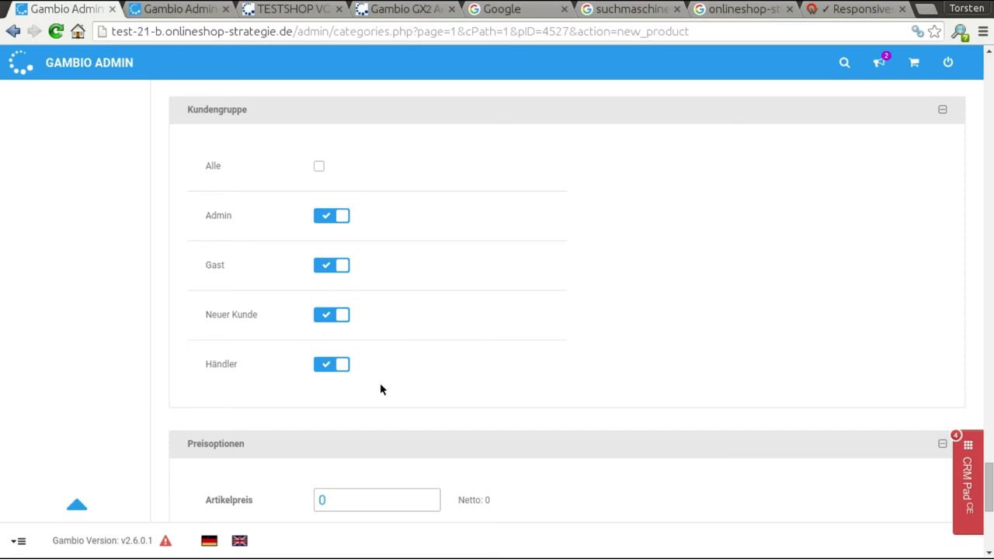
- Deactivate the customer groups Neuer Kunde and Händler, keep Gast active, tick Alle, and save the article
{"action": "left_click", "coordinate": [350, 315]}
{"action": "left_click", "coordinate": [335, 268]}
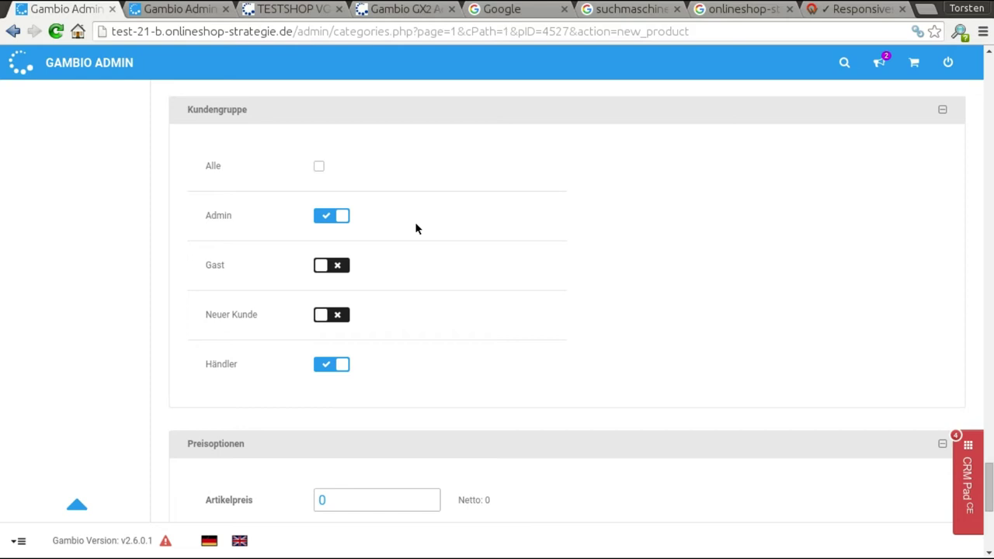
{"action": "left_click", "coordinate": [338, 266]}
{"action": "left_click", "coordinate": [339, 364]}
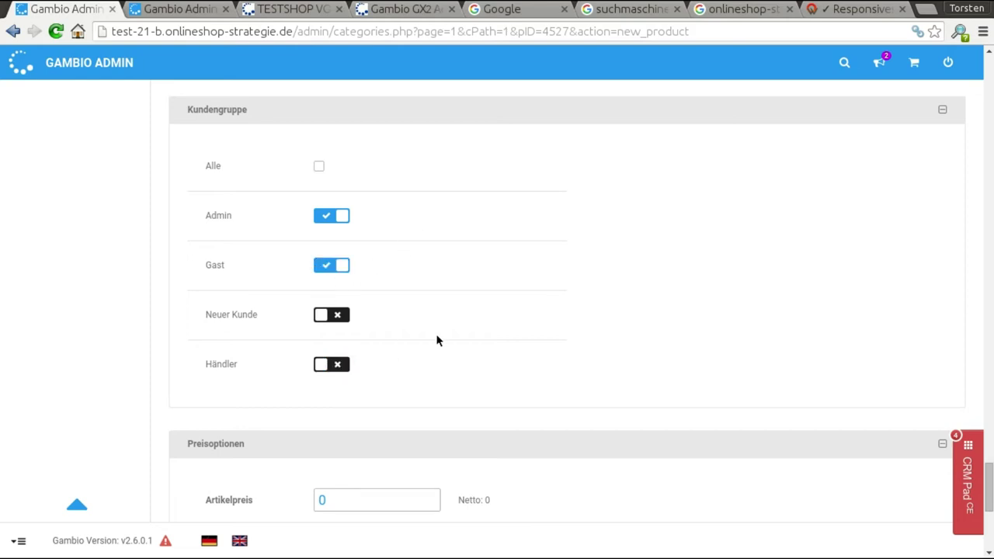
{"action": "left_click", "coordinate": [321, 167]}
{"action": "scroll", "coordinate": [560, 276], "scroll_direction": "down", "scroll_amount": 1}
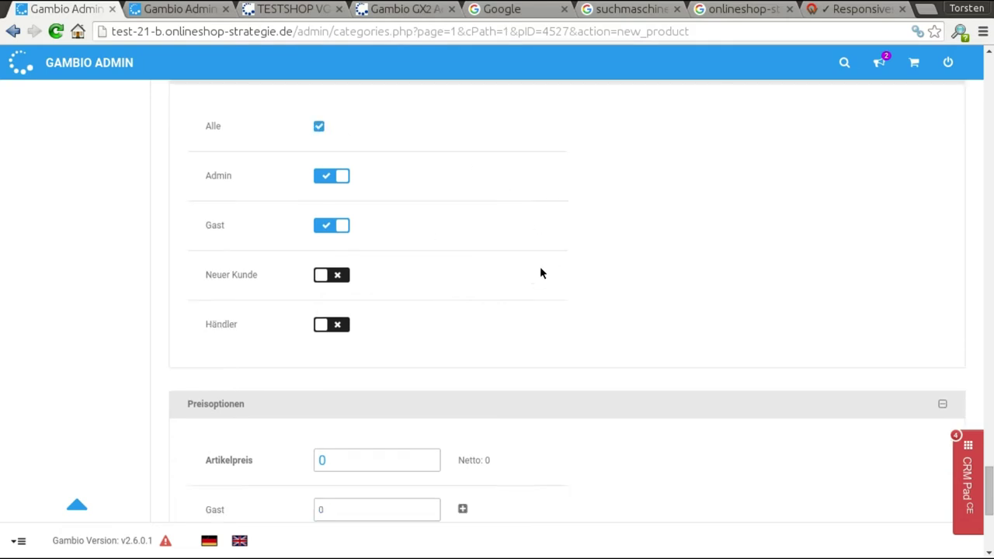
{"action": "scroll", "coordinate": [584, 278], "scroll_direction": "down", "scroll_amount": 6}
{"action": "scroll", "coordinate": [587, 282], "scroll_direction": "down", "scroll_amount": 1}
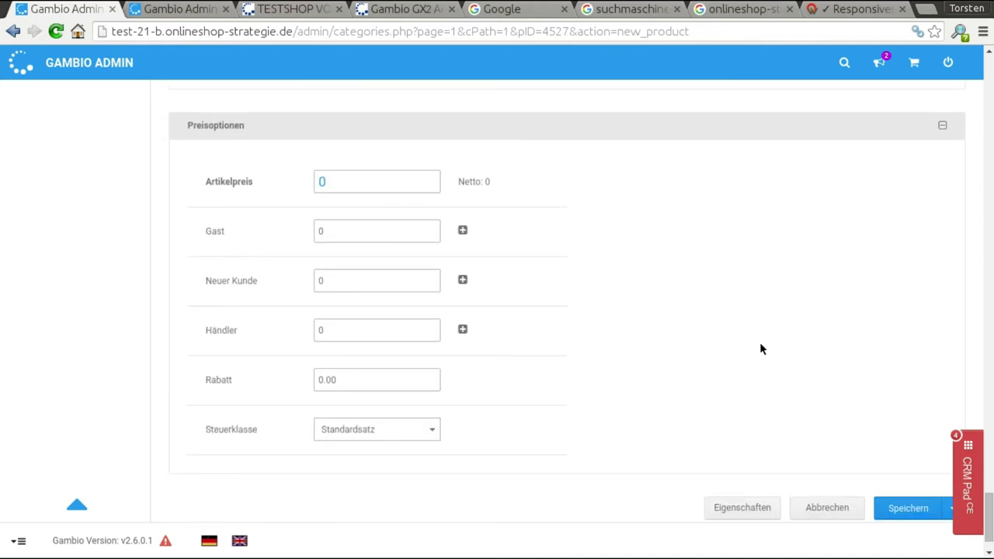
{"action": "left_click", "coordinate": [901, 513]}
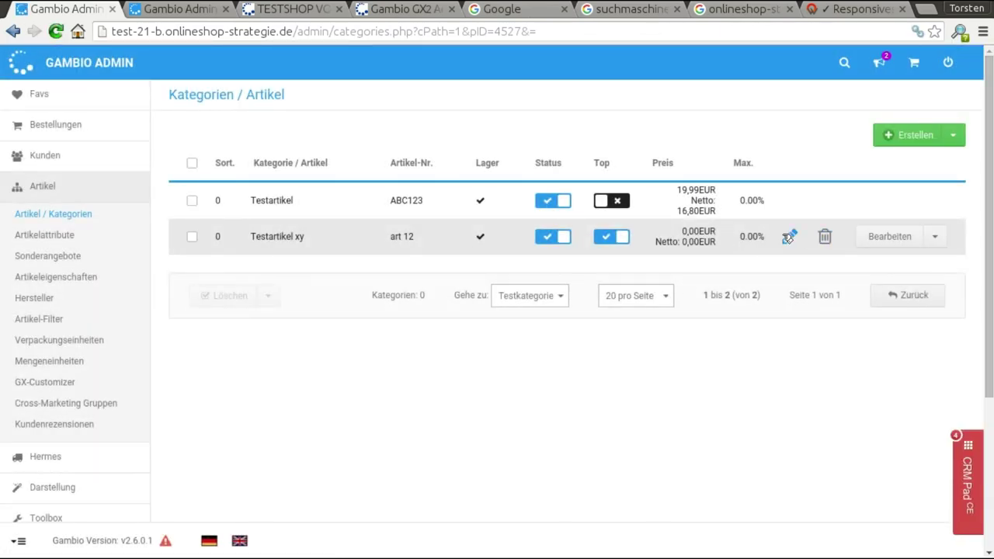
- Reopen Testartikel xy for editing and place the cursor in its German article description
{"action": "left_click", "coordinate": [787, 236]}
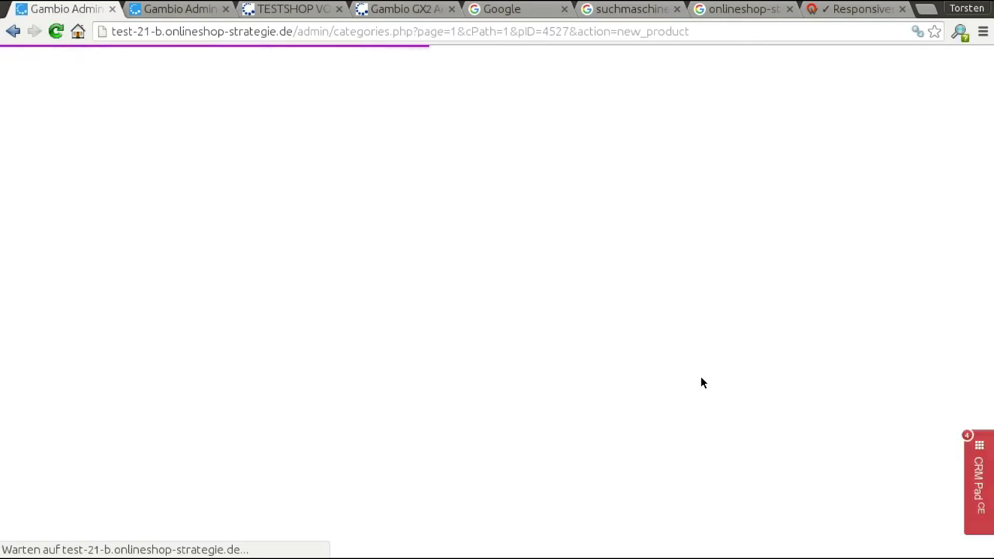
{"action": "scroll", "coordinate": [576, 380], "scroll_direction": "down", "scroll_amount": 15}
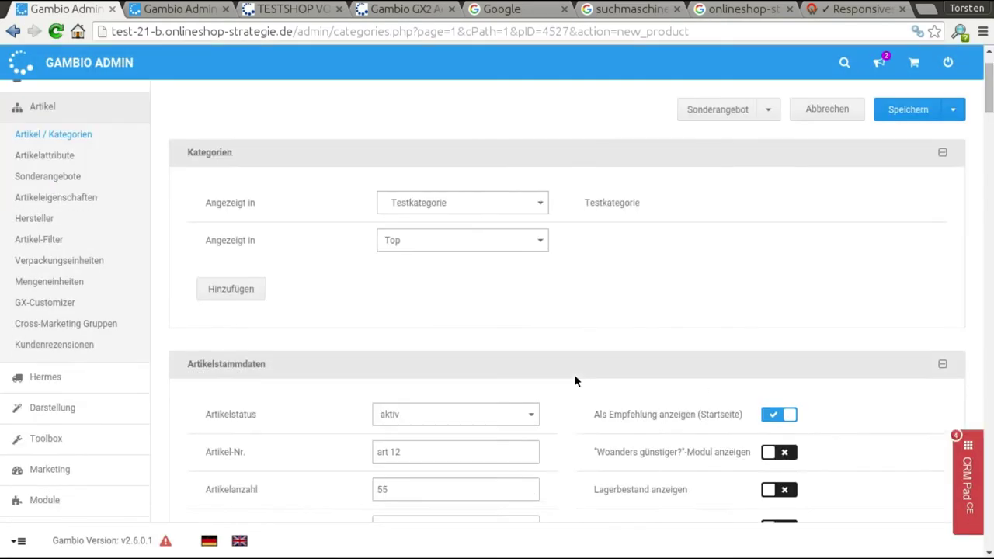
{"action": "scroll", "coordinate": [575, 375], "scroll_direction": "down", "scroll_amount": 10}
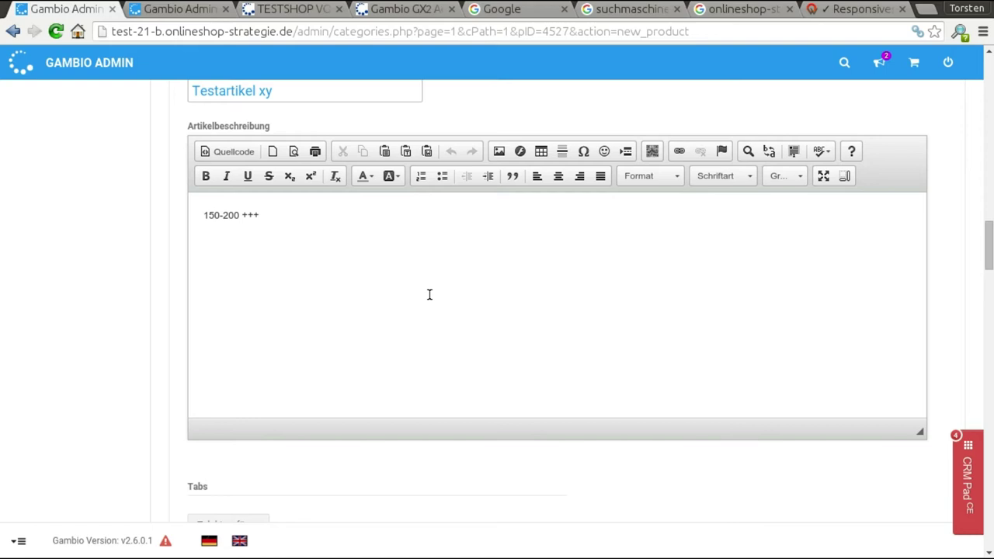
{"action": "left_click", "coordinate": [412, 269]}
{"action": "key", "text": "Left"}
{"action": "key", "text": "Left"}
{"action": "key", "text": "Left"}
{"action": "key", "text": "Left"}
{"action": "key", "text": "Left"}
{"action": "key", "text": "Left"}
{"action": "key", "text": "Left"}
{"action": "key", "text": "Left"}
{"action": "key", "text": "Left"}
{"action": "key", "text": "Left"}
{"action": "scroll", "coordinate": [412, 269], "scroll_direction": "up", "scroll_amount": 2}
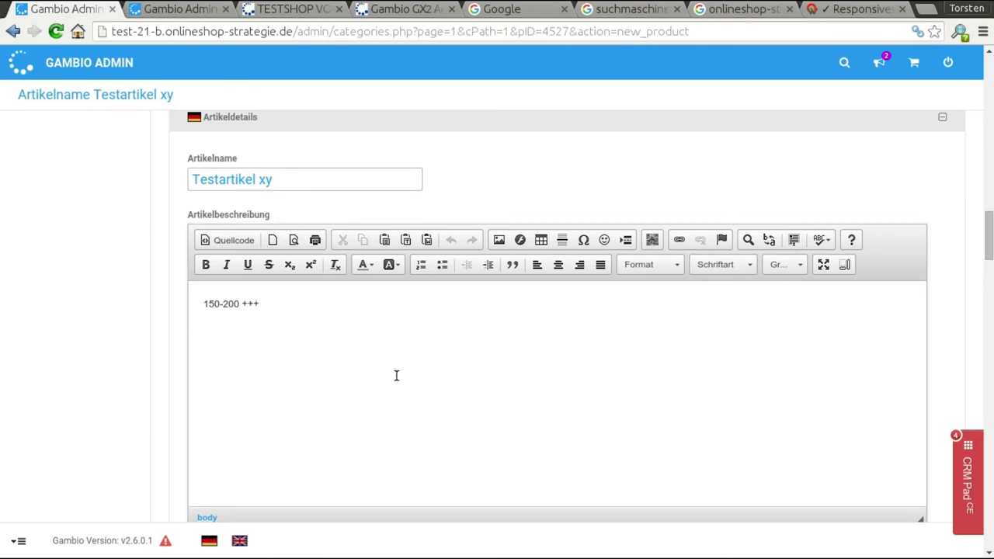
- Select the whole German article name of Testartikel xy
{"action": "left_click", "coordinate": [306, 178]}
{"action": "key", "text": "ctrl+a"}
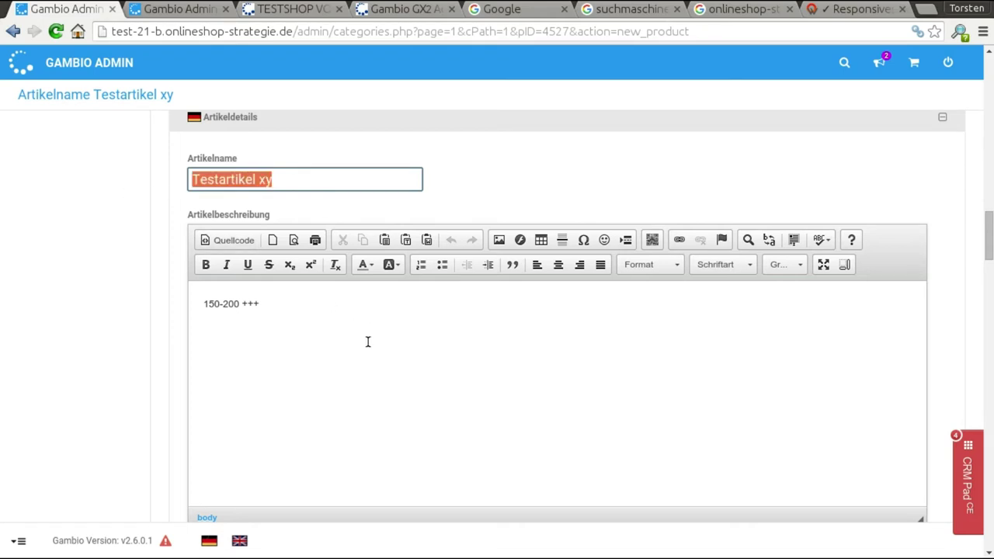
{"action": "scroll", "coordinate": [368, 341], "scroll_direction": "down", "scroll_amount": 1}
{"action": "scroll", "coordinate": [365, 318], "scroll_direction": "up", "scroll_amount": 1}
- Insert the line "H2" above the German description text and format it as Überschrift 2
{"action": "left_click", "coordinate": [362, 293]}
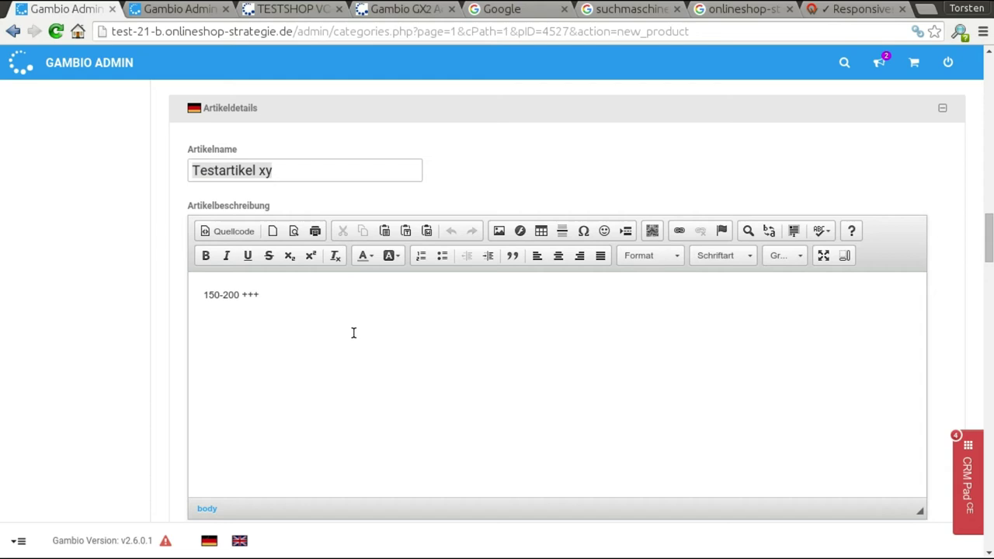
{"action": "key", "text": "Return"}
{"action": "key", "text": "Up"}
{"action": "type", "text": "H2"}
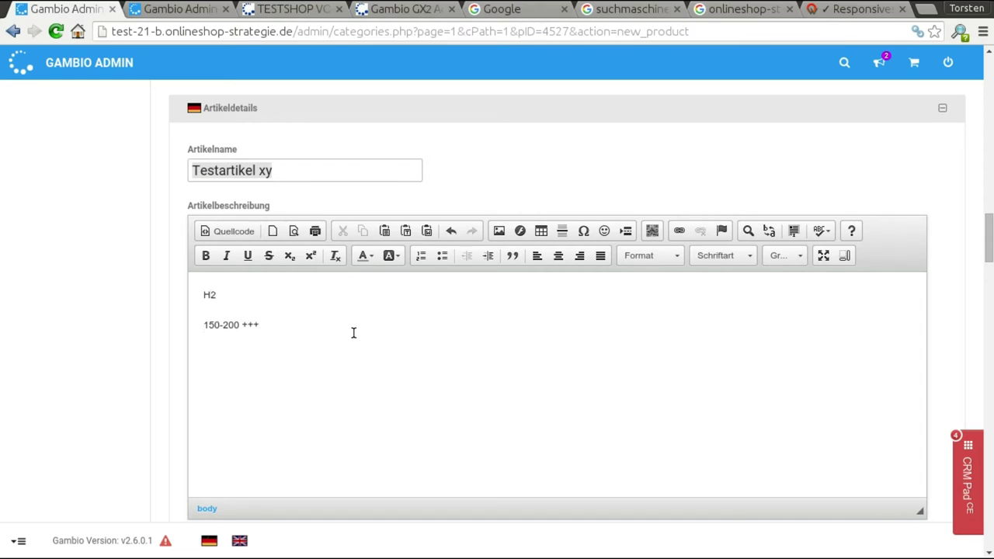
{"action": "key", "text": "shift+Home"}
{"action": "left_click", "coordinate": [680, 258]}
{"action": "left_click", "coordinate": [690, 359]}
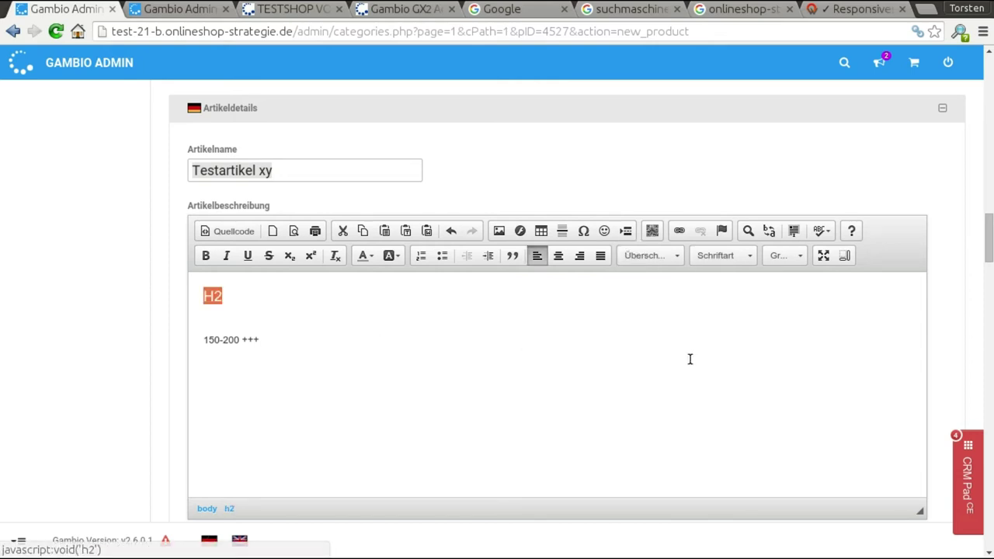
- Add the filler text "vbjhfbvifeqveiqv" below the H2 heading, followed by empty lines
{"action": "left_click", "coordinate": [314, 314]}
{"action": "type", "text": "vbjhfbvifeqveiqv"}
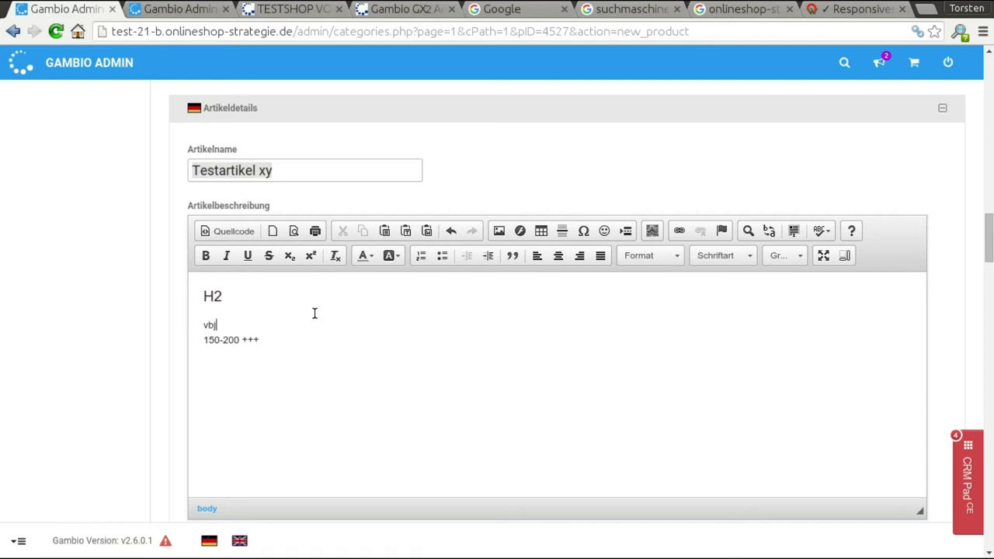
{"action": "key", "text": "Return"}
{"action": "key", "text": "Return"}
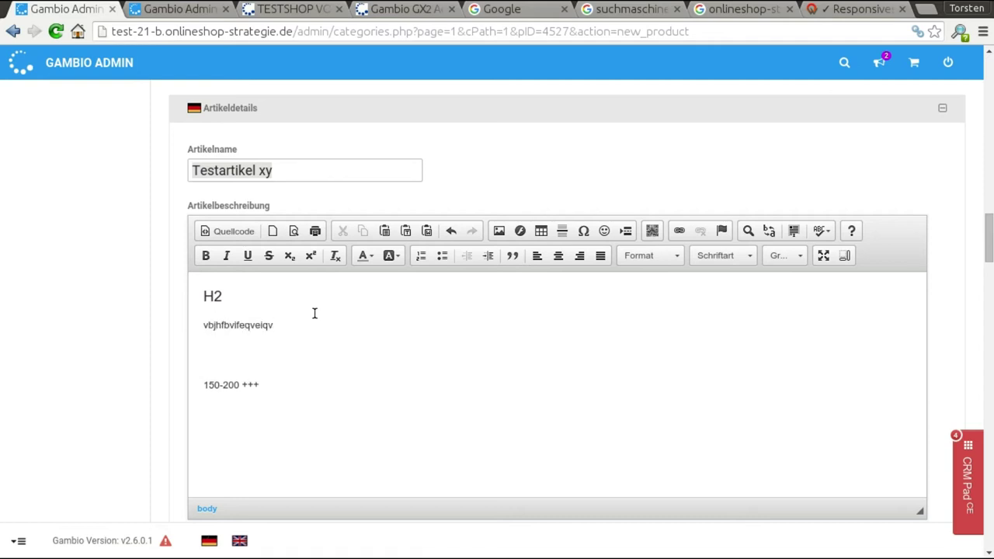
- Insert the line "H3" below the first filler paragraph and format it as Überschrift 3
{"action": "type", "text": "H3"}
{"action": "key", "text": "shift+Left"}
{"action": "key", "text": "shift+Left"}
{"action": "left_click", "coordinate": [668, 255]}
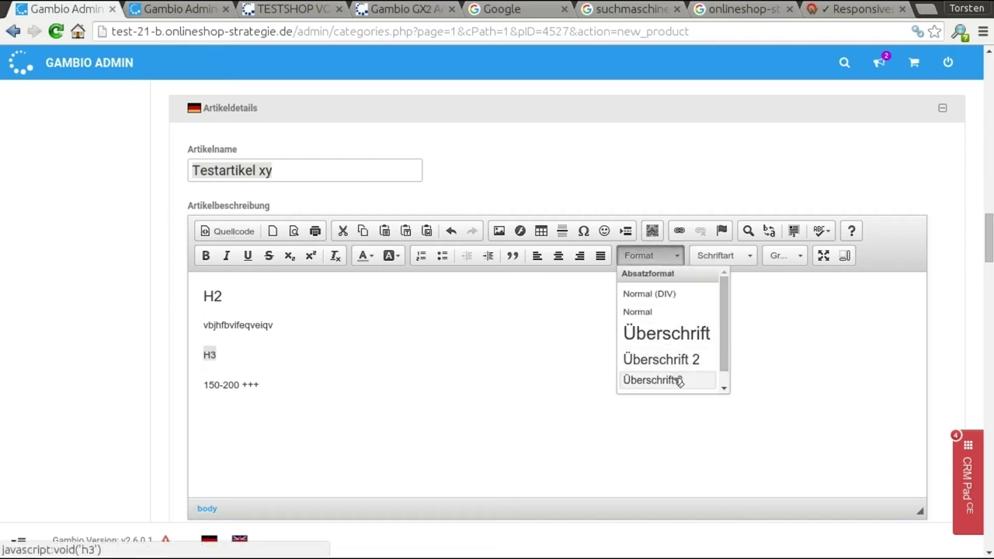
{"action": "left_click", "coordinate": [675, 380]}
- Add the filler text "dfvdwvewr" below the H3 heading
{"action": "left_click", "coordinate": [359, 359]}
{"action": "type", "text": "dfvdwvewr"}
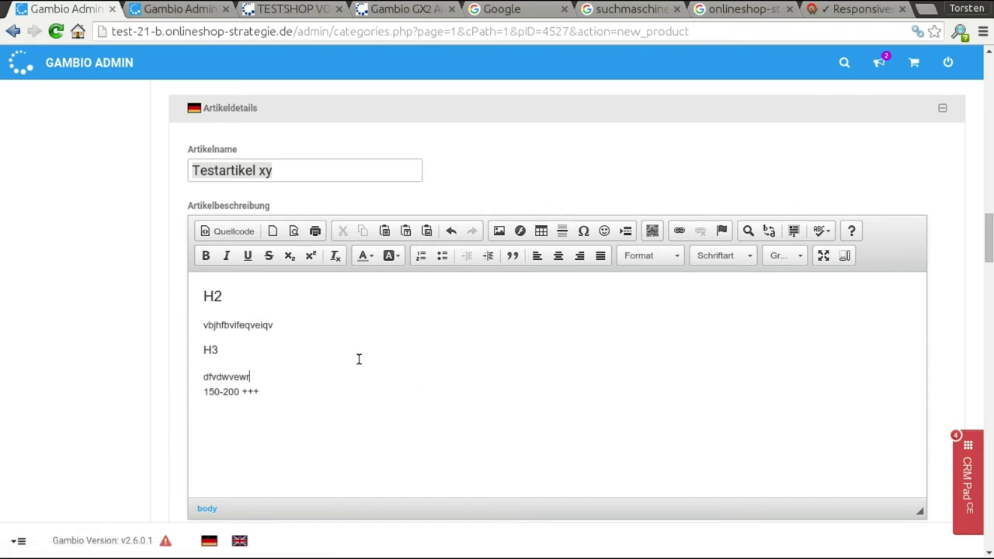
{"action": "key", "text": "Return"}
- Examine the paragraph formats offered by the description editor, without applying one
{"action": "left_click", "coordinate": [677, 257]}
{"action": "scroll", "coordinate": [683, 357], "scroll_direction": "down", "scroll_amount": 3}
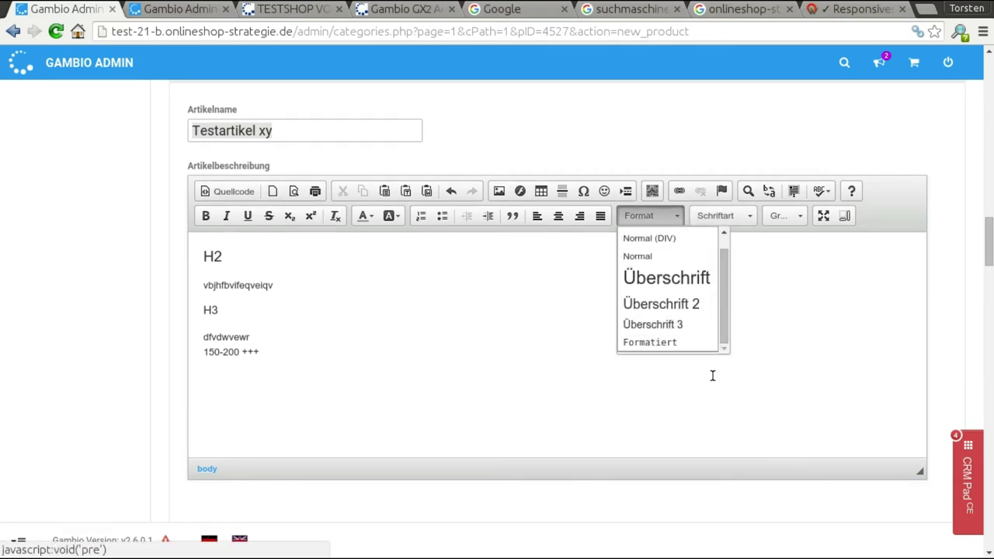
{"action": "left_click", "coordinate": [510, 318]}
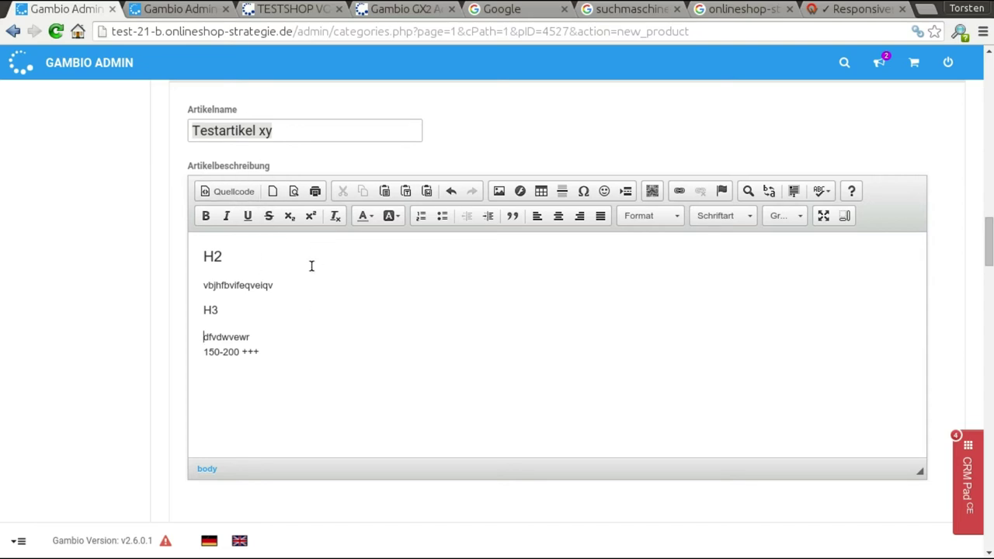
- Insert an empty paragraph directly below the H3 heading in the German description
{"action": "left_click", "coordinate": [281, 309]}
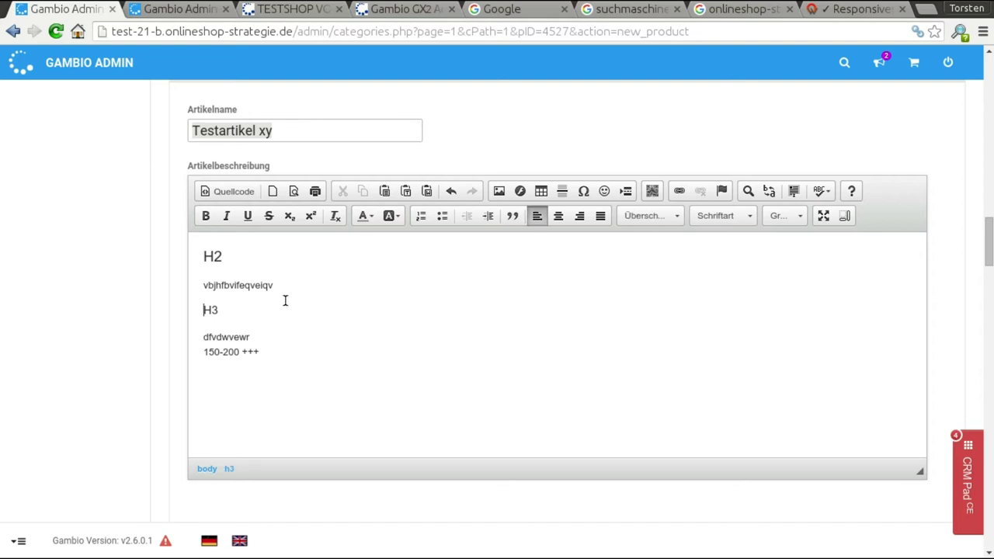
{"action": "left_click", "coordinate": [225, 257]}
{"action": "left_click", "coordinate": [313, 352]}
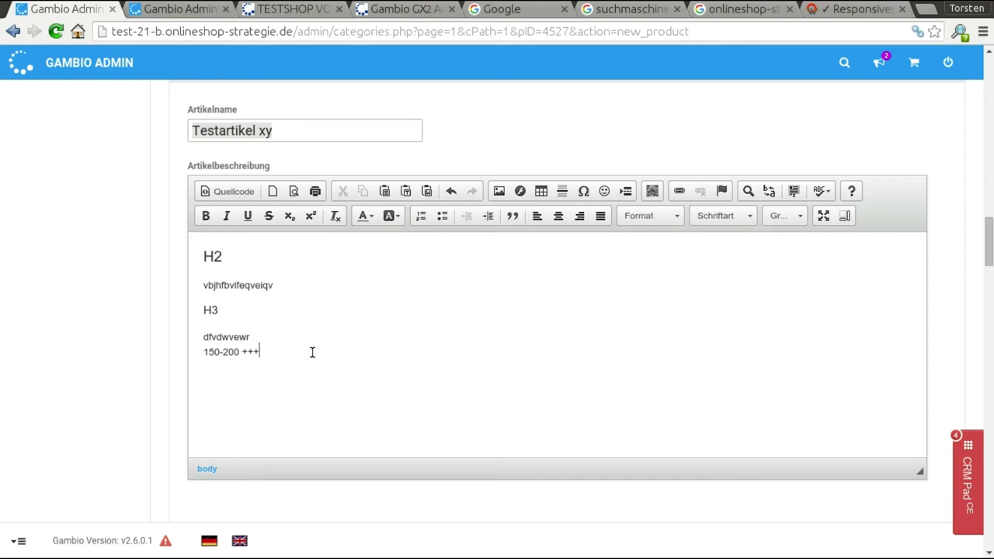
{"action": "left_click", "coordinate": [281, 312]}
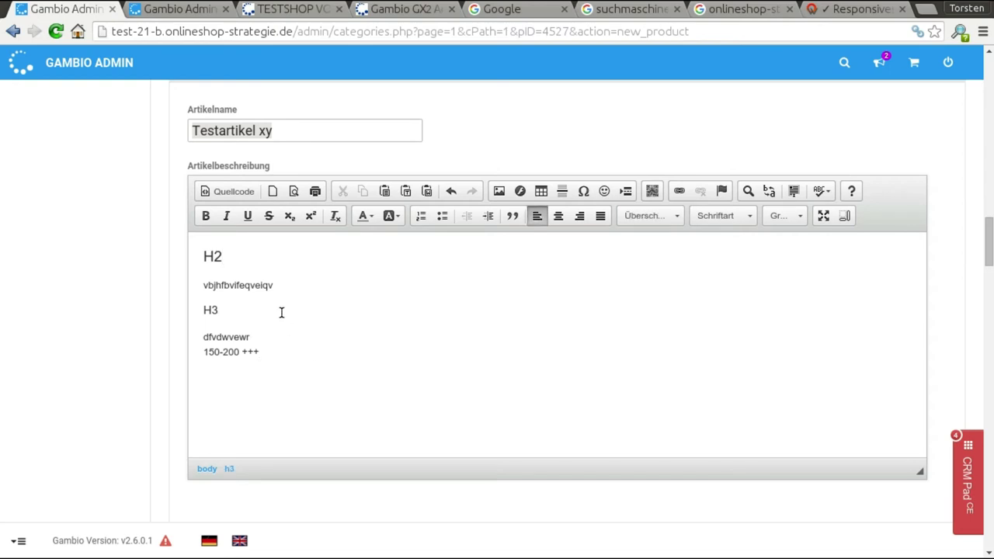
{"action": "key", "text": "Return"}
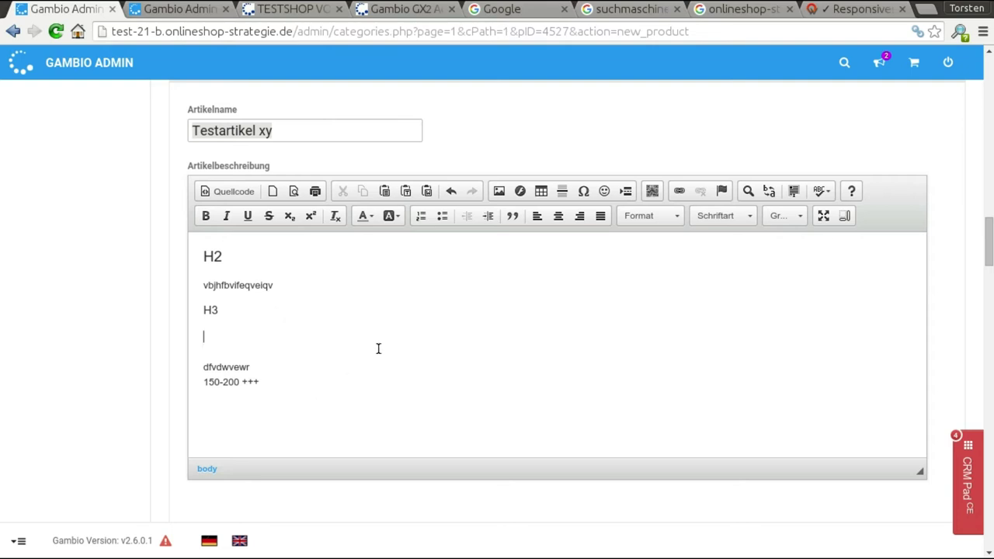
- Start inserting an image in the description and upload artikelbild.jpg from the desktop to the server's root image folder
{"action": "left_click", "coordinate": [501, 191]}
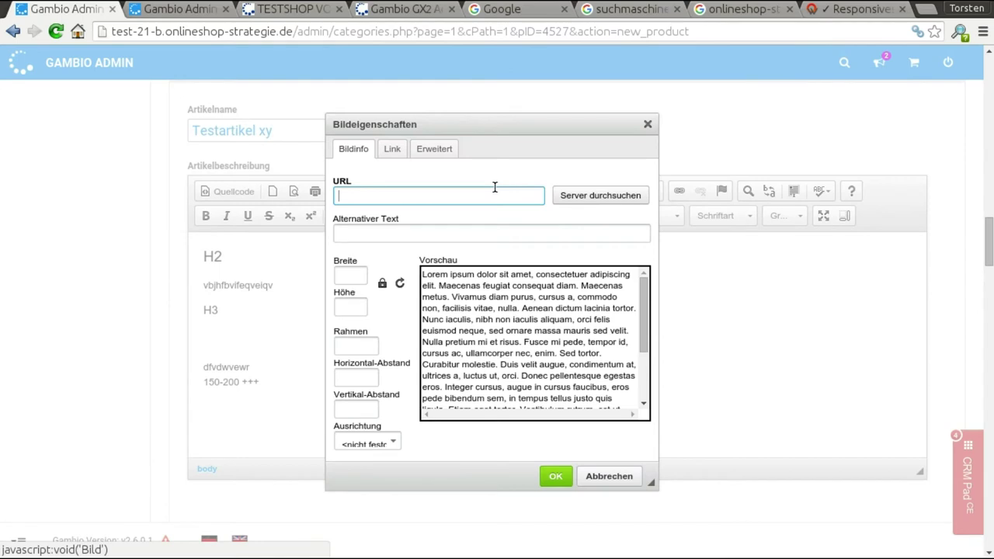
{"action": "left_click", "coordinate": [600, 196]}
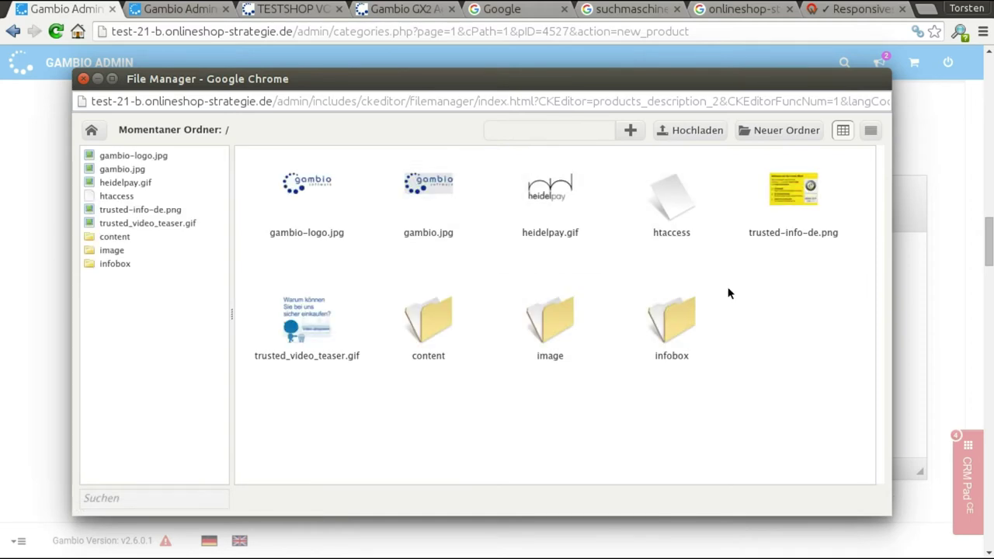
{"action": "left_click", "coordinate": [631, 132]}
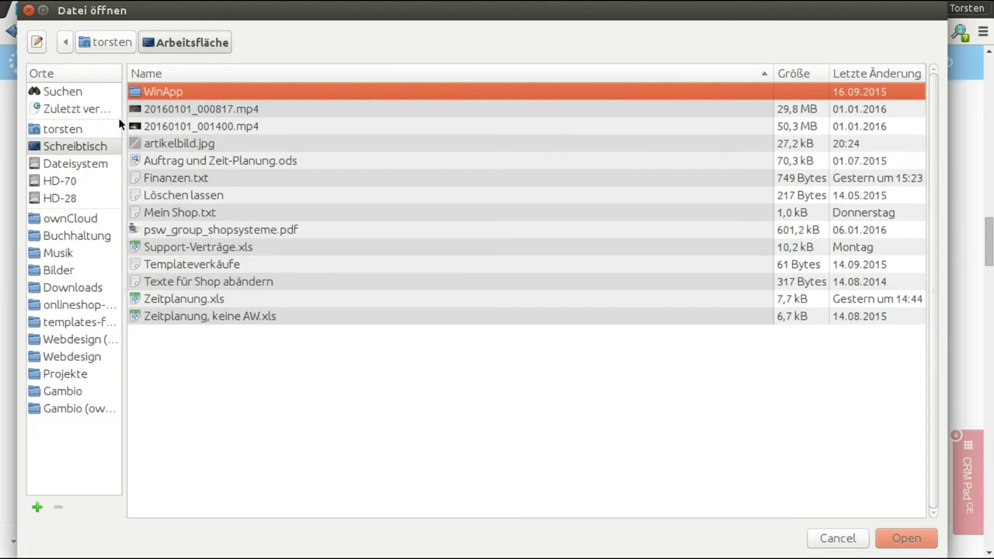
{"action": "left_click", "coordinate": [195, 144]}
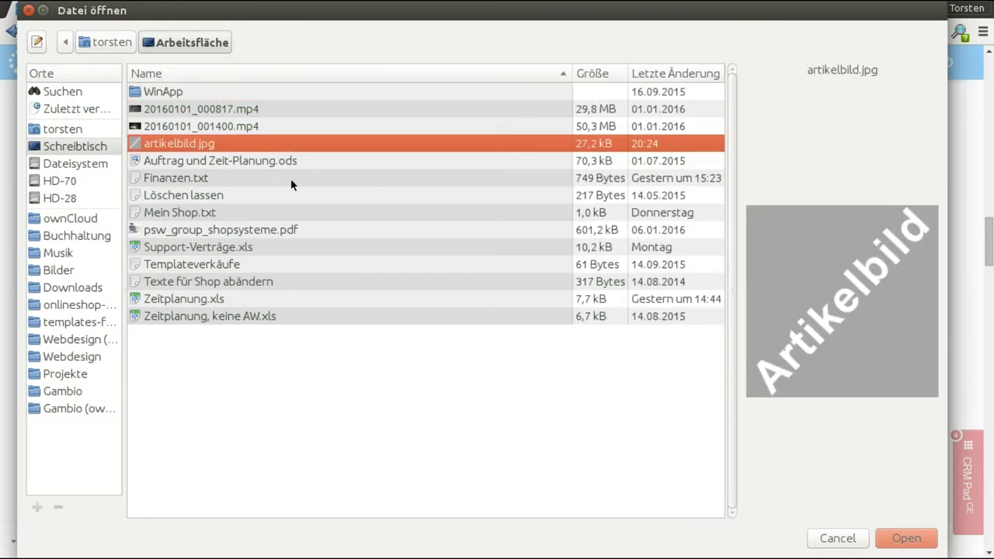
{"action": "left_click", "coordinate": [899, 537]}
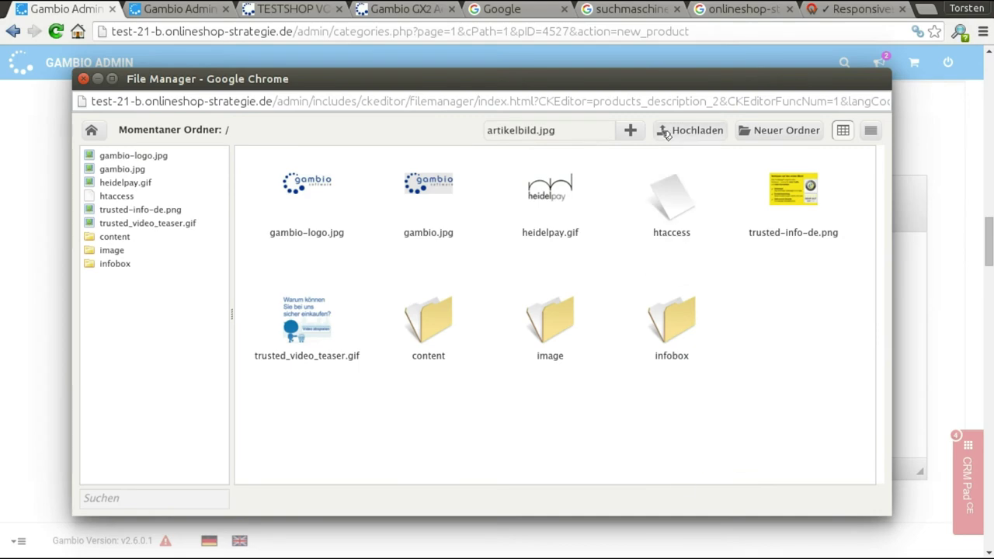
{"action": "left_click", "coordinate": [689, 130]}
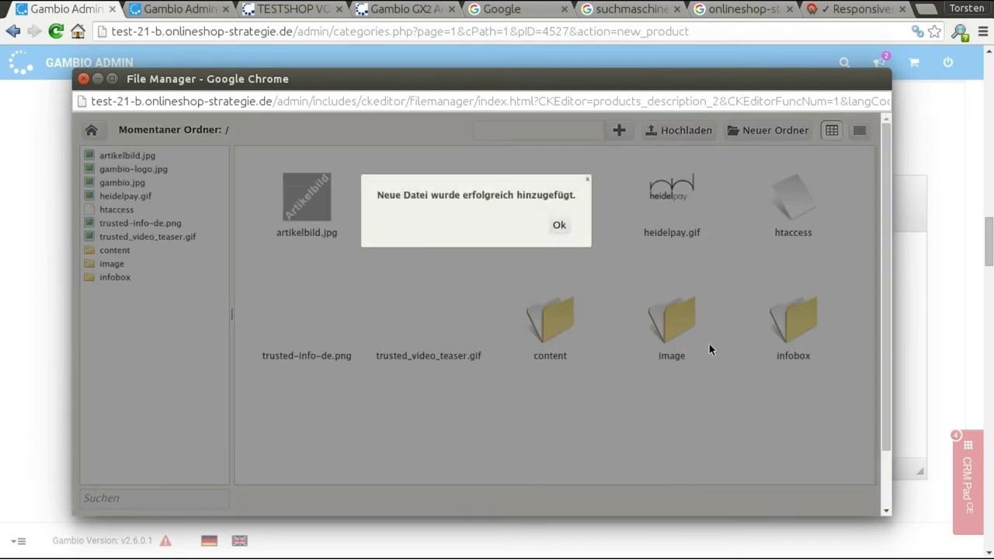
{"action": "left_click", "coordinate": [561, 225]}
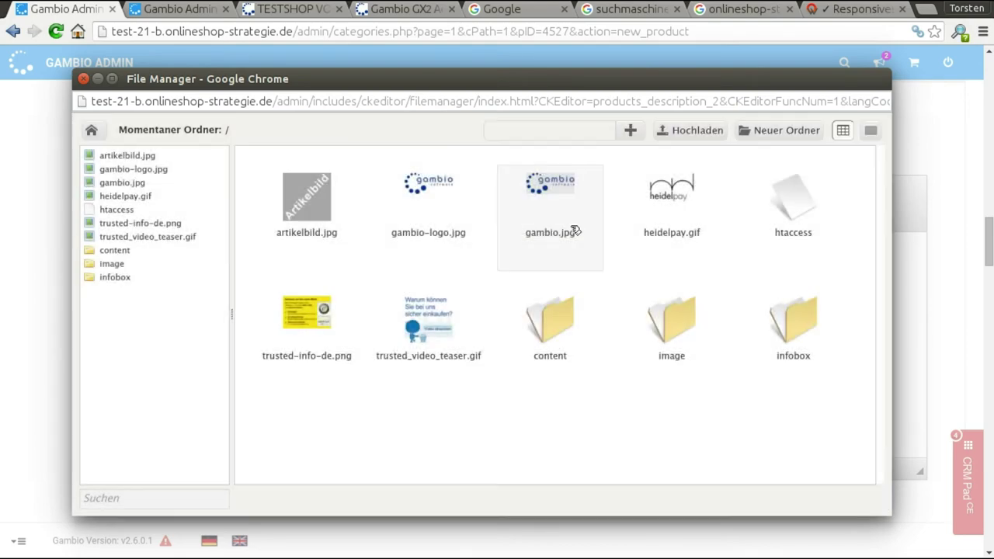
- Choose the uploaded artikelbild.jpg in the file manager as the source of the new description image
{"action": "left_click", "coordinate": [302, 197]}
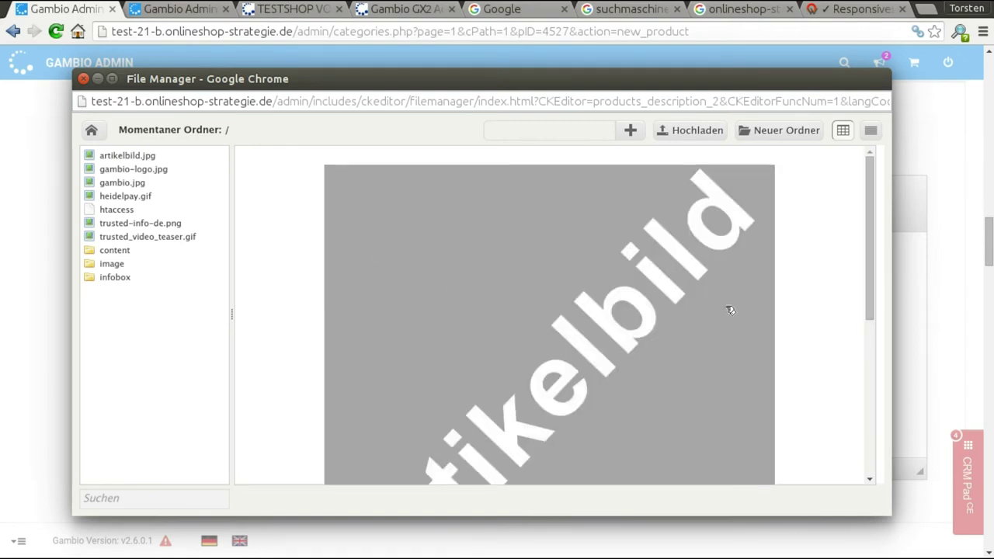
{"action": "scroll", "coordinate": [730, 308], "scroll_direction": "down", "scroll_amount": 4}
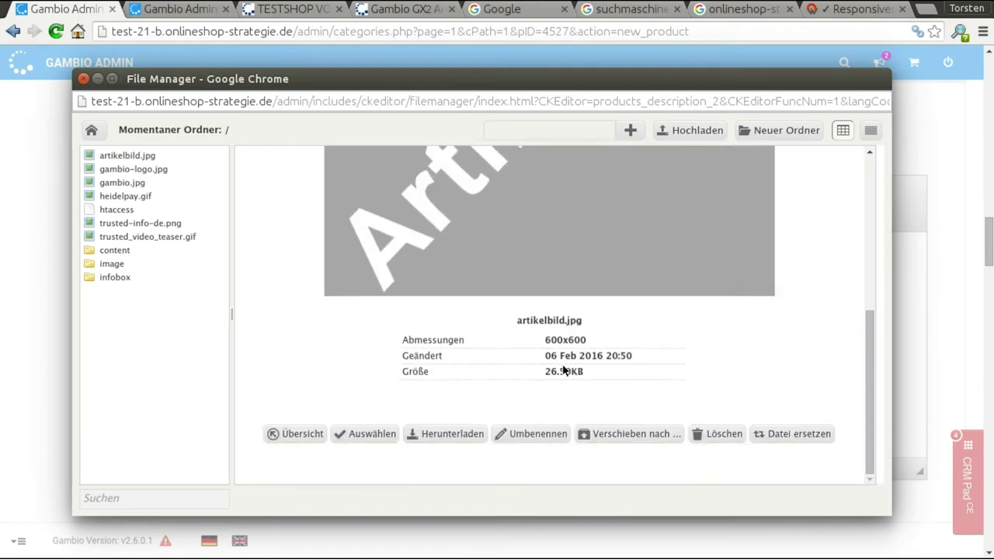
{"action": "left_click", "coordinate": [381, 435]}
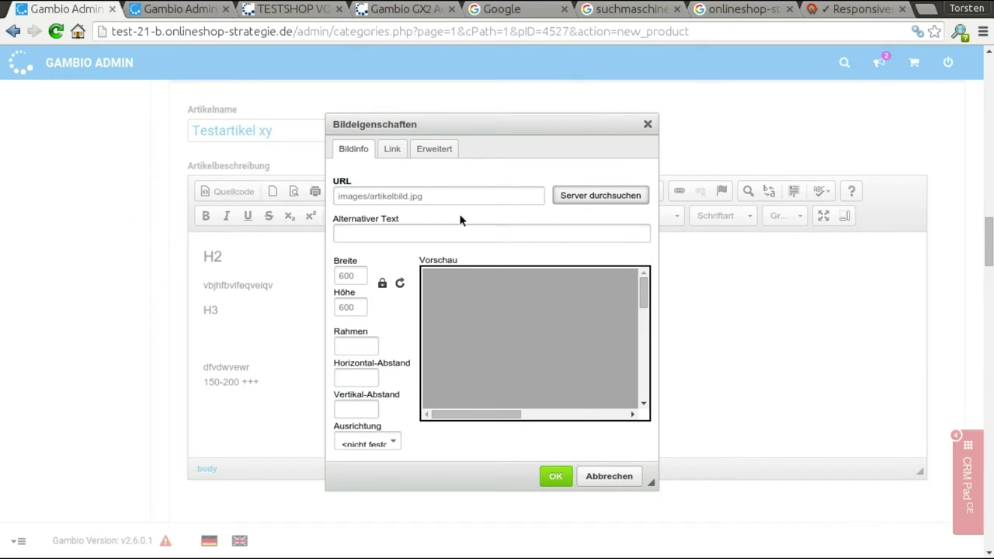
- Examine the image's alternative text, alignment and link settings without changing them
{"action": "left_click", "coordinate": [447, 236]}
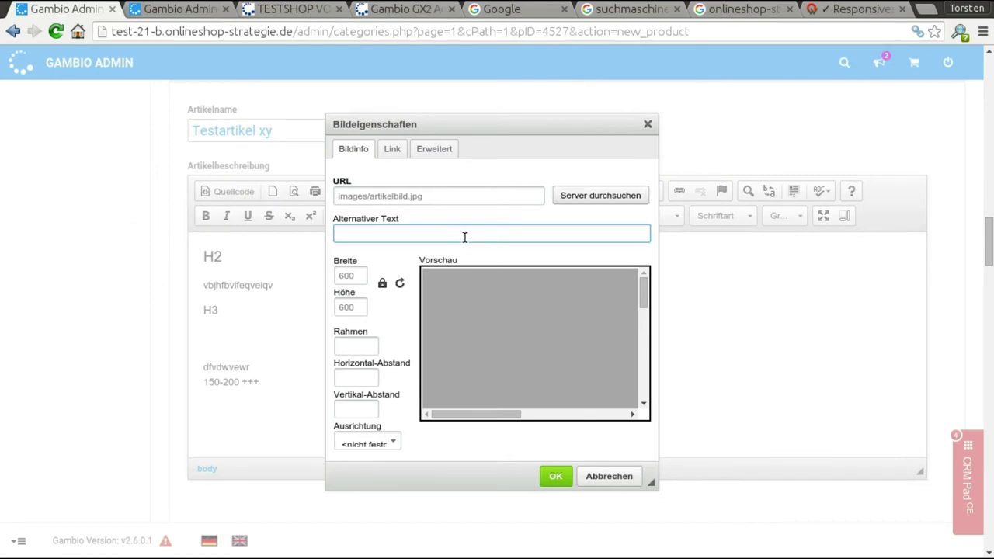
{"action": "scroll", "coordinate": [393, 292], "scroll_direction": "down", "scroll_amount": 1}
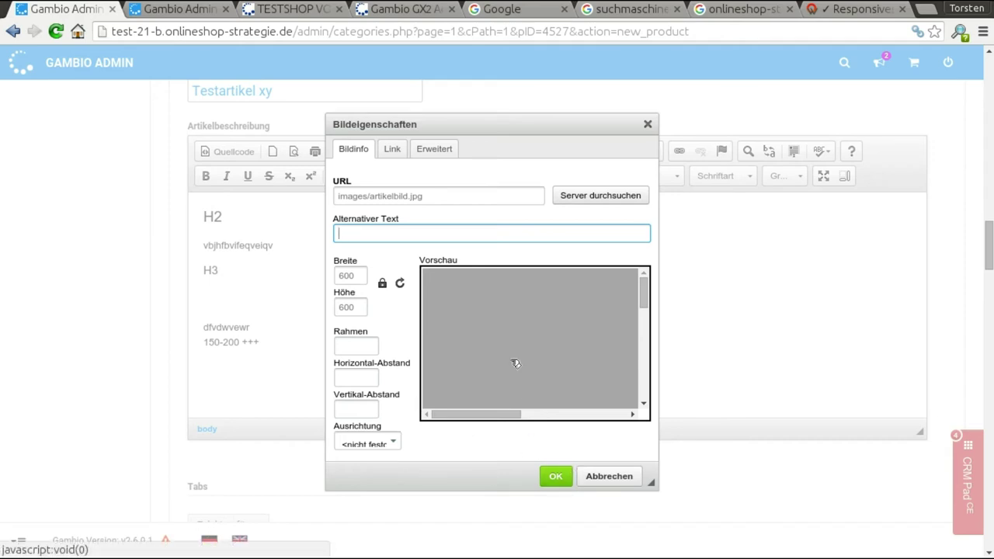
{"action": "left_click", "coordinate": [393, 443]}
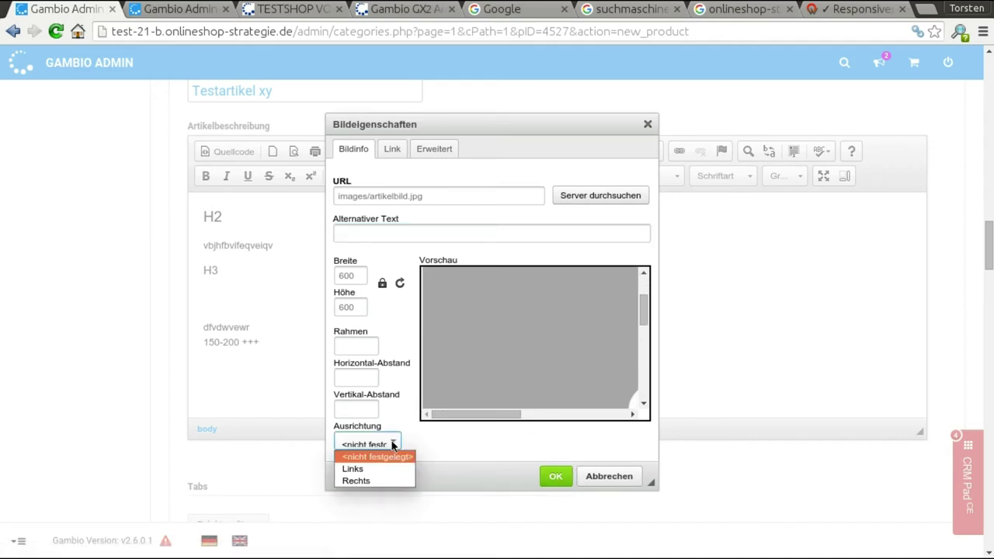
{"action": "left_click", "coordinate": [482, 447]}
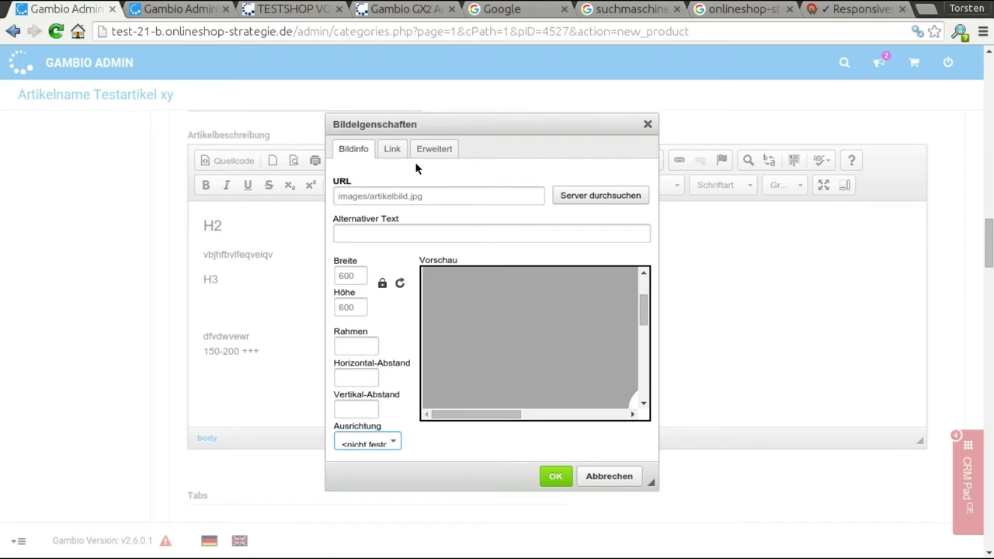
{"action": "left_click", "coordinate": [394, 153]}
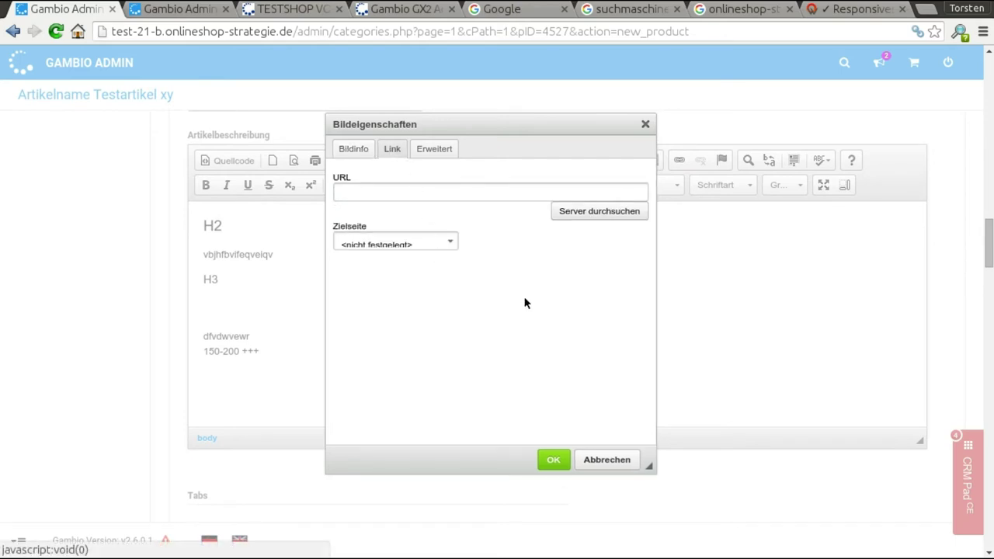
- Review the advanced and image info settings of the image properties, then close the dialog without inserting the image
{"action": "left_click", "coordinate": [439, 149]}
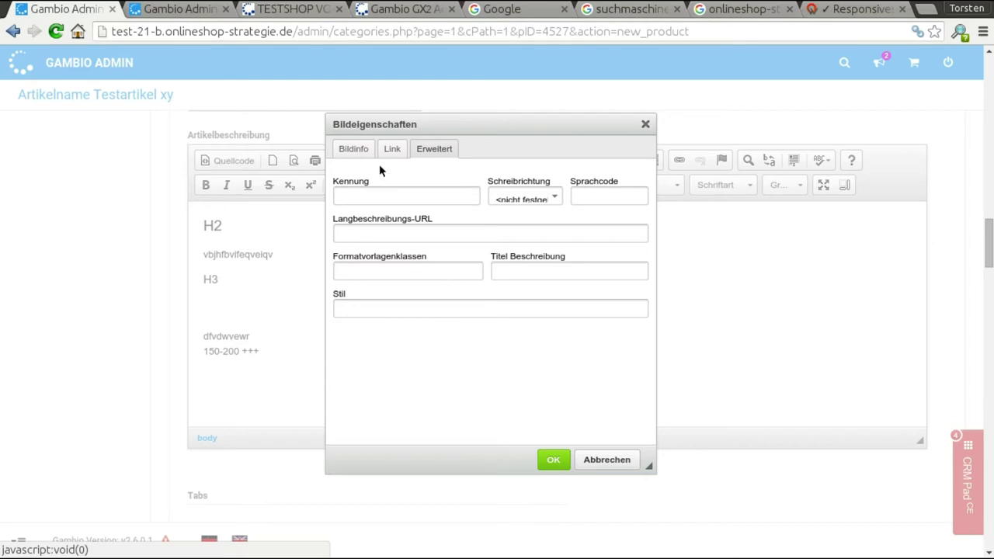
{"action": "left_click", "coordinate": [353, 149]}
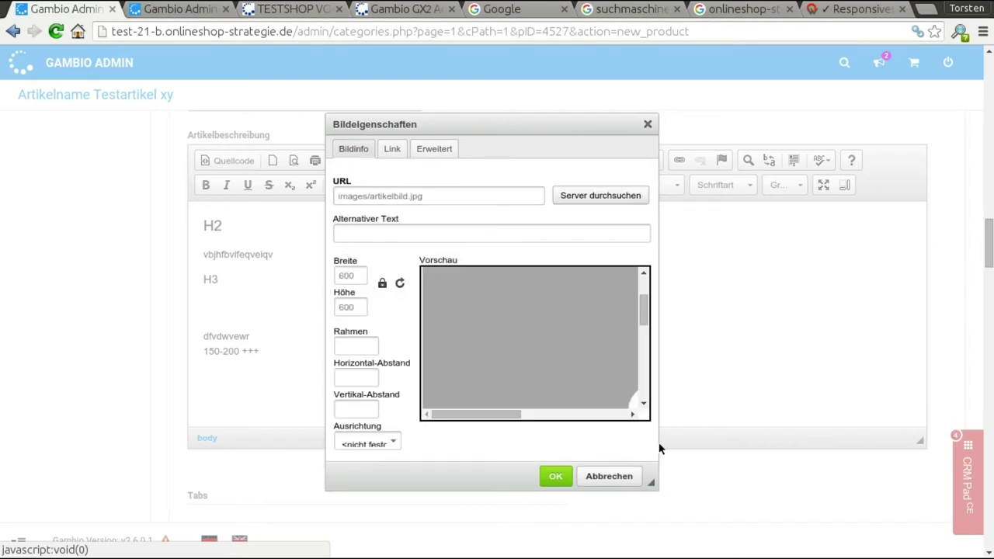
{"action": "left_click", "coordinate": [609, 476]}
{"action": "left_click", "coordinate": [669, 143]}
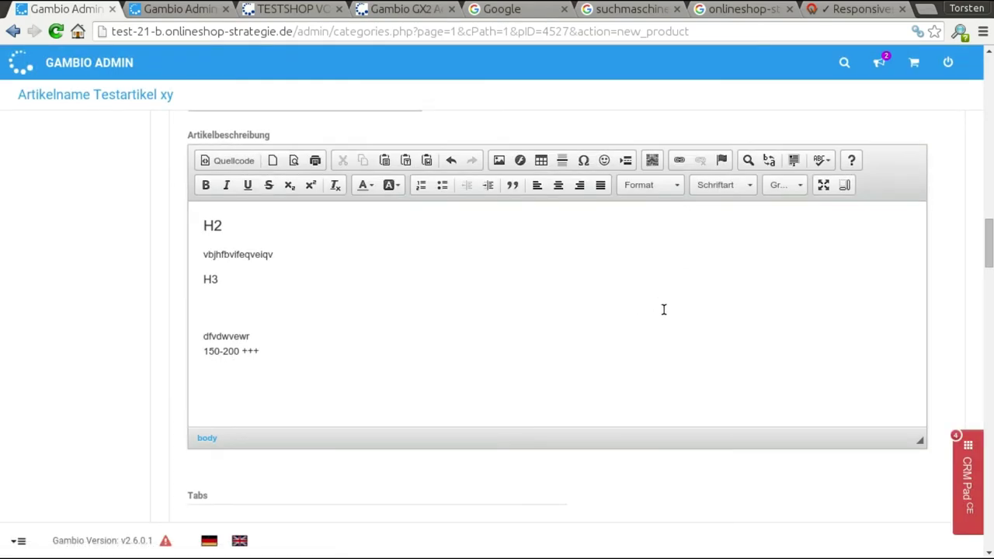
- Save the article Testartikel xy
{"action": "scroll", "coordinate": [662, 309], "scroll_direction": "down", "scroll_amount": 5}
{"action": "scroll", "coordinate": [695, 338], "scroll_direction": "down", "scroll_amount": 20}
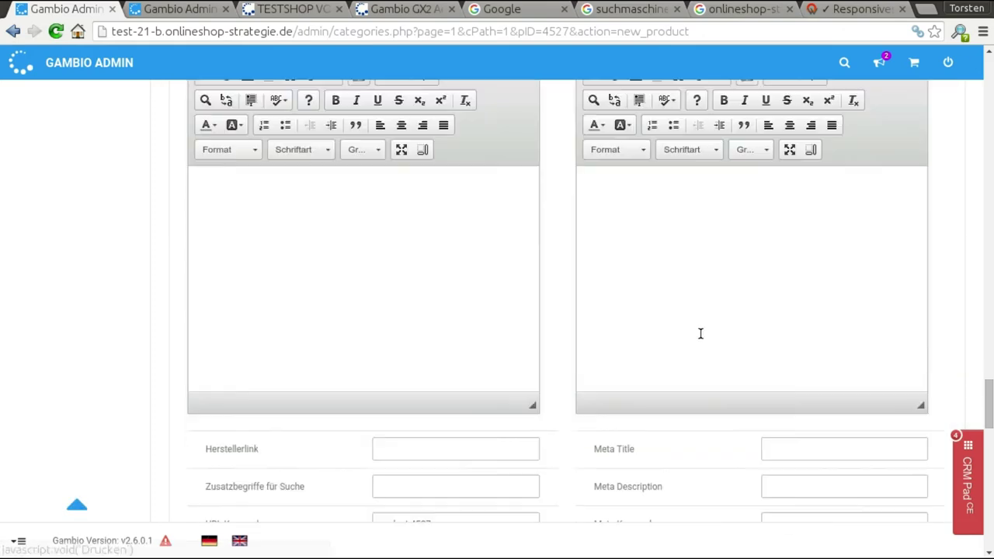
{"action": "scroll", "coordinate": [730, 356], "scroll_direction": "down", "scroll_amount": 3}
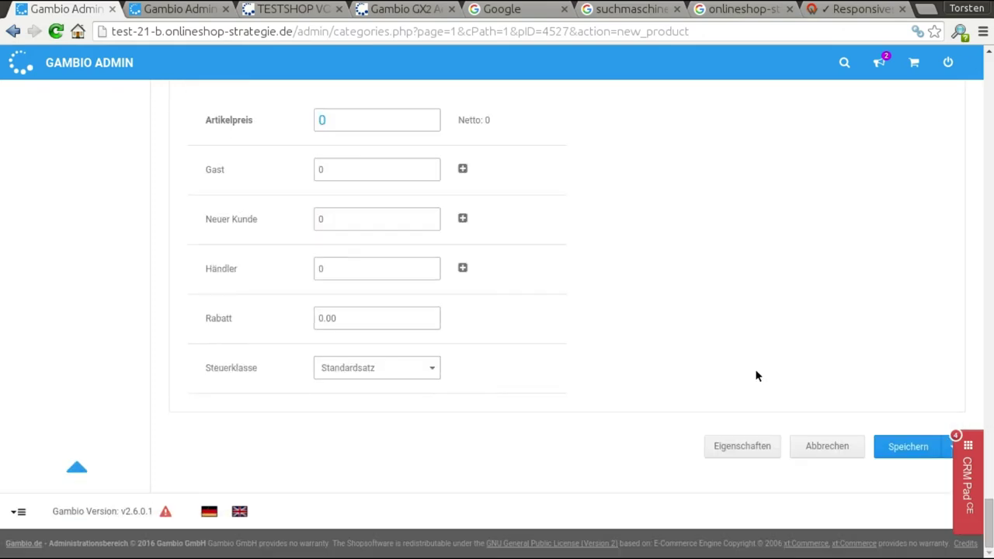
{"action": "left_click", "coordinate": [901, 447]}
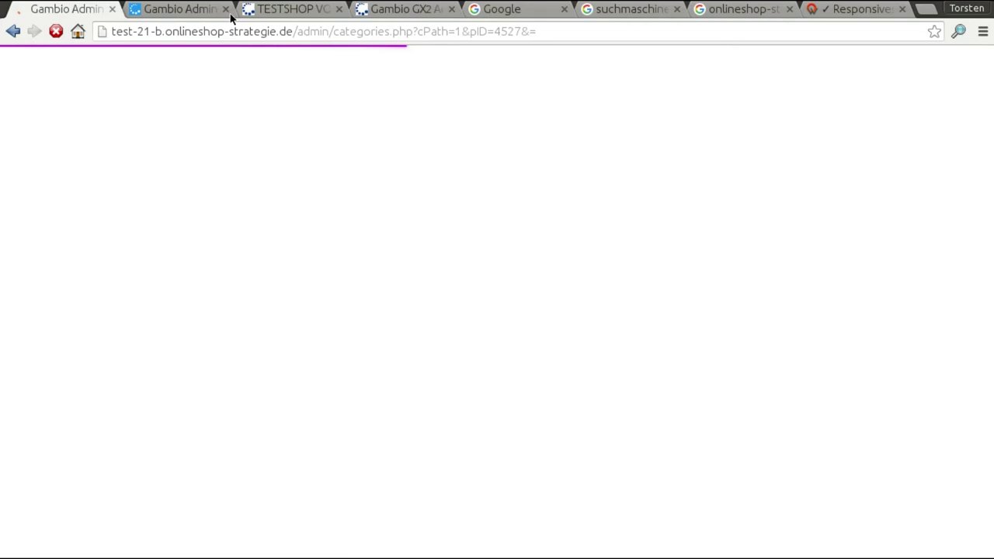
- Go to the test shop's storefront and open the Testkategorie product listing from the Testartikel page
{"action": "left_click", "coordinate": [212, 9]}
{"action": "left_click", "coordinate": [289, 11]}
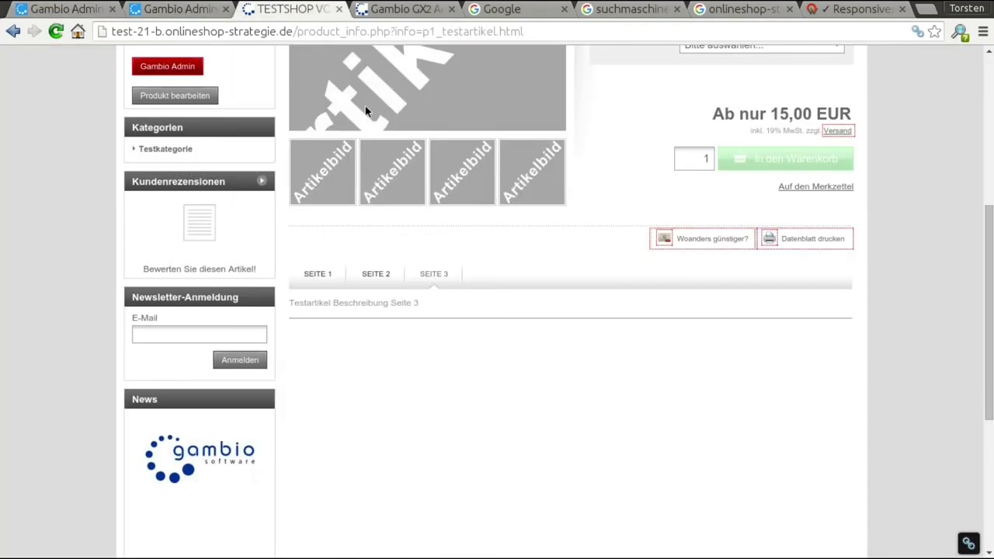
{"action": "scroll", "coordinate": [500, 266], "scroll_direction": "up", "scroll_amount": 2}
{"action": "scroll", "coordinate": [500, 266], "scroll_direction": "up", "scroll_amount": 3}
{"action": "left_click", "coordinate": [330, 200]}
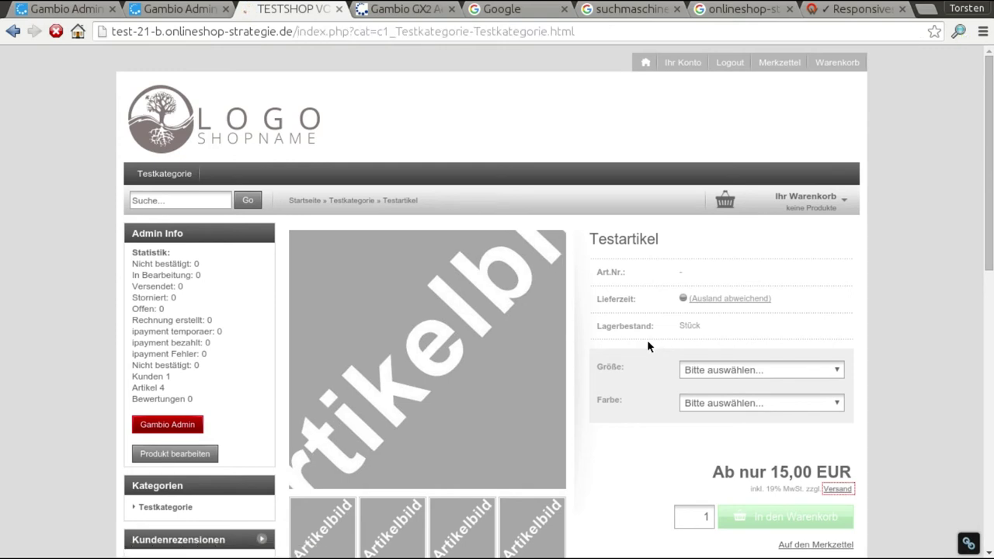
- Switch the Testkategorie product listing to the tiled view and look over the articles shown
{"action": "scroll", "coordinate": [665, 338], "scroll_direction": "down", "scroll_amount": 3}
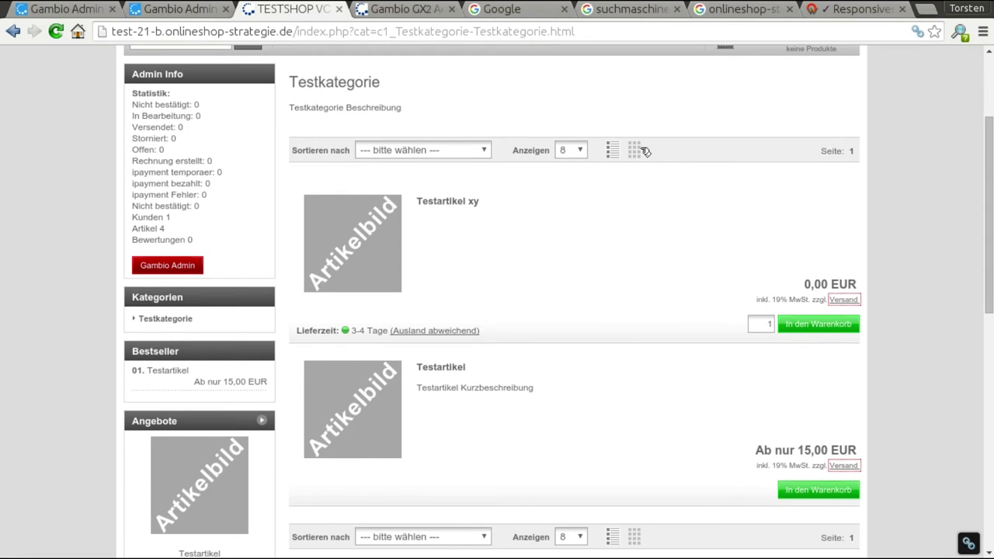
{"action": "left_click", "coordinate": [642, 150]}
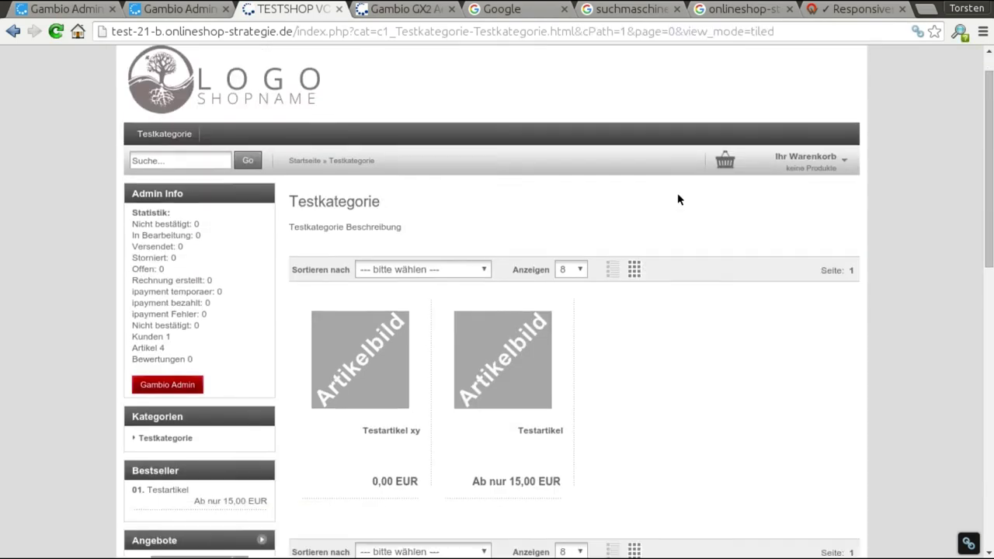
{"action": "scroll", "coordinate": [684, 201], "scroll_direction": "down", "scroll_amount": 3}
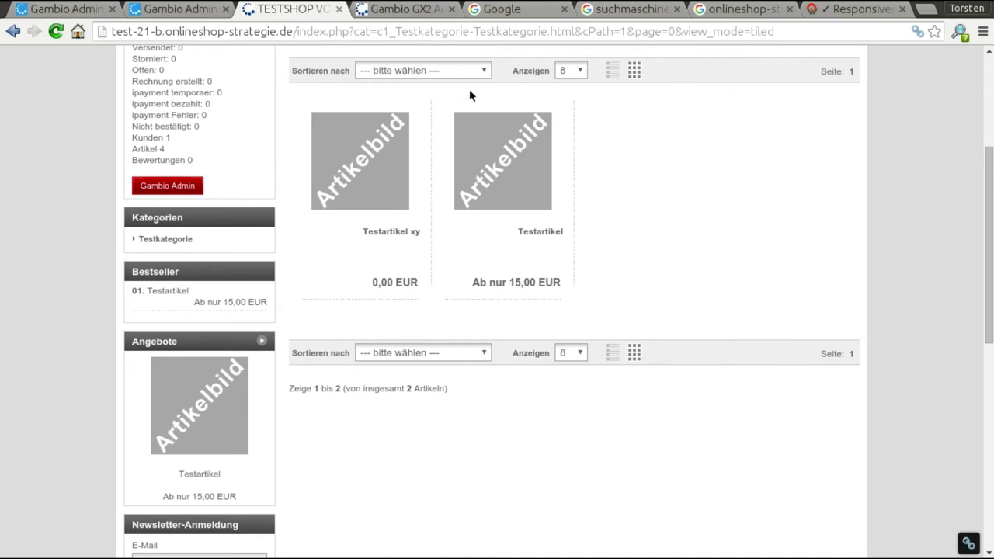
- Close the Zusatzmodule configuration page and return to the Kategorien / Artikel overview in the shop admin
{"action": "left_click", "coordinate": [142, 9]}
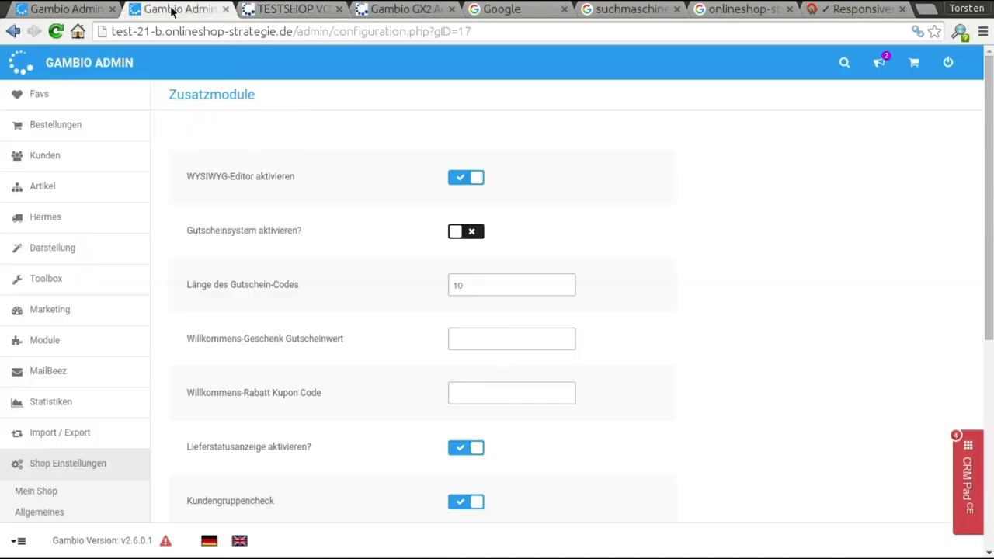
{"action": "left_click", "coordinate": [226, 8]}
{"action": "left_click", "coordinate": [88, 10]}
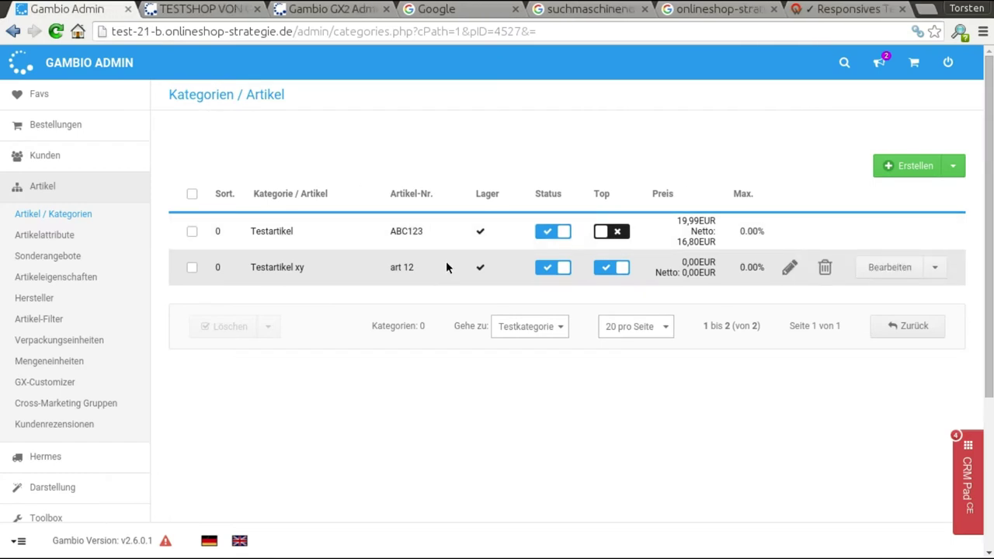
- Return to the storefront and open the Testartikel product page at its size and colour options
{"action": "left_click", "coordinate": [311, 11]}
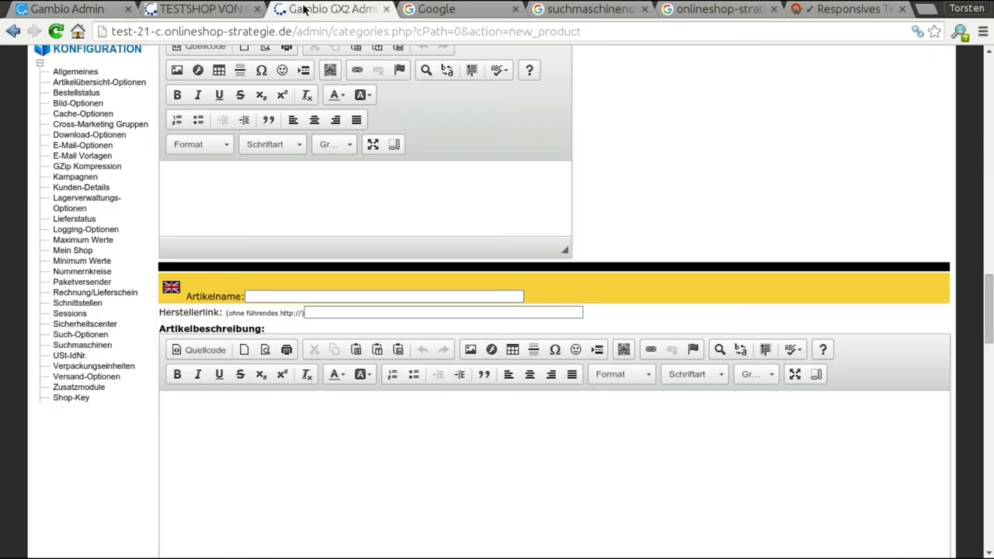
{"action": "left_click", "coordinate": [234, 14]}
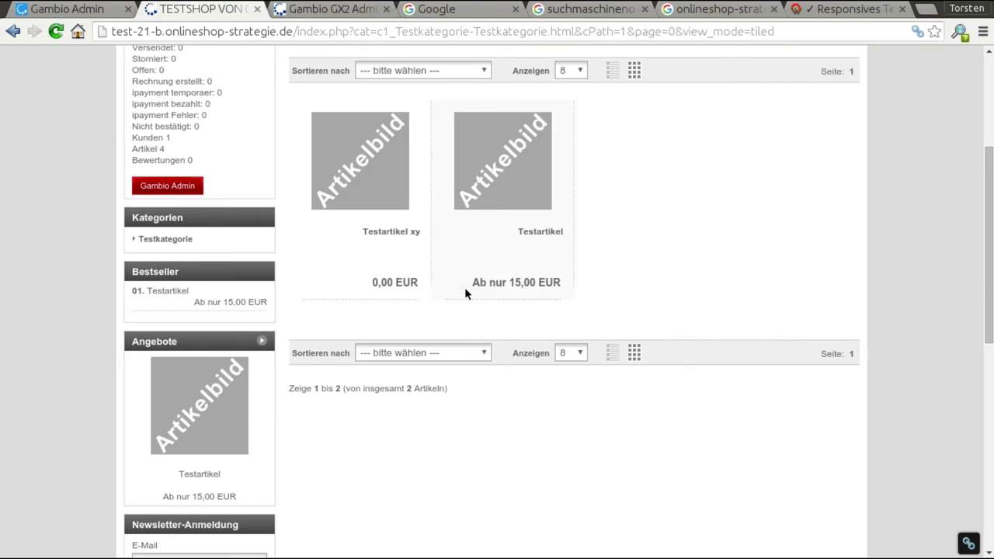
{"action": "left_click", "coordinate": [562, 254]}
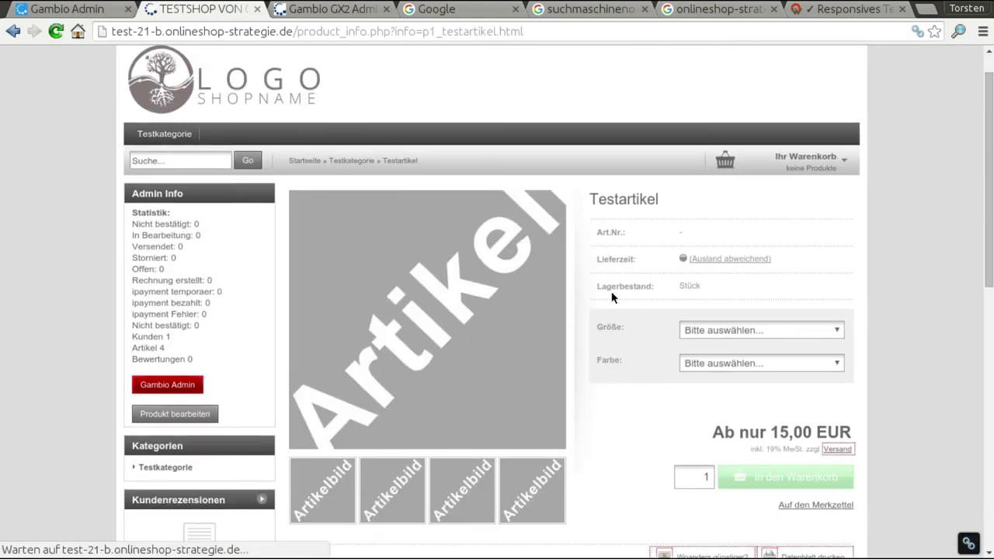
{"action": "scroll", "coordinate": [612, 298], "scroll_direction": "down", "scroll_amount": 3}
- Choose size S and colour Gold for Testartikel
{"action": "left_click", "coordinate": [770, 211]}
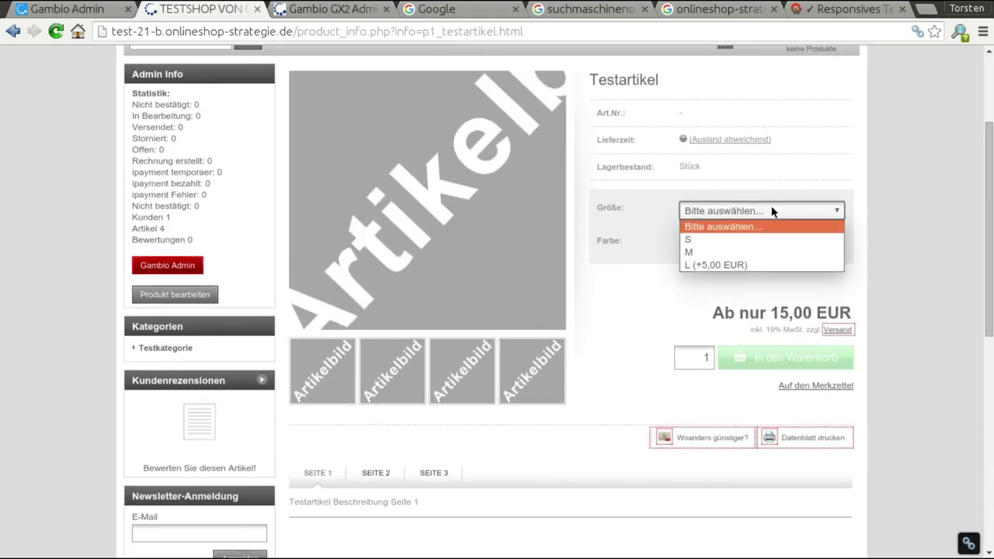
{"action": "left_click", "coordinate": [730, 239]}
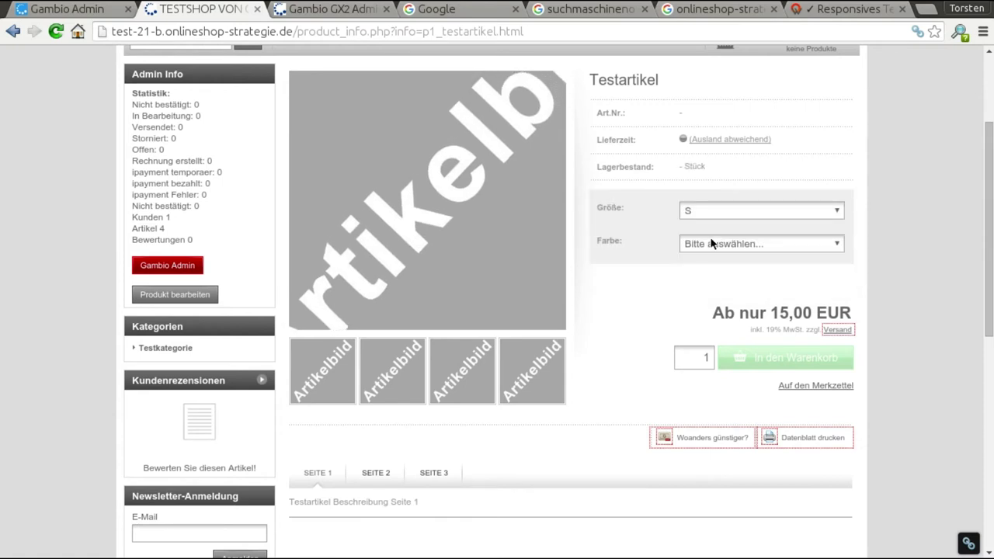
{"action": "left_click", "coordinate": [733, 245]}
{"action": "left_click", "coordinate": [737, 270]}
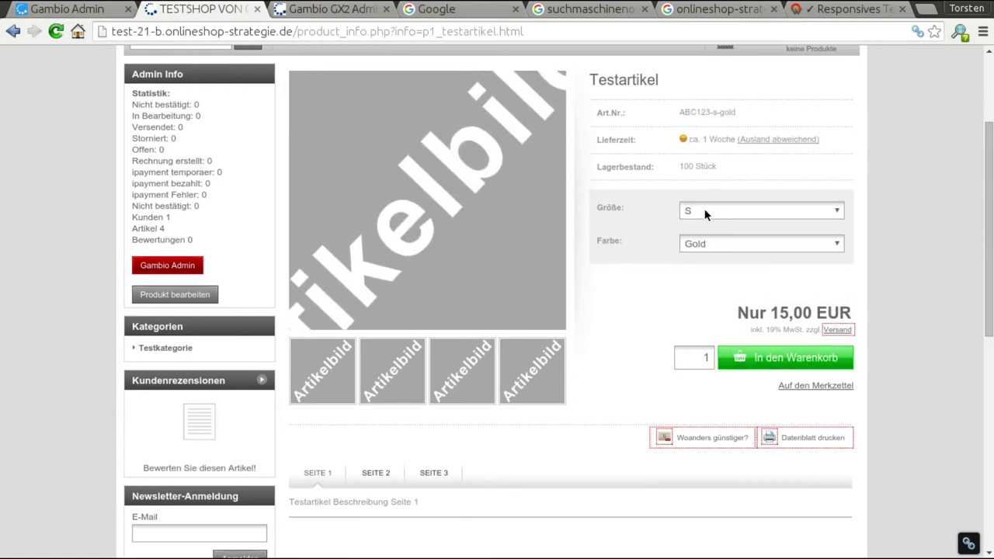
- Reset the Größe and Farbe selections of Testartikel to "Bitte auswählen..."
{"action": "left_click", "coordinate": [753, 211]}
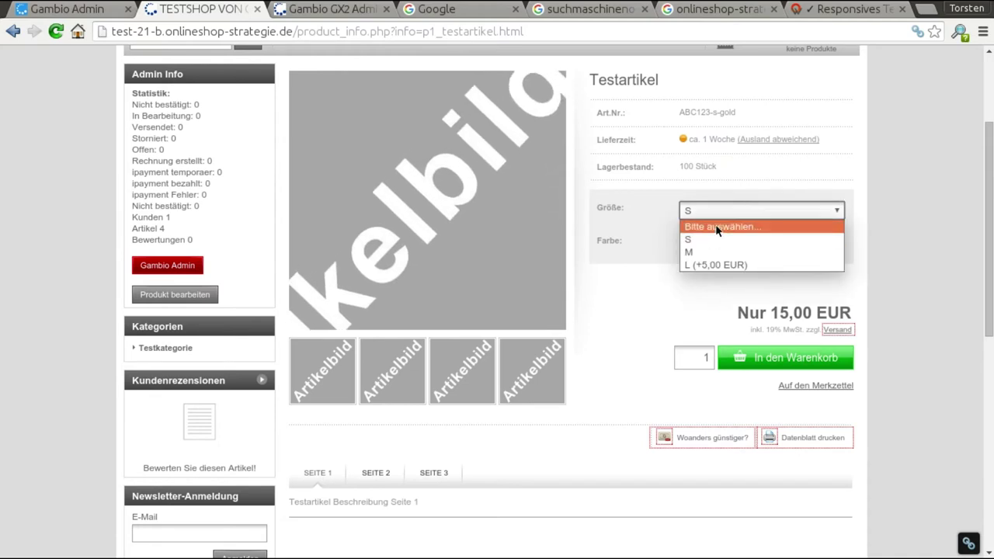
{"action": "left_click", "coordinate": [716, 224]}
{"action": "left_click", "coordinate": [747, 243]}
{"action": "left_click", "coordinate": [737, 252]}
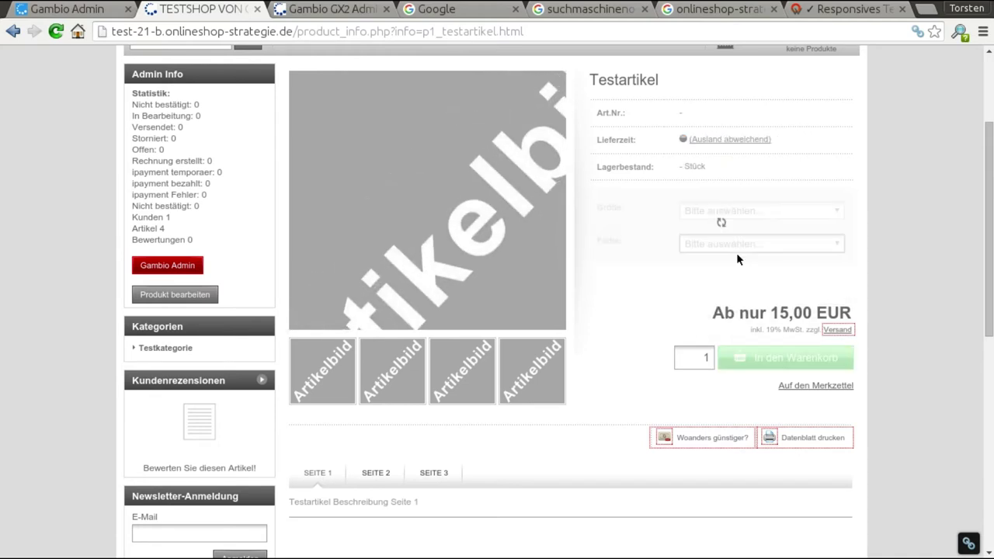
- Go back to the article overview in the shop admin and look through the navigation entries, including Module
{"action": "key", "text": "ctrl+shift+Tab"}
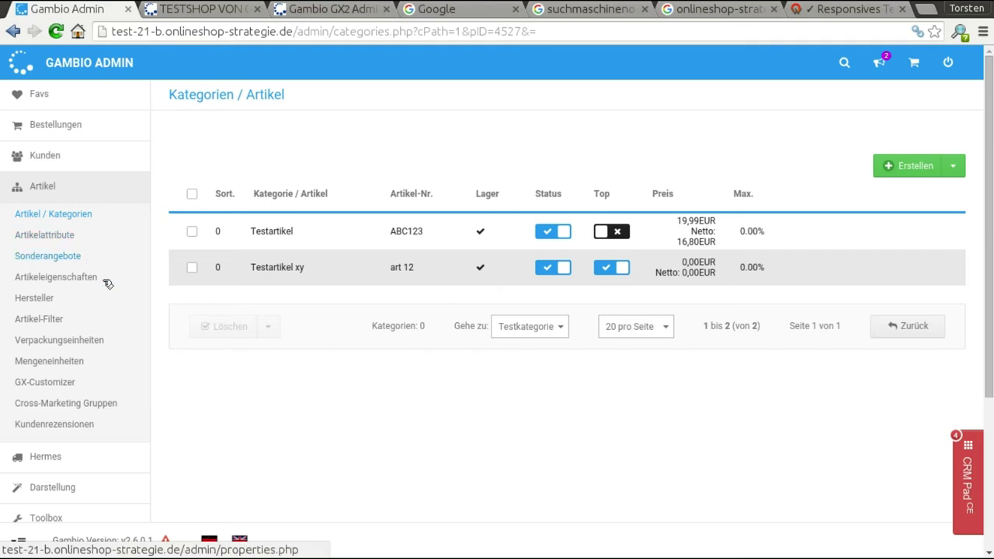
{"action": "scroll", "coordinate": [163, 339], "scroll_direction": "down", "scroll_amount": 2}
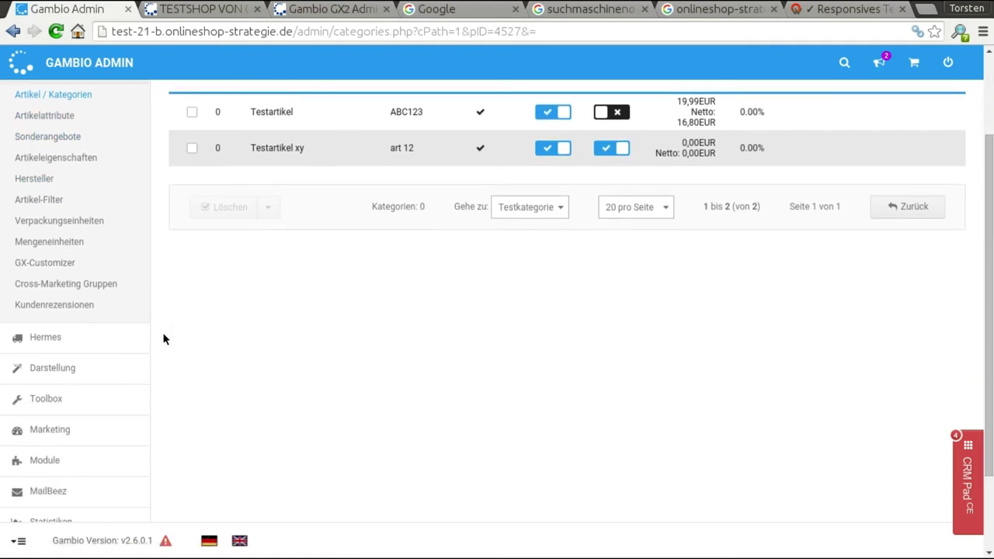
{"action": "scroll", "coordinate": [163, 339], "scroll_direction": "down", "scroll_amount": 2}
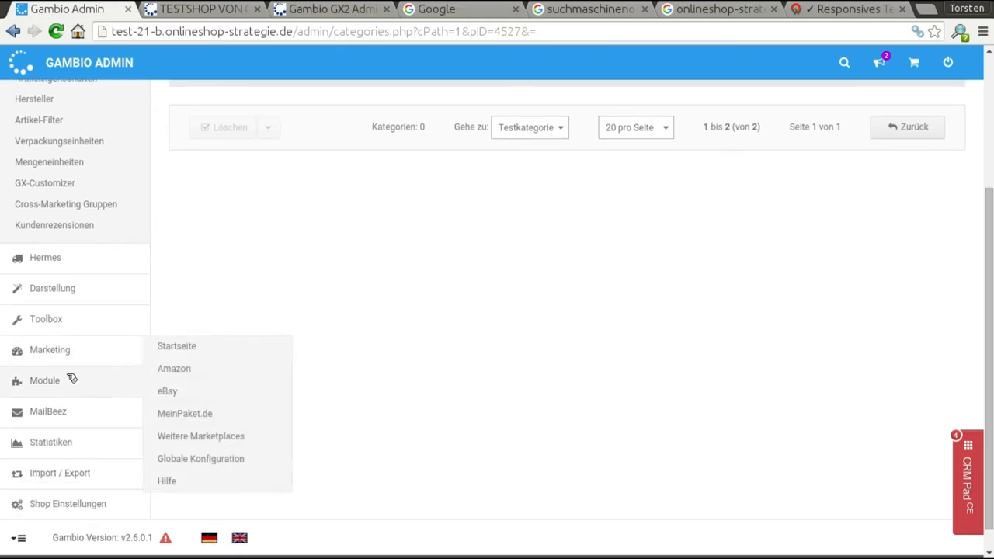
{"action": "mouse_move", "coordinate": [77, 386]}
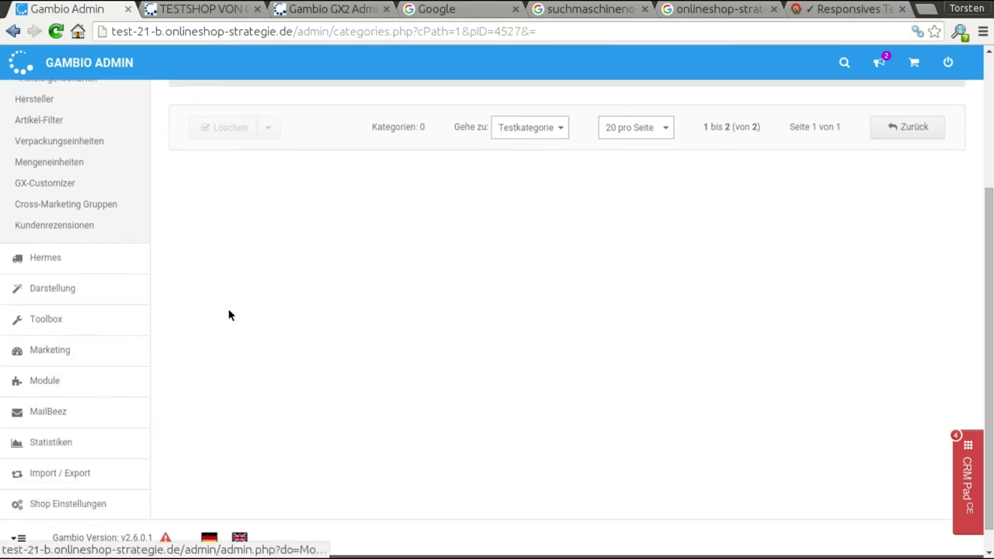
{"action": "scroll", "coordinate": [227, 315], "scroll_direction": "up", "scroll_amount": 4}
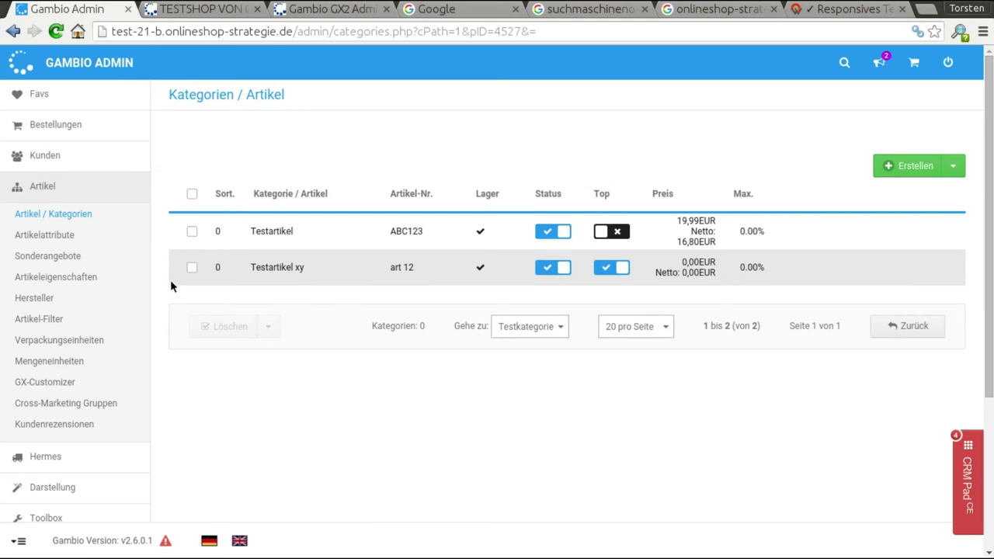
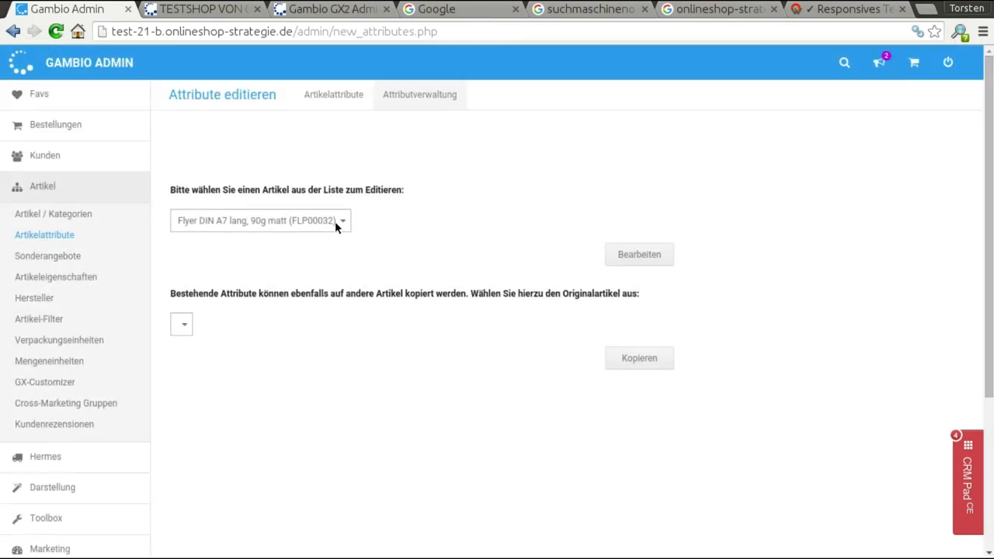
- Open the article Testartikel xy (art 12) for editing its attributes
{"action": "left_click", "coordinate": [301, 222]}
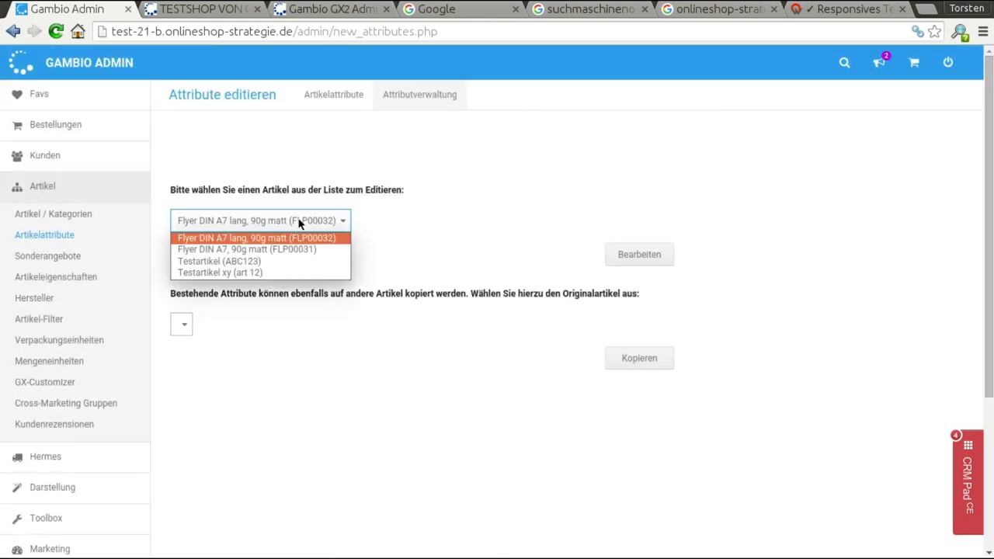
{"action": "left_click", "coordinate": [250, 270]}
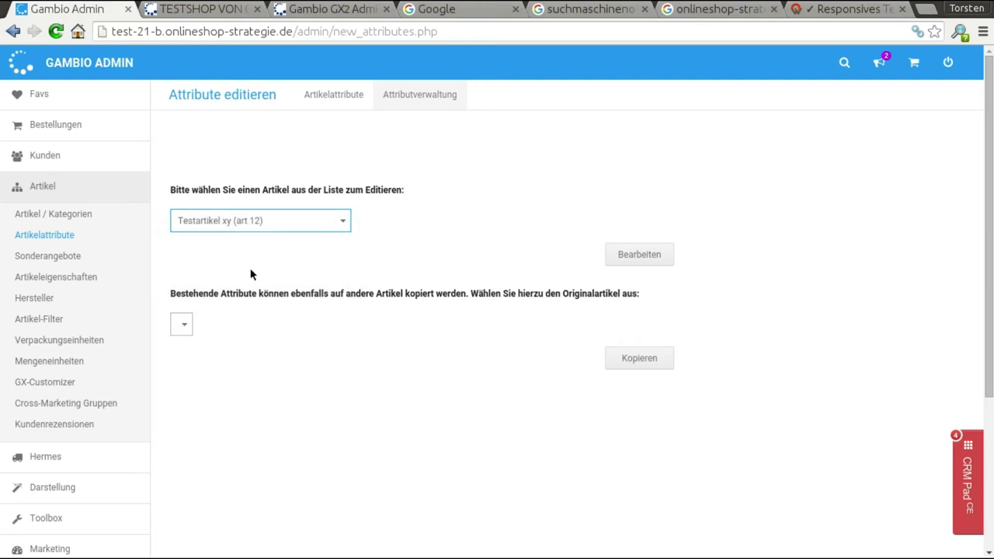
{"action": "left_click", "coordinate": [637, 257]}
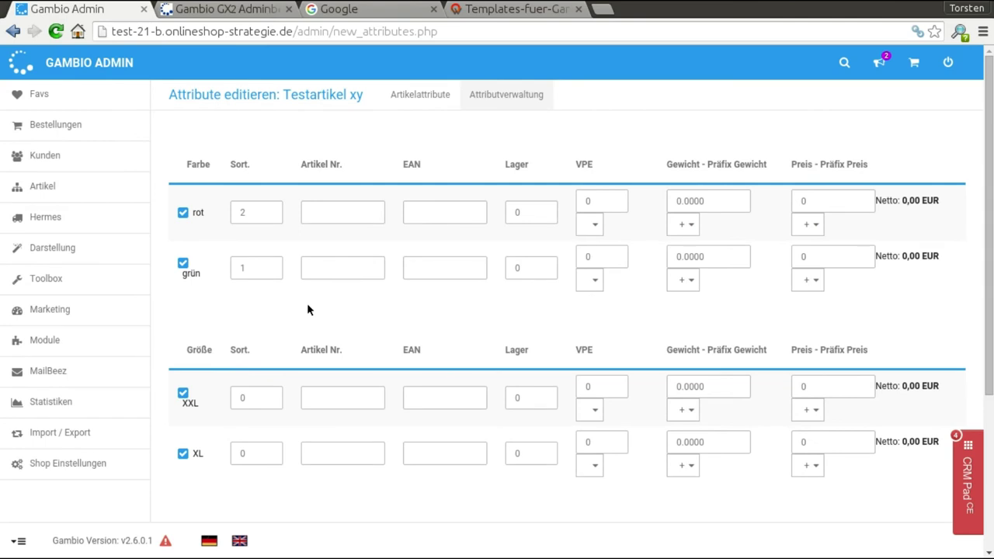
- Enable the ZIP-Date download attribute for Testartikel xy and open its download file selection
{"action": "scroll", "coordinate": [417, 300], "scroll_direction": "down", "scroll_amount": 3}
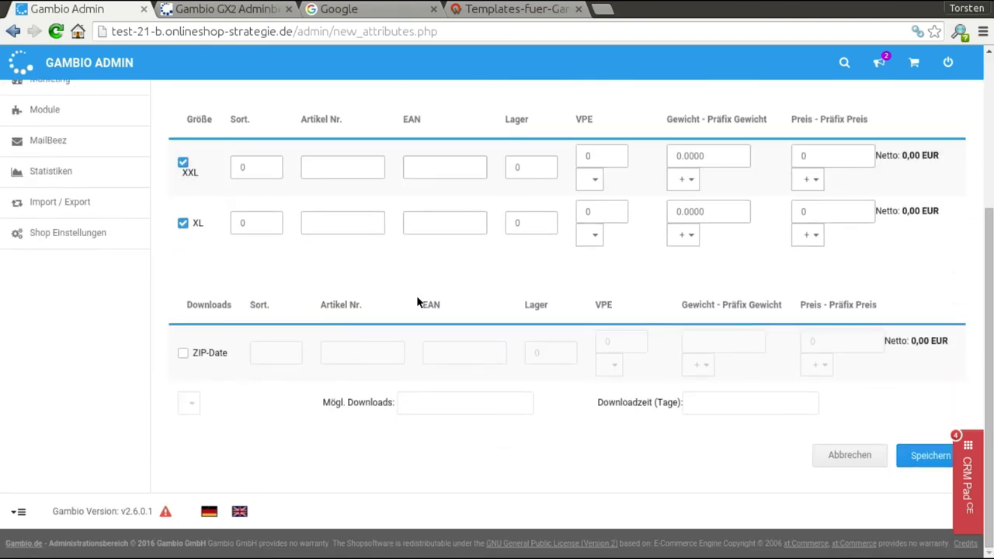
{"action": "left_click", "coordinate": [184, 355]}
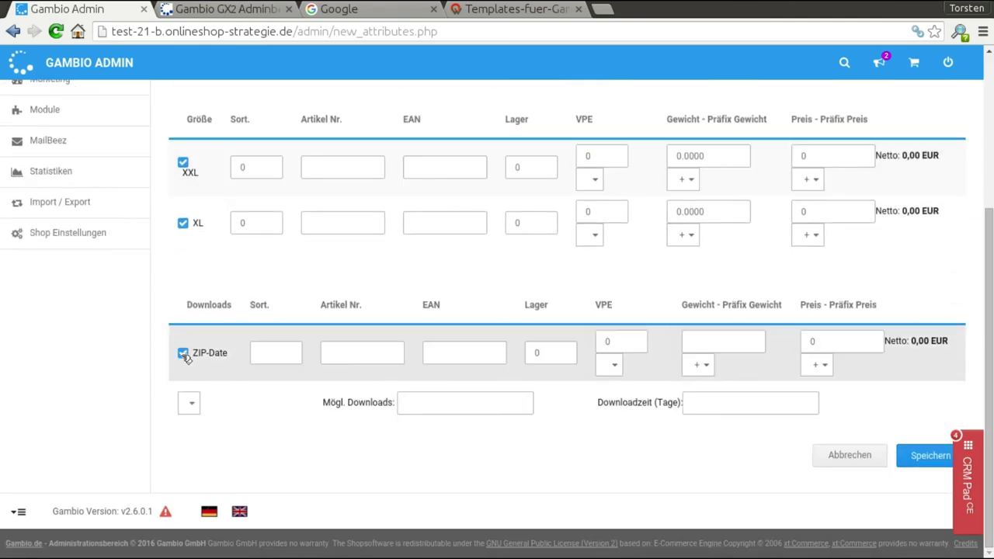
{"action": "left_click", "coordinate": [193, 407]}
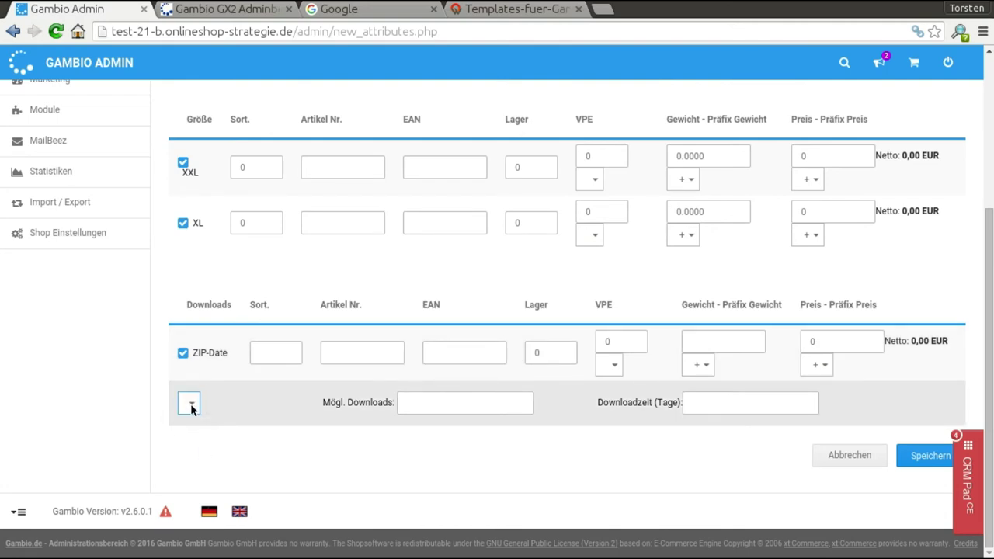
- Switch to the FTP client and open the server folder /testshop/21-b/download to check its files
{"action": "left_click", "coordinate": [183, 223]}
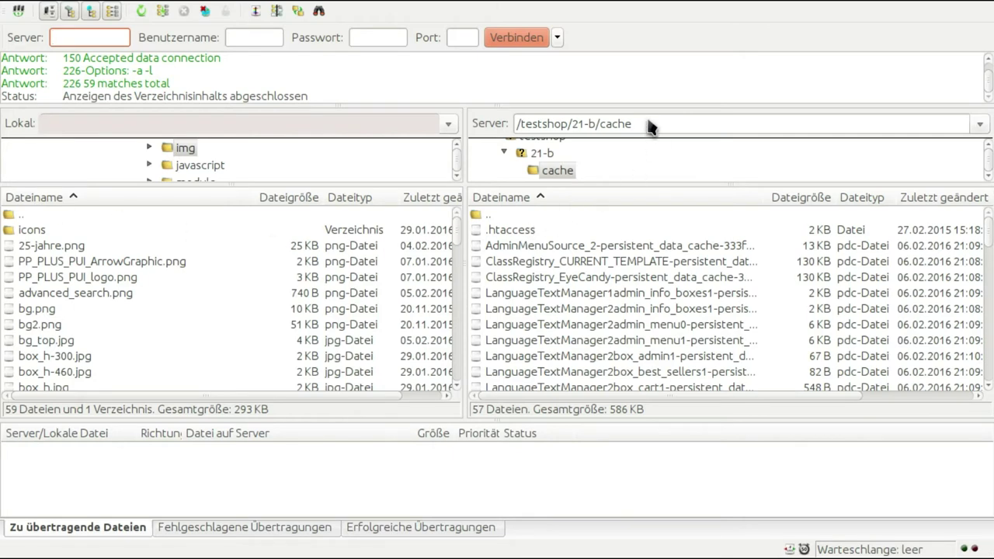
{"action": "left_click_drag", "start_coordinate": [645, 124], "coordinate": [604, 126]}
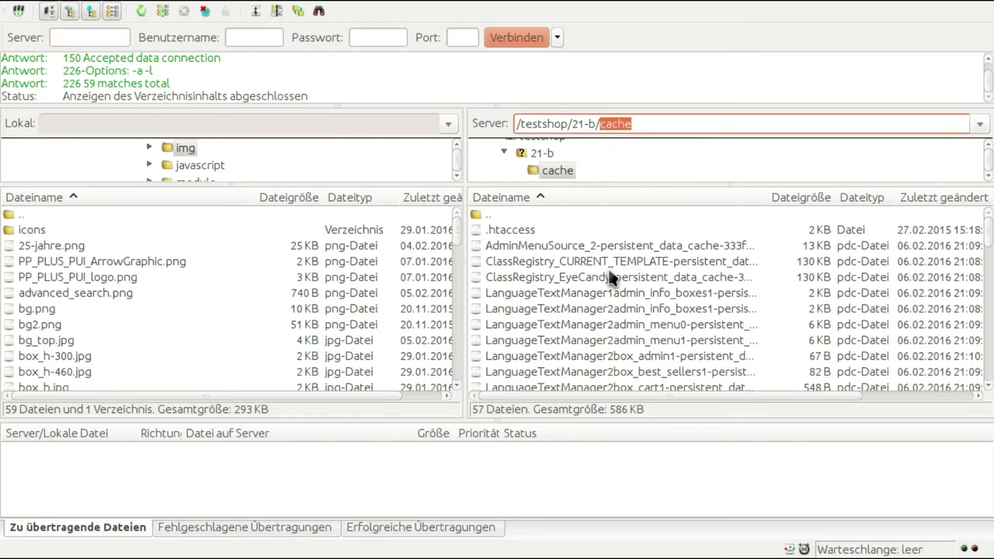
{"action": "key", "text": "BackSpace"}
{"action": "key", "text": "BackSpace"}
{"action": "key", "text": "BackSpace"}
{"action": "key", "text": "Return"}
{"action": "scroll", "coordinate": [662, 302], "scroll_direction": "down", "scroll_amount": 2}
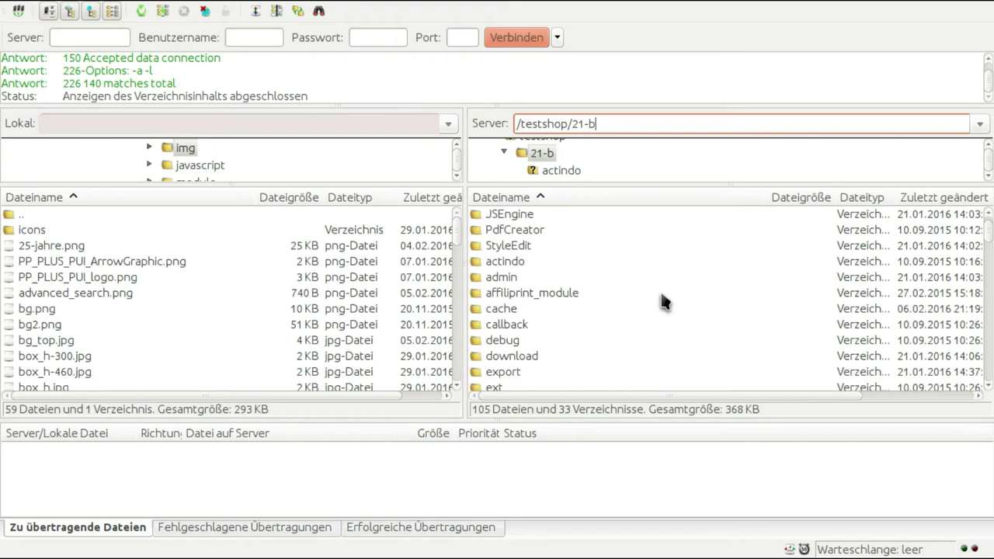
{"action": "scroll", "coordinate": [614, 322], "scroll_direction": "down", "scroll_amount": 1}
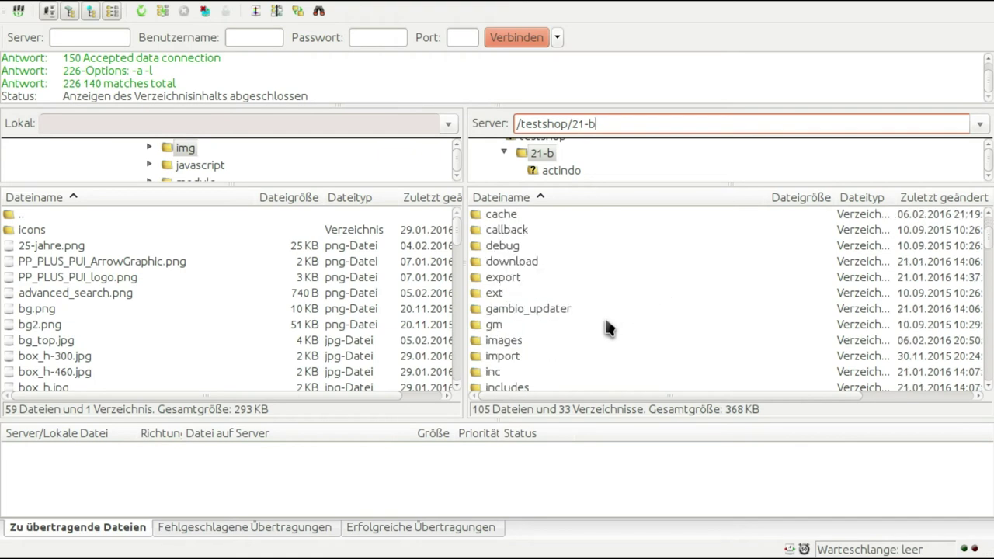
{"action": "scroll", "coordinate": [609, 326], "scroll_direction": "up", "scroll_amount": 2}
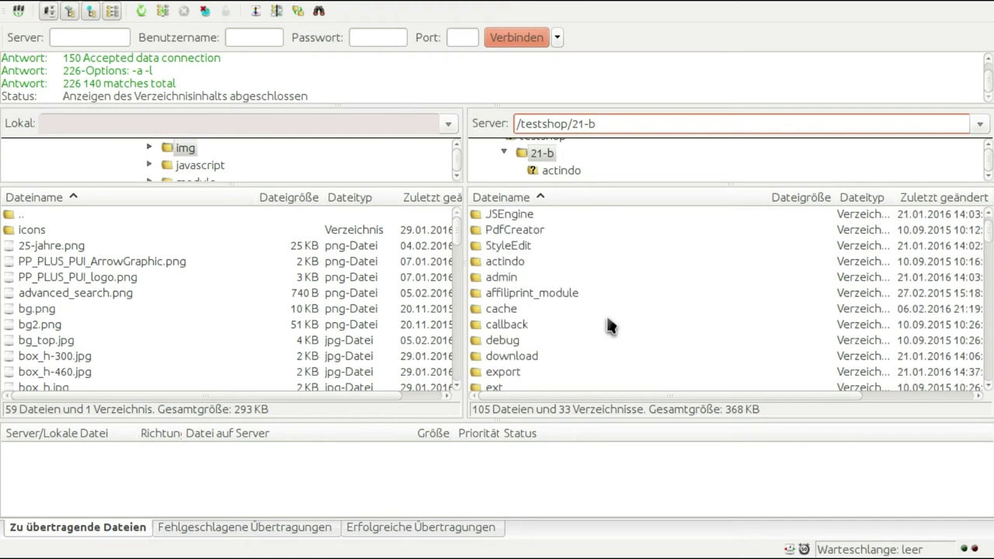
{"action": "double_click", "coordinate": [533, 357]}
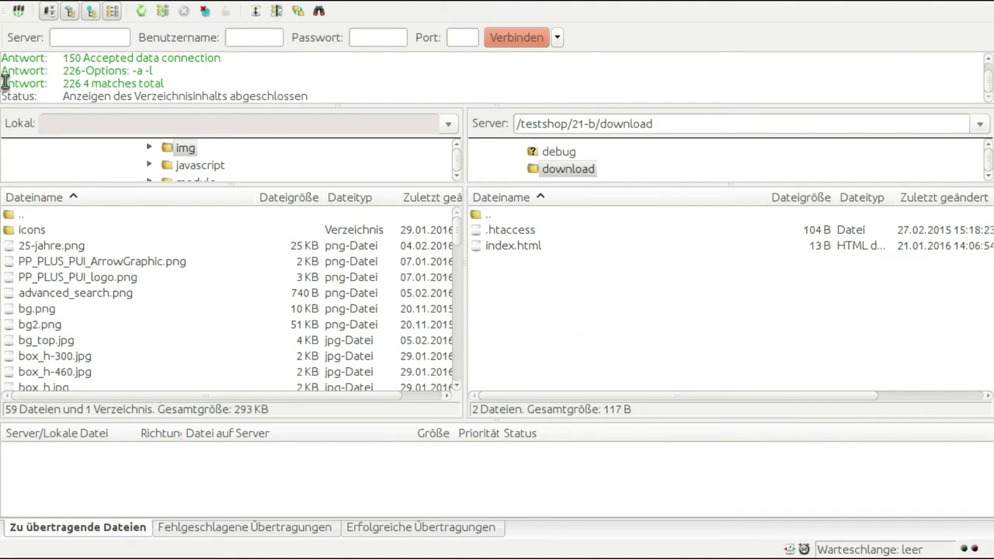
- Back in the shop admin, enter 3 possible downloads and a download time of 5 days for ZIP-Date, and discard the attribute changes
{"action": "key", "text": "alt+Tab"}
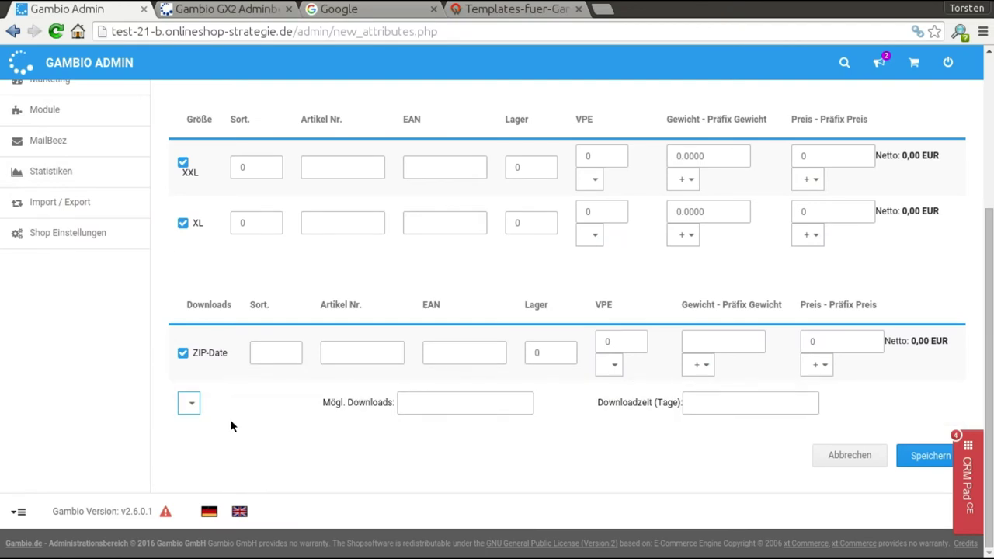
{"action": "left_click", "coordinate": [452, 405]}
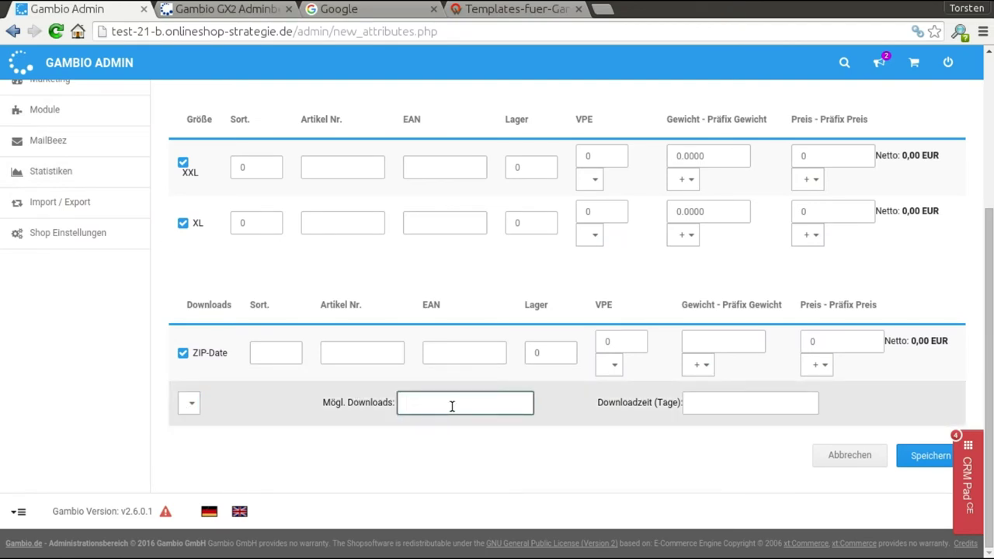
{"action": "type", "text": "3"}
{"action": "left_click", "coordinate": [710, 404]}
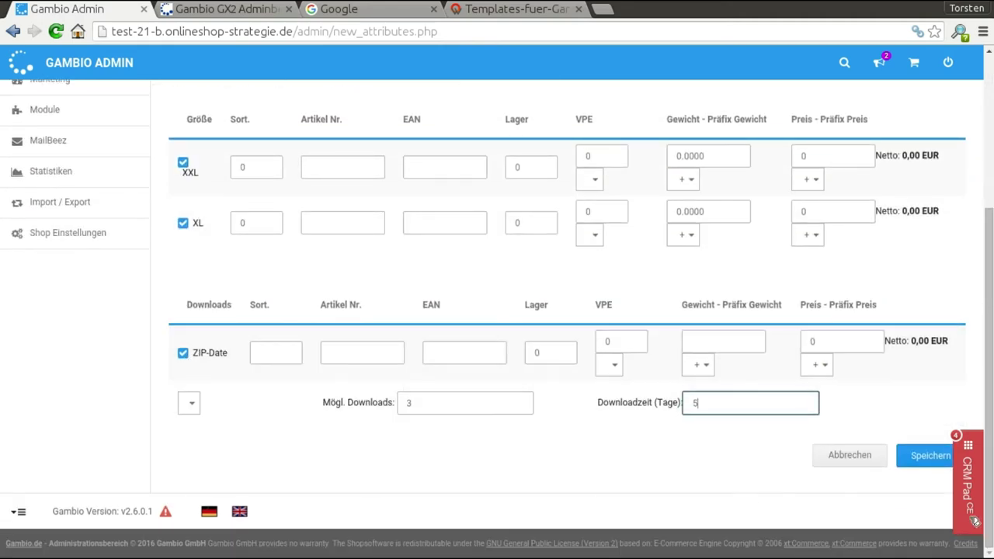
{"action": "left_click", "coordinate": [850, 455]}
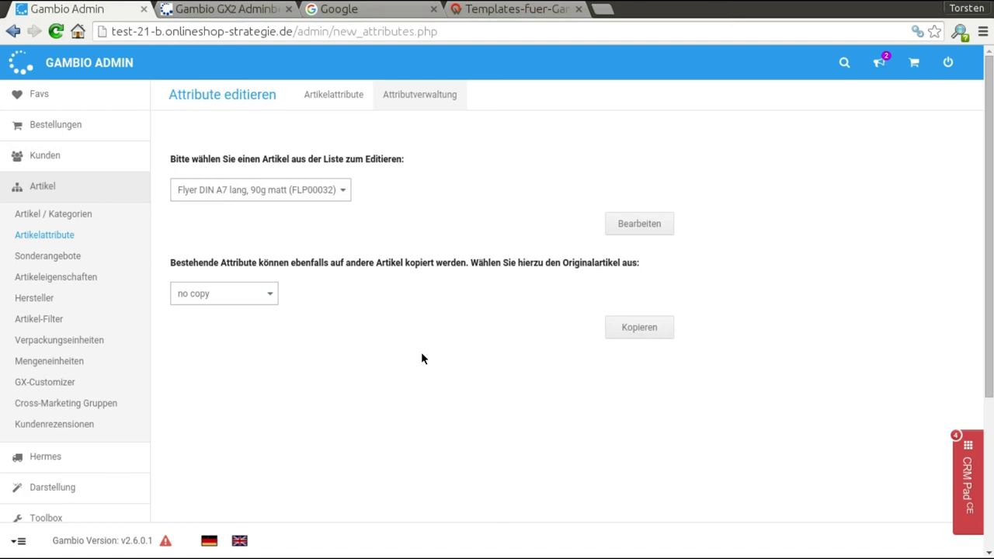
- Open the Artikeleigenschaften overview and examine the values of the Größe / Size and Farbe / Color properties
{"action": "left_click", "coordinate": [89, 284]}
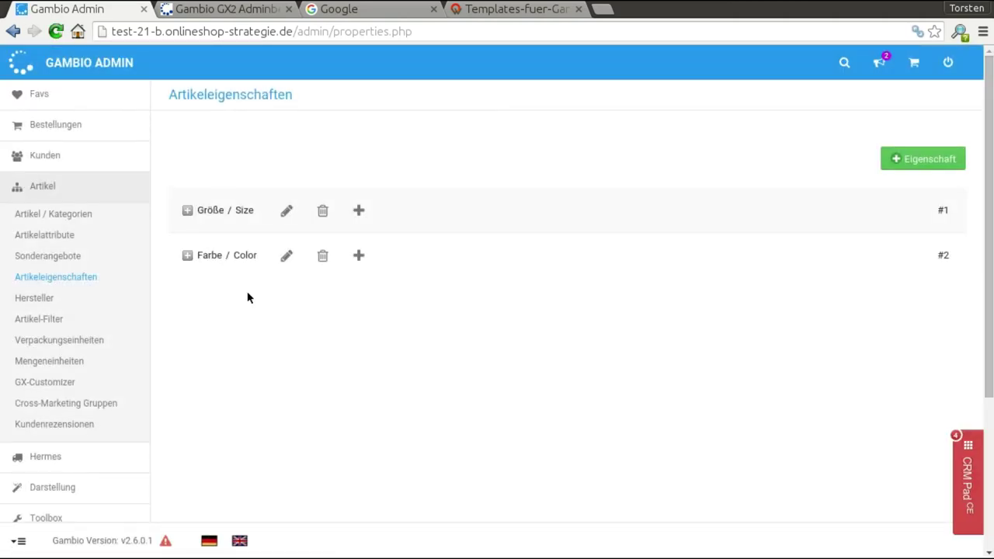
{"action": "left_click", "coordinate": [187, 210]}
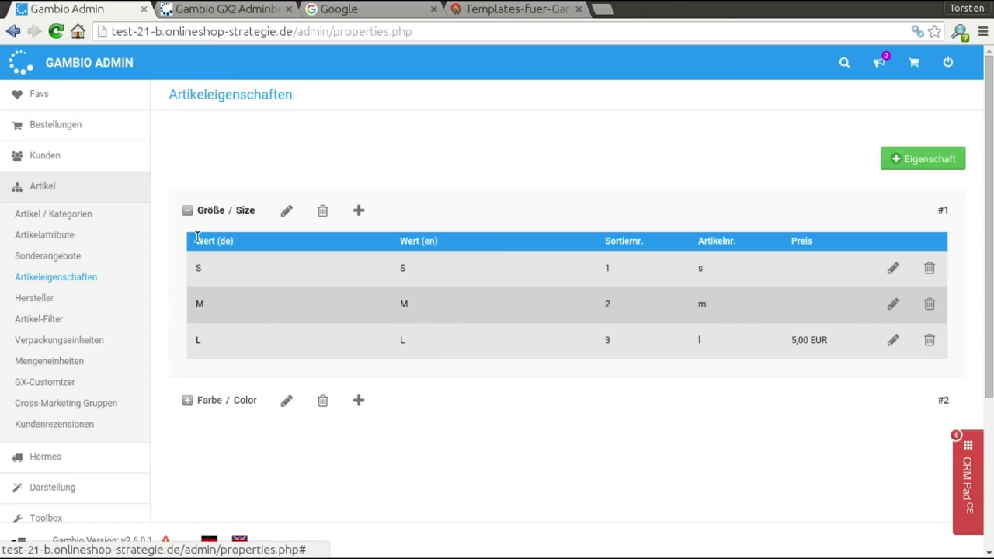
{"action": "left_click", "coordinate": [195, 397]}
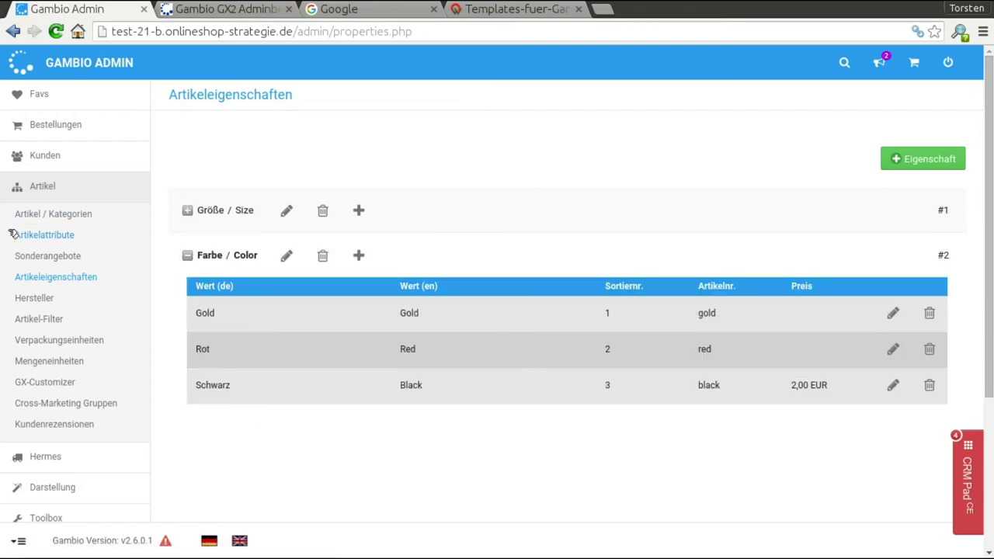
{"action": "scroll", "coordinate": [514, 397], "scroll_direction": "down", "scroll_amount": 1}
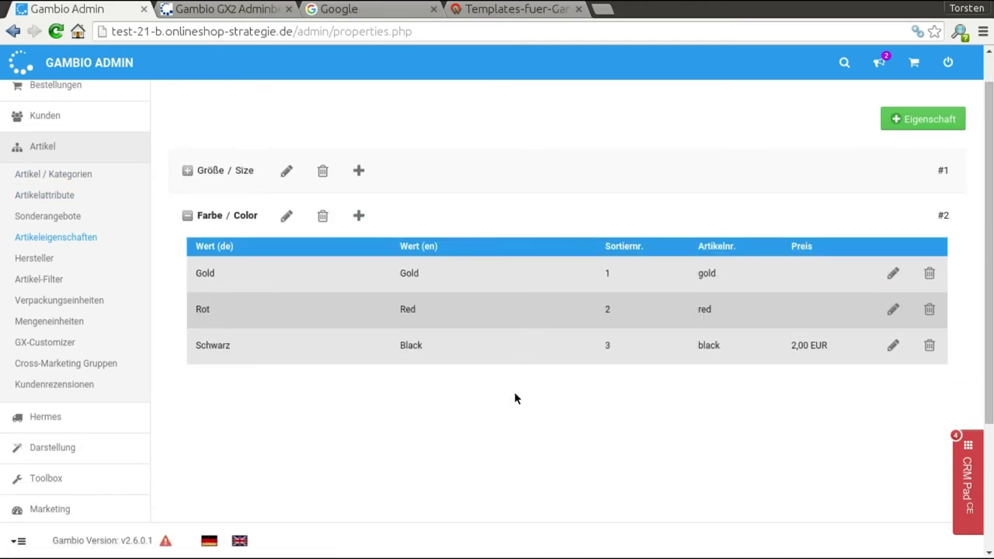
{"action": "left_click", "coordinate": [188, 170]}
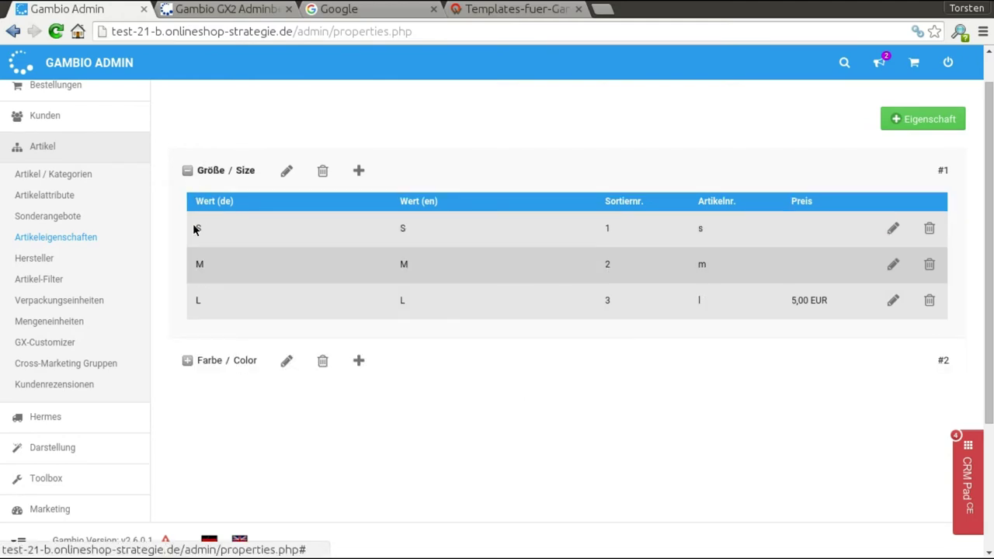
{"action": "left_click", "coordinate": [188, 361]}
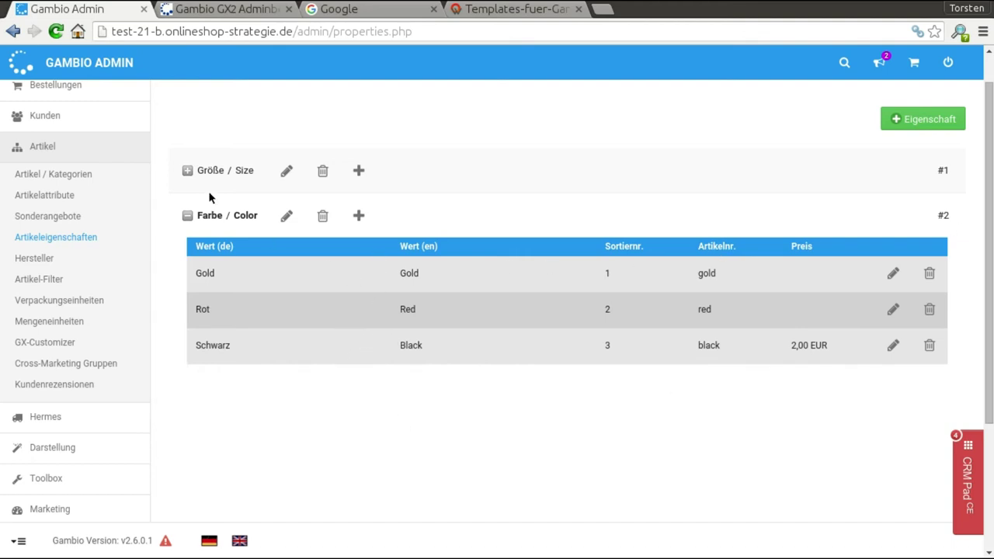
- View the forms for adding a value to Farbe / Color and for adding a new property, cancelling both
{"action": "left_click", "coordinate": [358, 215]}
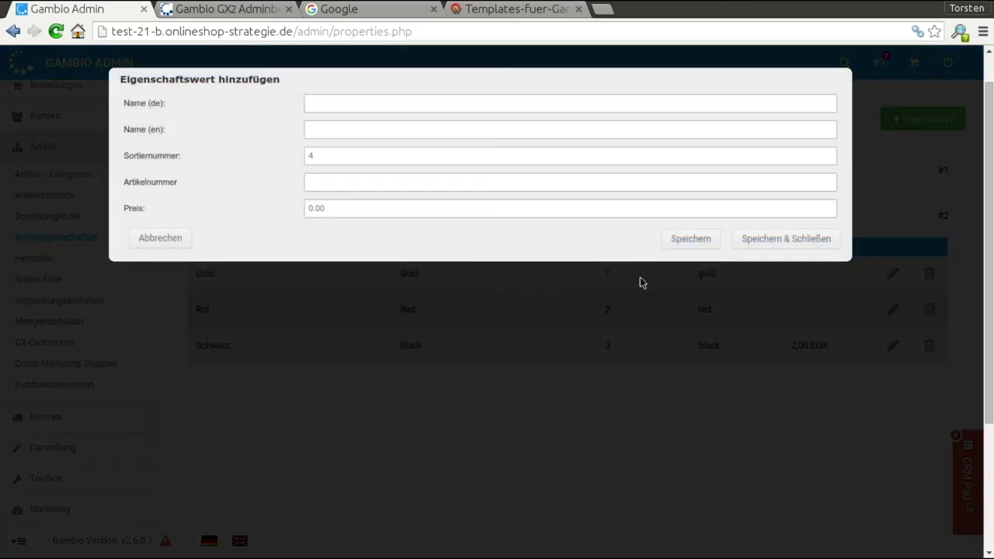
{"action": "left_click", "coordinate": [160, 238]}
{"action": "left_click", "coordinate": [917, 119]}
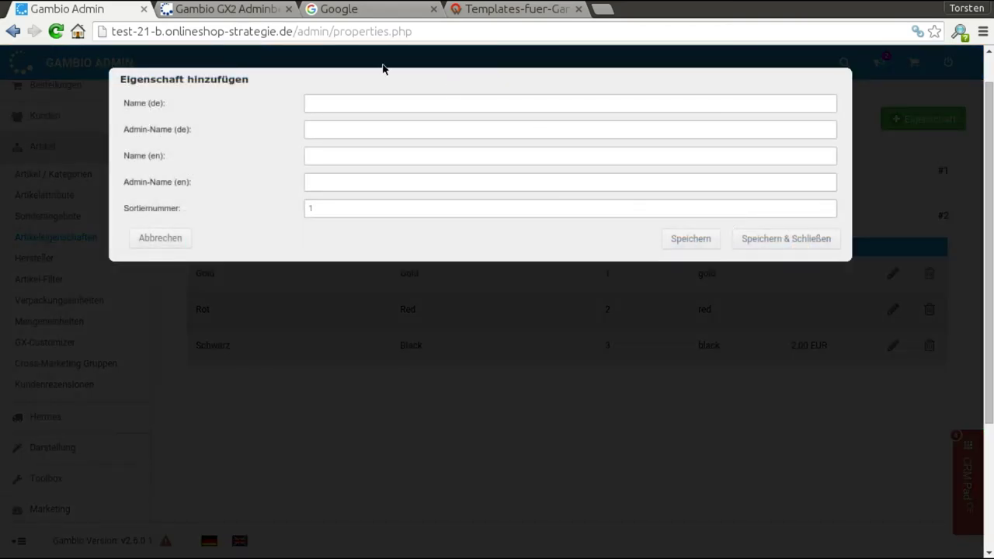
{"action": "left_click", "coordinate": [160, 238]}
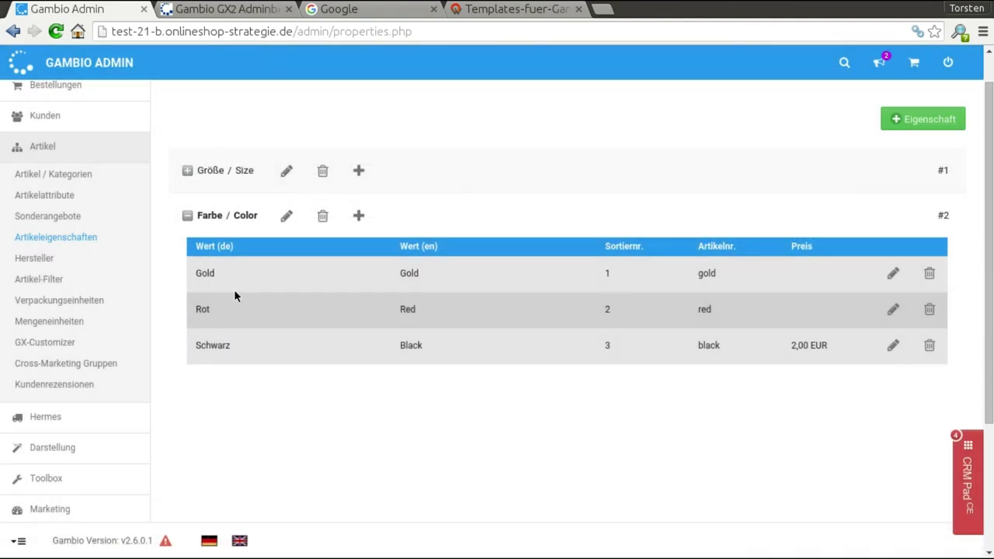
- Open the Eigenschaften settings of the article Testartikel xy (art 12) from the article overview
{"action": "left_click", "coordinate": [70, 178]}
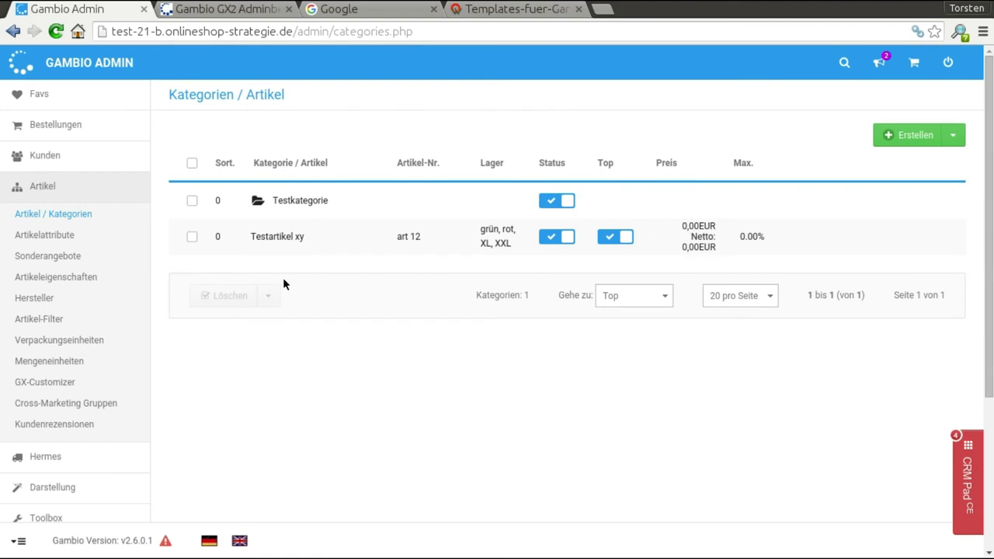
{"action": "mouse_move", "coordinate": [745, 235]}
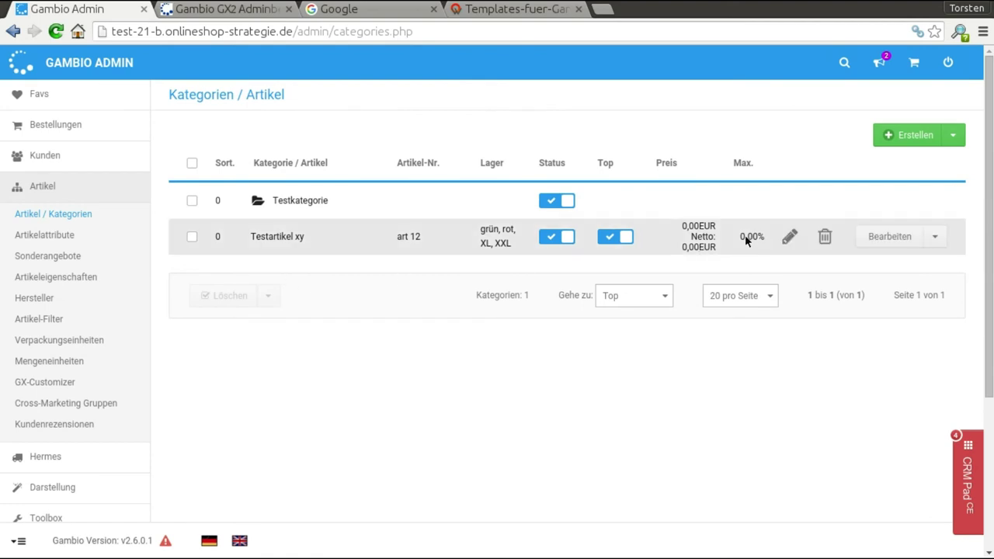
{"action": "left_click", "coordinate": [938, 238]}
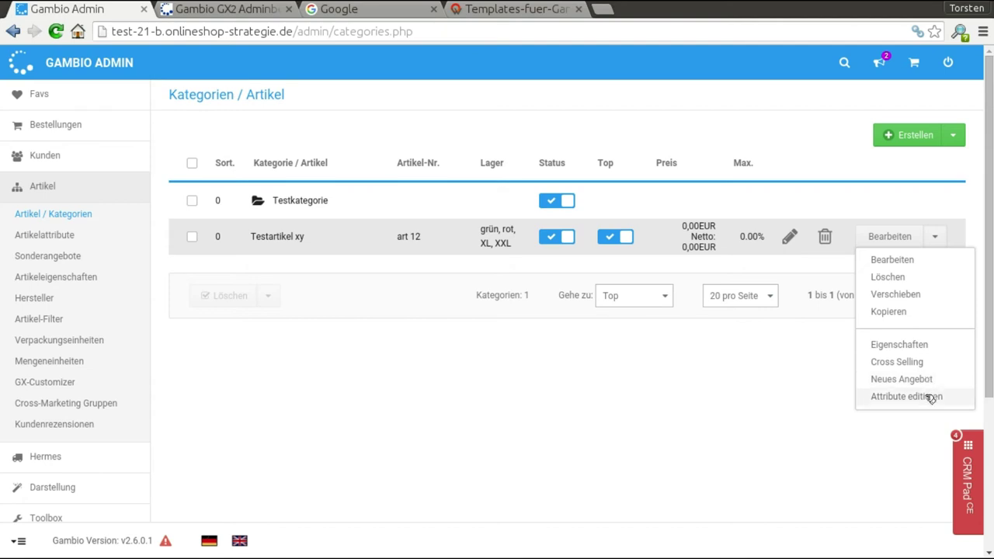
{"action": "left_click", "coordinate": [896, 346]}
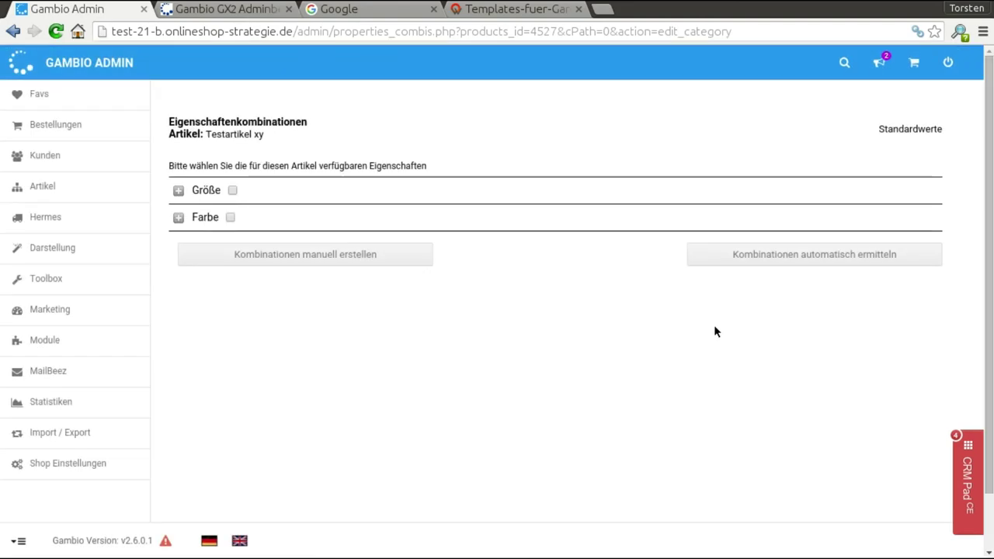
- Enable the Größe and Farbe properties for Testartikel xy and select the Größe values S, M and L
{"action": "left_click", "coordinate": [232, 190]}
{"action": "left_click", "coordinate": [230, 217]}
{"action": "left_click", "coordinate": [178, 190]}
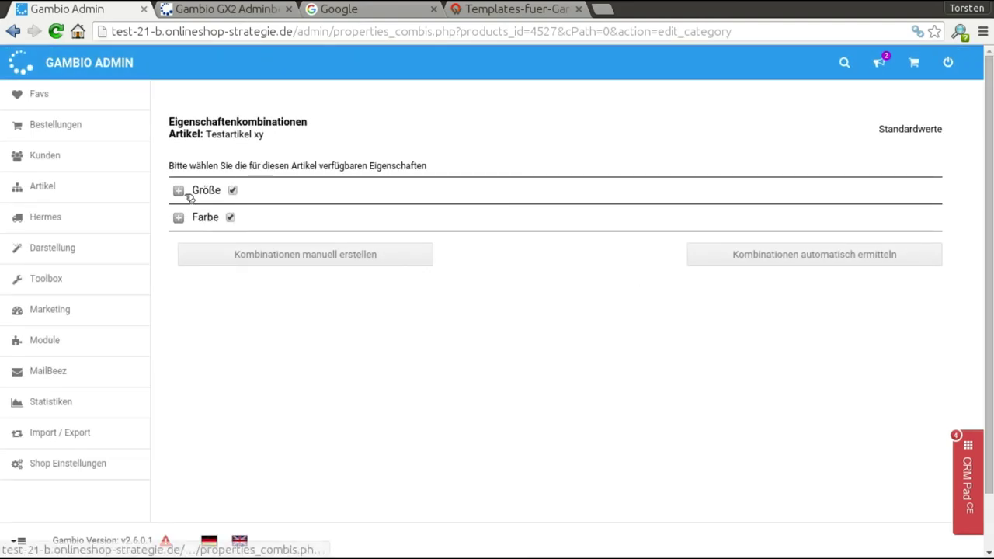
{"action": "left_click", "coordinate": [215, 261]}
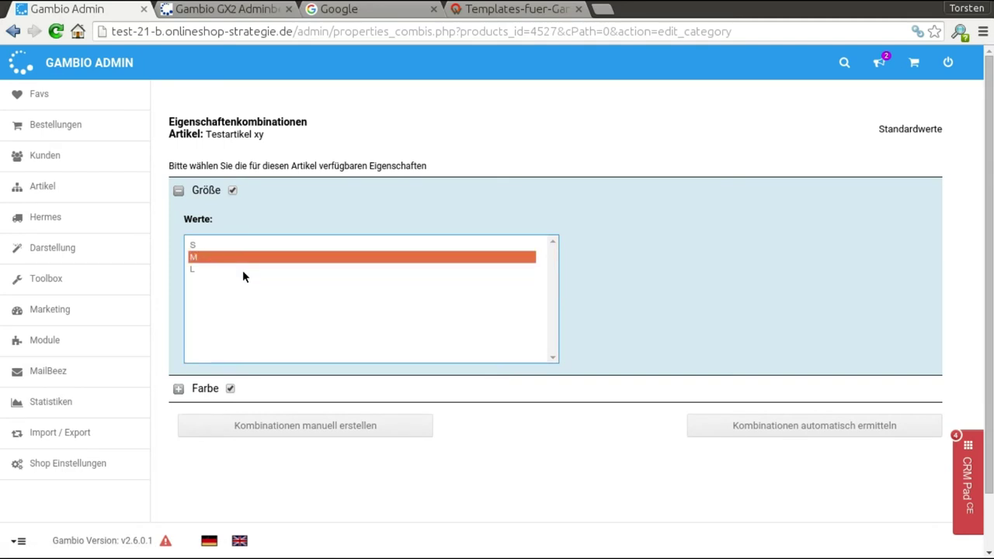
{"action": "key", "text": "ctrl+a"}
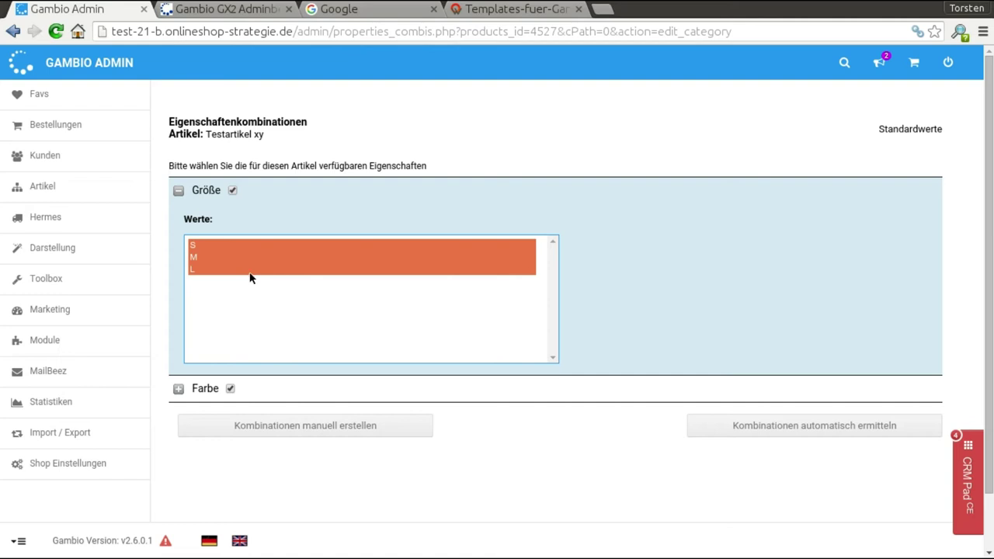
{"action": "left_click", "coordinate": [228, 257], "text": "ctrl"}
{"action": "left_click", "coordinate": [203, 263], "text": "ctrl"}
- Select the Farbe values Gold, Rot and Schwarz and have the property combinations determined automatically
{"action": "left_click", "coordinate": [179, 389]}
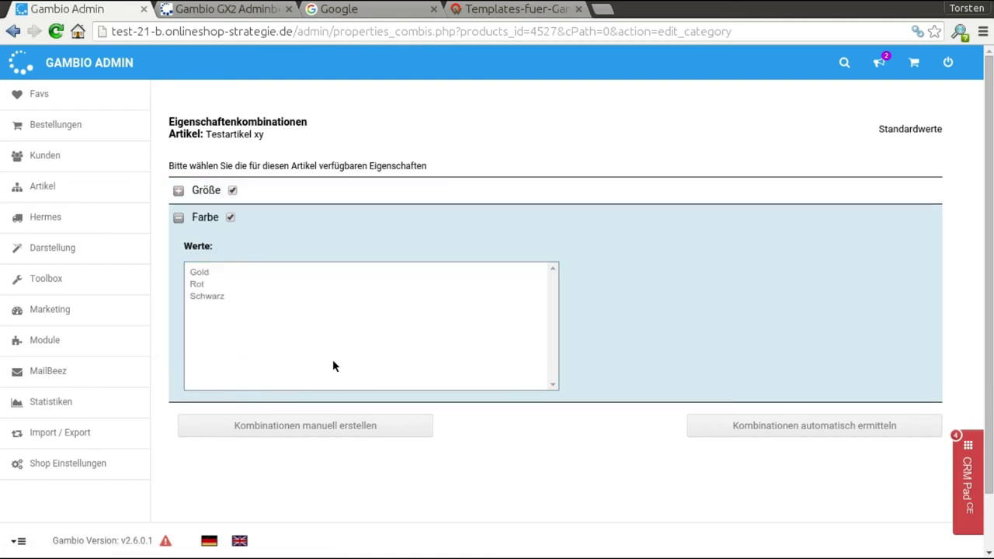
{"action": "left_click", "coordinate": [249, 294]}
{"action": "key", "text": "ctrl+a"}
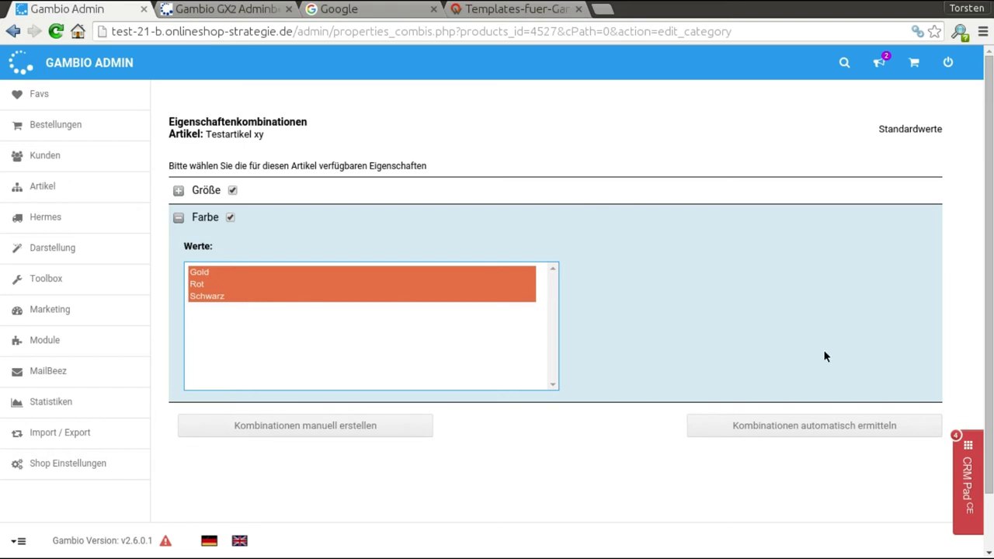
{"action": "left_click", "coordinate": [818, 430]}
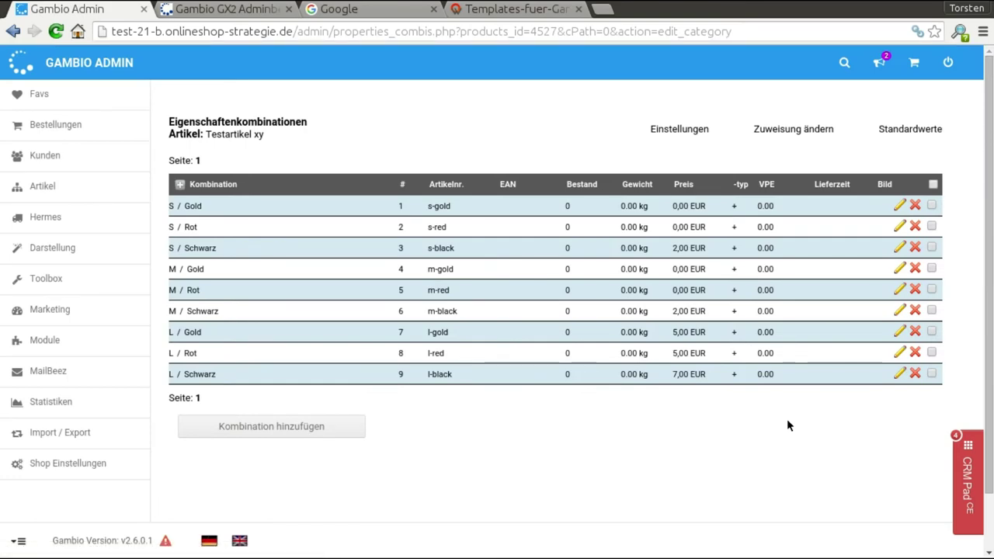
- Open the 21-b test shop's storefront from its admin area in a new browser tab and switch to it
{"action": "left_click", "coordinate": [225, 10]}
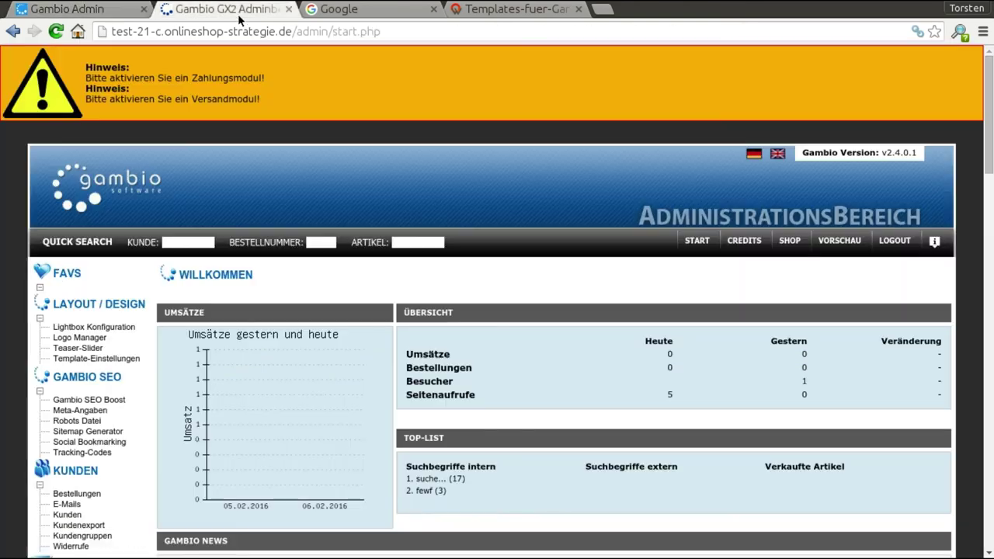
{"action": "left_click", "coordinate": [93, 9]}
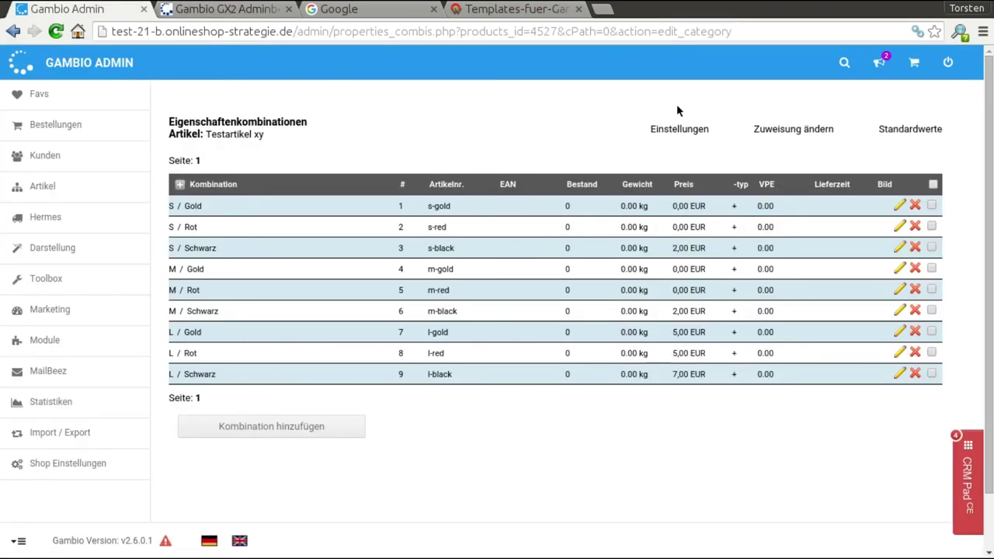
{"action": "right_click", "coordinate": [909, 65]}
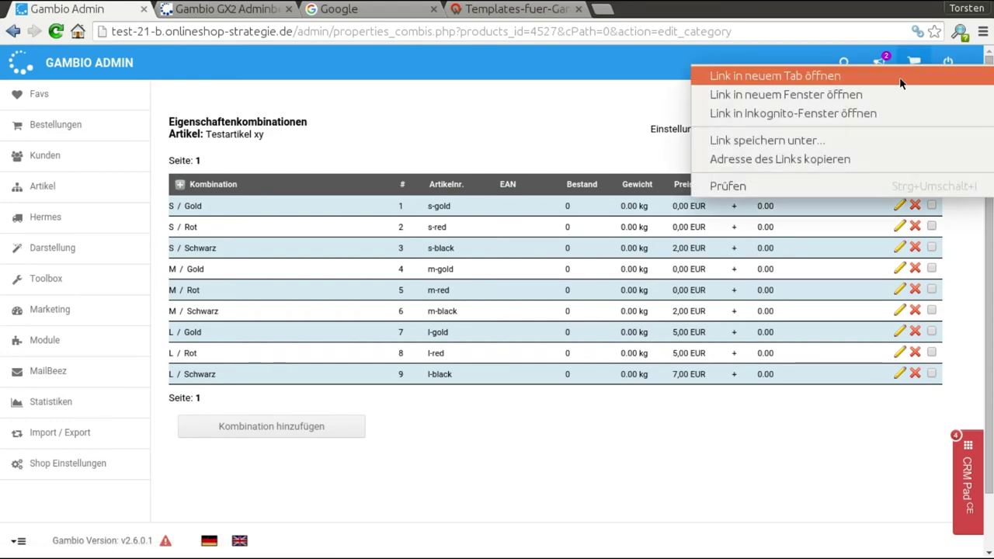
{"action": "left_click", "coordinate": [906, 71]}
{"action": "left_click", "coordinate": [225, 9]}
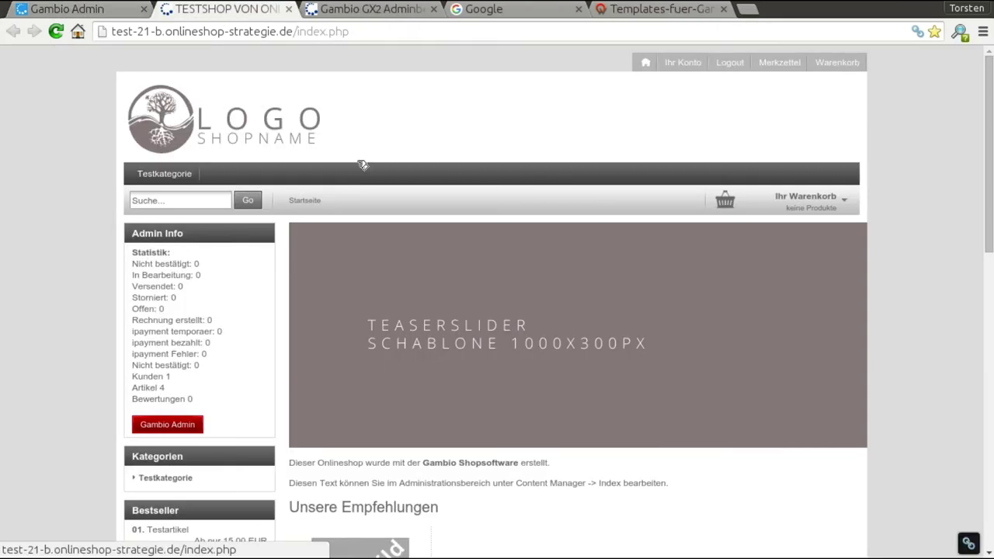
- Open Testartikel xy from Unsere Empfehlungen in the storefront and examine its Größe and Farbe selections
{"action": "scroll", "coordinate": [373, 233], "scroll_direction": "down", "scroll_amount": 3}
{"action": "scroll", "coordinate": [371, 288], "scroll_direction": "down", "scroll_amount": 6}
{"action": "scroll", "coordinate": [371, 293], "scroll_direction": "up", "scroll_amount": 3}
{"action": "left_click", "coordinate": [372, 219]}
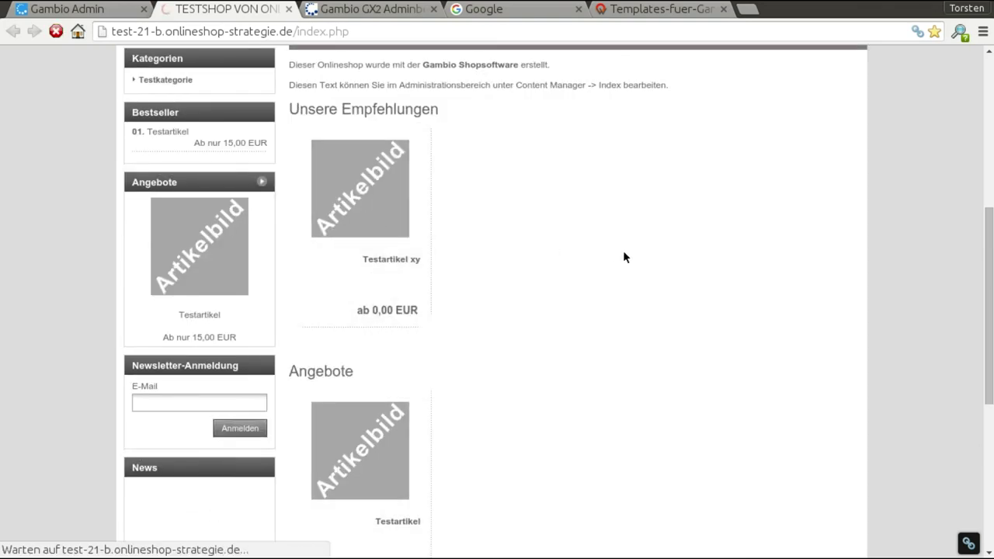
{"action": "scroll", "coordinate": [624, 251], "scroll_direction": "down", "scroll_amount": 3}
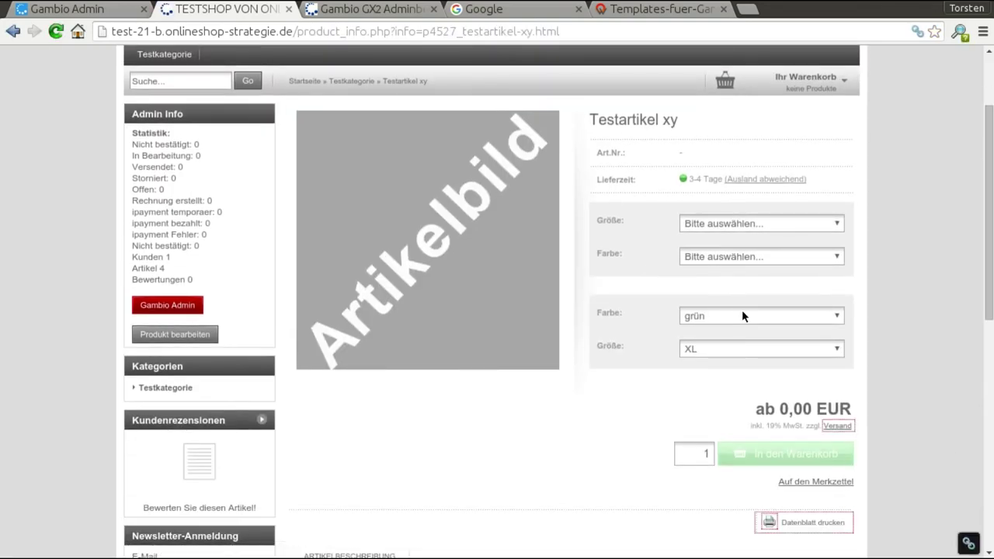
- Test the storefront selections of Testartikel xy with the attributes rot and XXL and the properties S and Gold
{"action": "left_click", "coordinate": [745, 313]}
{"action": "left_click", "coordinate": [737, 343]}
{"action": "left_click", "coordinate": [736, 347]}
{"action": "left_click", "coordinate": [732, 377]}
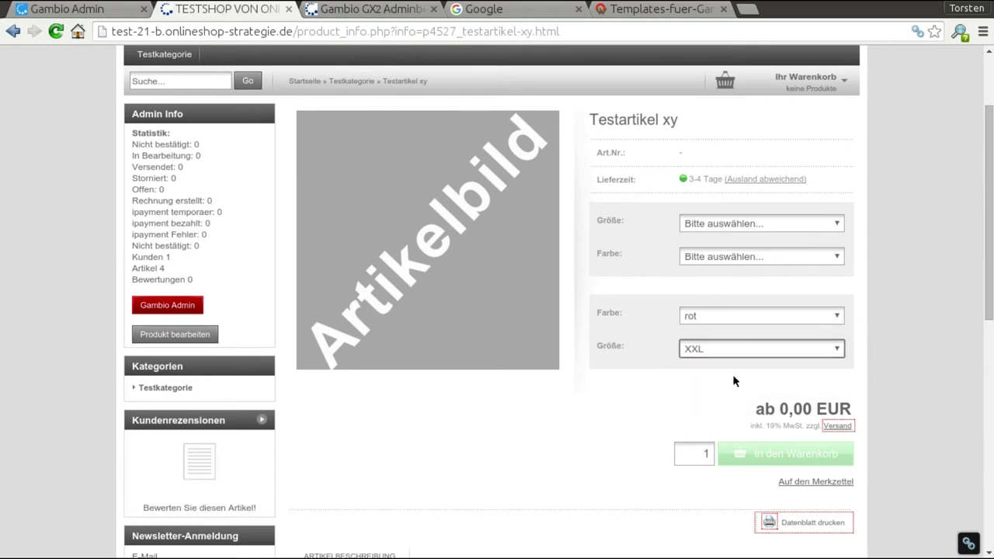
{"action": "left_click", "coordinate": [750, 224]}
{"action": "left_click", "coordinate": [732, 251]}
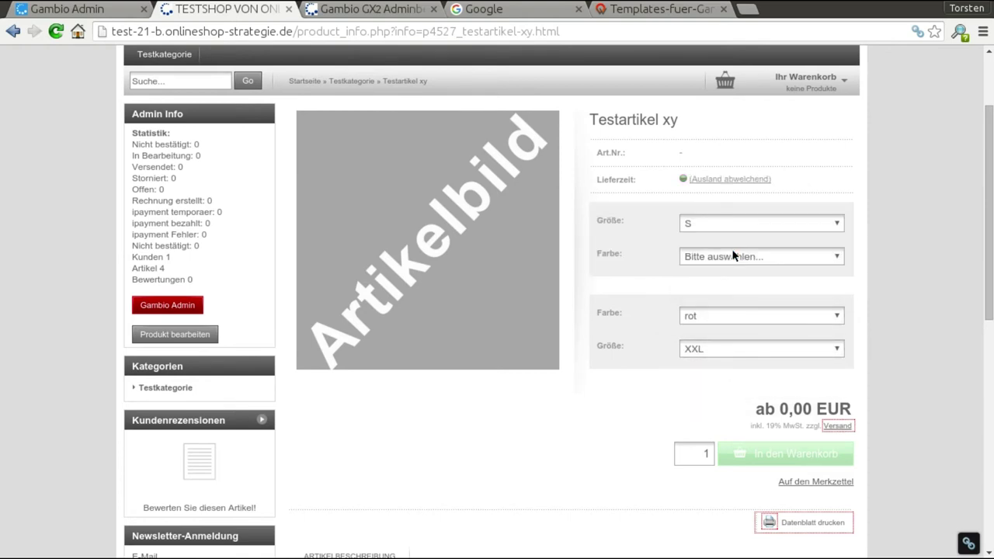
{"action": "left_click", "coordinate": [734, 256]}
{"action": "left_click", "coordinate": [728, 282]}
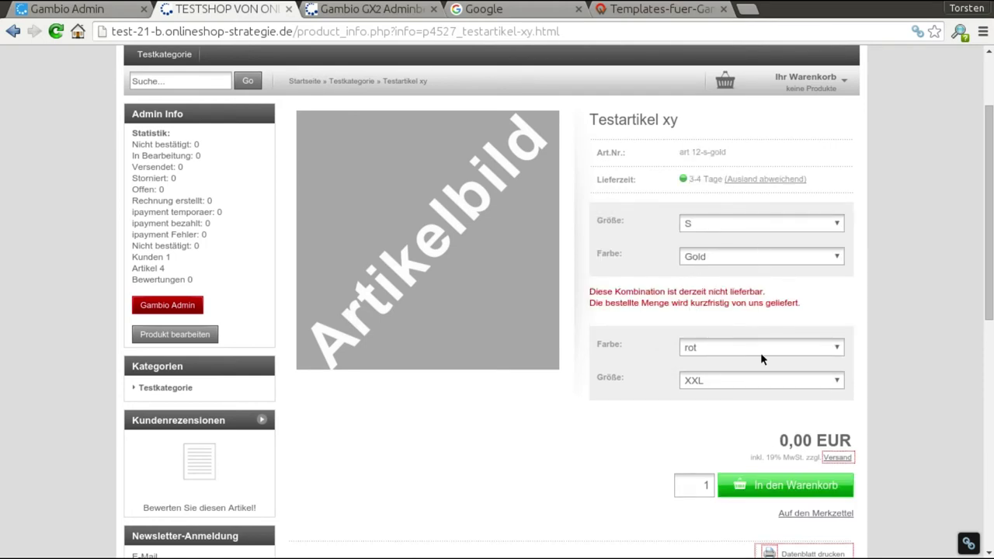
- Return to the shop admin, reopen the property combinations of Testartikel xy and delete all of them
{"action": "key", "text": "ctrl+Page_Up"}
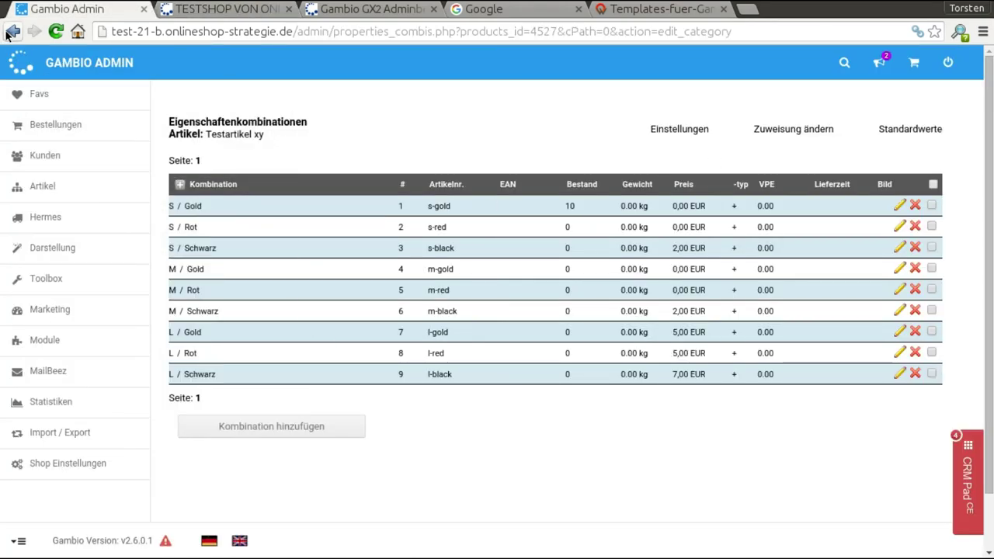
{"action": "left_click", "coordinate": [30, 57]}
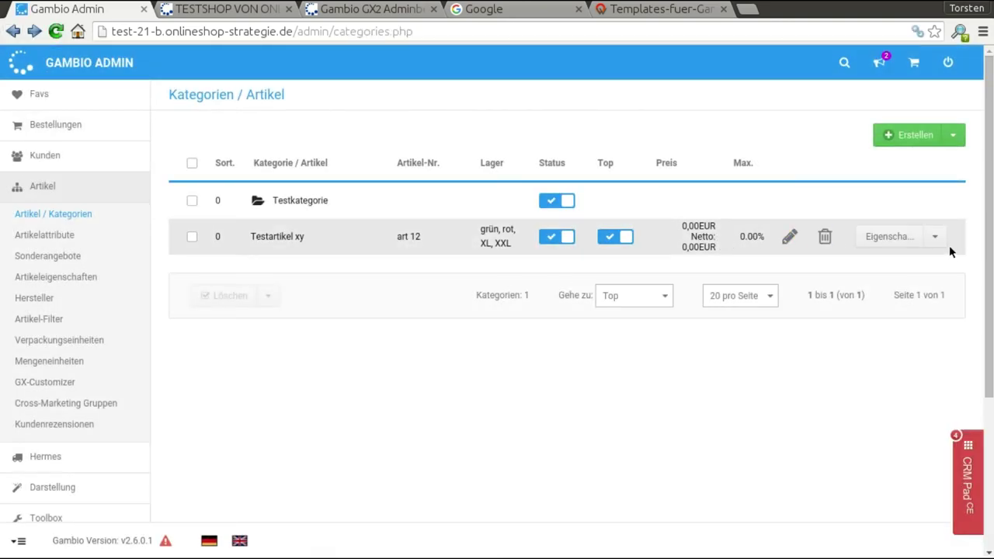
{"action": "left_click", "coordinate": [884, 235]}
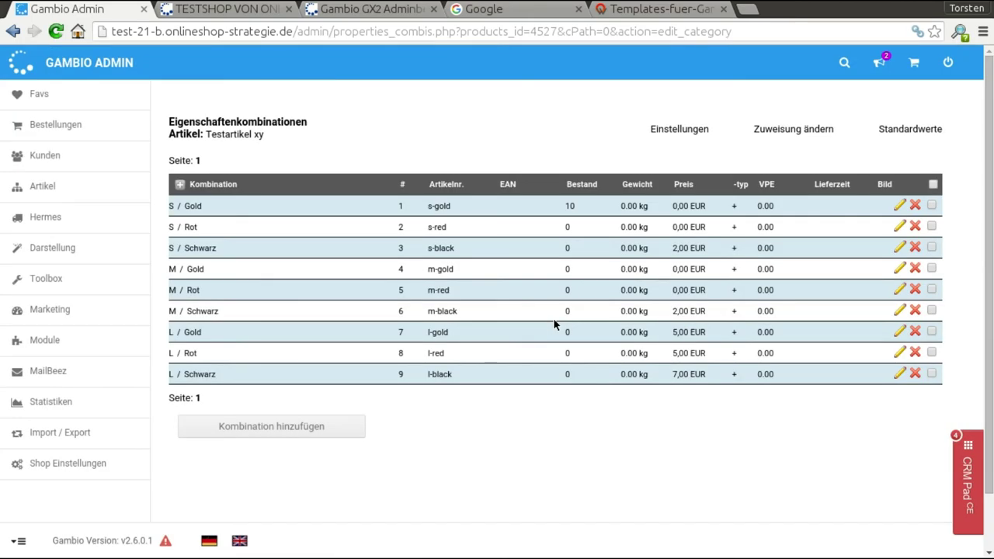
{"action": "triple_click", "coordinate": [933, 184]}
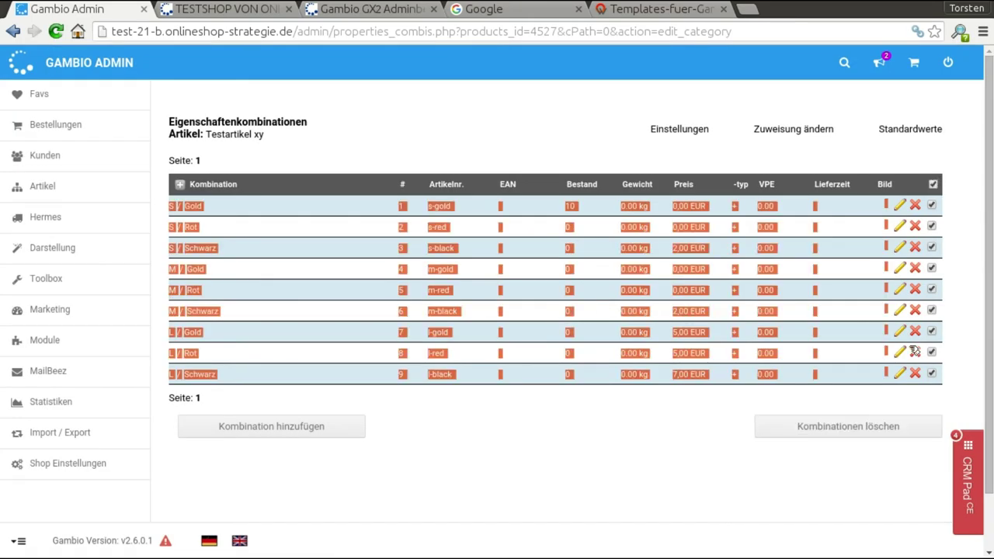
{"action": "left_click", "coordinate": [827, 426]}
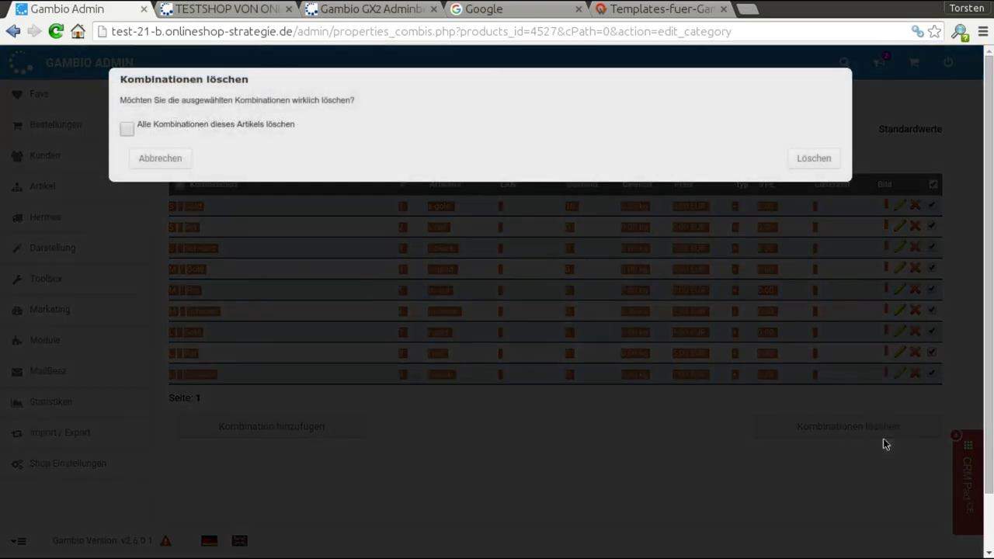
{"action": "left_click", "coordinate": [815, 159]}
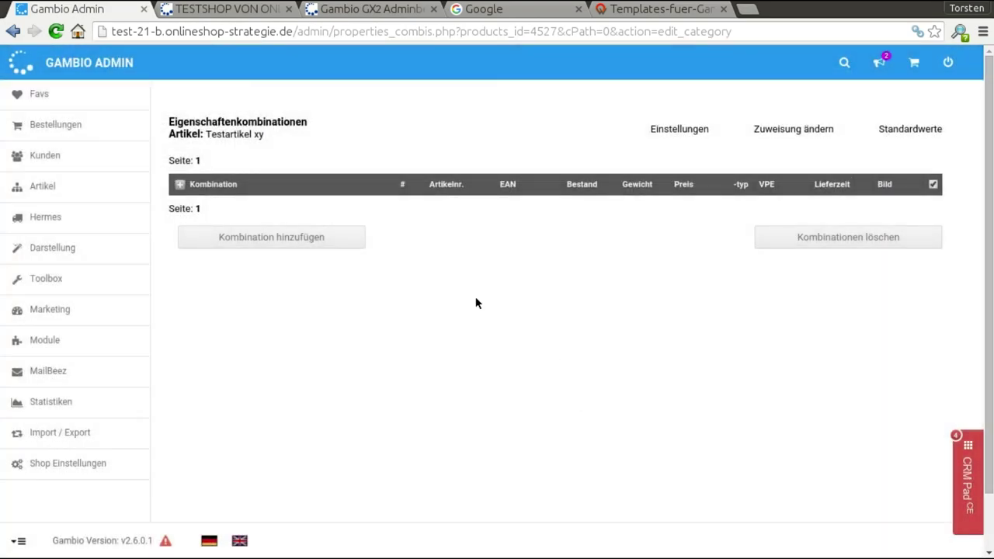
- Add the combination of Größe S and Farbe Gold with a Bestand of 10, saving and closing it
{"action": "left_click", "coordinate": [273, 237]}
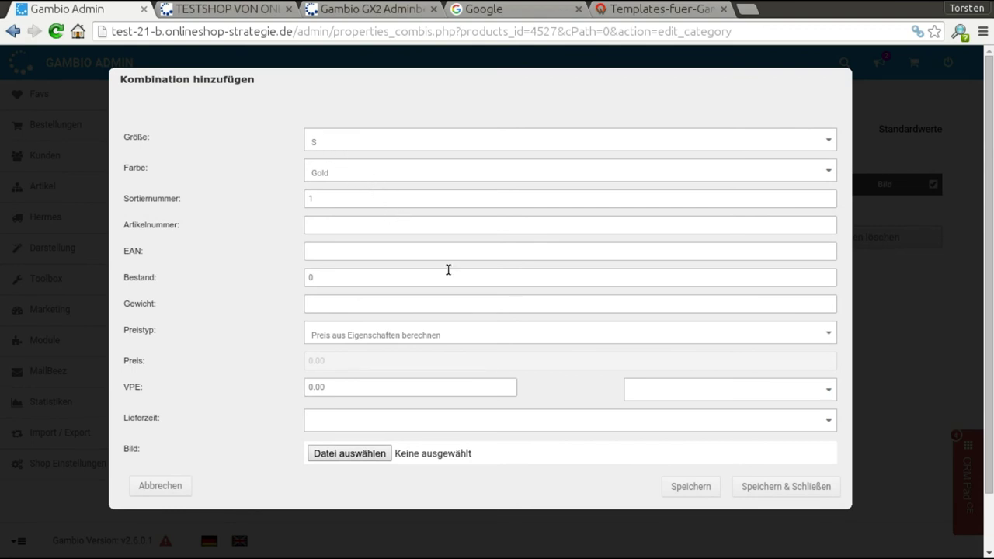
{"action": "left_click", "coordinate": [394, 280]}
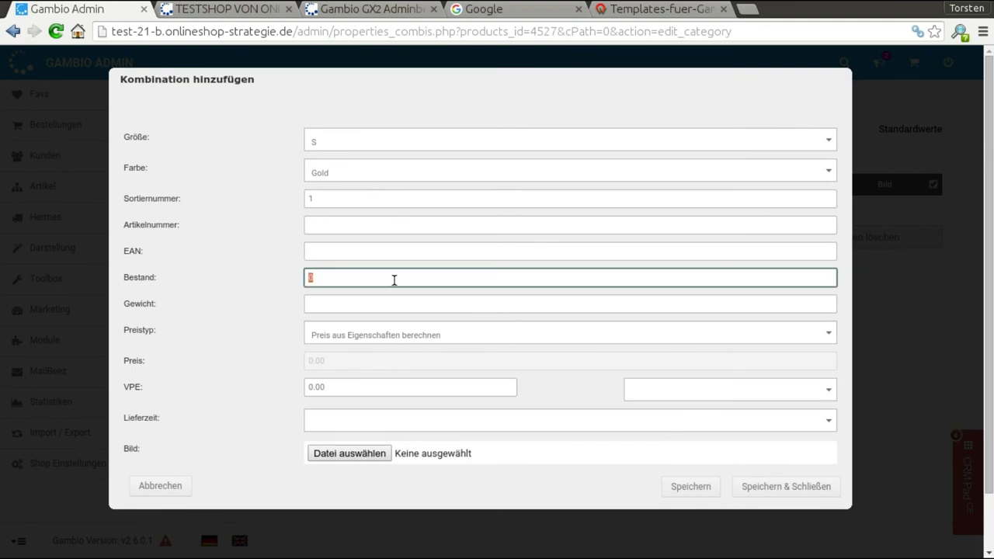
{"action": "type", "text": "10"}
{"action": "left_click", "coordinate": [783, 487]}
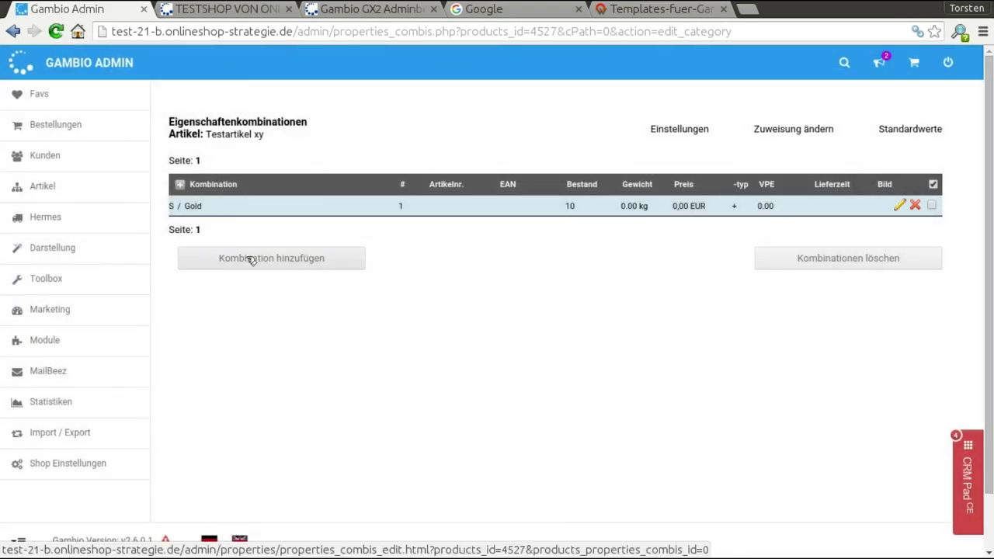
- Add a second combination of Größe M and Farbe Schwarz, saving and closing it
{"action": "left_click", "coordinate": [292, 264]}
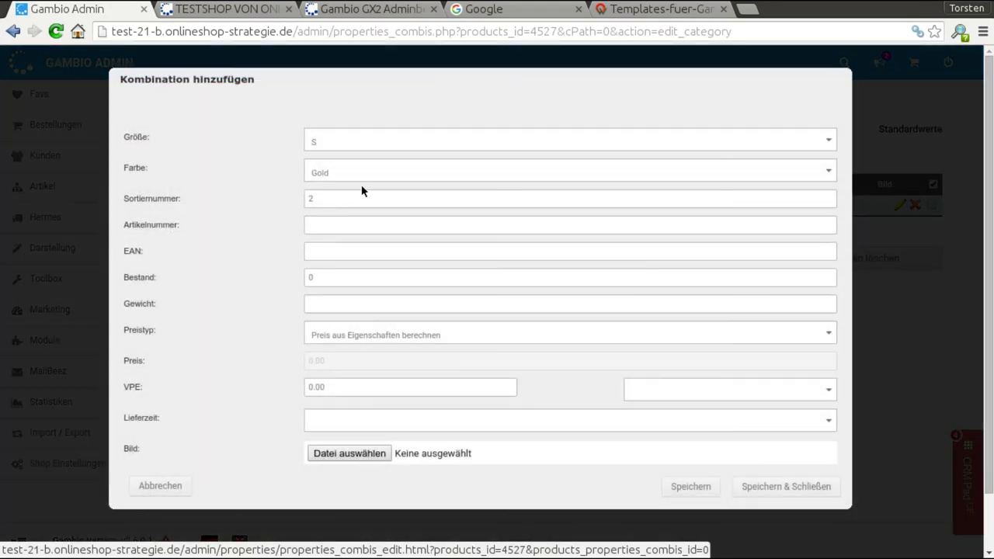
{"action": "left_click", "coordinate": [366, 145]}
{"action": "left_click", "coordinate": [365, 159]}
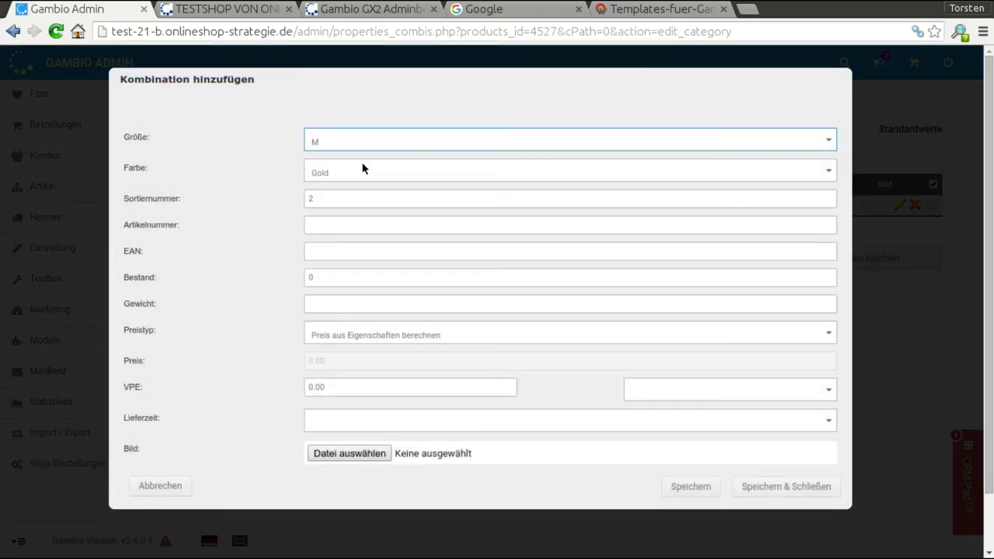
{"action": "left_click", "coordinate": [365, 174]}
{"action": "left_click", "coordinate": [372, 204]}
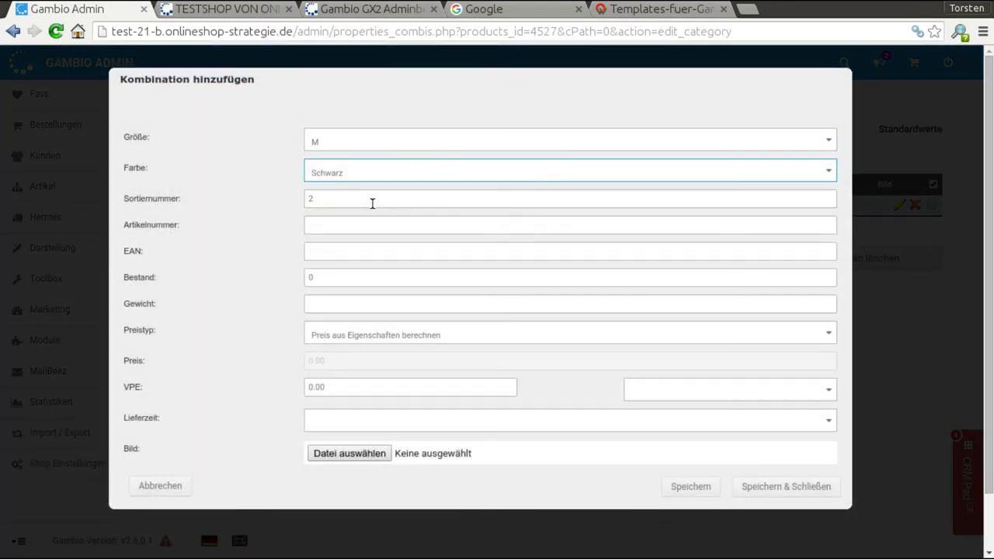
{"action": "left_click", "coordinate": [792, 494]}
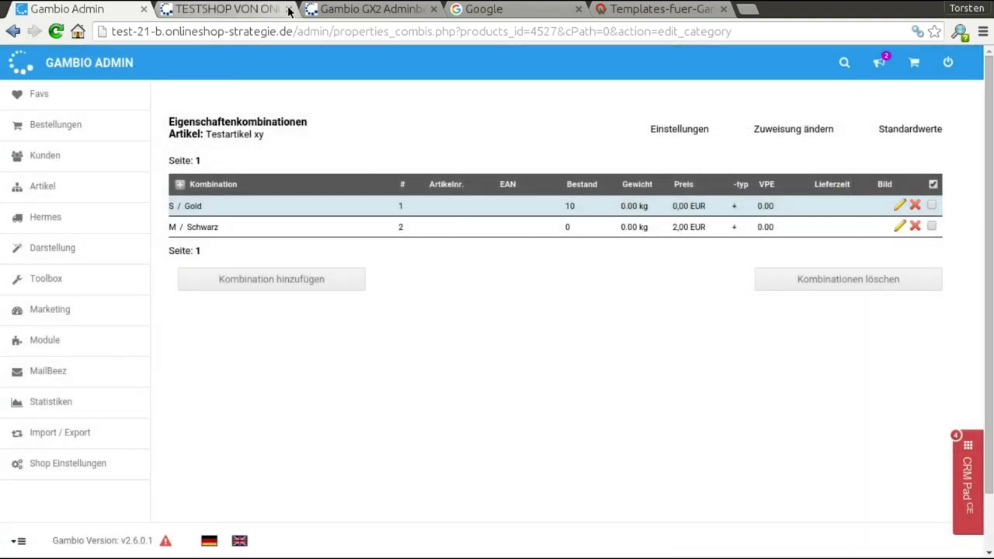
- Reload Testartikel xy in the storefront and test Größe S with Farbe Schwarz and with Gold
{"action": "left_click", "coordinate": [343, 11]}
{"action": "left_click", "coordinate": [231, 8]}
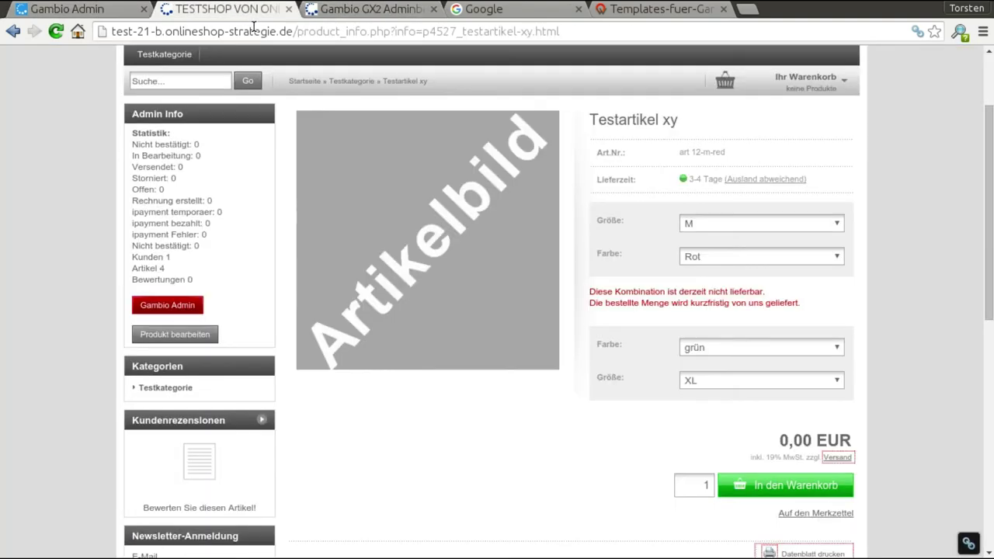
{"action": "key", "text": "F5"}
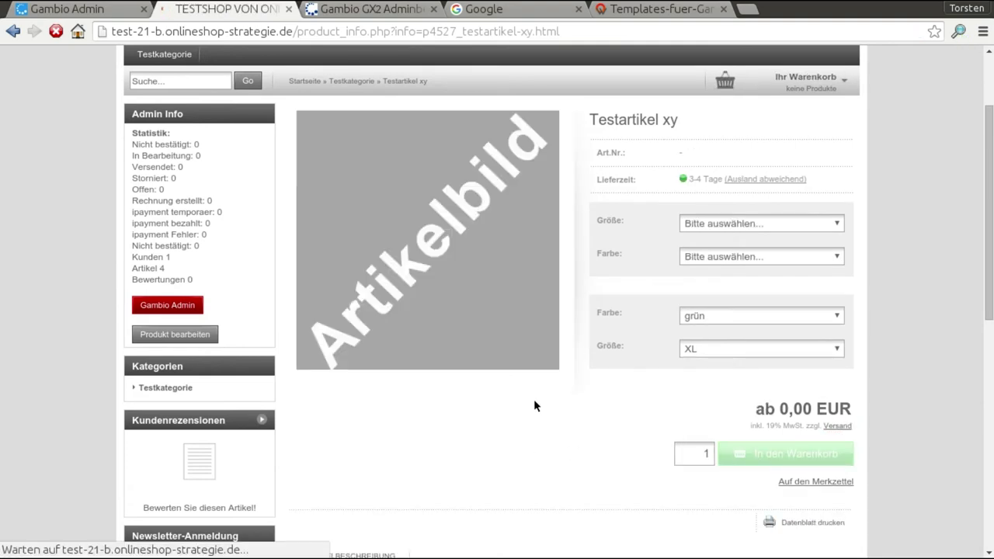
{"action": "left_click", "coordinate": [763, 220]}
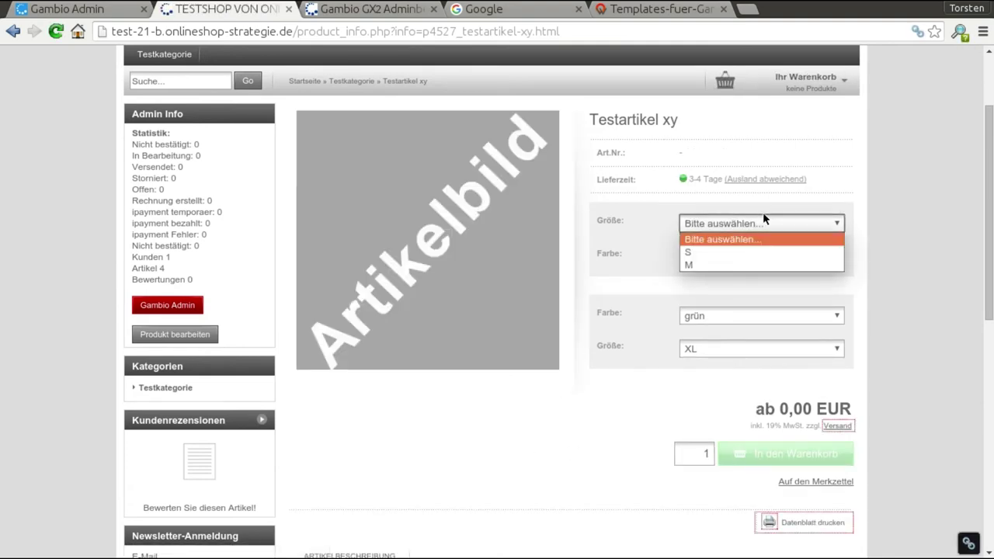
{"action": "left_click", "coordinate": [707, 251]}
{"action": "left_click", "coordinate": [751, 259]}
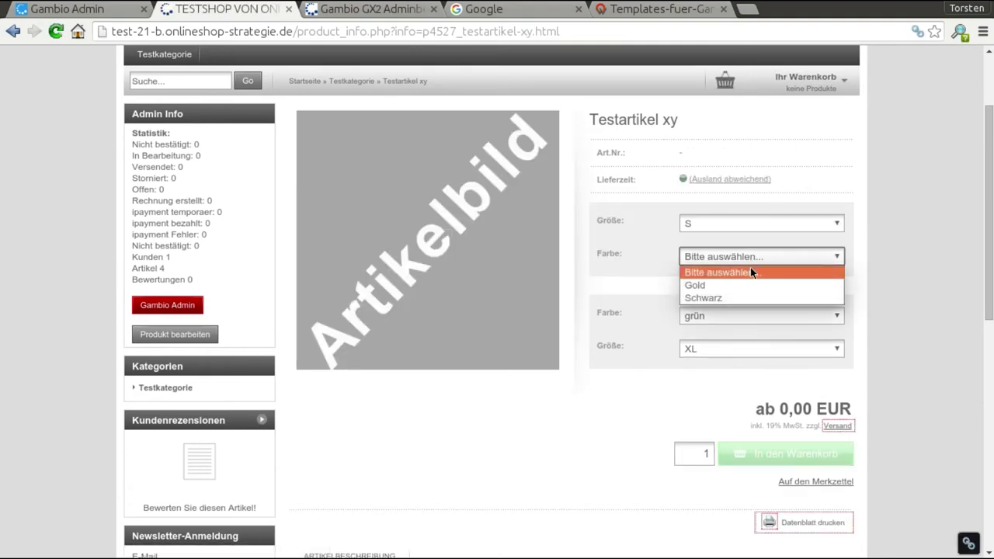
{"action": "left_click", "coordinate": [751, 299]}
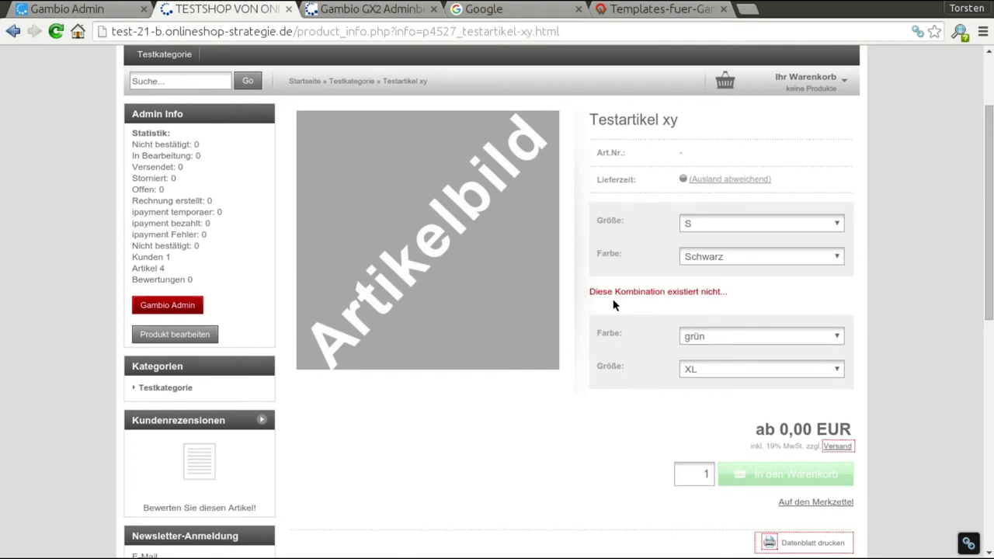
{"action": "left_click", "coordinate": [776, 258]}
{"action": "left_click", "coordinate": [744, 286]}
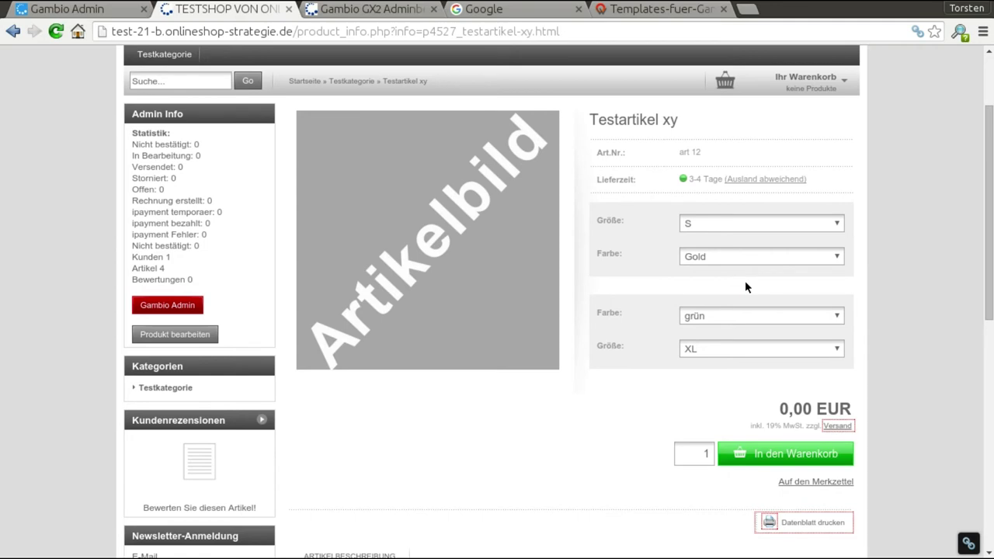
- Test Größe M with Farbe Gold and with Schwarz on the storefront's article page
{"action": "left_click", "coordinate": [731, 227]}
{"action": "left_click", "coordinate": [731, 264]}
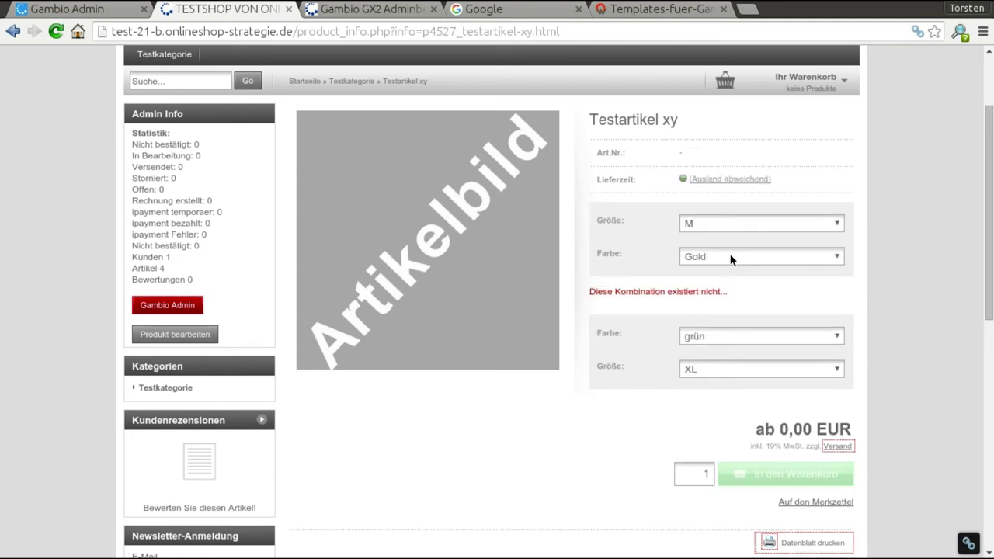
{"action": "left_click", "coordinate": [733, 255]}
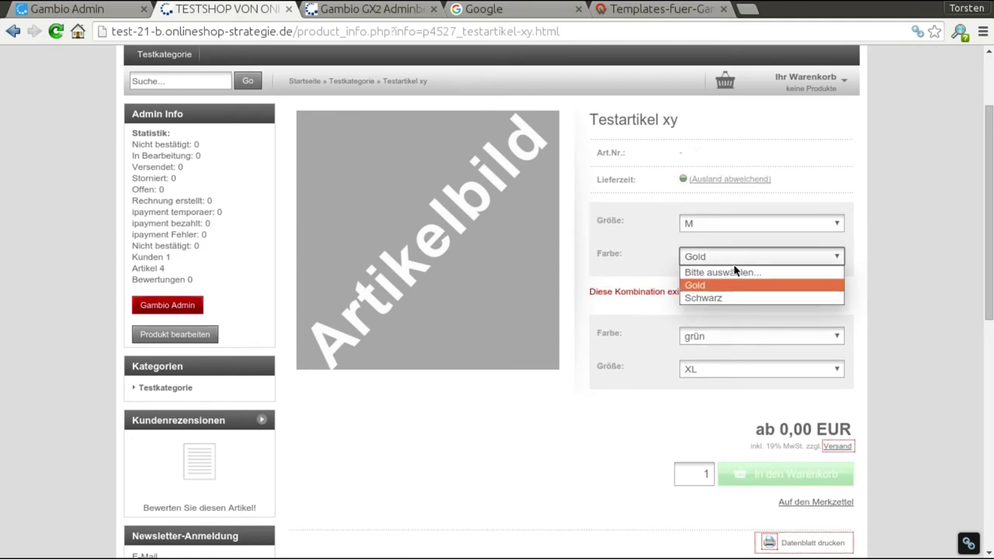
{"action": "left_click", "coordinate": [741, 296]}
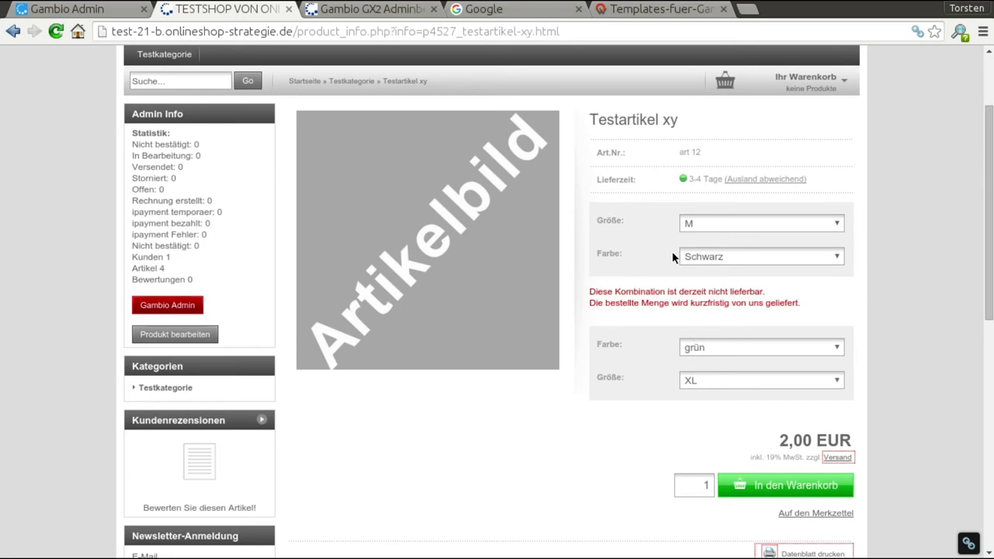
- In the shop admin, try the Lieferzeit 3-4 Tage and the image file selection for the M / Schwarz combination, discarding the edits
{"action": "key", "text": "ctrl+Page_Up"}
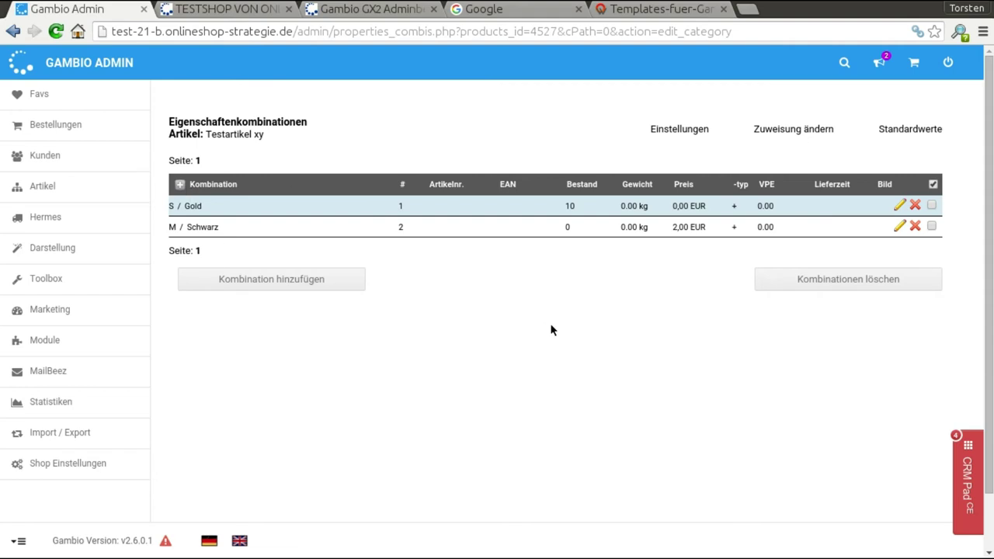
{"action": "left_click", "coordinate": [899, 226]}
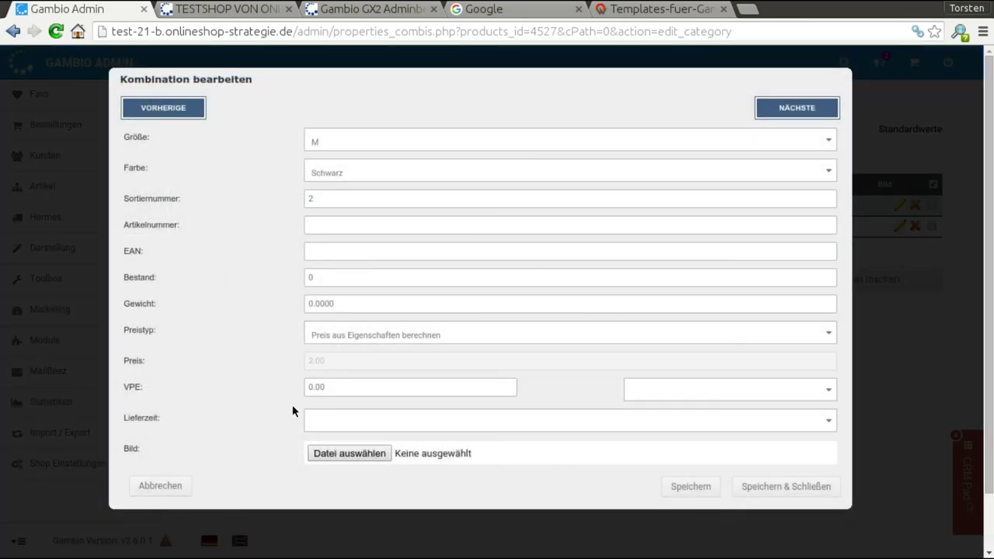
{"action": "left_click", "coordinate": [396, 421]}
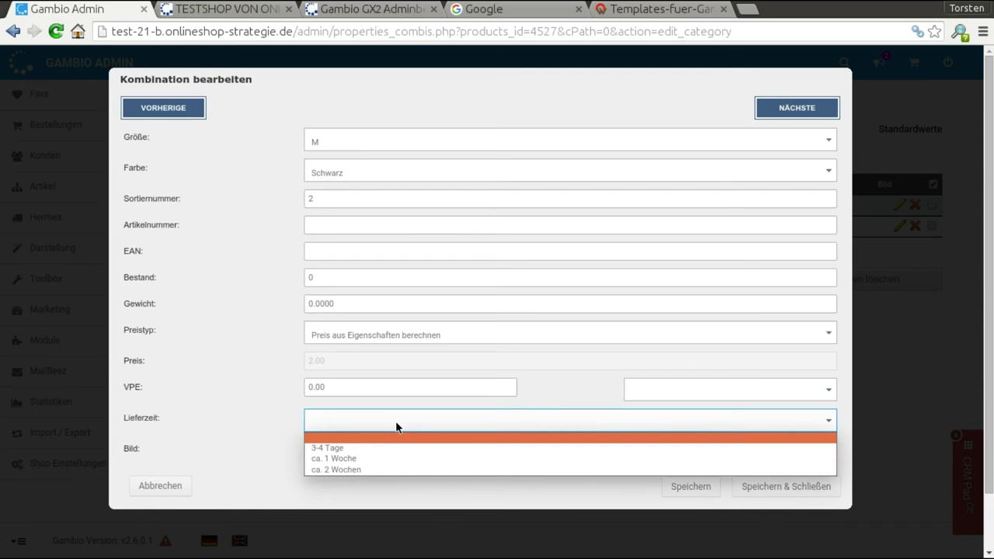
{"action": "left_click", "coordinate": [370, 442]}
{"action": "left_click", "coordinate": [349, 454]}
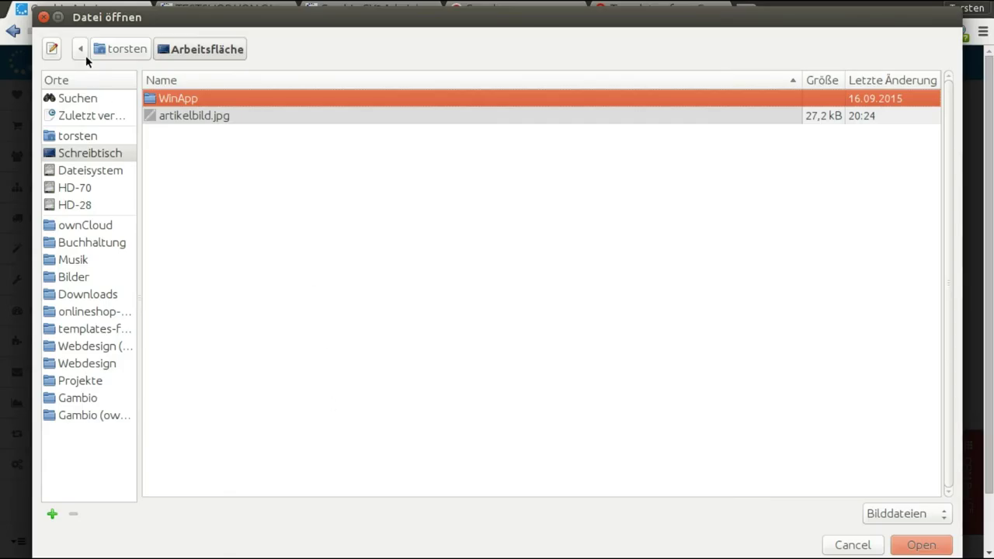
{"action": "left_click", "coordinate": [45, 17]}
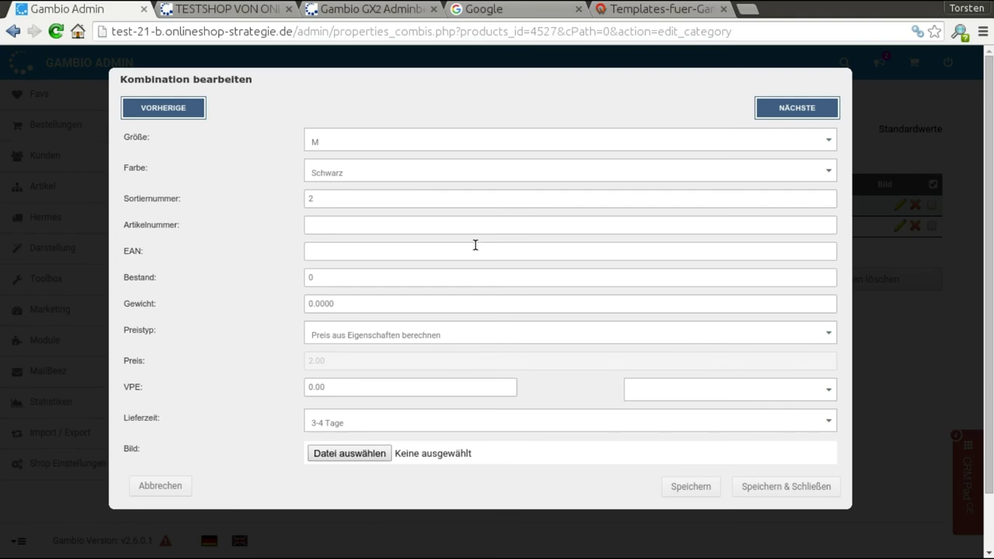
{"action": "left_click", "coordinate": [166, 487]}
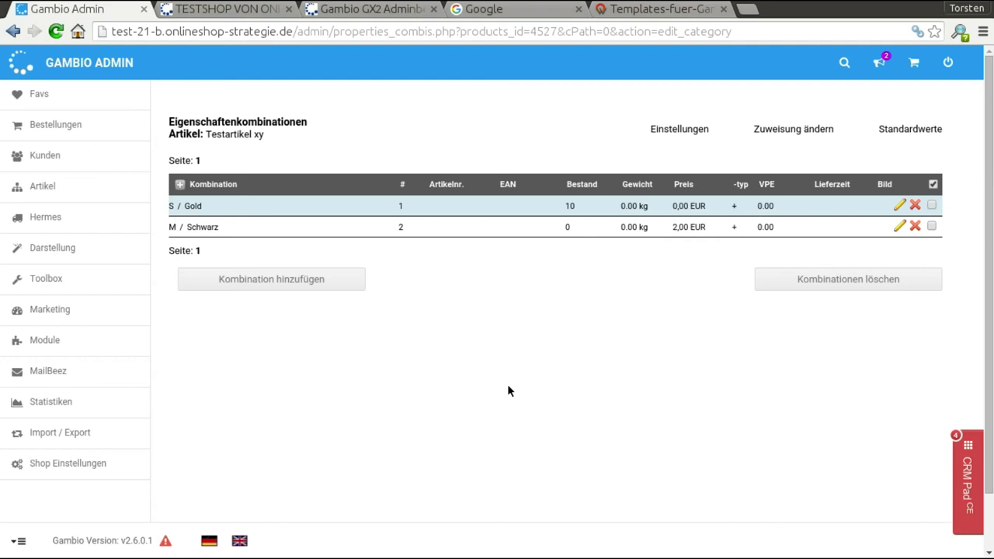
- Switch to the 21-c test shop's admin area and open its Artikel / Kategorien overview
{"action": "left_click", "coordinate": [238, 10]}
{"action": "left_click", "coordinate": [325, 10]}
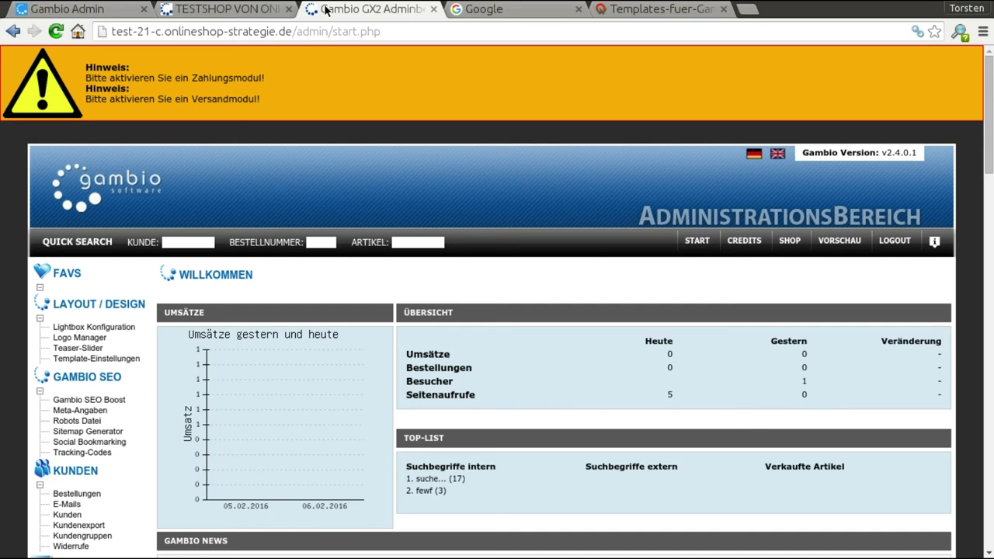
{"action": "scroll", "coordinate": [301, 201], "scroll_direction": "down", "scroll_amount": 4}
{"action": "scroll", "coordinate": [302, 202], "scroll_direction": "down", "scroll_amount": 5}
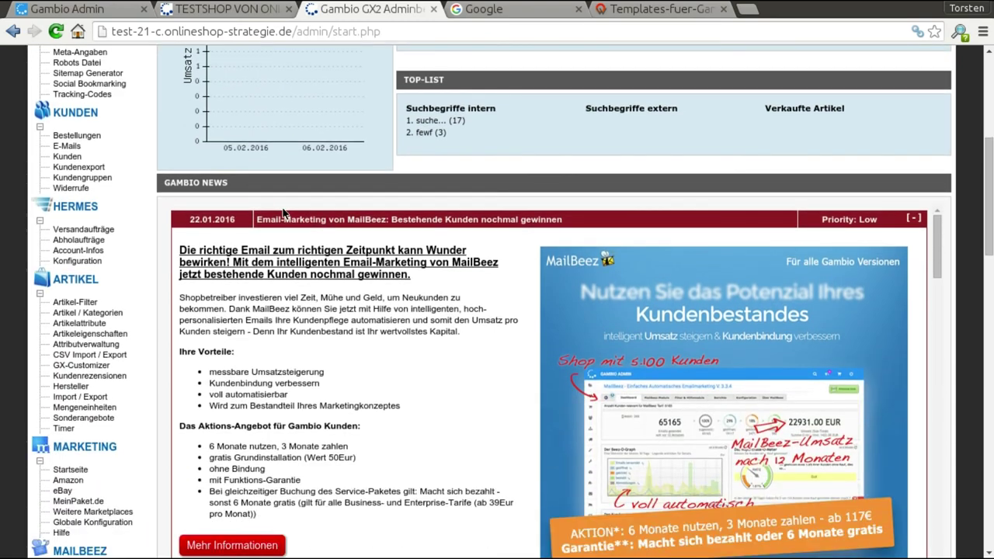
{"action": "left_click", "coordinate": [118, 313]}
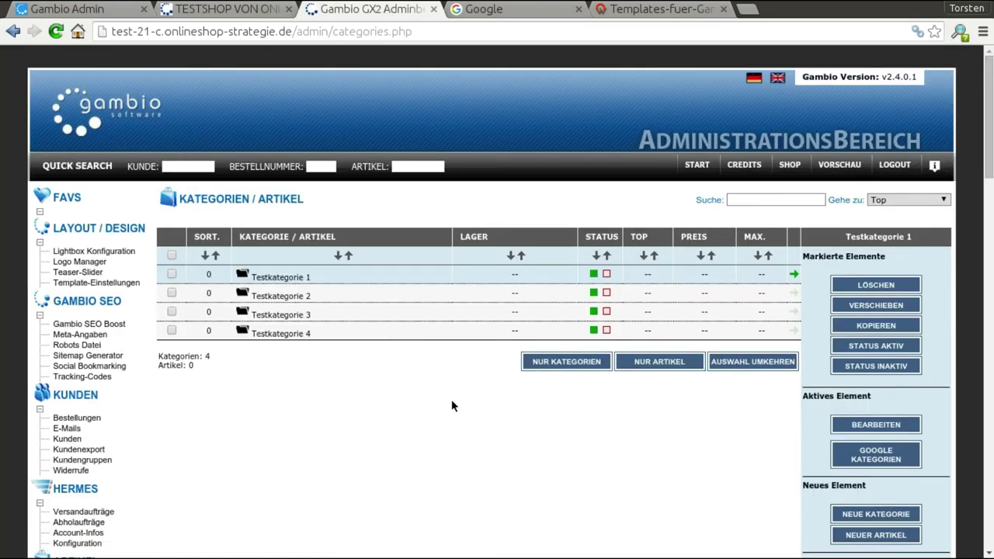
{"action": "scroll", "coordinate": [466, 389], "scroll_direction": "down", "scroll_amount": 5}
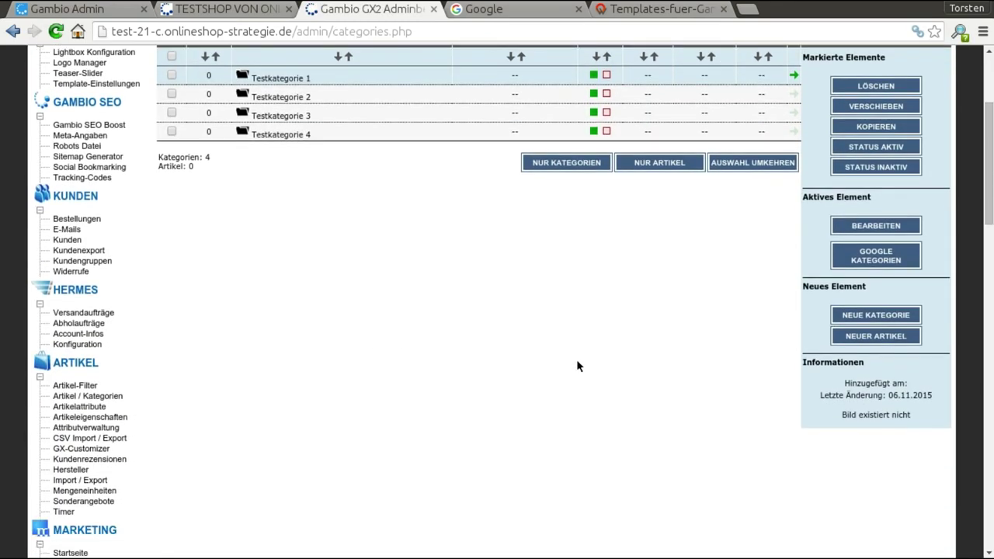
- Open the new article form in the 21-c shop, examine its fields from article data to Preisoptionen, and cancel without saving
{"action": "left_click", "coordinate": [878, 340]}
{"action": "scroll", "coordinate": [689, 381], "scroll_direction": "down", "scroll_amount": 3}
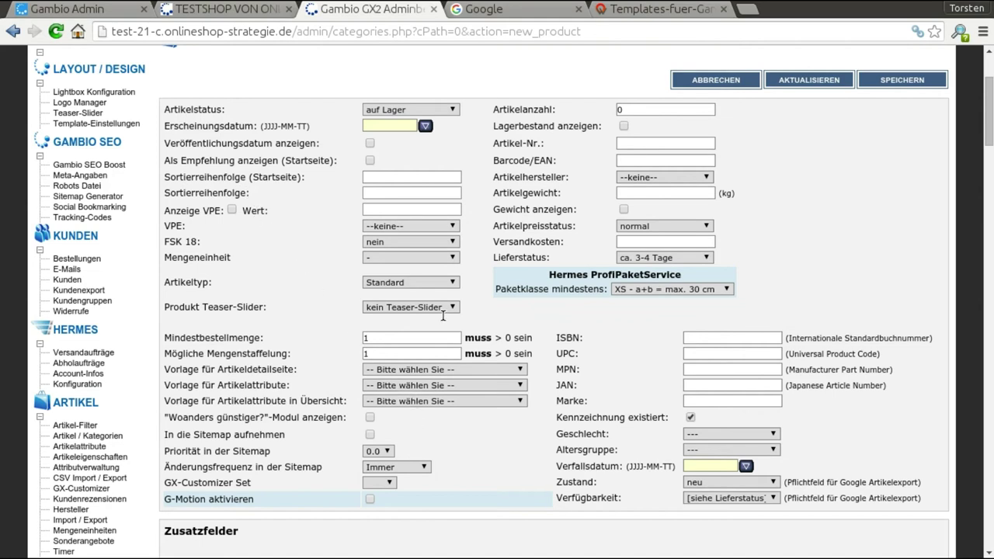
{"action": "scroll", "coordinate": [639, 346], "scroll_direction": "down", "scroll_amount": 3}
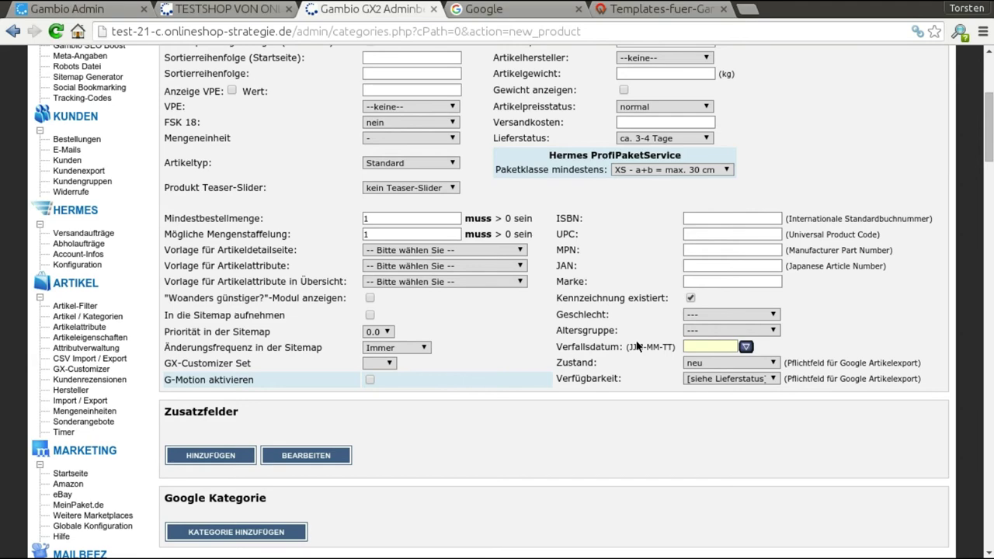
{"action": "scroll", "coordinate": [637, 346], "scroll_direction": "down", "scroll_amount": 10}
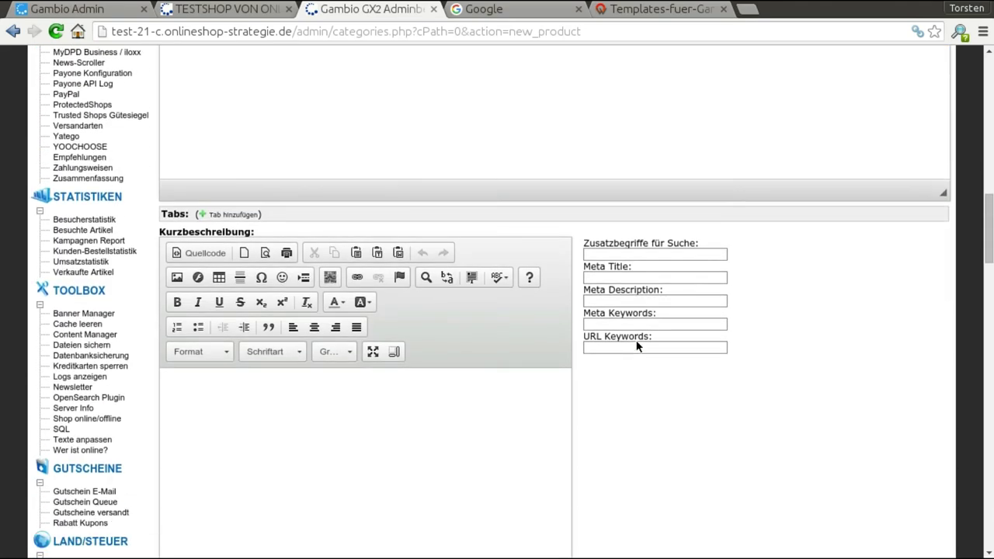
{"action": "scroll", "coordinate": [637, 346], "scroll_direction": "down", "scroll_amount": 2}
{"action": "scroll", "coordinate": [710, 351], "scroll_direction": "down", "scroll_amount": 5}
{"action": "scroll", "coordinate": [713, 356], "scroll_direction": "down", "scroll_amount": 20}
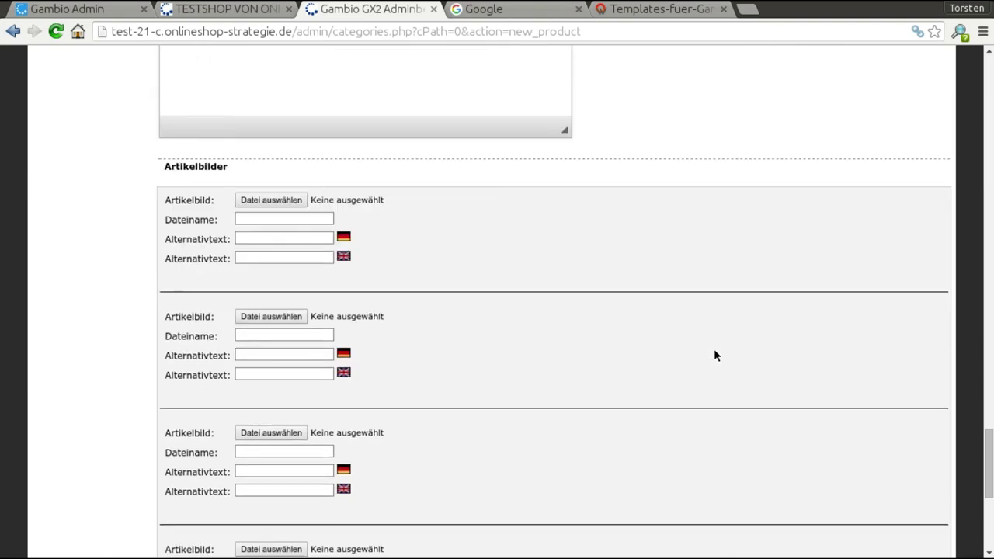
{"action": "scroll", "coordinate": [404, 246], "scroll_direction": "down", "scroll_amount": 6}
{"action": "scroll", "coordinate": [399, 246], "scroll_direction": "up", "scroll_amount": 3}
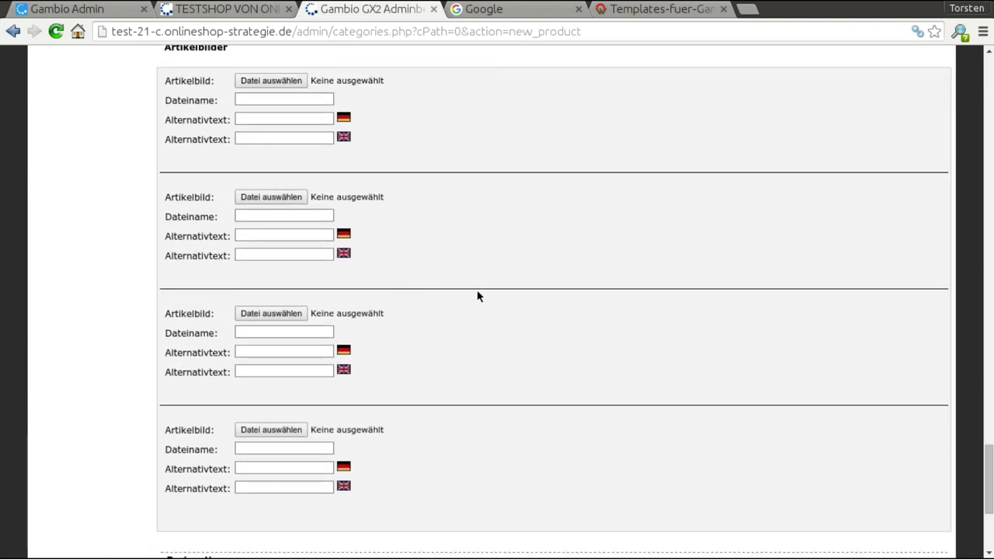
{"action": "scroll", "coordinate": [478, 296], "scroll_direction": "down", "scroll_amount": 6}
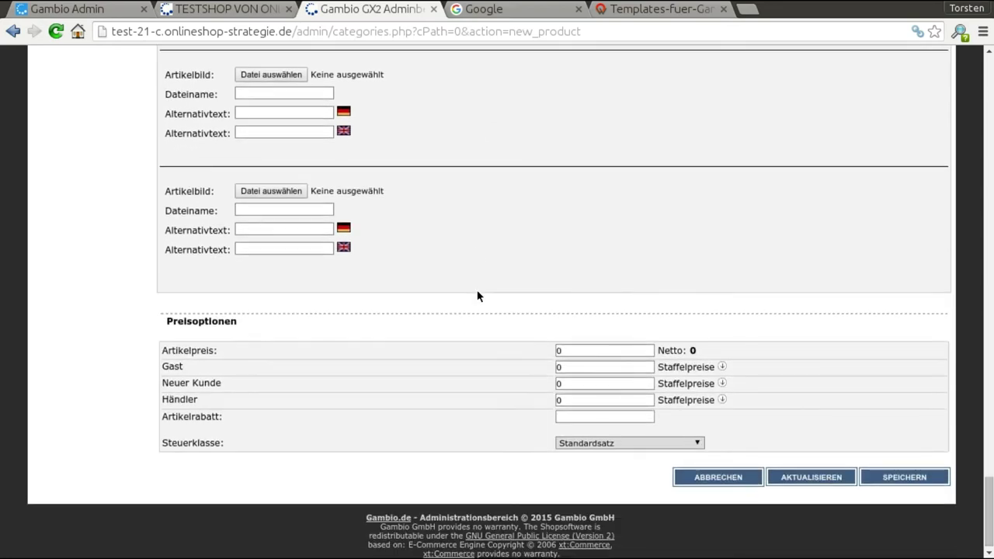
{"action": "left_click", "coordinate": [728, 471]}
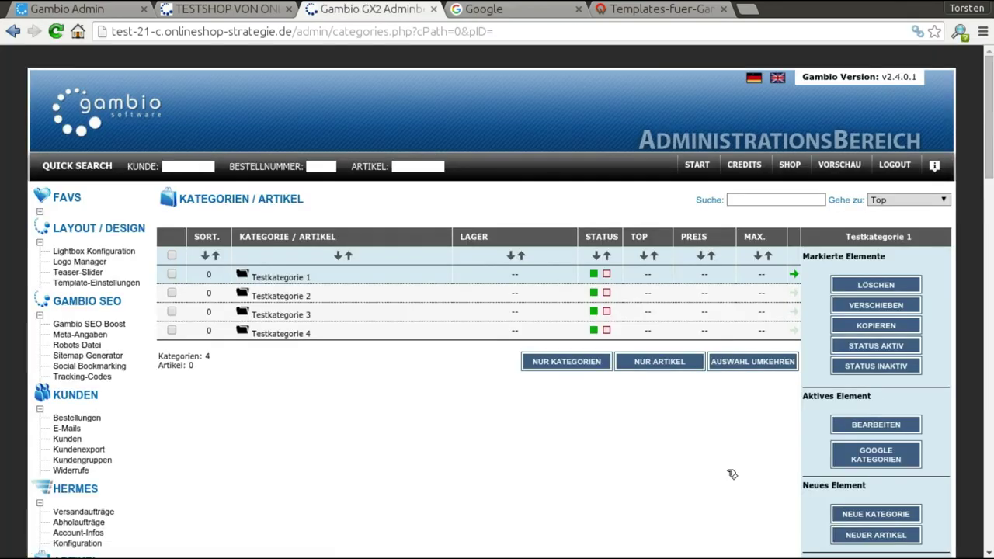
{"action": "scroll", "coordinate": [641, 443], "scroll_direction": "down", "scroll_amount": 5}
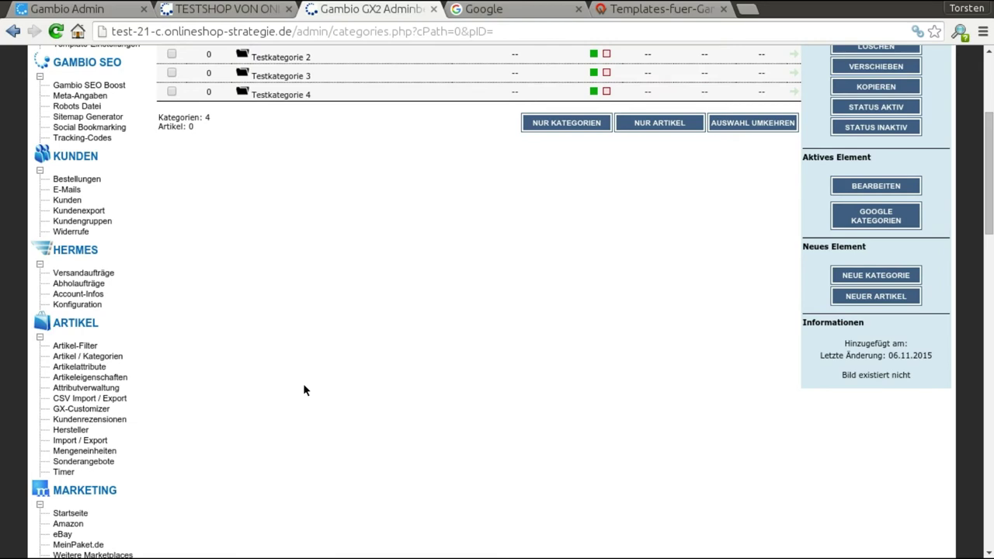
- Switch to the 21-b test shop's admin and open the SEO section of its shop settings
{"action": "left_click", "coordinate": [66, 9]}
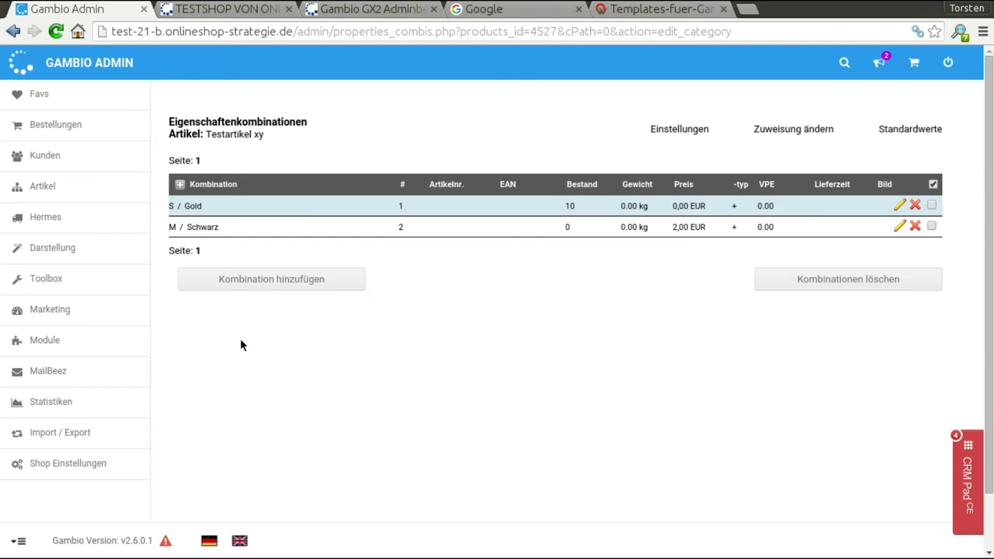
{"action": "scroll", "coordinate": [239, 340], "scroll_direction": "down", "scroll_amount": 2}
{"action": "mouse_move", "coordinate": [107, 412]}
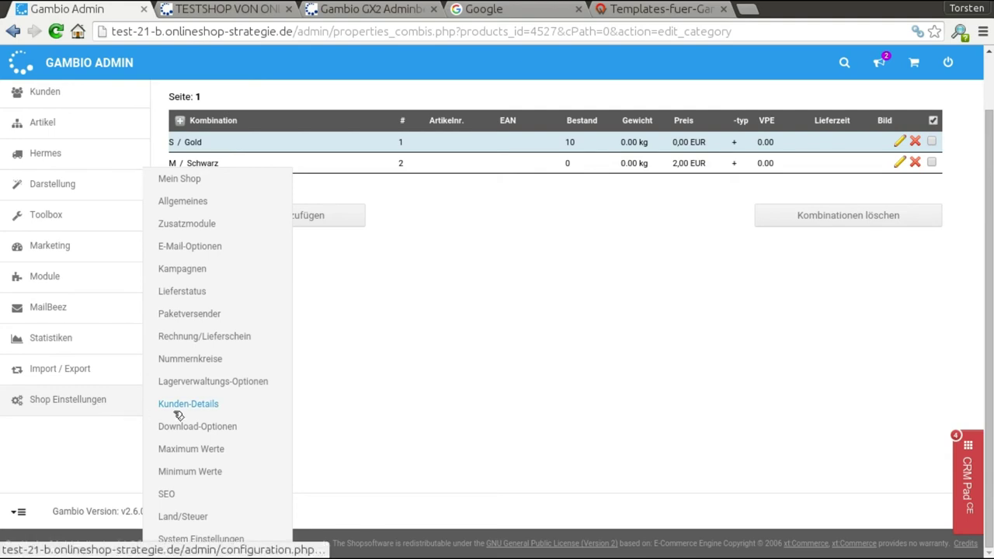
{"action": "left_click", "coordinate": [170, 494]}
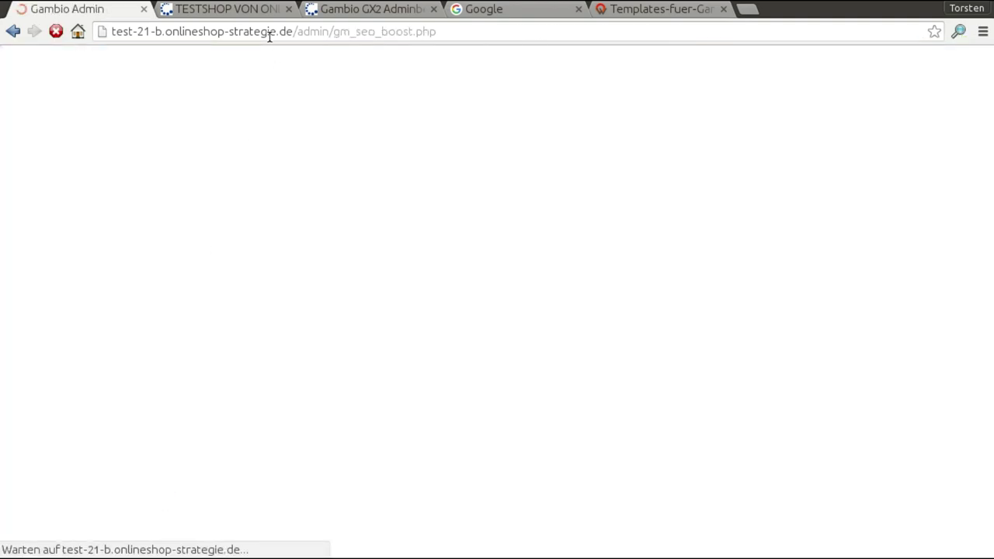
- Open the Meta-Angaben page in the 21-c shop's admin and in the 21-b shop's admin
{"action": "key", "text": "ctrl+Tab"}
{"action": "key", "text": "ctrl+Tab"}
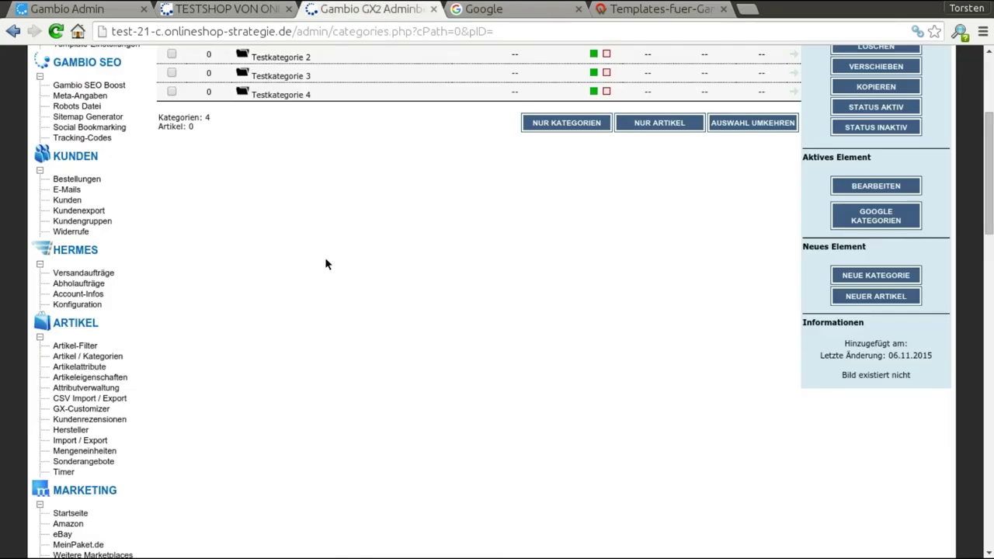
{"action": "scroll", "coordinate": [323, 258], "scroll_direction": "up", "scroll_amount": 5}
{"action": "scroll", "coordinate": [323, 258], "scroll_direction": "down", "scroll_amount": 2}
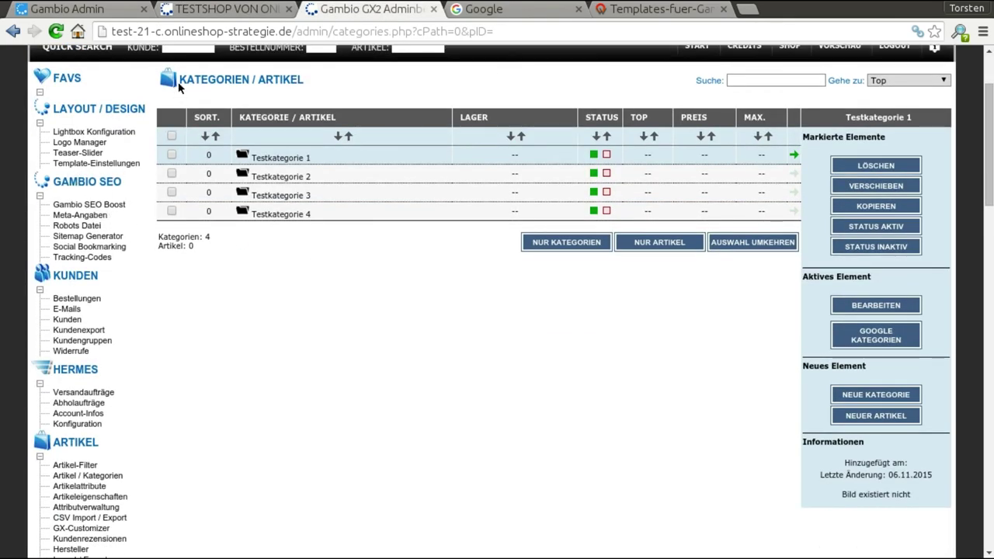
{"action": "left_click", "coordinate": [83, 218]}
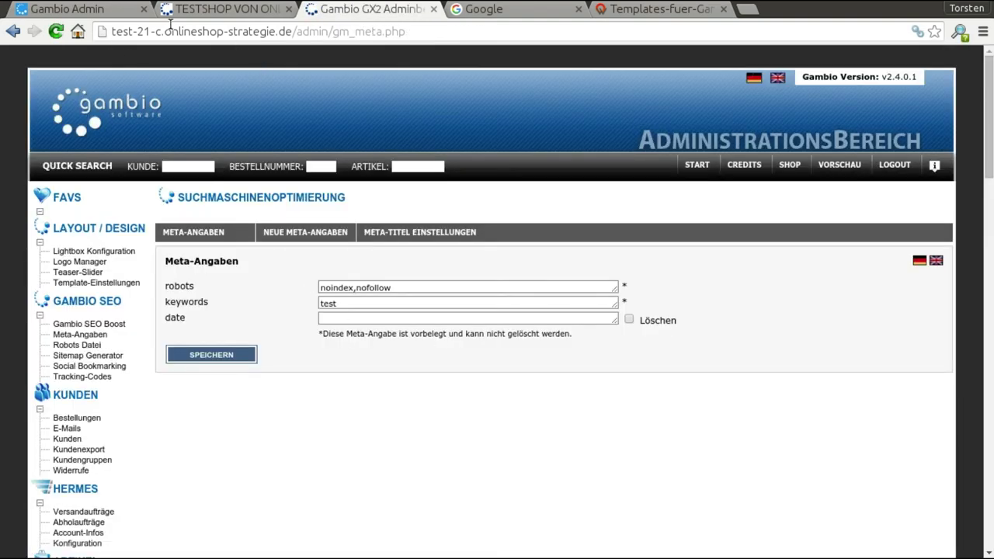
{"action": "left_click", "coordinate": [118, 11]}
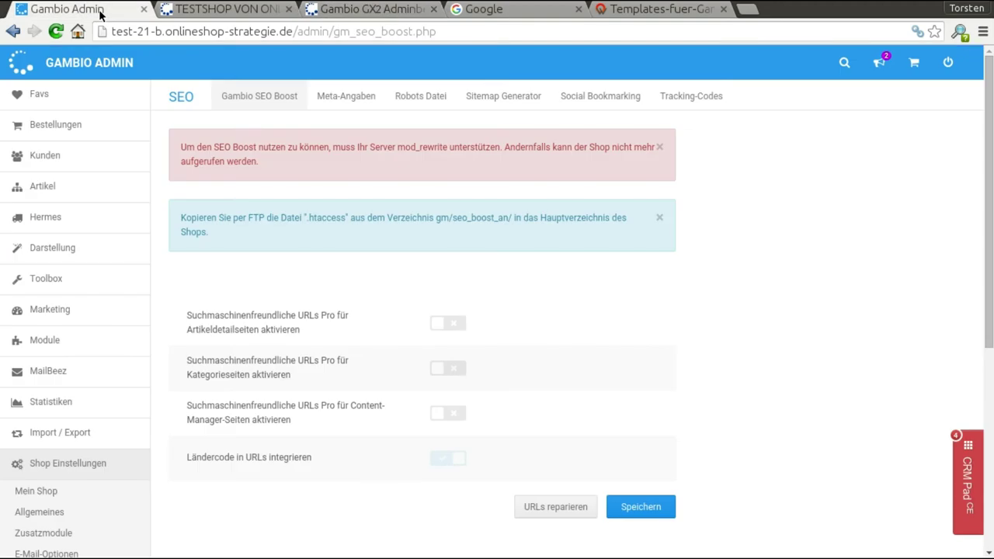
{"action": "left_click", "coordinate": [339, 97]}
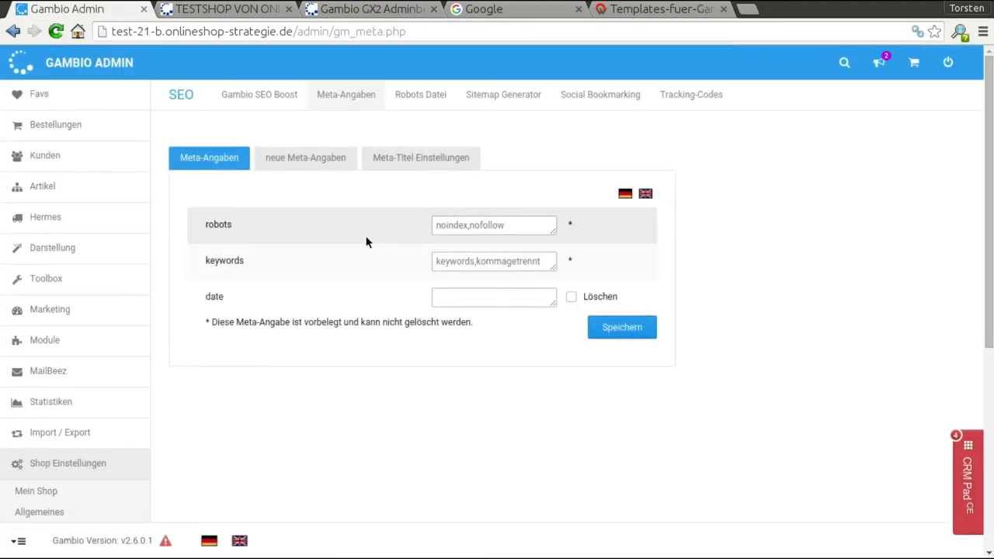
- Try index,follow as the robots meta value and restore it to noindex,nofollow
{"action": "left_click", "coordinate": [446, 226]}
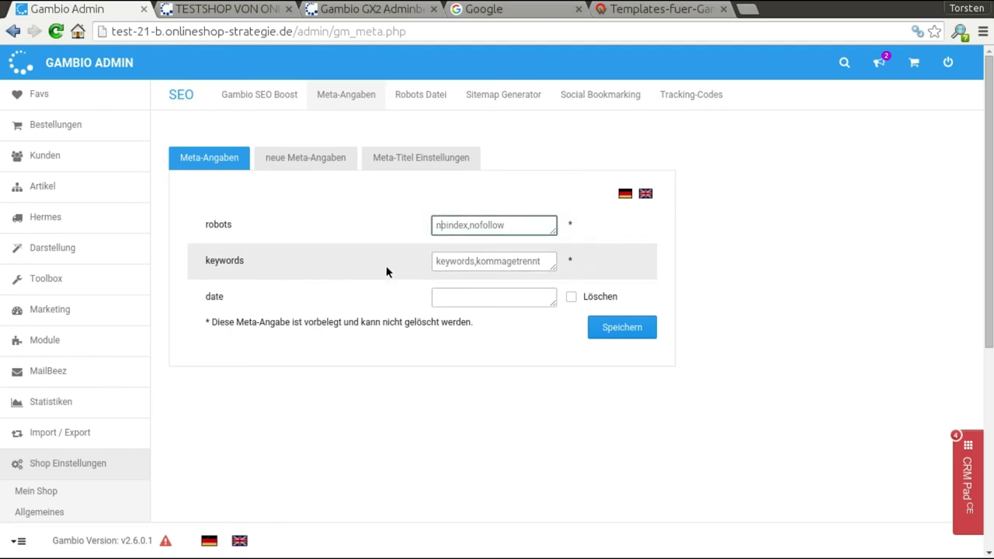
{"action": "key", "text": "BackSpace"}
{"action": "key", "text": "BackSpace"}
{"action": "left_click", "coordinate": [465, 225]}
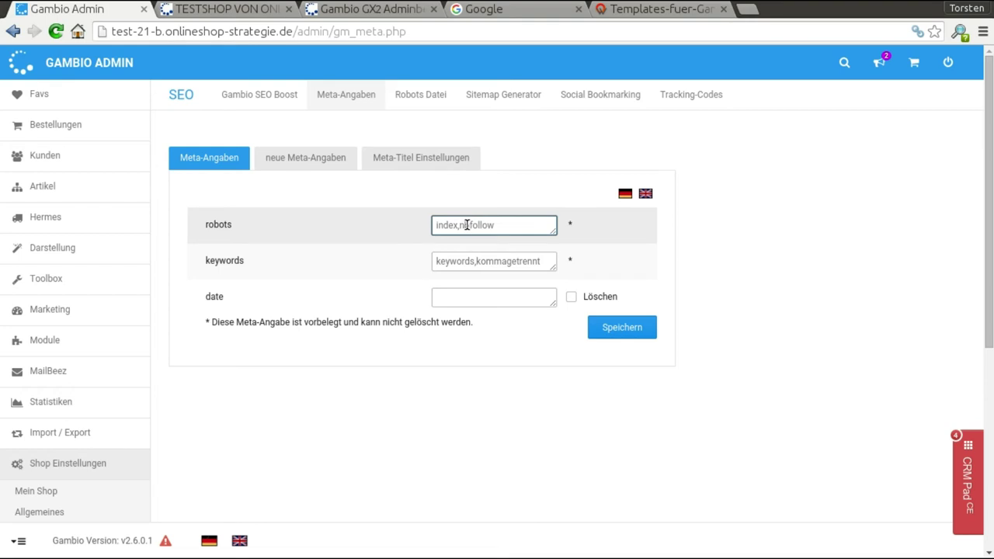
{"action": "key", "text": "Delete"}
{"action": "key", "text": "BackSpace"}
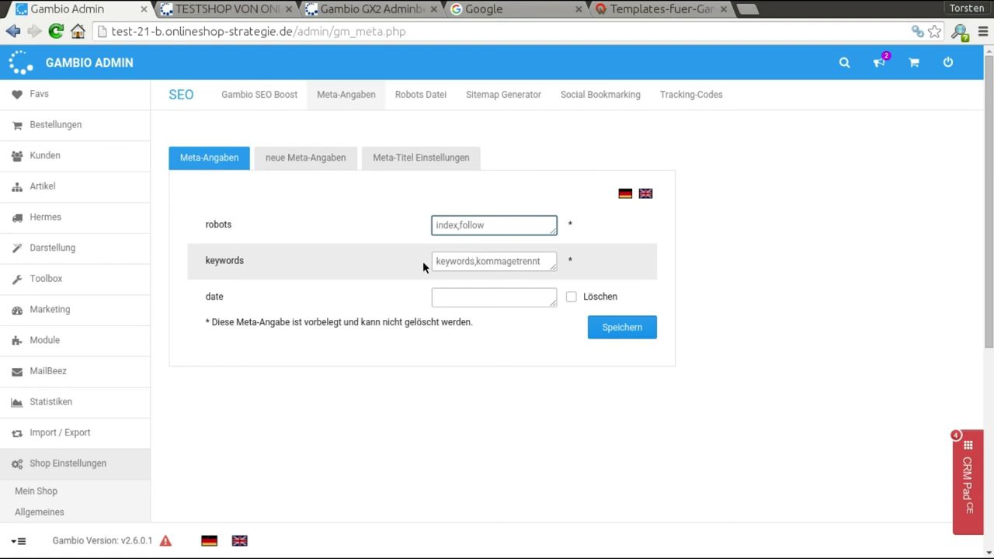
{"action": "type", "text": "no"}
{"action": "key", "text": "Home"}
{"action": "type", "text": "no"}
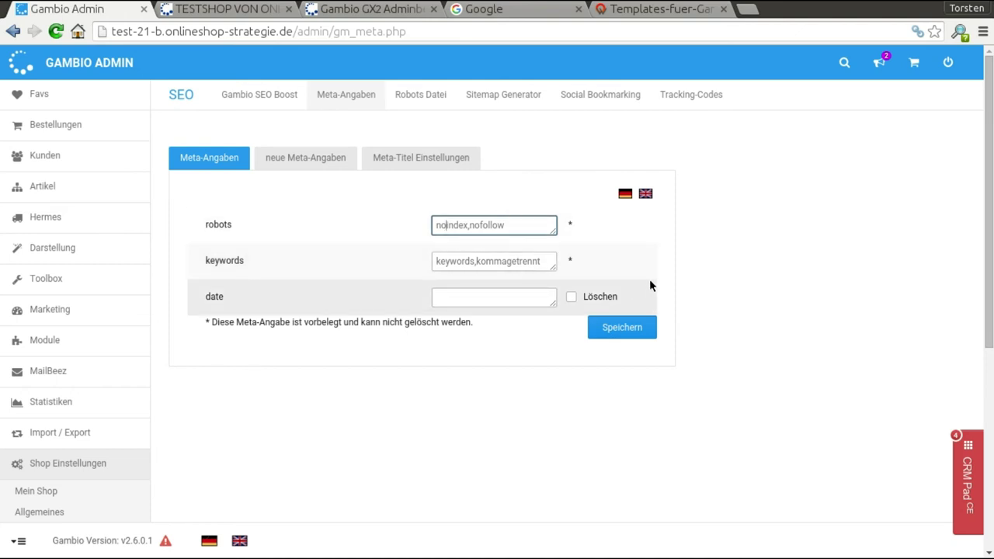
- Try clearing the keywords meta value without saving
{"action": "double_click", "coordinate": [522, 262]}
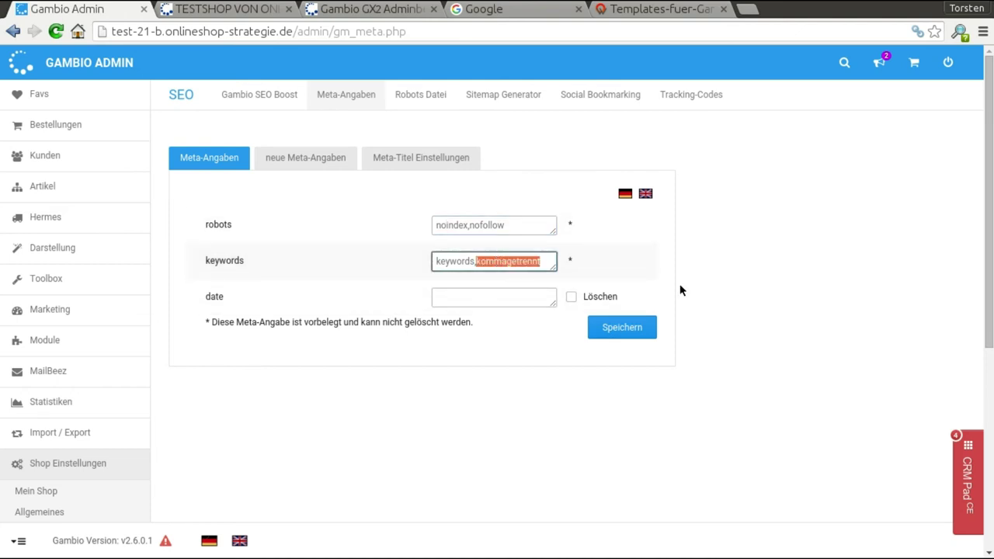
{"action": "key", "text": "Right"}
{"action": "key", "text": "BackSpace"}
{"action": "key", "text": "BackSpace"}
{"action": "key", "text": "BackSpace"}
{"action": "key", "text": "BackSpace"}
{"action": "key", "text": "BackSpace"}
{"action": "key", "text": "BackSpace"}
{"action": "key", "text": "BackSpace"}
{"action": "key", "text": "BackSpace"}
{"action": "key", "text": "BackSpace"}
{"action": "key", "text": "BackSpace"}
{"action": "key", "text": "BackSpace"}
{"action": "key", "text": "BackSpace"}
{"action": "key", "text": "BackSpace"}
{"action": "key", "text": "BackSpace"}
{"action": "key", "text": "BackSpace"}
{"action": "key", "text": "BackSpace"}
{"action": "key", "text": "BackSpace"}
{"action": "key", "text": "BackSpace"}
{"action": "key", "text": "BackSpace"}
{"action": "key", "text": "BackSpace"}
{"action": "key", "text": "BackSpace"}
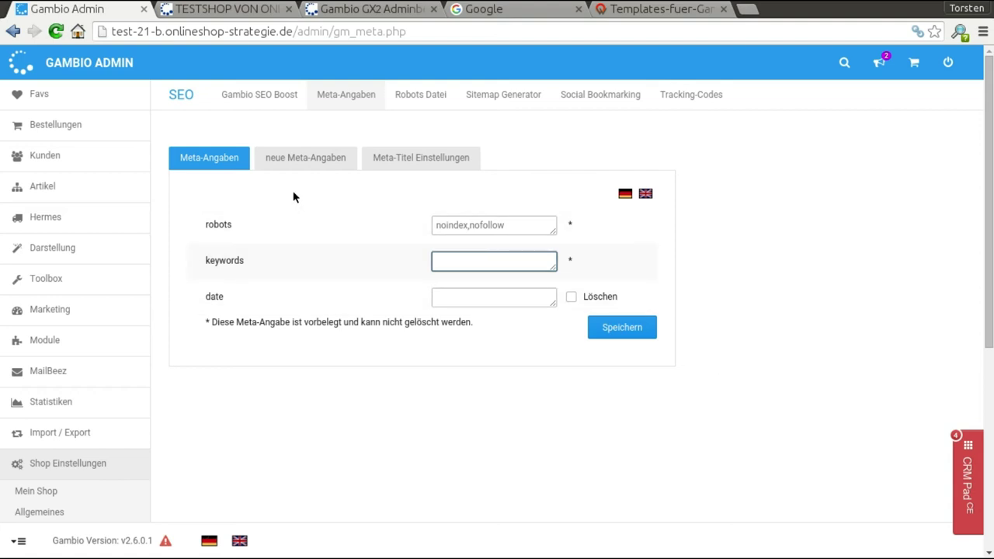
- Add the predefined meta entry description with the value 150 ZEICH for Deutsch and save it
{"action": "left_click", "coordinate": [308, 156]}
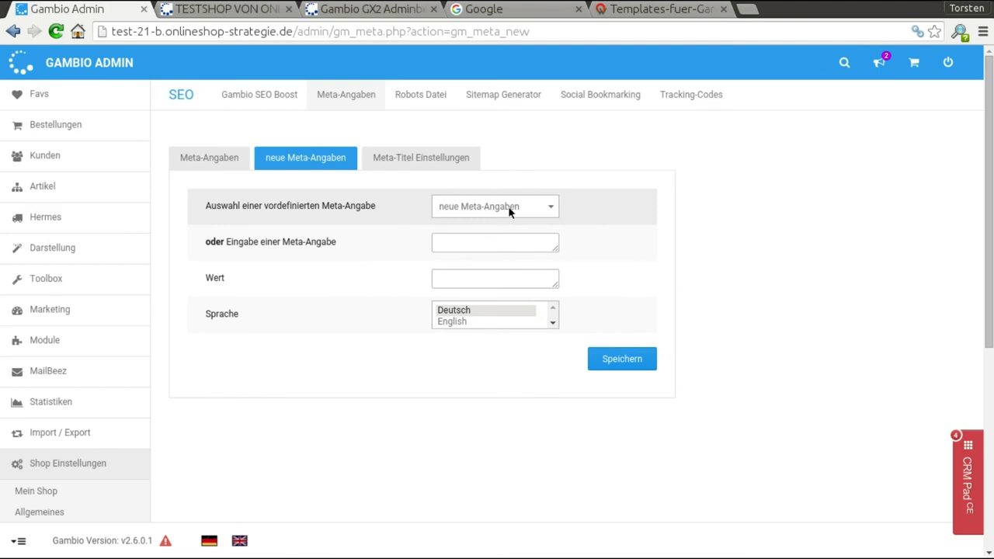
{"action": "left_click", "coordinate": [518, 200]}
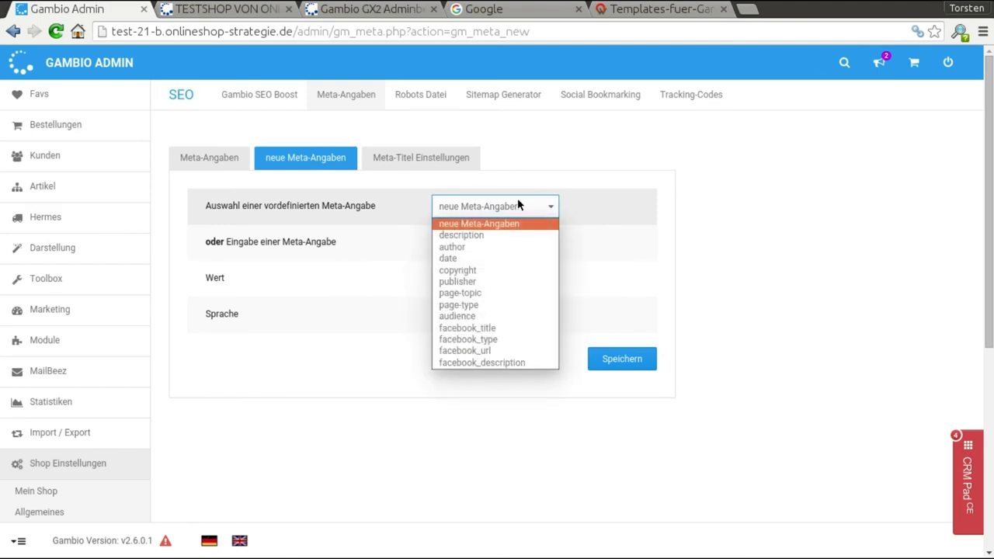
{"action": "left_click", "coordinate": [465, 236]}
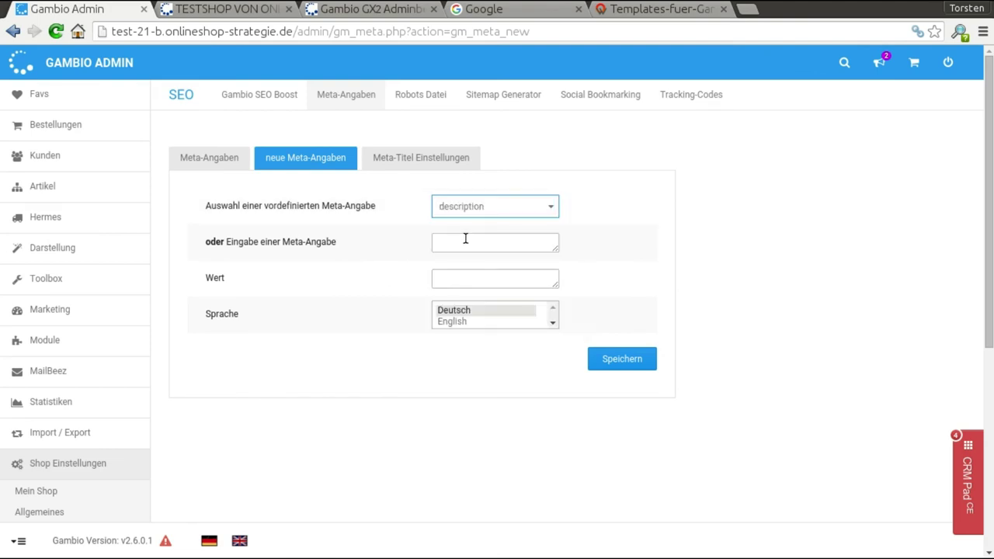
{"action": "left_click", "coordinate": [469, 279]}
{"action": "type", "text": "1"}
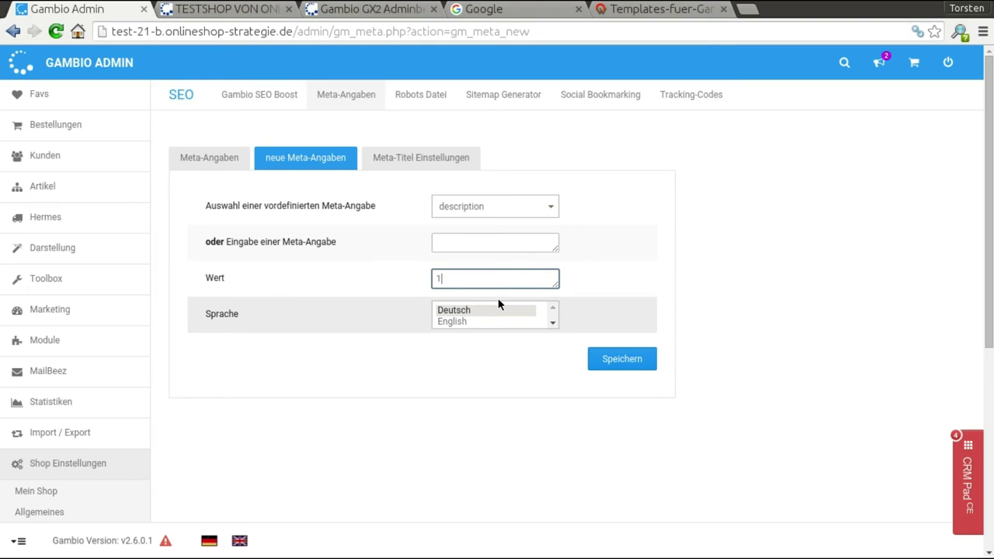
{"action": "type", "text": "50 ZEICH"}
{"action": "left_click", "coordinate": [624, 362]}
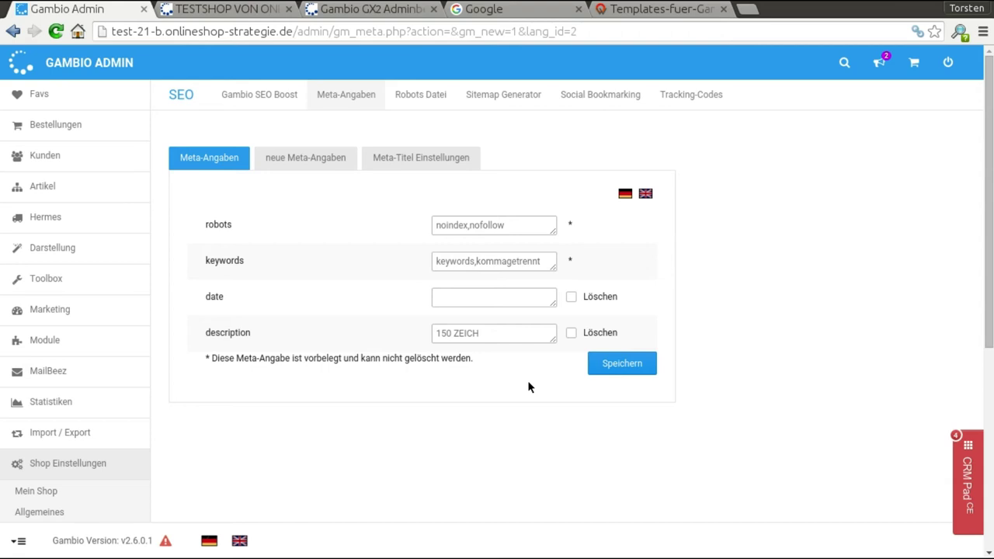
- View the neue Meta-Angaben form in the 21-c shop's admin and return to the 21-b shop's admin
{"action": "left_click", "coordinate": [348, 11]}
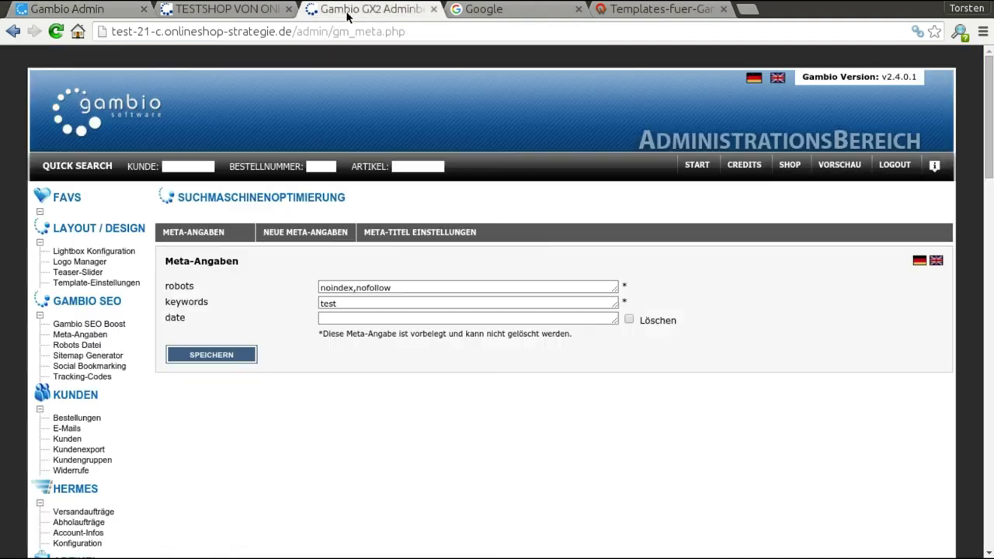
{"action": "left_click", "coordinate": [314, 231]}
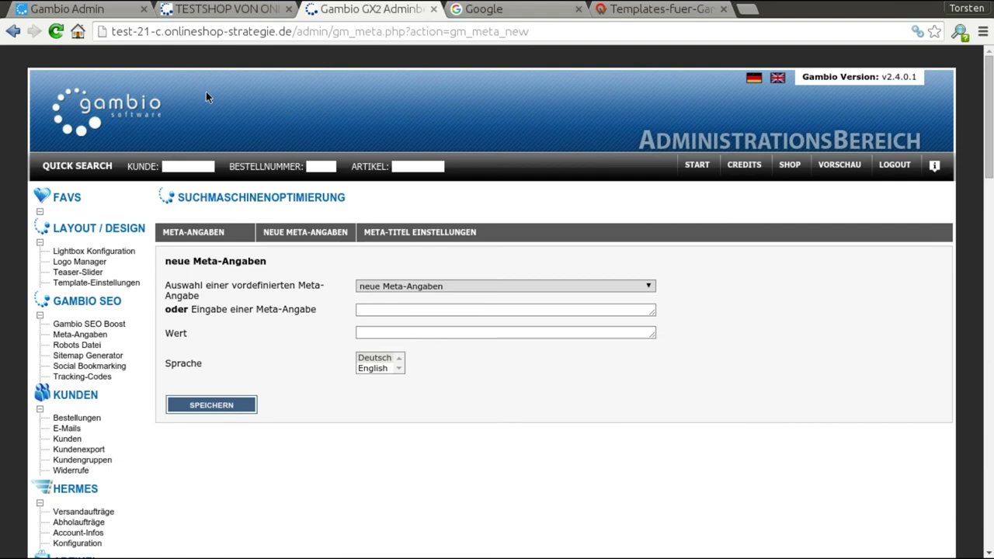
{"action": "left_click", "coordinate": [124, 15]}
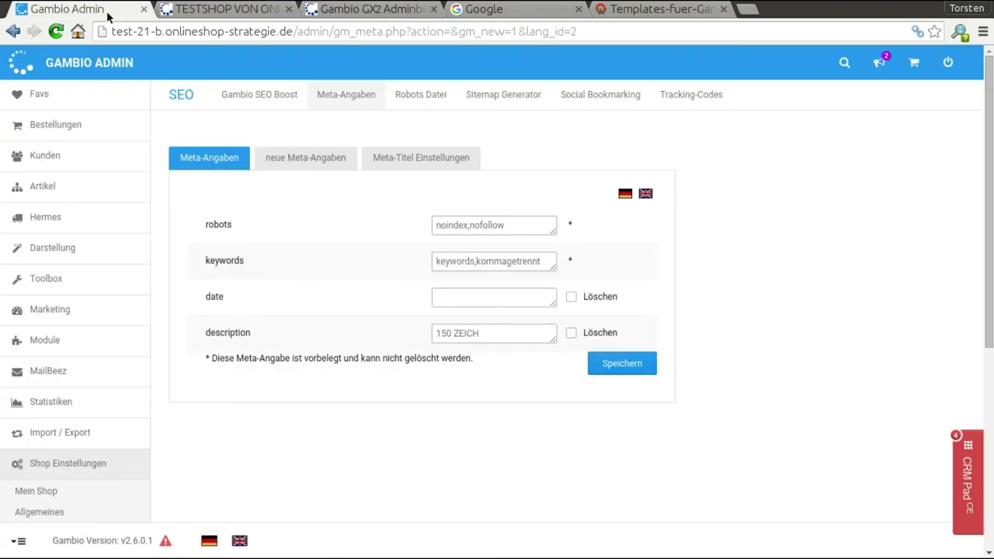
- Open the Meta-Titel Einstellungen and examine the Standard Meta-Titel display options, title field and separator
{"action": "left_click", "coordinate": [431, 165]}
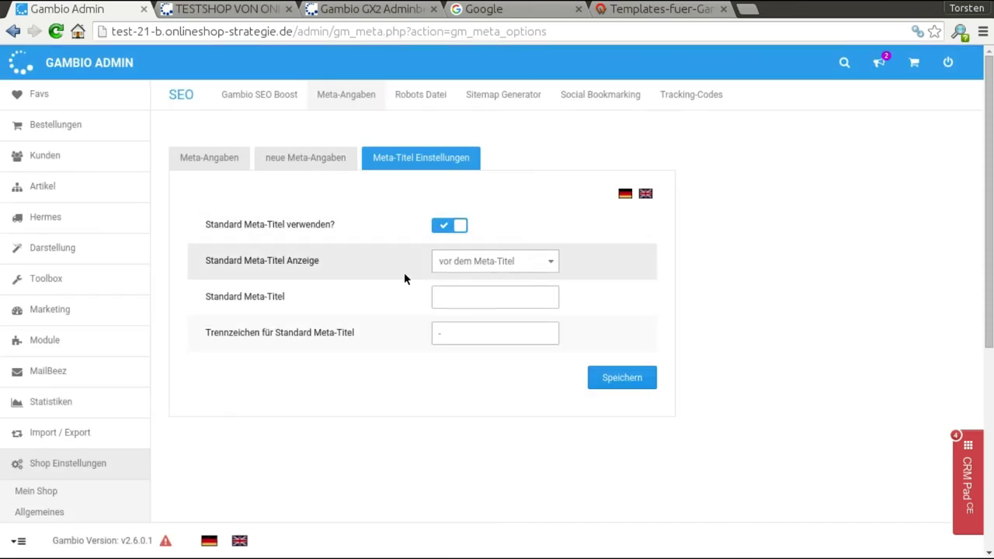
{"action": "scroll", "coordinate": [528, 279], "scroll_direction": "down", "scroll_amount": 1}
{"action": "left_click", "coordinate": [549, 223]}
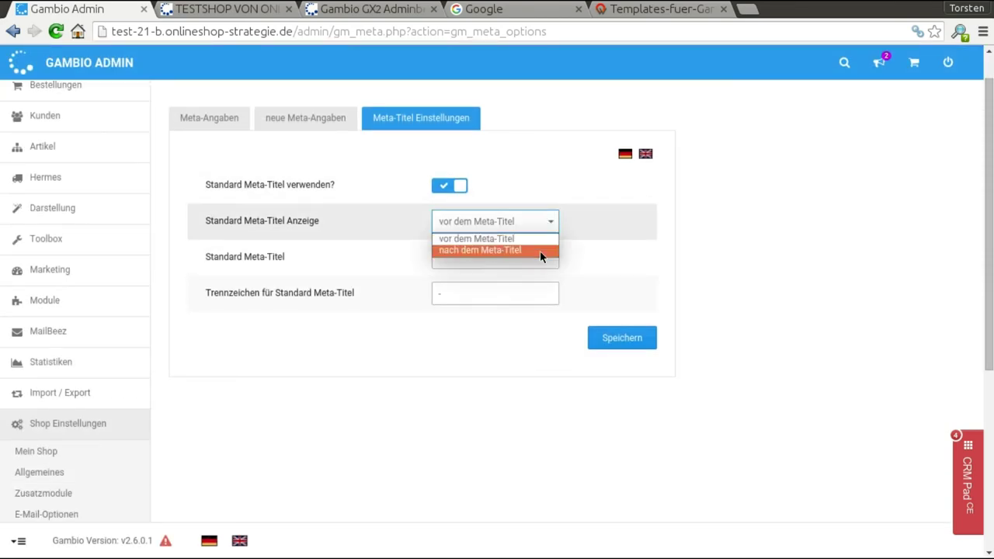
{"action": "left_click", "coordinate": [492, 281]}
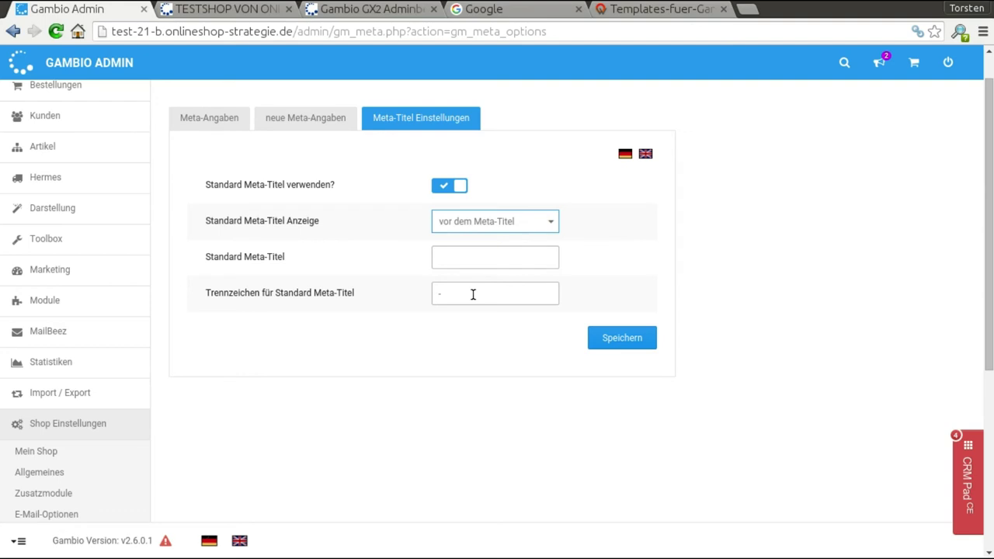
{"action": "left_click", "coordinate": [466, 257]}
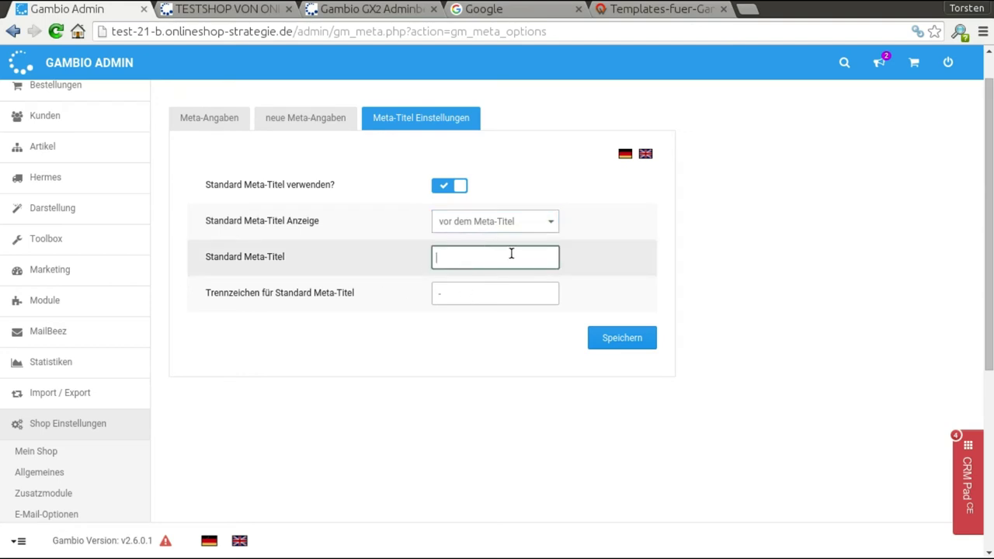
{"action": "scroll", "coordinate": [375, 326], "scroll_direction": "down", "scroll_amount": 4}
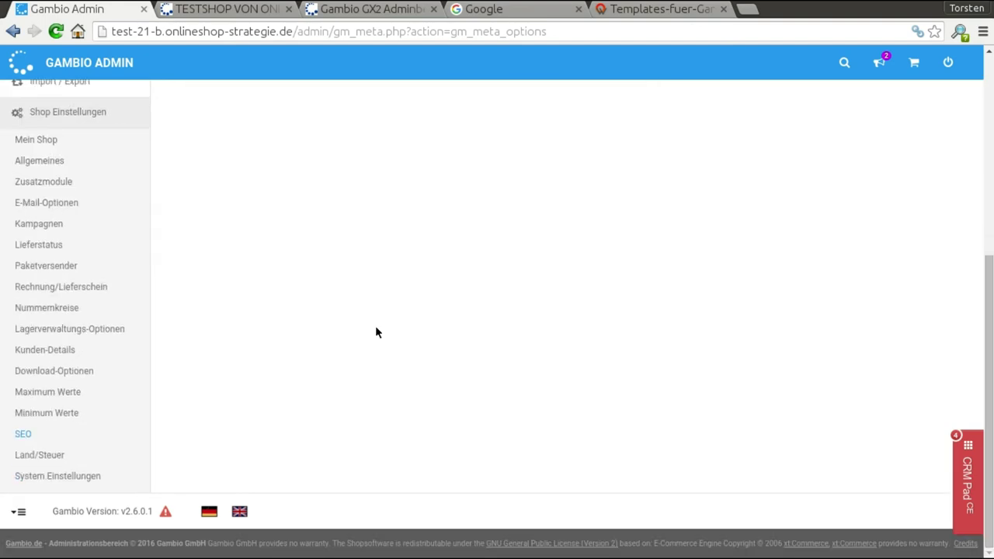
- Open the Mein Shop settings in a separate tab and examine the Name des Shops value
{"action": "scroll", "coordinate": [375, 325], "scroll_direction": "up", "scroll_amount": 1}
{"action": "right_click", "coordinate": [47, 222]}
{"action": "left_click", "coordinate": [74, 234]}
{"action": "left_click", "coordinate": [233, 9]}
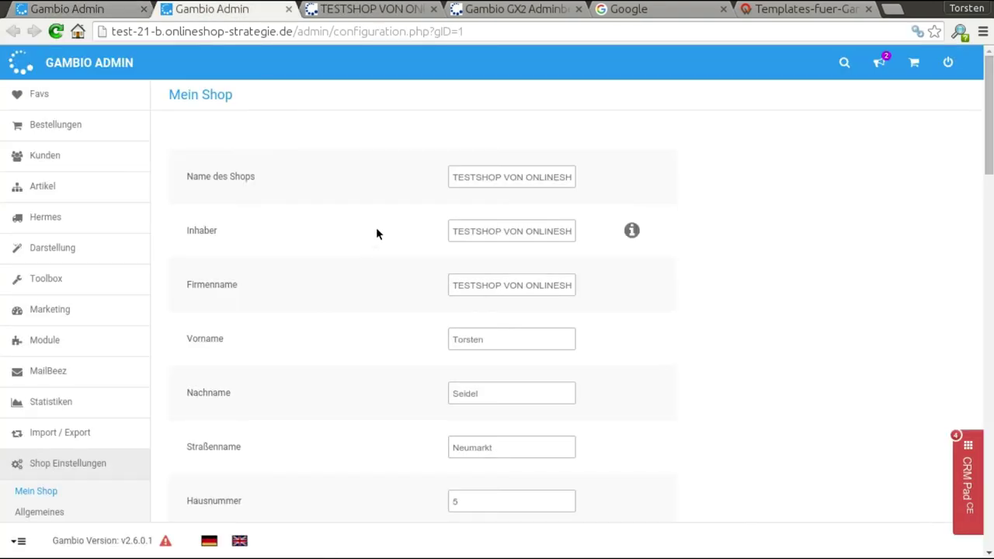
{"action": "left_click_drag", "start_coordinate": [475, 180], "coordinate": [603, 184]}
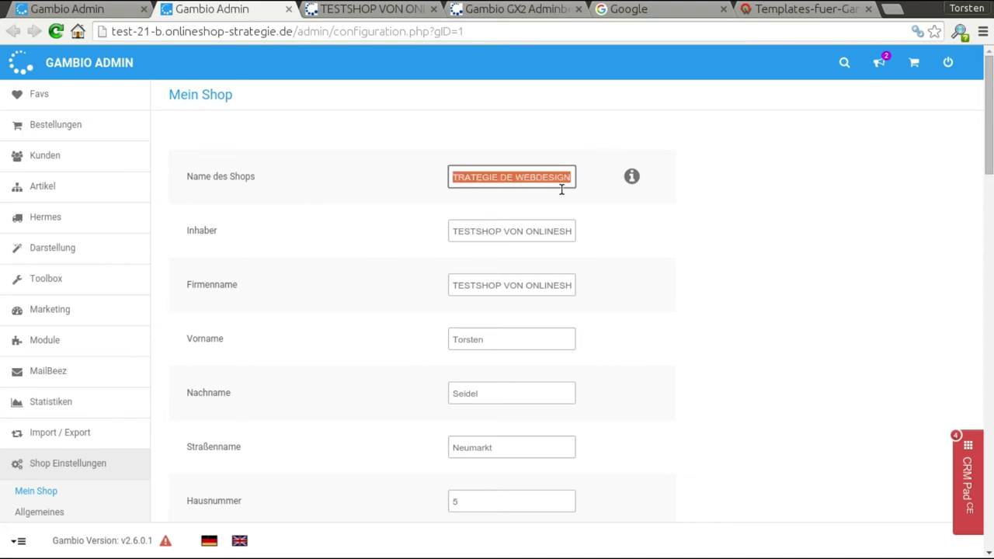
- In the 21-c shop's Meta-Titel Einstellungen, try the Standard Meta-Titel Anzeige option nach dem Meta-Titel without saving
{"action": "left_click", "coordinate": [117, 12]}
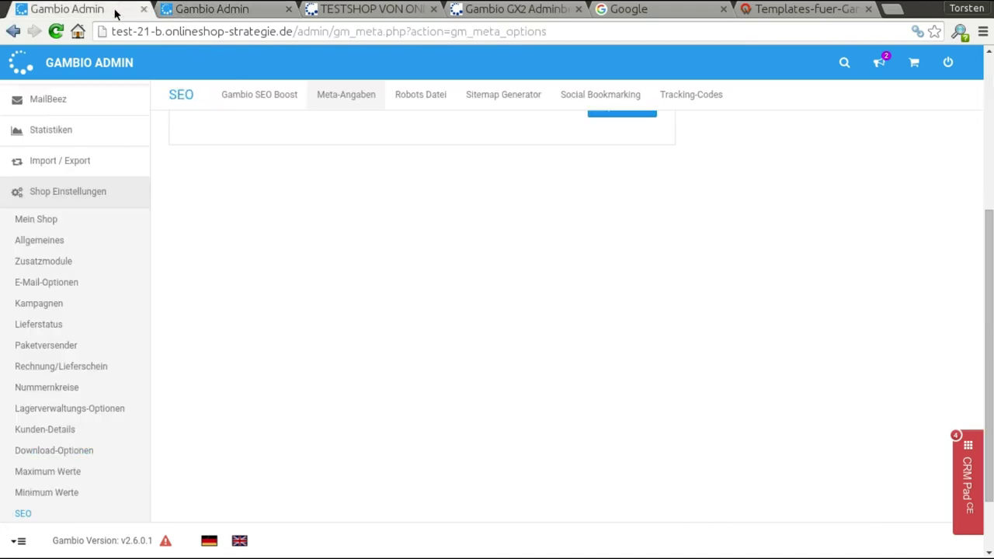
{"action": "left_click", "coordinate": [354, 11]}
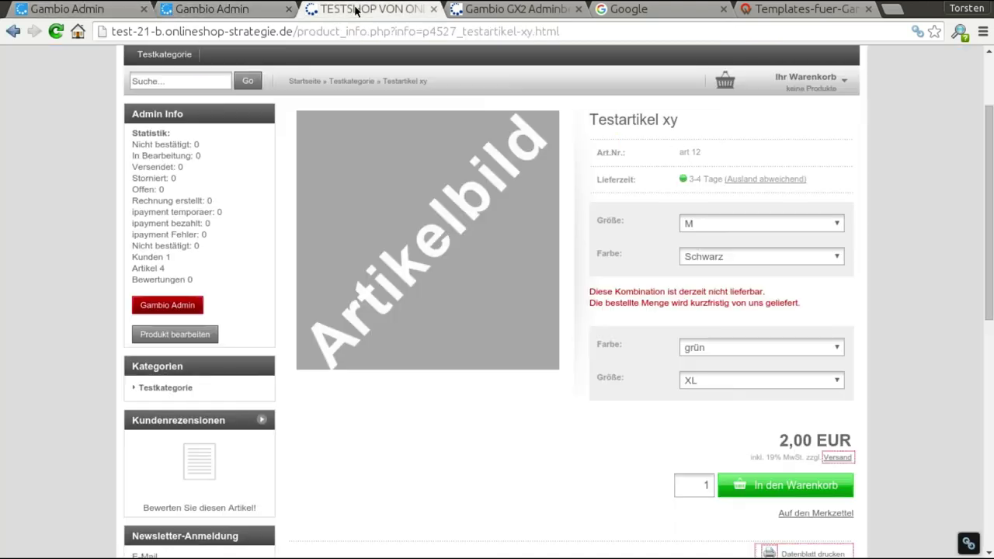
{"action": "left_click", "coordinate": [503, 12]}
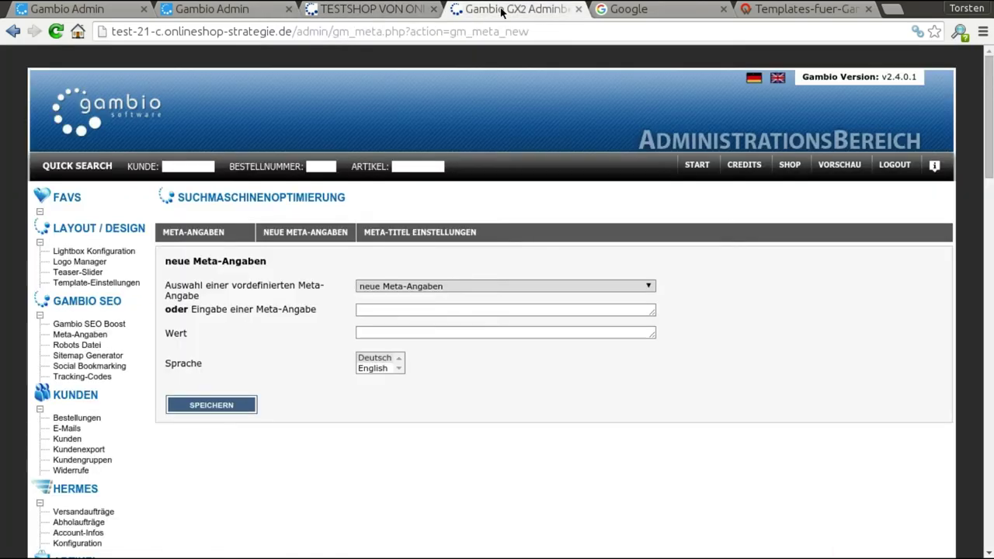
{"action": "left_click", "coordinate": [437, 233]}
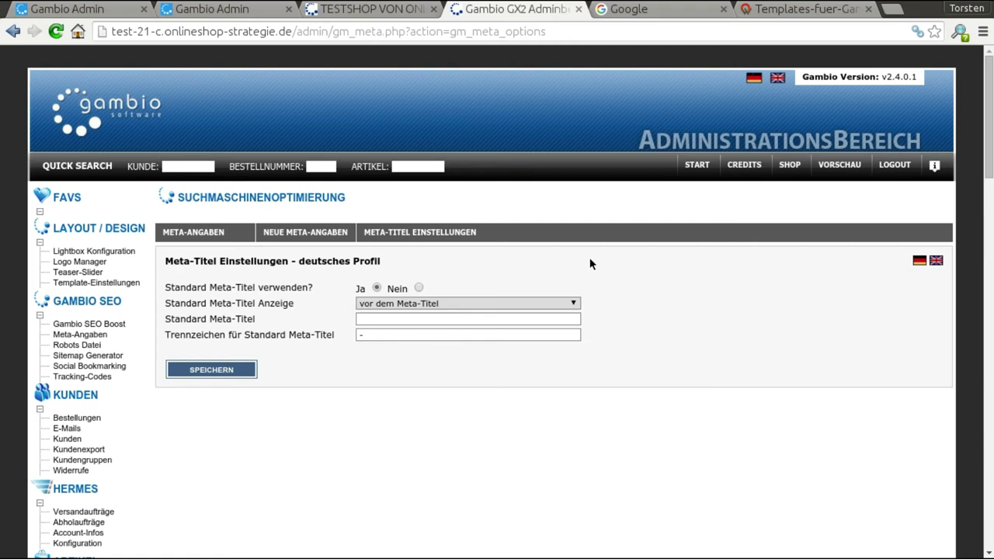
{"action": "left_click", "coordinate": [537, 302]}
{"action": "left_click", "coordinate": [517, 325]}
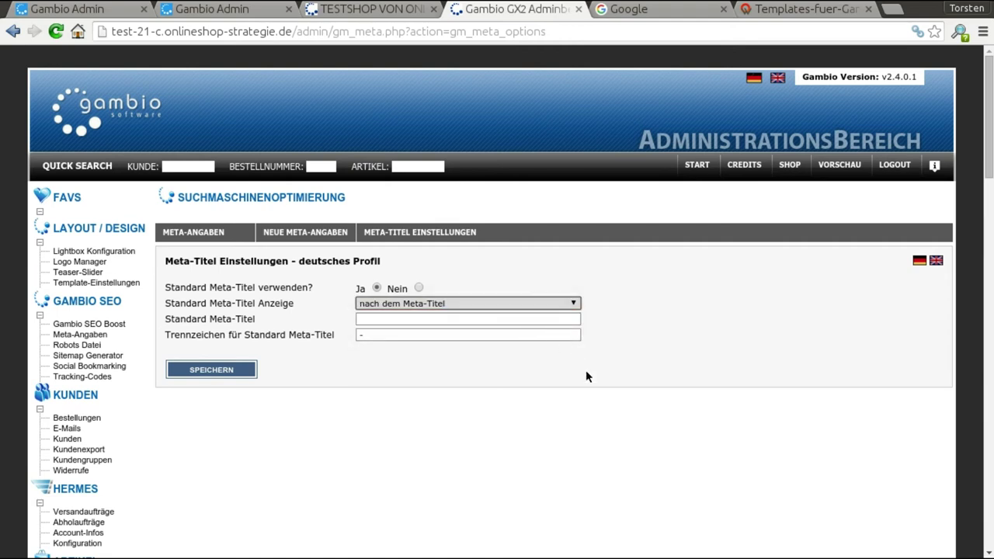
- Return to the 21-b shop's admin and generate the sitemap with the Sitemap Generator
{"action": "left_click", "coordinate": [85, 11]}
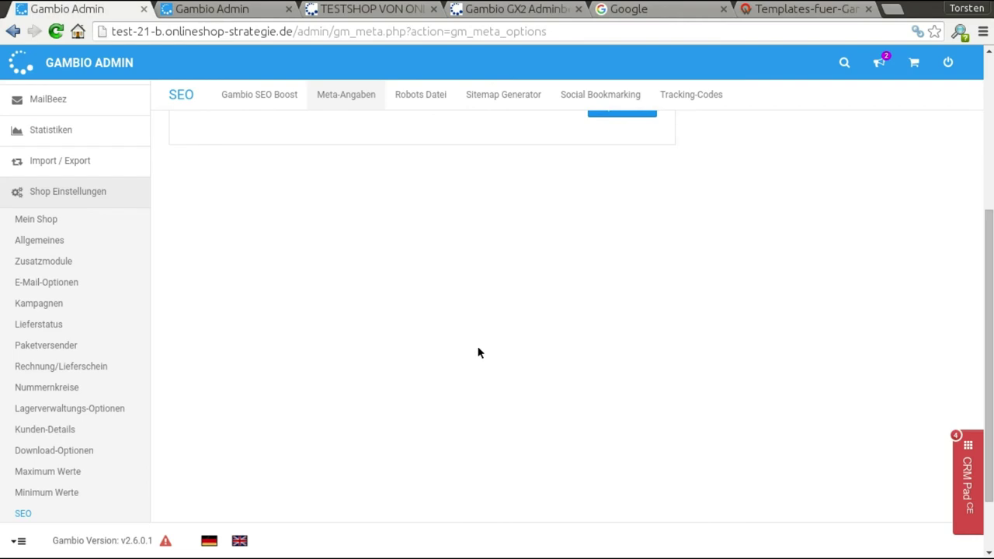
{"action": "scroll", "coordinate": [479, 353], "scroll_direction": "up", "scroll_amount": 3}
{"action": "scroll", "coordinate": [479, 351], "scroll_direction": "up", "scroll_amount": 1}
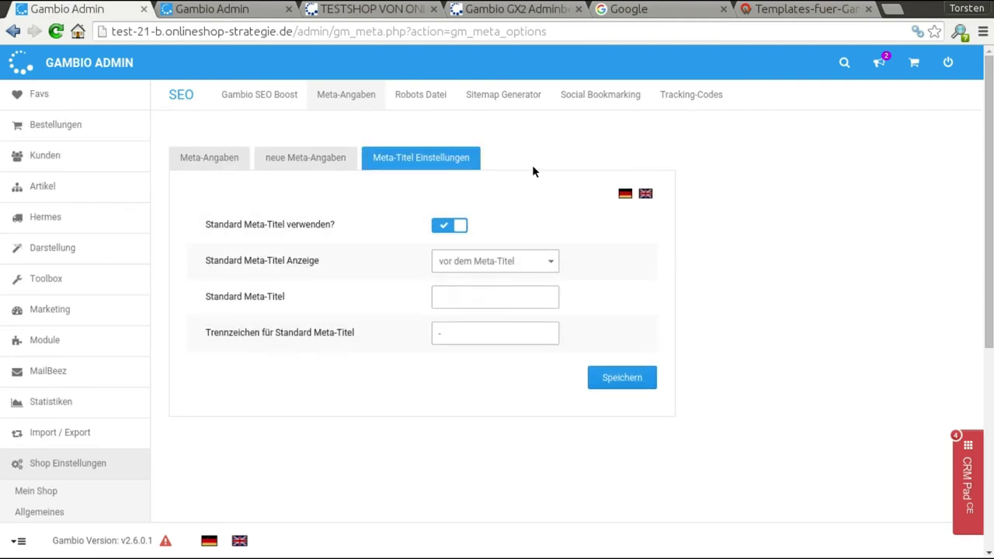
{"action": "left_click", "coordinate": [491, 92]}
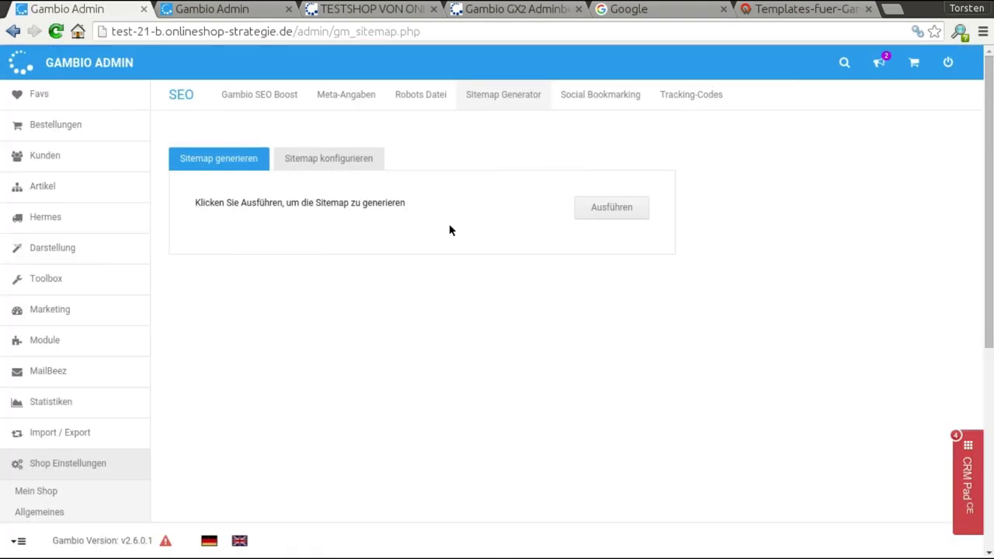
{"action": "left_click", "coordinate": [625, 216]}
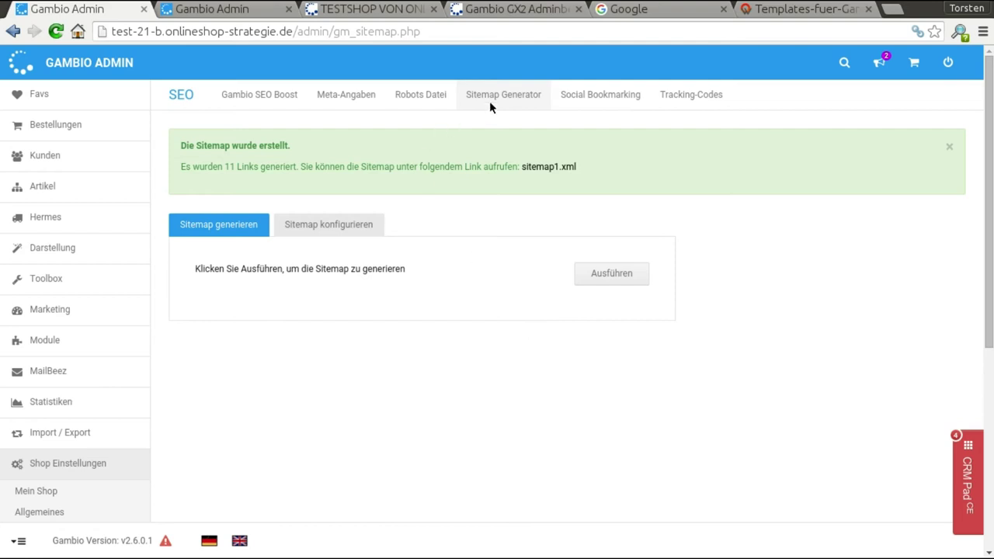
- Generate the sitemap in the 21-c shop's admin as well and return to the 21-b shop's admin
{"action": "left_click", "coordinate": [507, 10]}
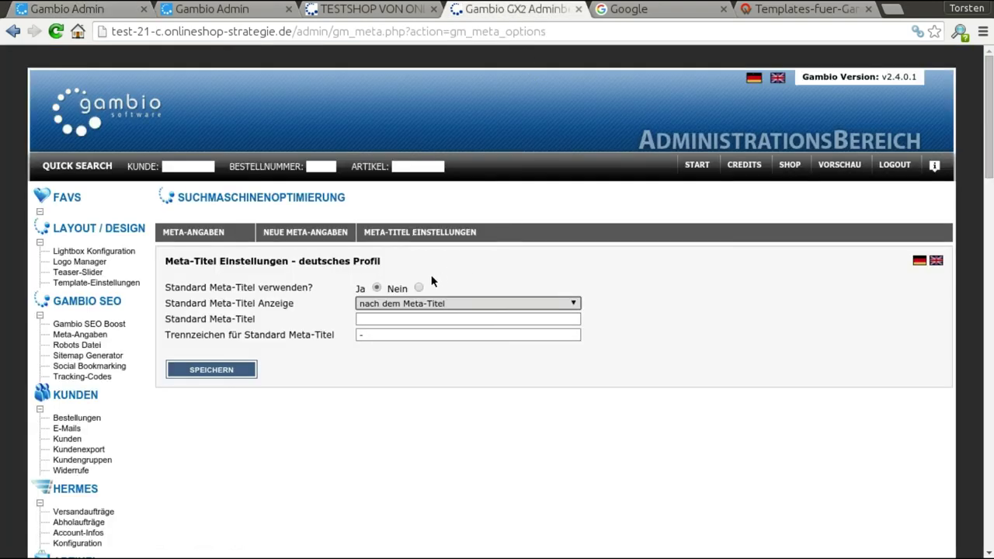
{"action": "scroll", "coordinate": [376, 293], "scroll_direction": "down", "scroll_amount": 6}
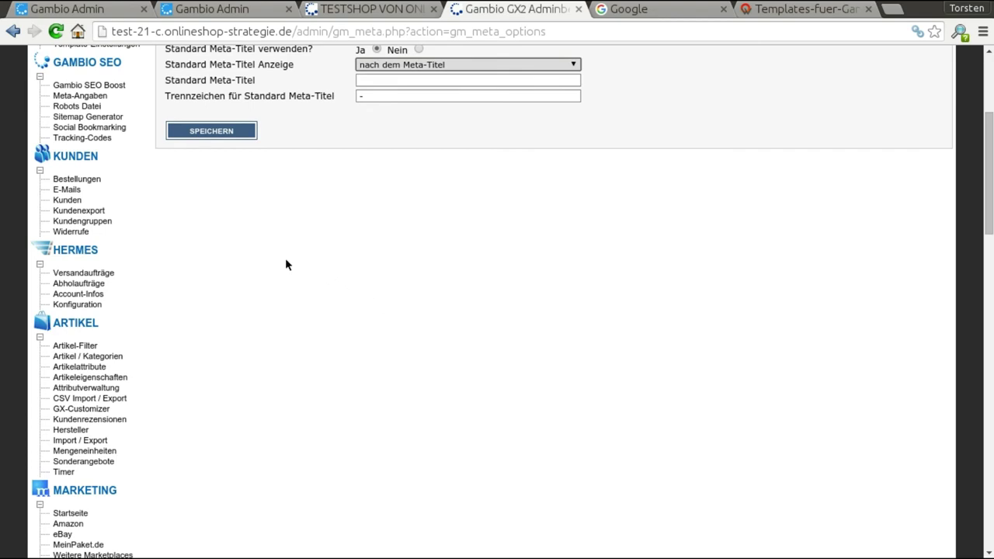
{"action": "left_click", "coordinate": [88, 116]}
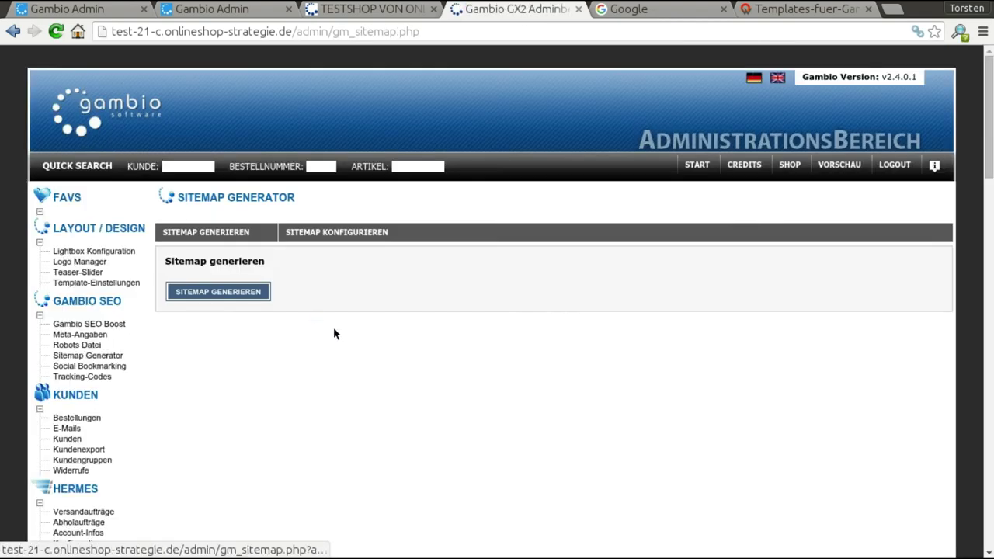
{"action": "left_click", "coordinate": [256, 295]}
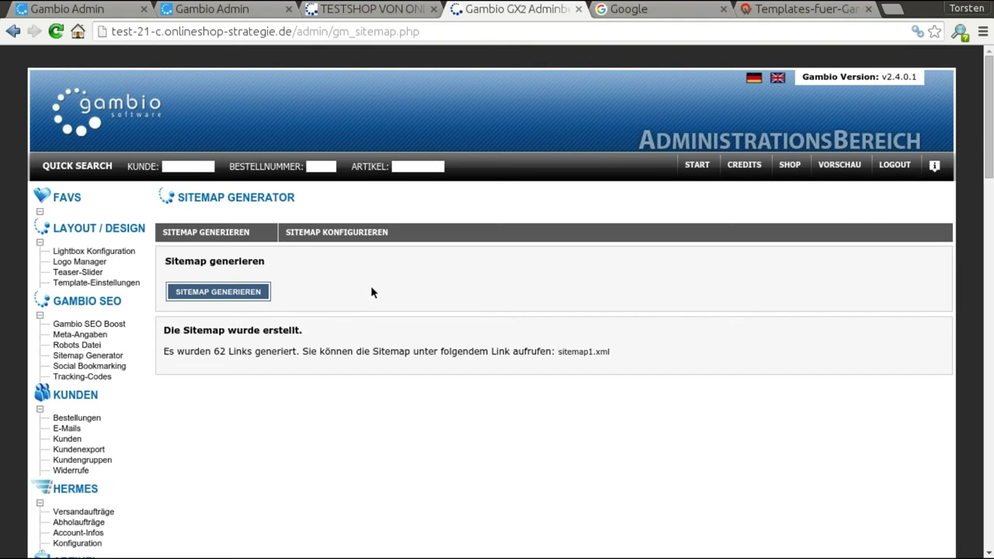
{"action": "left_click", "coordinate": [65, 9]}
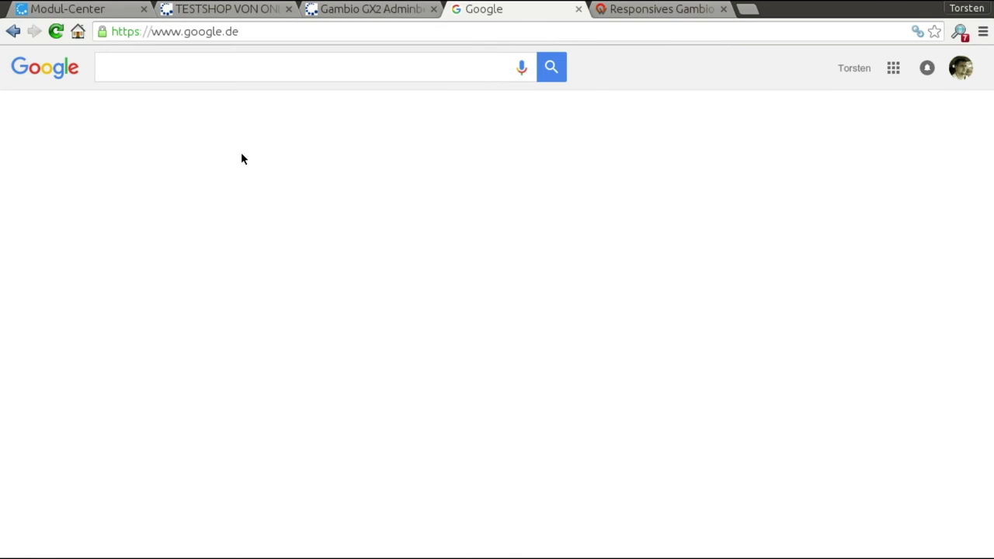
- Search Google for gambio
{"action": "left_click", "coordinate": [171, 67]}
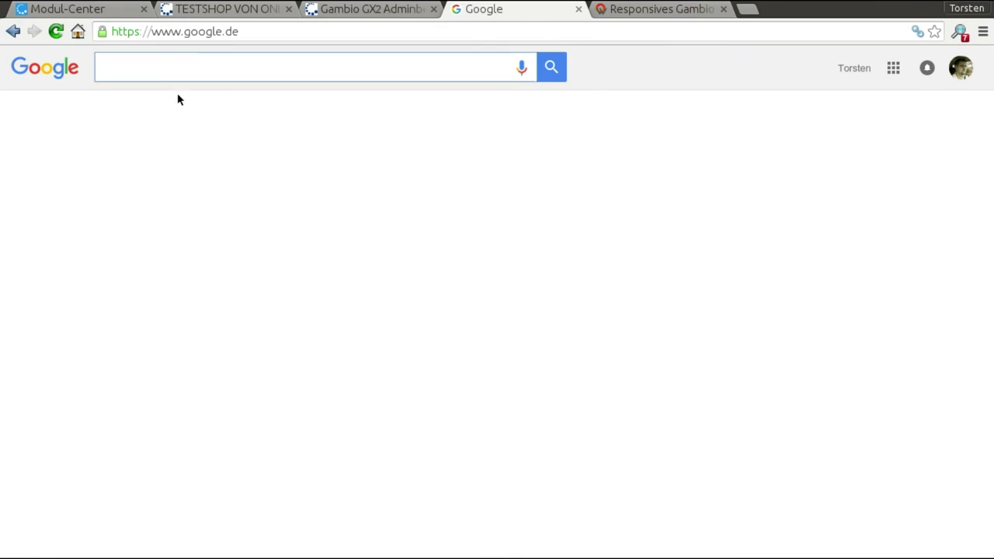
{"action": "type", "text": "gambio"}
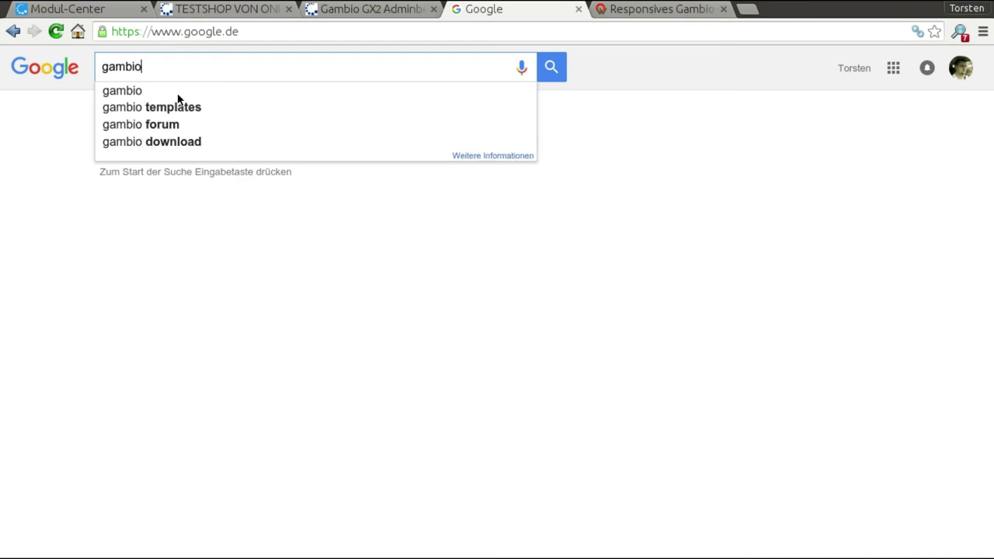
{"action": "key", "text": "Return"}
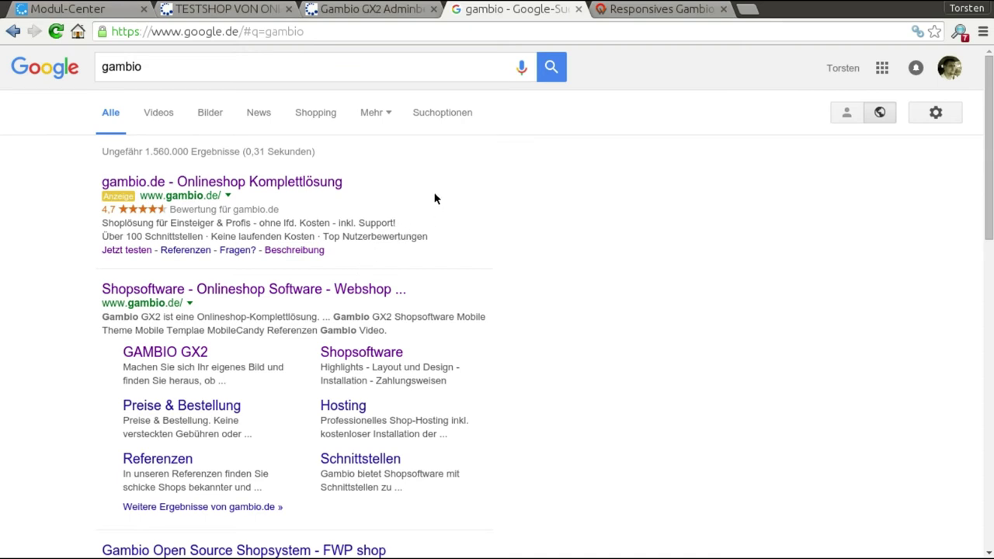
- Return to the 21-b shop's Modul-Center and install the MailBeez module
{"action": "left_click", "coordinate": [86, 10]}
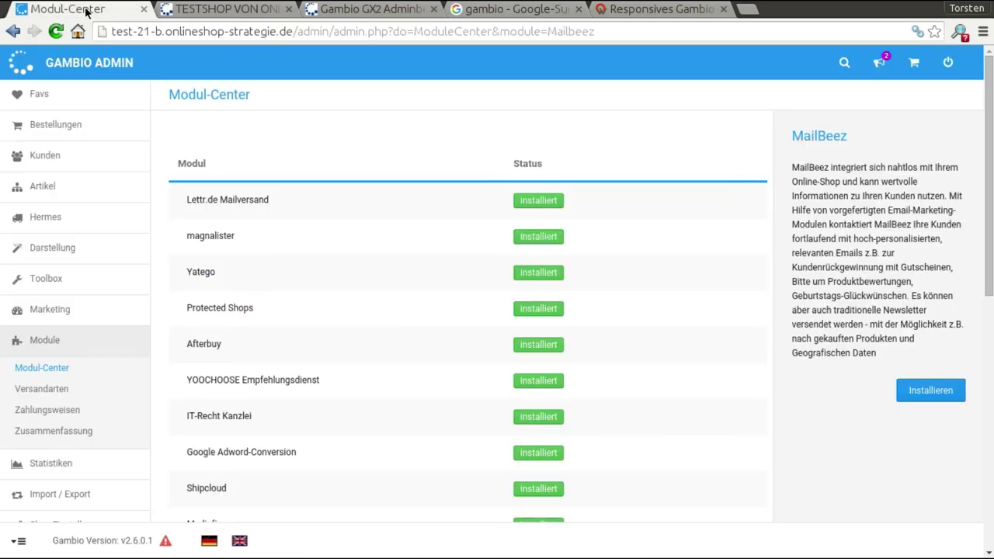
{"action": "mouse_move", "coordinate": [129, 324]}
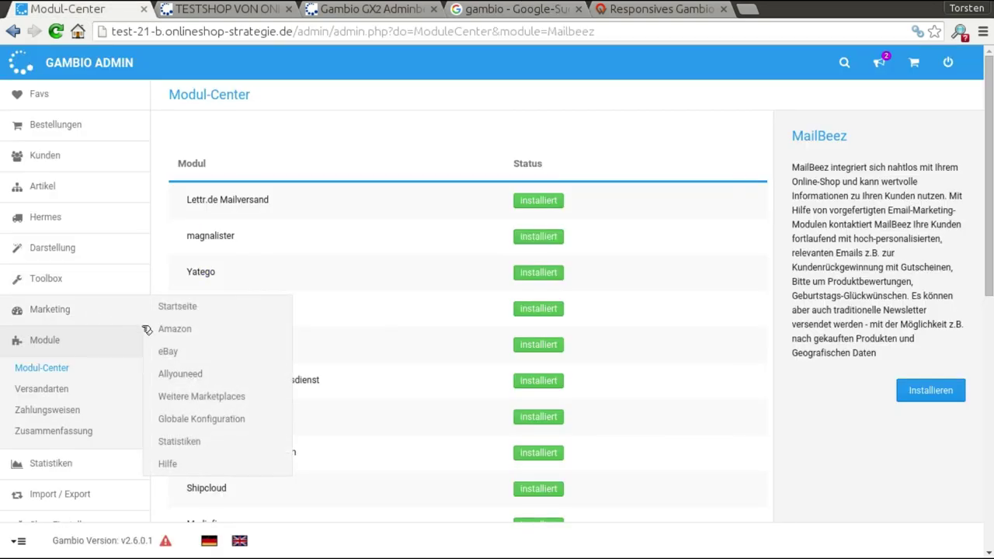
{"action": "scroll", "coordinate": [266, 362], "scroll_direction": "down", "scroll_amount": 10}
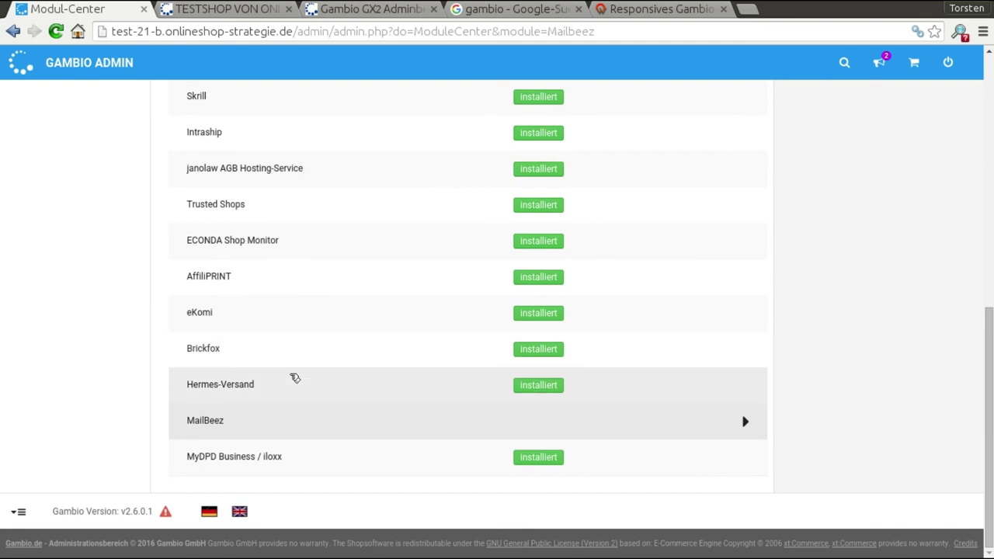
{"action": "left_click", "coordinate": [225, 424]}
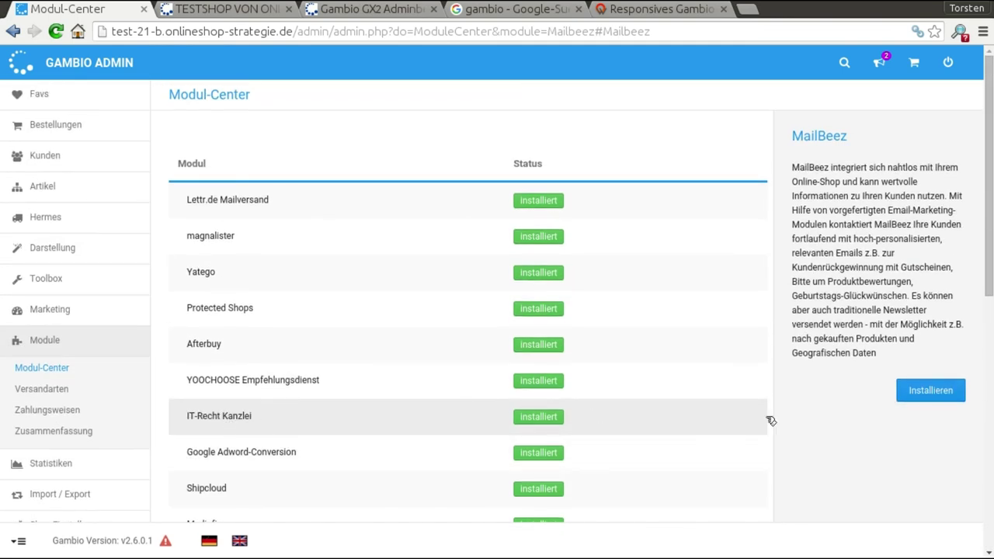
{"action": "left_click", "coordinate": [924, 393]}
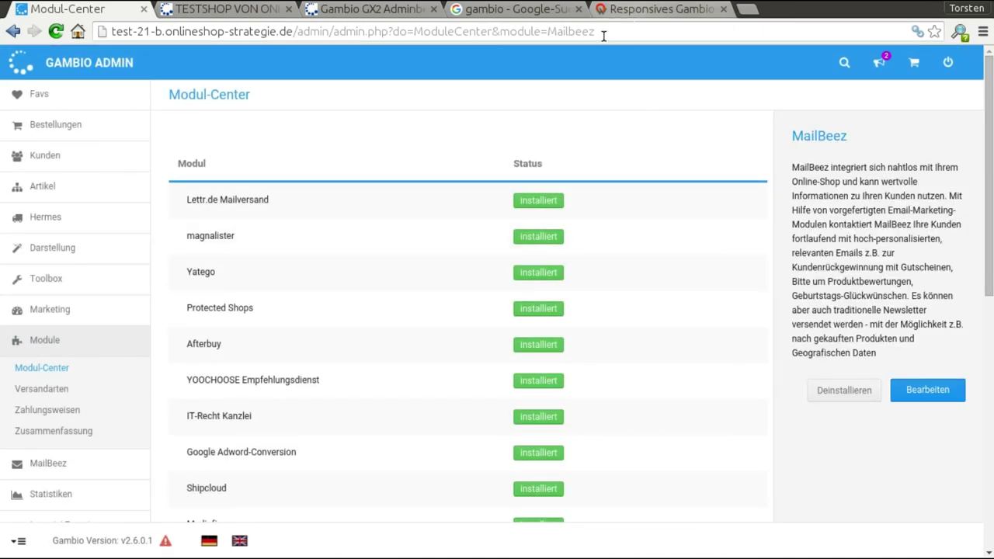
- Open the Shopbewertungen configuration of MailBeez and install the Shopbewertung module
{"action": "scroll", "coordinate": [256, 350], "scroll_direction": "down", "scroll_amount": 3}
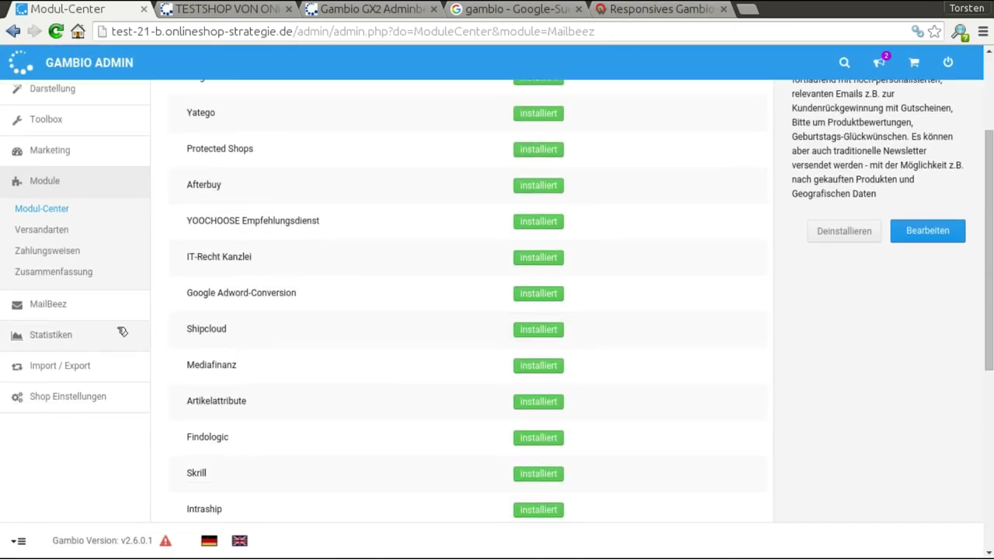
{"action": "mouse_move", "coordinate": [58, 310]}
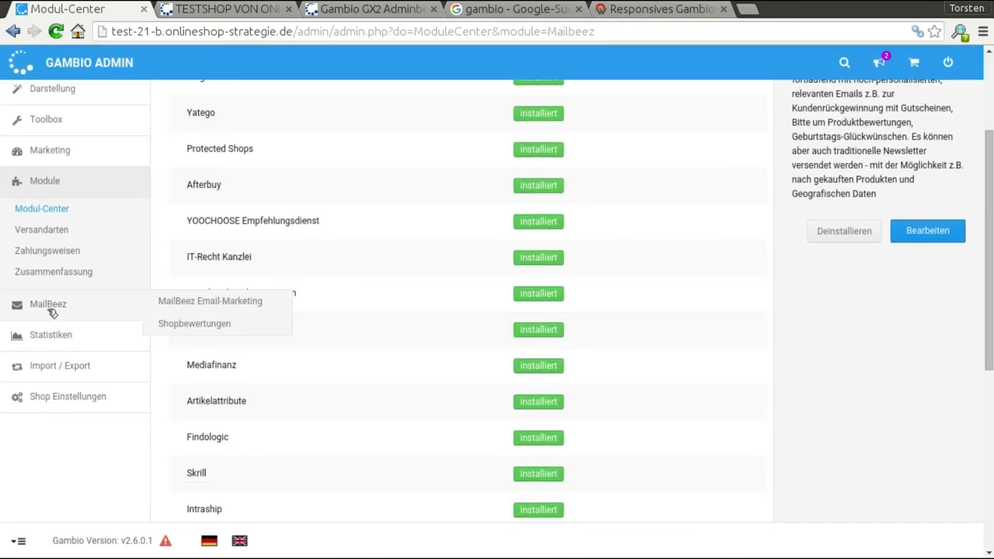
{"action": "left_click", "coordinate": [211, 324]}
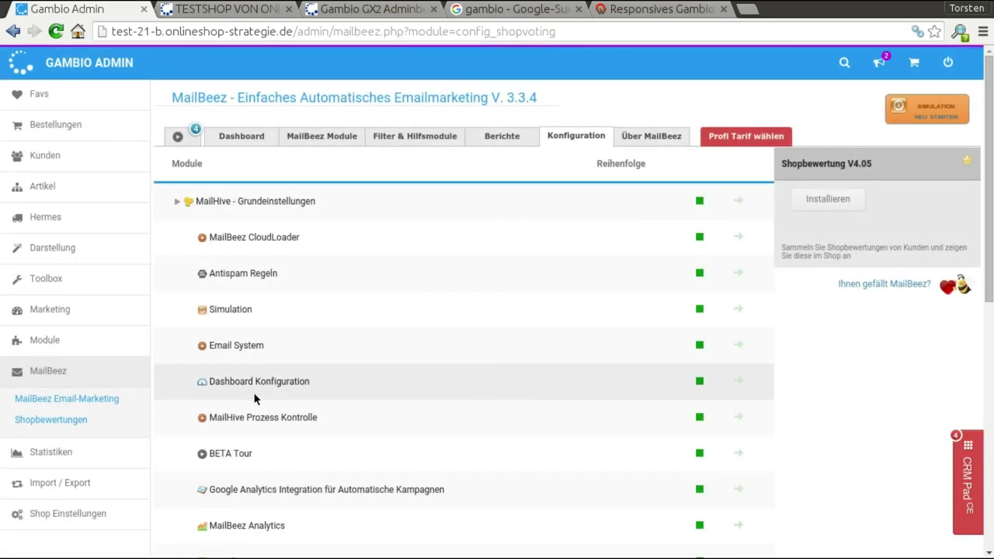
{"action": "scroll", "coordinate": [514, 359], "scroll_direction": "down", "scroll_amount": 4}
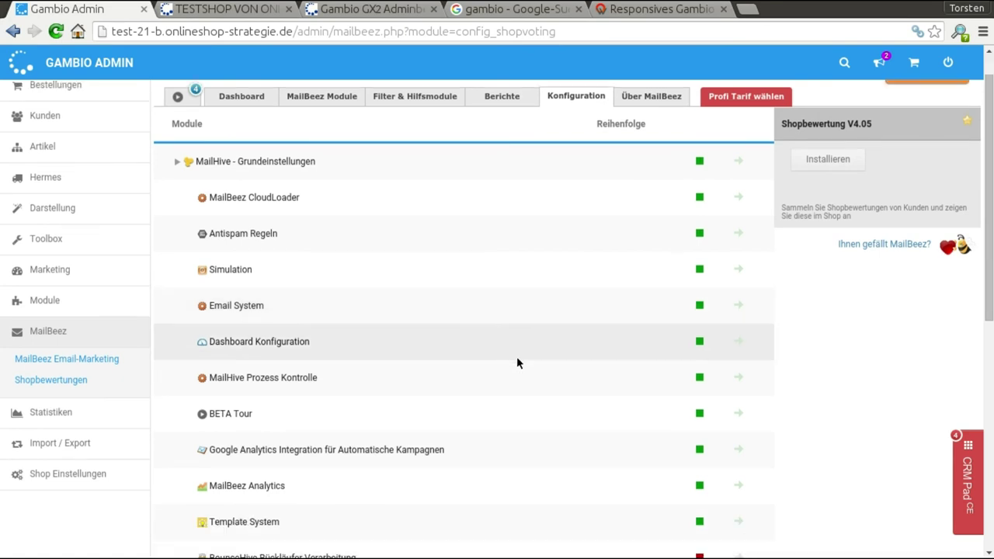
{"action": "scroll", "coordinate": [521, 353], "scroll_direction": "down", "scroll_amount": 2}
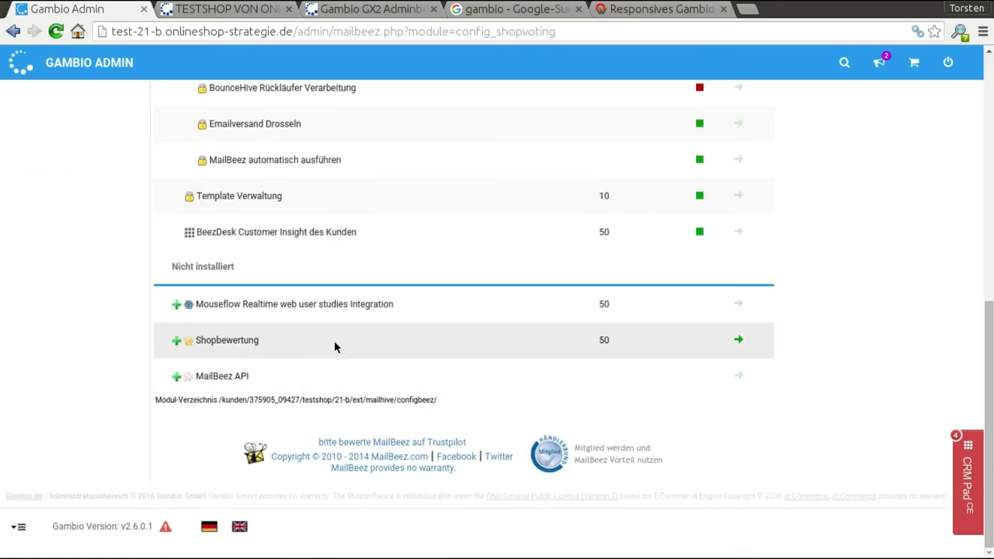
{"action": "left_click", "coordinate": [678, 339]}
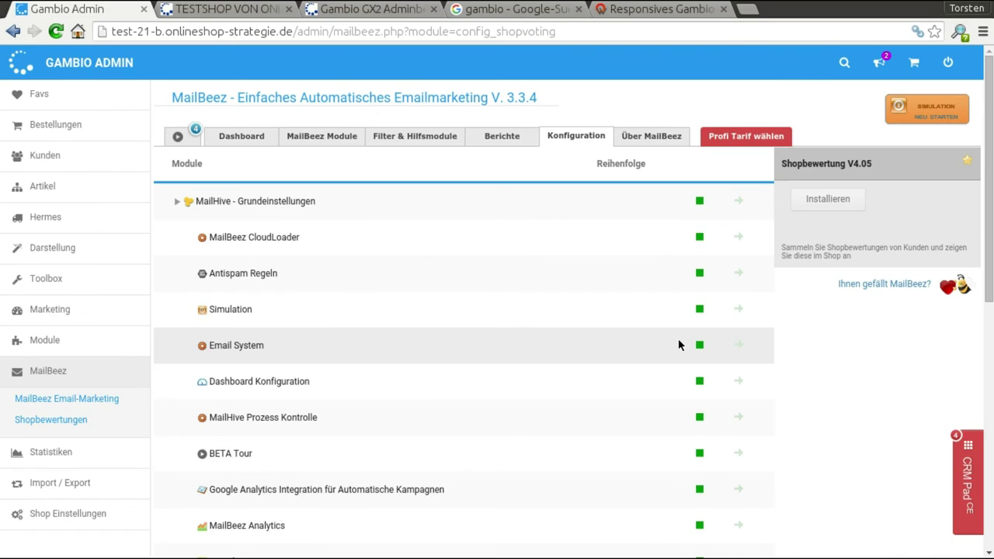
{"action": "left_click", "coordinate": [829, 200]}
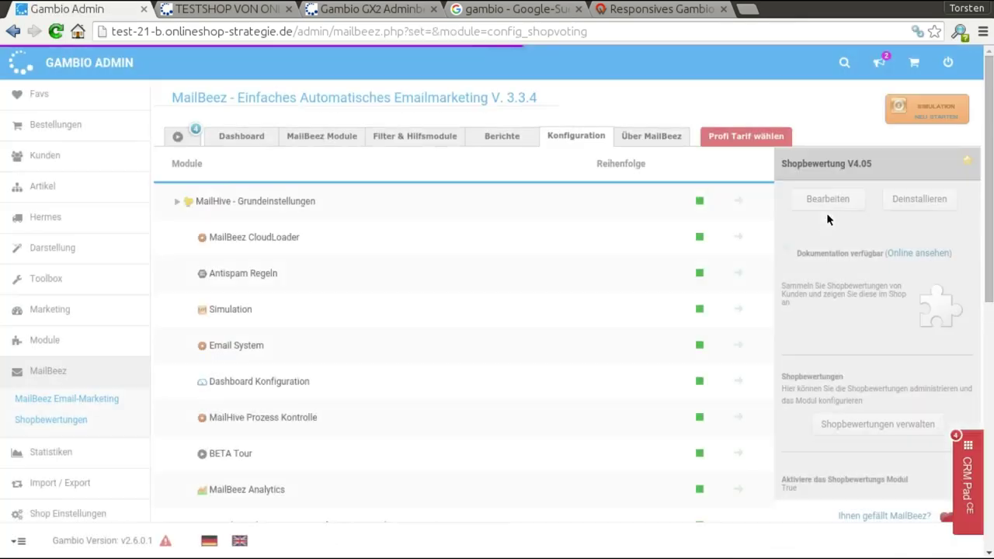
- Open the Shopbewertungen management's Einstellungen and set Shopbewertung aktivieren to Ja
{"action": "scroll", "coordinate": [831, 220], "scroll_direction": "down", "scroll_amount": 3}
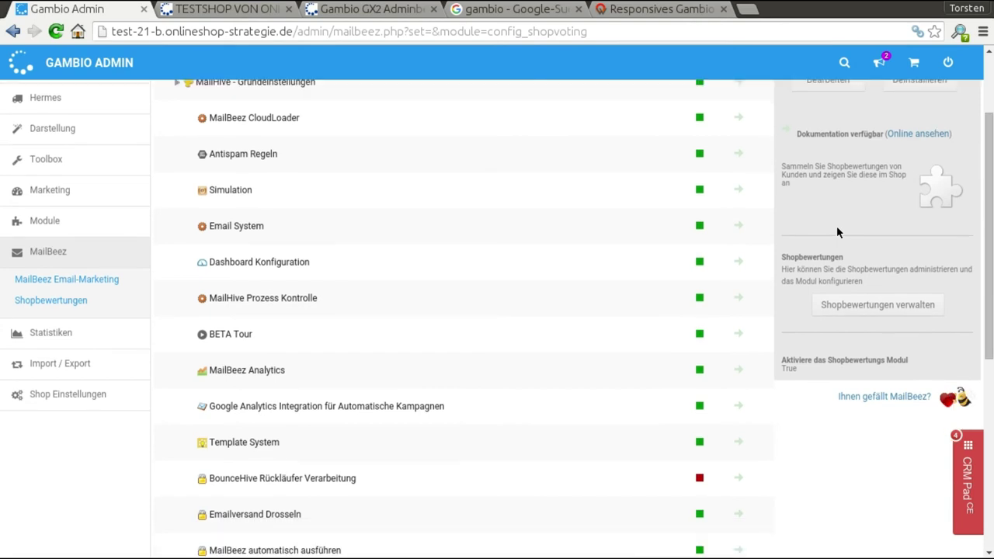
{"action": "left_click", "coordinate": [853, 306]}
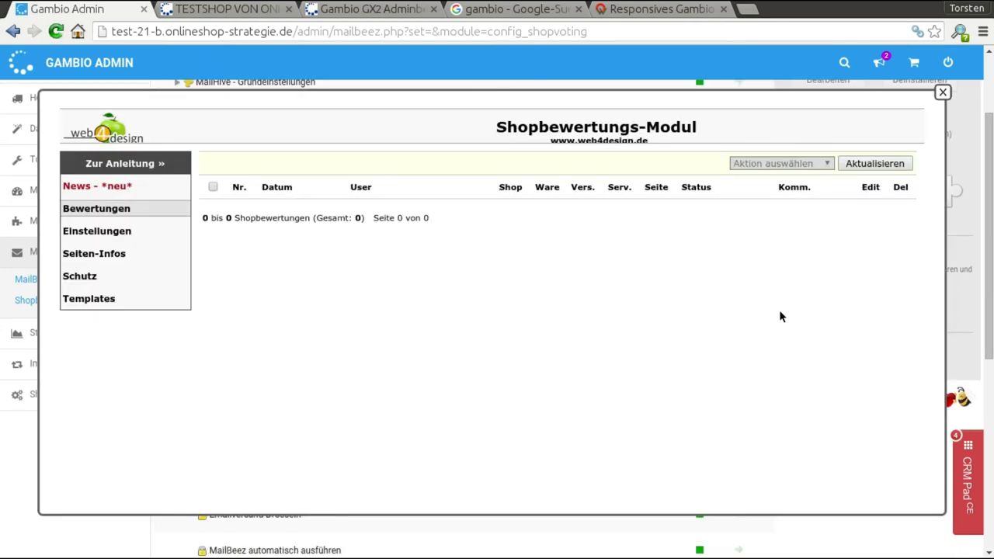
{"action": "left_click", "coordinate": [105, 233]}
{"action": "left_click", "coordinate": [374, 204]}
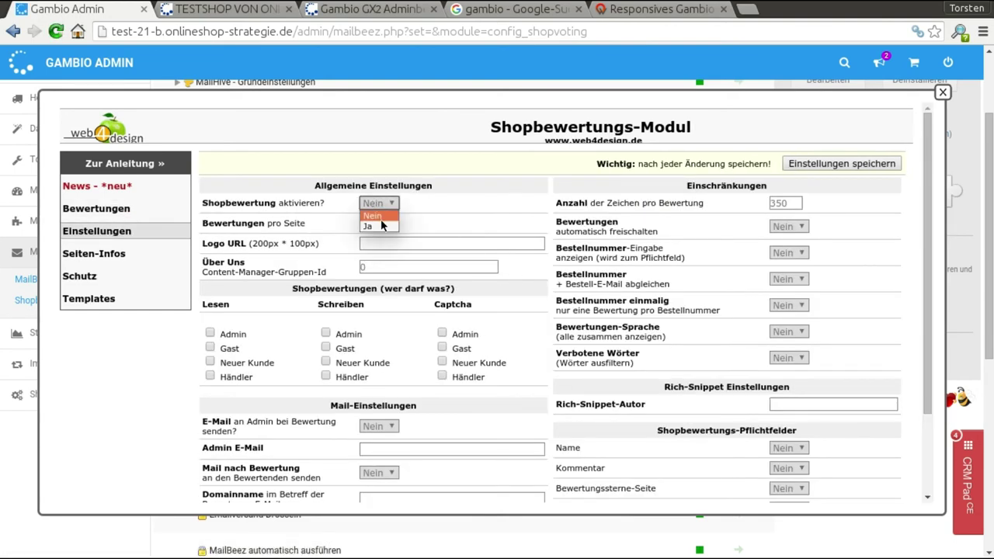
{"action": "left_click", "coordinate": [379, 226]}
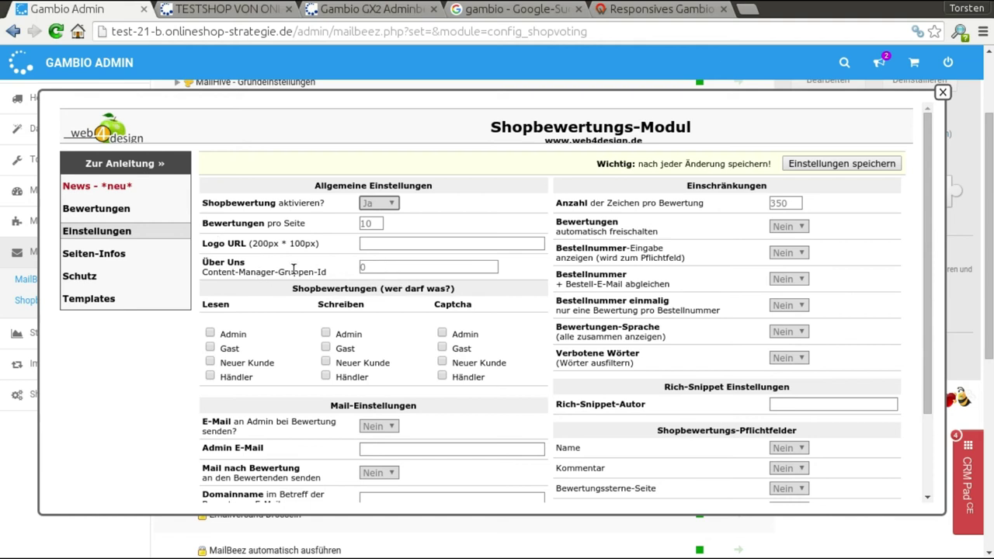
- Set the Über Uns content group ID to 82 and allow Admin, Gast, Neuer Kunde and Händler to read and write shop reviews
{"action": "double_click", "coordinate": [378, 266]}
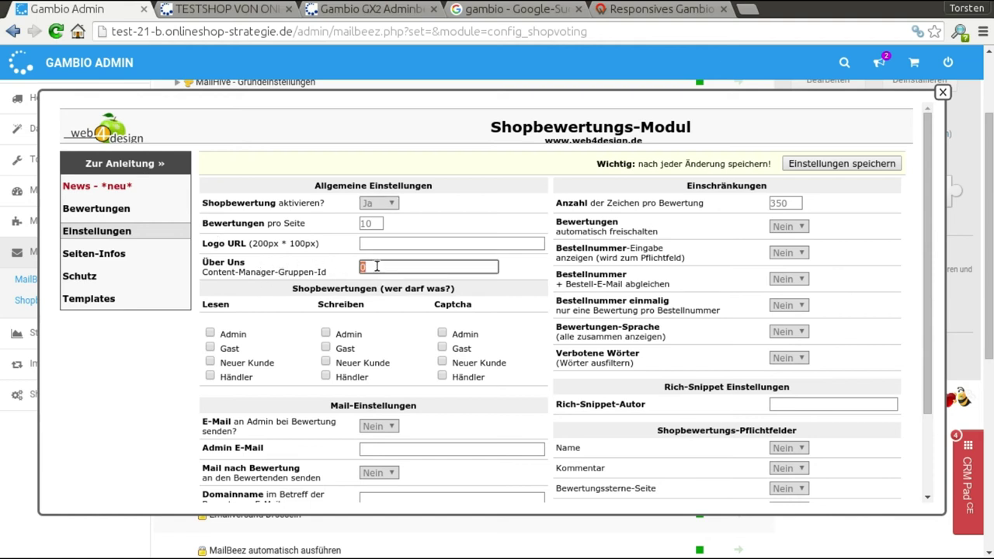
{"action": "type", "text": "82"}
{"action": "scroll", "coordinate": [326, 304], "scroll_direction": "down", "scroll_amount": 1}
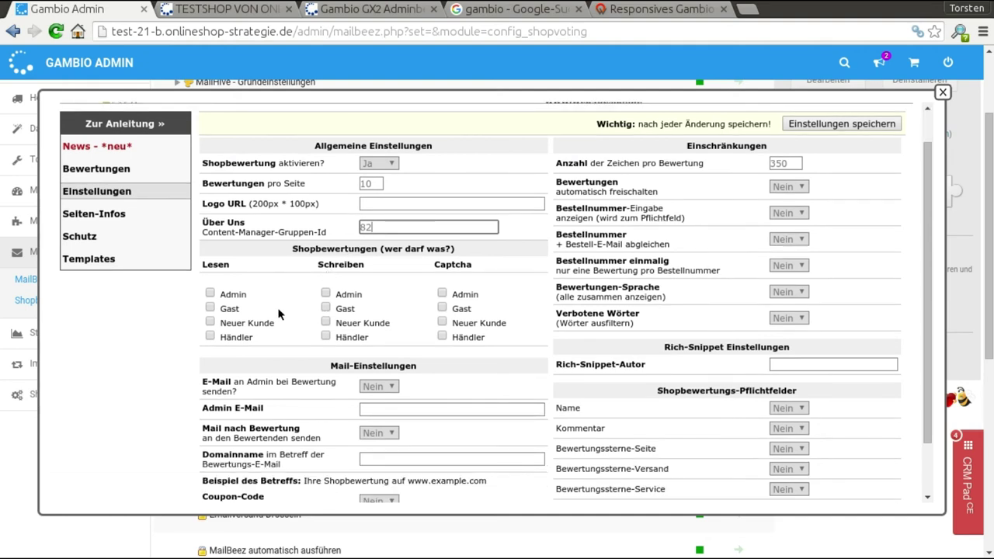
{"action": "left_click", "coordinate": [210, 294]}
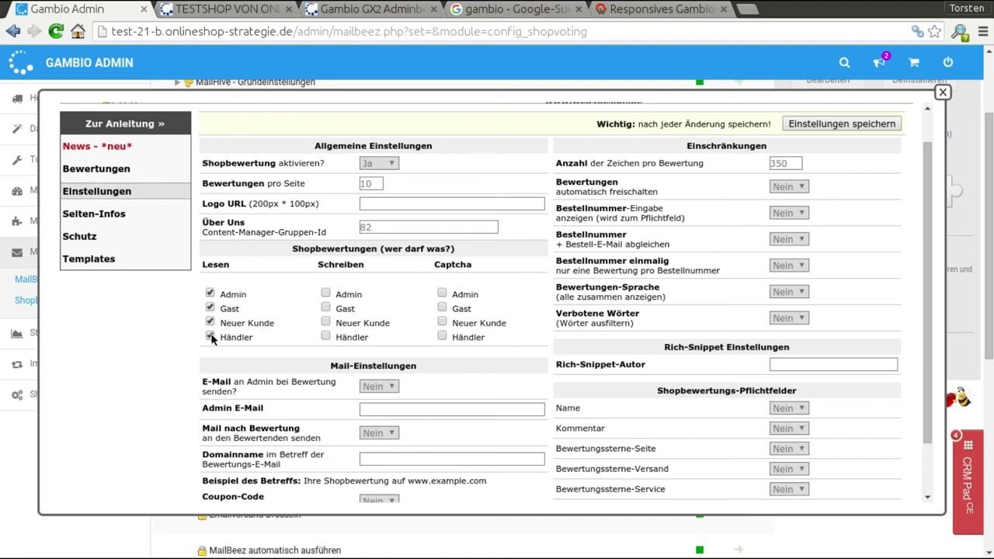
{"action": "left_click", "coordinate": [326, 294]}
{"action": "left_click", "coordinate": [325, 307]}
{"action": "left_click", "coordinate": [325, 321]}
{"action": "left_click", "coordinate": [325, 335]}
- View the Shopbewertungen page of templates-fuer-gambio.de from its footer and examine the form for writing a review
{"action": "left_click", "coordinate": [629, 10]}
{"action": "scroll", "coordinate": [613, 276], "scroll_direction": "down", "scroll_amount": 5}
{"action": "scroll", "coordinate": [618, 274], "scroll_direction": "down", "scroll_amount": 10}
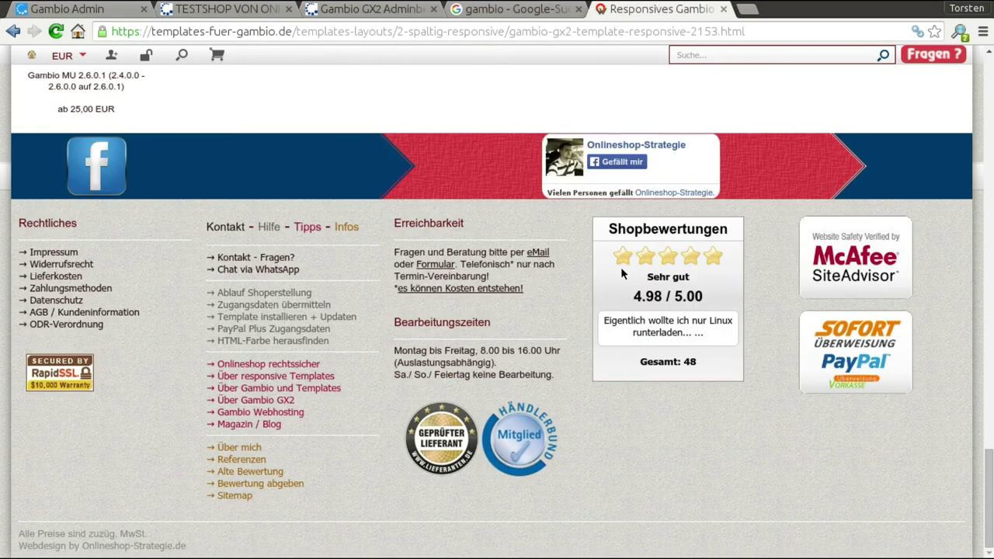
{"action": "left_click", "coordinate": [655, 257]}
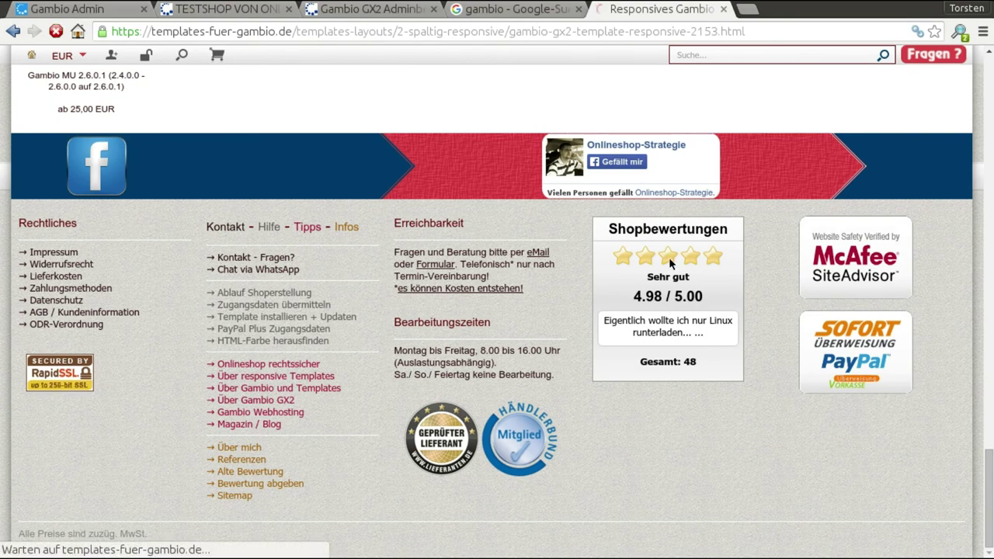
{"action": "left_click", "coordinate": [781, 211]}
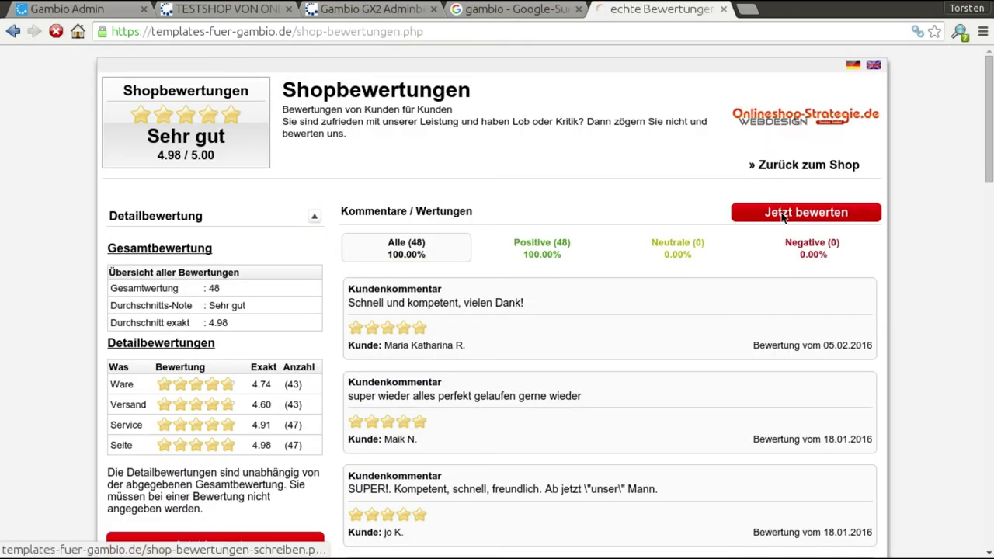
{"action": "scroll", "coordinate": [718, 266], "scroll_direction": "down", "scroll_amount": 5}
{"action": "scroll", "coordinate": [718, 266], "scroll_direction": "down", "scroll_amount": 3}
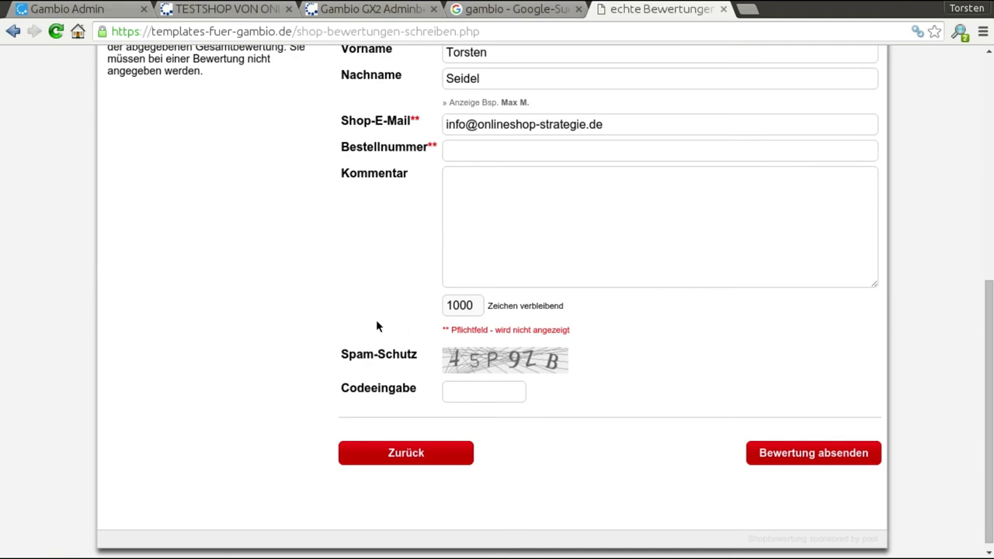
- Return to the test shop's Shopbewertungs-Modul settings and save them
{"action": "left_click", "coordinate": [93, 10]}
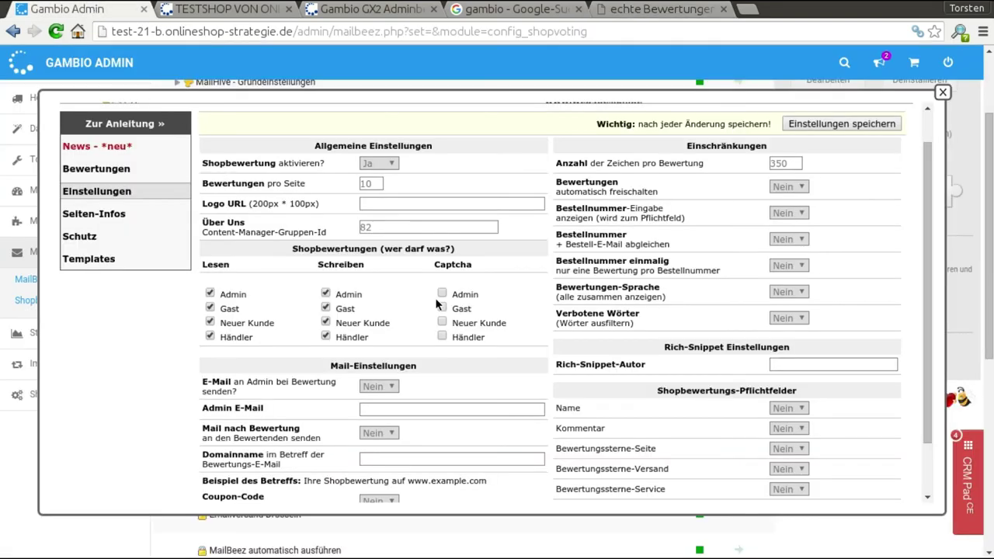
{"action": "scroll", "coordinate": [508, 333], "scroll_direction": "down", "scroll_amount": 1}
{"action": "scroll", "coordinate": [511, 332], "scroll_direction": "up", "scroll_amount": 2}
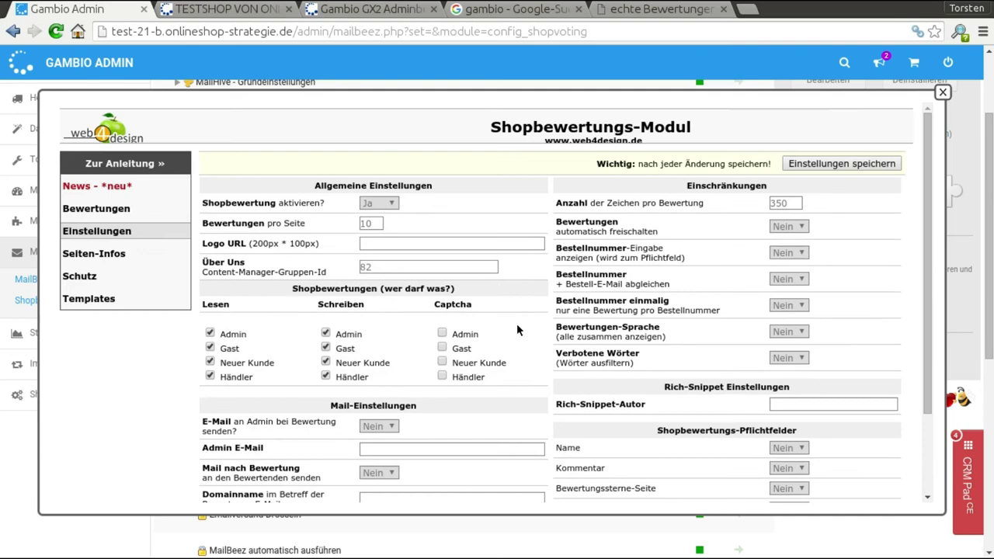
{"action": "left_click", "coordinate": [858, 168]}
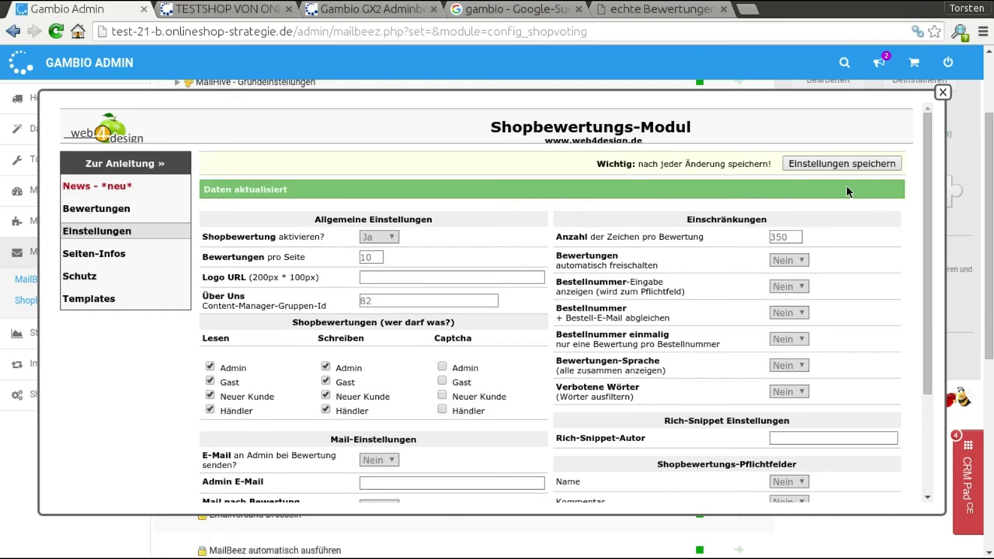
- Reload the test shop's storefront and examine the Shopbewertungen box among the side boxes
{"action": "left_click", "coordinate": [226, 10]}
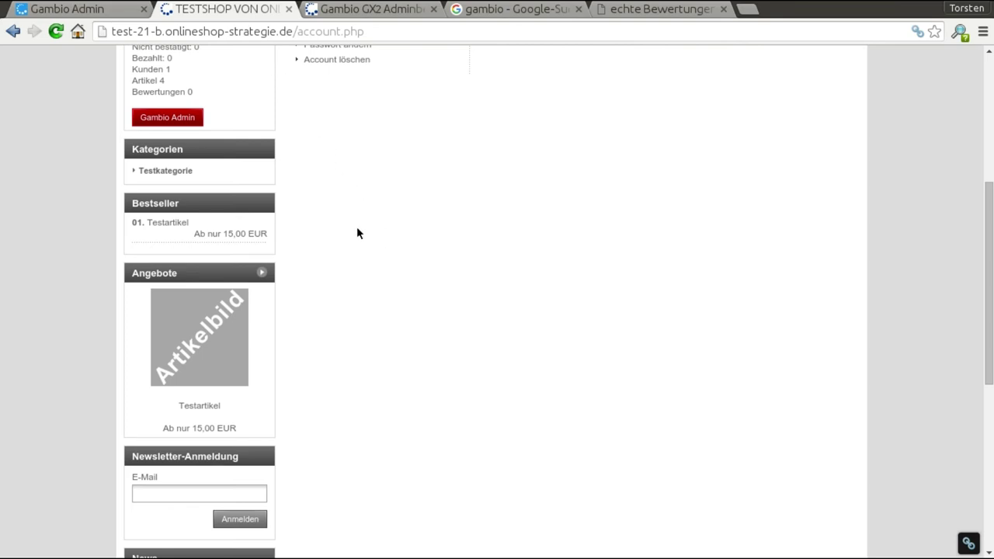
{"action": "key", "text": "F5"}
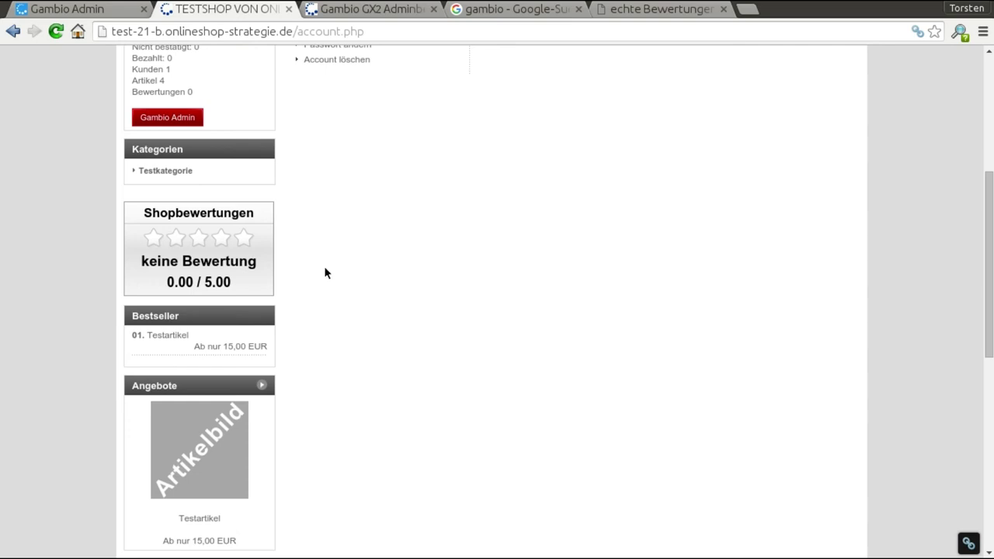
{"action": "scroll", "coordinate": [348, 242], "scroll_direction": "up", "scroll_amount": 5}
{"action": "scroll", "coordinate": [349, 240], "scroll_direction": "down", "scroll_amount": 5}
{"action": "scroll", "coordinate": [635, 417], "scroll_direction": "down", "scroll_amount": 10}
{"action": "scroll", "coordinate": [430, 178], "scroll_direction": "up", "scroll_amount": 8}
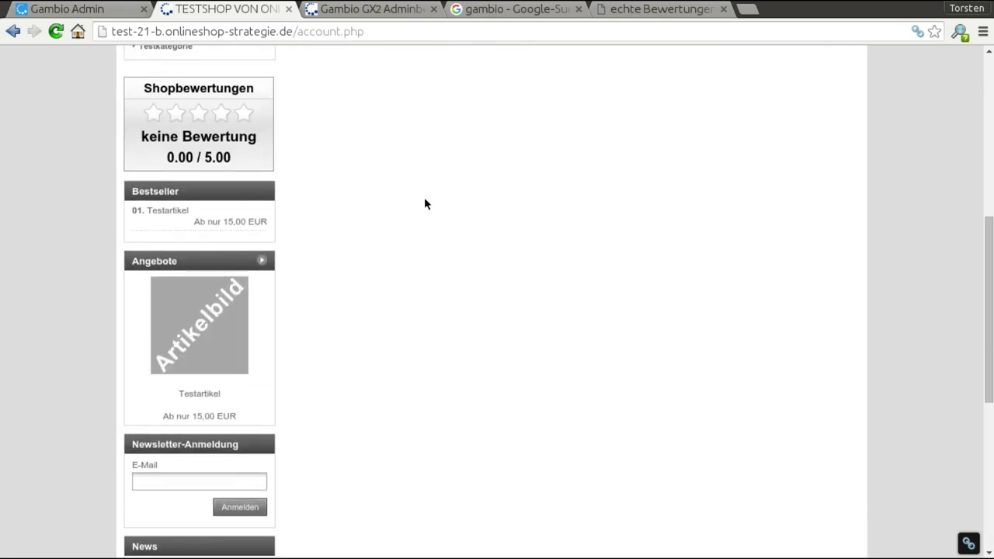
{"action": "scroll", "coordinate": [425, 203], "scroll_direction": "up", "scroll_amount": 3}
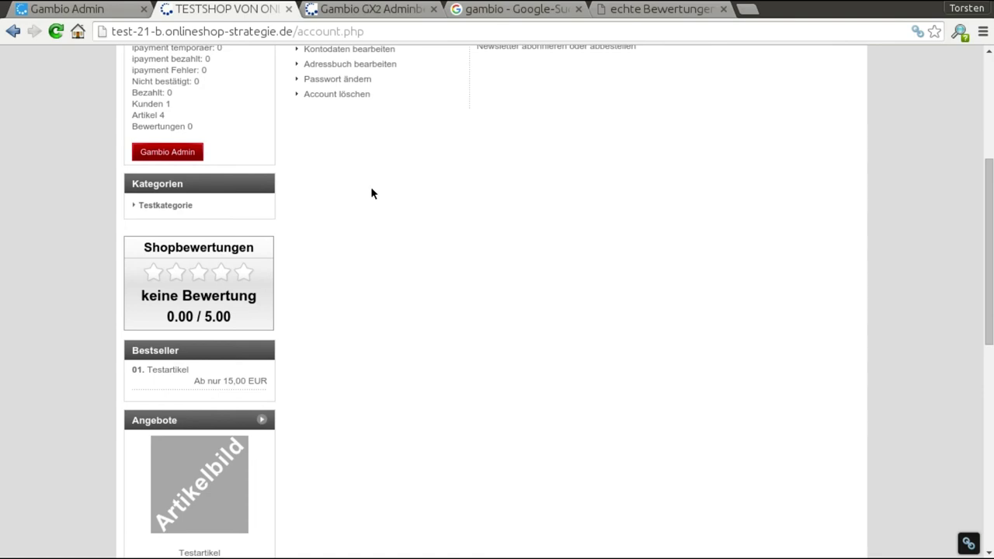
- Copy the admin address from the text editor and load the templates-fuer-gambio.de MailBeez Shopbewertung configuration in the browser
{"action": "left_click", "coordinate": [116, 10]}
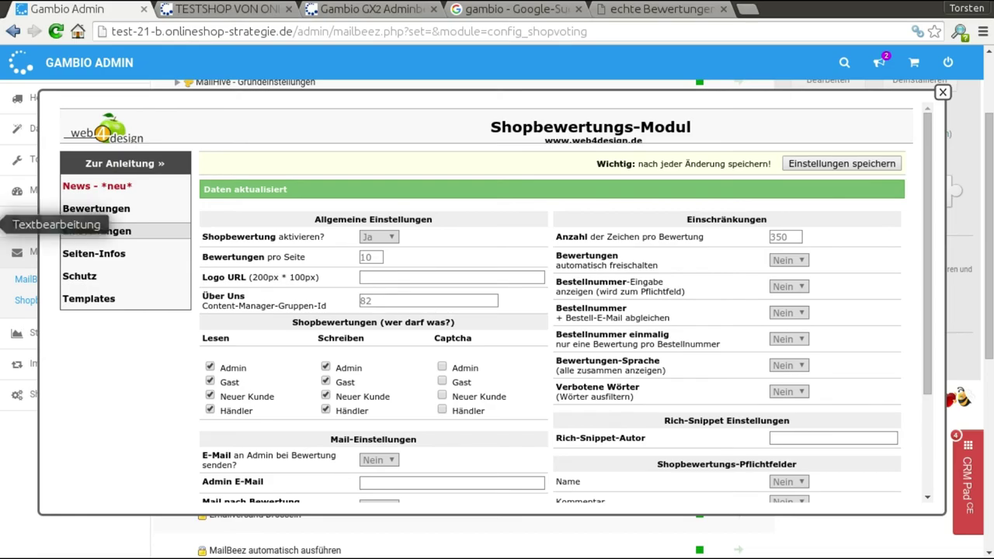
{"action": "left_click", "coordinate": [78, 220]}
{"action": "key", "text": "ctrl+a"}
{"action": "key", "text": "ctrl+c"}
{"action": "key", "text": "alt+Tab"}
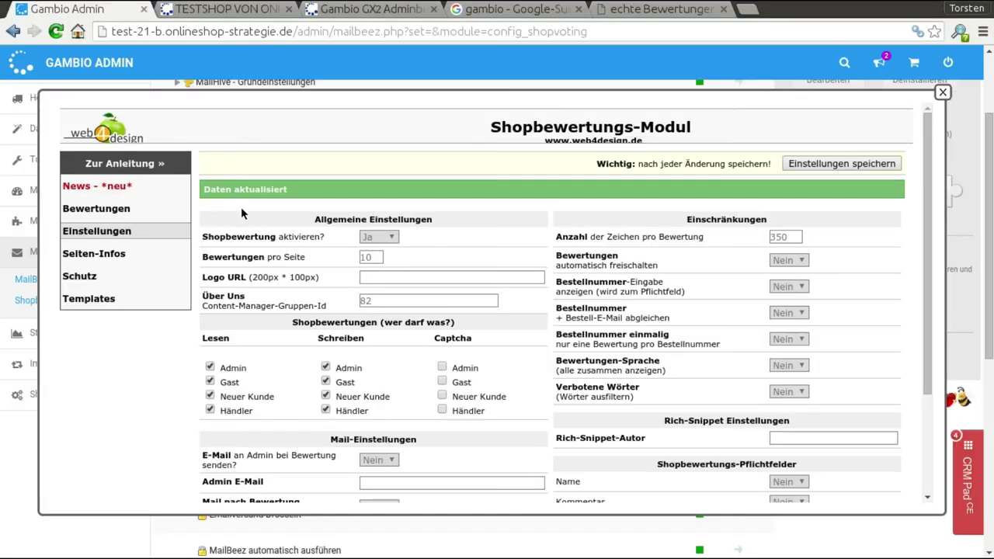
{"action": "left_click", "coordinate": [651, 15]}
{"action": "left_click", "coordinate": [626, 28]}
{"action": "key", "text": "ctrl+v"}
{"action": "key", "text": "Return"}
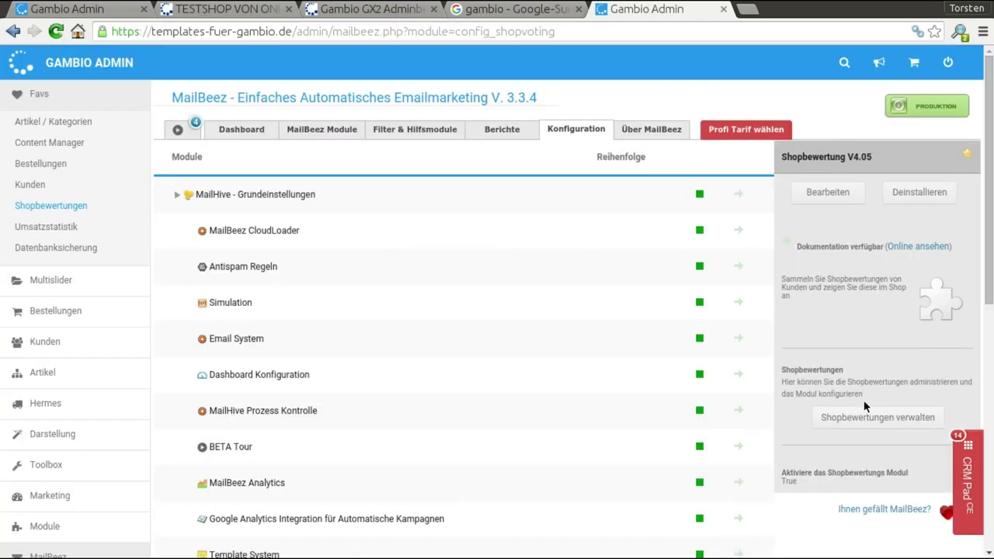
- Open the Einstellungen of the templates-fuer-gambio.de Shopbewertungen management and examine the Rich-Snippet-Autor entry
{"action": "left_click", "coordinate": [868, 416]}
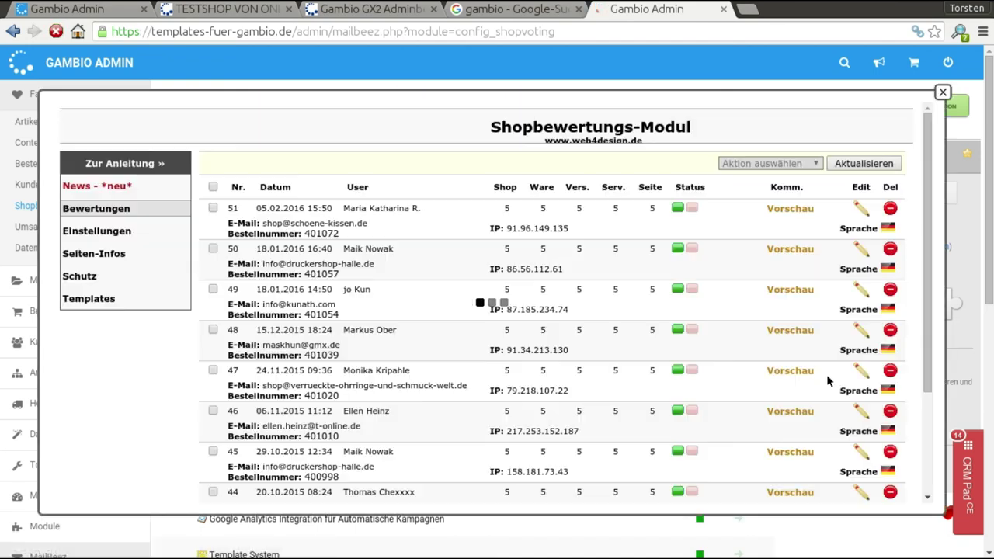
{"action": "left_click", "coordinate": [142, 240]}
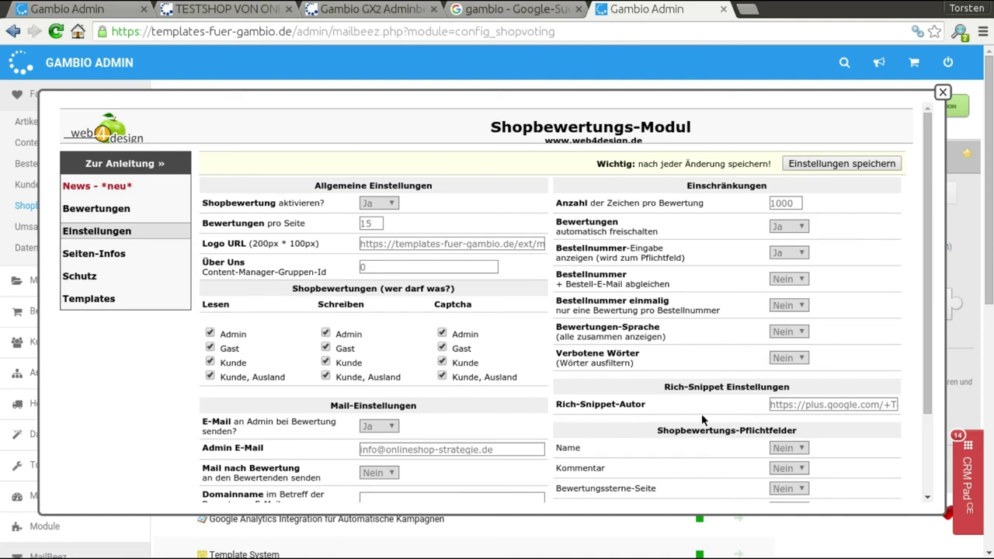
{"action": "left_click", "coordinate": [839, 404]}
{"action": "left_click_drag", "start_coordinate": [856, 405], "coordinate": [768, 405]}
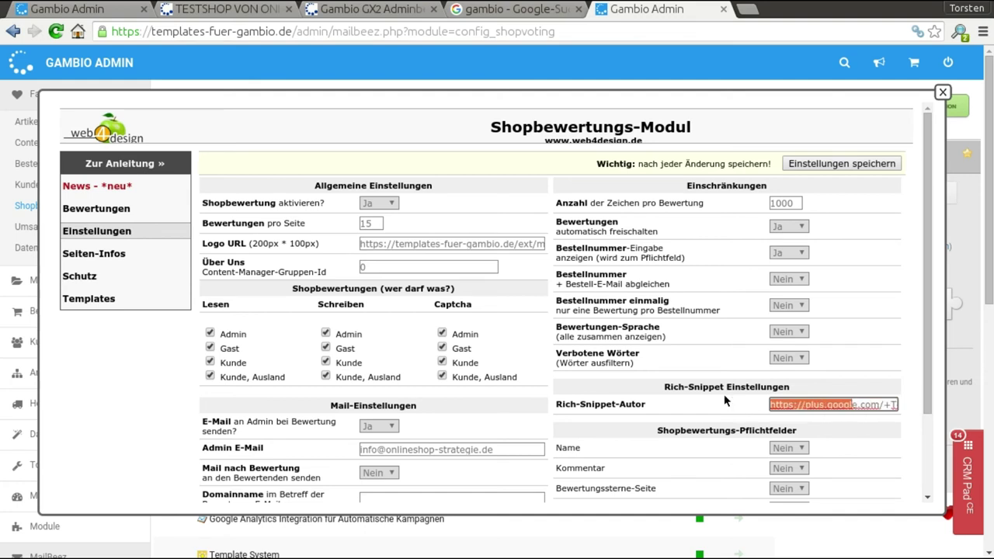
- Return to the 21-b admin, close the Shopbewertungen management and switch MailBeez from Simulation to Produktion mode
{"action": "left_click", "coordinate": [70, 8]}
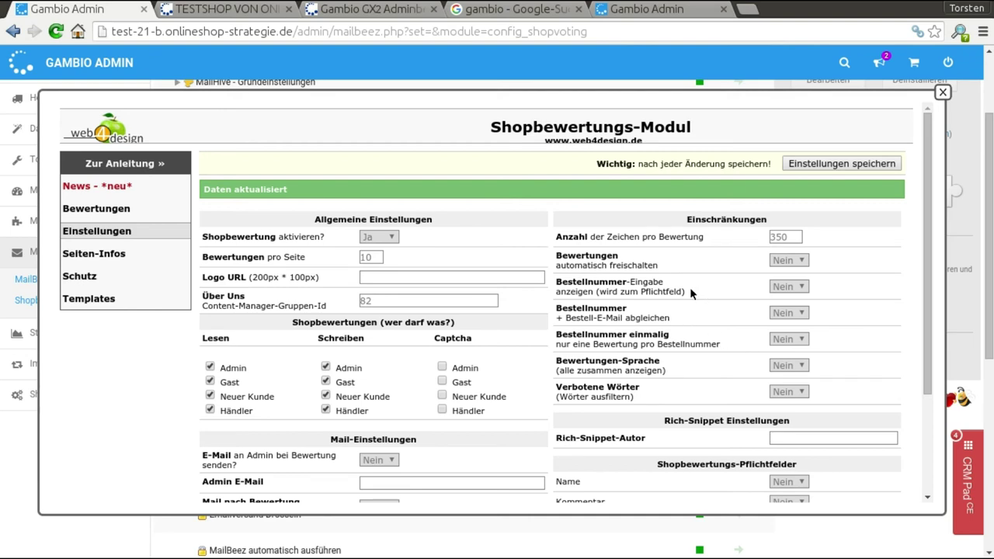
{"action": "left_click", "coordinate": [943, 92]}
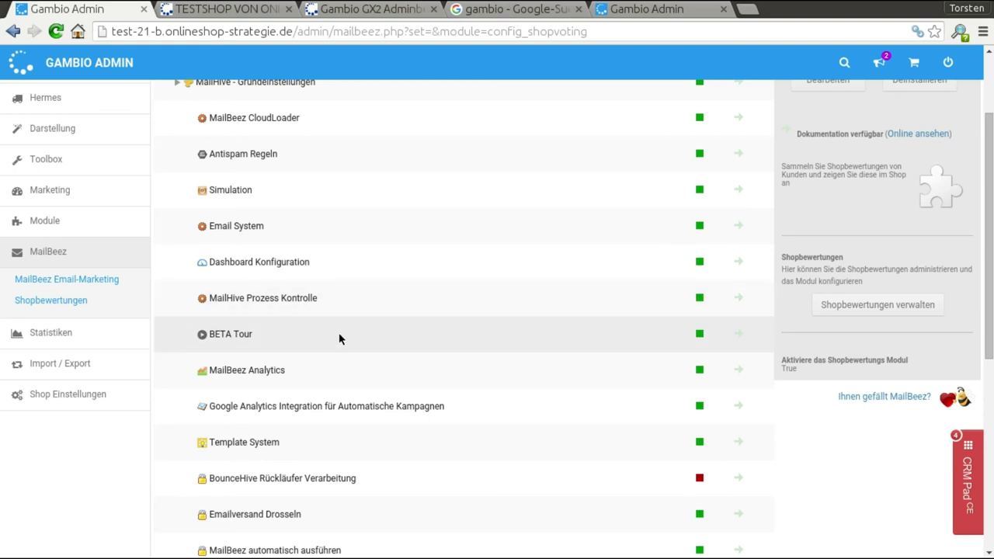
{"action": "scroll", "coordinate": [426, 355], "scroll_direction": "up", "scroll_amount": 3}
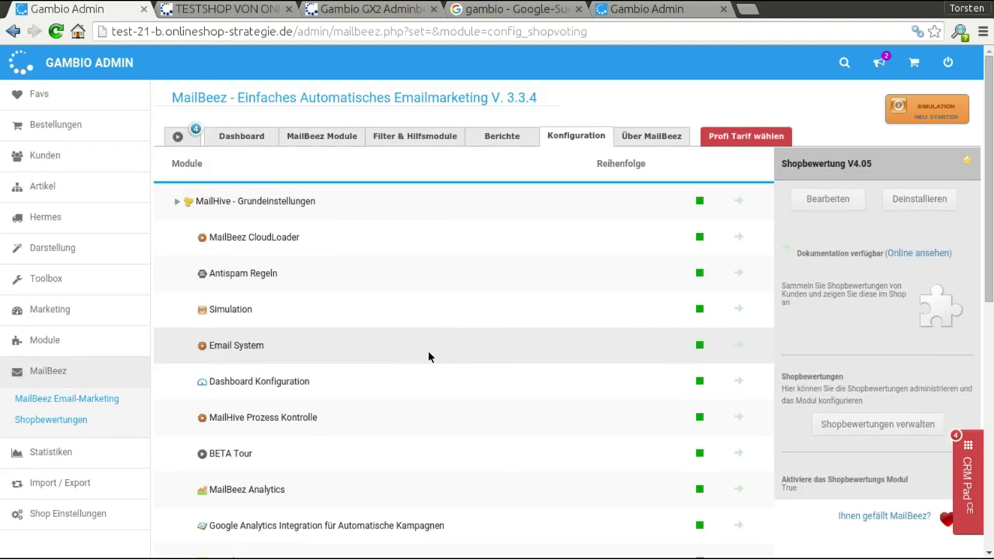
{"action": "left_click", "coordinate": [938, 114]}
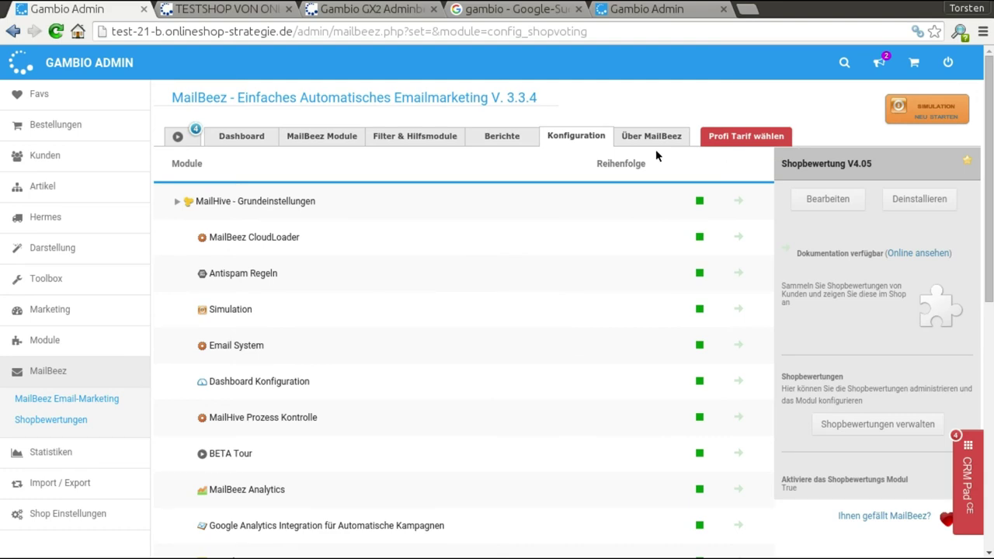
{"action": "left_click", "coordinate": [901, 104]}
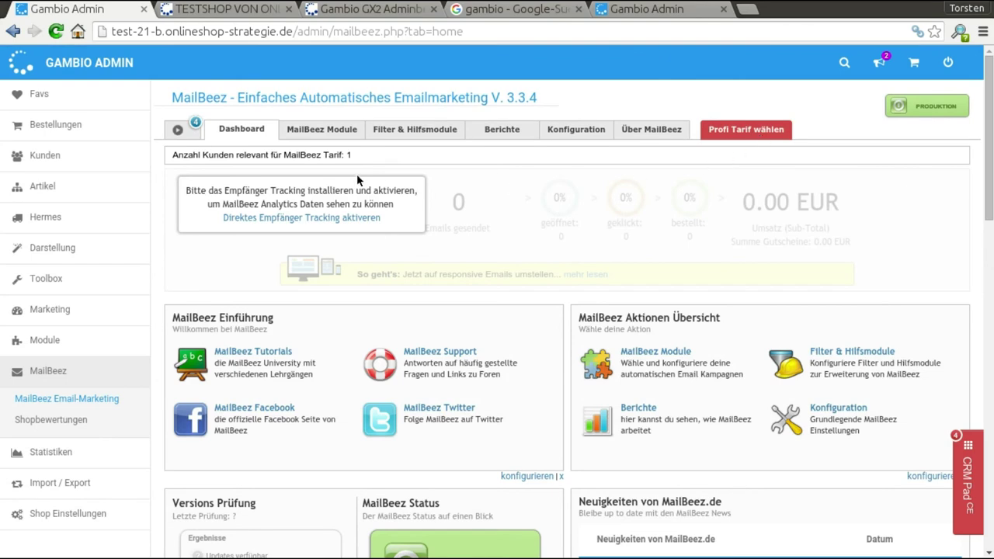
- Review the installed and uninstalled modules under MailBeez Module and check the storefront's Shopbewertungen box
{"action": "left_click", "coordinate": [323, 130]}
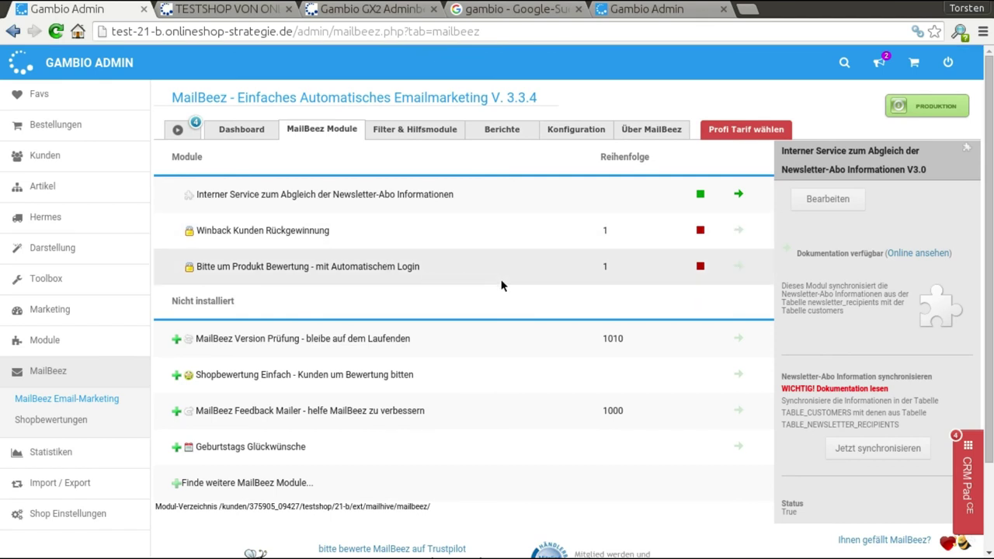
{"action": "scroll", "coordinate": [461, 407], "scroll_direction": "down", "scroll_amount": 1}
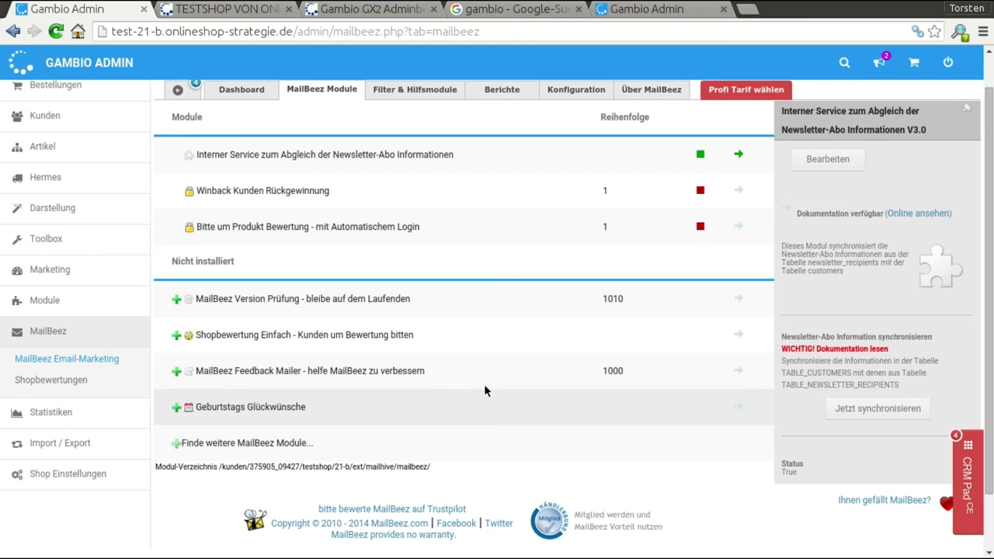
{"action": "scroll", "coordinate": [520, 372], "scroll_direction": "up", "scroll_amount": 1}
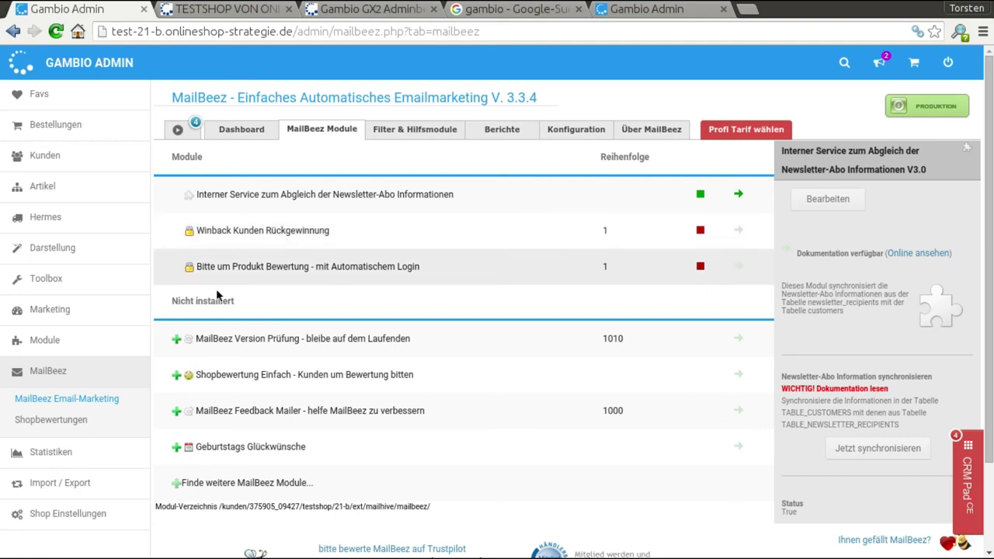
{"action": "left_click", "coordinate": [185, 13]}
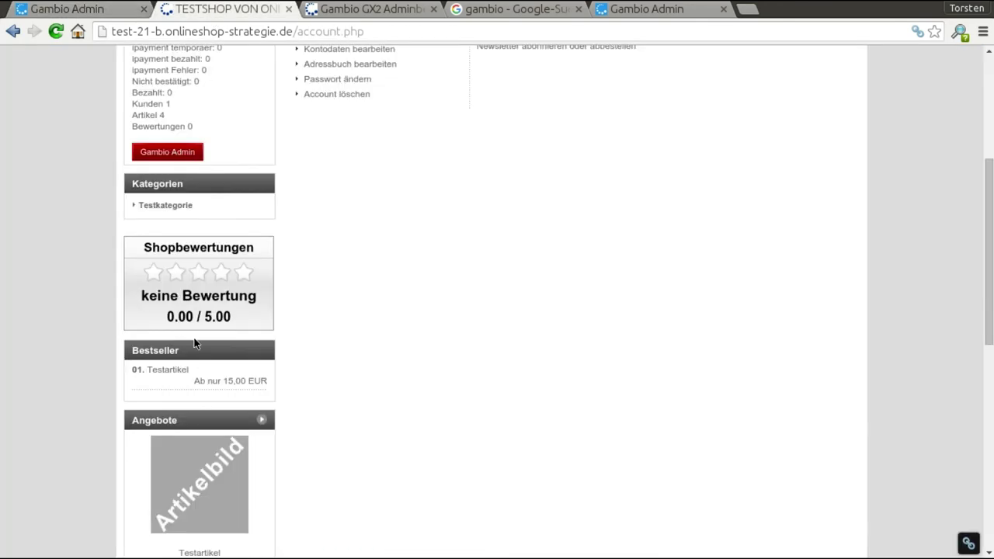
{"action": "left_click", "coordinate": [120, 9]}
- Open the Toolbox cache page and clear the caches for Modulinformationen and Seitenausgabe
{"action": "scroll", "coordinate": [167, 226], "scroll_direction": "down", "scroll_amount": 2}
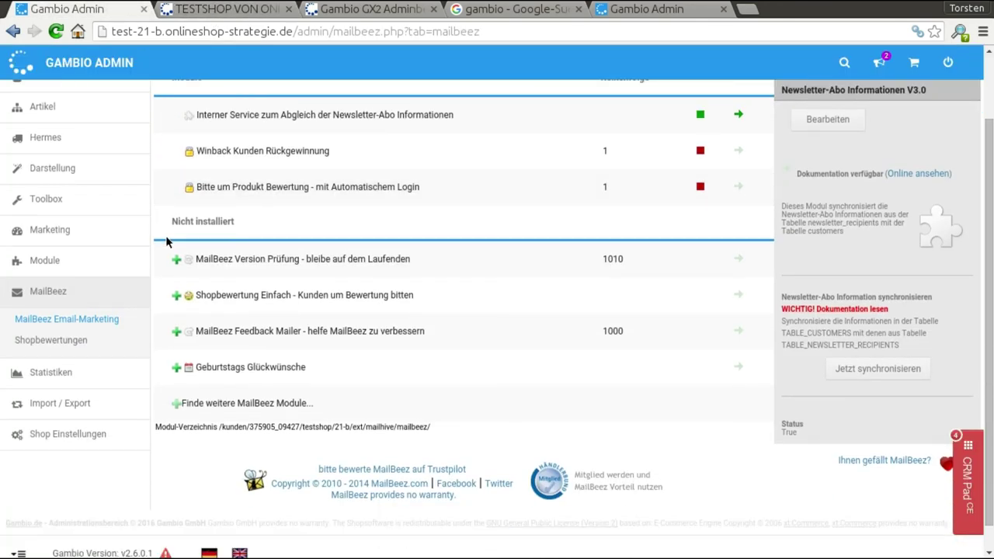
{"action": "mouse_move", "coordinate": [135, 206]}
{"action": "left_click", "coordinate": [169, 196]}
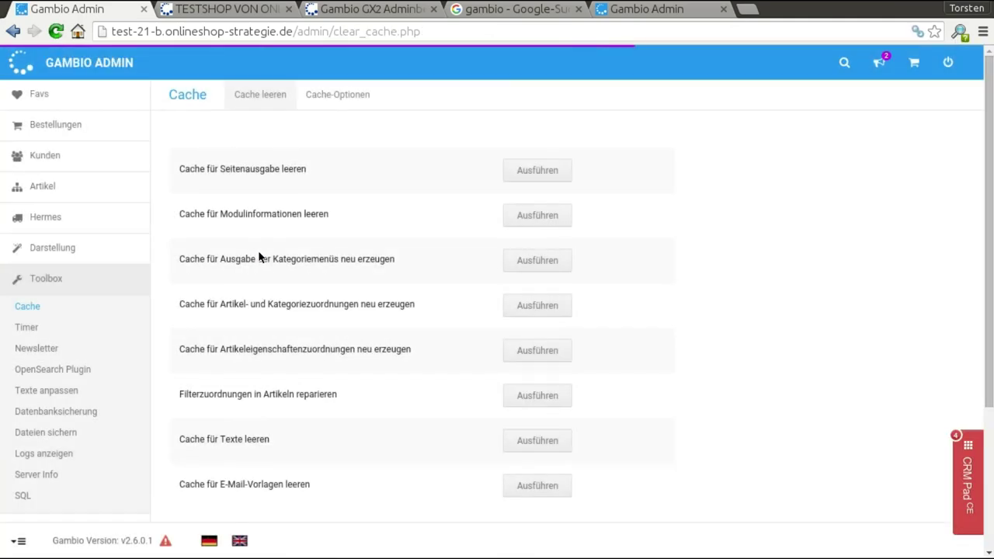
{"action": "left_click", "coordinate": [542, 216]}
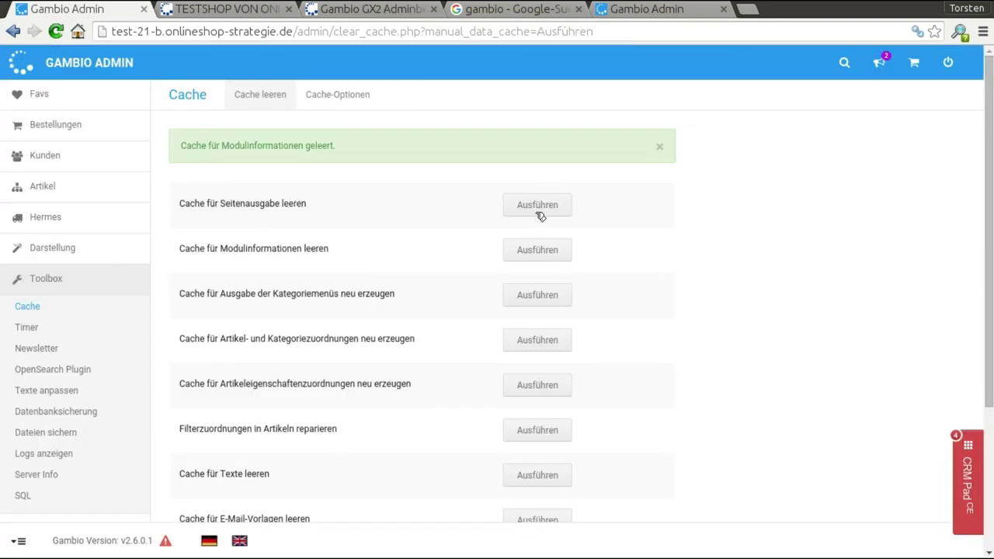
{"action": "left_click", "coordinate": [539, 207]}
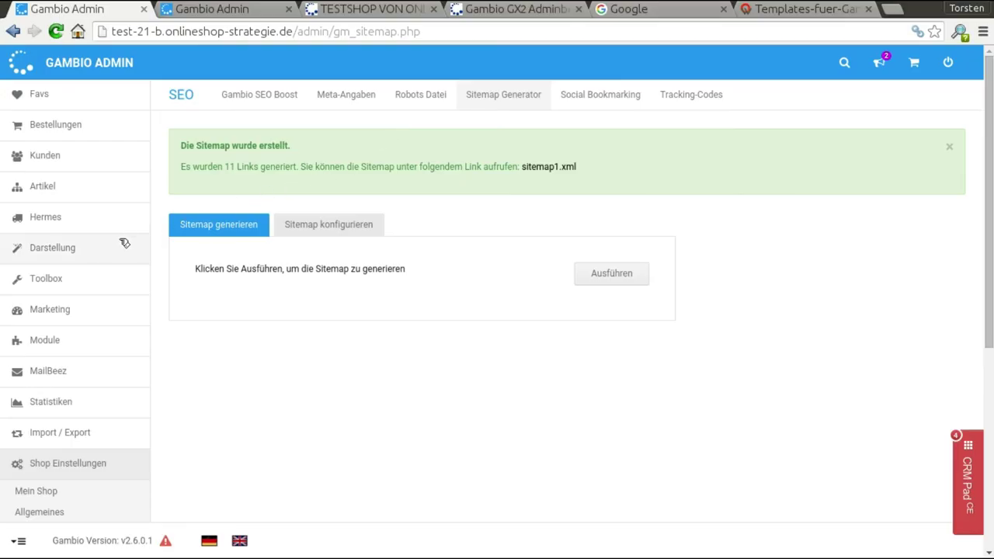
- Open the Content Manager of the test shop's admin
{"action": "mouse_move", "coordinate": [110, 248]}
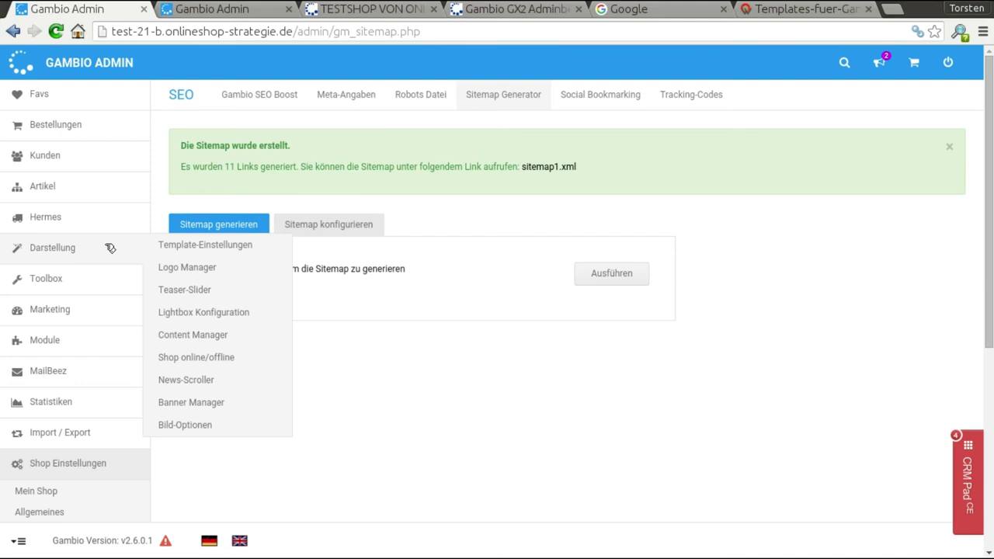
{"action": "left_click", "coordinate": [194, 337]}
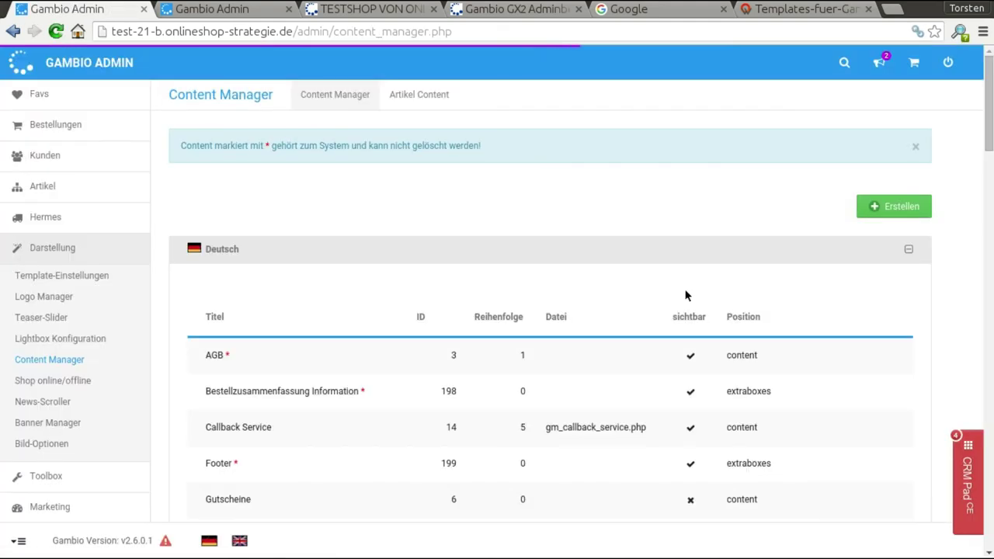
- Start a new German content entry and check the available Position options without changing the selection
{"action": "left_click", "coordinate": [895, 209]}
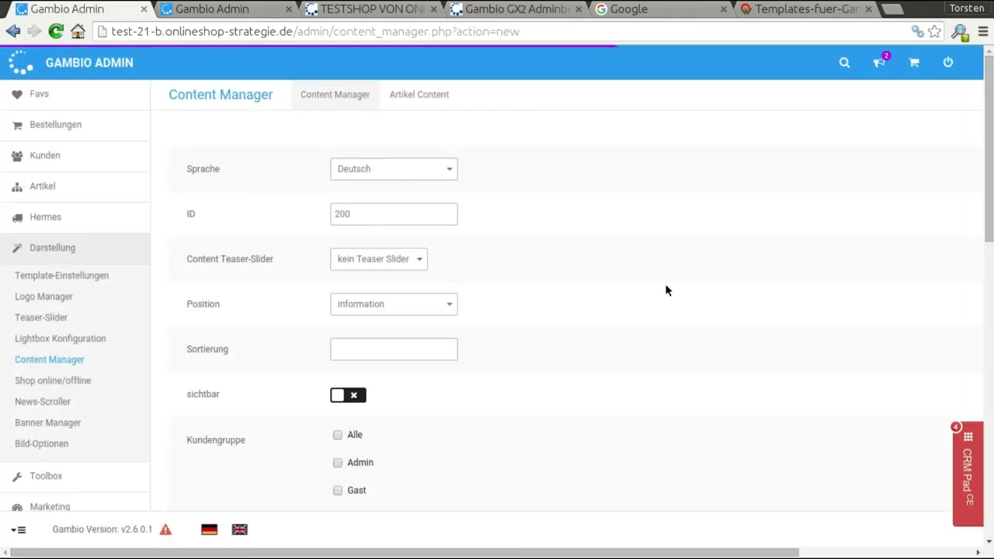
{"action": "scroll", "coordinate": [665, 289], "scroll_direction": "down", "scroll_amount": 1}
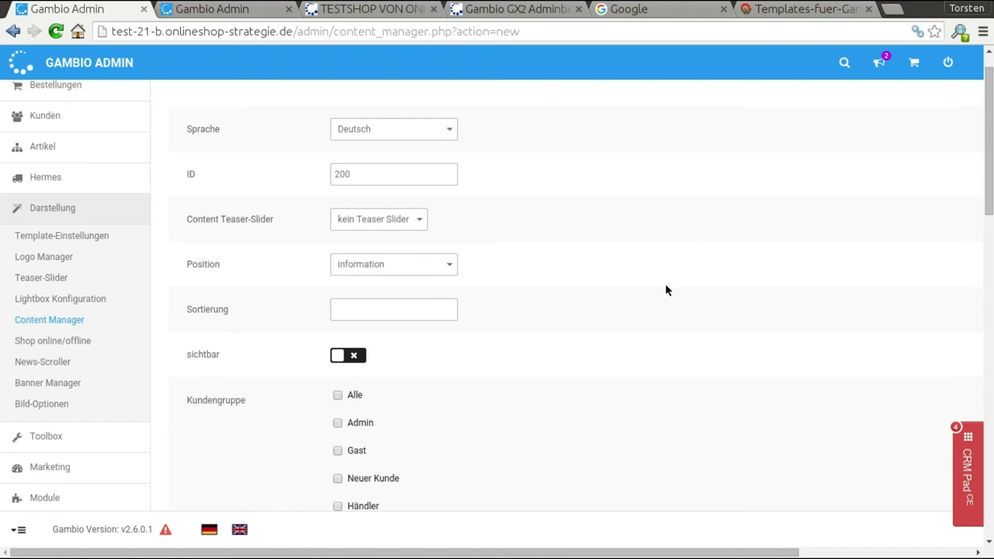
{"action": "left_click", "coordinate": [386, 264]}
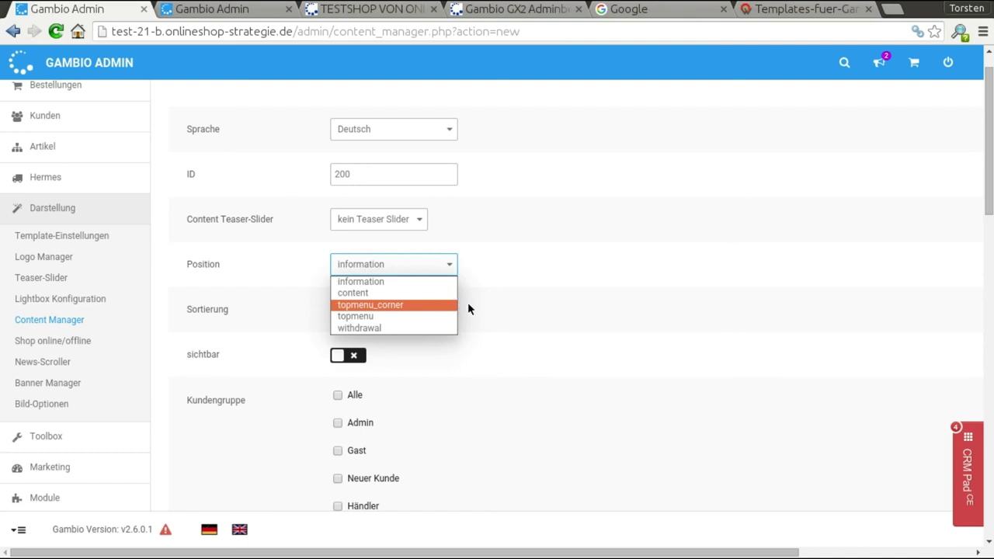
{"action": "left_click", "coordinate": [509, 307]}
- Make the new content visible and try limiting its Kundengruppe to Admin, clearing that group again
{"action": "scroll", "coordinate": [513, 311], "scroll_direction": "down", "scroll_amount": 5}
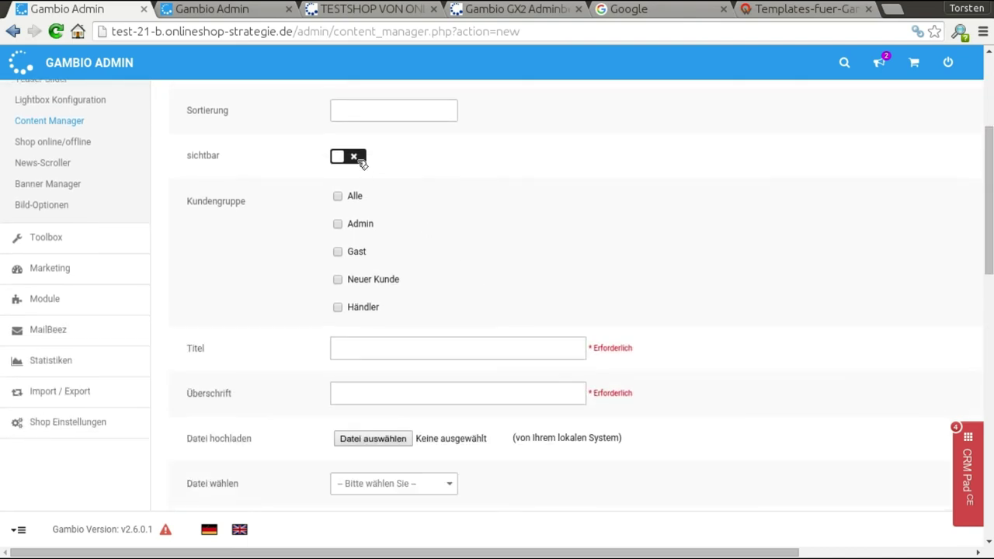
{"action": "left_click", "coordinate": [361, 159]}
{"action": "left_click", "coordinate": [337, 224]}
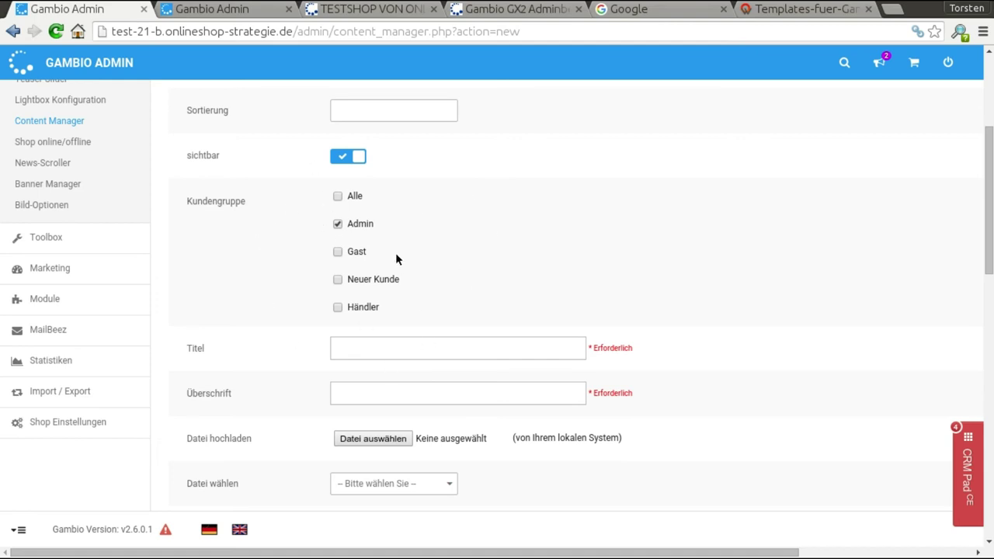
{"action": "left_click", "coordinate": [340, 225]}
{"action": "scroll", "coordinate": [320, 276], "scroll_direction": "down", "scroll_amount": 2}
{"action": "scroll", "coordinate": [318, 278], "scroll_direction": "down", "scroll_amount": 1}
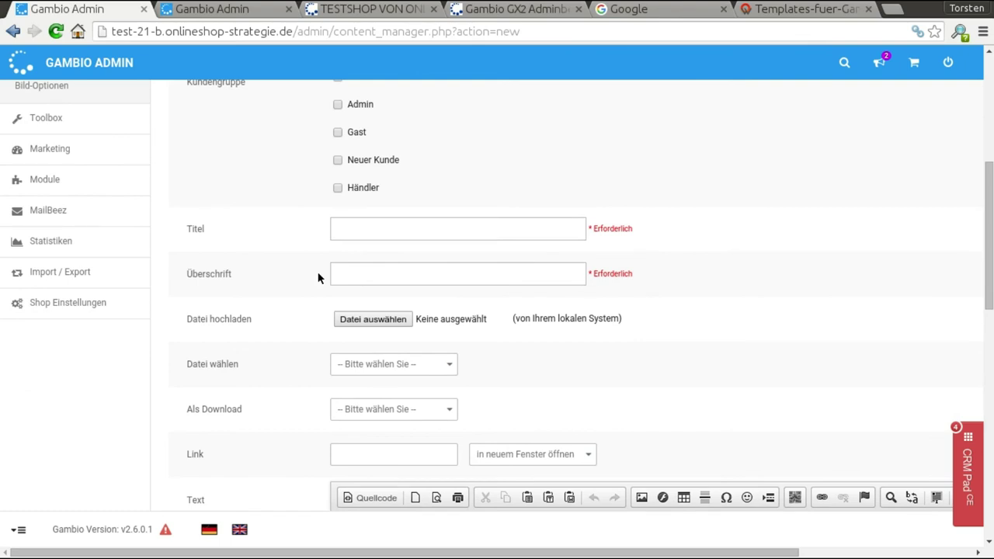
- Examine the new content's Titel, Überschrift, file, download and link fields and its text editor
{"action": "left_click", "coordinate": [377, 235]}
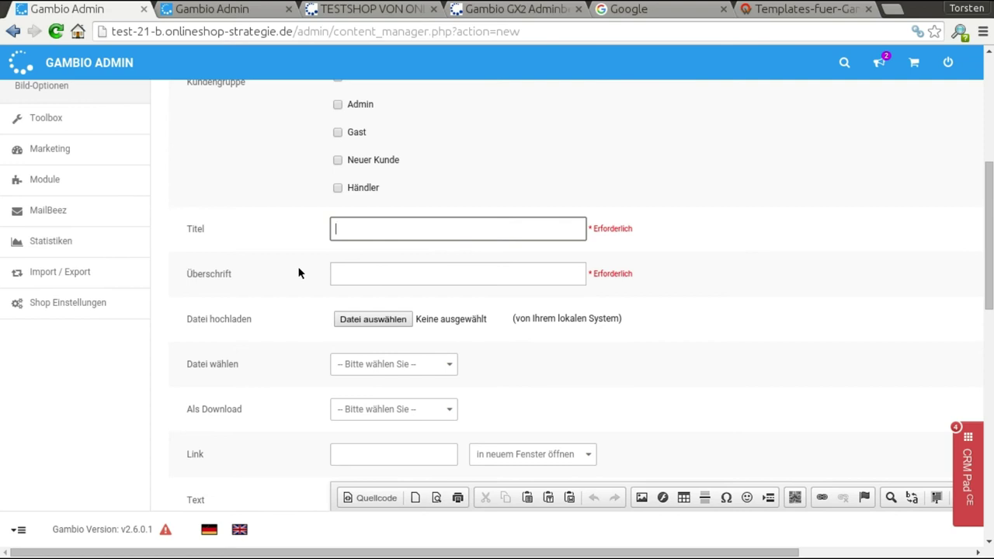
{"action": "scroll", "coordinate": [306, 266], "scroll_direction": "down", "scroll_amount": 3}
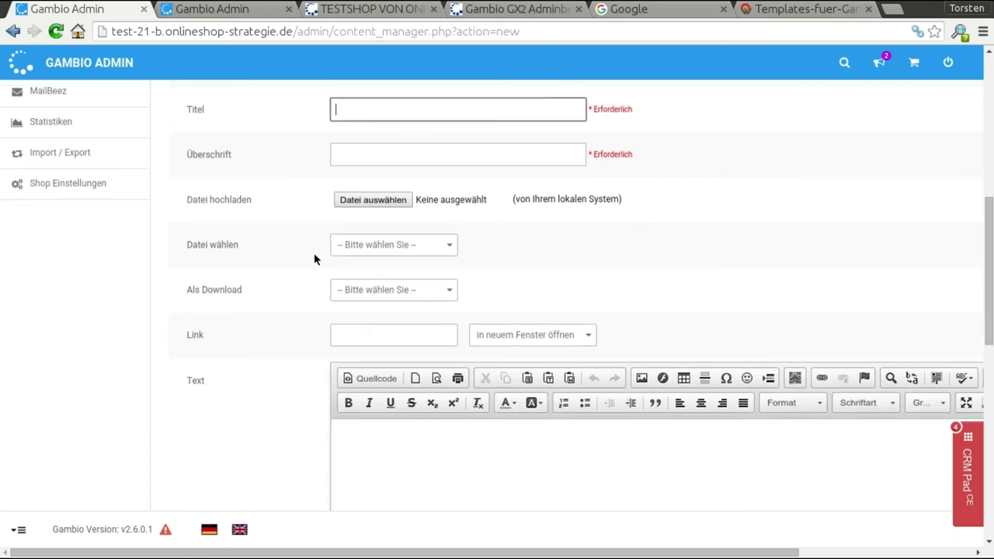
{"action": "scroll", "coordinate": [312, 247], "scroll_direction": "up", "scroll_amount": 1}
{"action": "left_click", "coordinate": [365, 195]}
{"action": "scroll", "coordinate": [319, 207], "scroll_direction": "up", "scroll_amount": 1}
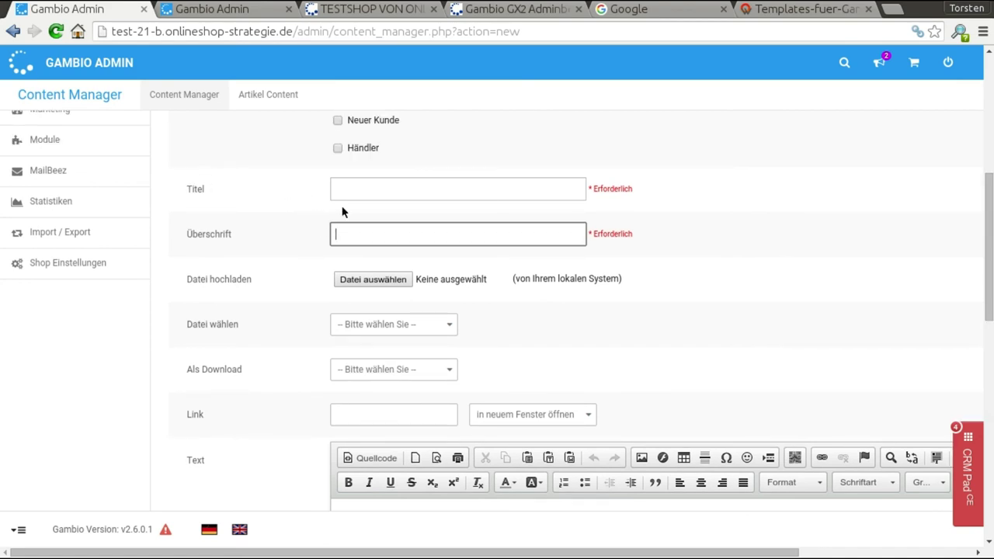
{"action": "scroll", "coordinate": [311, 256], "scroll_direction": "down", "scroll_amount": 1}
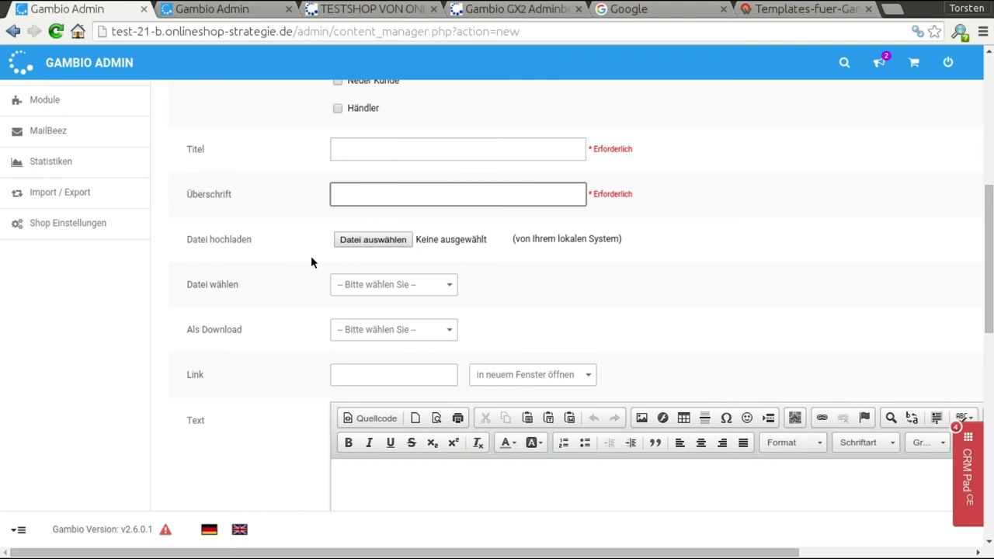
{"action": "scroll", "coordinate": [311, 255], "scroll_direction": "down", "scroll_amount": 7}
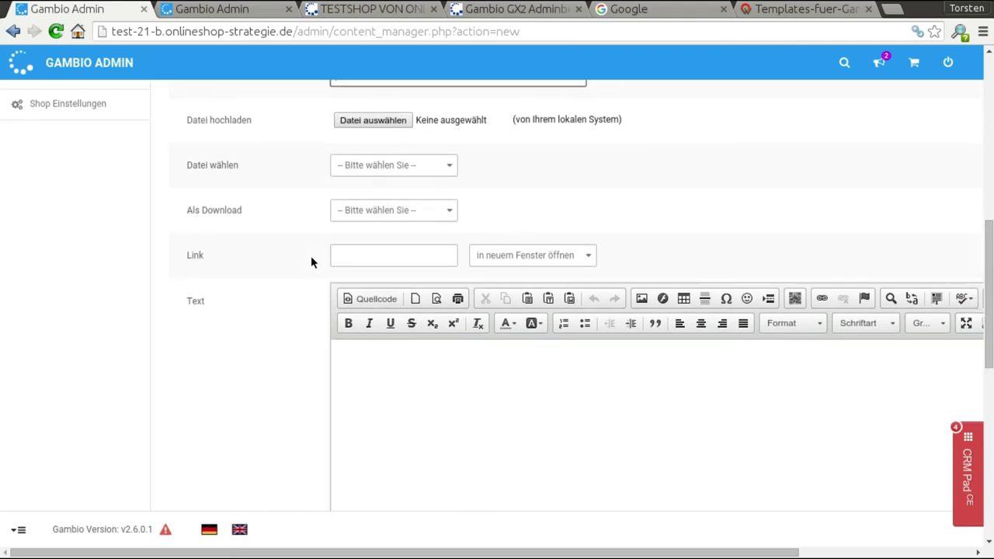
{"action": "left_click", "coordinate": [590, 284]}
{"action": "left_click_drag", "start_coordinate": [564, 552], "coordinate": [726, 536]}
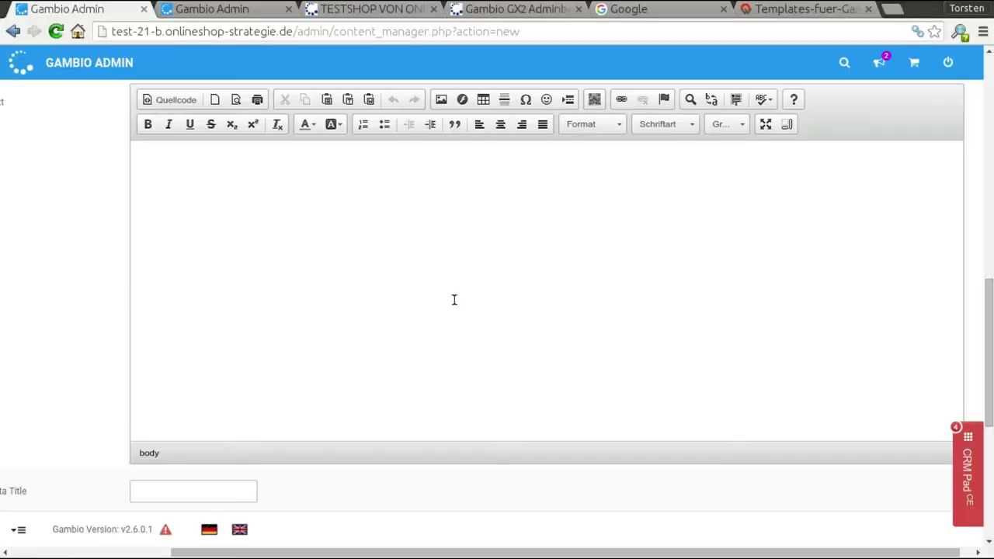
- Examine the new content's Meta Title, Meta Keywords, Meta Description and URL Keywords fields
{"action": "scroll", "coordinate": [454, 314], "scroll_direction": "down", "scroll_amount": 4}
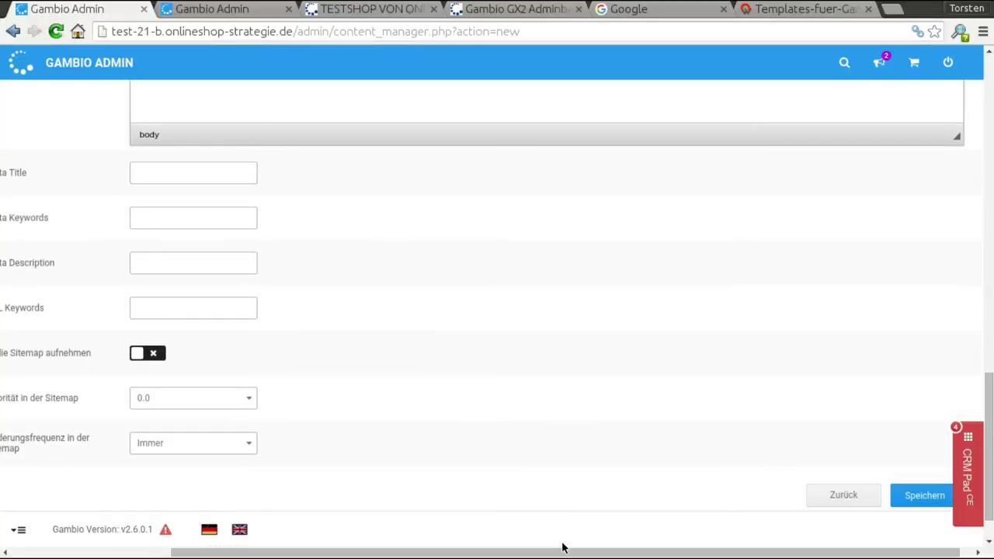
{"action": "left_click_drag", "start_coordinate": [535, 553], "coordinate": [404, 553]}
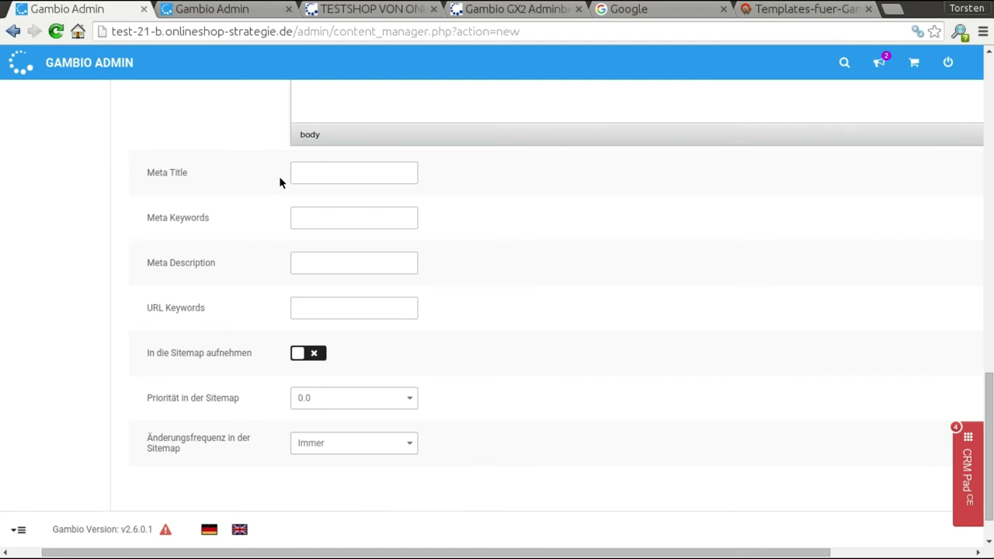
{"action": "left_click", "coordinate": [335, 169]}
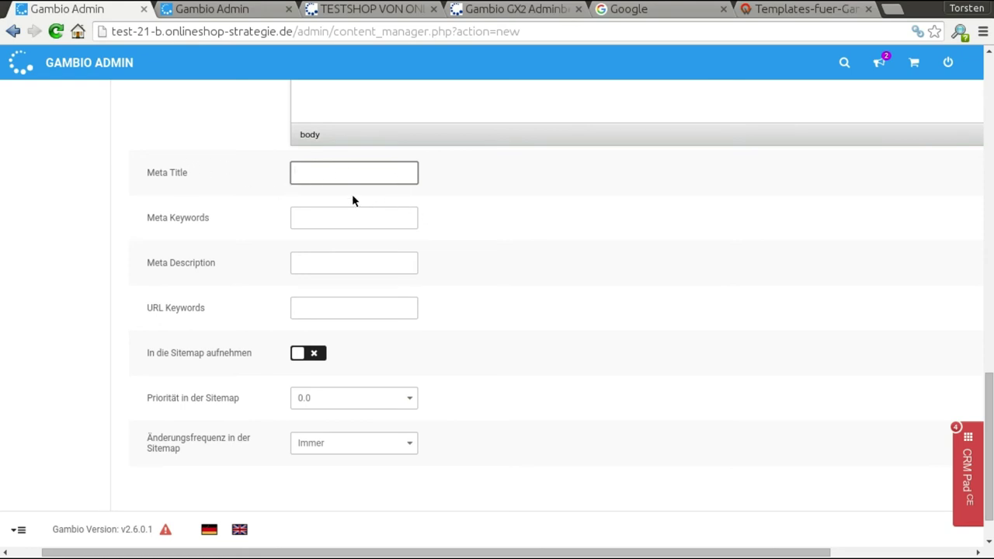
{"action": "left_click", "coordinate": [330, 271]}
{"action": "left_click", "coordinate": [346, 311]}
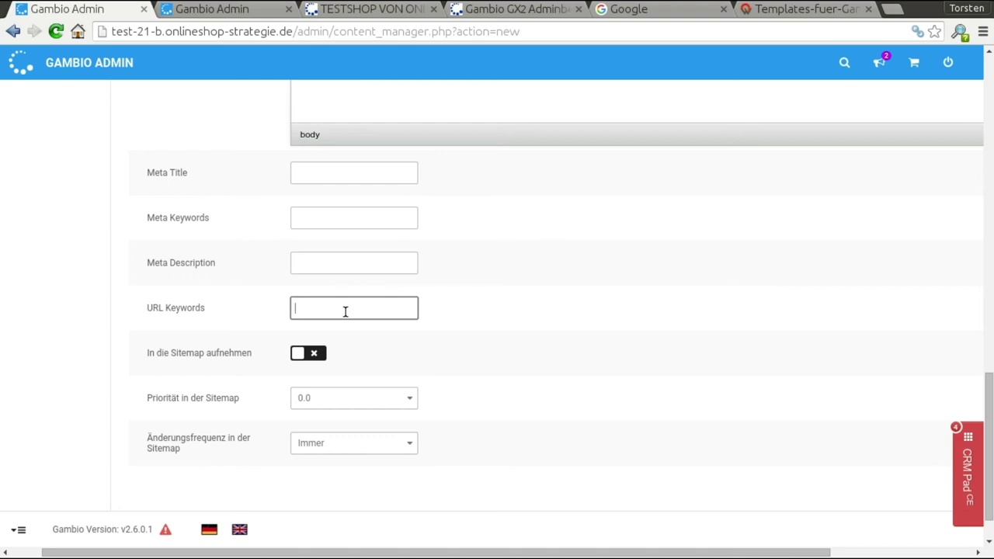
{"action": "scroll", "coordinate": [346, 311], "scroll_direction": "down", "scroll_amount": 2}
- Include the new content in the sitemap and set its sitemap priority to 0.8
{"action": "left_click", "coordinate": [313, 304]}
{"action": "left_click", "coordinate": [402, 349]}
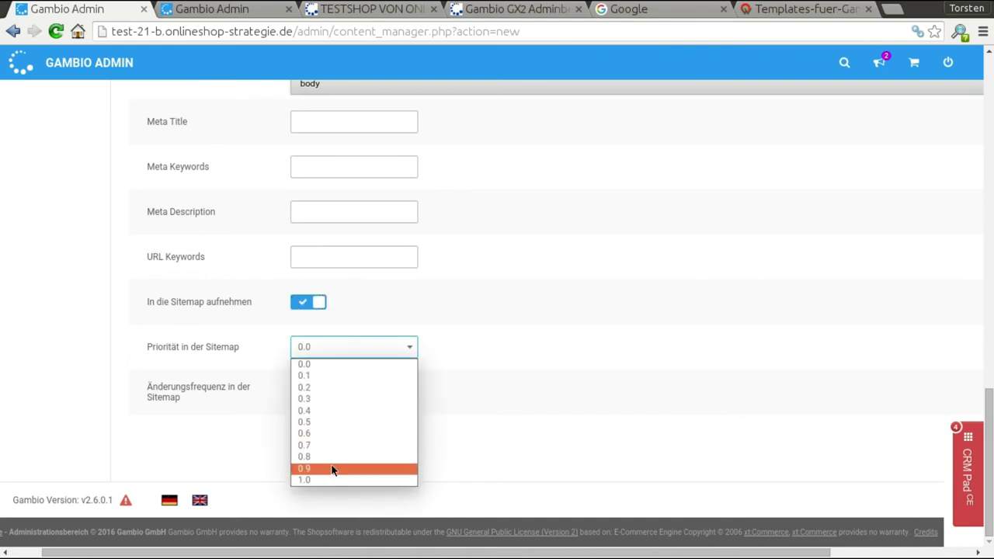
{"action": "left_click", "coordinate": [517, 379]}
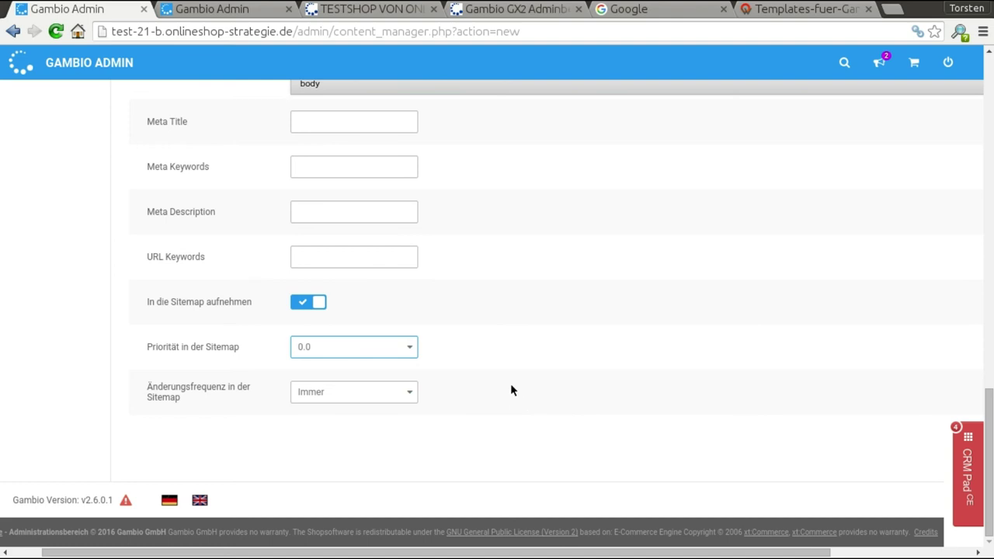
{"action": "left_click", "coordinate": [366, 347]}
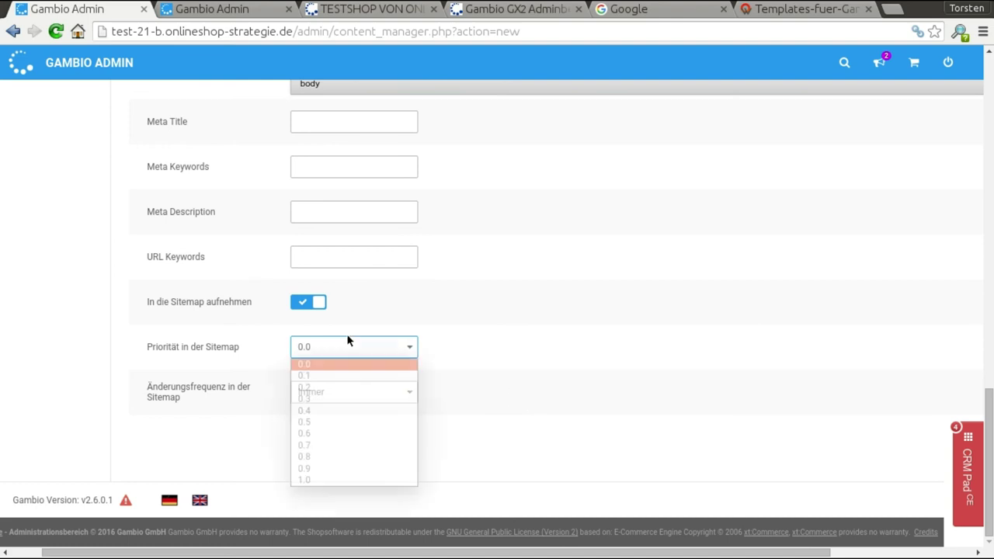
{"action": "left_click", "coordinate": [332, 458]}
{"action": "scroll", "coordinate": [765, 379], "scroll_direction": "up", "scroll_amount": 1}
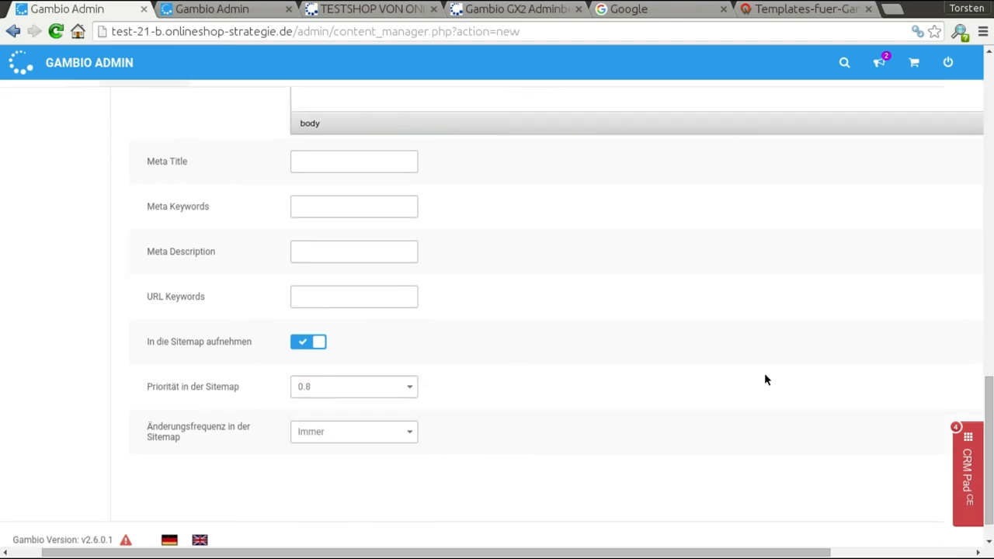
- Collapse the admin's side navigation and leave the new content form without saving
{"action": "scroll", "coordinate": [767, 381], "scroll_direction": "down", "scroll_amount": 1}
{"action": "scroll", "coordinate": [498, 311], "scroll_direction": "right", "scroll_amount": 5}
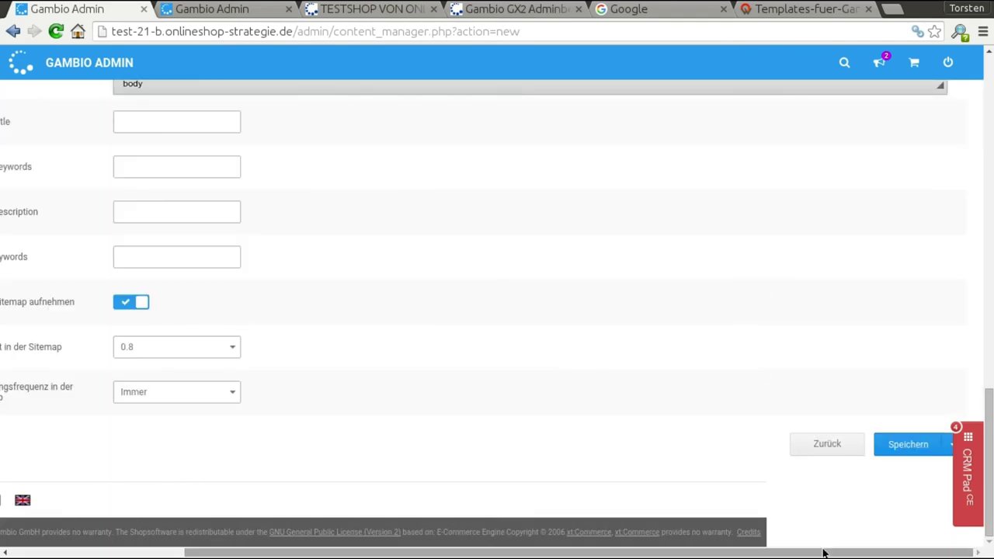
{"action": "left_click_drag", "start_coordinate": [870, 552], "coordinate": [695, 552]}
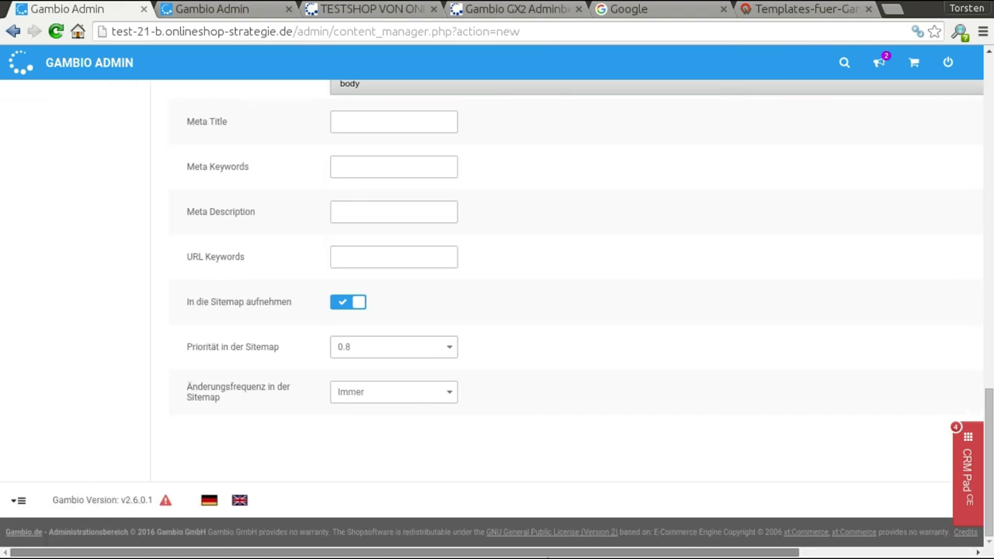
{"action": "scroll", "coordinate": [602, 464], "scroll_direction": "up", "scroll_amount": 15}
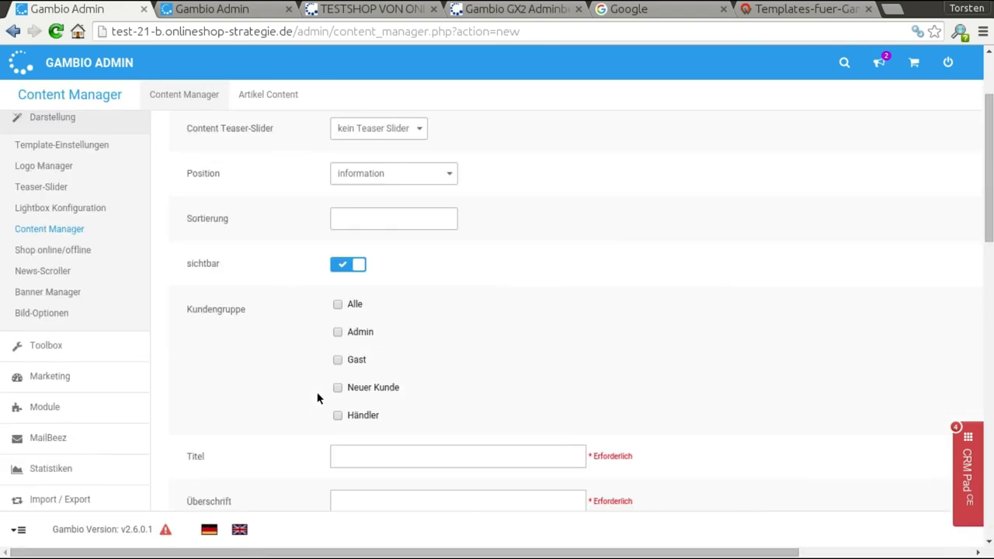
{"action": "scroll", "coordinate": [317, 399], "scroll_direction": "down", "scroll_amount": 2}
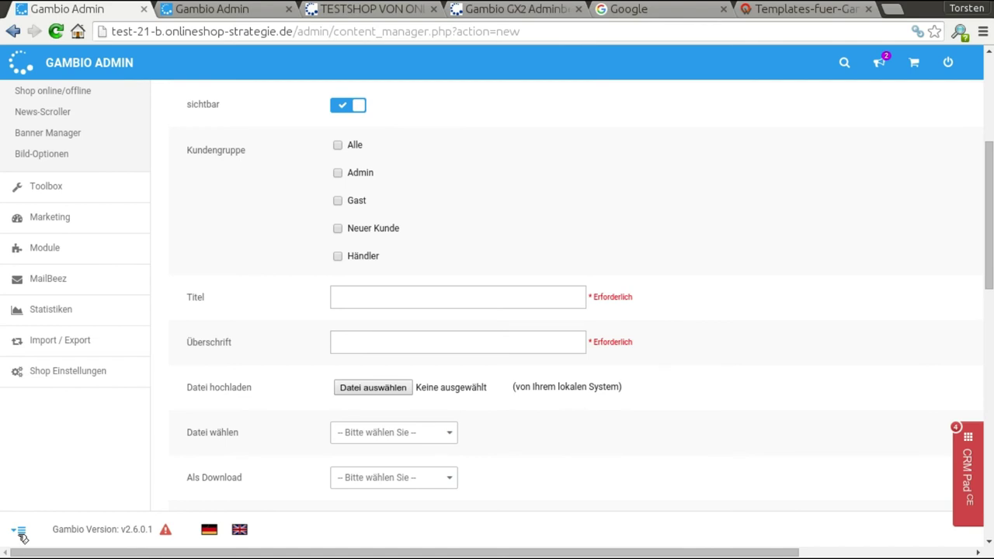
{"action": "left_click", "coordinate": [21, 533]}
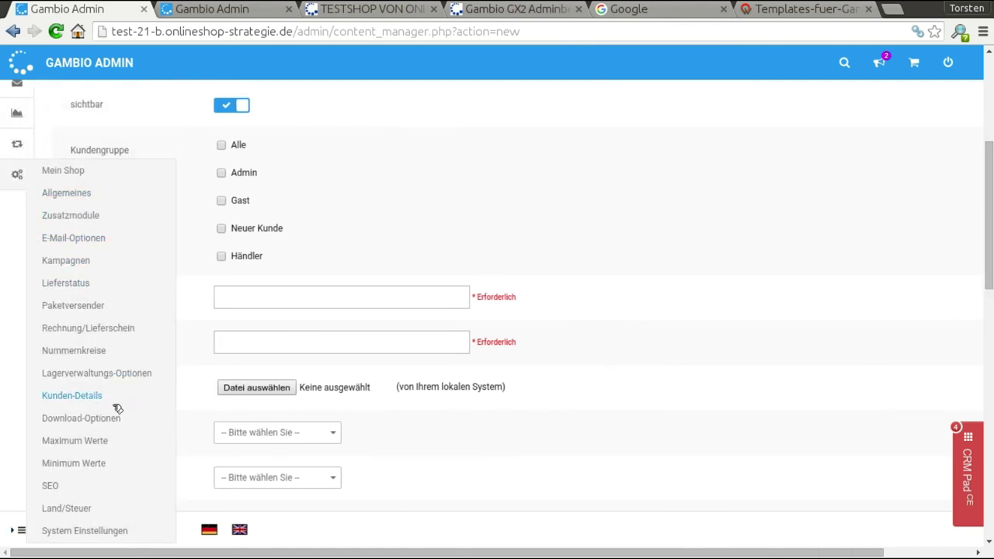
{"action": "scroll", "coordinate": [653, 464], "scroll_direction": "down", "scroll_amount": 1}
{"action": "scroll", "coordinate": [653, 470], "scroll_direction": "down", "scroll_amount": 5}
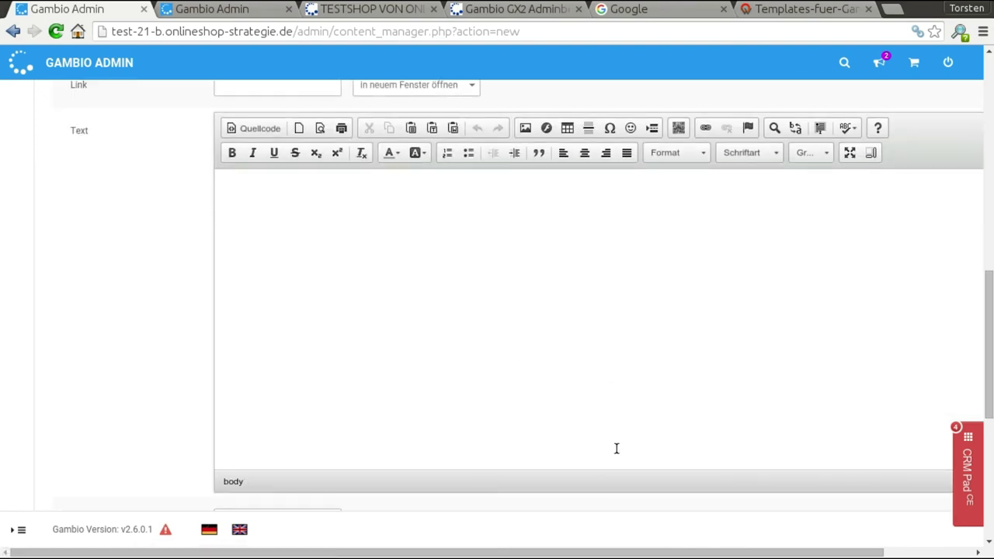
{"action": "scroll", "coordinate": [915, 539], "scroll_direction": "right", "scroll_amount": 3}
{"action": "scroll", "coordinate": [574, 544], "scroll_direction": "left", "scroll_amount": 3}
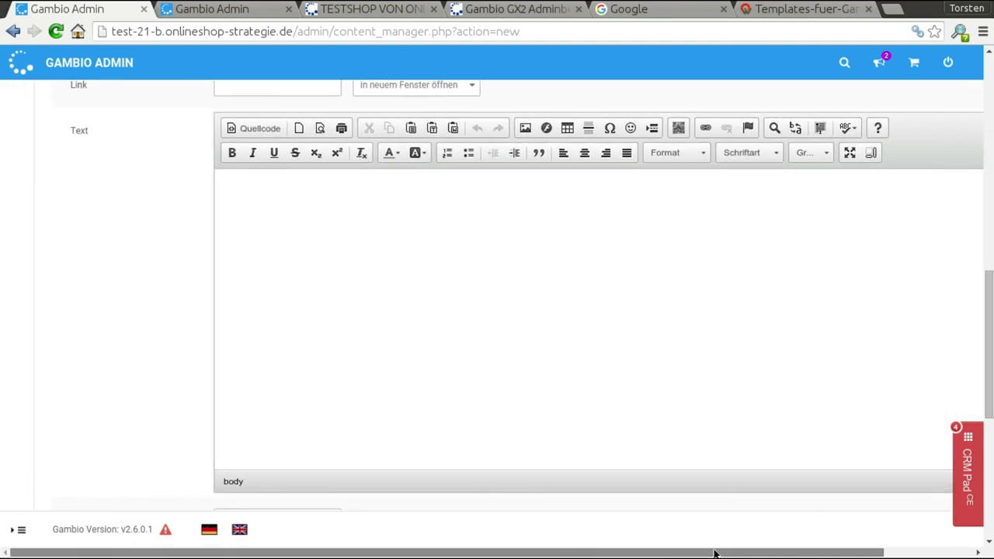
{"action": "scroll", "coordinate": [758, 534], "scroll_direction": "down", "scroll_amount": 1}
{"action": "scroll", "coordinate": [773, 511], "scroll_direction": "down", "scroll_amount": 4}
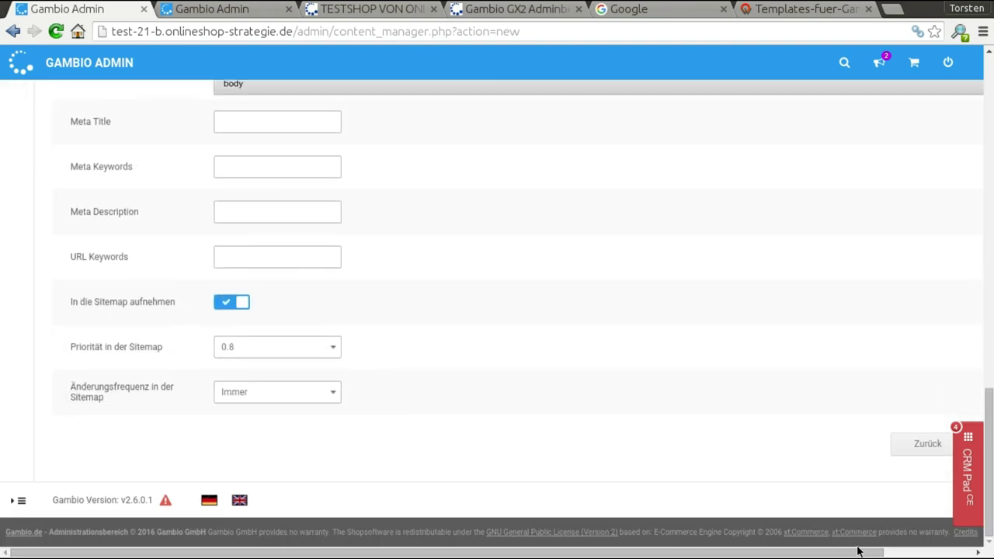
{"action": "left_click", "coordinate": [921, 452]}
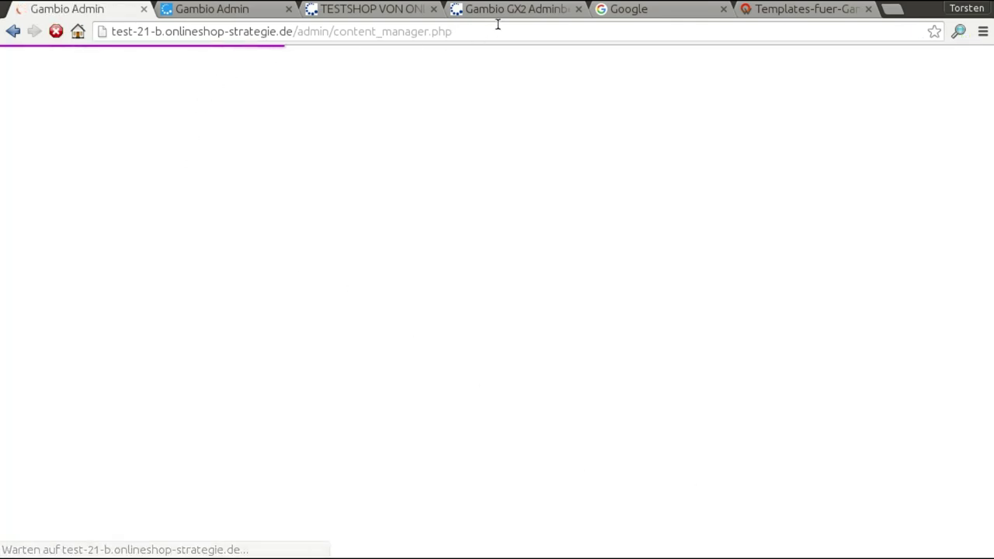
- Switch to the 21-c test shop's GX2 admin and open its Content Manager
{"action": "left_click", "coordinate": [513, 8]}
{"action": "scroll", "coordinate": [422, 351], "scroll_direction": "down", "scroll_amount": 7}
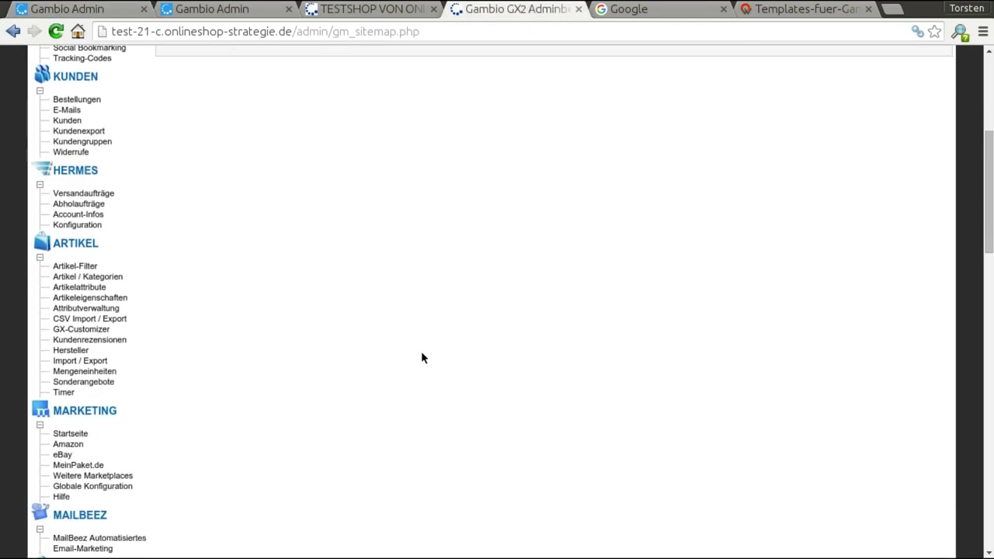
{"action": "scroll", "coordinate": [422, 358], "scroll_direction": "down", "scroll_amount": 1}
{"action": "scroll", "coordinate": [422, 354], "scroll_direction": "down", "scroll_amount": 5}
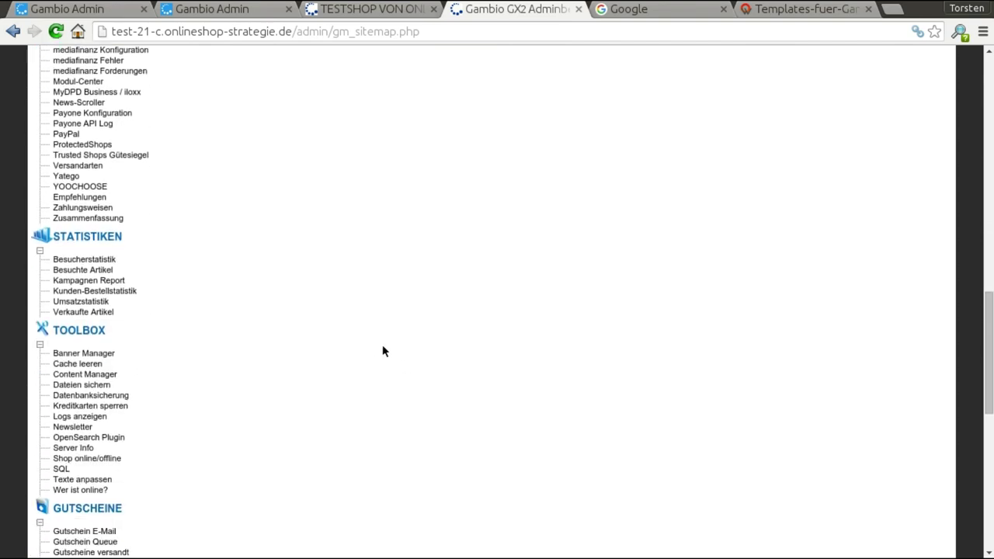
{"action": "left_click", "coordinate": [109, 376]}
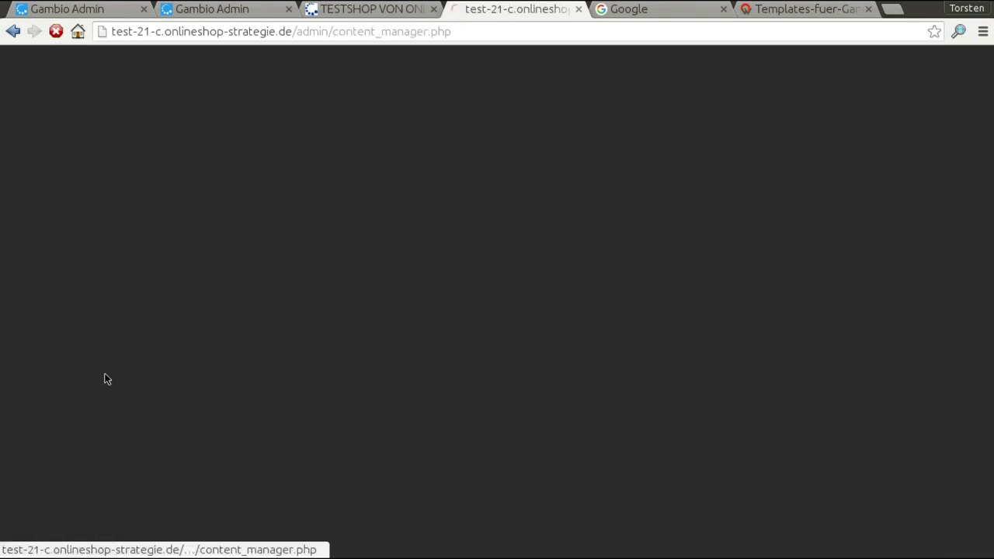
- Look through the German and English content lists down to the option for creating new content
{"action": "scroll", "coordinate": [371, 372], "scroll_direction": "down", "scroll_amount": 4}
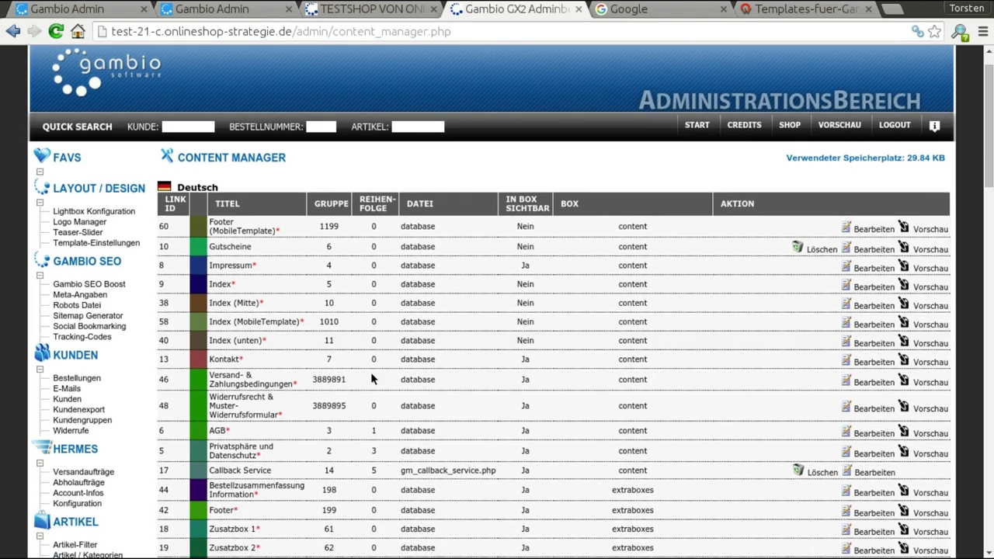
{"action": "scroll", "coordinate": [504, 424], "scroll_direction": "down", "scroll_amount": 4}
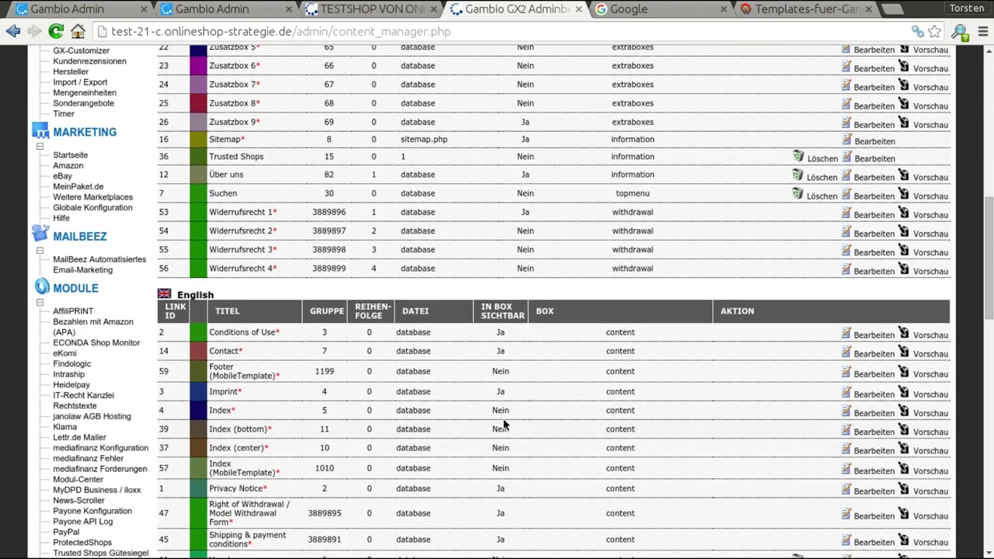
{"action": "scroll", "coordinate": [503, 424], "scroll_direction": "down", "scroll_amount": 6}
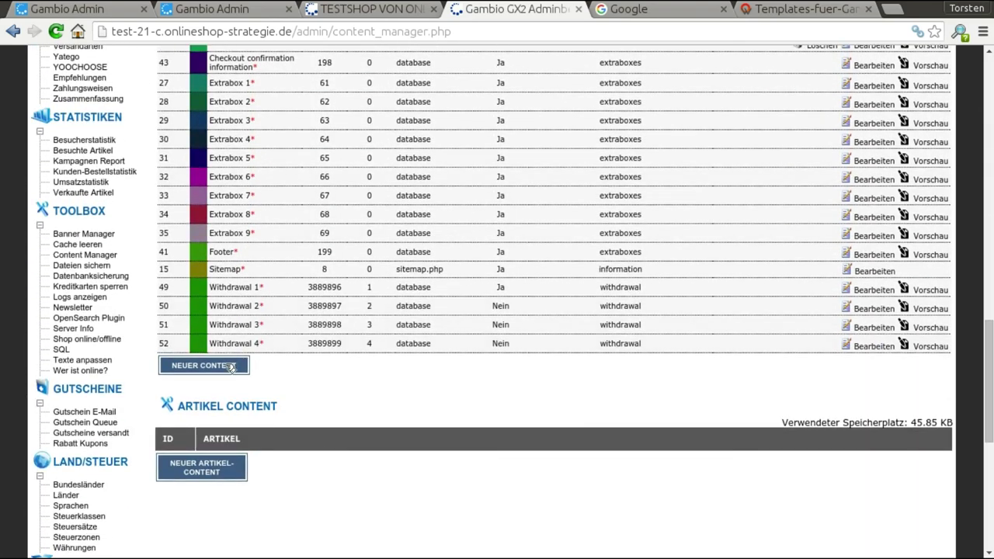
- Open the form for creating new content and look through its fields down to the sitemap settings
{"action": "left_click", "coordinate": [231, 367]}
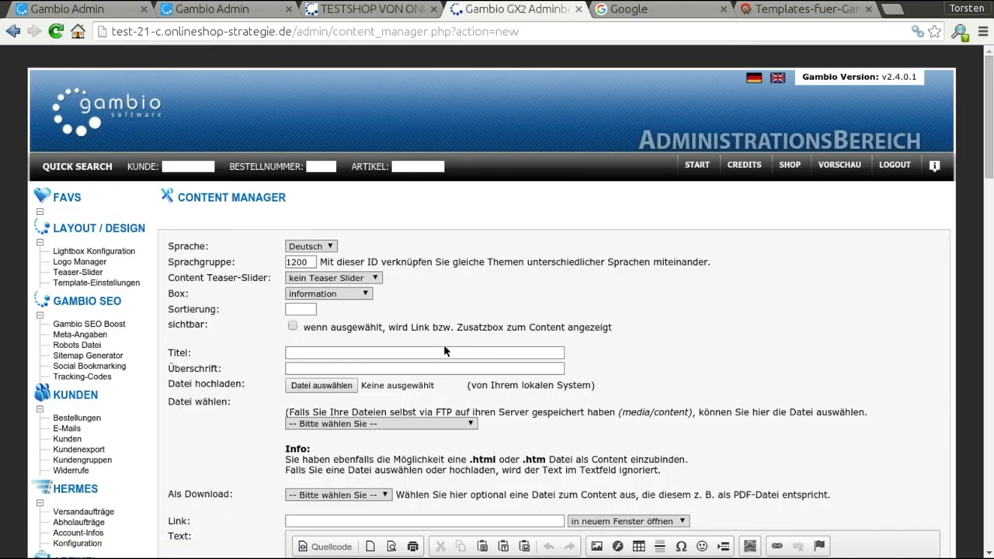
{"action": "scroll", "coordinate": [444, 350], "scroll_direction": "down", "scroll_amount": 8}
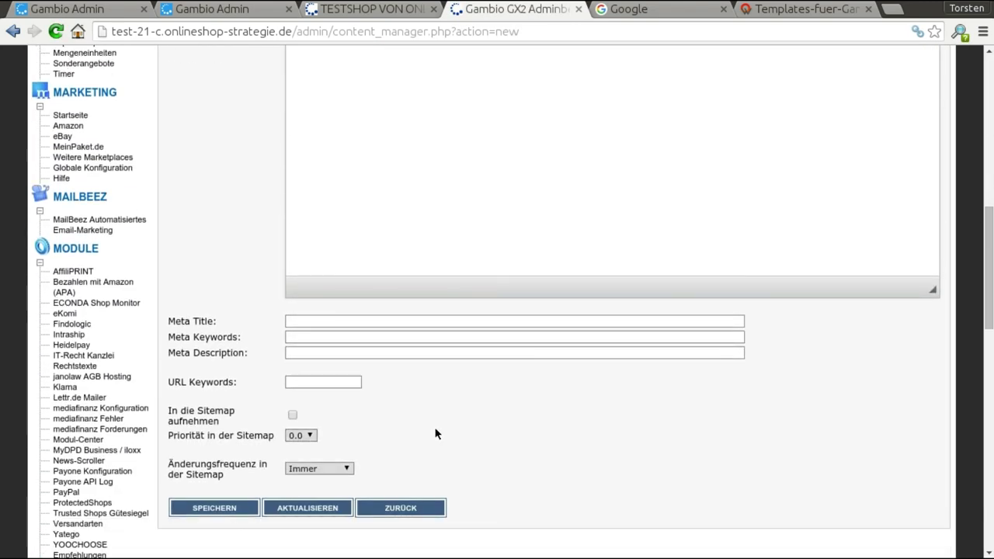
- Switch to the 21-b test shop's admin and start a new category from the categories and articles overview
{"action": "left_click", "coordinate": [106, 15]}
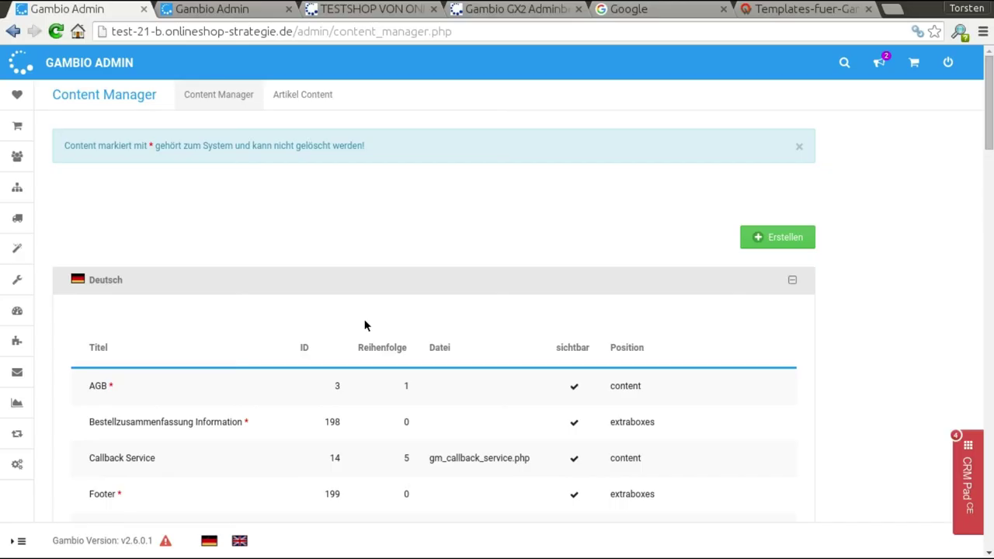
{"action": "mouse_move", "coordinate": [18, 157]}
{"action": "mouse_move", "coordinate": [17, 187]}
{"action": "left_click", "coordinate": [103, 188]}
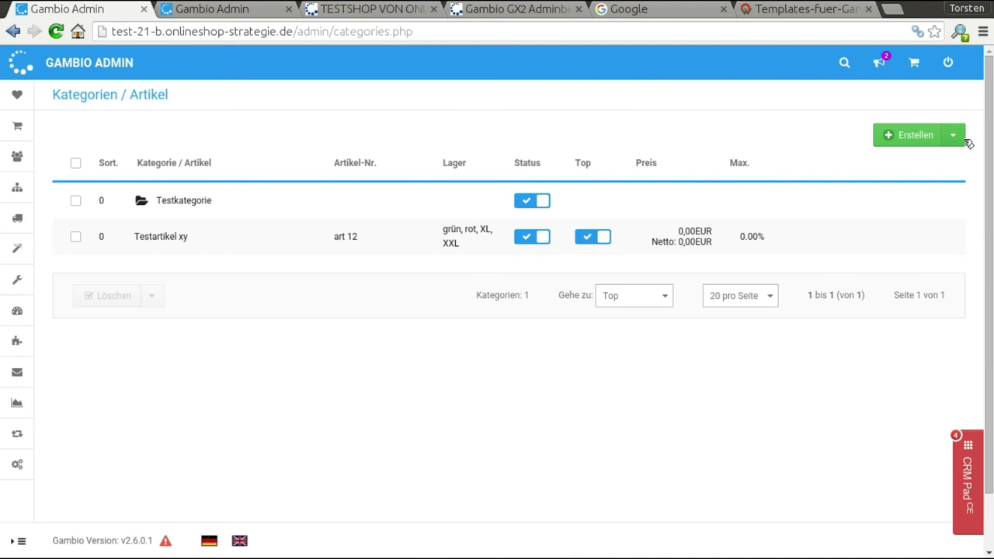
{"action": "left_click", "coordinate": [956, 136]}
{"action": "left_click", "coordinate": [898, 179]}
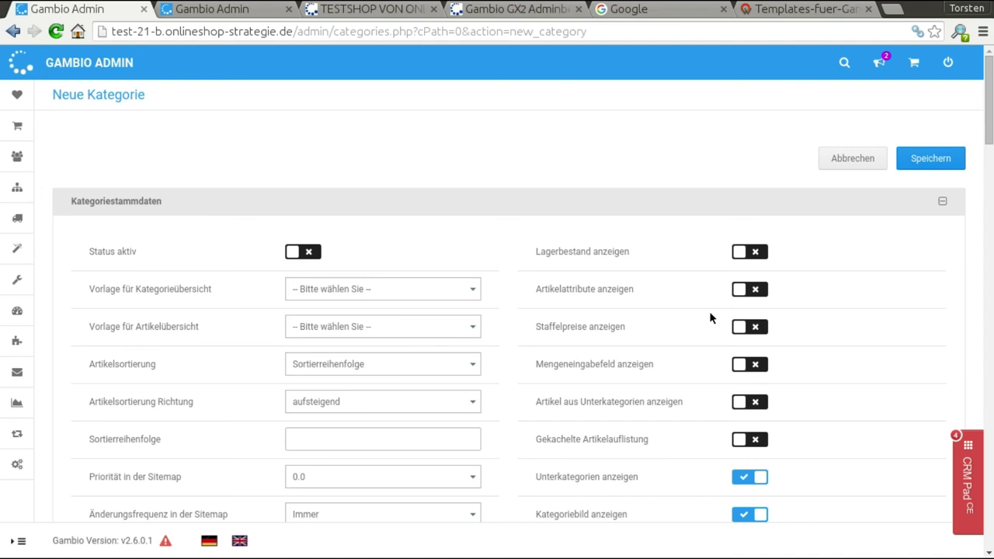
- Check the template choices for the category overview and set the new category's sitemap priority to 1.0
{"action": "scroll", "coordinate": [710, 318], "scroll_direction": "down", "scroll_amount": 3}
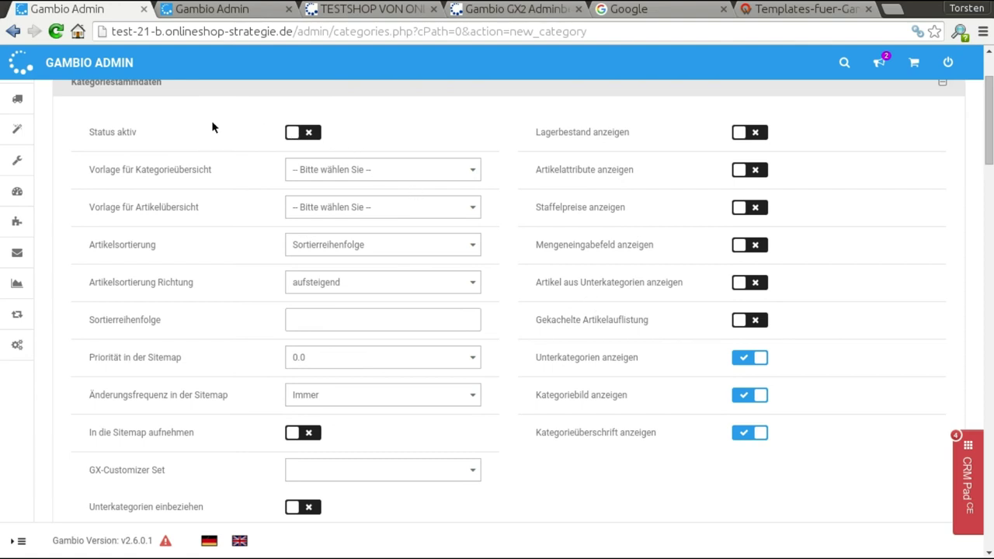
{"action": "left_click", "coordinate": [362, 169]}
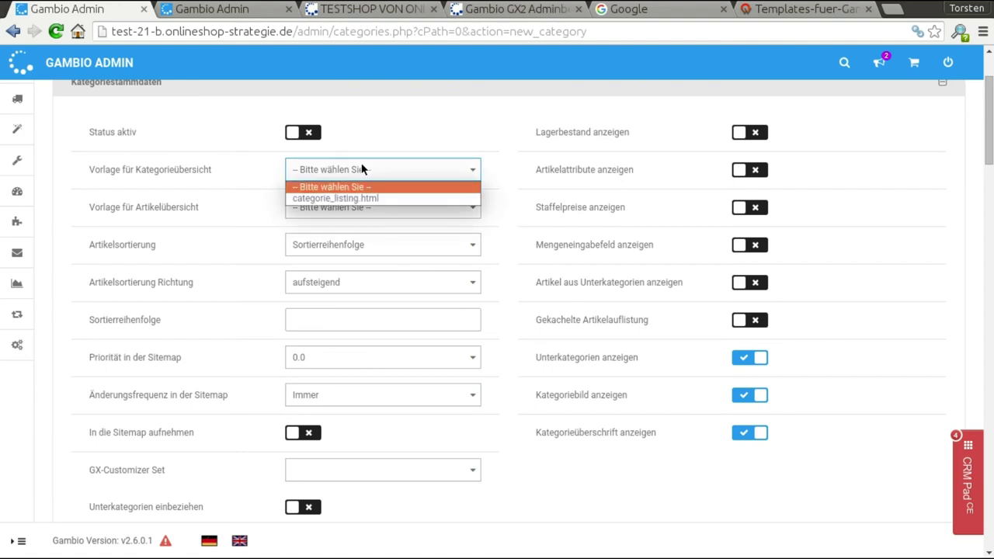
{"action": "left_click", "coordinate": [362, 170]}
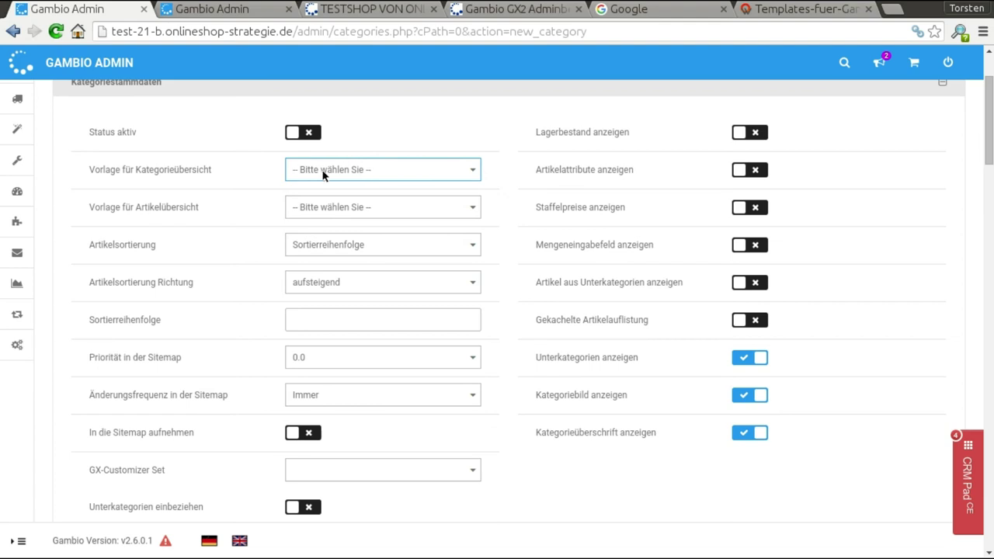
{"action": "scroll", "coordinate": [526, 245], "scroll_direction": "down", "scroll_amount": 1}
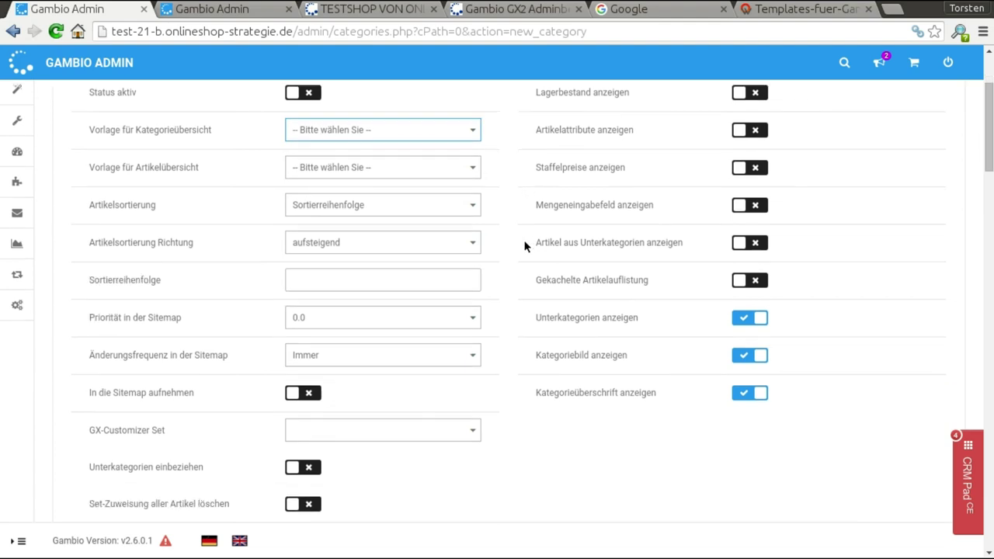
{"action": "left_click", "coordinate": [359, 320]}
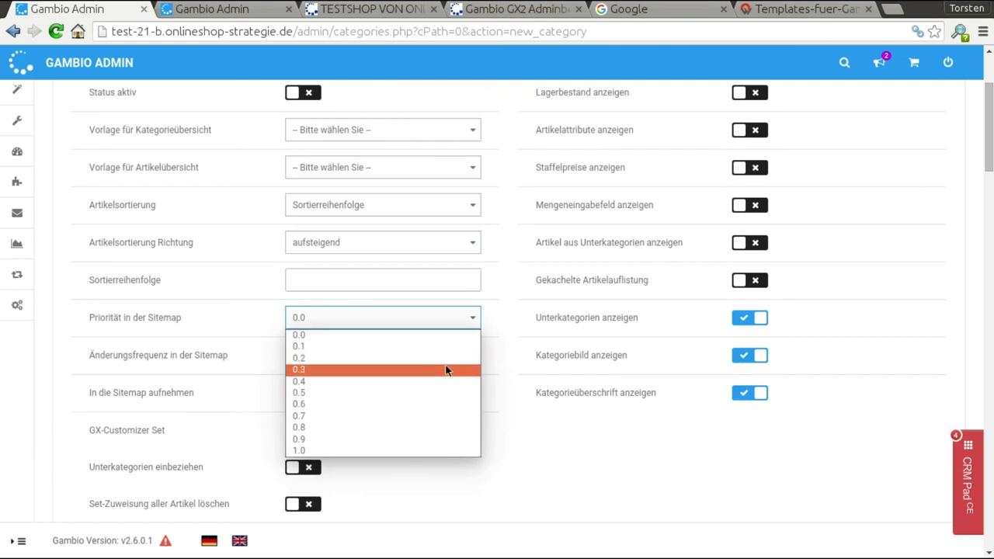
{"action": "left_click", "coordinate": [358, 450]}
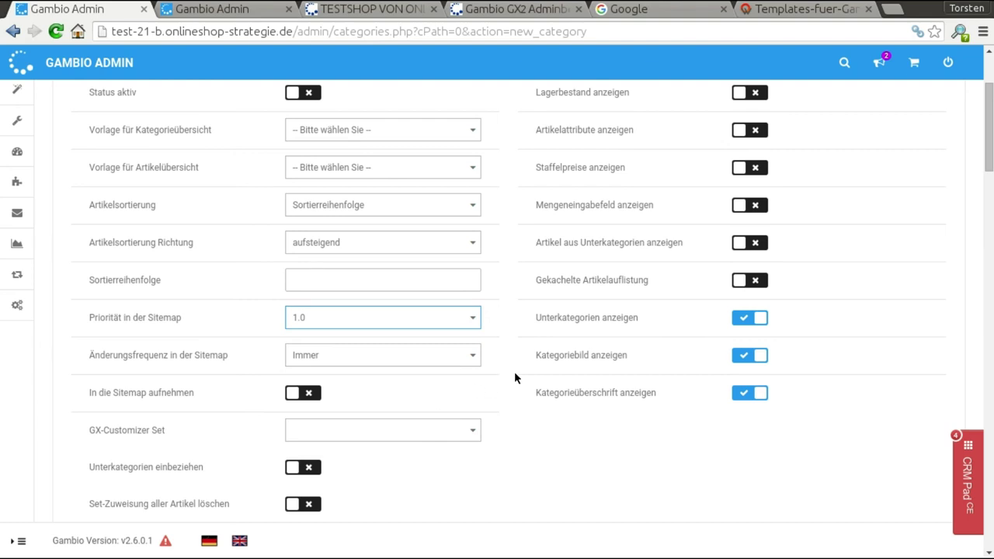
- Enable the inclusion of subcategories (Unterkategorien einbeziehen) in the new category's master data
{"action": "scroll", "coordinate": [490, 365], "scroll_direction": "down", "scroll_amount": 1}
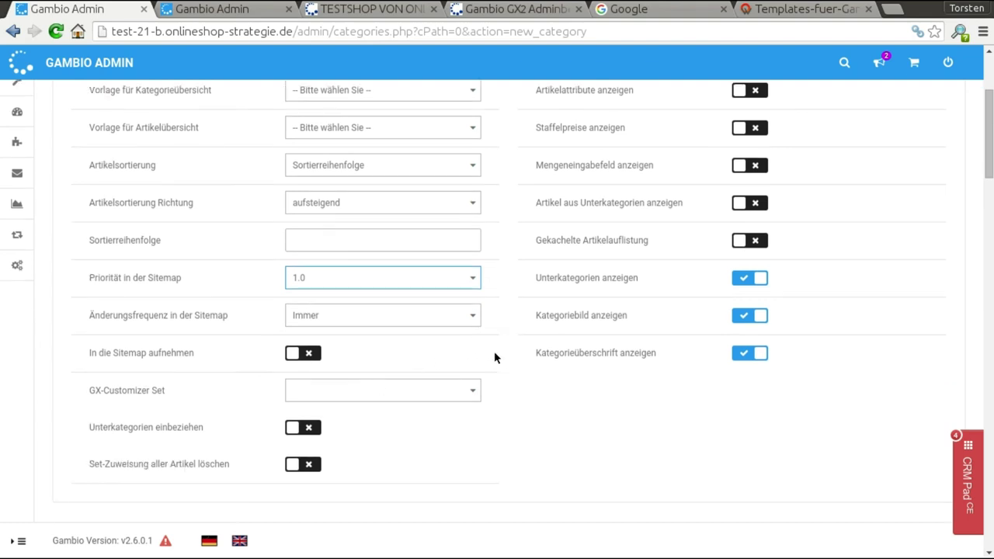
{"action": "scroll", "coordinate": [494, 355], "scroll_direction": "down", "scroll_amount": 2}
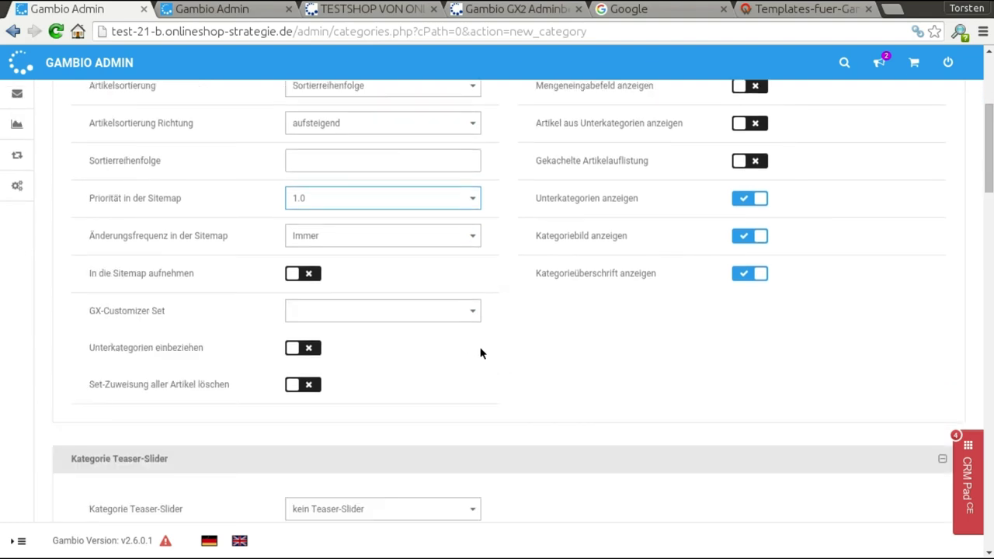
{"action": "scroll", "coordinate": [481, 353], "scroll_direction": "down", "scroll_amount": 1}
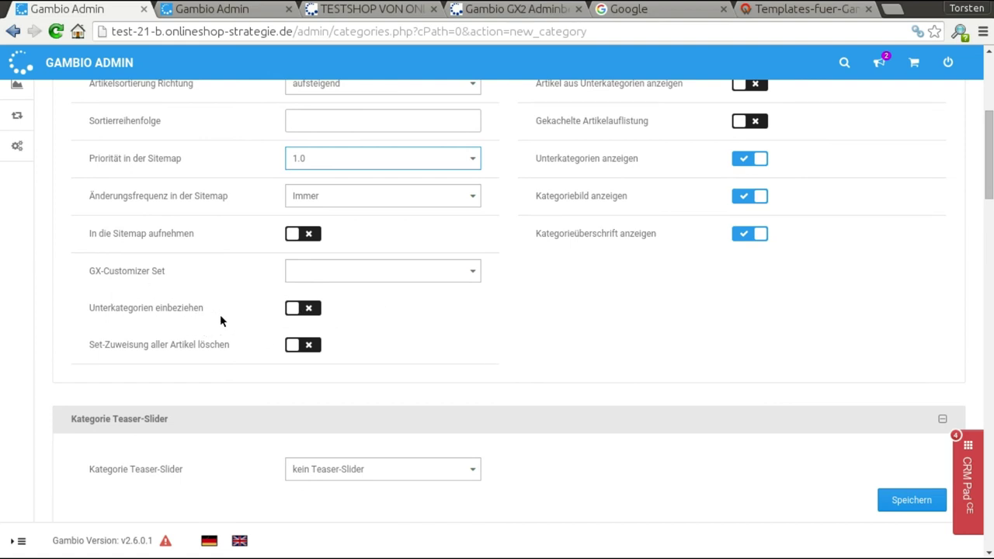
{"action": "left_click", "coordinate": [311, 314]}
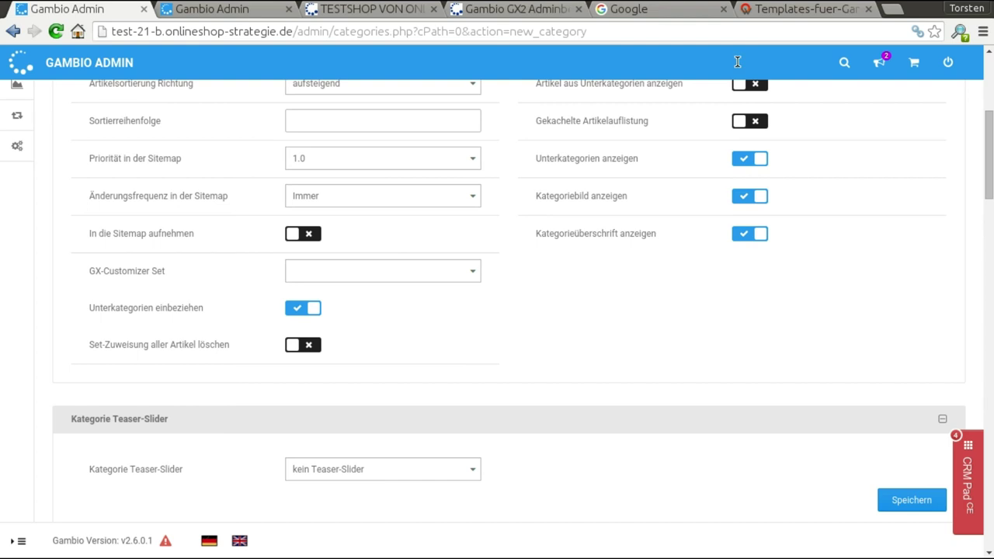
- View the Gambio Templates category in the templates-fuer-gambio.de shop and return to the new category form
{"action": "left_click", "coordinate": [782, 11]}
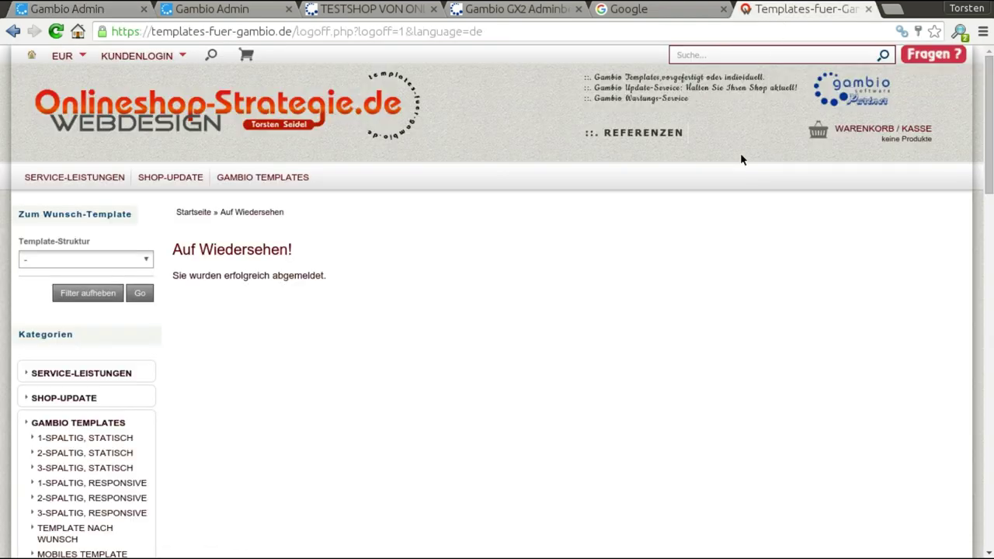
{"action": "left_click", "coordinate": [273, 179]}
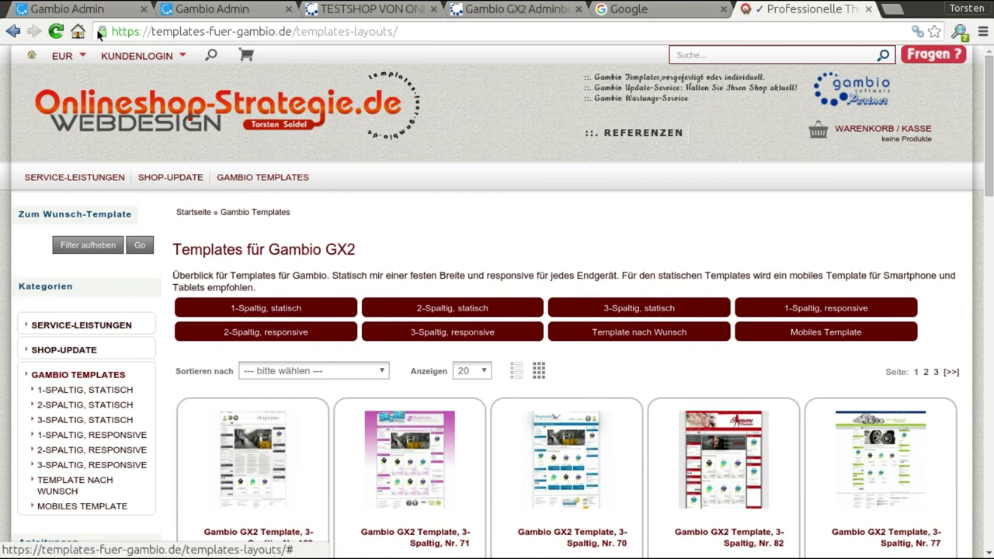
{"action": "left_click", "coordinate": [113, 8]}
{"action": "left_click", "coordinate": [313, 308]}
{"action": "left_click", "coordinate": [313, 308]}
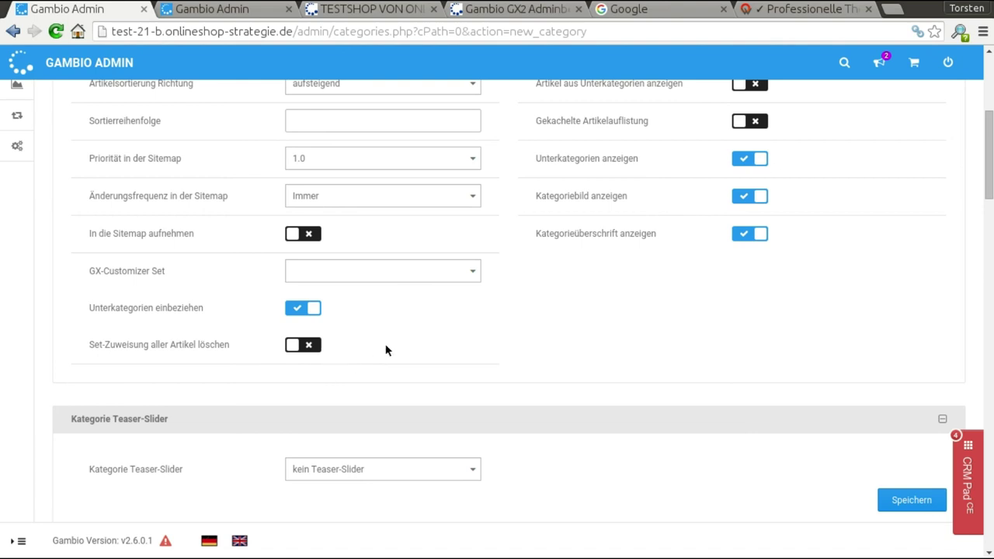
- Show the template shop's articles in list view and compare them with the new category's article display options
{"action": "scroll", "coordinate": [759, 325], "scroll_direction": "up", "scroll_amount": 5}
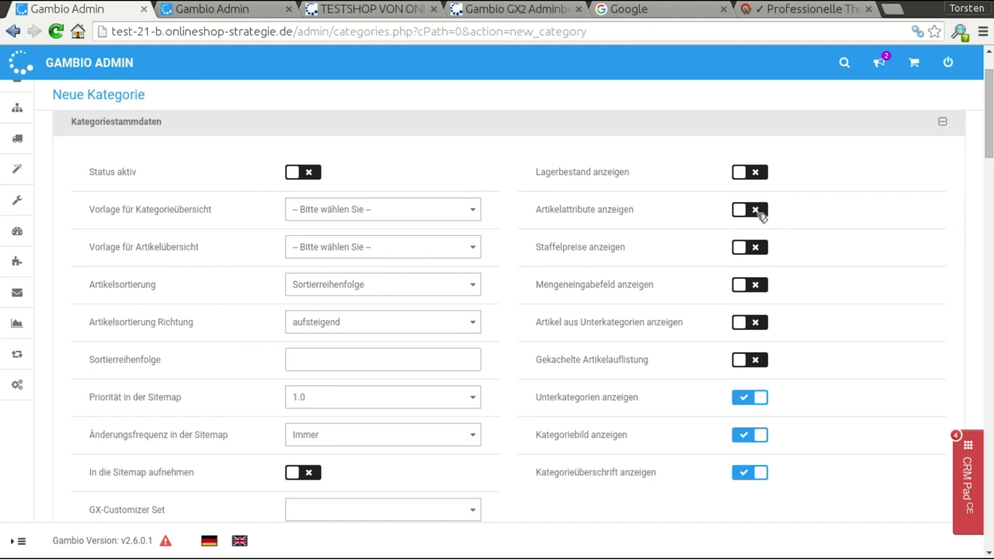
{"action": "left_click", "coordinate": [807, 9]}
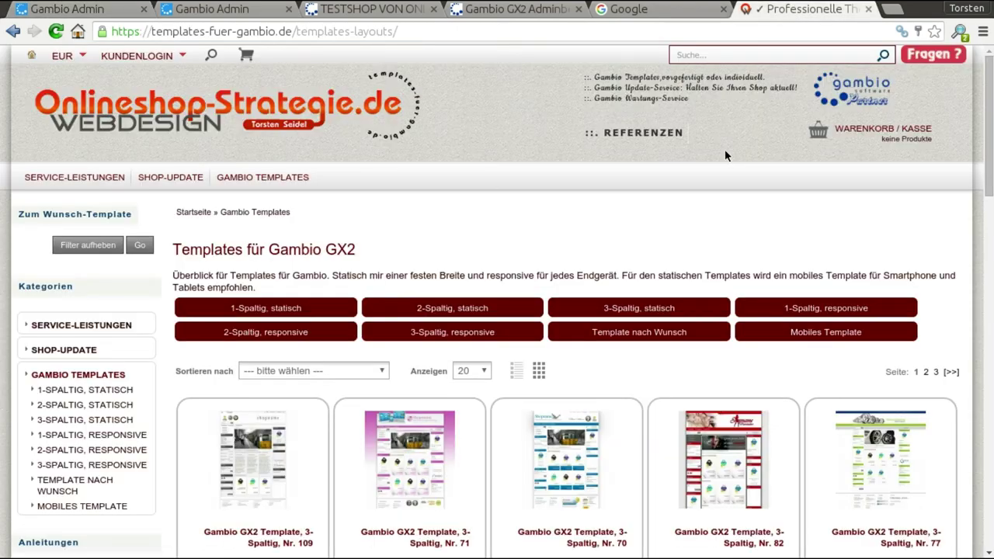
{"action": "scroll", "coordinate": [543, 295], "scroll_direction": "down", "scroll_amount": 2}
{"action": "left_click", "coordinate": [516, 290]}
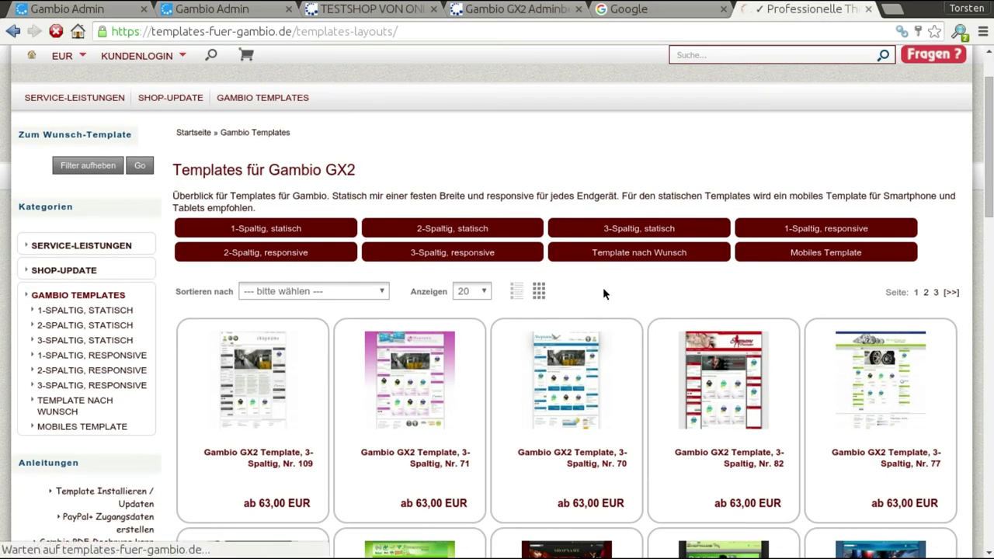
{"action": "scroll", "coordinate": [605, 289], "scroll_direction": "down", "scroll_amount": 4}
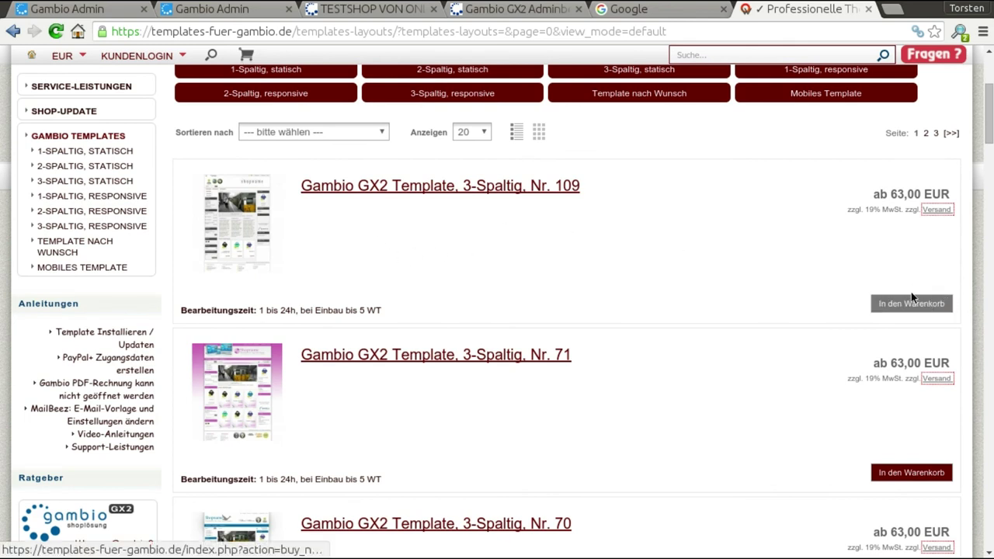
{"action": "left_click", "coordinate": [113, 7]}
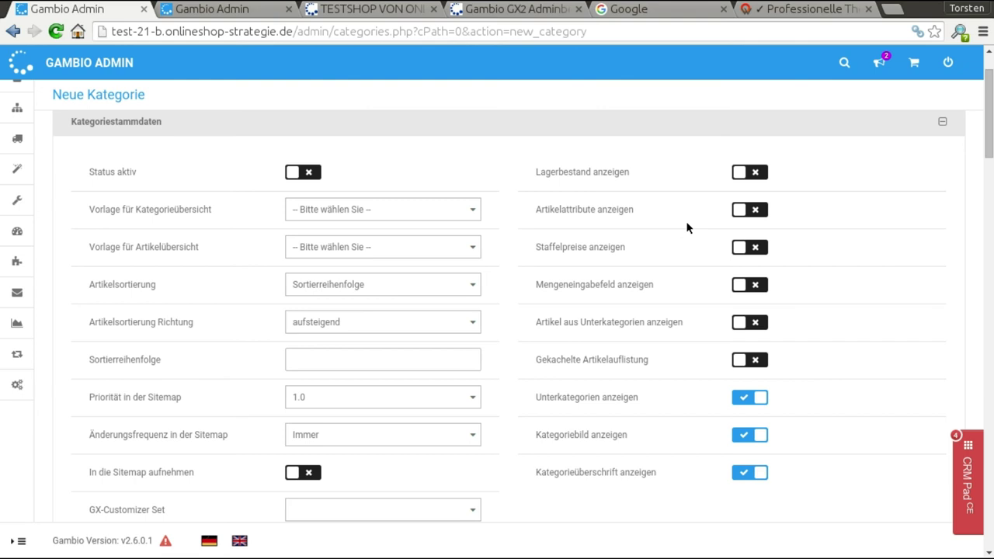
{"action": "scroll", "coordinate": [688, 228], "scroll_direction": "down", "scroll_amount": 1}
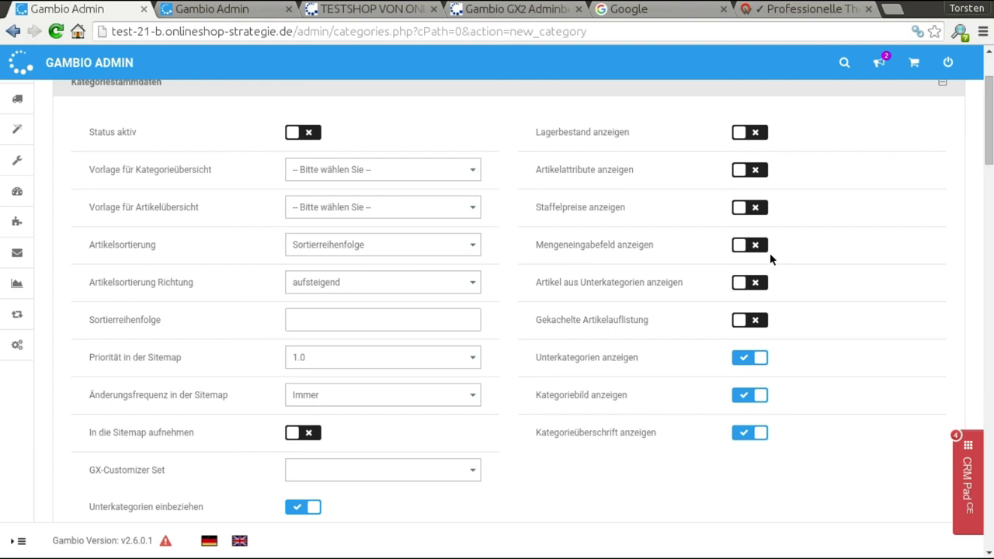
{"action": "scroll", "coordinate": [791, 263], "scroll_direction": "down", "scroll_amount": 1}
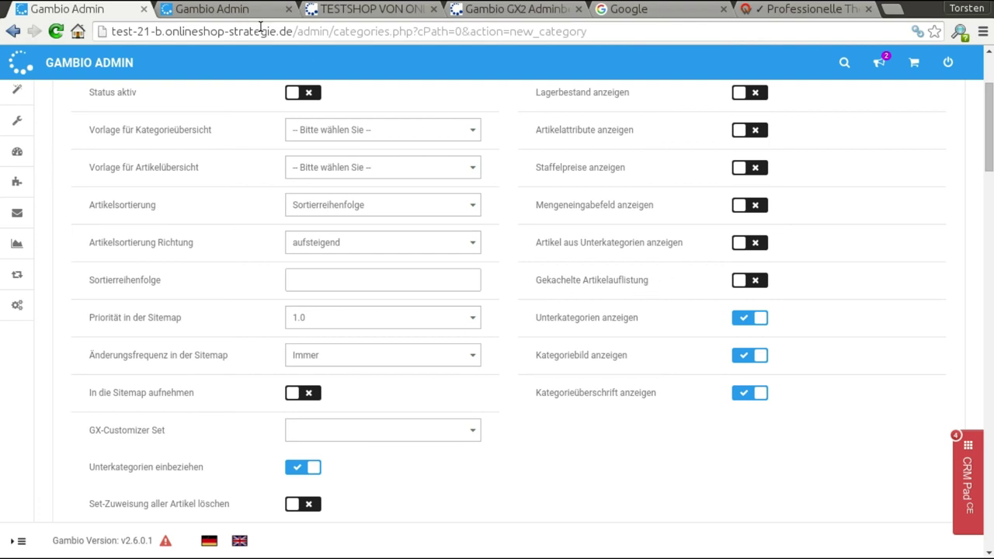
- Switch the template shop's article listing back to the tiled view and look through the templates
{"action": "left_click", "coordinate": [824, 10]}
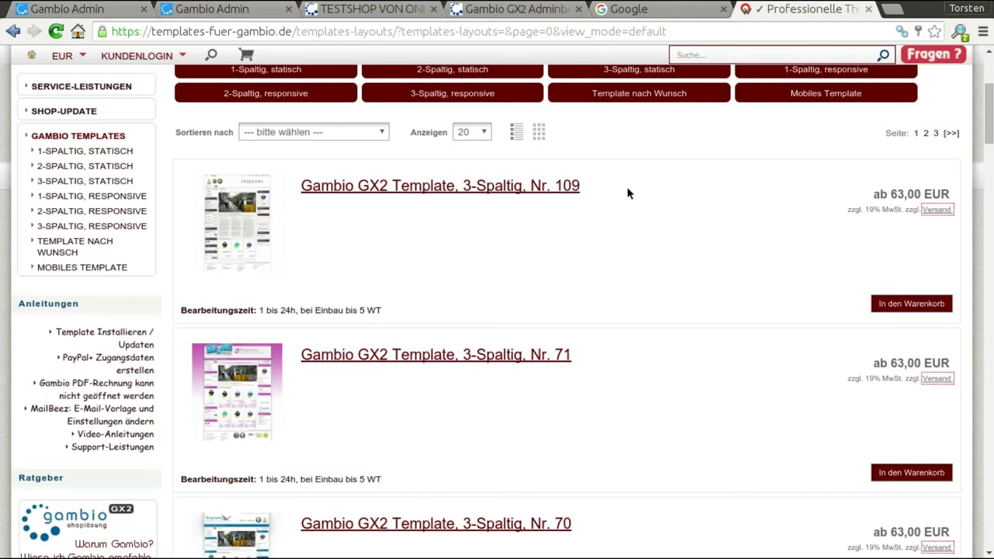
{"action": "scroll", "coordinate": [627, 186], "scroll_direction": "up", "scroll_amount": 3}
{"action": "left_click", "coordinate": [539, 252]}
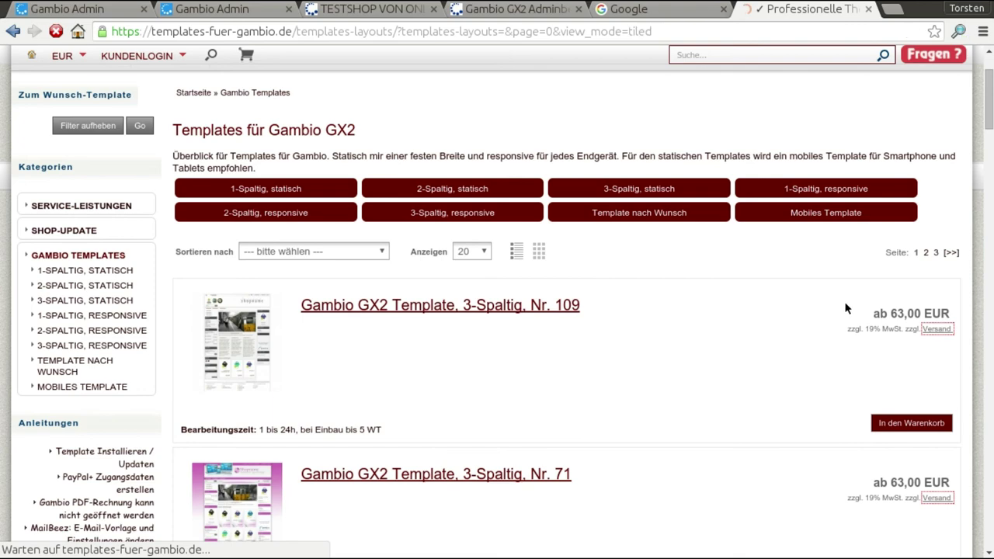
{"action": "scroll", "coordinate": [830, 303], "scroll_direction": "down", "scroll_amount": 7}
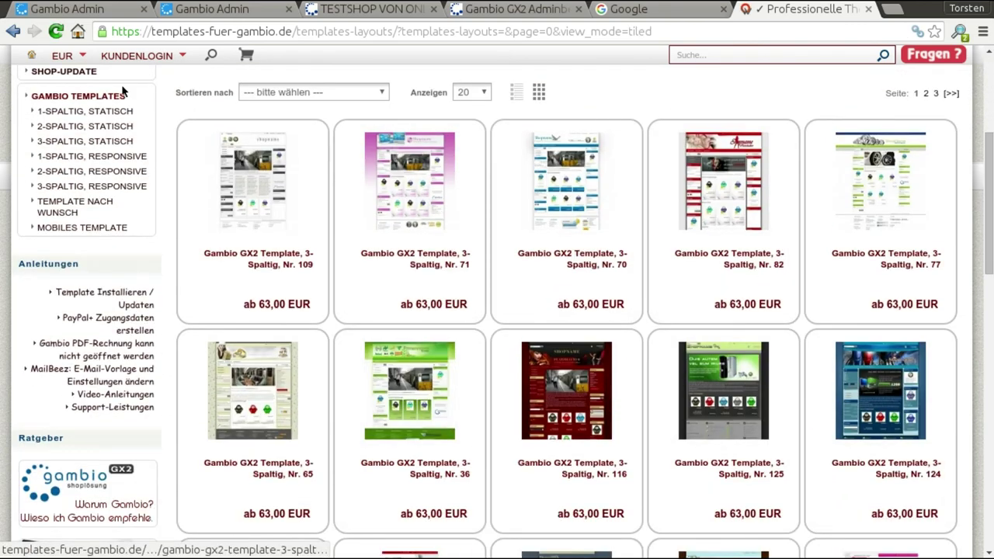
- Return to the new category form and enable the tiled article listing (Gekachelte Artikelauflistung)
{"action": "left_click", "coordinate": [85, 8]}
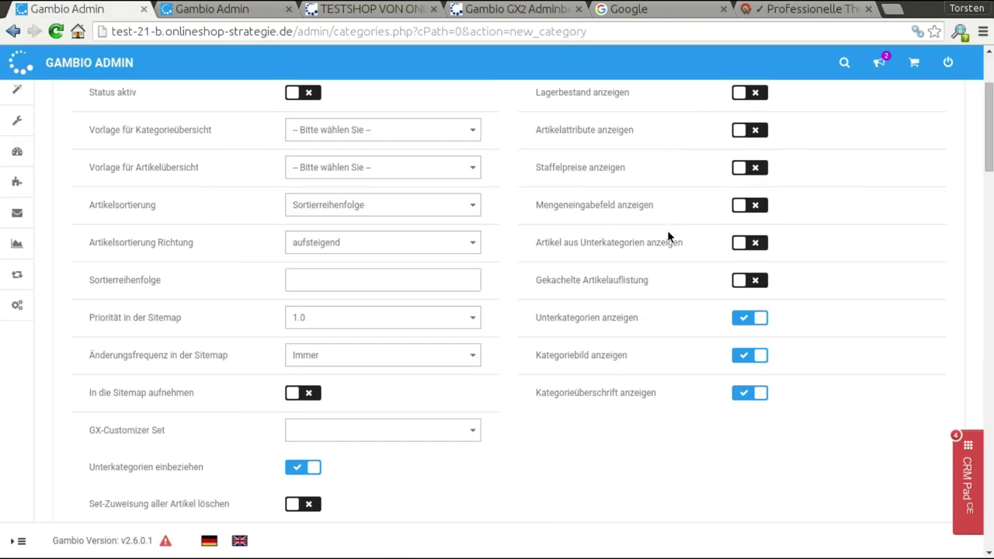
{"action": "left_click", "coordinate": [750, 281]}
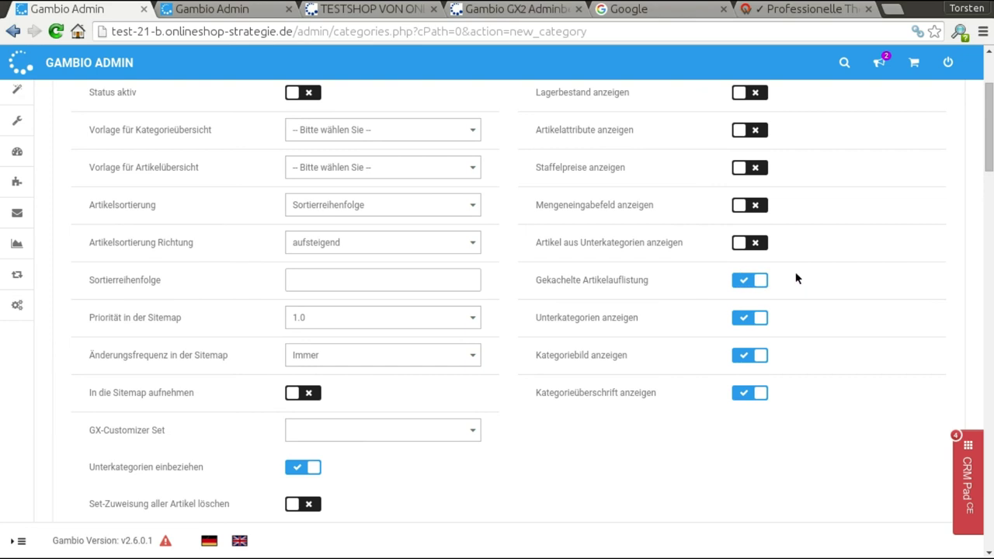
{"action": "scroll", "coordinate": [796, 278], "scroll_direction": "down", "scroll_amount": 1}
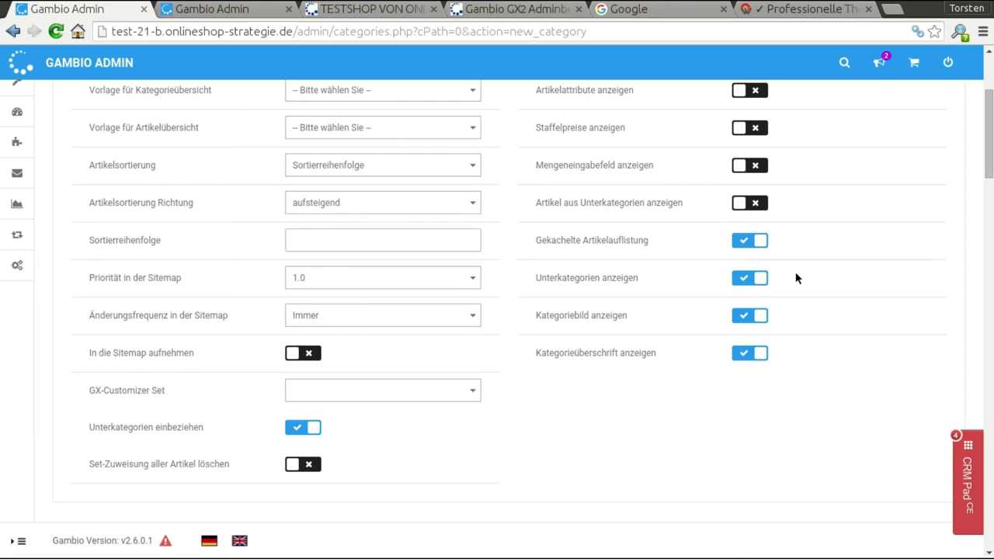
- Revisit the template shop's category page and check the teaser slider choices for the new category
{"action": "left_click", "coordinate": [792, 9]}
{"action": "scroll", "coordinate": [194, 202], "scroll_direction": "up", "scroll_amount": 3}
{"action": "left_click", "coordinate": [91, 11]}
{"action": "scroll", "coordinate": [779, 367], "scroll_direction": "down", "scroll_amount": 5}
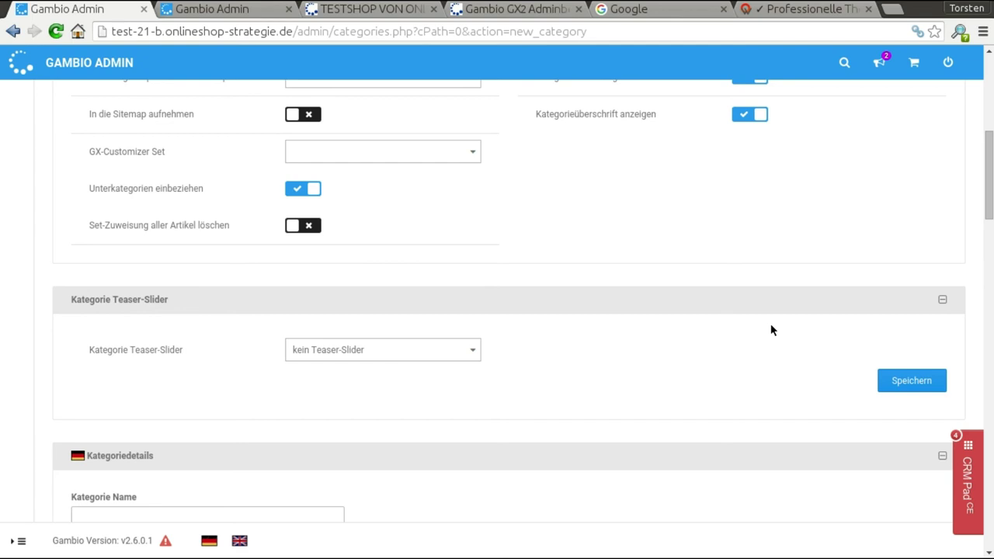
{"action": "left_click", "coordinate": [471, 351]}
{"action": "left_click", "coordinate": [471, 351]}
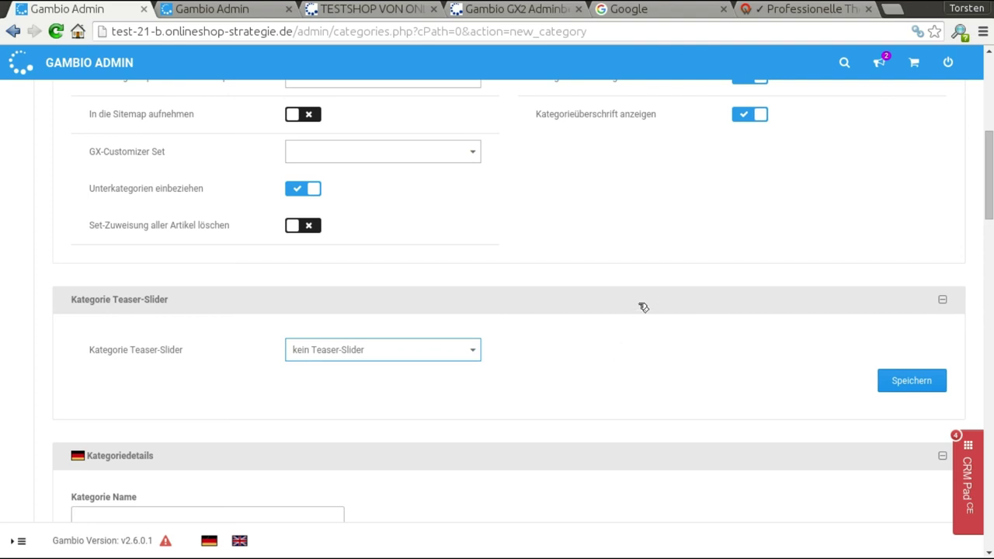
- Look through the new category's German details, from name and heading to the description editor
{"action": "scroll", "coordinate": [645, 303], "scroll_direction": "down", "scroll_amount": 3}
{"action": "scroll", "coordinate": [644, 300], "scroll_direction": "down", "scroll_amount": 5}
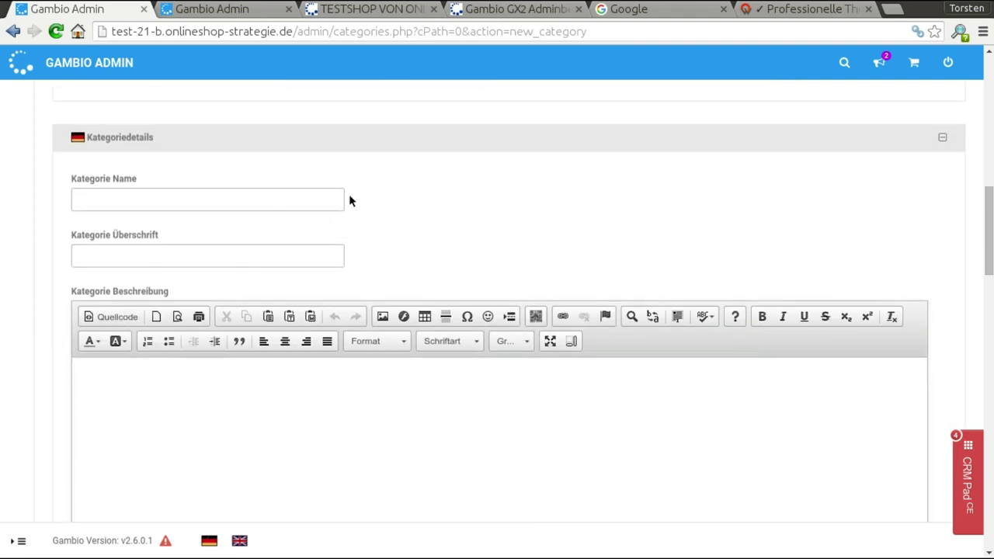
{"action": "scroll", "coordinate": [519, 434], "scroll_direction": "down", "scroll_amount": 3}
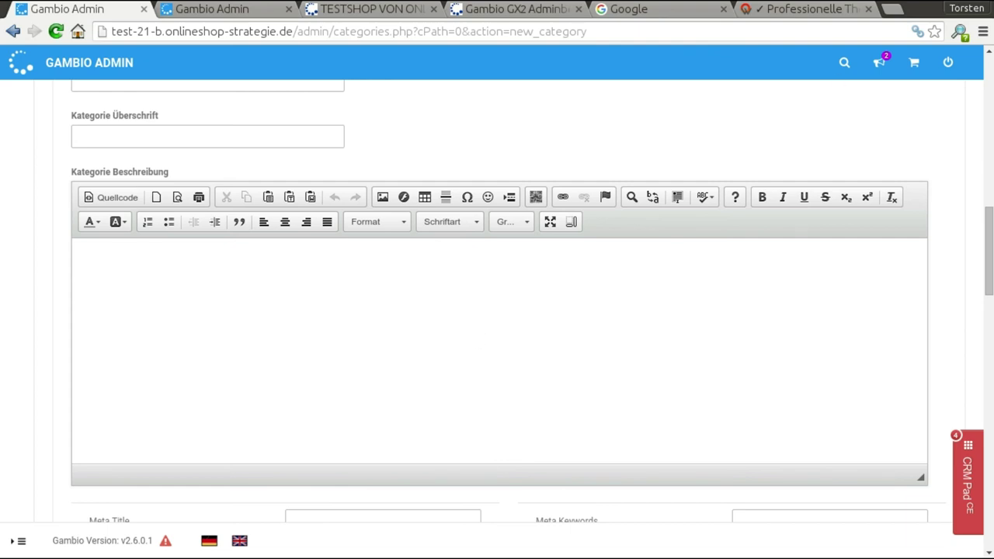
- Look through the tiled article listing on the template shop's category page once more, down to its end
{"action": "left_click", "coordinate": [824, 11]}
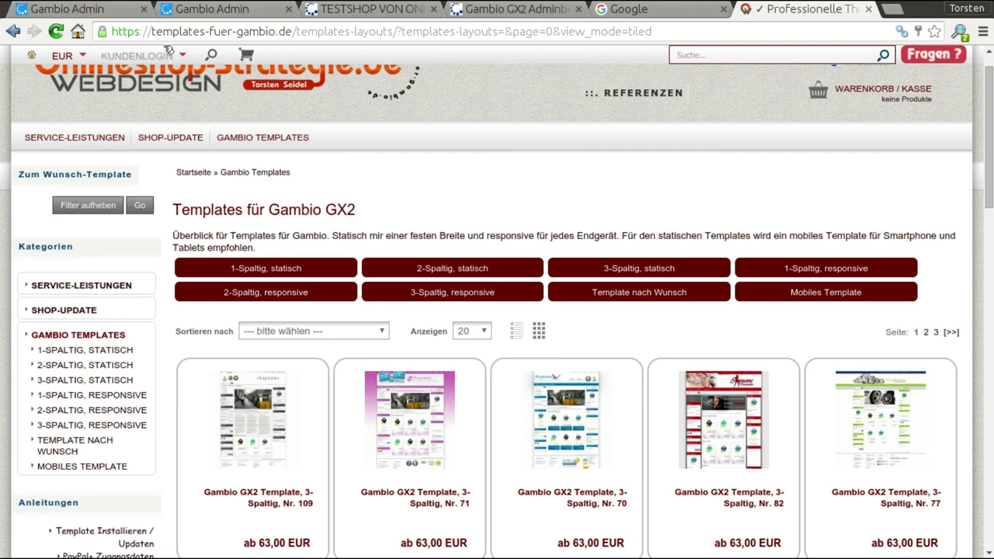
{"action": "scroll", "coordinate": [365, 297], "scroll_direction": "down", "scroll_amount": 20}
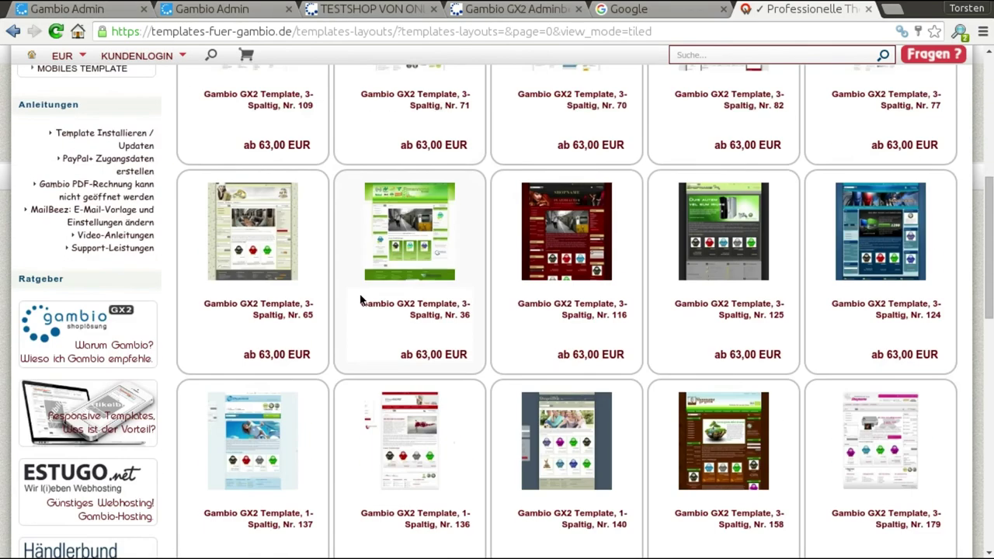
{"action": "scroll", "coordinate": [497, 215], "scroll_direction": "up", "scroll_amount": 4}
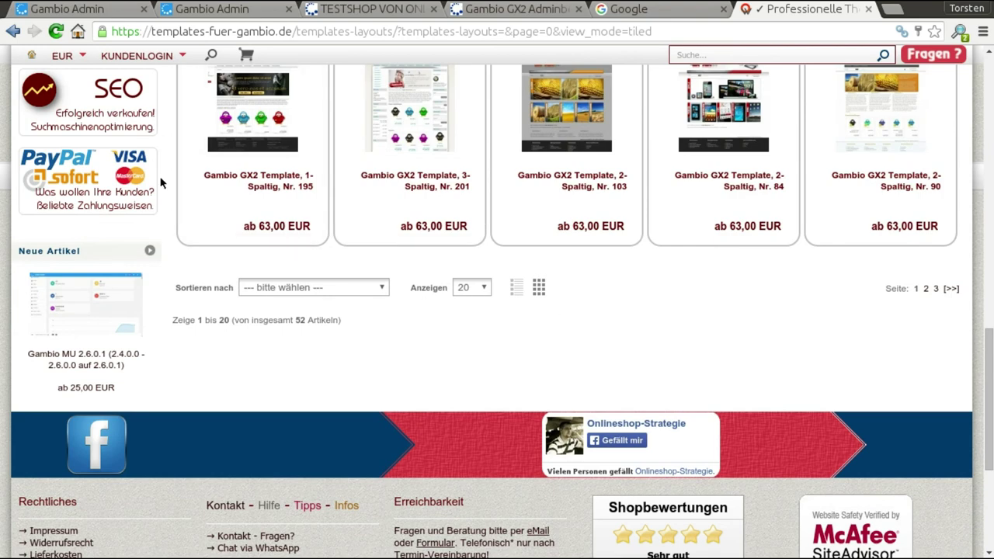
- Review the new category's meta fields, English details, customer groups and image settings, and cancel creating the category
{"action": "left_click", "coordinate": [113, 11]}
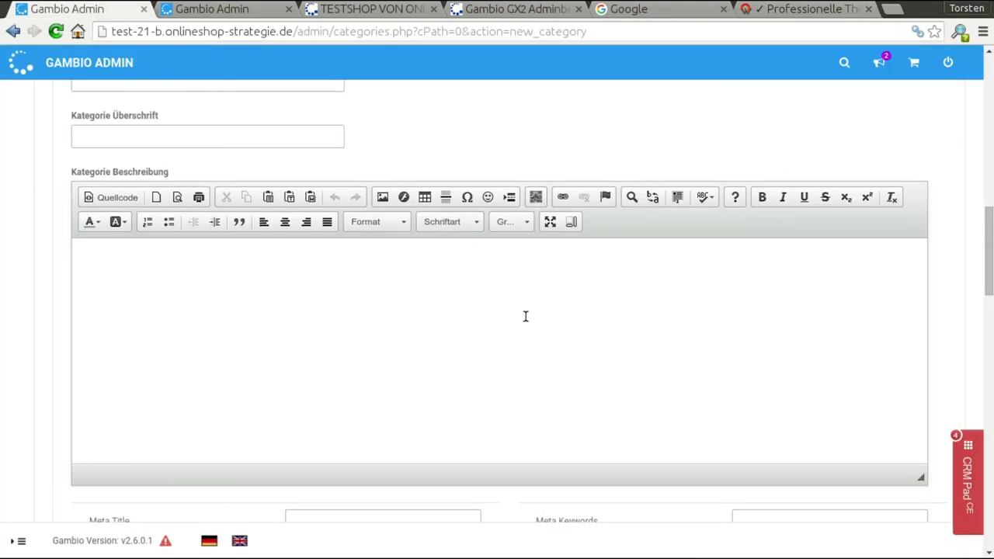
{"action": "scroll", "coordinate": [522, 298], "scroll_direction": "down", "scroll_amount": 4}
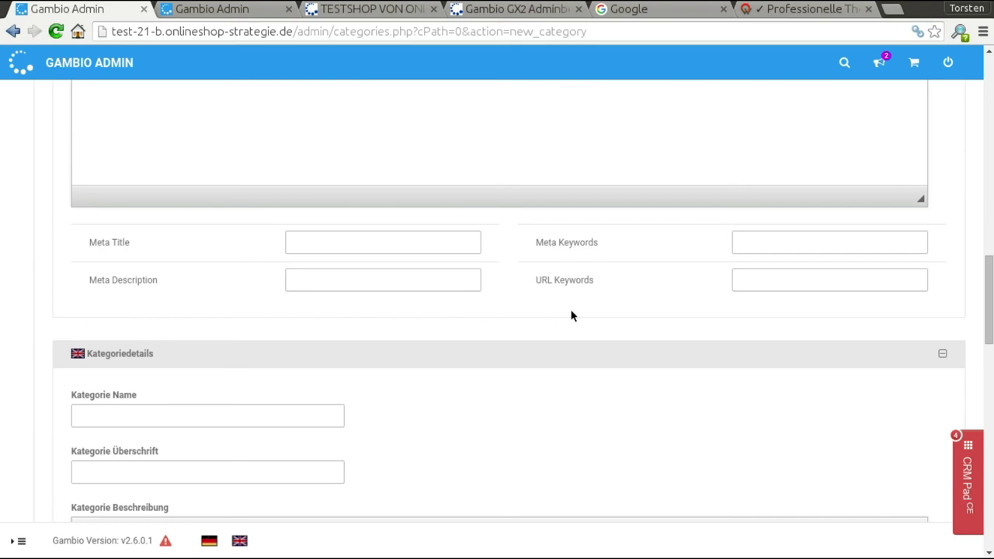
{"action": "scroll", "coordinate": [575, 319], "scroll_direction": "down", "scroll_amount": 5}
{"action": "scroll", "coordinate": [576, 321], "scroll_direction": "down", "scroll_amount": 6}
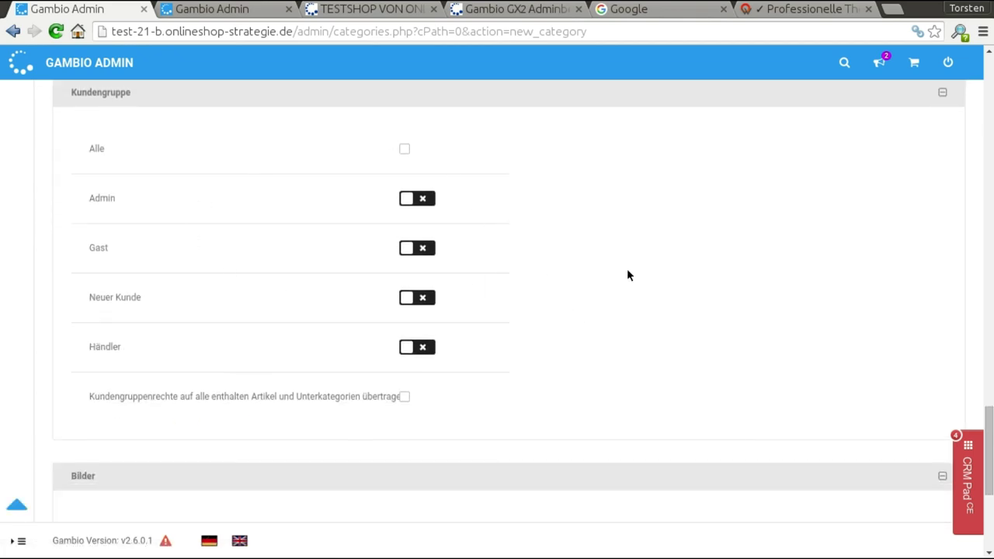
{"action": "scroll", "coordinate": [628, 274], "scroll_direction": "down", "scroll_amount": 4}
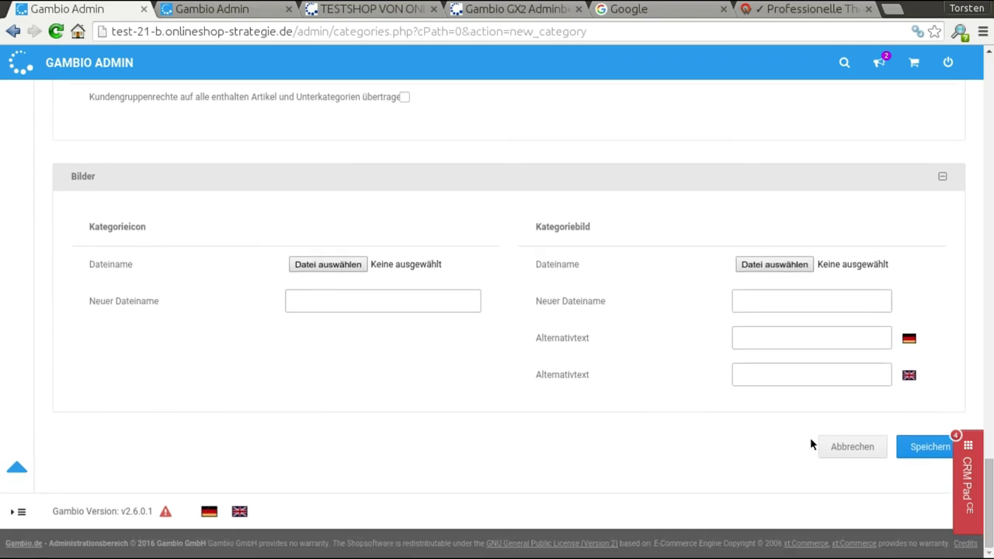
{"action": "left_click", "coordinate": [842, 450]}
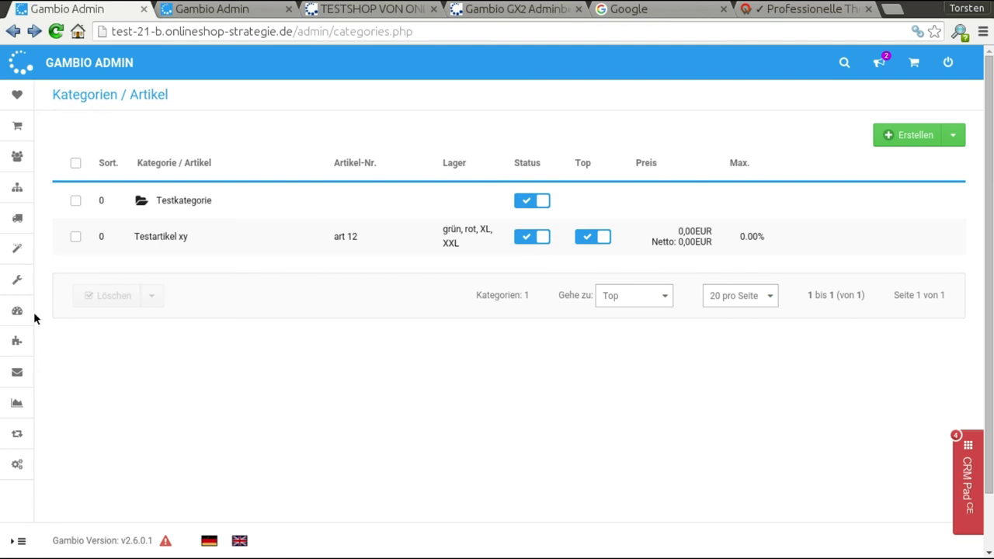
- Expand the admin navigation, check the Marketing and Module entries, and open the magnalister page under Marketing
{"action": "left_click", "coordinate": [21, 542]}
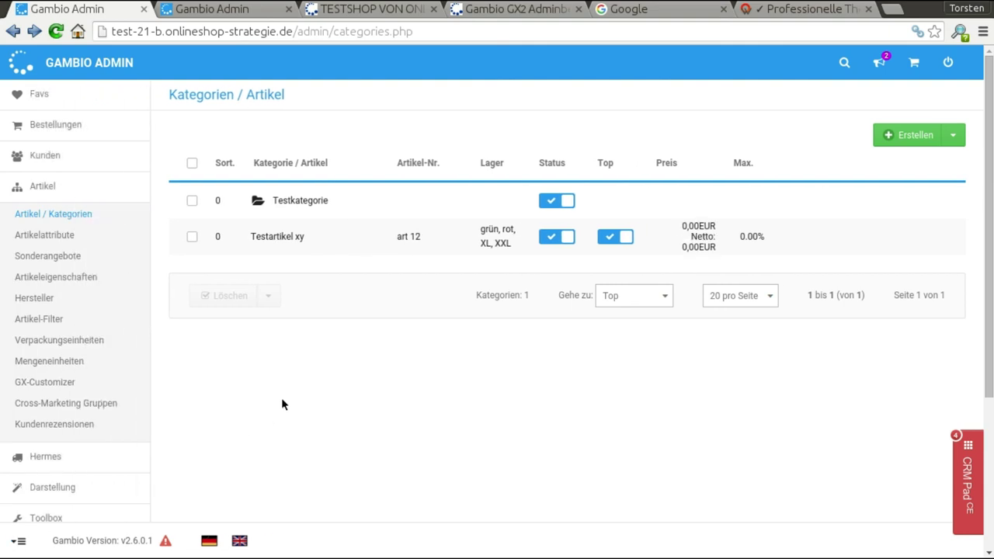
{"action": "scroll", "coordinate": [284, 395], "scroll_direction": "down", "scroll_amount": 3}
{"action": "scroll", "coordinate": [284, 395], "scroll_direction": "down", "scroll_amount": 2}
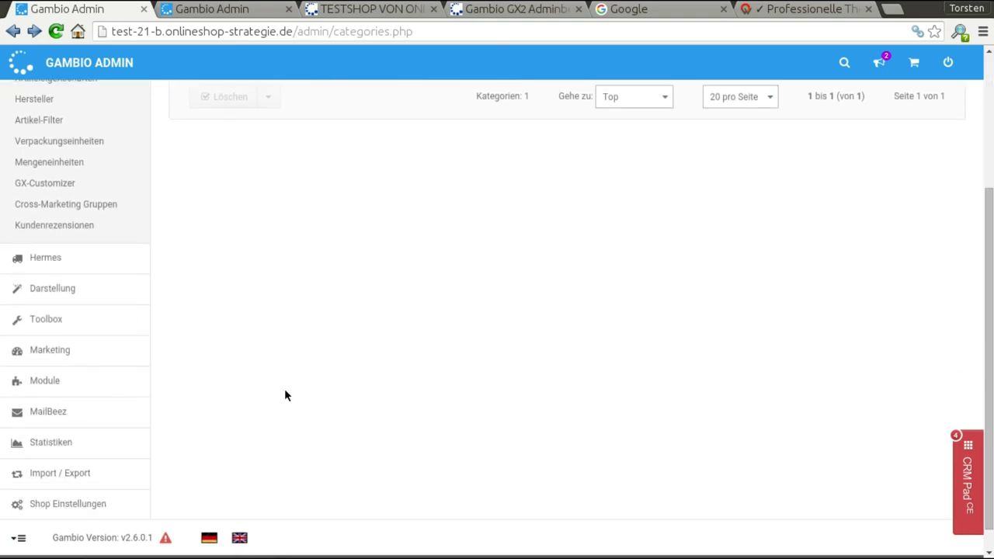
{"action": "mouse_move", "coordinate": [55, 355]}
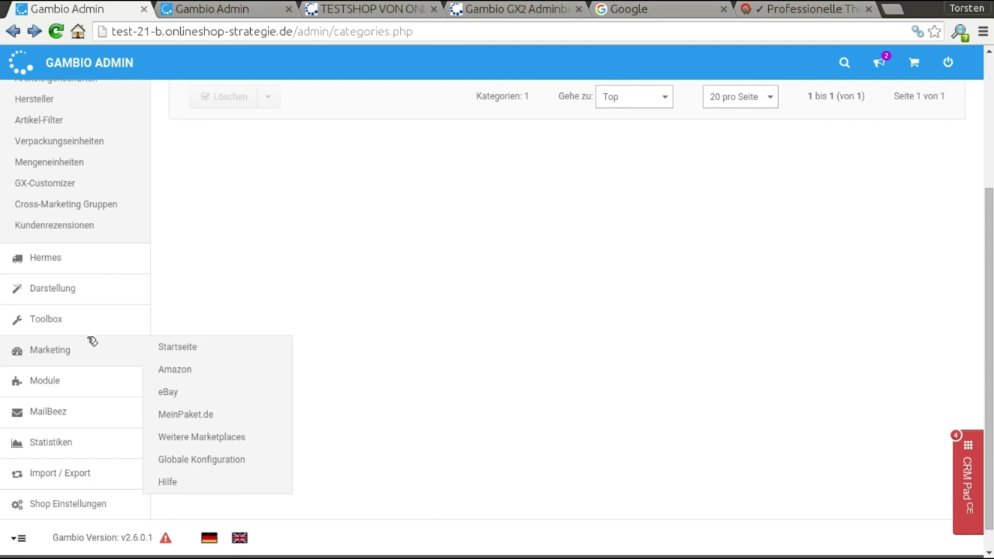
{"action": "scroll", "coordinate": [92, 342], "scroll_direction": "down", "scroll_amount": 1}
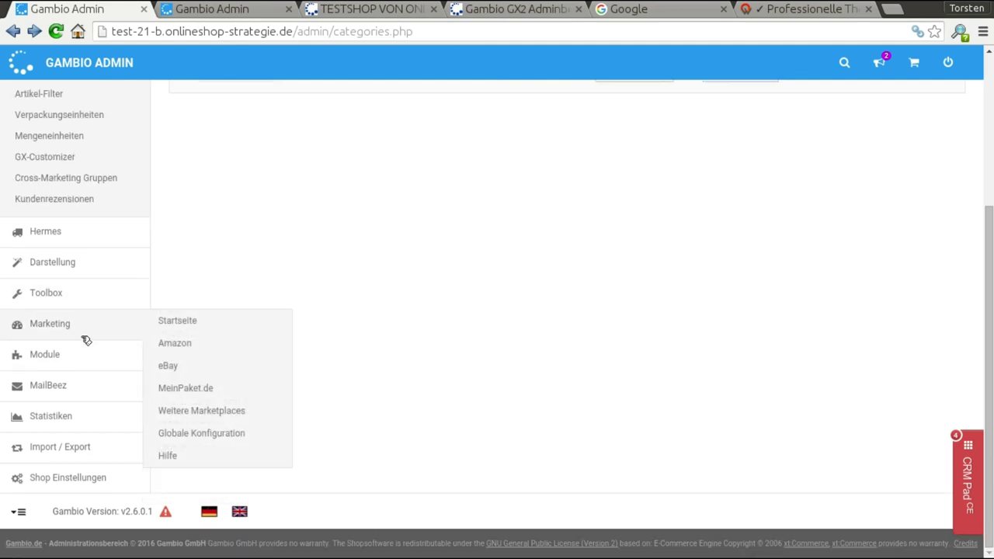
{"action": "mouse_move", "coordinate": [96, 357]}
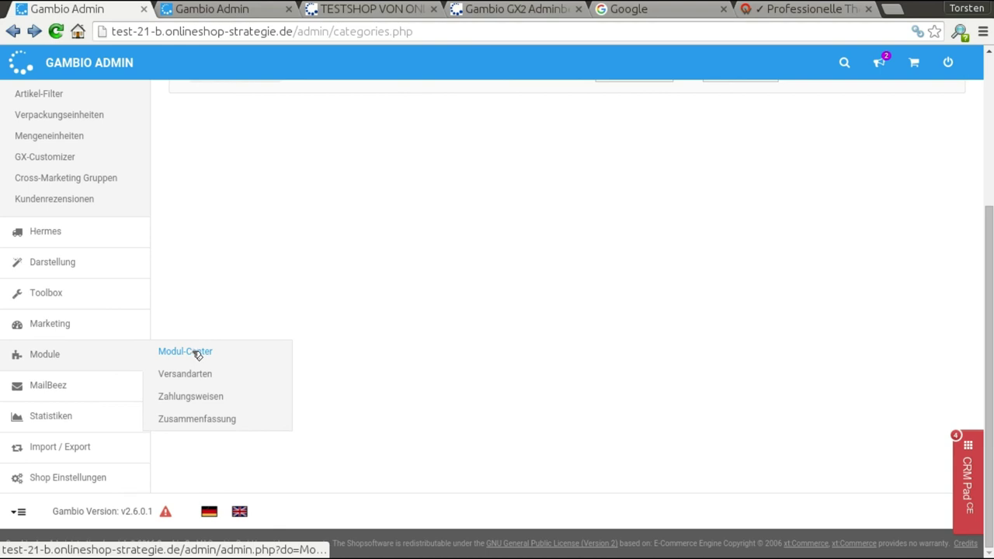
{"action": "left_click", "coordinate": [16, 325]}
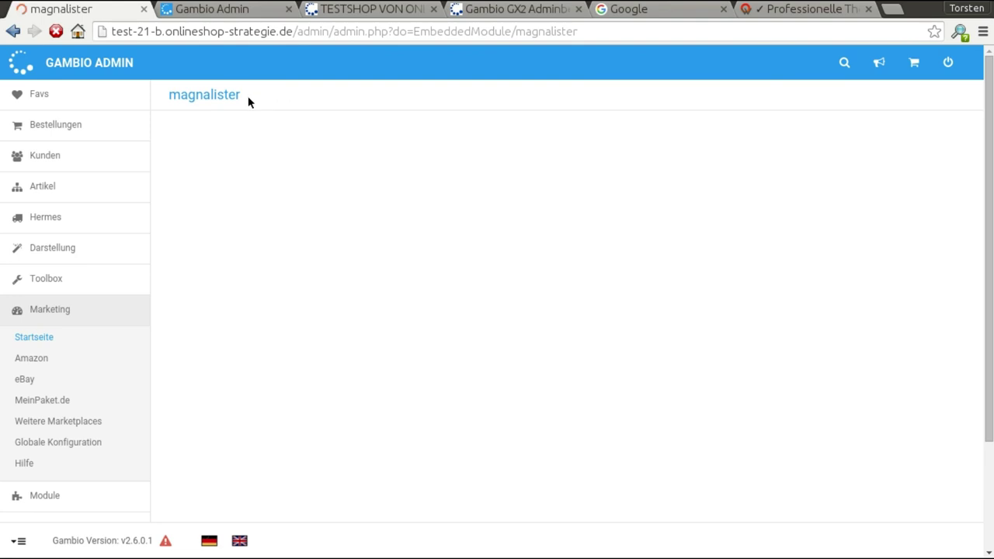
- Examine magnalister's global configuration page and start its update to version 2.8.1
{"action": "scroll", "coordinate": [326, 257], "scroll_direction": "down", "scroll_amount": 1}
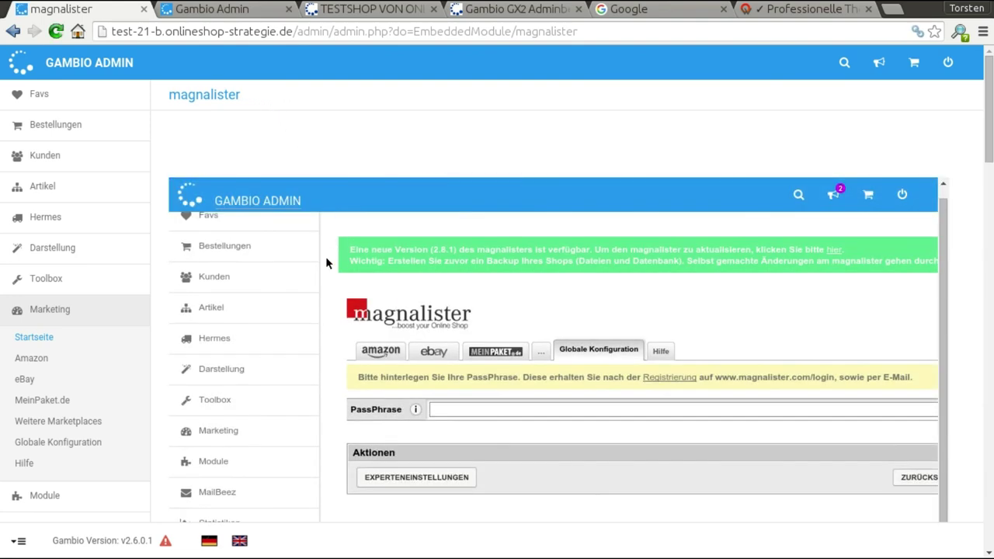
{"action": "scroll", "coordinate": [157, 268], "scroll_direction": "down", "scroll_amount": 1}
{"action": "scroll", "coordinate": [156, 269], "scroll_direction": "down", "scroll_amount": 3}
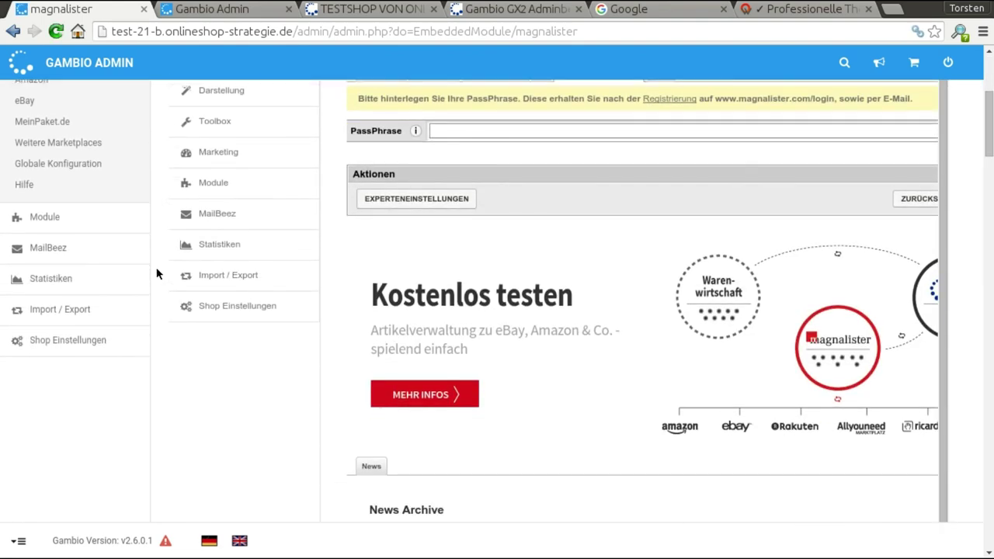
{"action": "scroll", "coordinate": [153, 272], "scroll_direction": "up", "scroll_amount": 2}
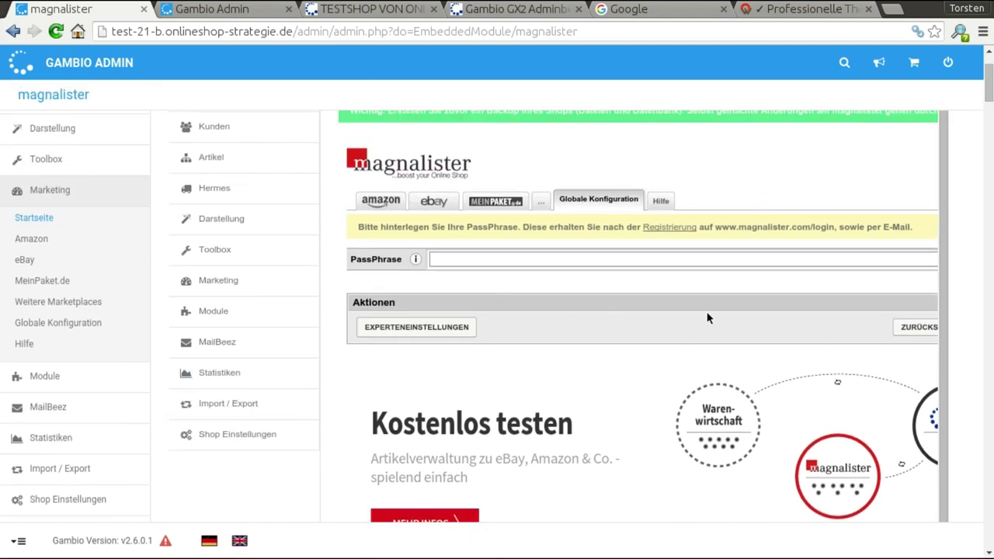
{"action": "scroll", "coordinate": [894, 489], "scroll_direction": "down", "scroll_amount": 1}
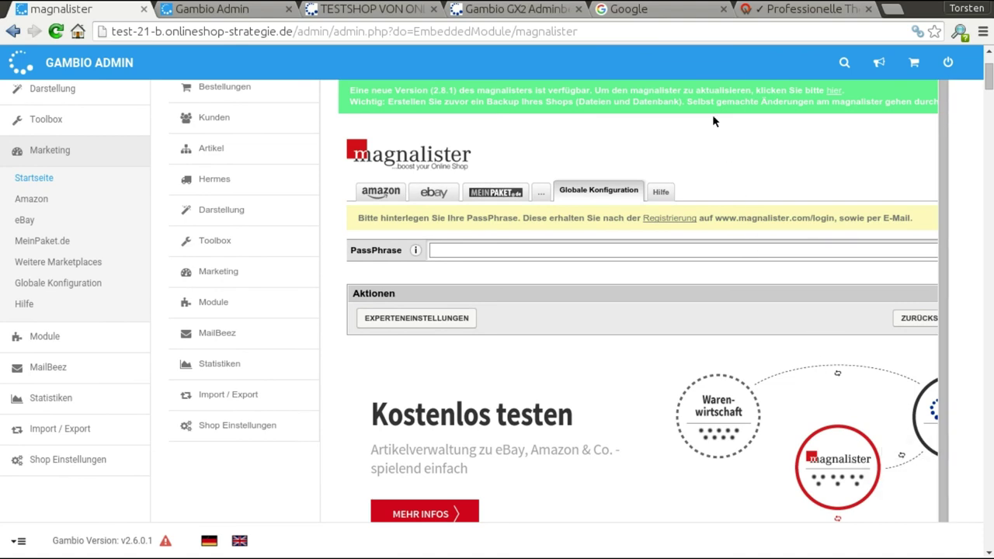
{"action": "scroll", "coordinate": [713, 114], "scroll_direction": "right", "scroll_amount": 2}
{"action": "scroll", "coordinate": [713, 114], "scroll_direction": "right", "scroll_amount": 3}
{"action": "scroll", "coordinate": [714, 113], "scroll_direction": "up", "scroll_amount": 1}
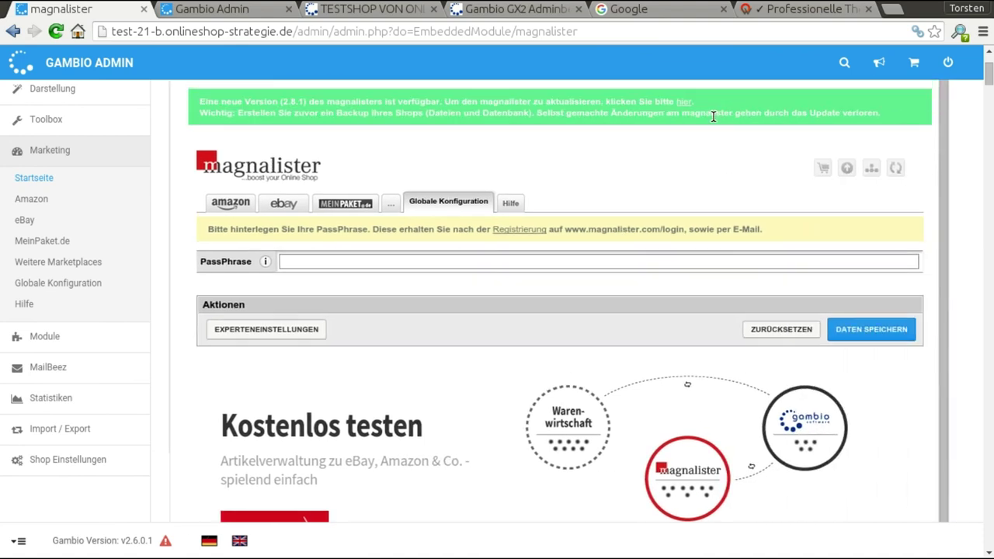
{"action": "left_click", "coordinate": [683, 104]}
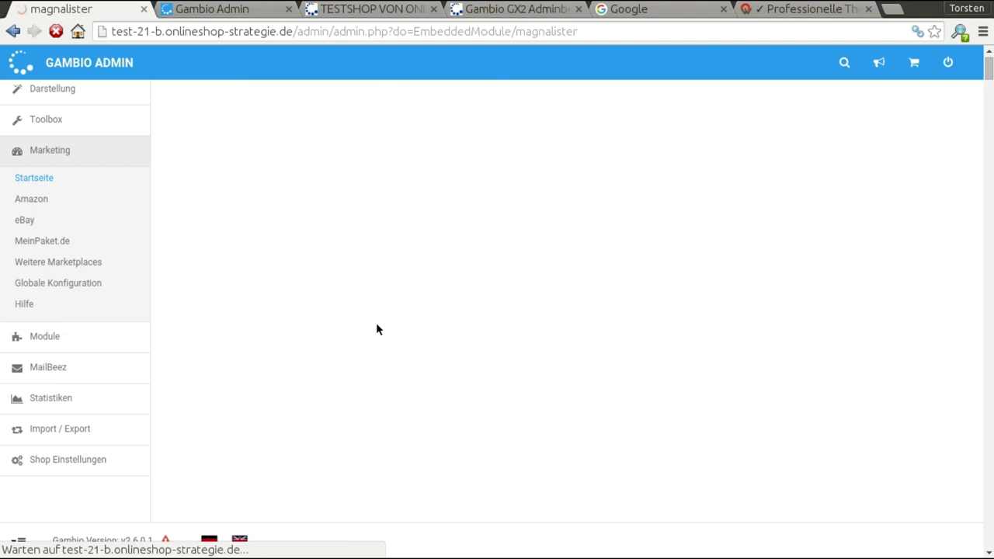
- Switch to the older Gambio GX2 admin and look through its magnalister start page under Marketing
{"action": "left_click", "coordinate": [484, 14]}
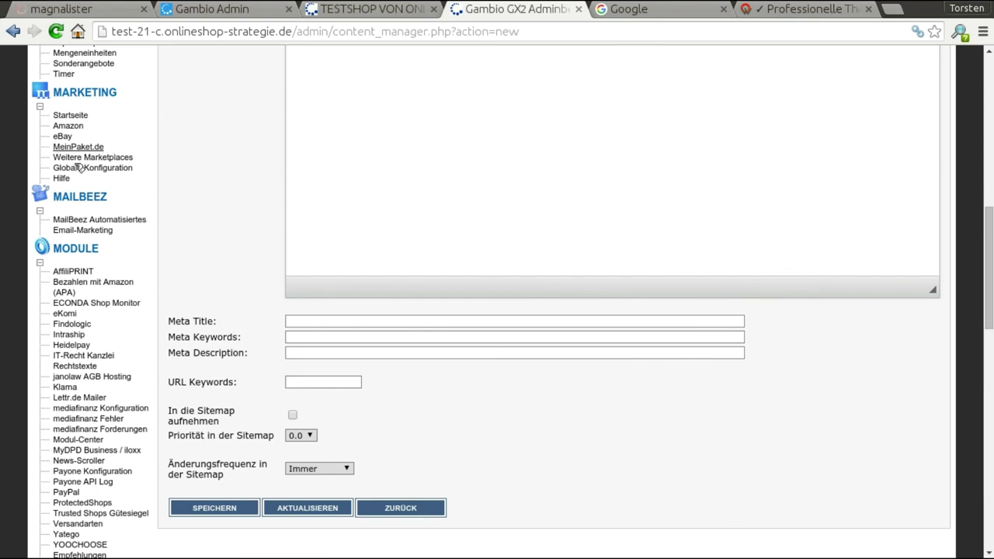
{"action": "scroll", "coordinate": [183, 200], "scroll_direction": "up", "scroll_amount": 1}
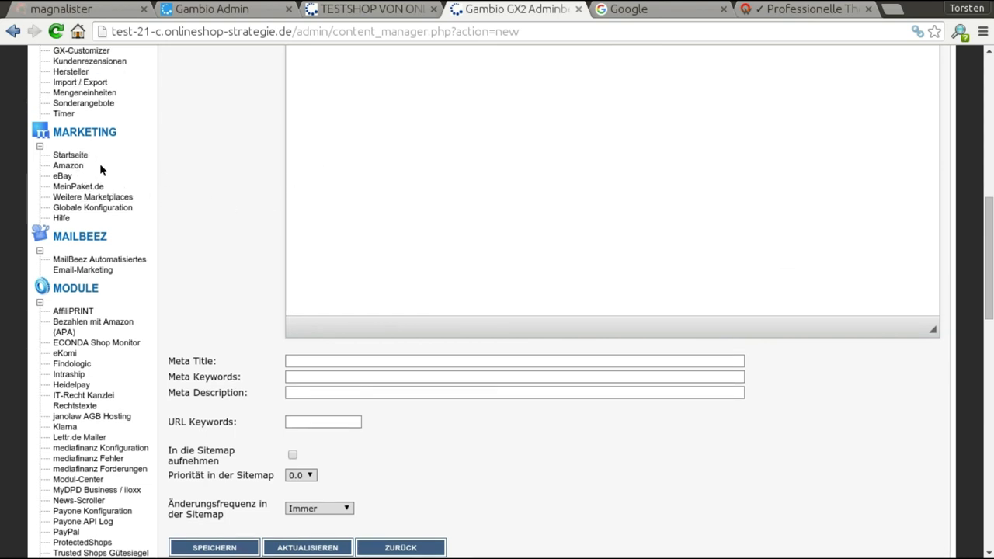
{"action": "left_click", "coordinate": [70, 155]}
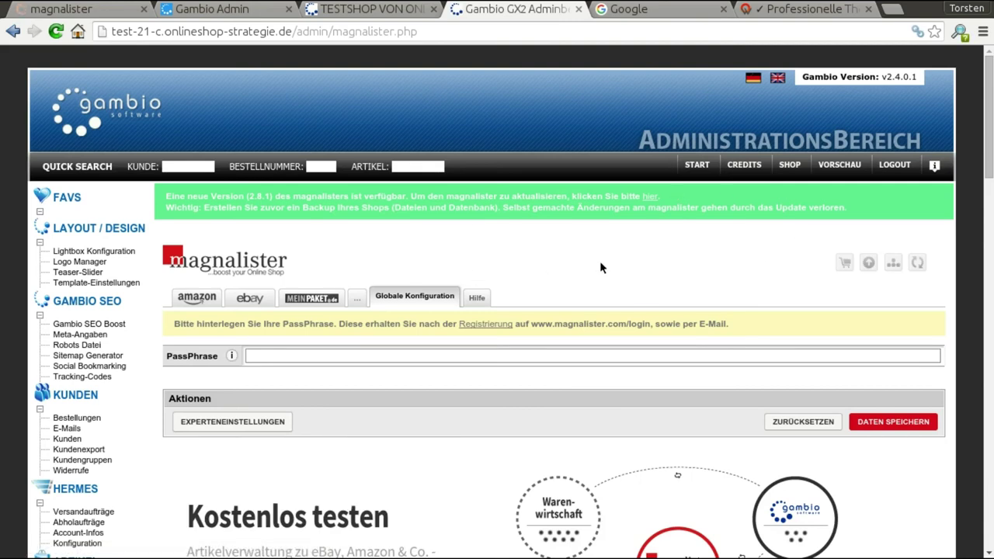
{"action": "scroll", "coordinate": [601, 263], "scroll_direction": "down", "scroll_amount": 3}
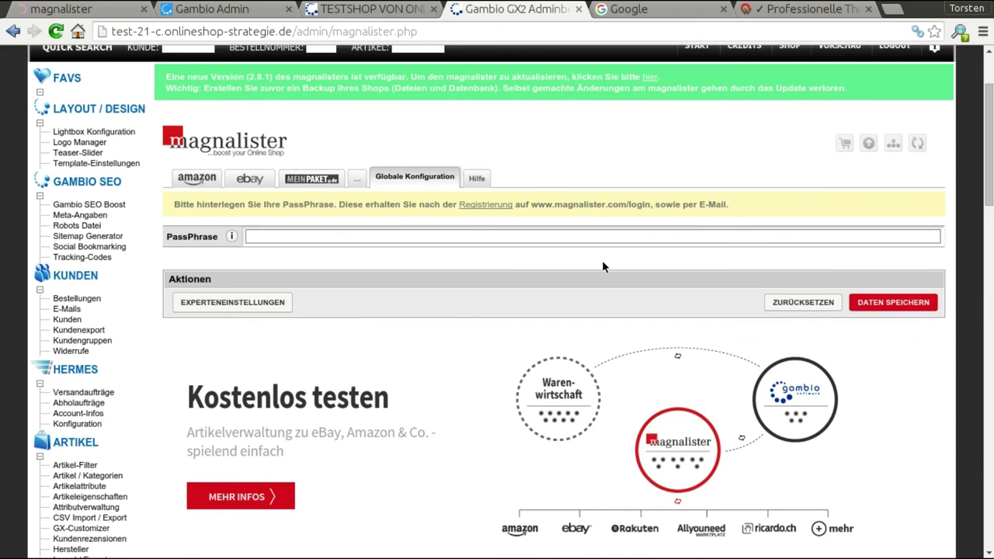
{"action": "scroll", "coordinate": [602, 266], "scroll_direction": "down", "scroll_amount": 3}
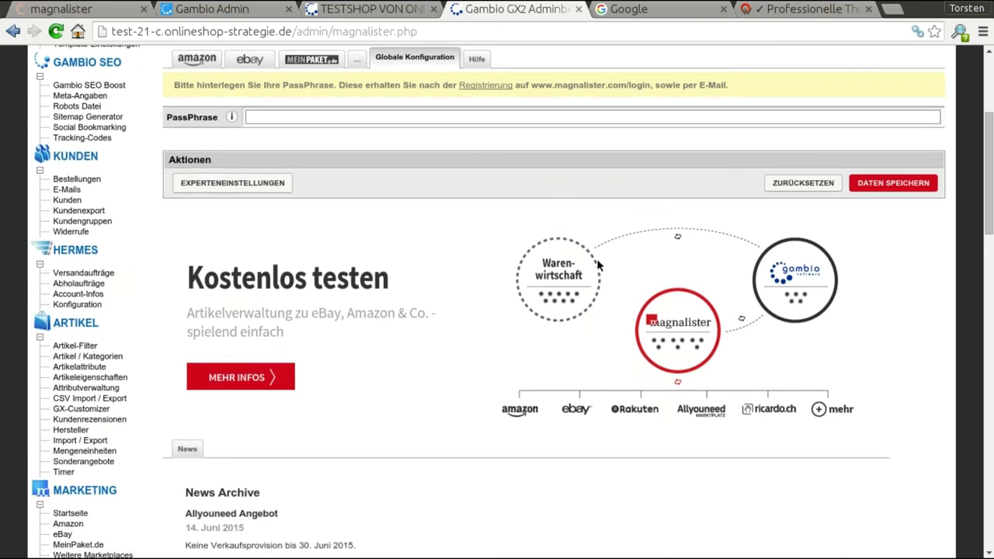
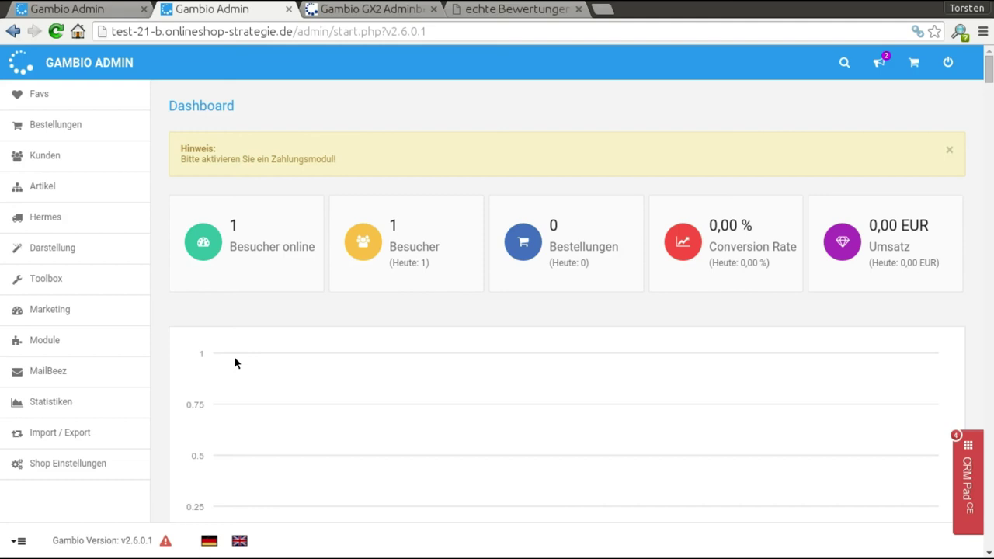
- Open the SISTRIX Smart login page at smart.sistrix.de/smart/login in place of the second Gambio dashboard
{"action": "left_click", "coordinate": [662, 30]}
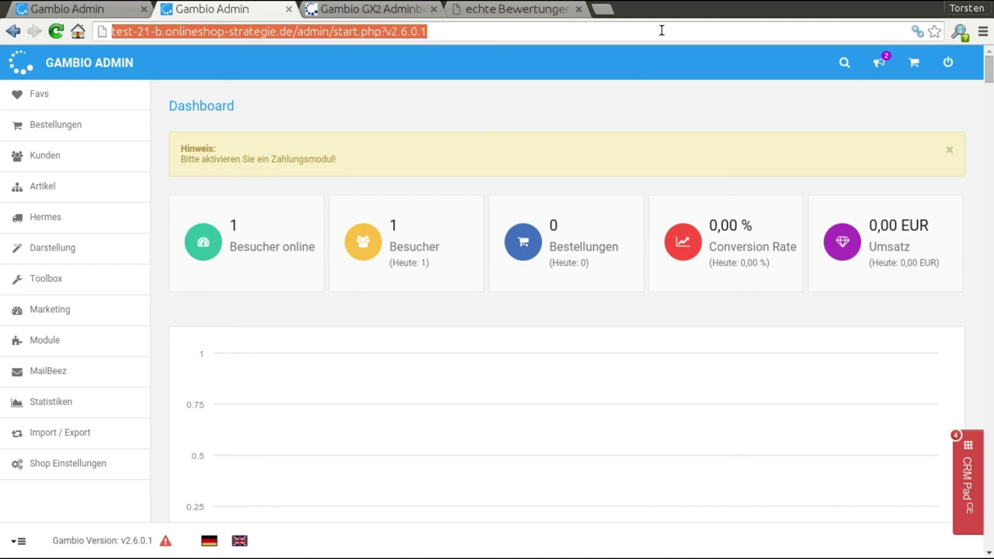
{"action": "type", "text": "sma"}
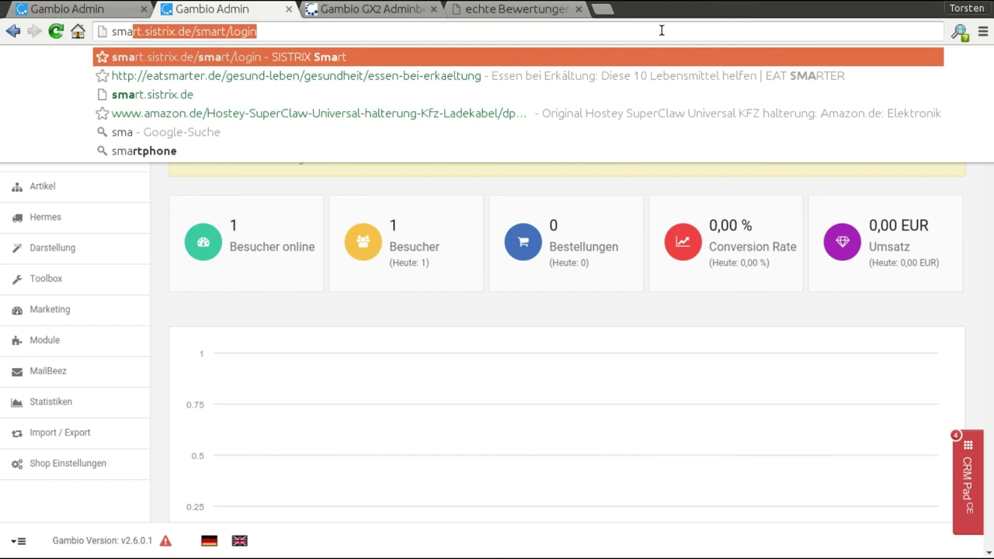
{"action": "key", "text": "Return"}
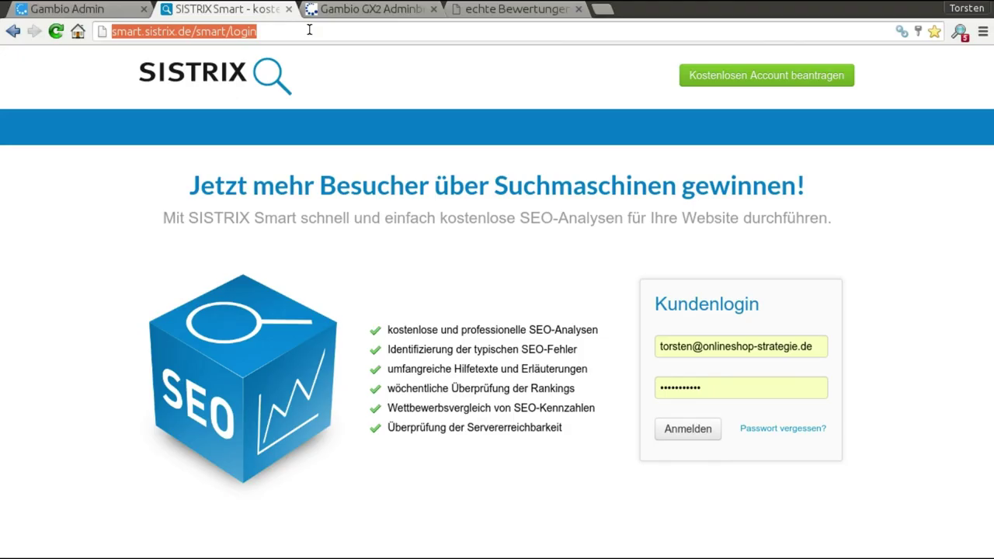
- Replace the SISTRIX page with the onlineshop-strategie.de homepage
{"action": "type", "text": "on"}
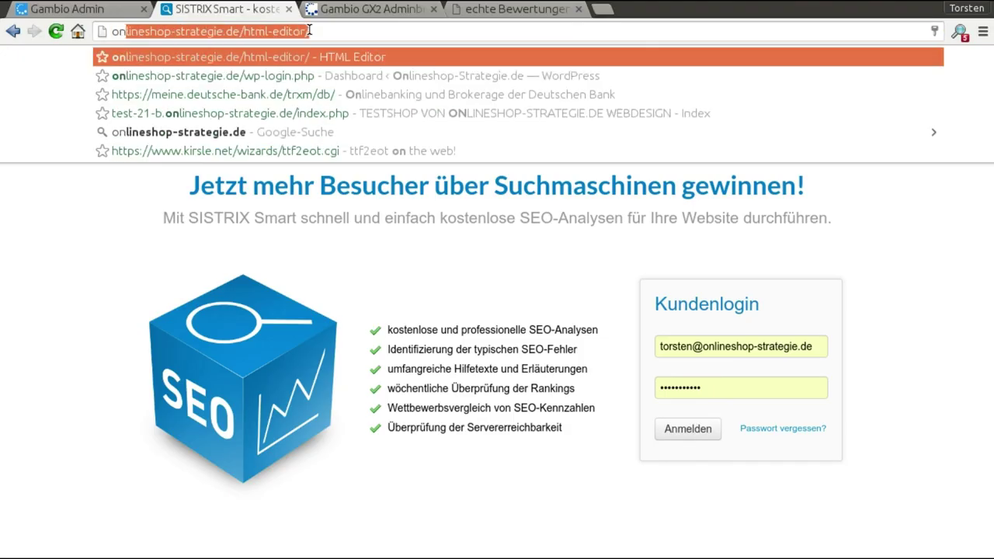
{"action": "key", "text": "End"}
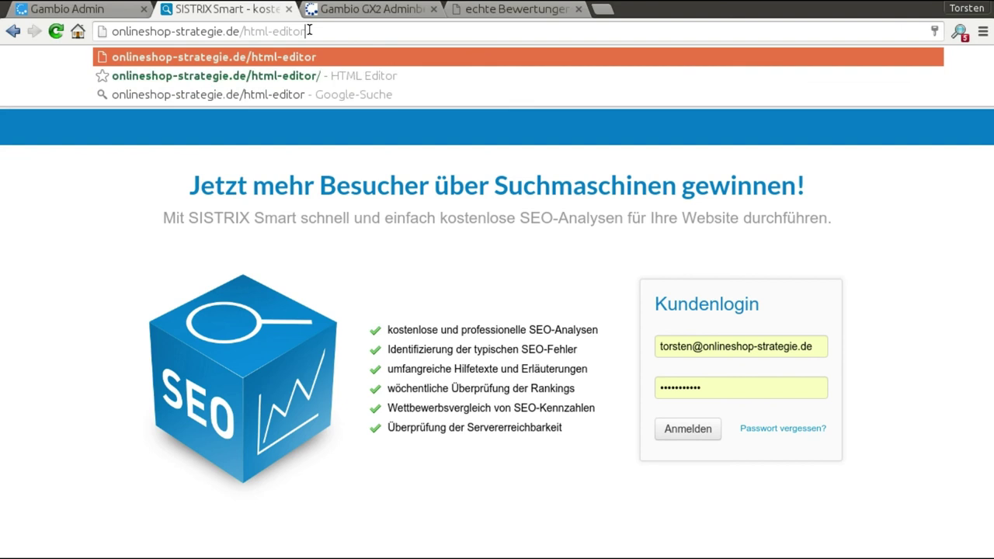
{"action": "key", "text": "BackSpace"}
{"action": "key", "text": "BackSpace"}
{"action": "key", "text": "BackSpace"}
{"action": "key", "text": "BackSpace"}
{"action": "key", "text": "BackSpace"}
{"action": "key", "text": "BackSpace"}
{"action": "key", "text": "BackSpace"}
{"action": "key", "text": "BackSpace"}
{"action": "key", "text": "BackSpace"}
{"action": "key", "text": "BackSpace"}
{"action": "key", "text": "BackSpace"}
{"action": "key", "text": "BackSpace"}
{"action": "key", "text": "Return"}
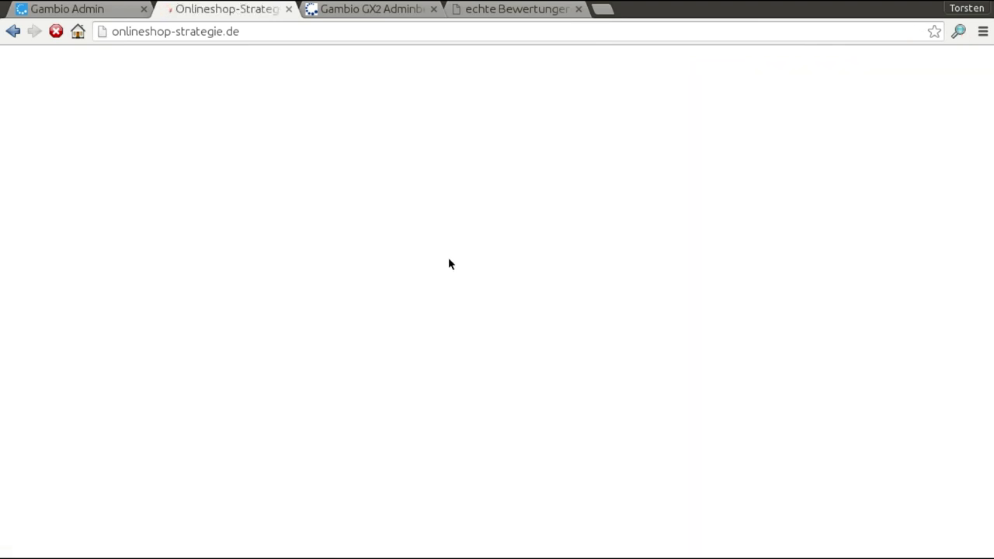
- Open the Hilfreiche Links page of onlineshop-strategie.de and look through its list of links
{"action": "scroll", "coordinate": [449, 265], "scroll_direction": "down", "scroll_amount": 20}
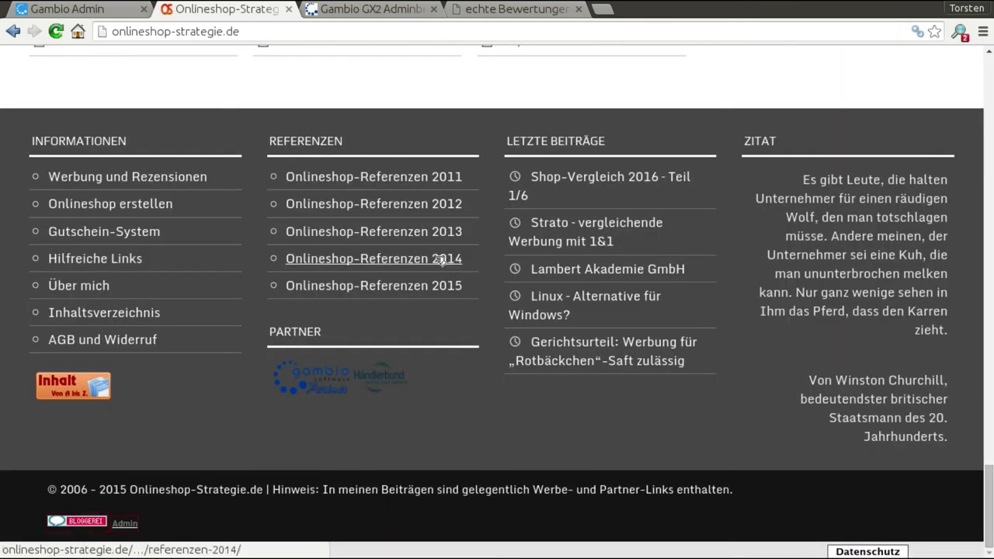
{"action": "left_click", "coordinate": [114, 266]}
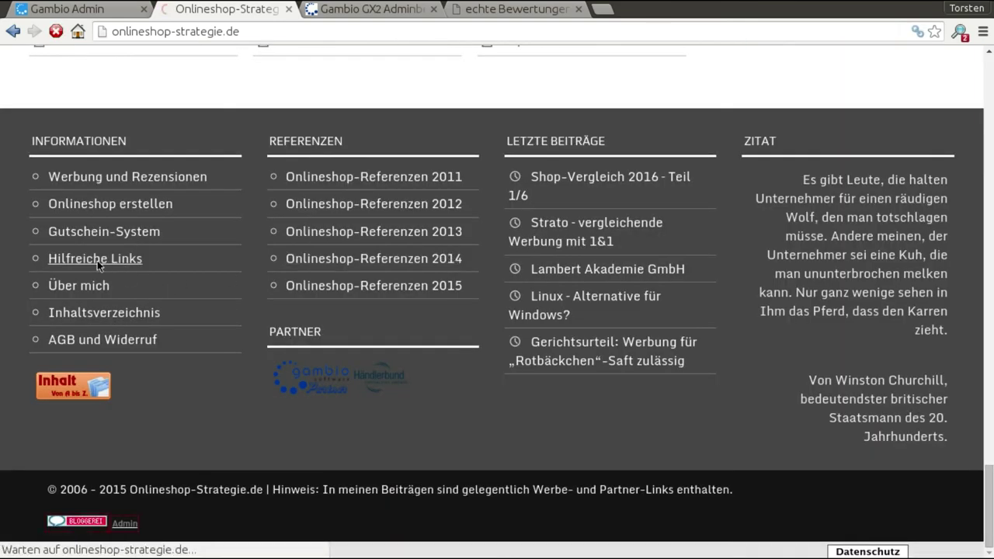
{"action": "scroll", "coordinate": [350, 271], "scroll_direction": "down", "scroll_amount": 5}
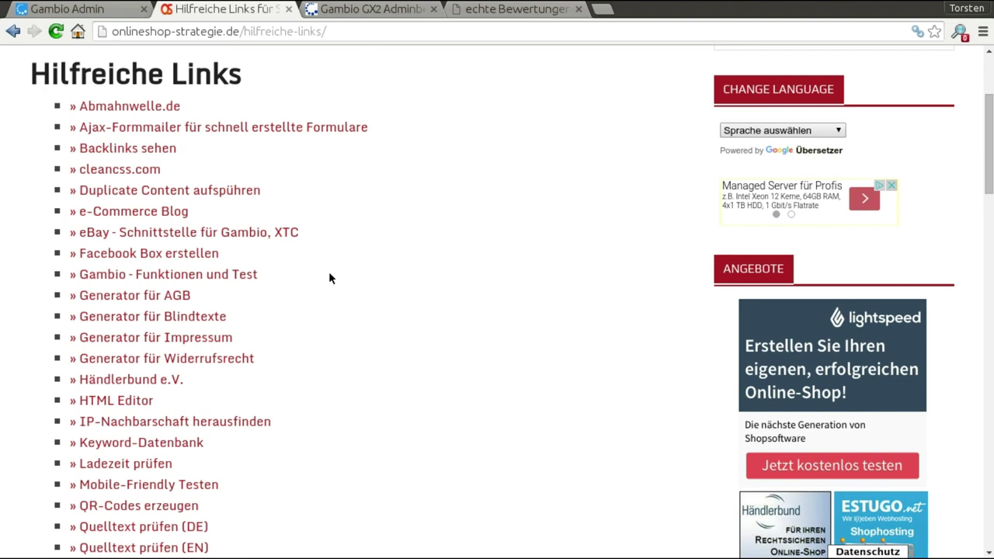
- Look through the entries further down the Hilfreiche Links list
{"action": "scroll", "coordinate": [390, 277], "scroll_direction": "down", "scroll_amount": 4}
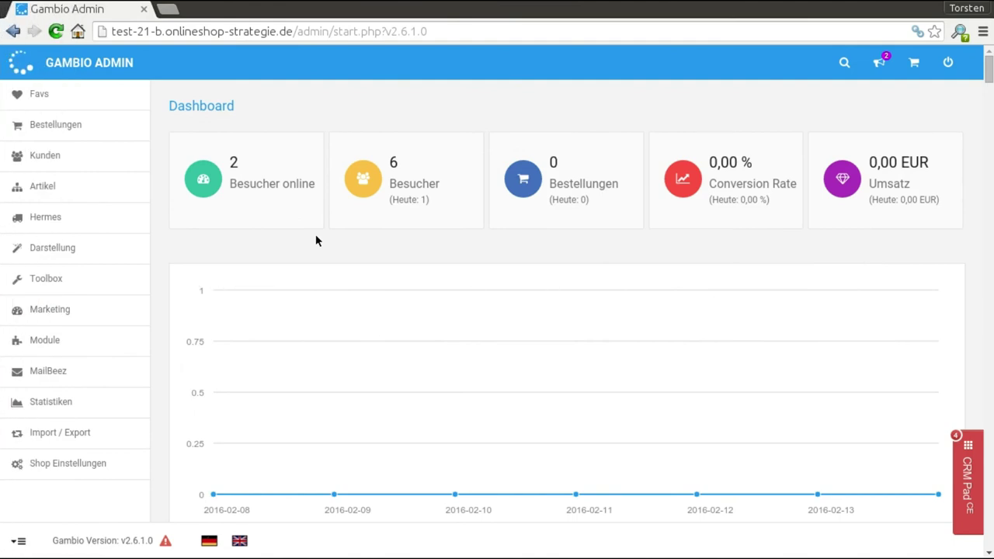
- Create a new teaser slider set named Startseite-Slider in the Gambio admin's Darstellung area
{"action": "mouse_move", "coordinate": [130, 248]}
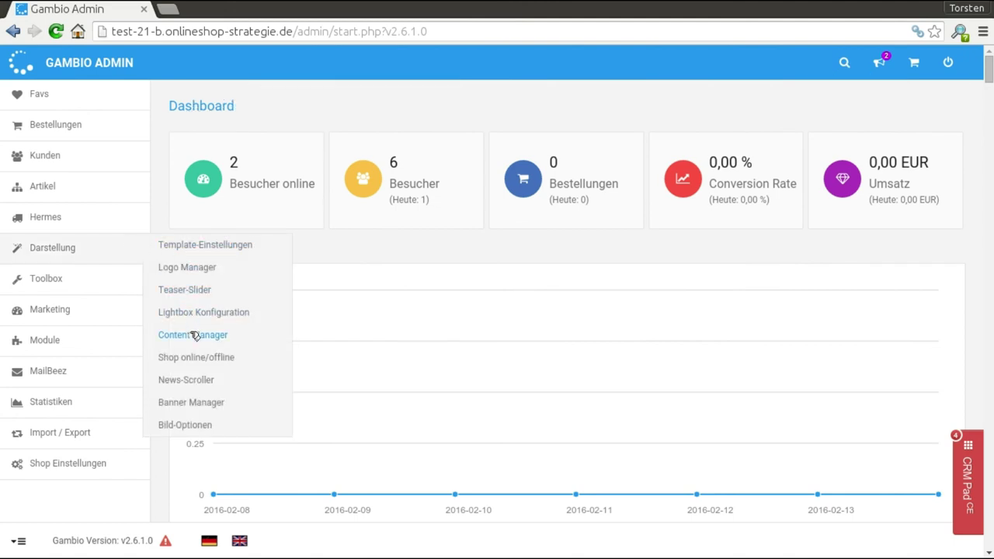
{"action": "left_click", "coordinate": [190, 292]}
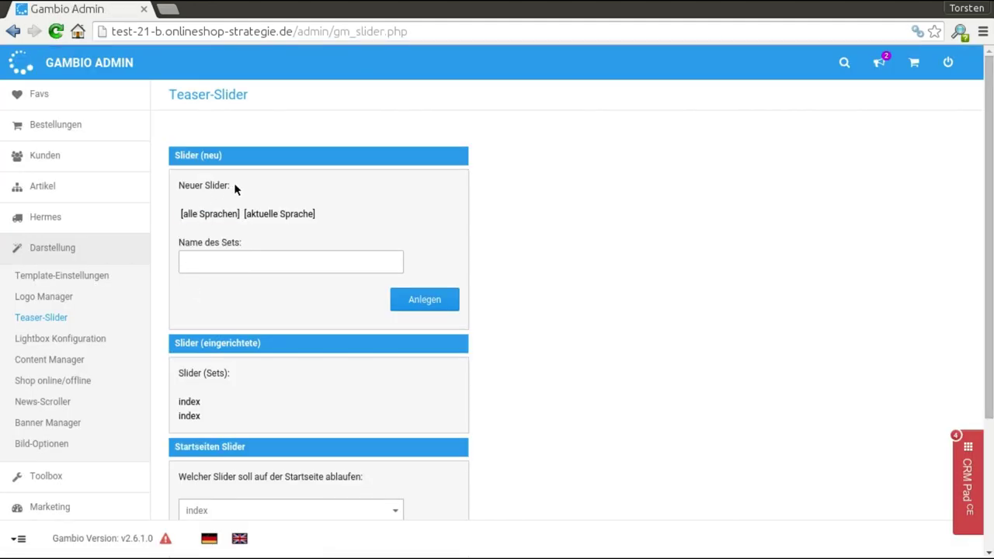
{"action": "left_click", "coordinate": [230, 263]}
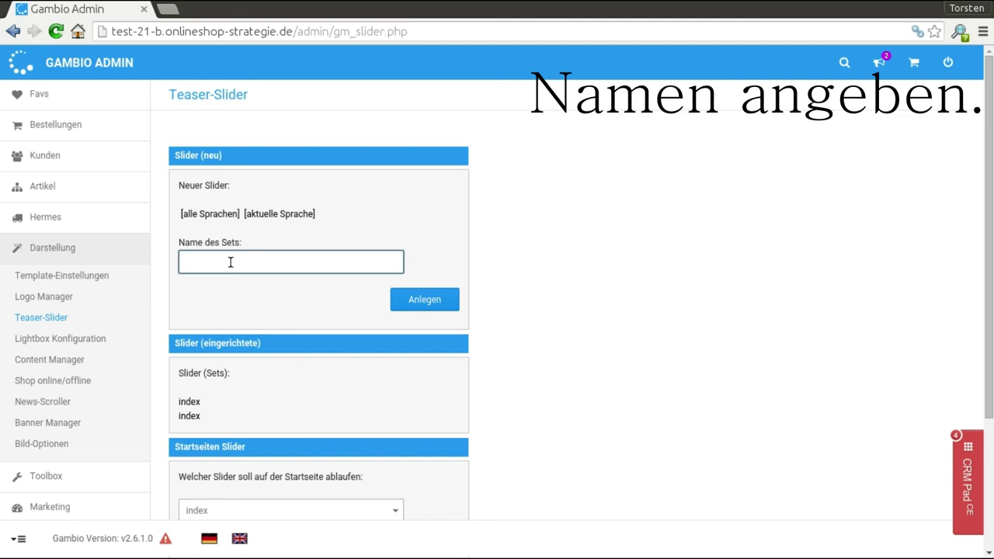
{"action": "type", "text": "Startseite"}
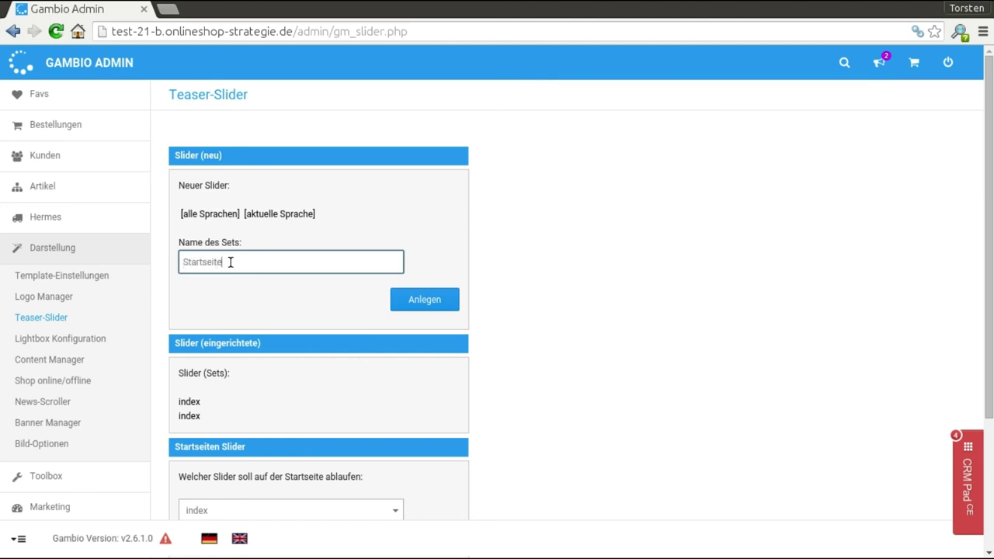
{"action": "type", "text": "-Slider"}
{"action": "left_click", "coordinate": [428, 303]}
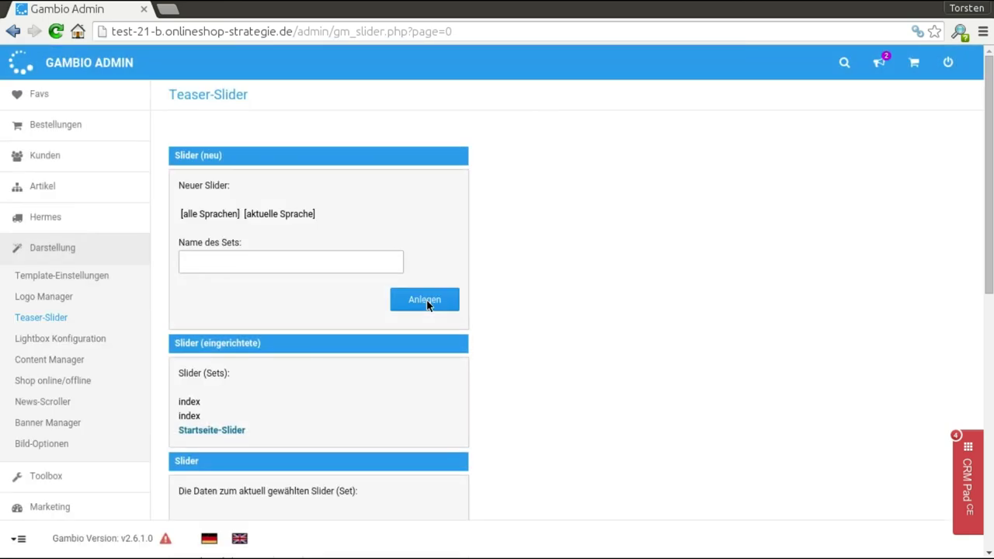
- Examine the width and height settings of the Startseite-Slider set
{"action": "scroll", "coordinate": [426, 304], "scroll_direction": "down", "scroll_amount": 3}
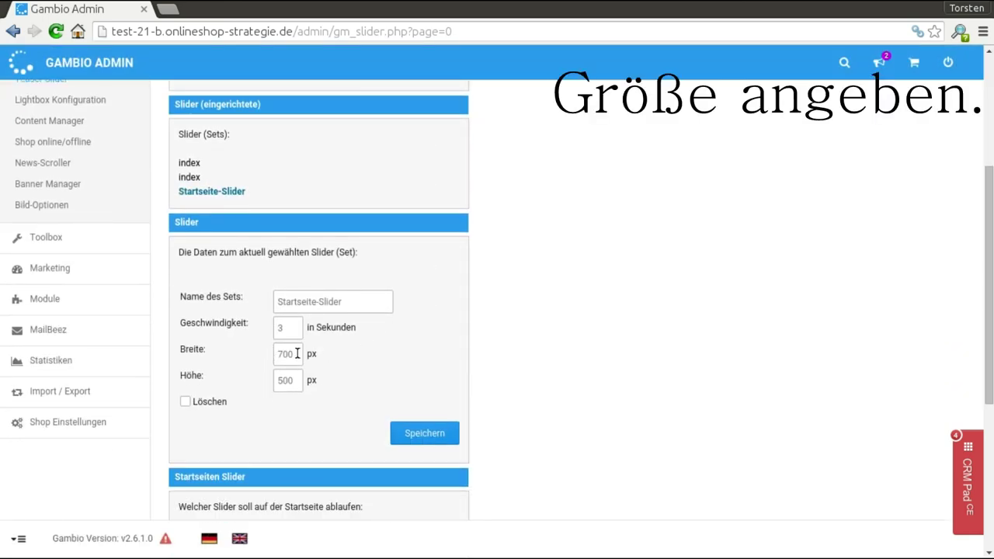
{"action": "double_click", "coordinate": [298, 380]}
{"action": "left_click", "coordinate": [296, 353]}
{"action": "double_click", "coordinate": [296, 353]}
{"action": "left_click", "coordinate": [414, 360]}
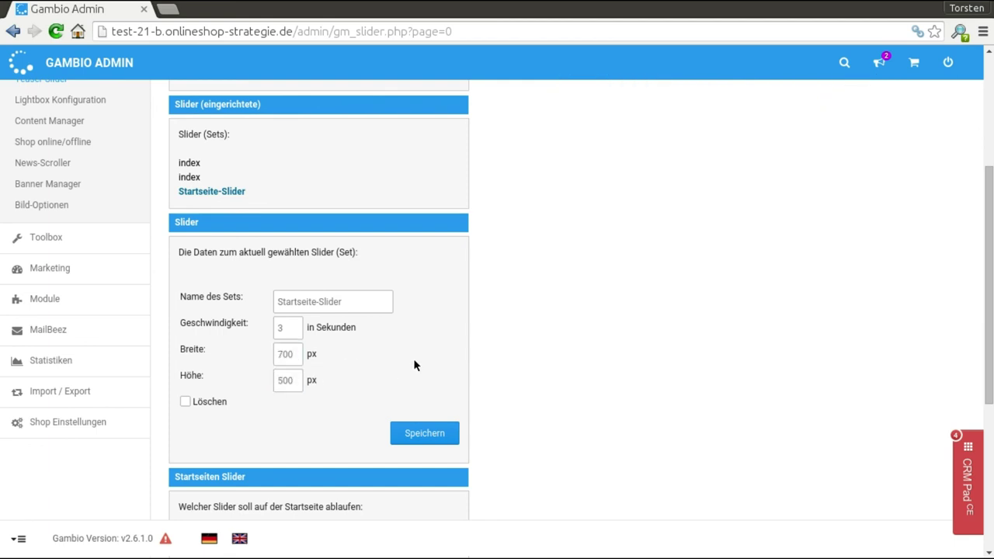
- Upload teaserslider.png from the Downloads folder as the first image of the Startseite-Slider set
{"action": "scroll", "coordinate": [413, 358], "scroll_direction": "down", "scroll_amount": 4}
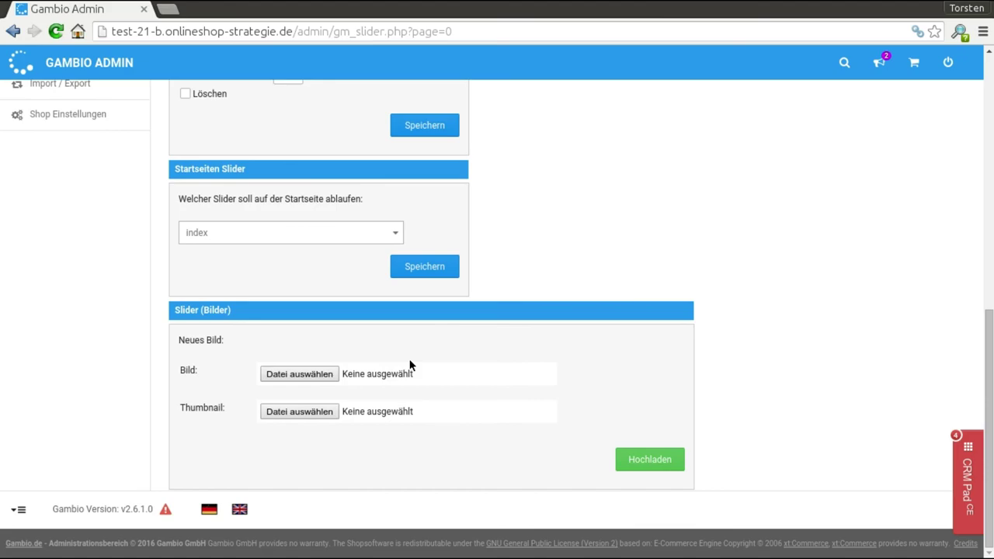
{"action": "left_click", "coordinate": [303, 375]}
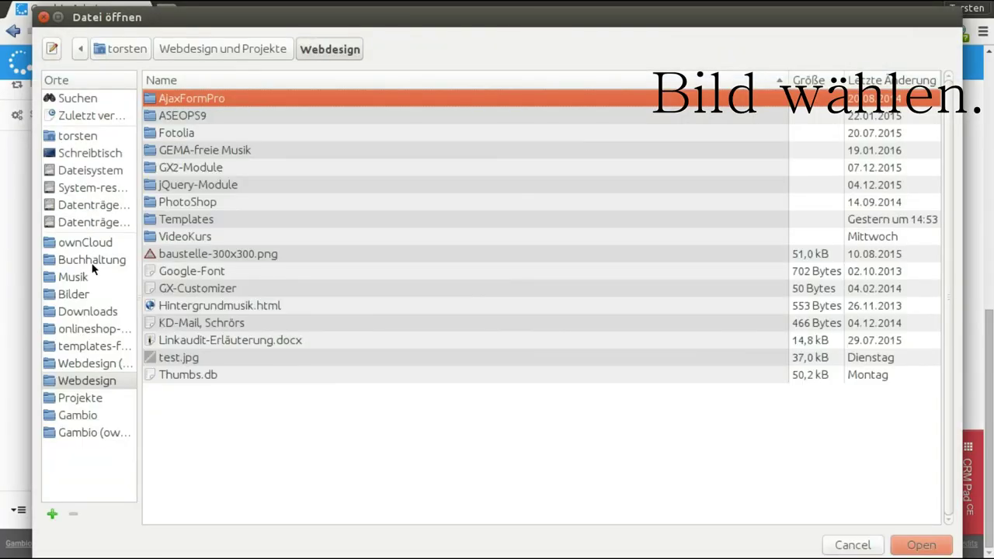
{"action": "left_click", "coordinate": [98, 315]}
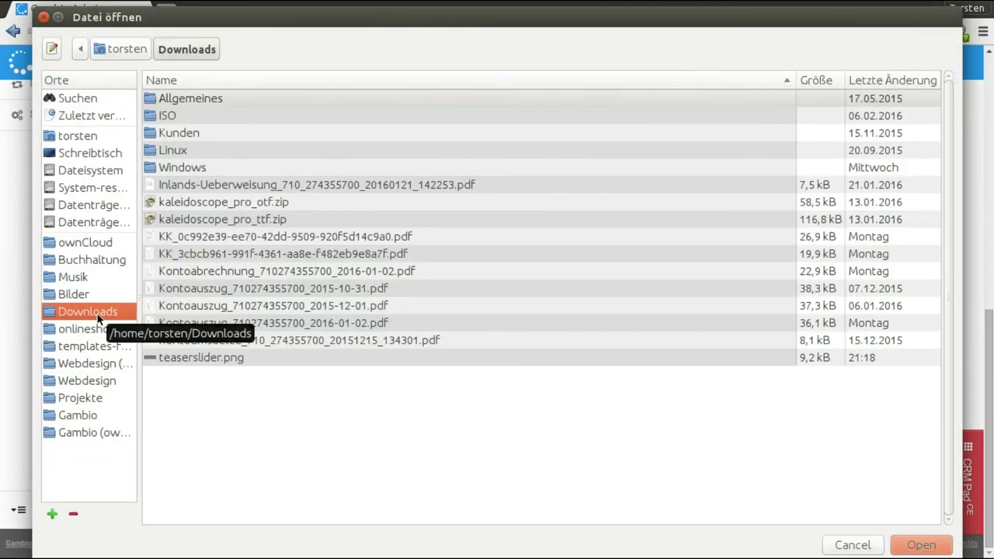
{"action": "left_click", "coordinate": [201, 358]}
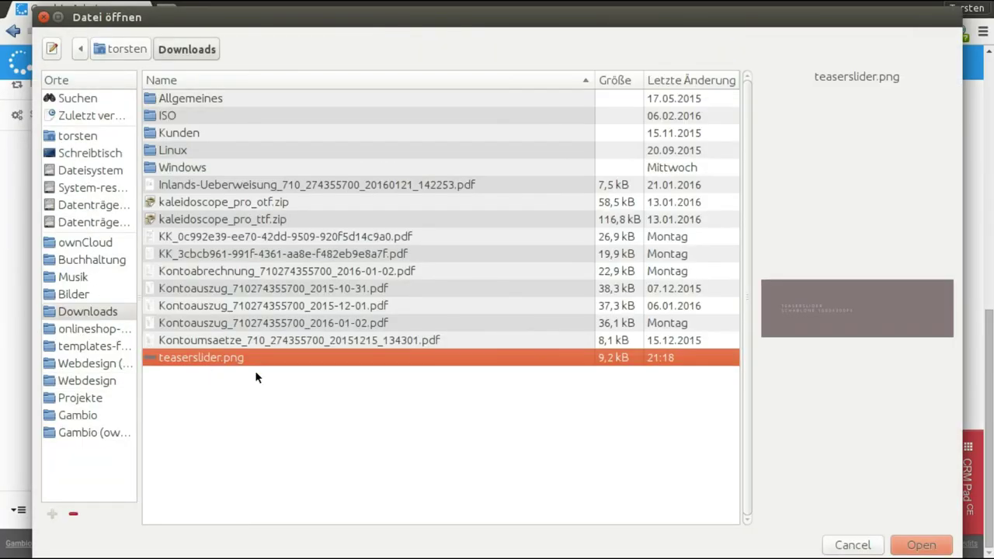
{"action": "left_click", "coordinate": [922, 545]}
{"action": "left_click", "coordinate": [645, 461]}
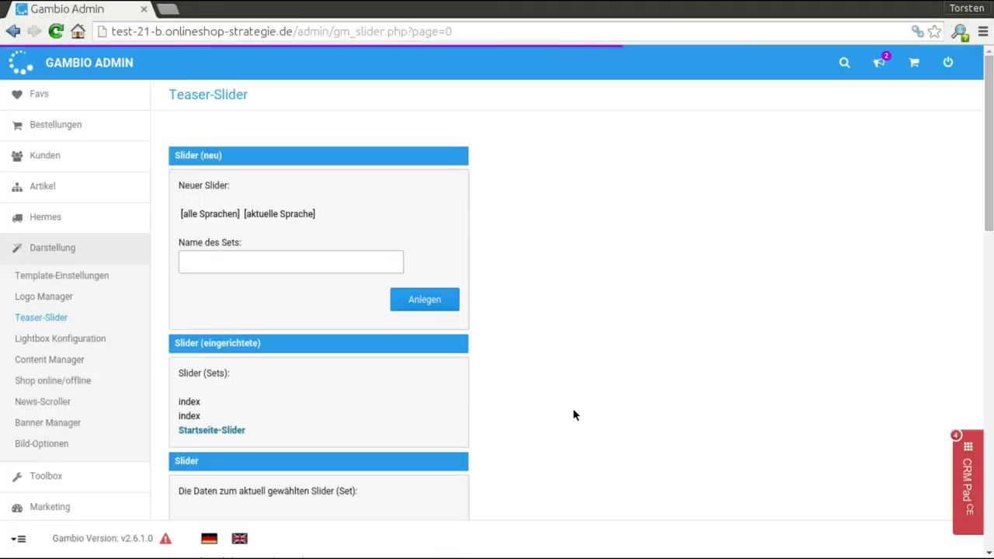
- Upload teaserslider.png again as a second image for the Startseite-Slider set
{"action": "scroll", "coordinate": [536, 394], "scroll_direction": "down", "scroll_amount": 5}
{"action": "scroll", "coordinate": [536, 393], "scroll_direction": "down", "scroll_amount": 8}
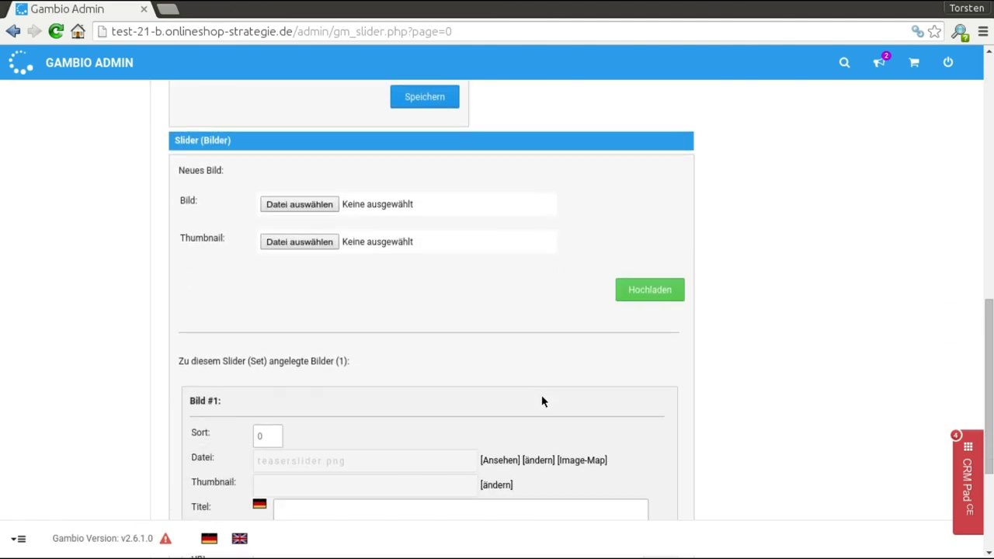
{"action": "scroll", "coordinate": [462, 412], "scroll_direction": "up", "scroll_amount": 5}
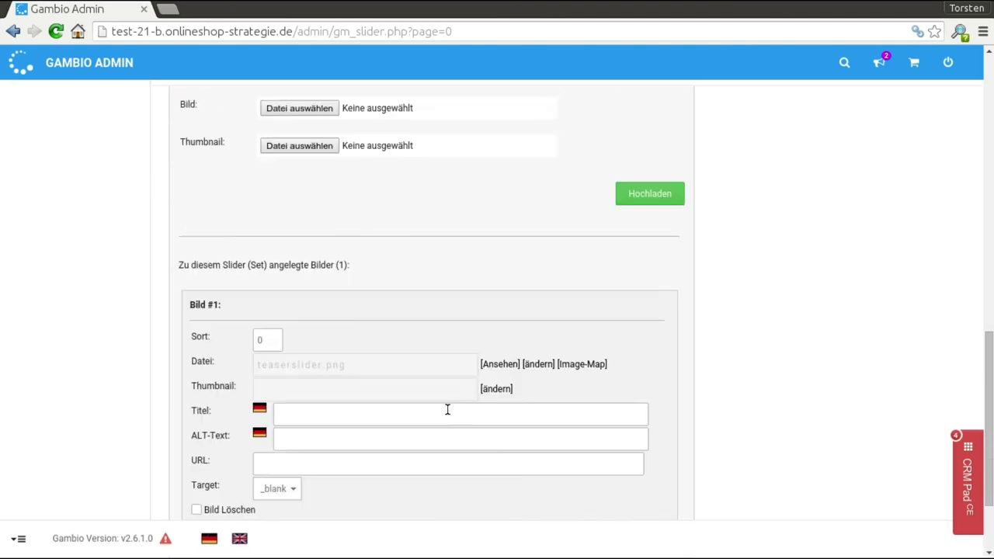
{"action": "left_click", "coordinate": [322, 266]}
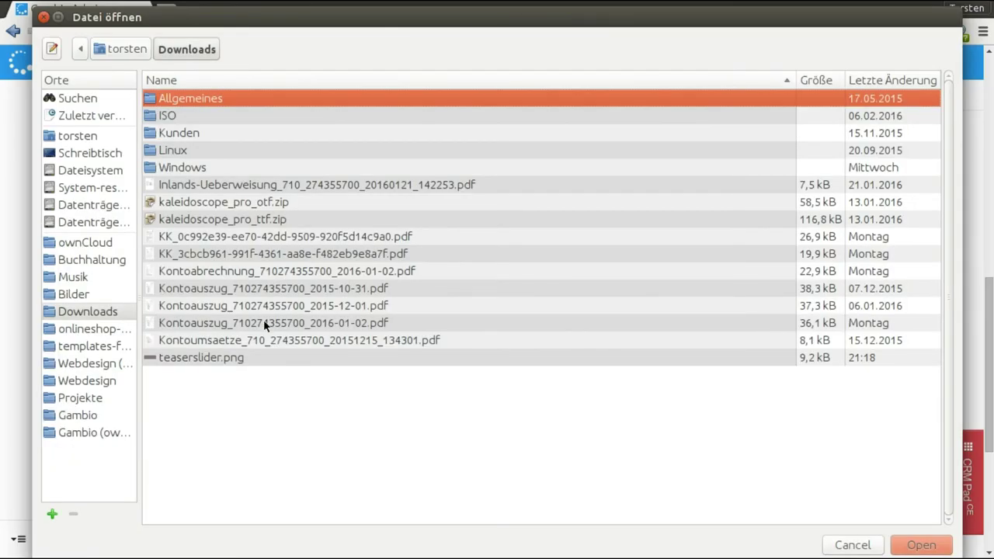
{"action": "double_click", "coordinate": [233, 358]}
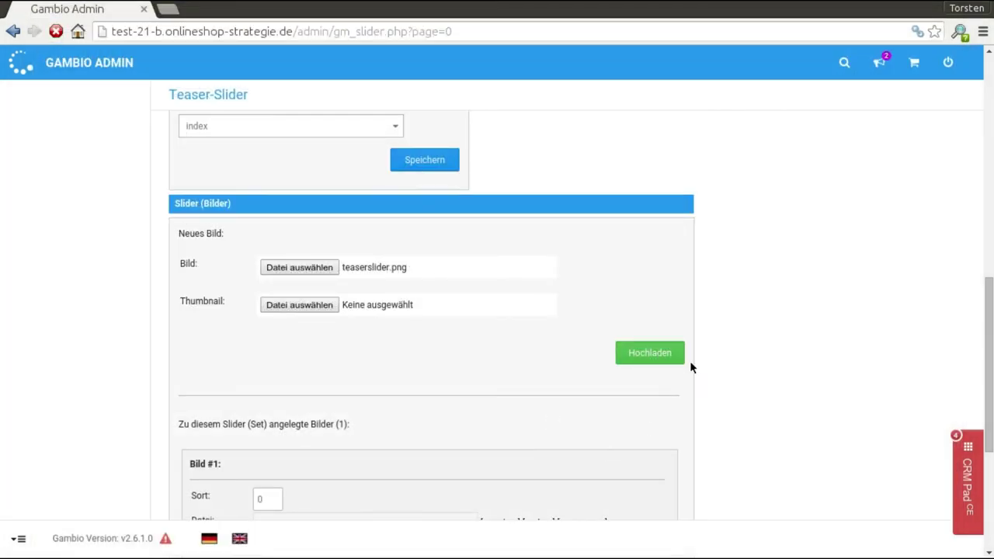
{"action": "left_click", "coordinate": [679, 359]}
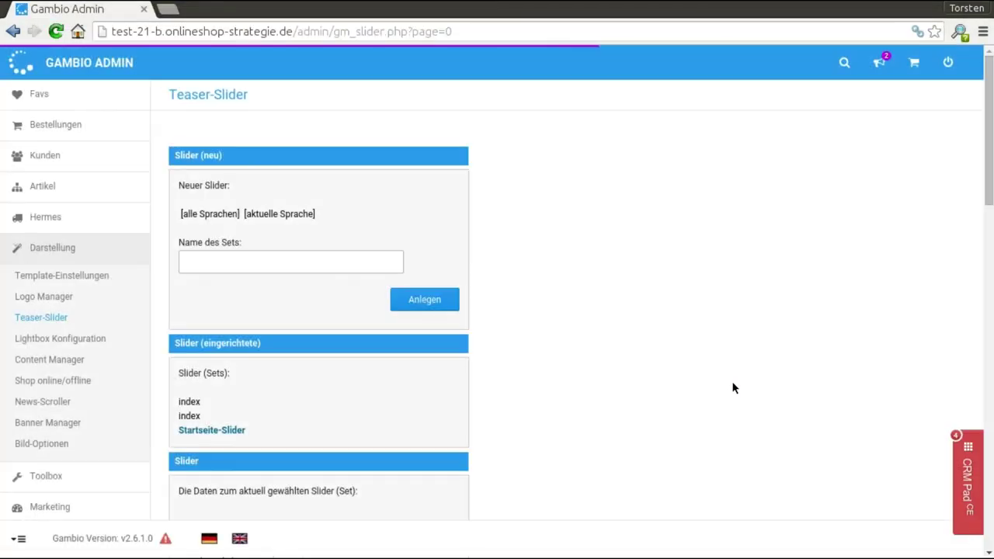
- Set the sort order to 1 for the first slider image and 2 for the second
{"action": "scroll", "coordinate": [734, 386], "scroll_direction": "down", "scroll_amount": 6}
{"action": "scroll", "coordinate": [600, 386], "scroll_direction": "down", "scroll_amount": 7}
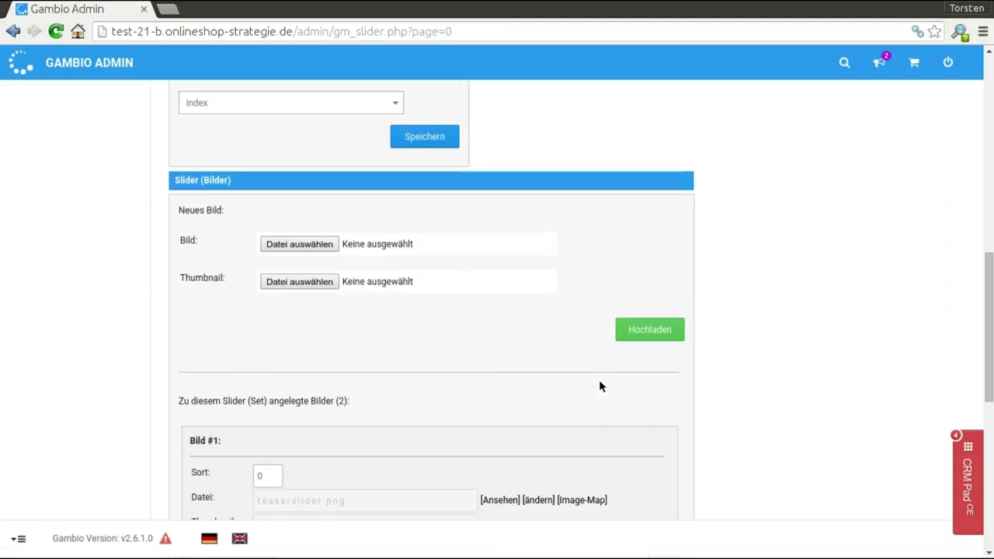
{"action": "double_click", "coordinate": [282, 204]}
{"action": "scroll", "coordinate": [359, 240], "scroll_direction": "down", "scroll_amount": 3}
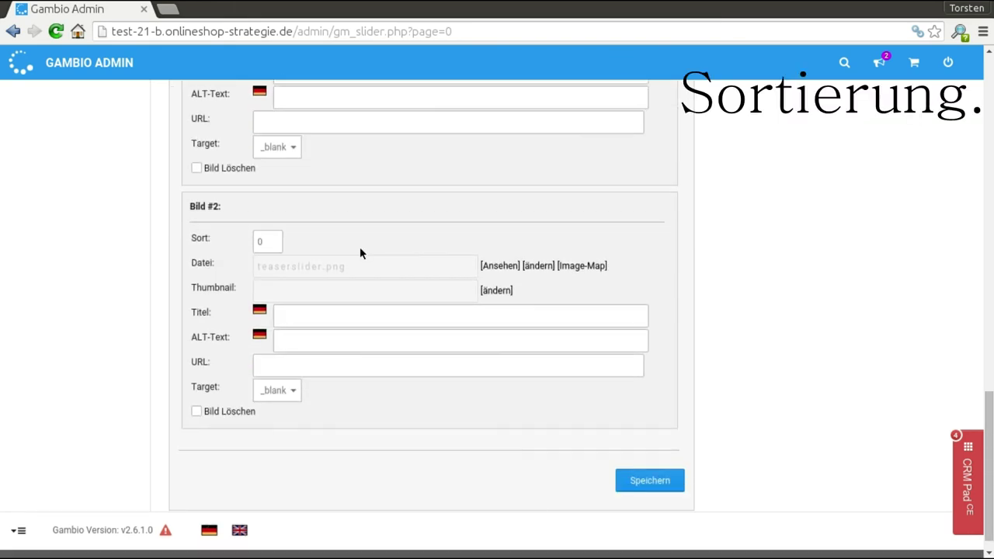
{"action": "double_click", "coordinate": [273, 240]}
{"action": "type", "text": "2"}
{"action": "scroll", "coordinate": [357, 241], "scroll_direction": "up", "scroll_amount": 3}
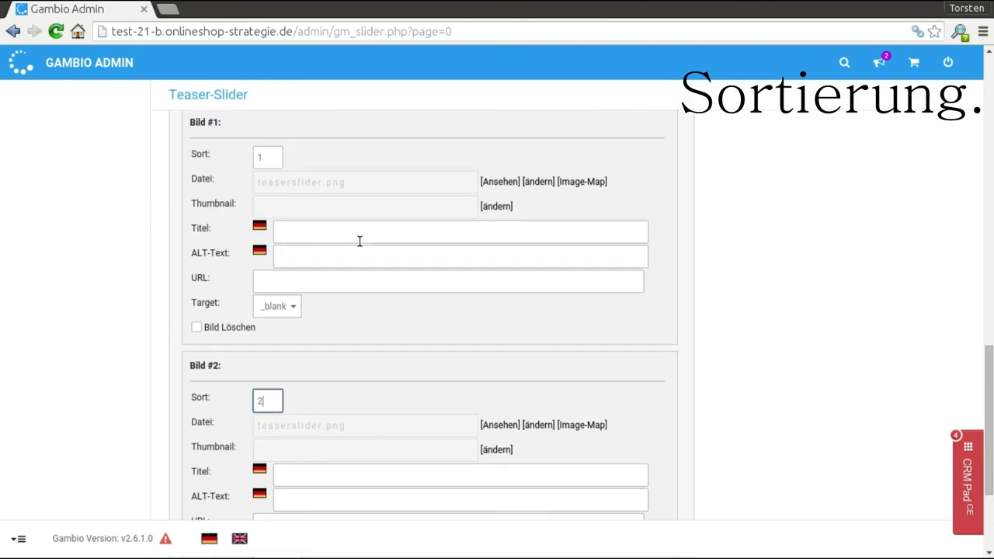
- Examine the URL, title and ALT text fields of the first slider image
{"action": "left_click", "coordinate": [311, 283]}
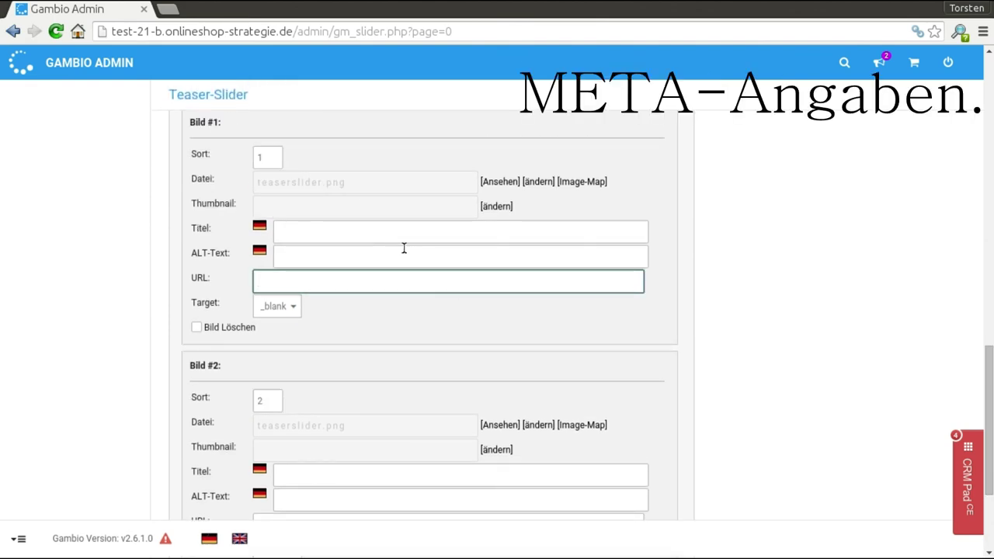
{"action": "left_click", "coordinate": [347, 233]}
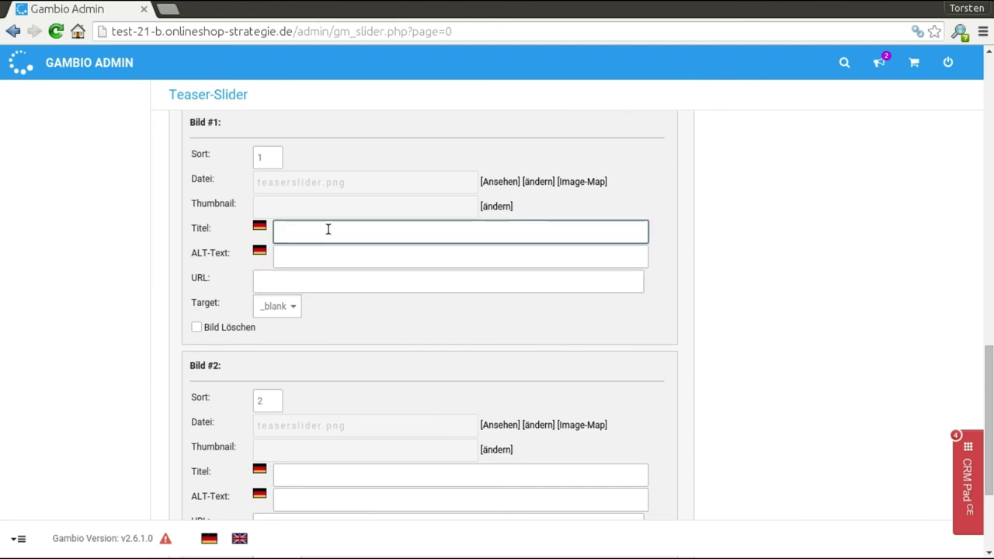
{"action": "left_click", "coordinate": [314, 261]}
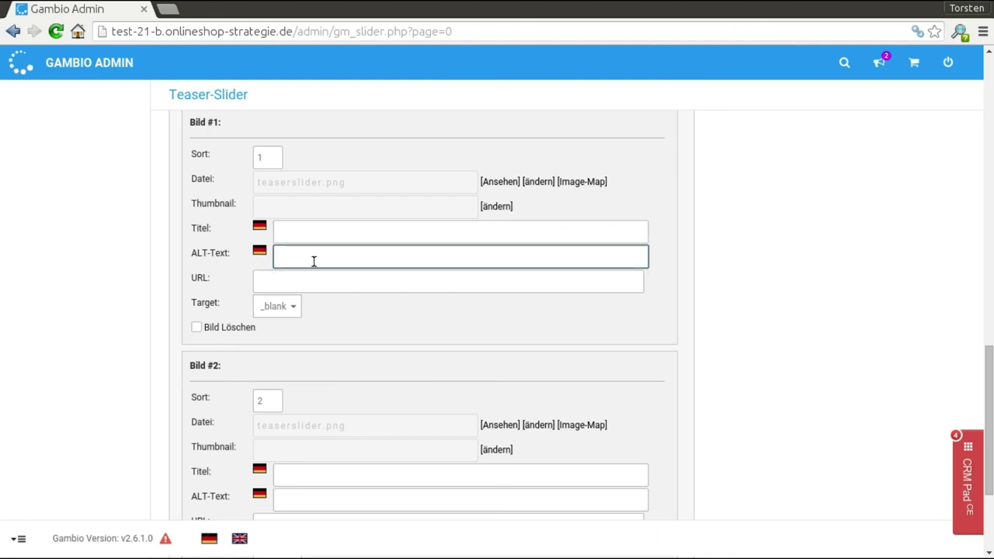
- Add a Rechteck area to the first image's image map and fit it around the teaser text
{"action": "left_click", "coordinate": [573, 183]}
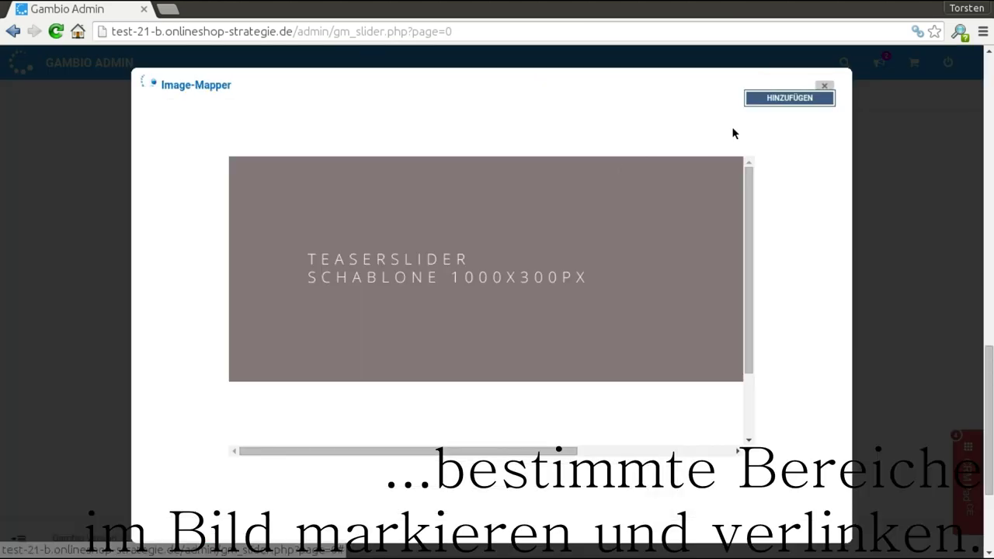
{"action": "left_click", "coordinate": [781, 100]}
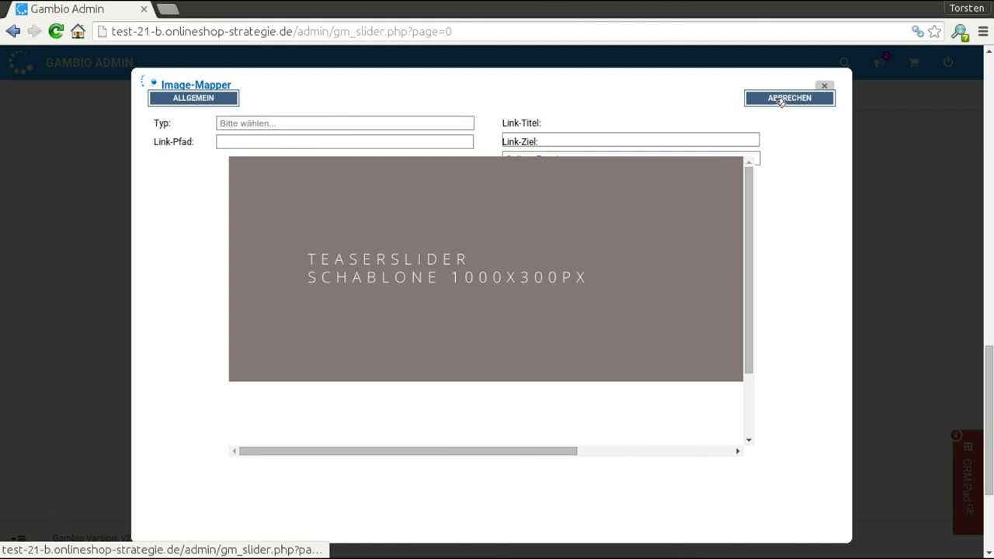
{"action": "left_click", "coordinate": [243, 123]}
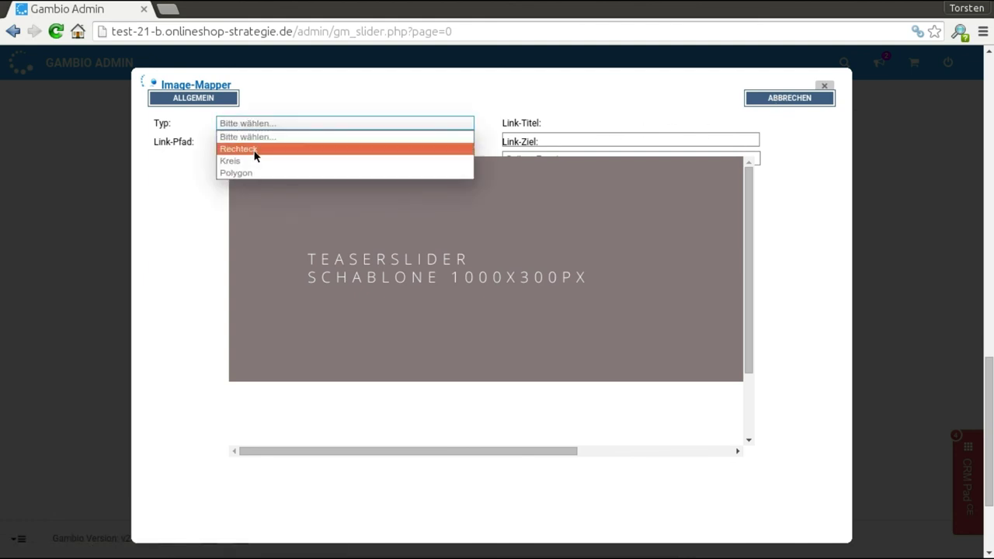
{"action": "left_click", "coordinate": [251, 149]}
{"action": "left_click_drag", "start_coordinate": [496, 349], "coordinate": [642, 302]}
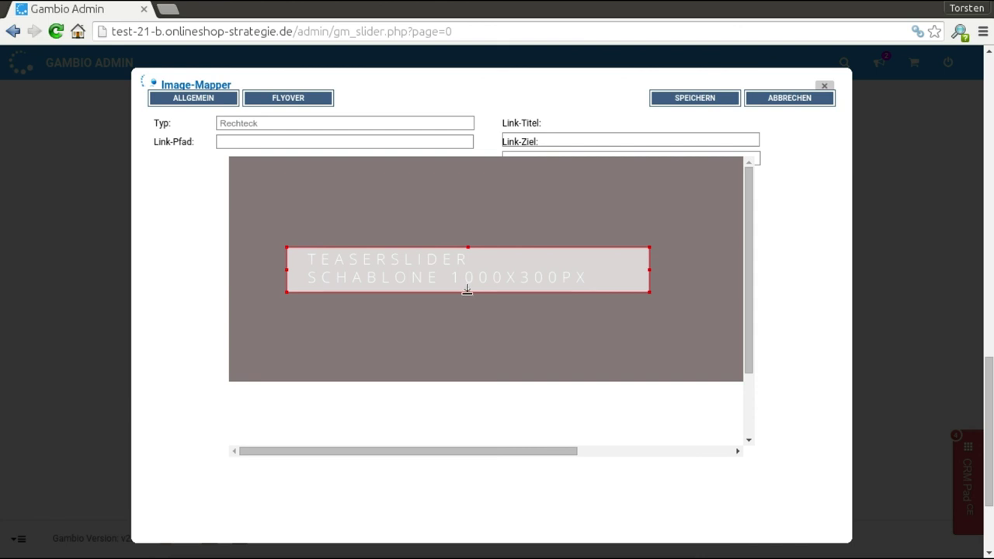
{"action": "left_click_drag", "start_coordinate": [468, 292], "coordinate": [468, 300]}
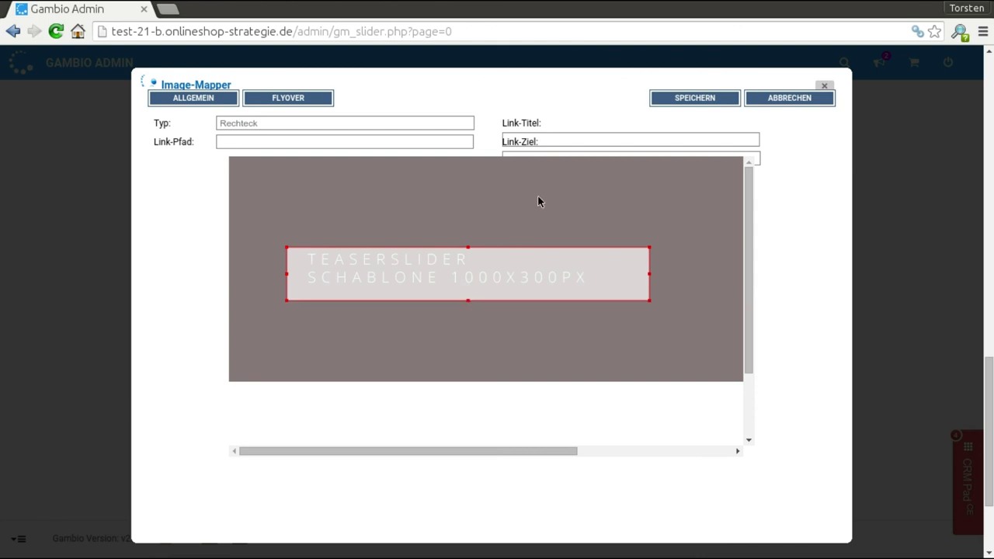
- Set the area's link target to Selbes Fenster and enter the shop address test-21-b.onlineshop-strategie.de/ as its Link-Titel
{"action": "left_click", "coordinate": [760, 161]}
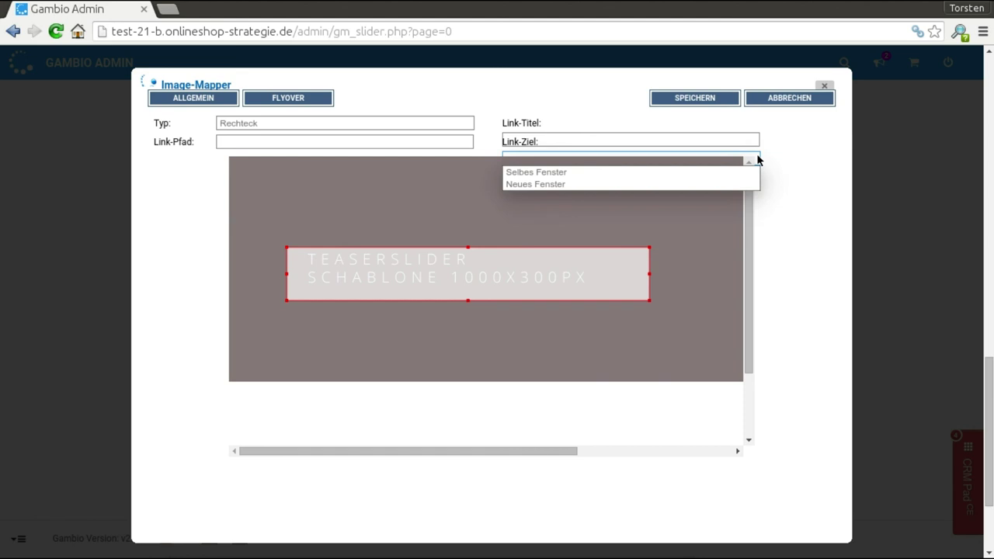
{"action": "left_click", "coordinate": [524, 172]}
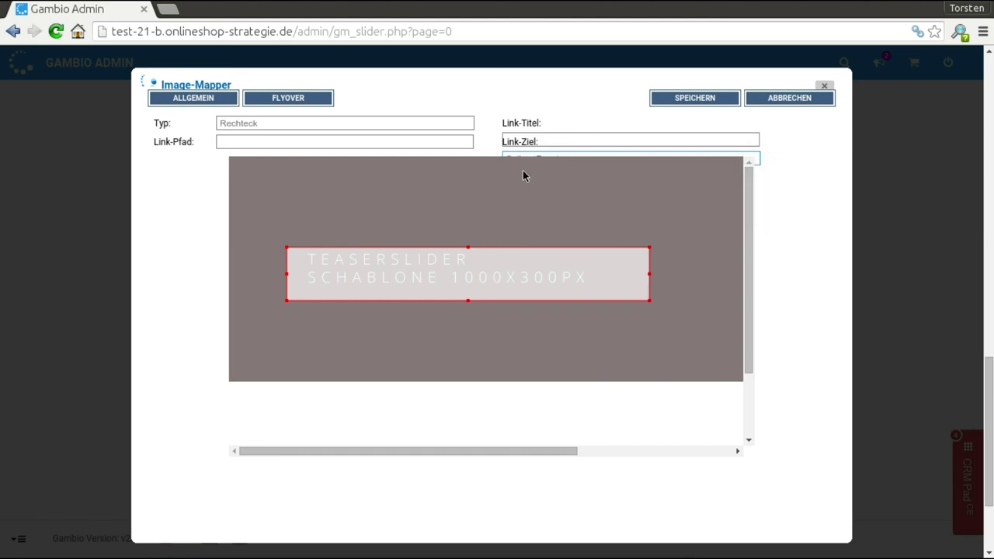
{"action": "left_click", "coordinate": [554, 126]}
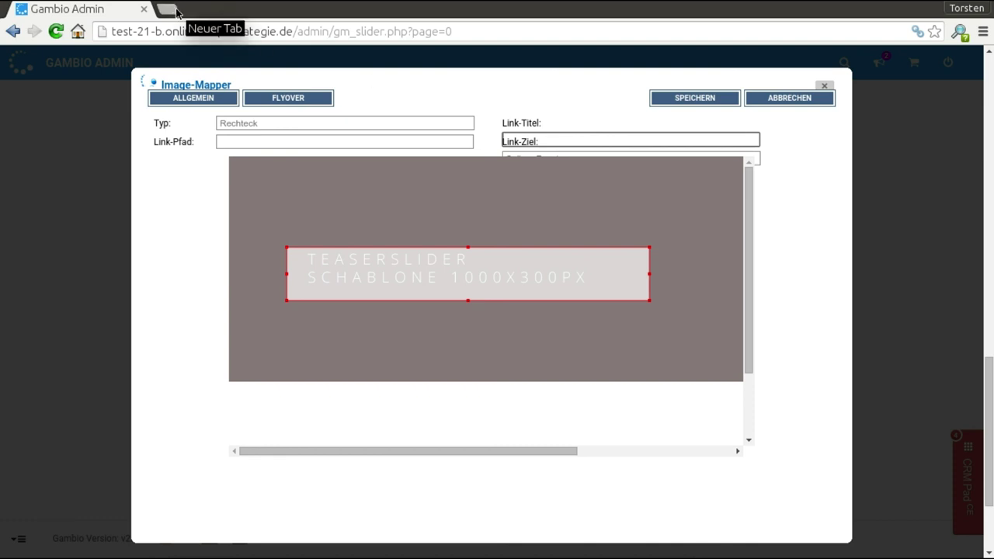
{"action": "left_click_drag", "start_coordinate": [292, 31], "coordinate": [63, 49]}
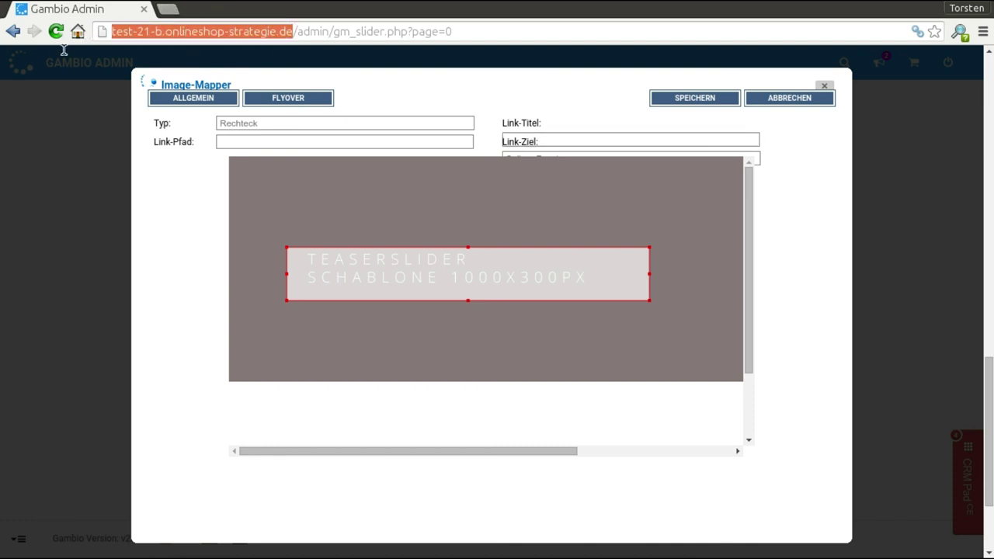
{"action": "left_click", "coordinate": [543, 134]}
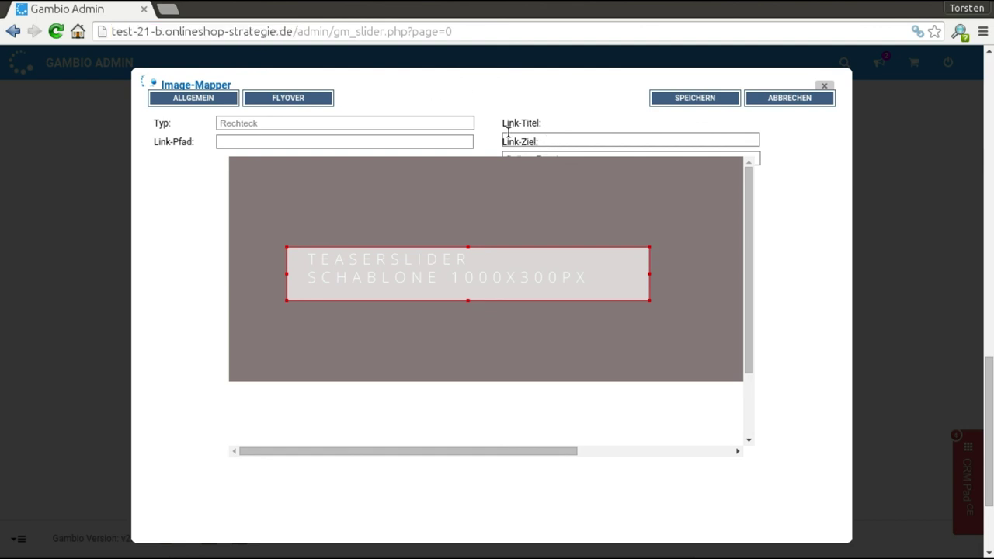
{"action": "type", "text": "test-21-b.onlineshop-strategie.de/"}
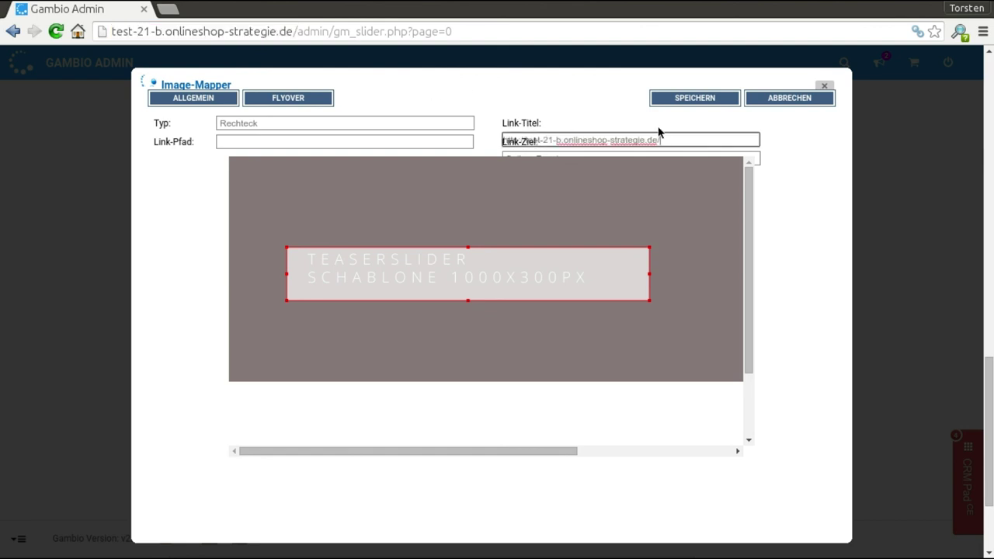
- Save the image map area, close the Image-Mapper and save the slider's image settings
{"action": "left_click", "coordinate": [696, 98]}
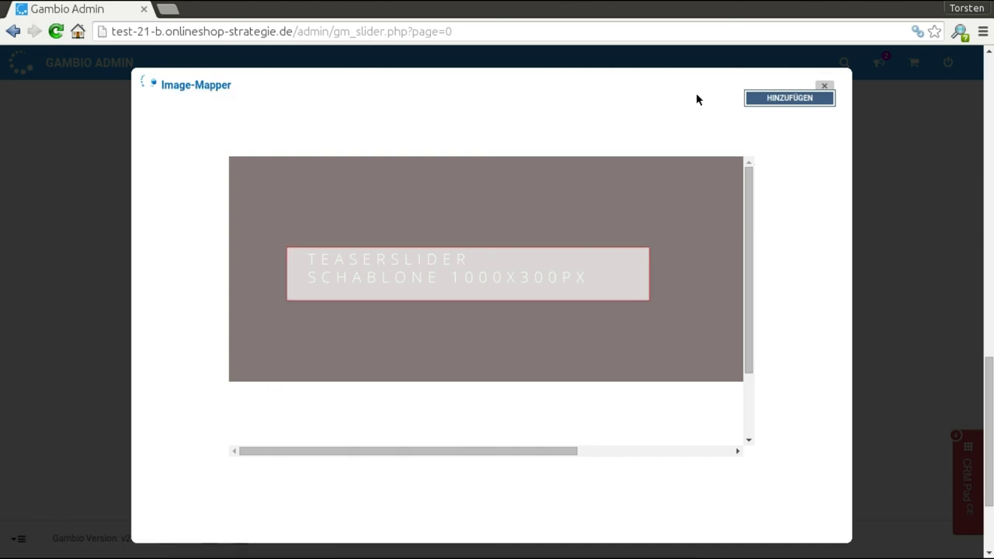
{"action": "left_click", "coordinate": [827, 85]}
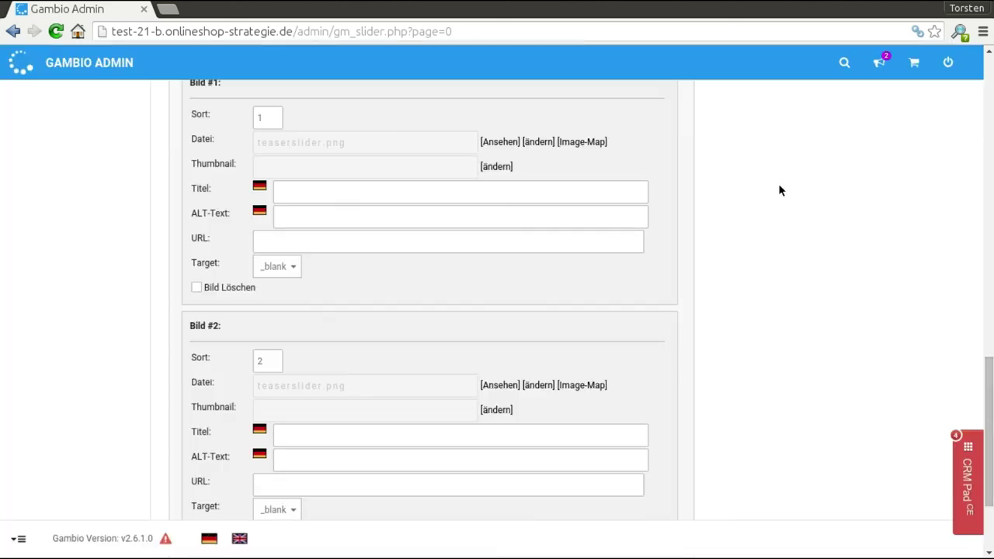
{"action": "scroll", "coordinate": [779, 183], "scroll_direction": "down", "scroll_amount": 2}
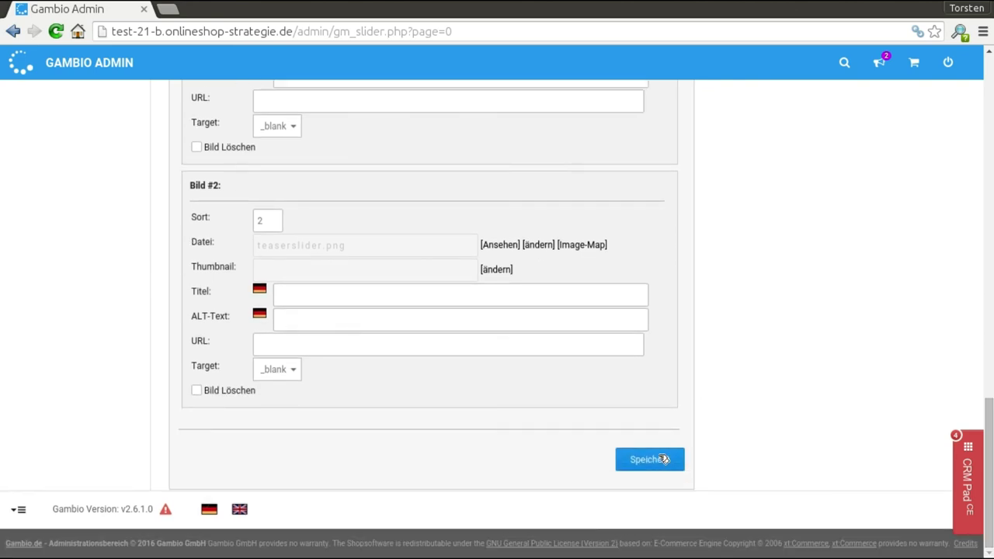
{"action": "left_click", "coordinate": [662, 459]}
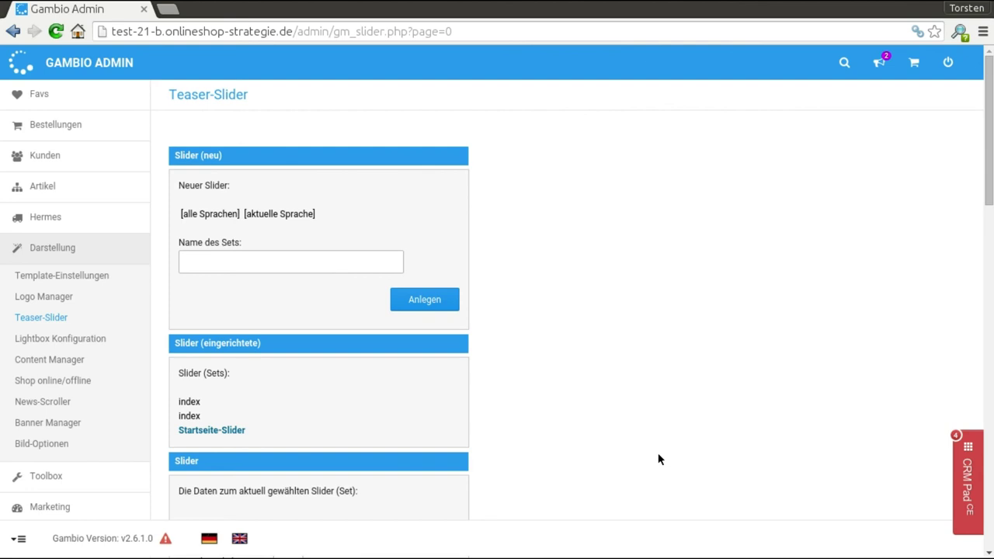
- Assign Startseite-Slider as the slider that runs on the shop's start page and save the choice
{"action": "scroll", "coordinate": [503, 357], "scroll_direction": "down", "scroll_amount": 2}
{"action": "scroll", "coordinate": [502, 344], "scroll_direction": "down", "scroll_amount": 5}
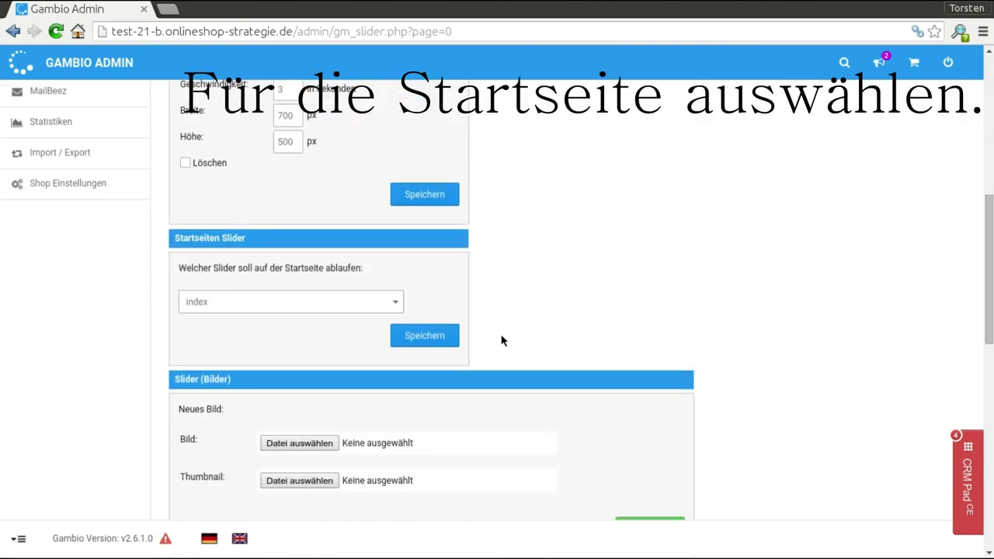
{"action": "left_click", "coordinate": [269, 300]}
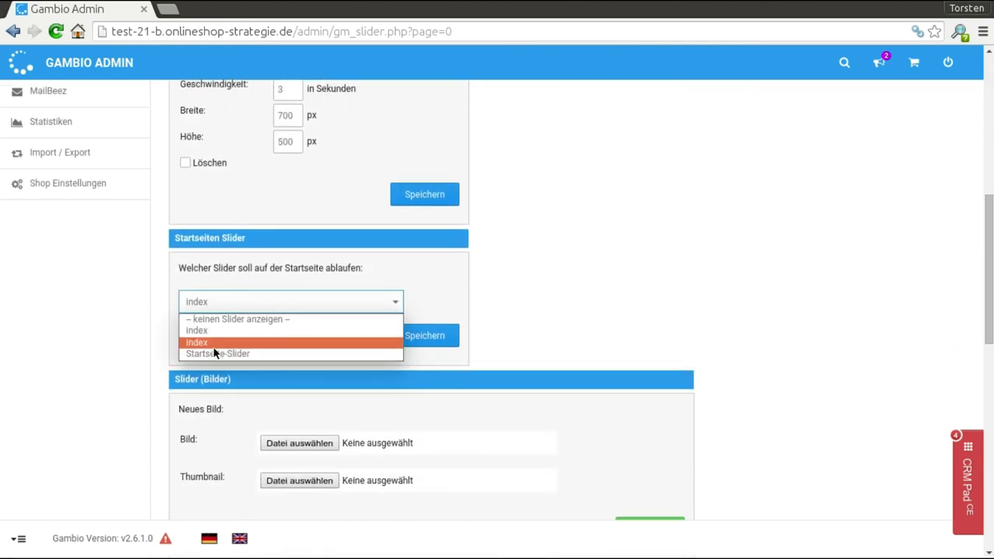
{"action": "left_click", "coordinate": [300, 356]}
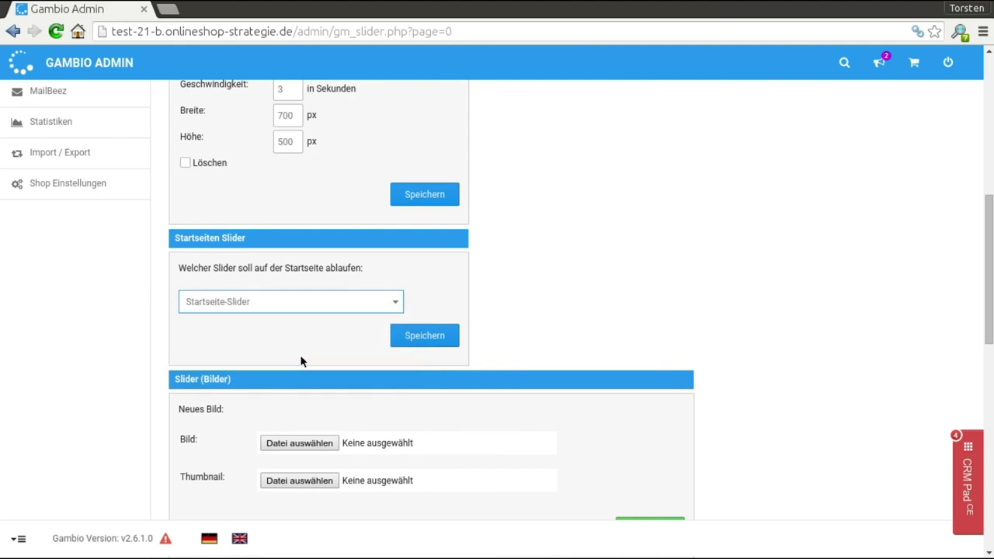
{"action": "left_click", "coordinate": [422, 337]}
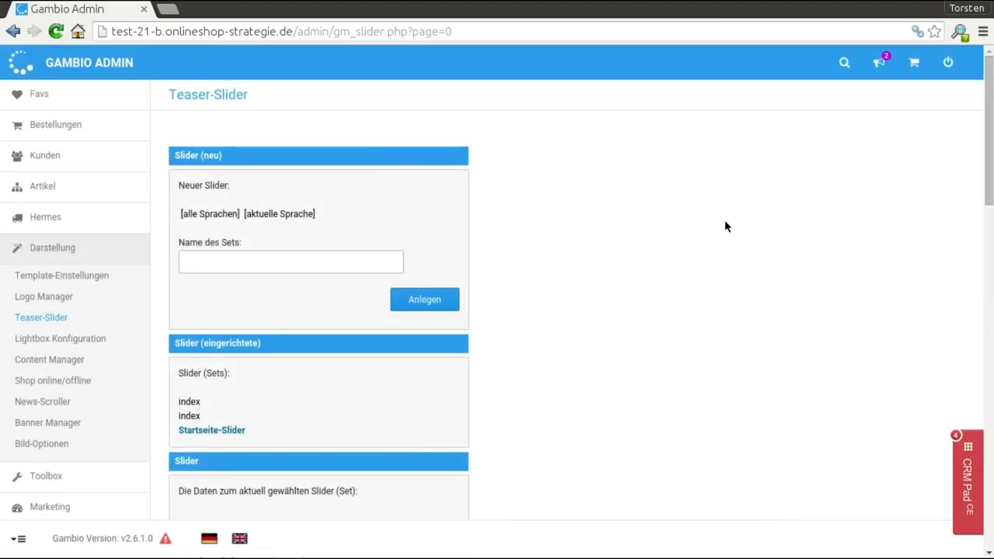
- Open the shop's start page in a new browser tab and check the teaser slider there
{"action": "right_click", "coordinate": [914, 66]}
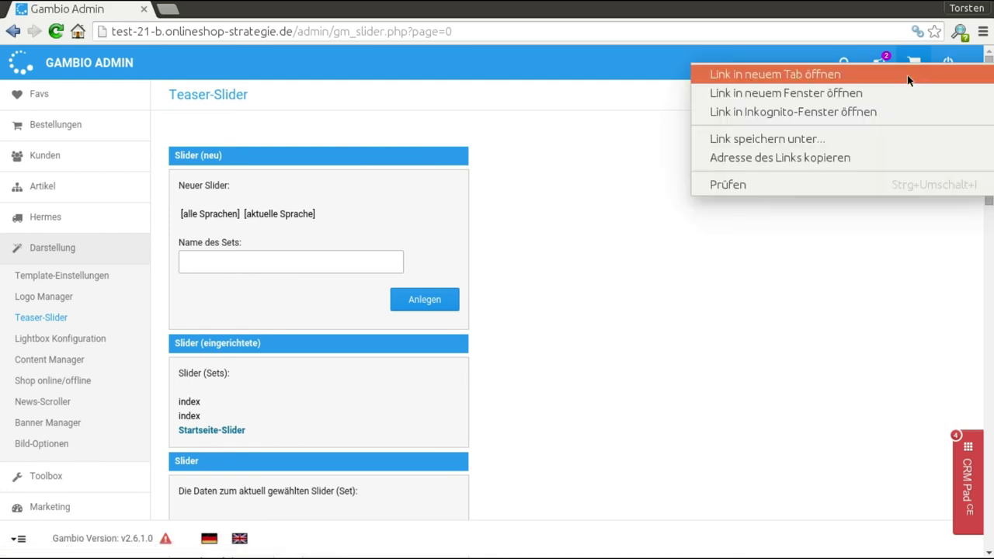
{"action": "left_click", "coordinate": [776, 75]}
{"action": "left_click", "coordinate": [205, 9]}
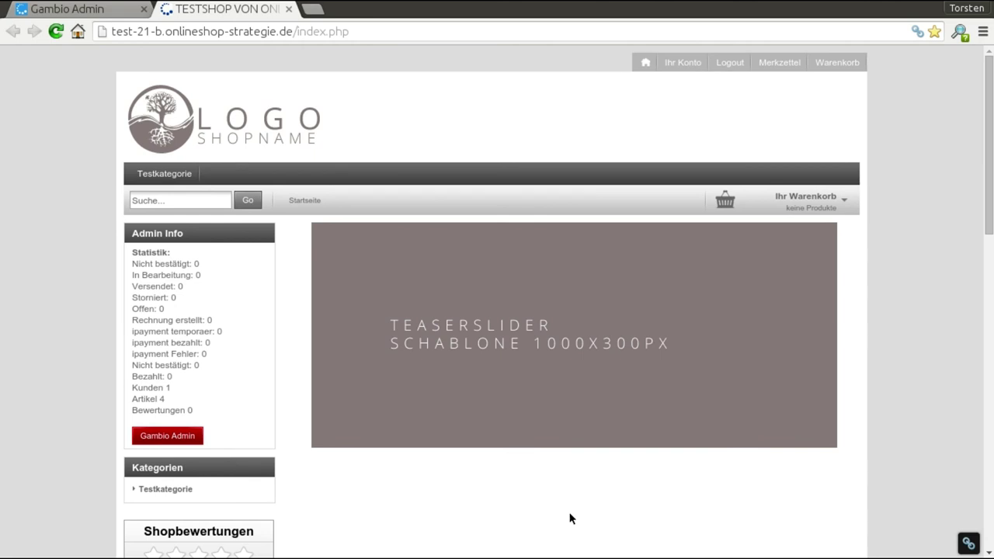
{"action": "scroll", "coordinate": [570, 518], "scroll_direction": "down", "scroll_amount": 1}
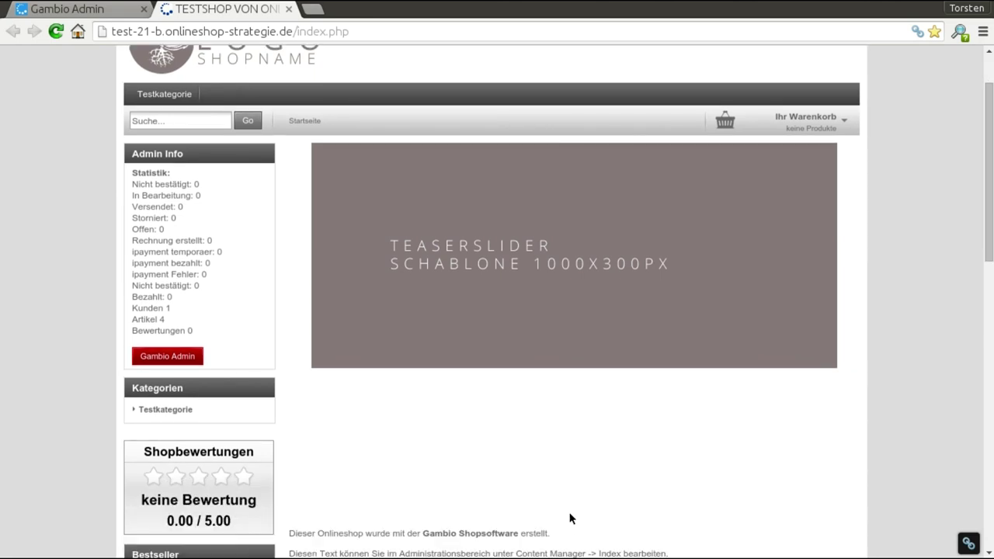